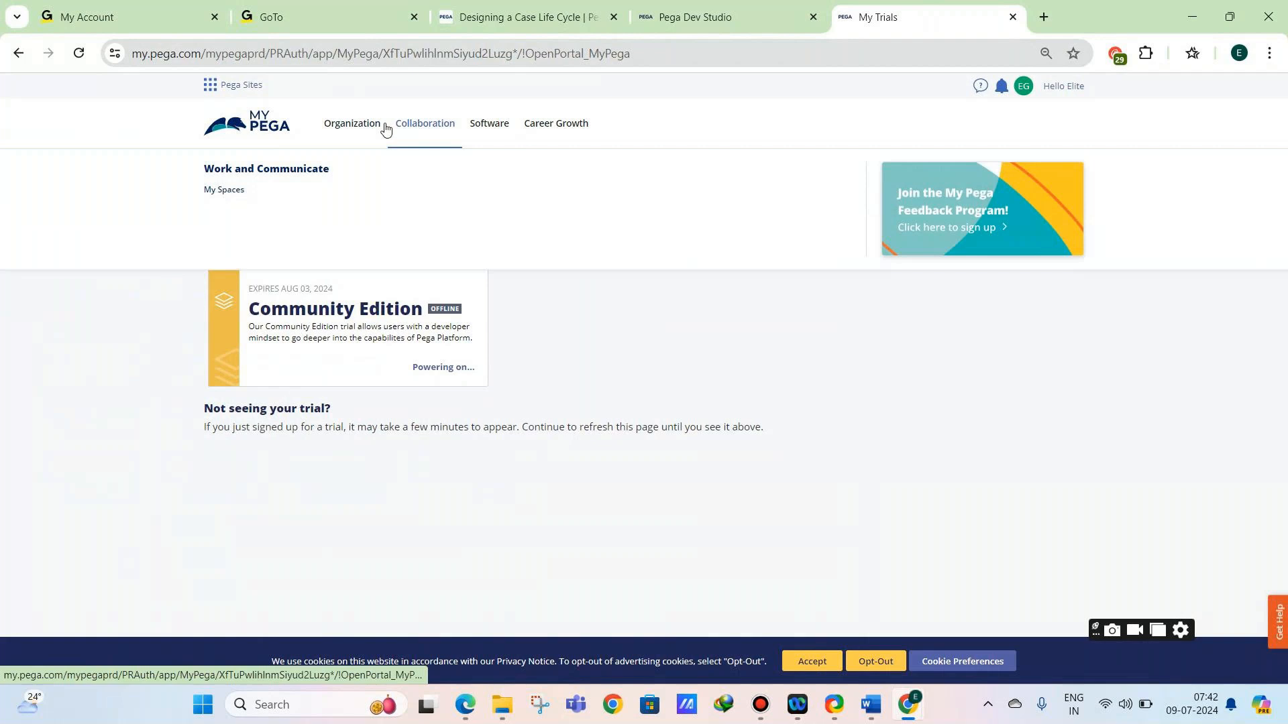
Check the Community Edition trial's expiry date and status on the My Trials page and reload the page.
mouse_move(346, 130)
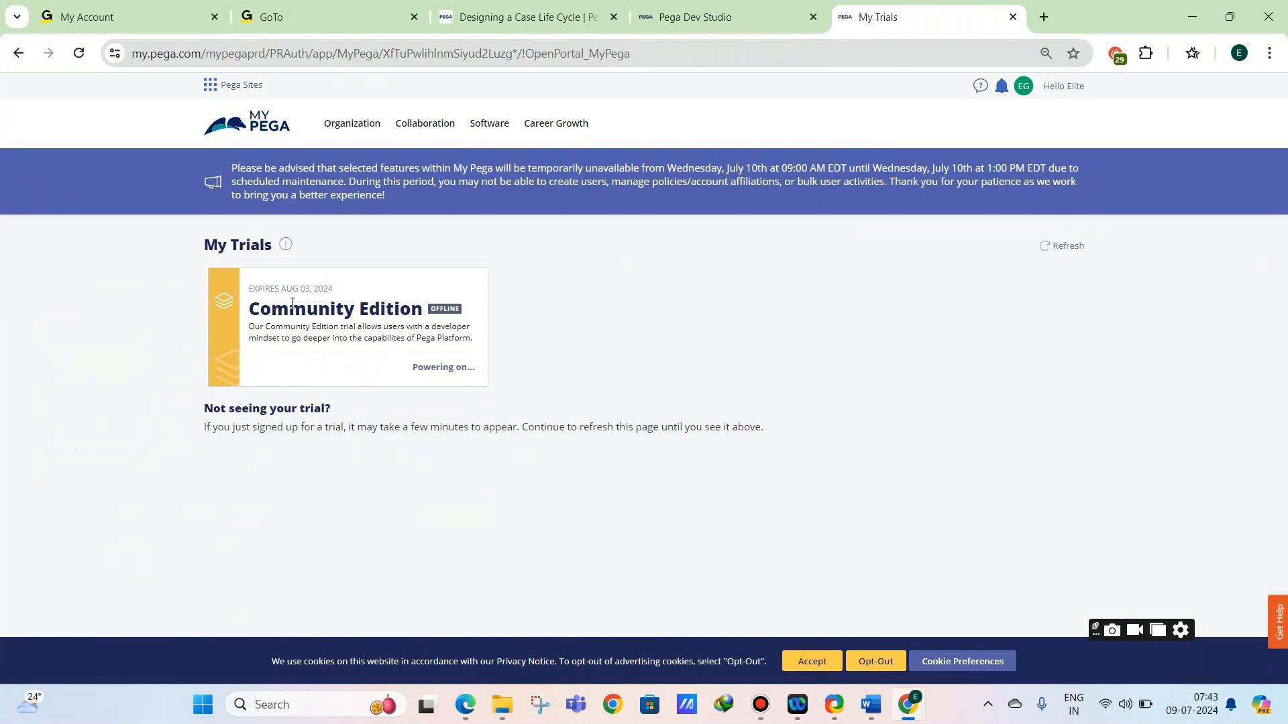
left_click_drag(280, 290, 341, 294)
left_click(753, 8)
left_click(877, 17)
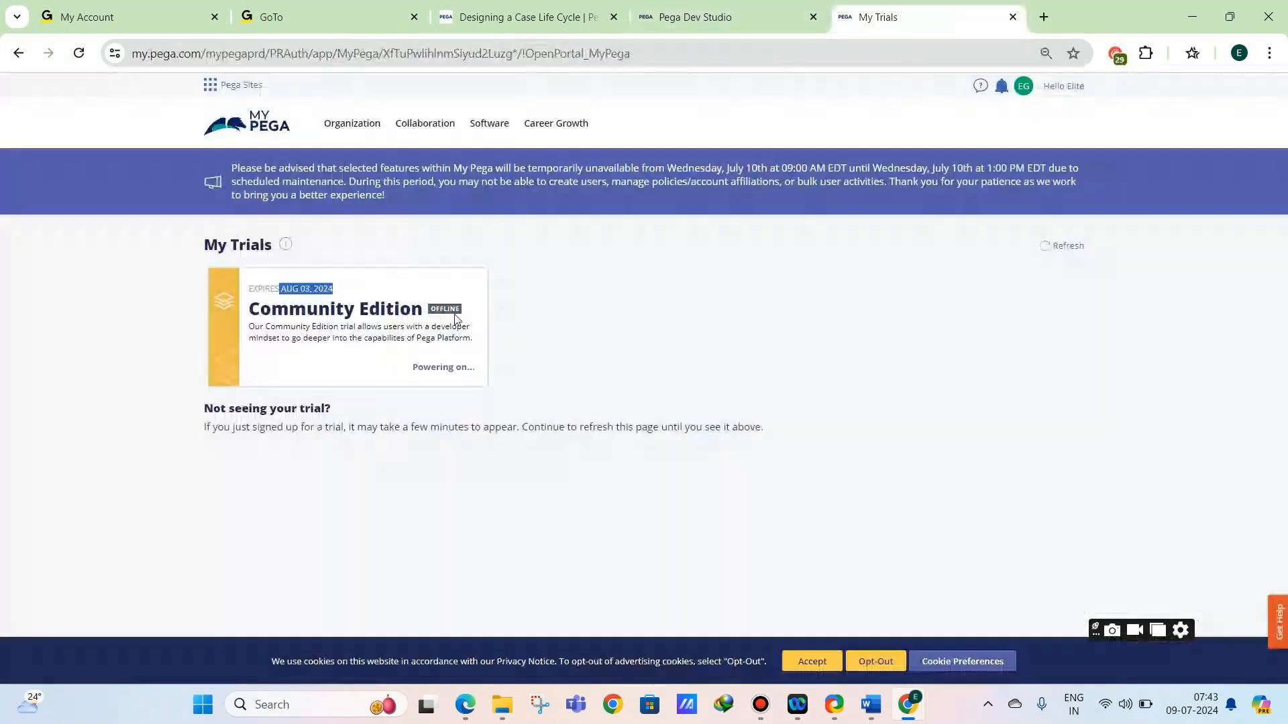
left_click(455, 318)
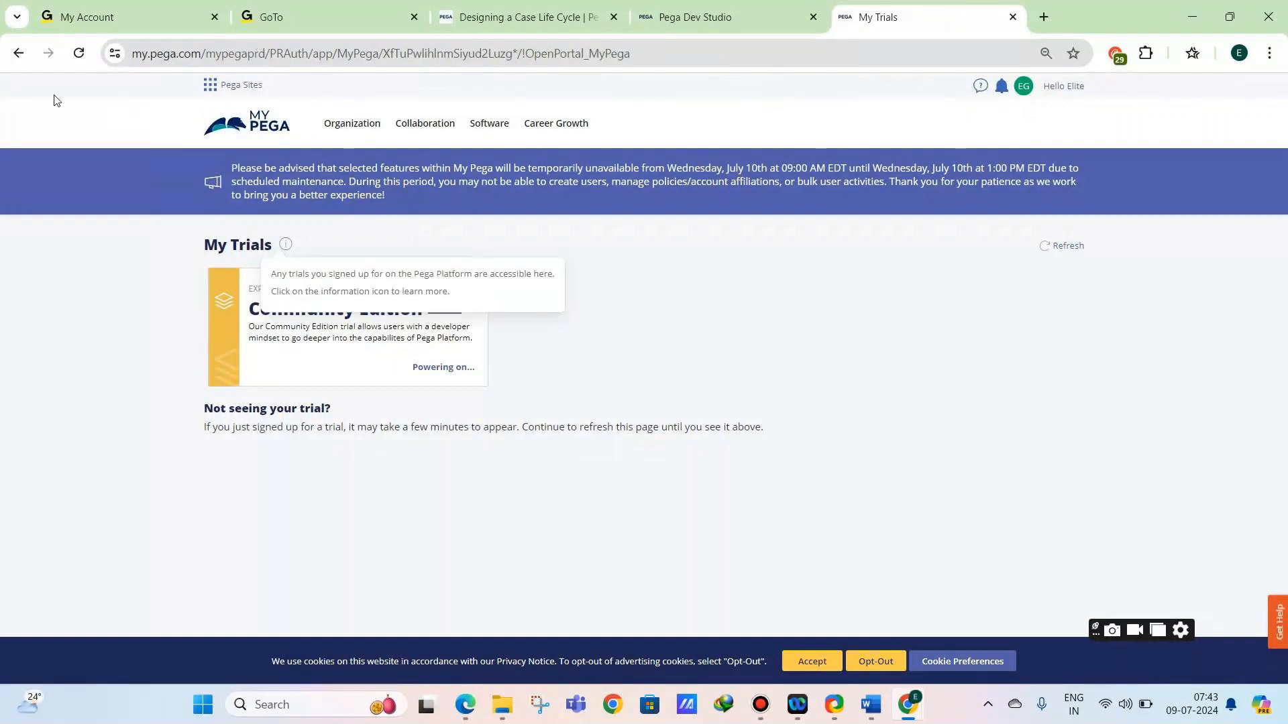
left_click(78, 53)
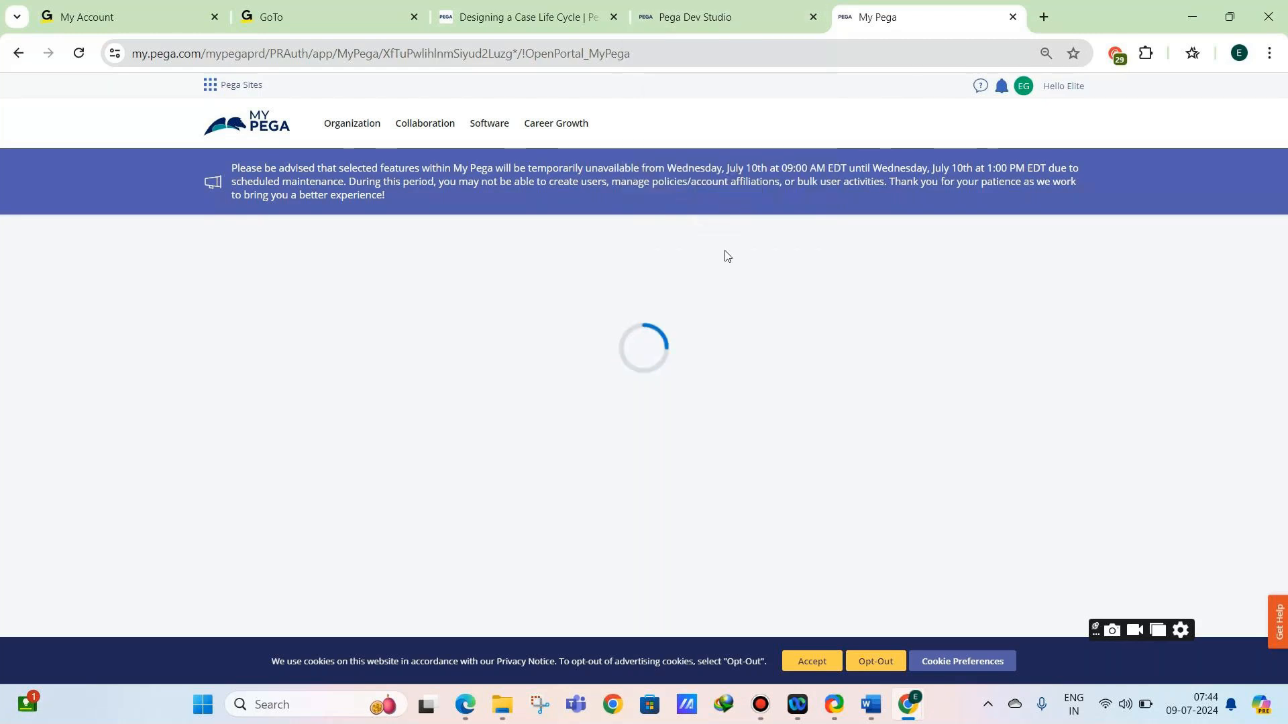
Close the My Pega trials page and return to Pega Dev Studio.
left_click(698, 17)
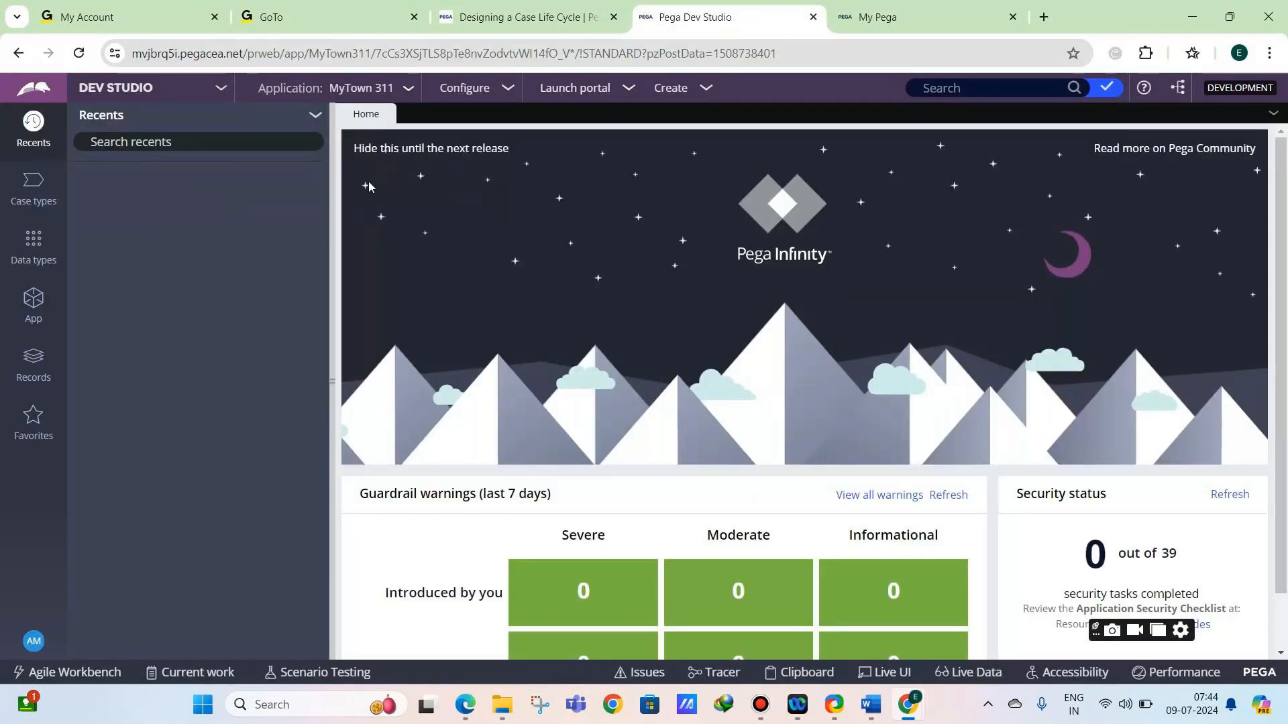
left_click(896, 12)
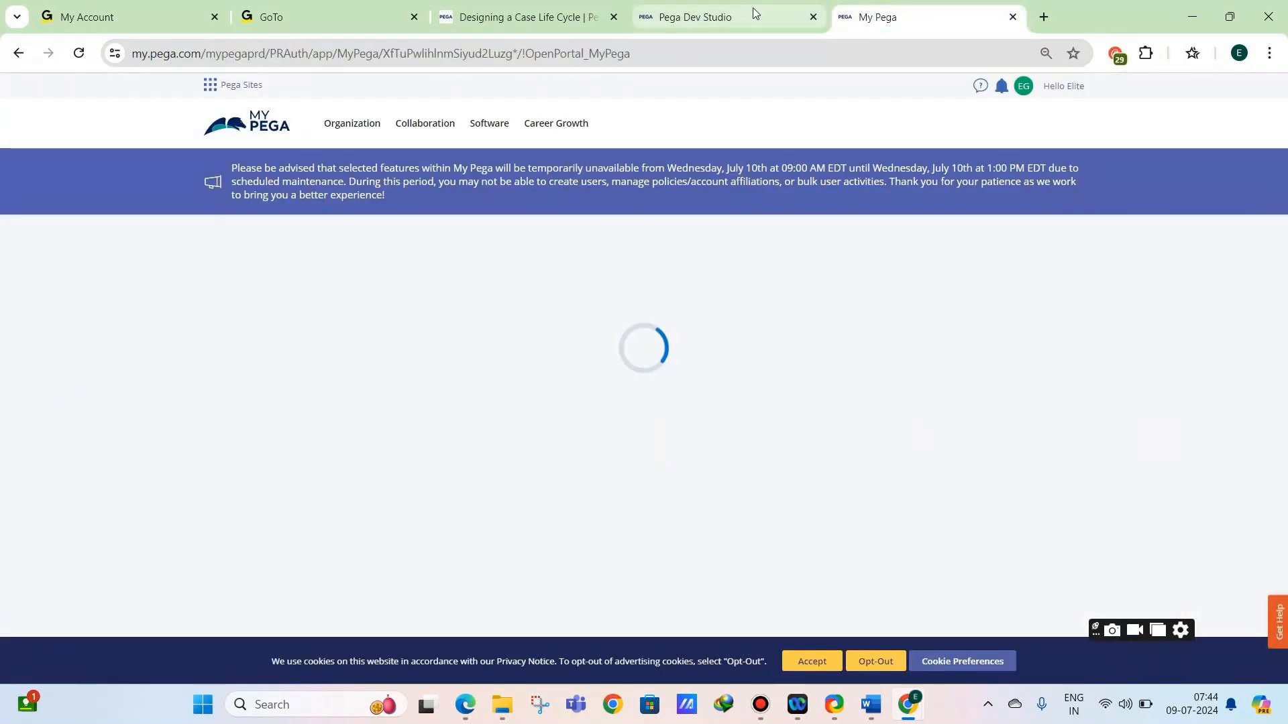
left_click(1014, 16)
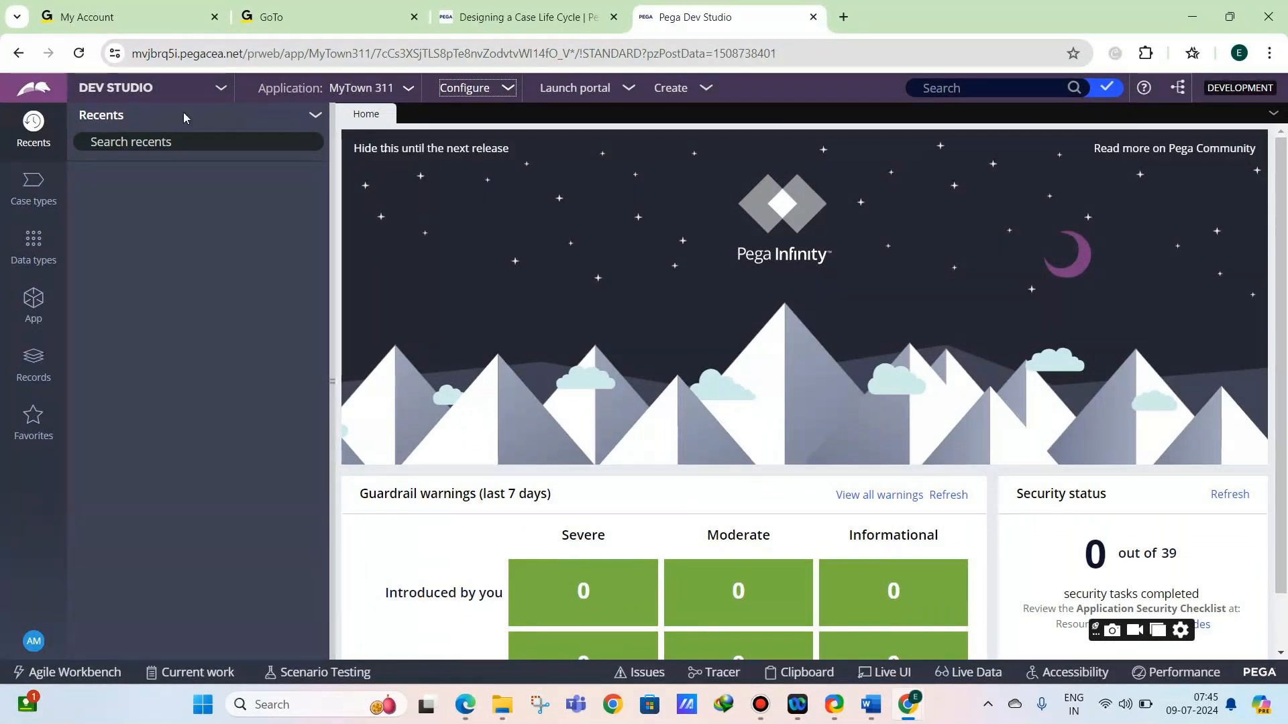
Open the Proposition Management landing page for Decisioning decisions.
left_click(464, 88)
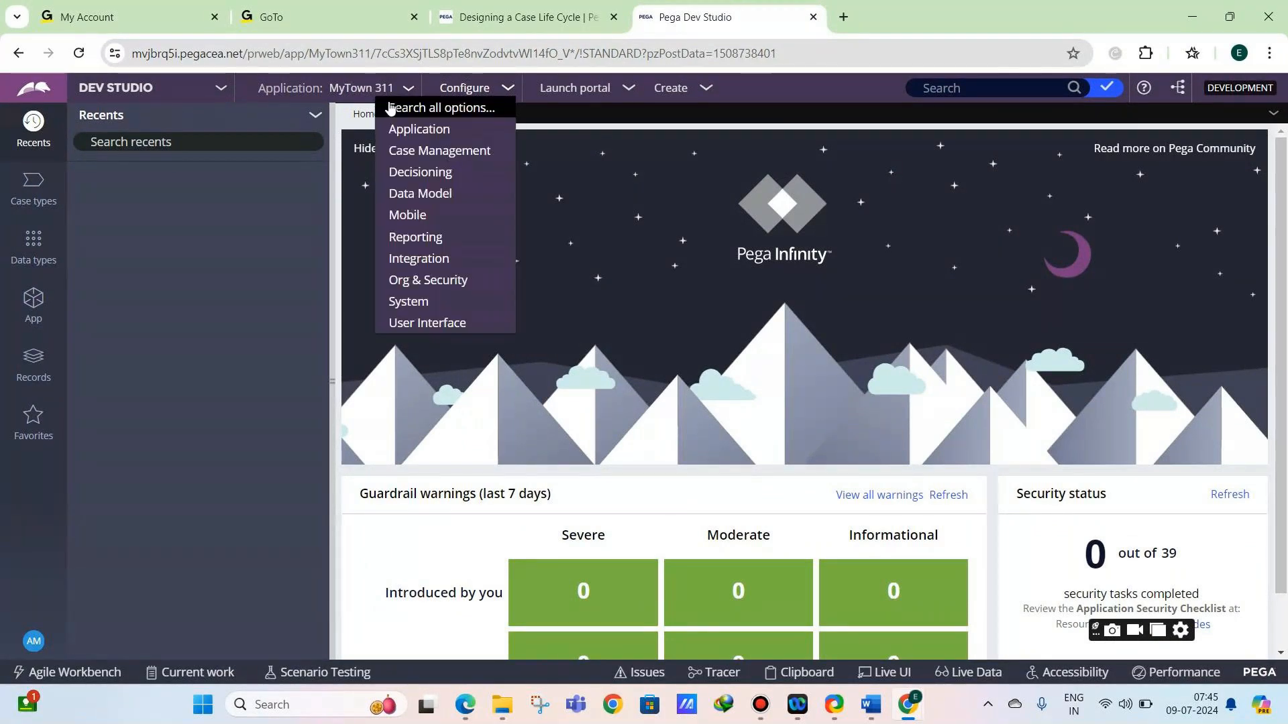
mouse_move(407, 173)
mouse_move(530, 174)
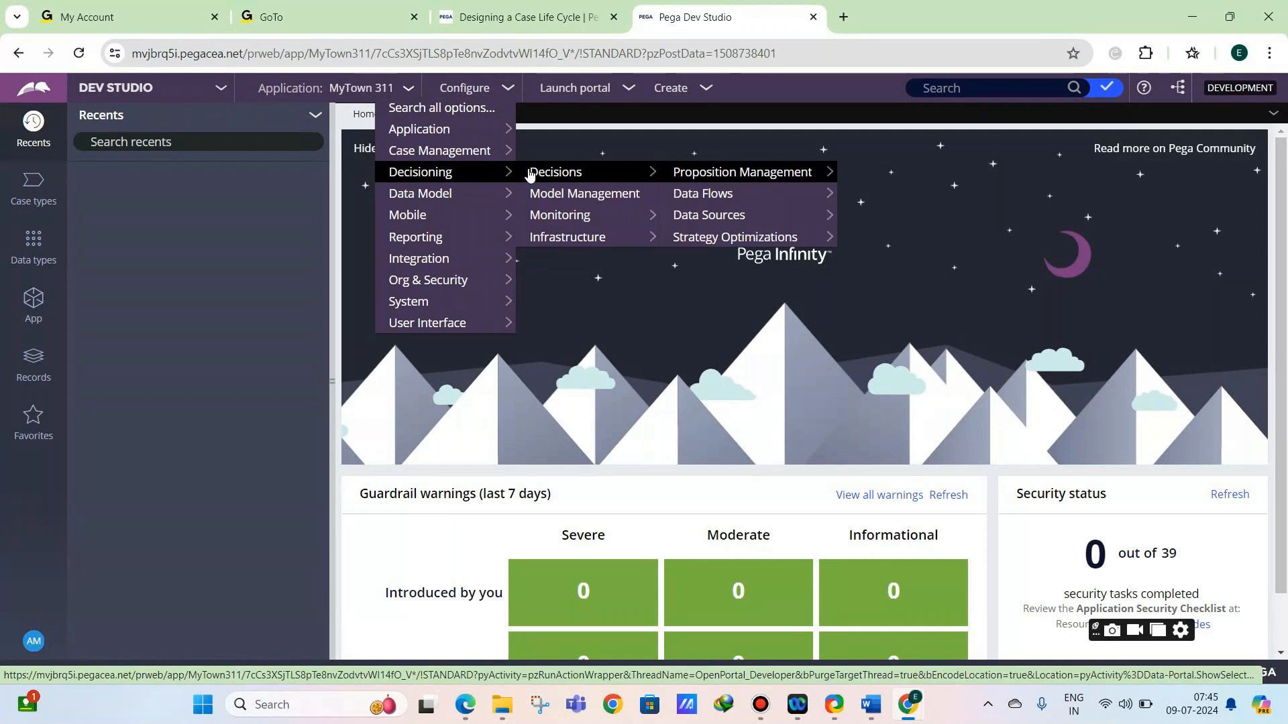
left_click(697, 175)
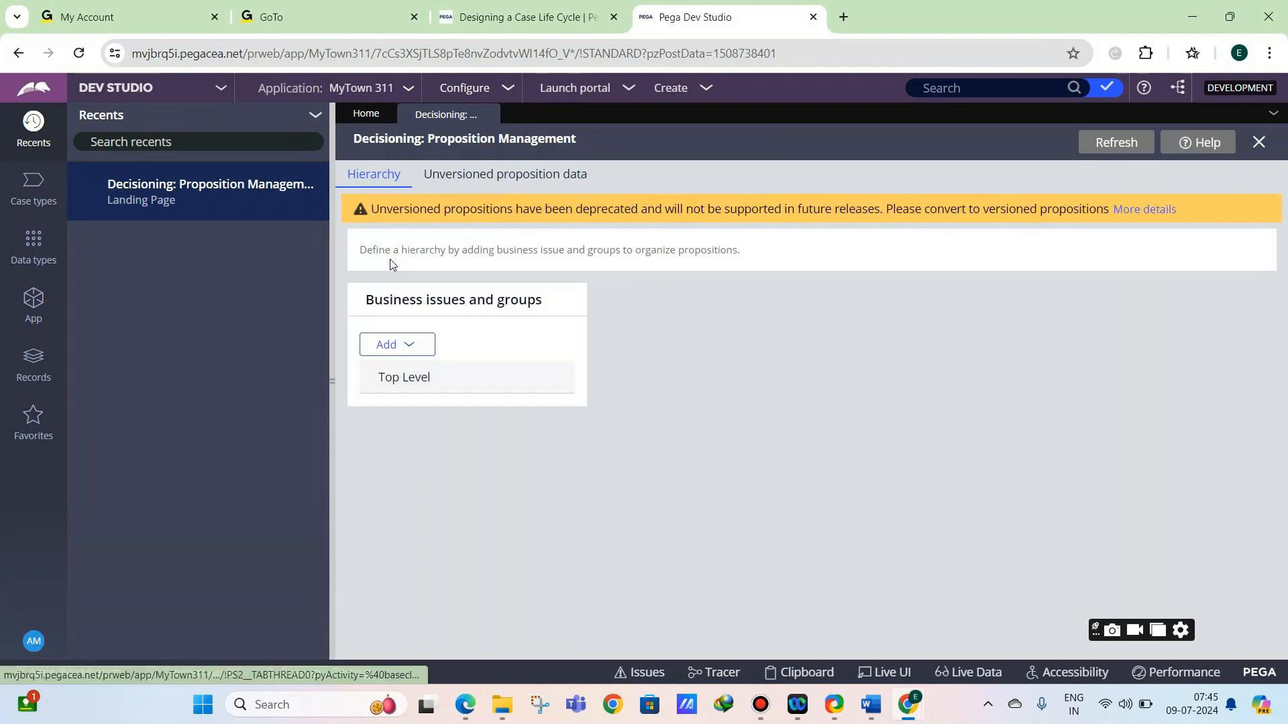
Create a new business issue named Sales in the MyTown311 ruleset.
left_click(409, 348)
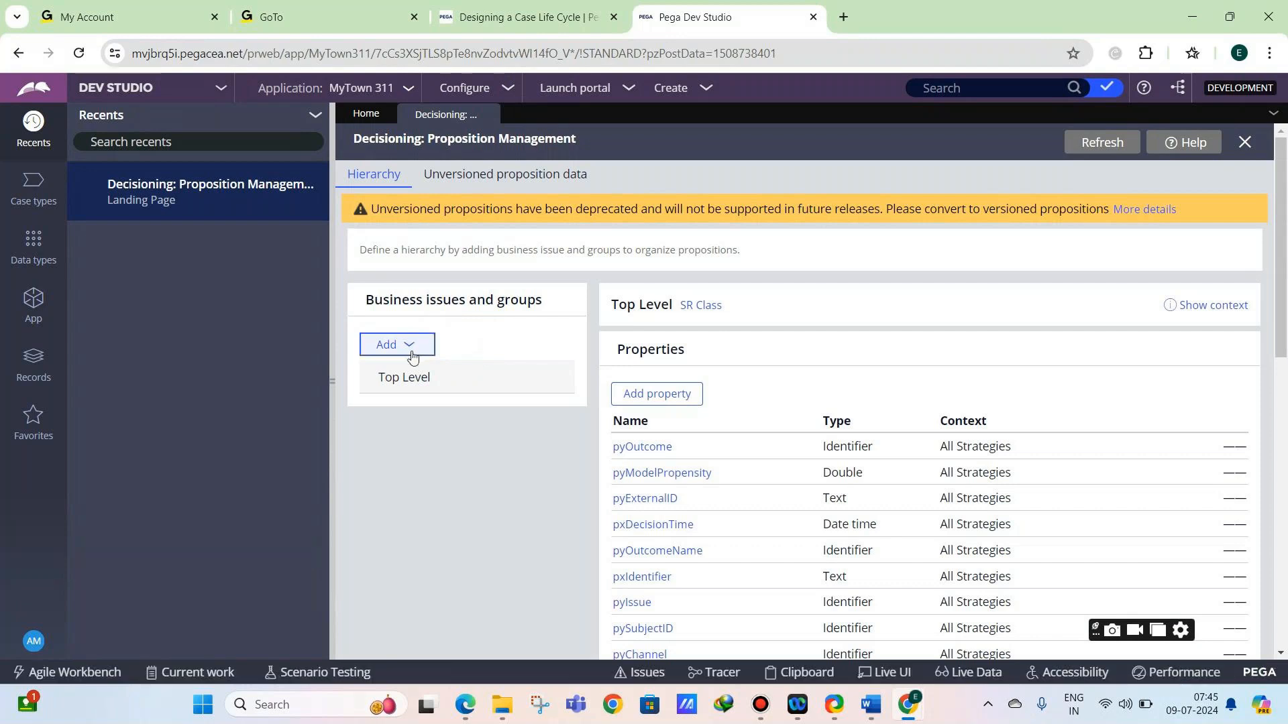
left_click(411, 353)
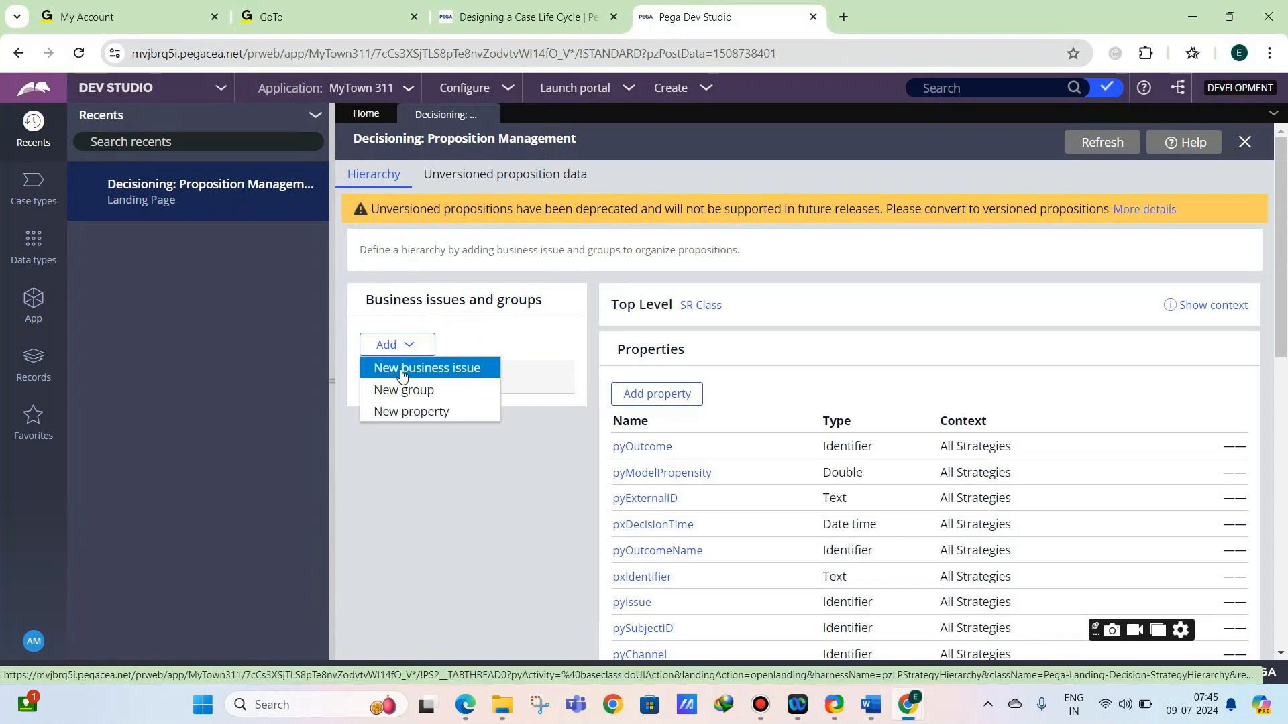
left_click(405, 376)
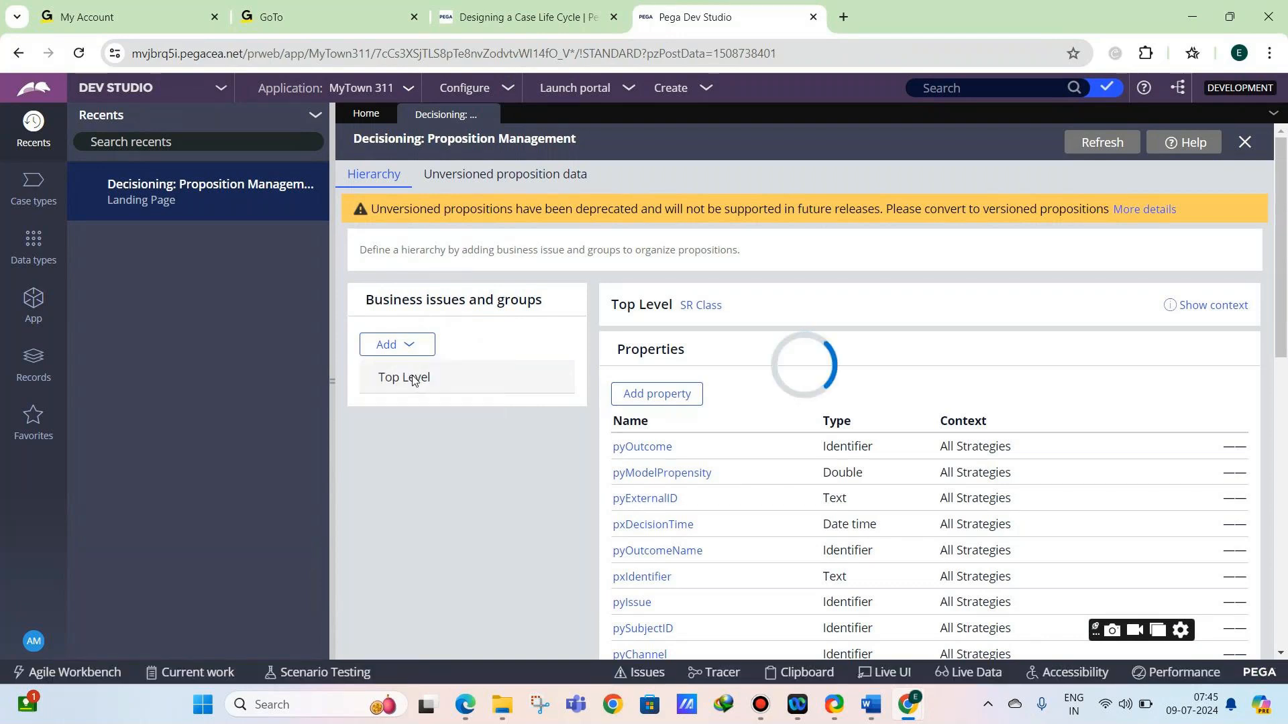
type("Sales")
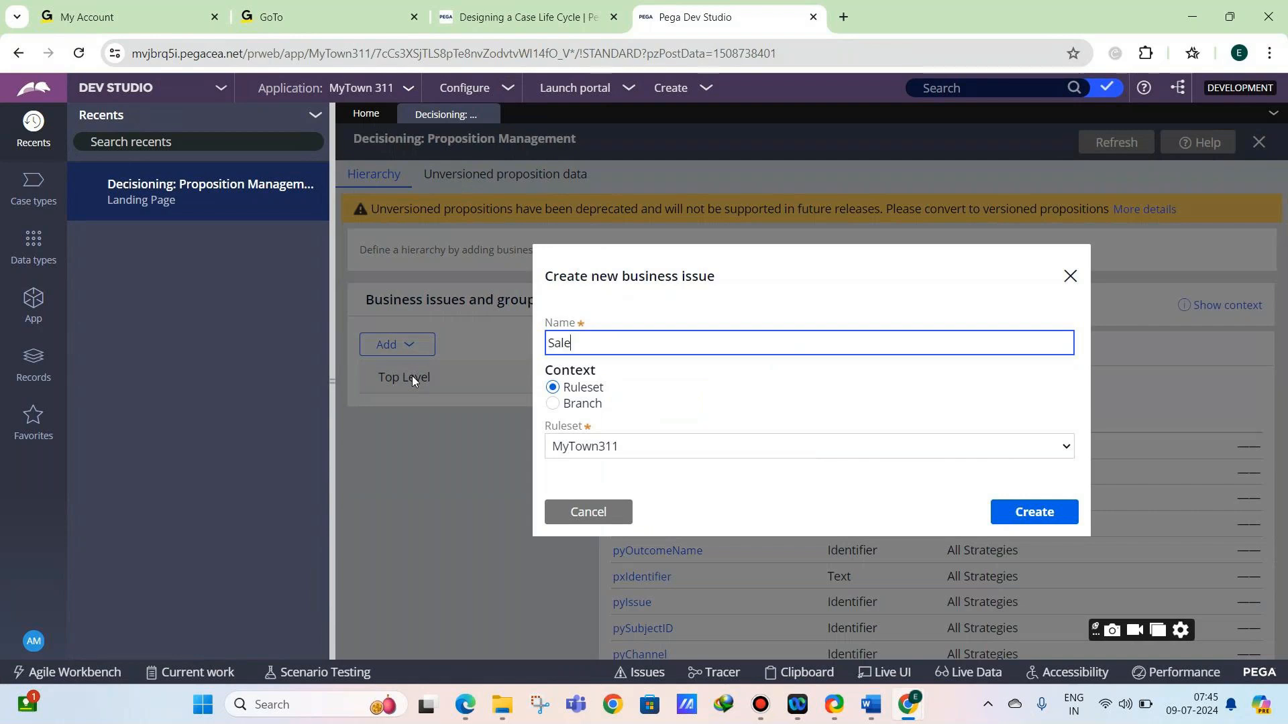
left_click(1048, 514)
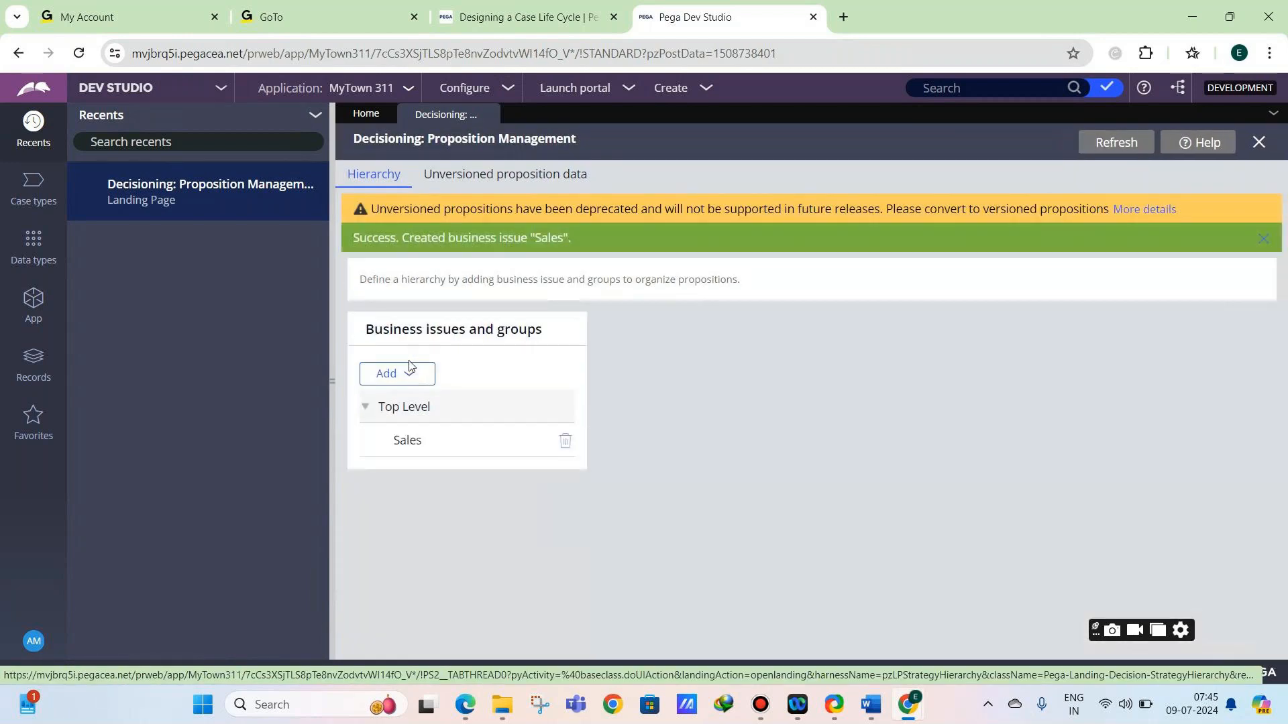
Create a group named Credit Cards with versioned proposition data under the Sales business issue.
left_click(411, 371)
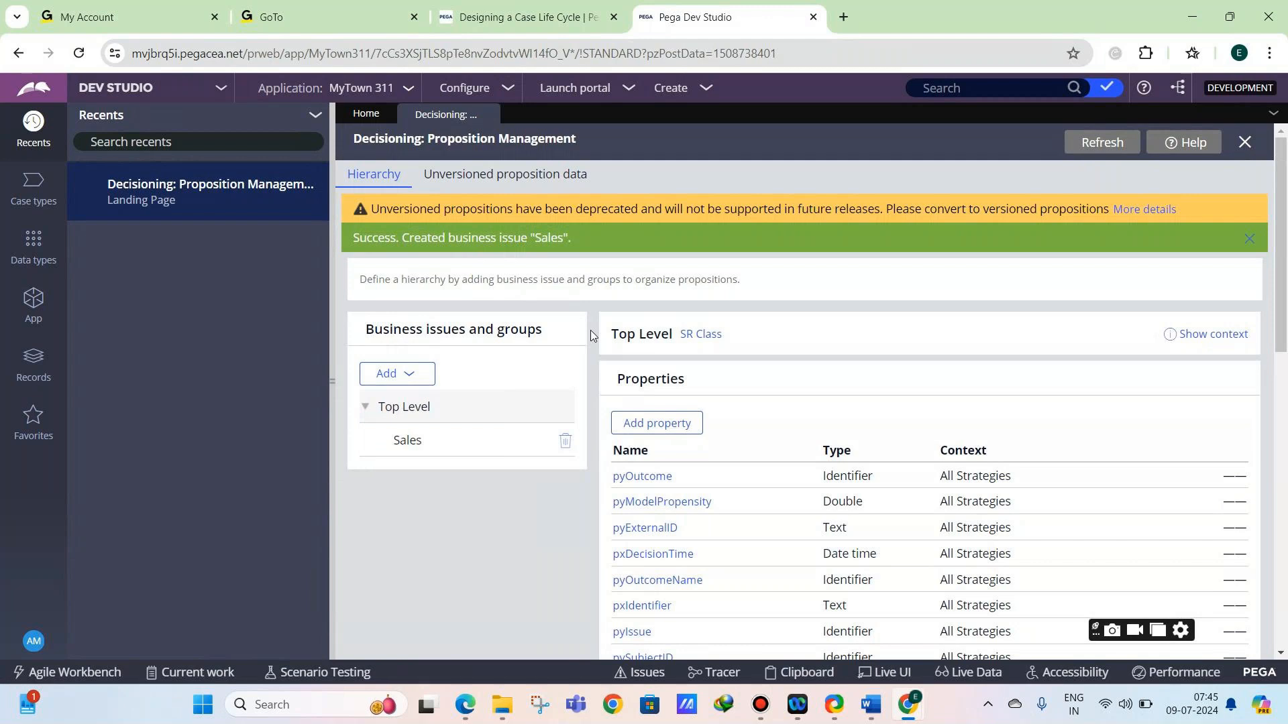
type("Credit Cards")
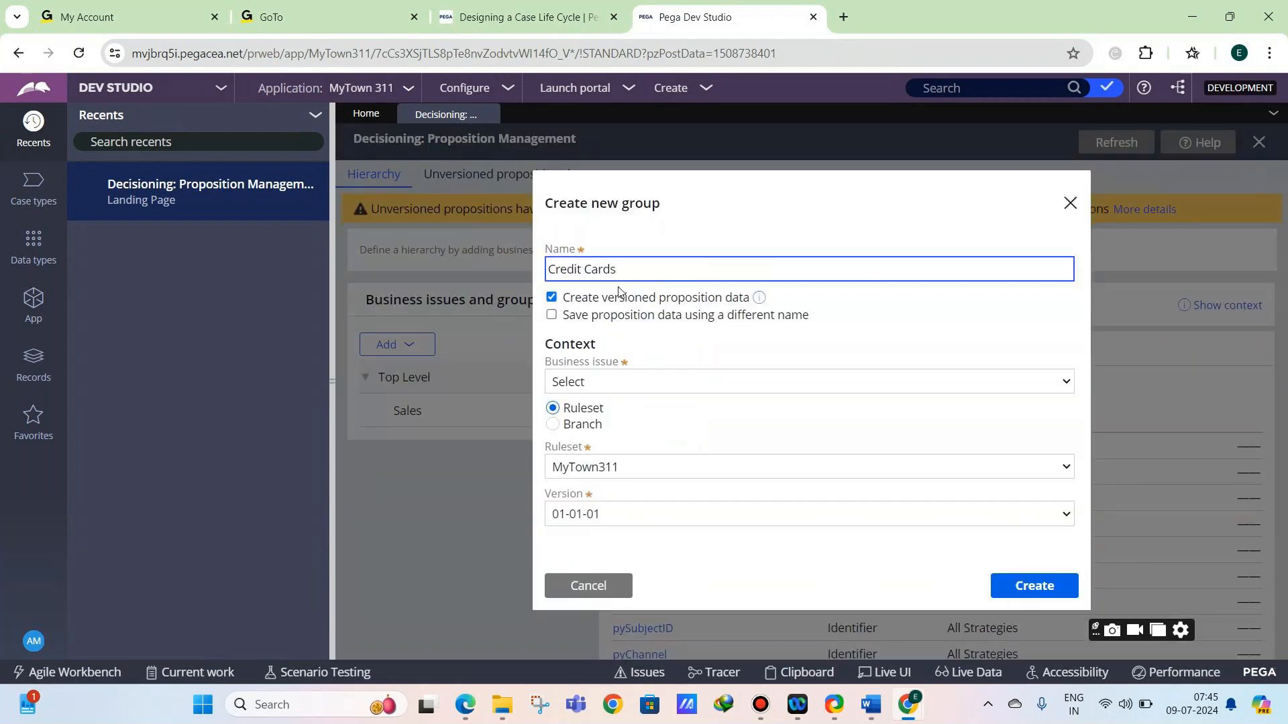
left_click(602, 381)
left_click(593, 393)
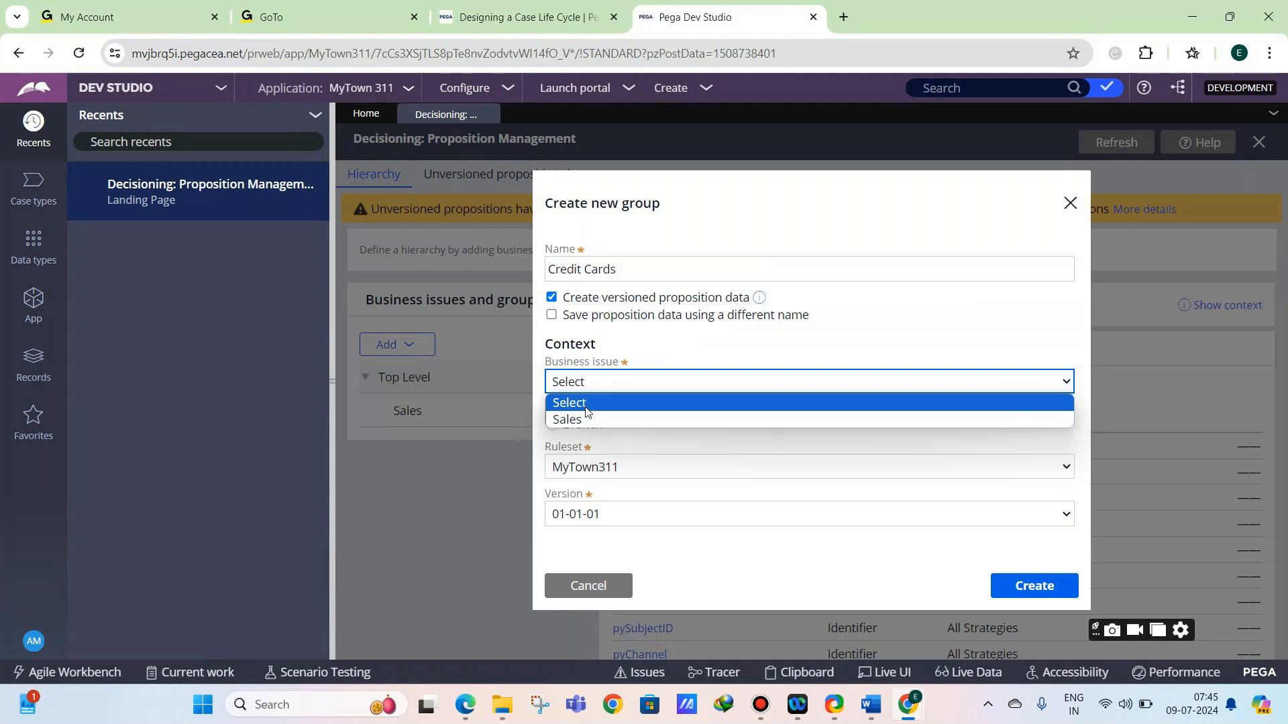
left_click(566, 417)
left_click(1023, 589)
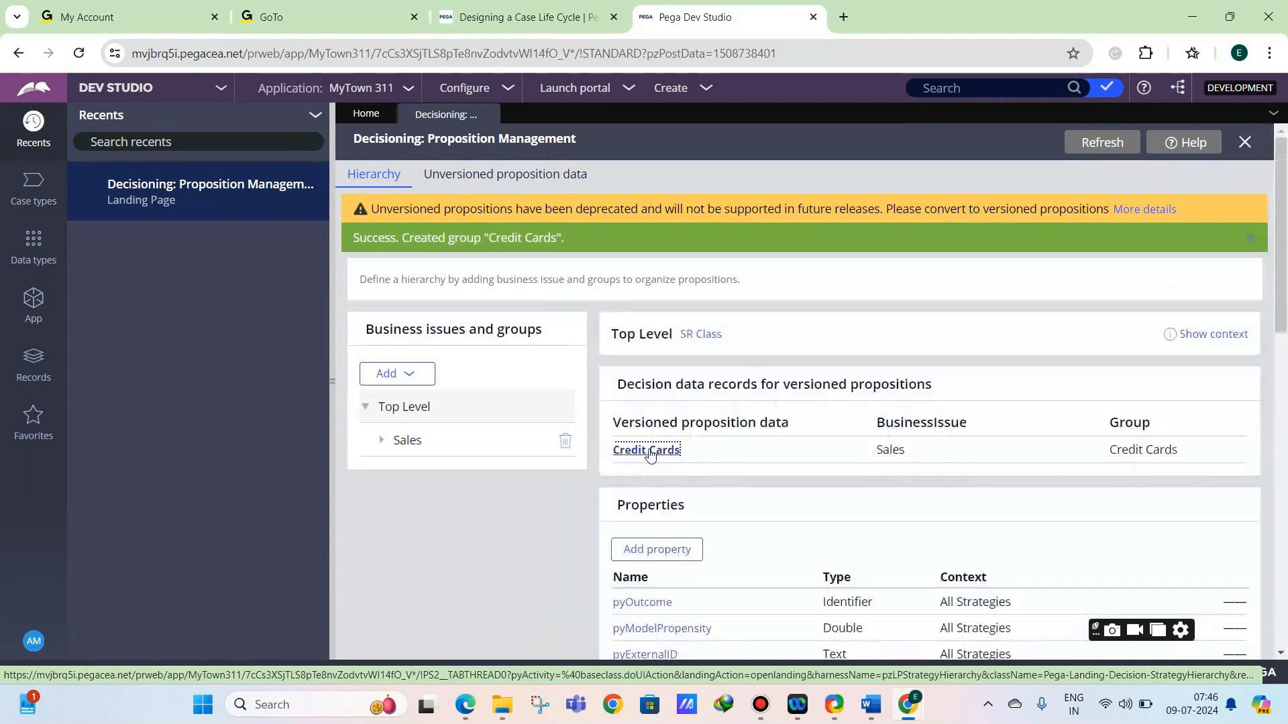
Open the Credit Cards decision data and create an always-active proposition with MasterCard as its name and description.
left_click(646, 451)
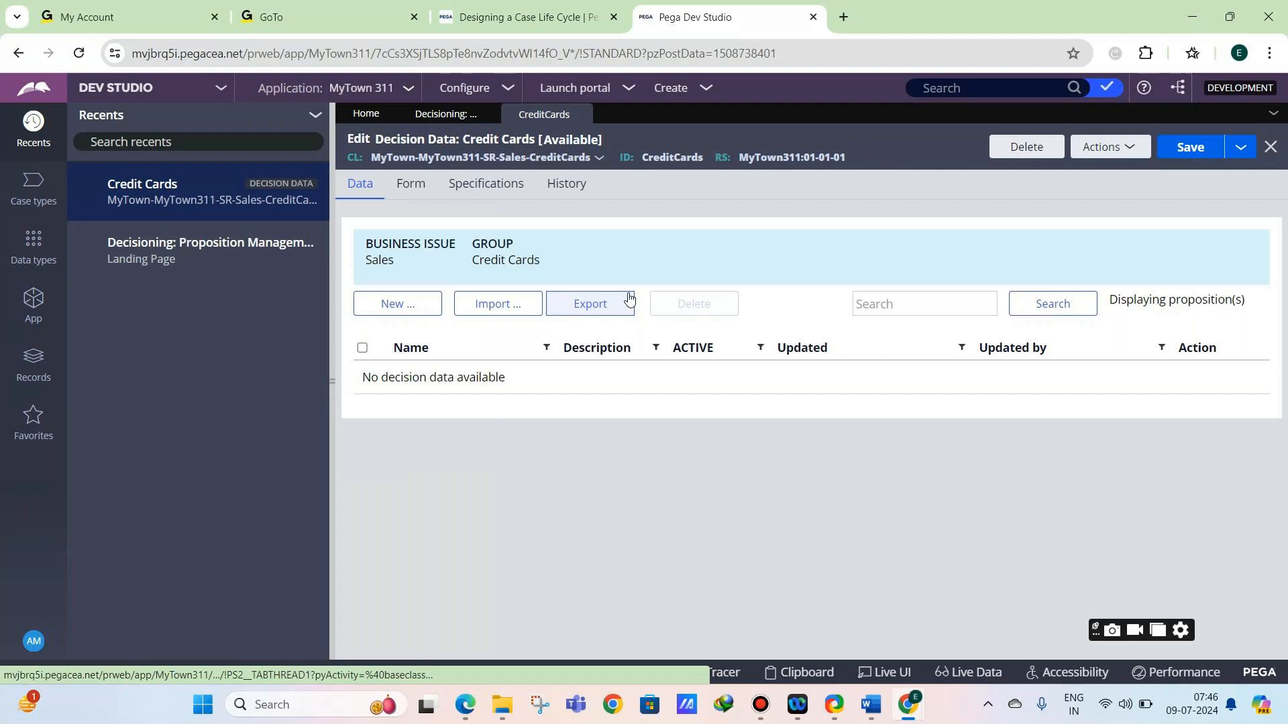
left_click(398, 304)
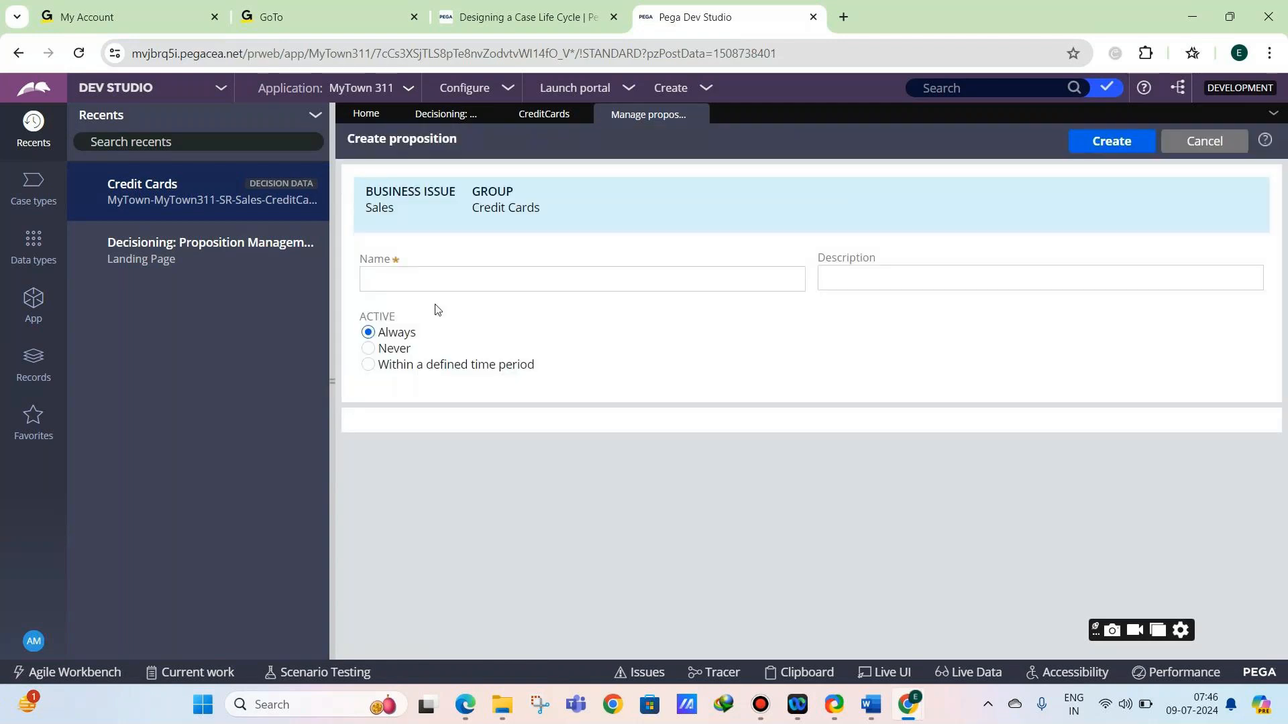
left_click(442, 286)
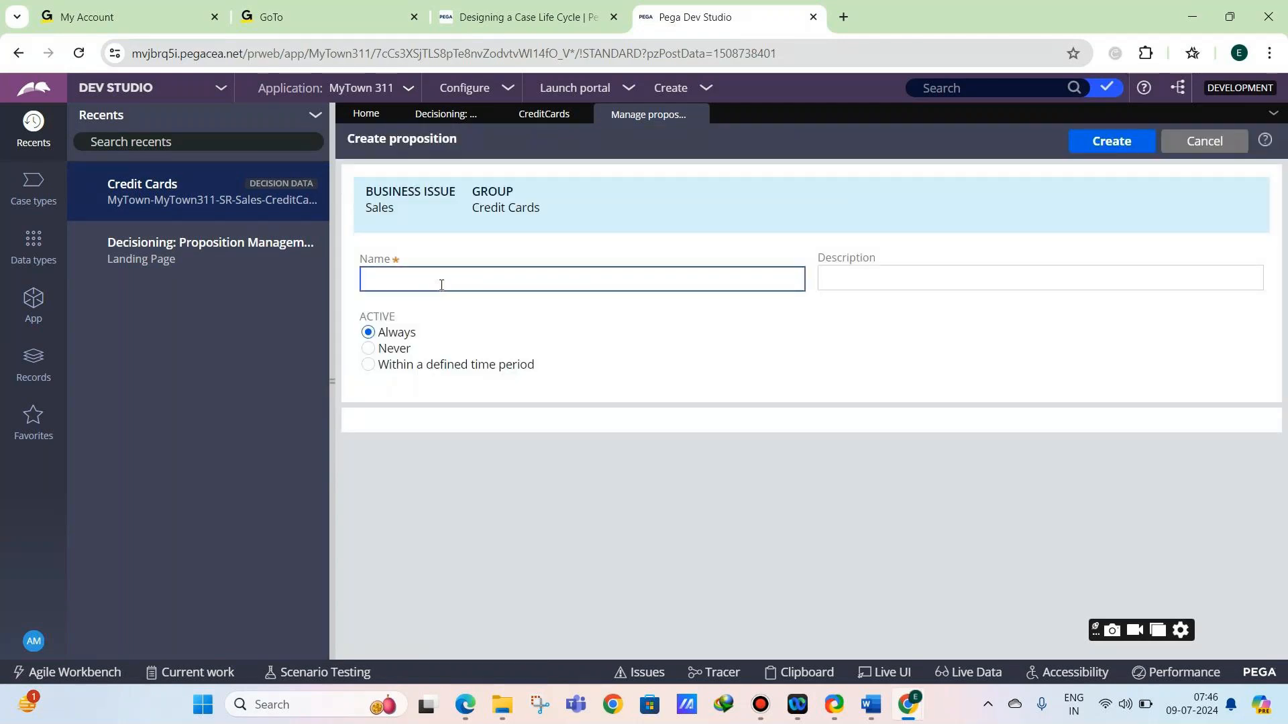
type("MasterCard")
left_click(557, 330)
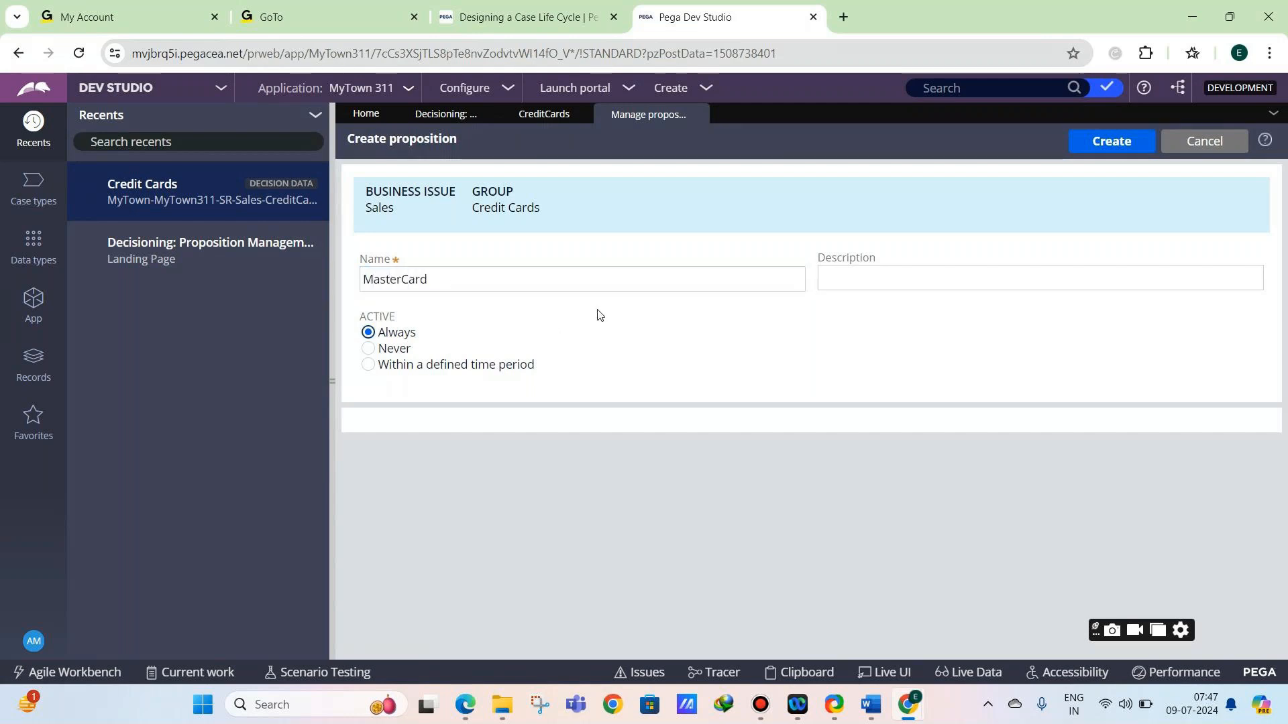
left_click(756, 276)
key("ctrl+a")
key("ctrl+c")
left_click(844, 281)
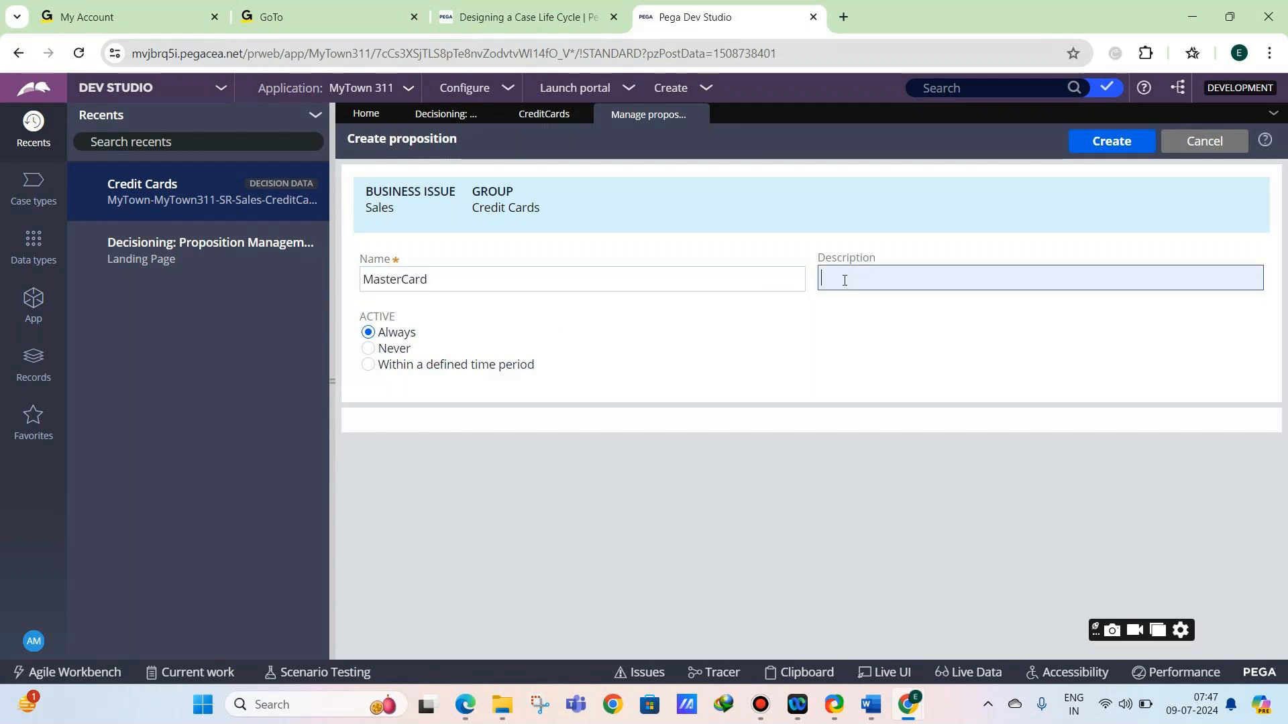
key("ctrl+v")
left_click(1117, 143)
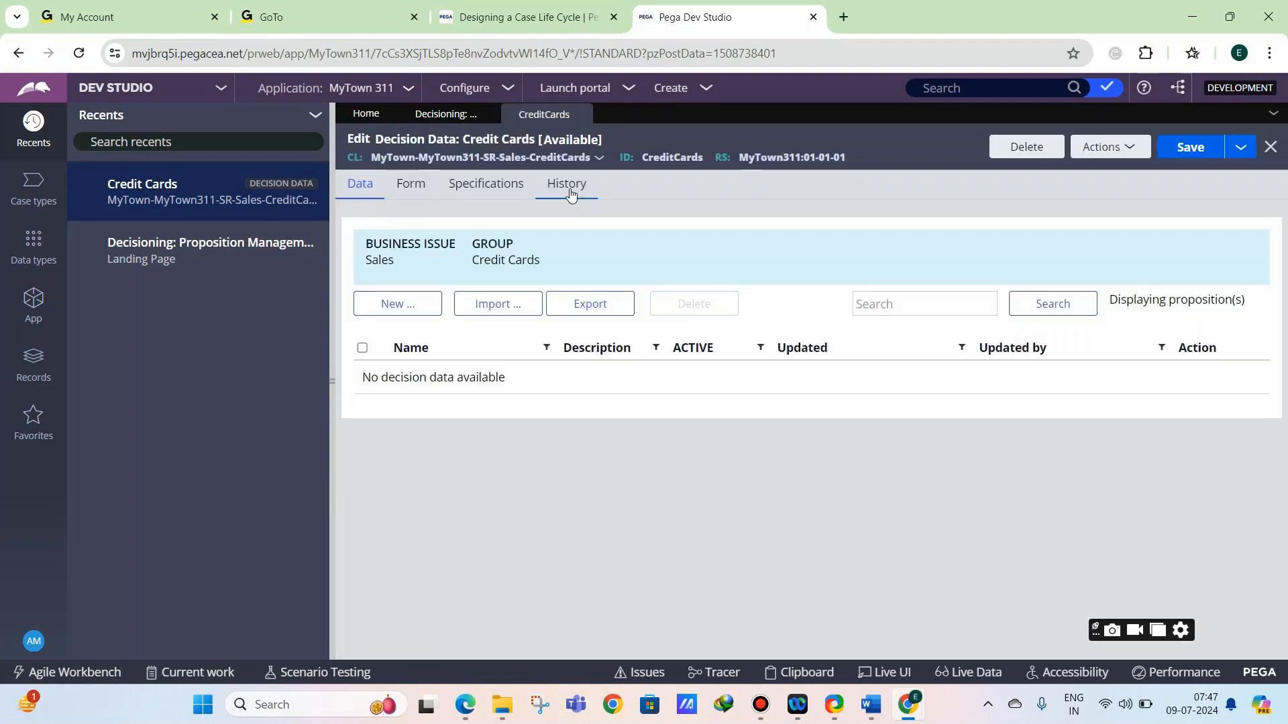
Create a second always-active Credit Cards proposition with VISACard as its name and description.
left_click(422, 297)
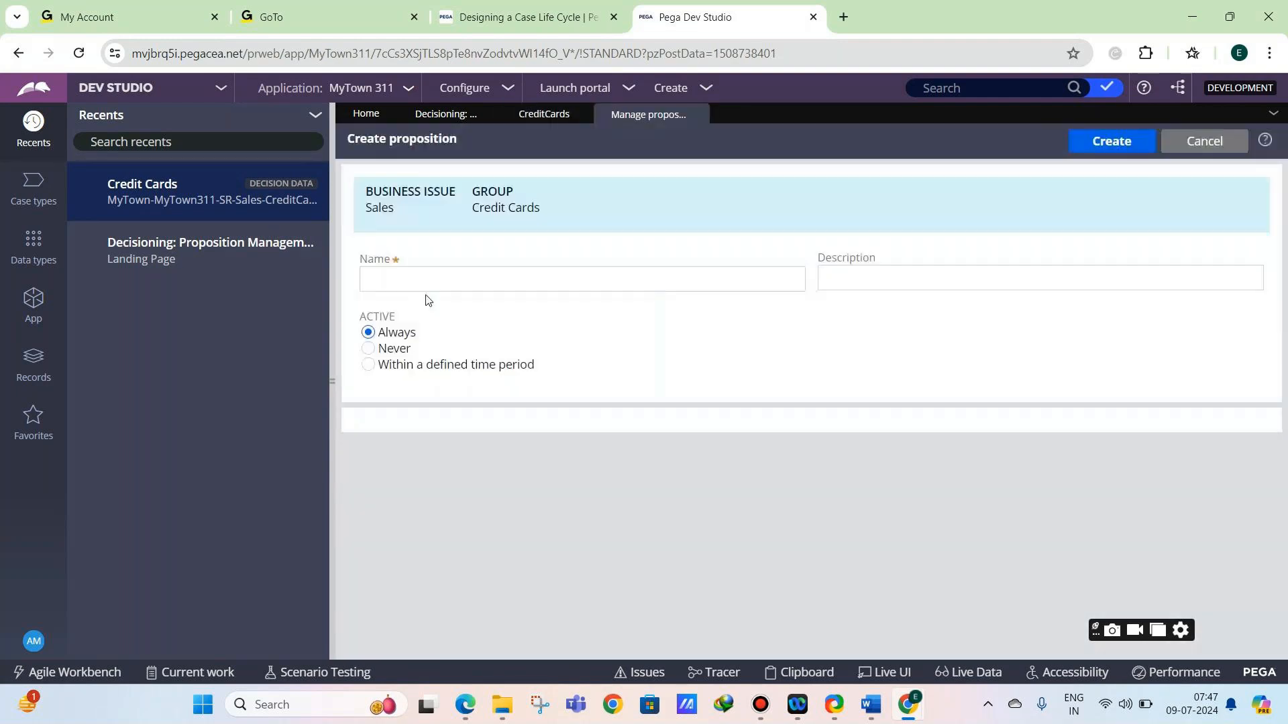
left_click(440, 288)
type("VISACard")
key("ctrl+a")
key("ctrl+c")
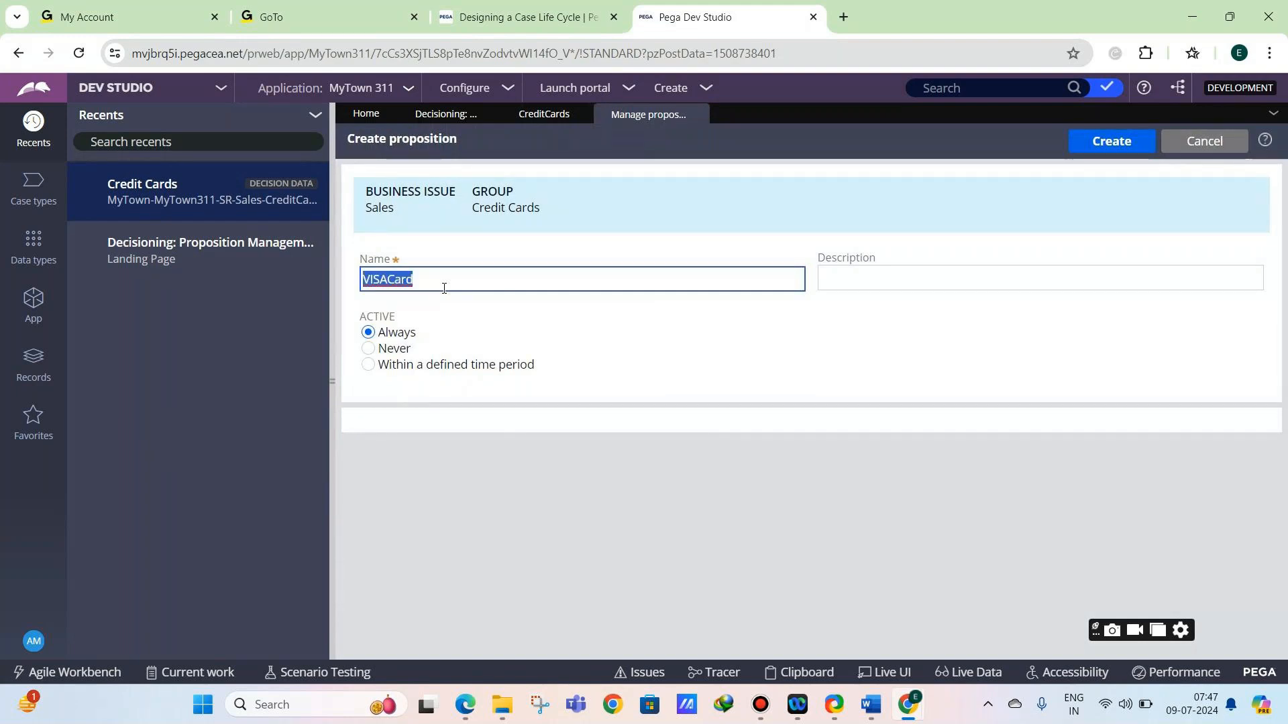
left_click(896, 275)
key("ctrl+v")
left_click(1082, 154)
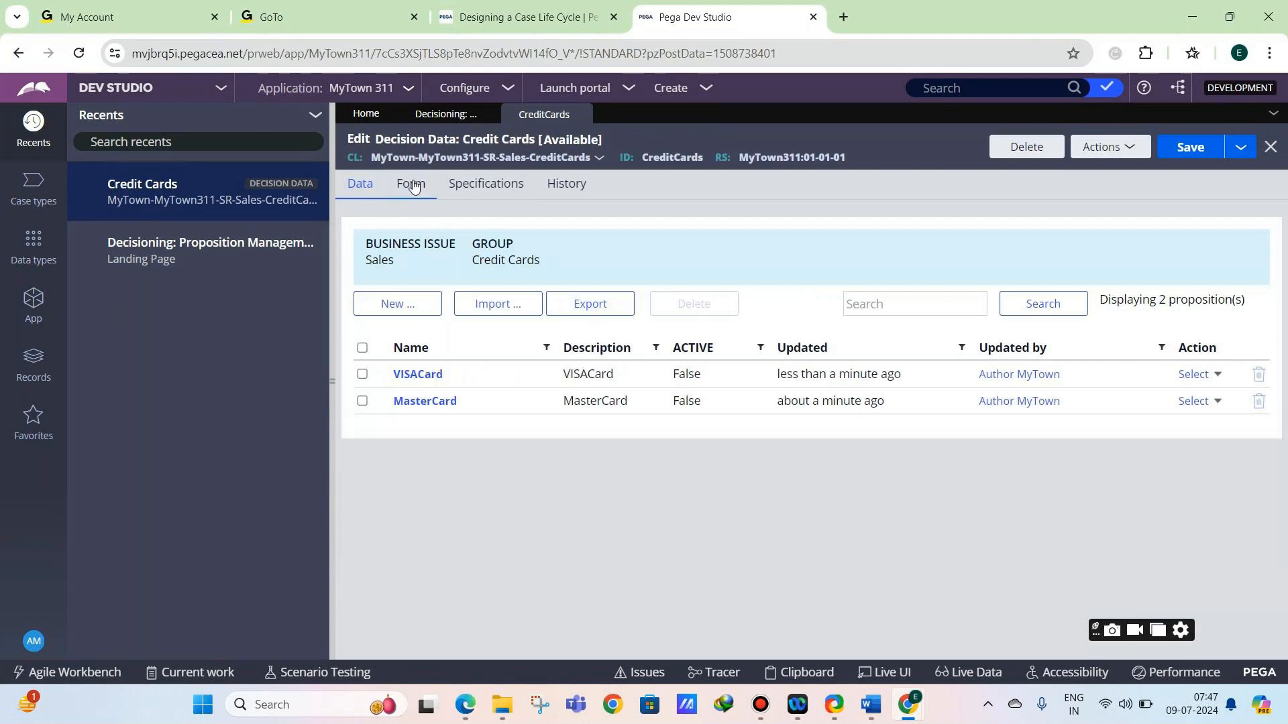
Save the Credit Cards decision data record with its propositions.
left_click(414, 187)
left_click(360, 185)
left_click(1191, 147)
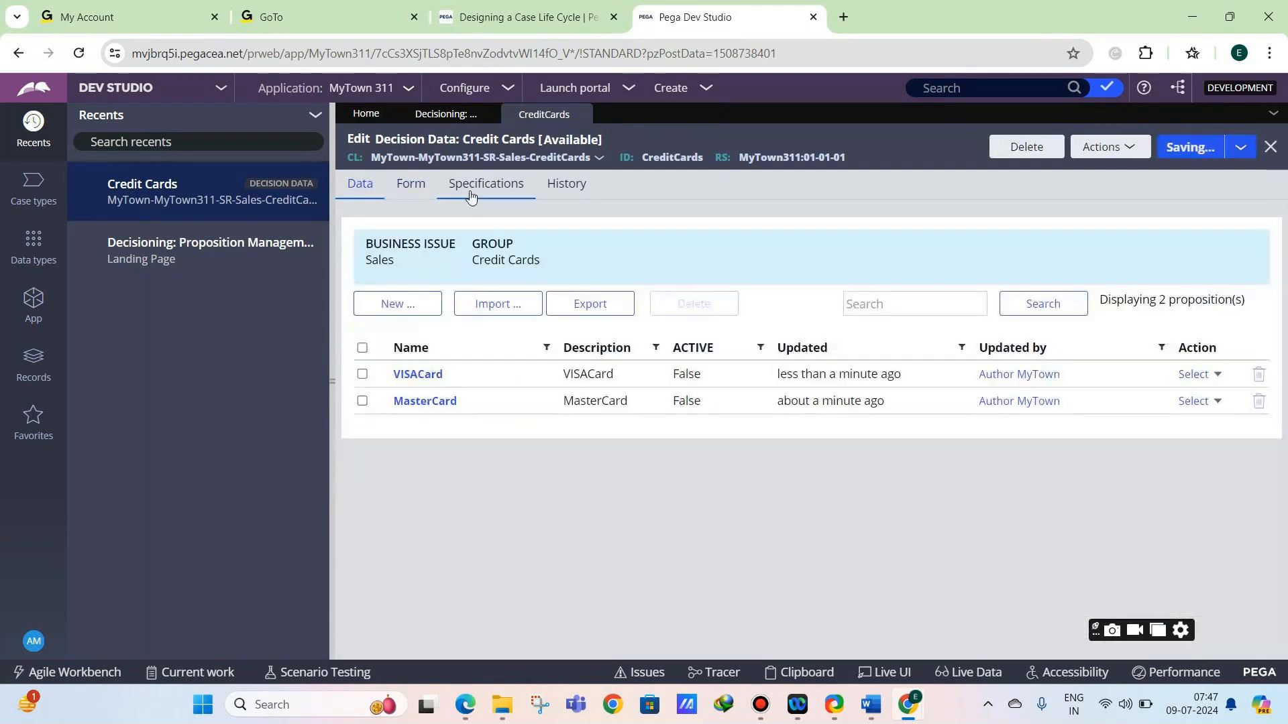
Switch the Credit Cards decision data form from the automatically generated form to a custom form.
left_click(414, 195)
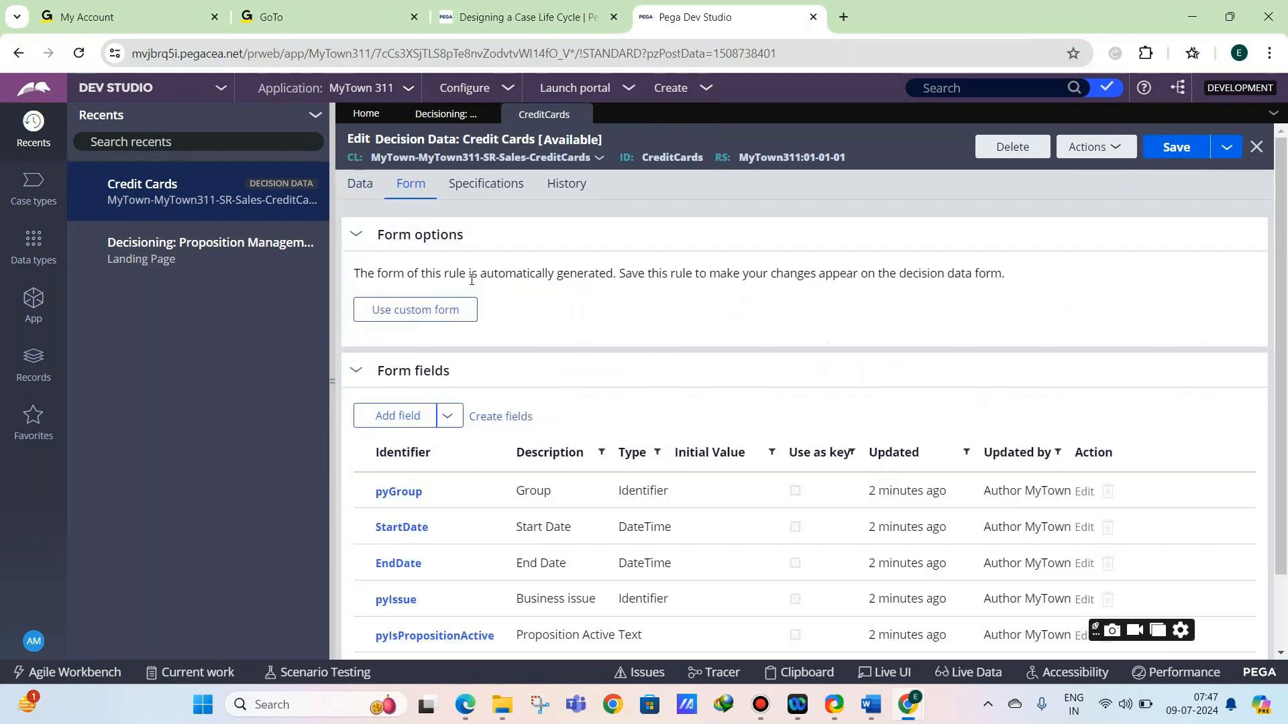
left_click(464, 311)
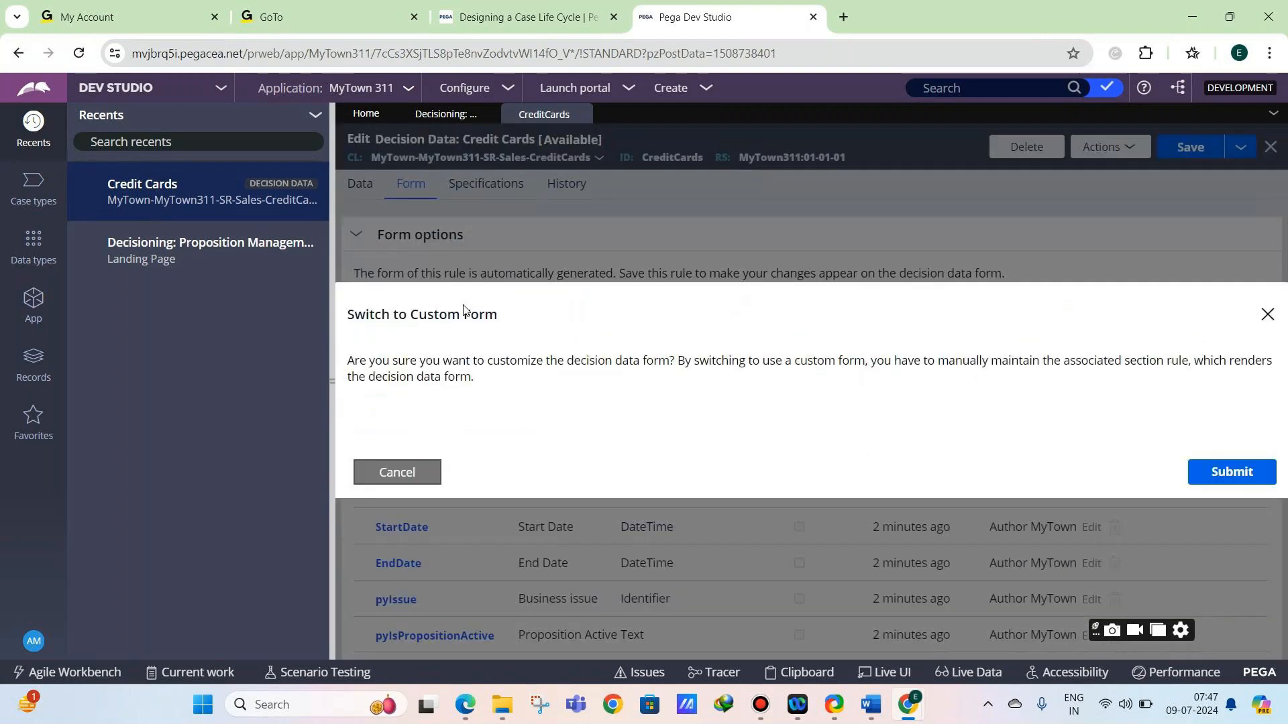
left_click(1230, 477)
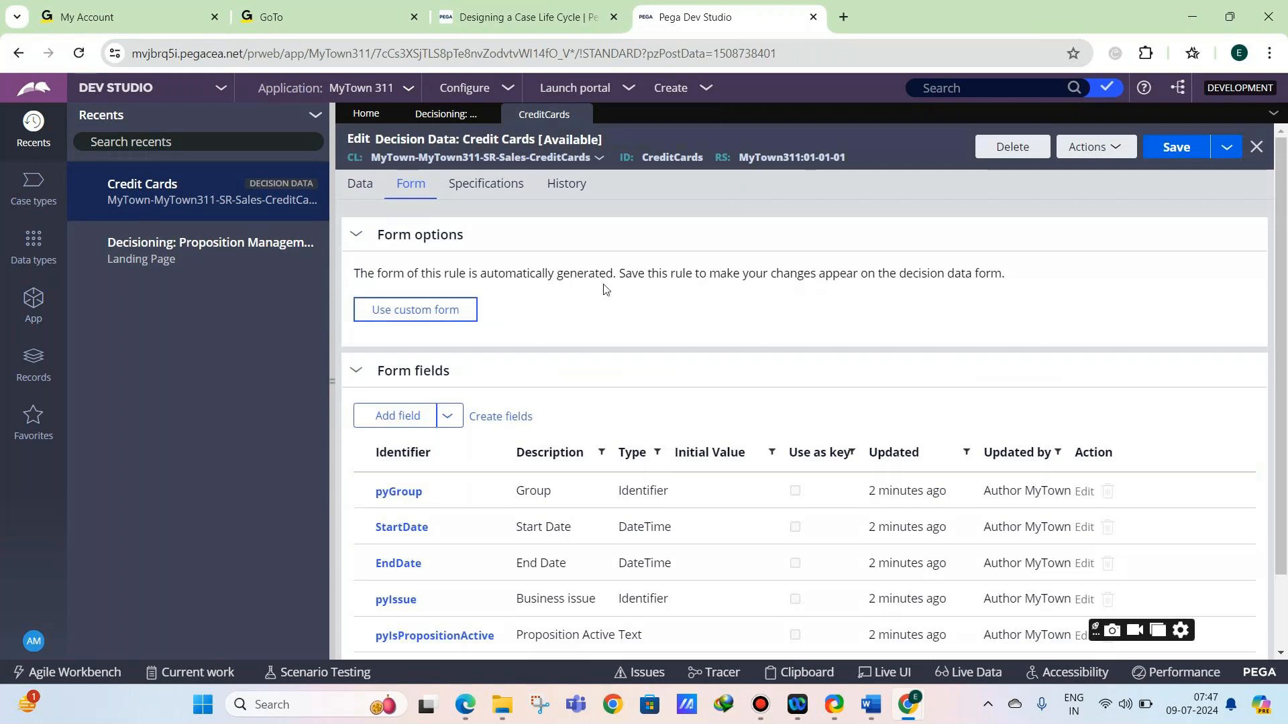
Open the pyEditElement section that renders the custom Credit Cards decision data form.
left_click(606, 316)
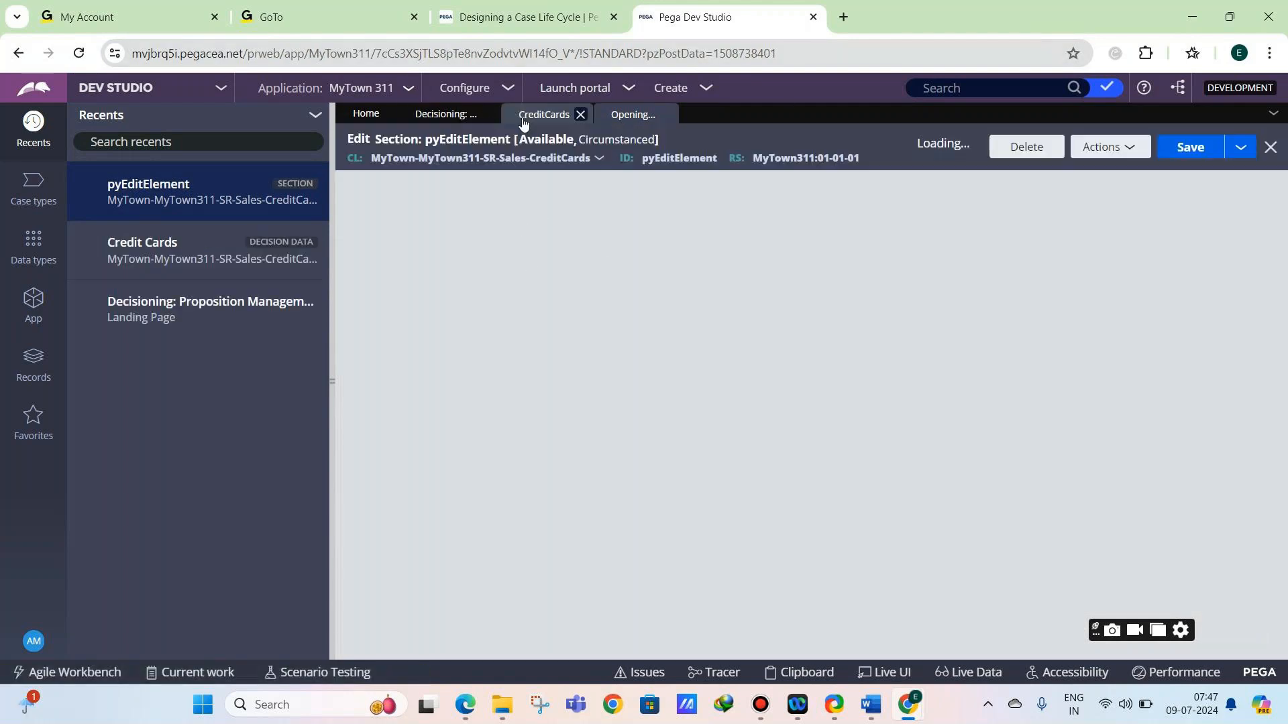
left_click(544, 114)
left_click(605, 116)
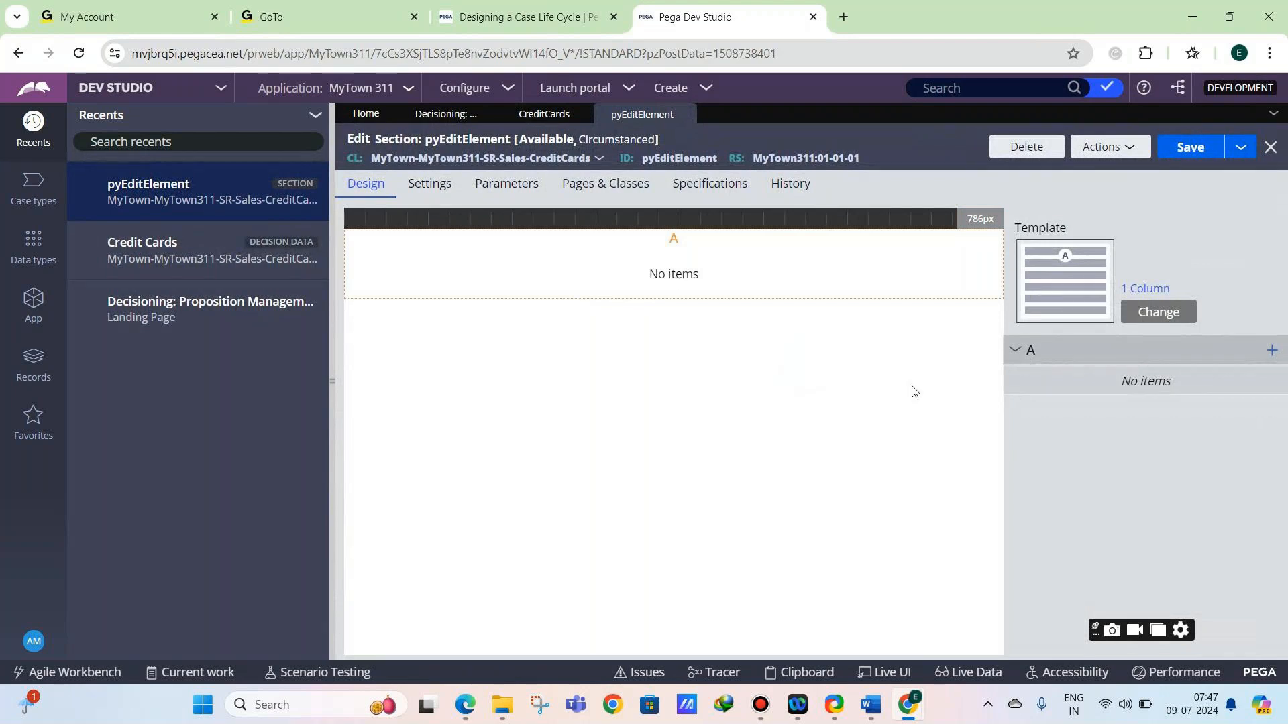
Add a Dropdown picker to region A of the pyEditElement section.
left_click(1270, 353)
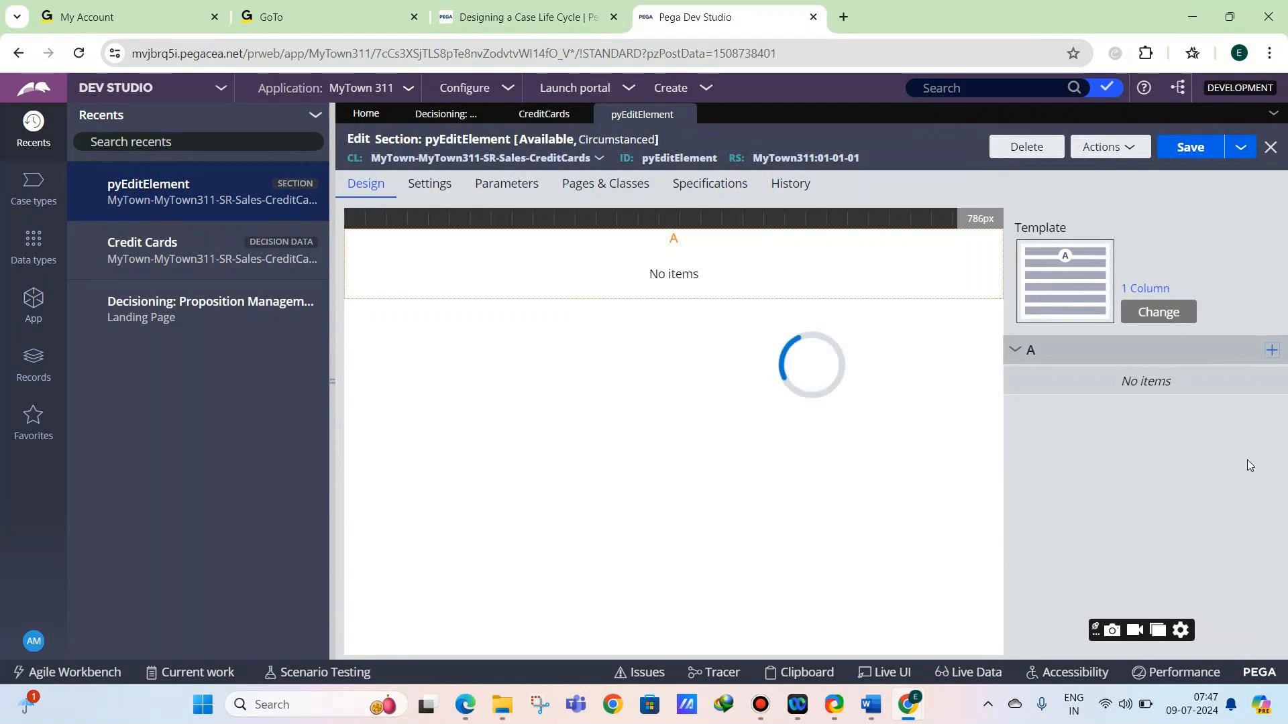
scroll(1100, 537, "down", 3)
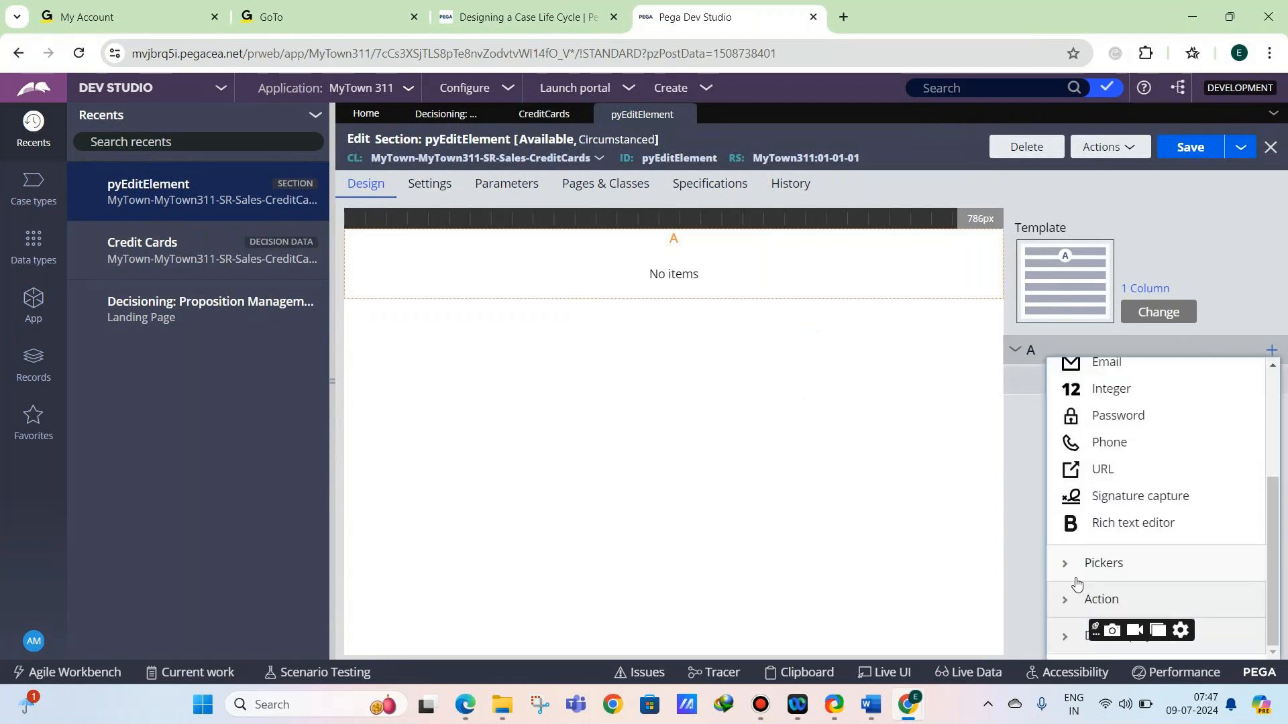
left_click(1075, 594)
left_click(1097, 413)
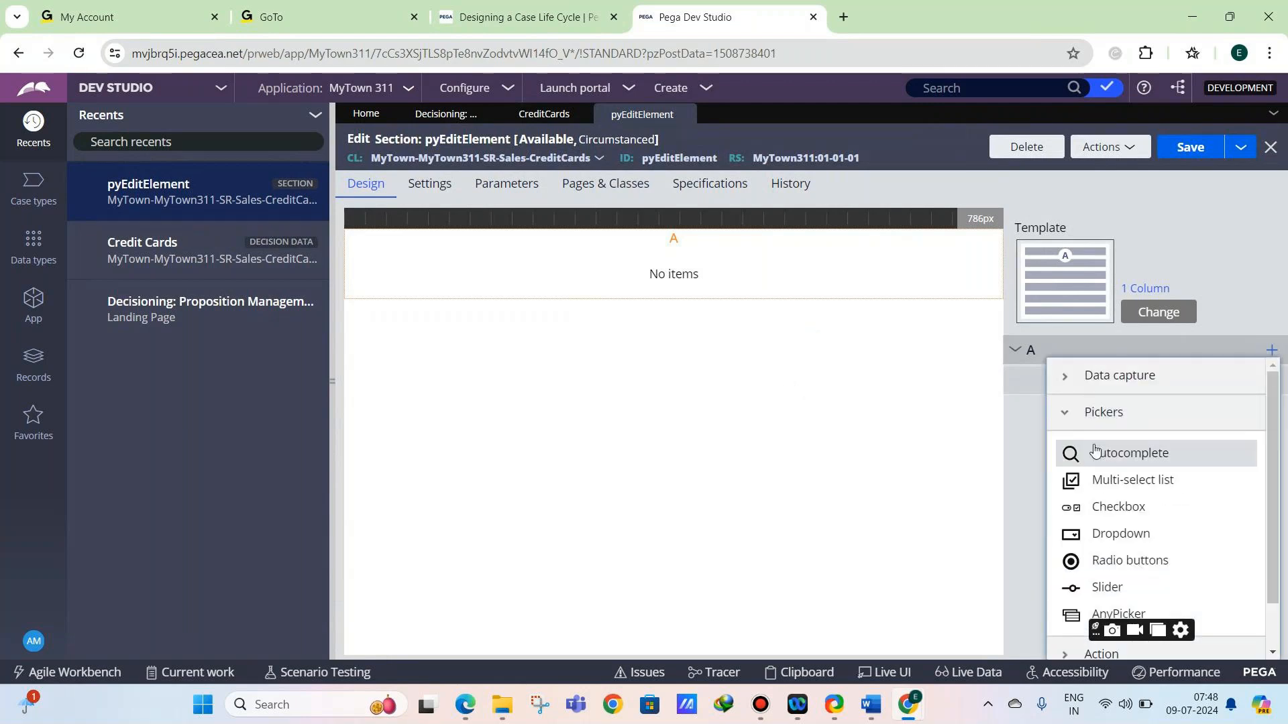
left_click(1090, 536)
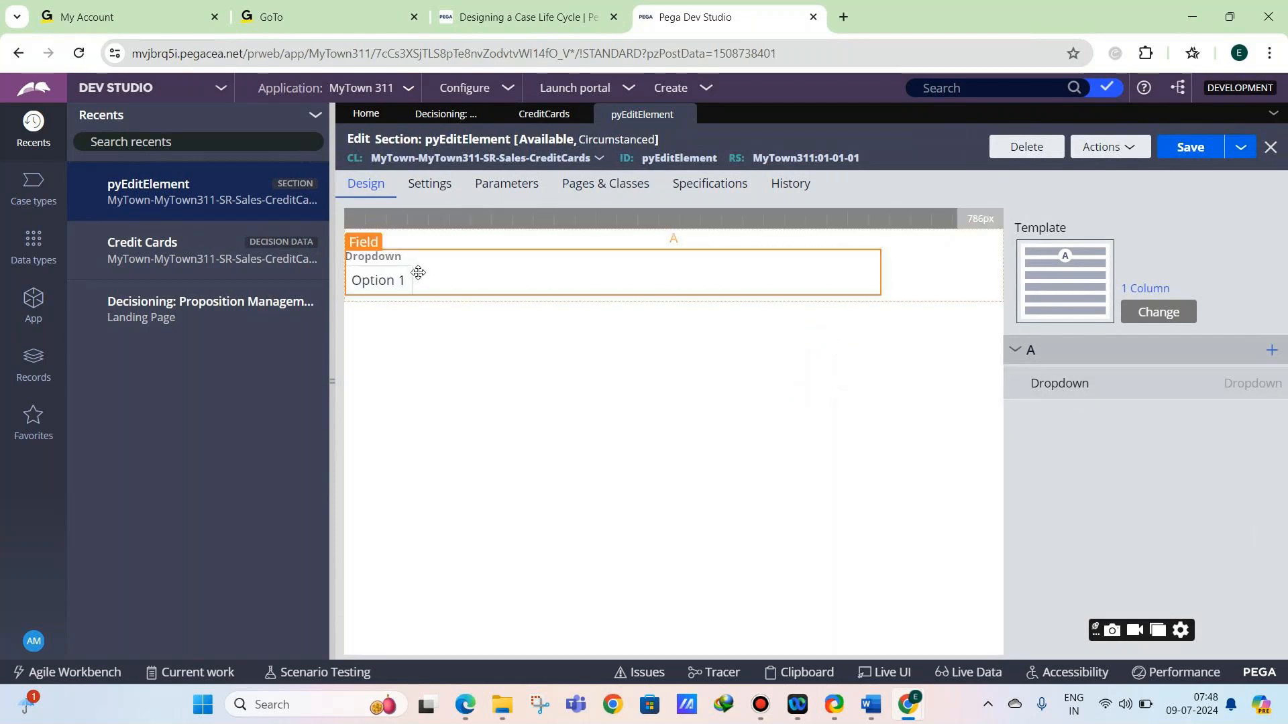
Bind the dropdown to the property .ApplicableCustomerType and open a new property record for it.
double_click(419, 271)
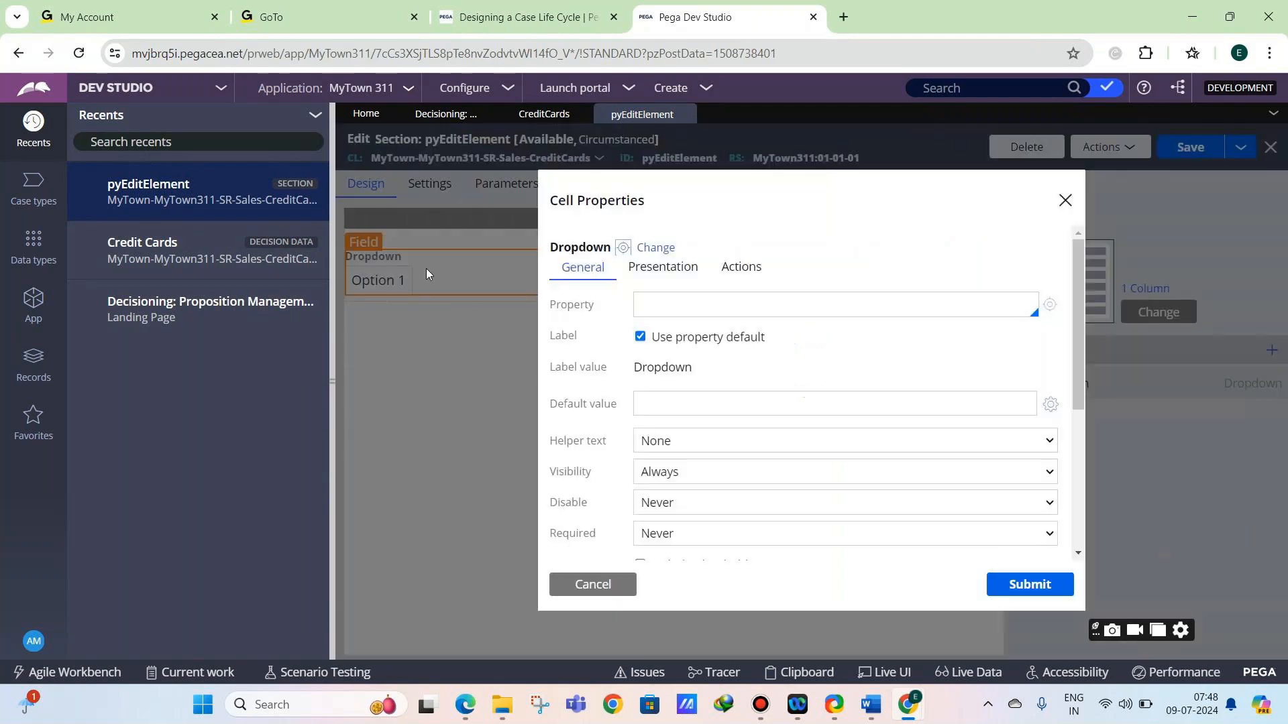
type("Applica")
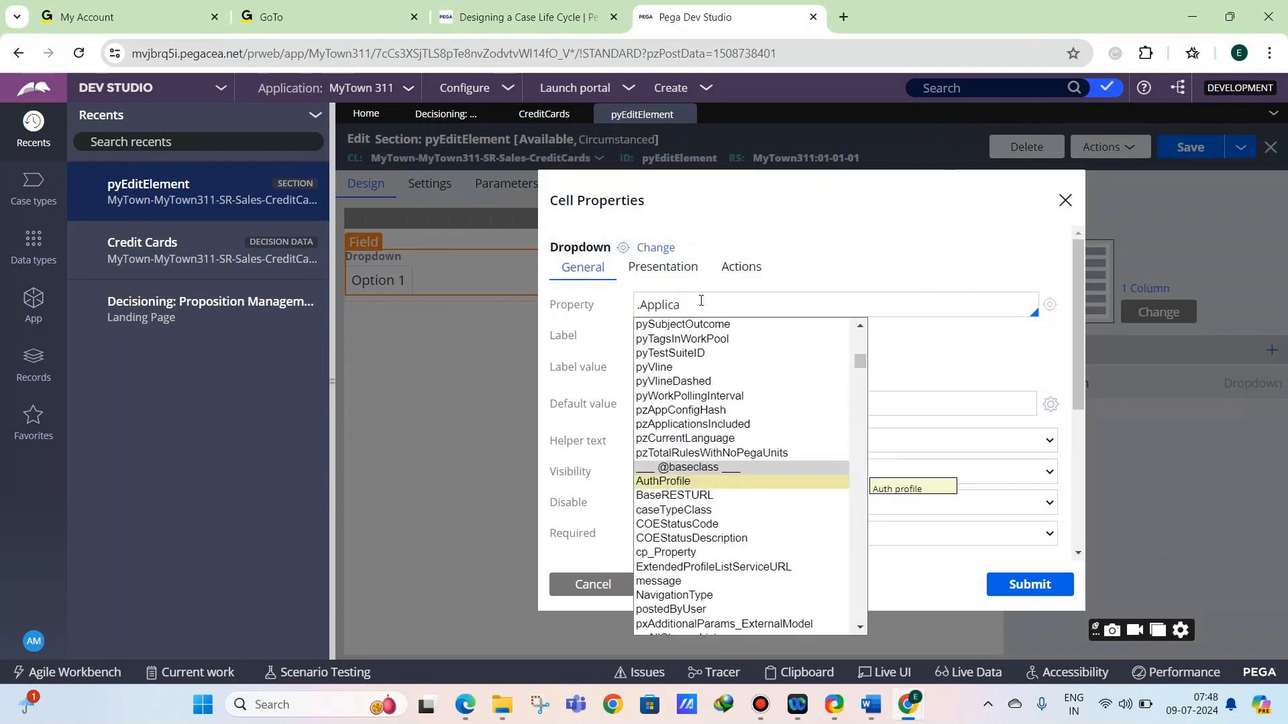
type("lbleCustomerType")
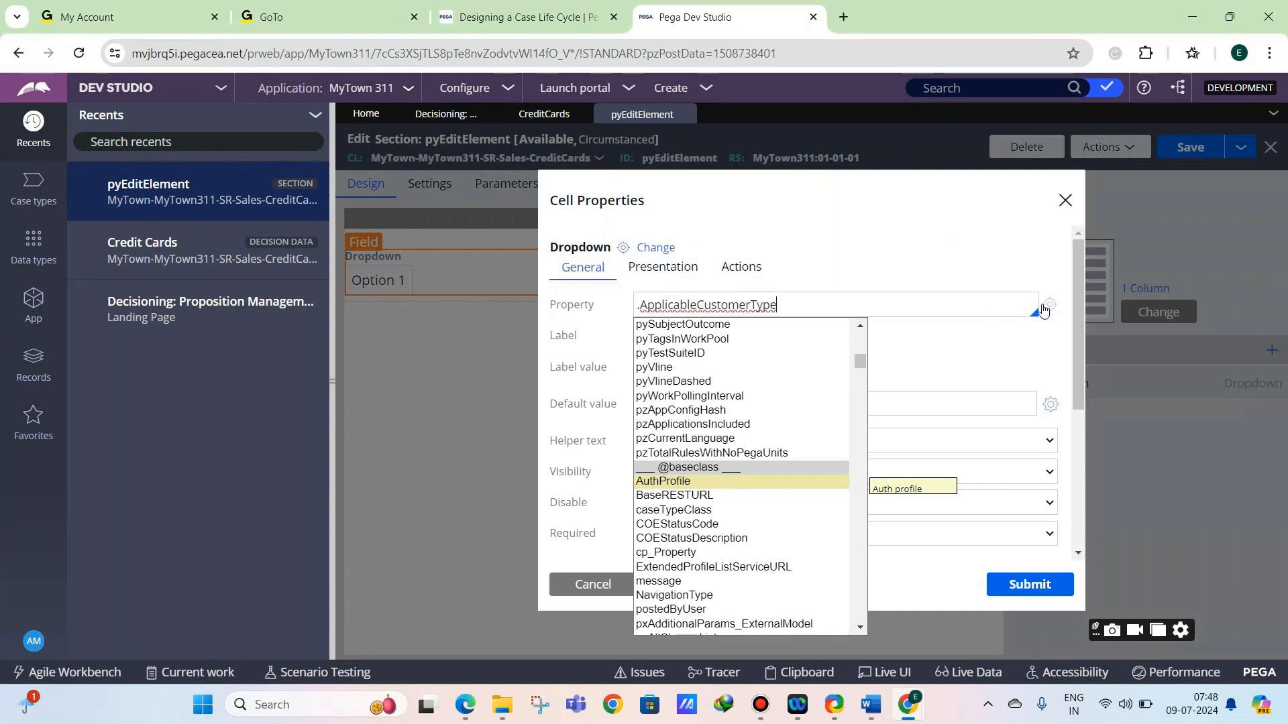
left_click(1046, 312)
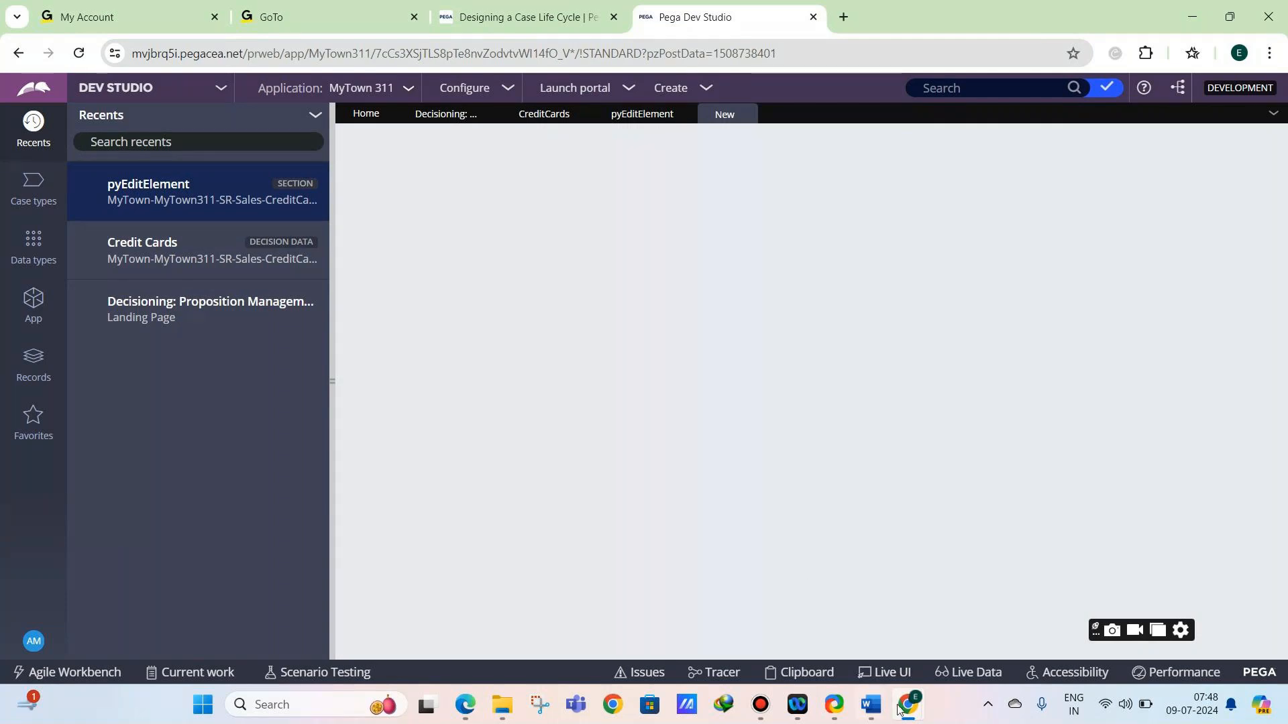
mouse_move(905, 709)
left_click(920, 645)
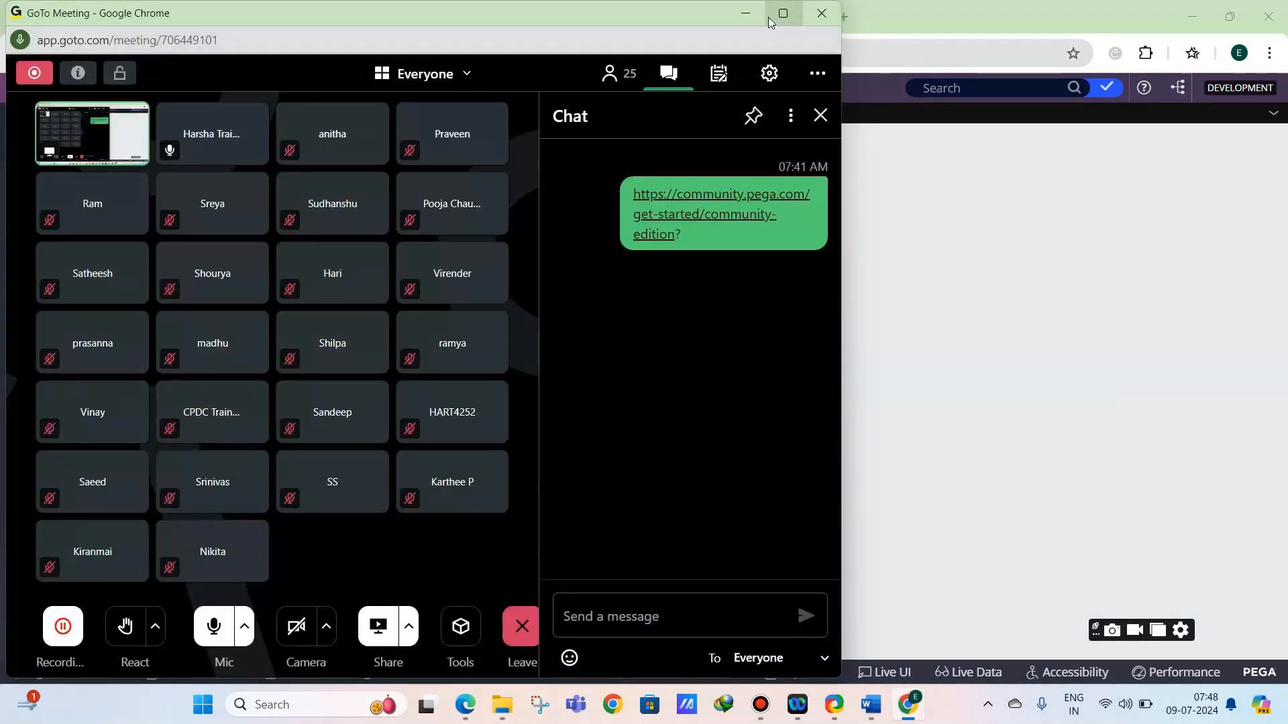
left_click(745, 14)
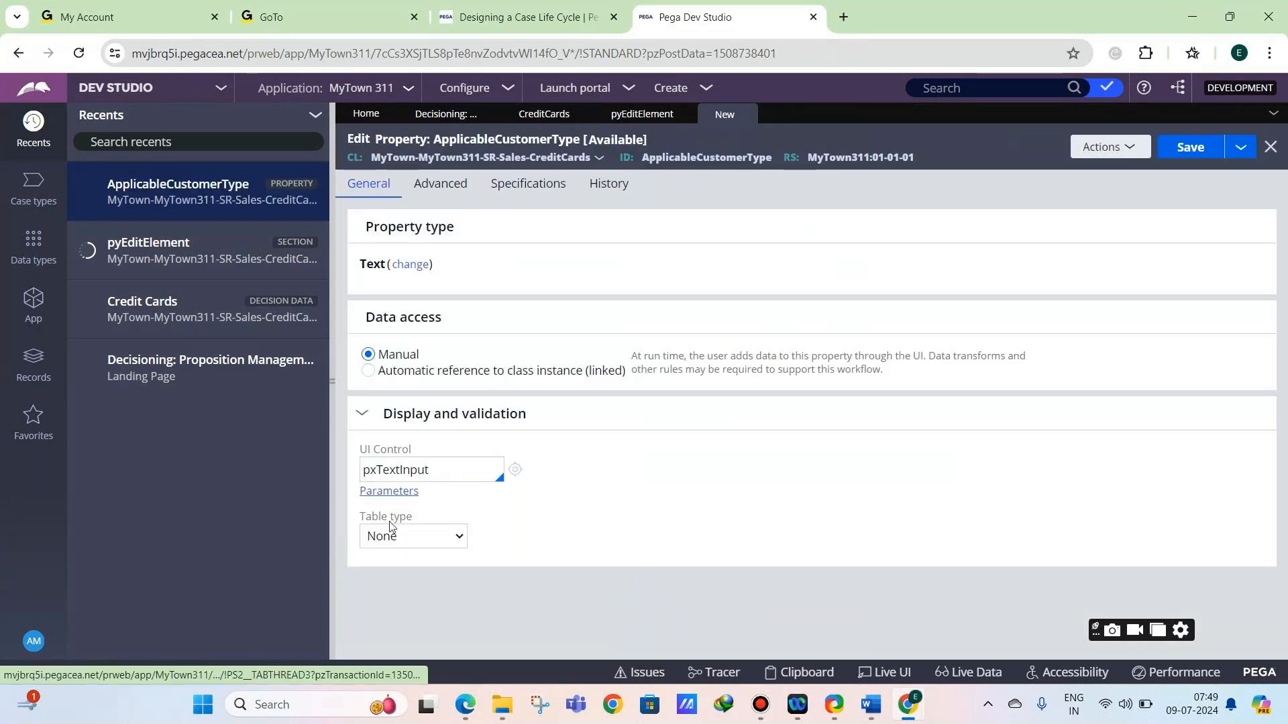
Give the ApplicableCustomerType property a Local List table with the values Basic, Premium and Gold, and save it.
left_click(391, 534)
left_click(395, 572)
left_click(421, 607)
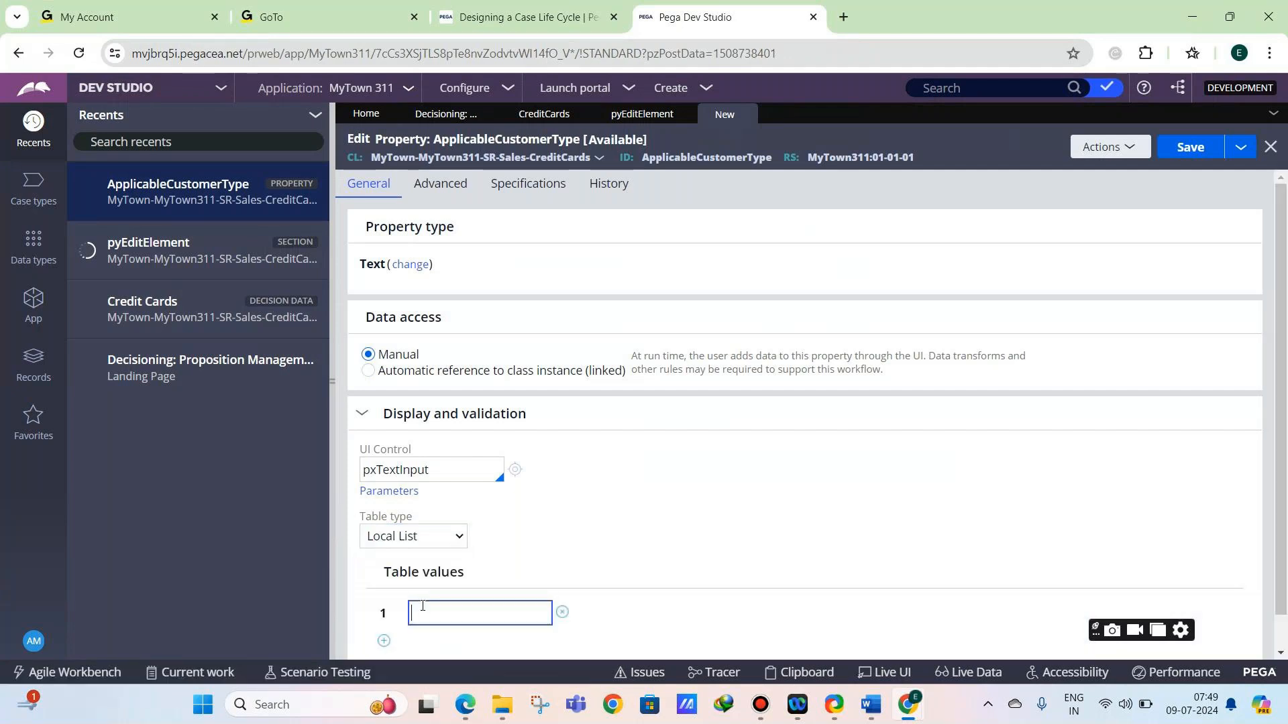
type("Basic")
left_click(383, 642)
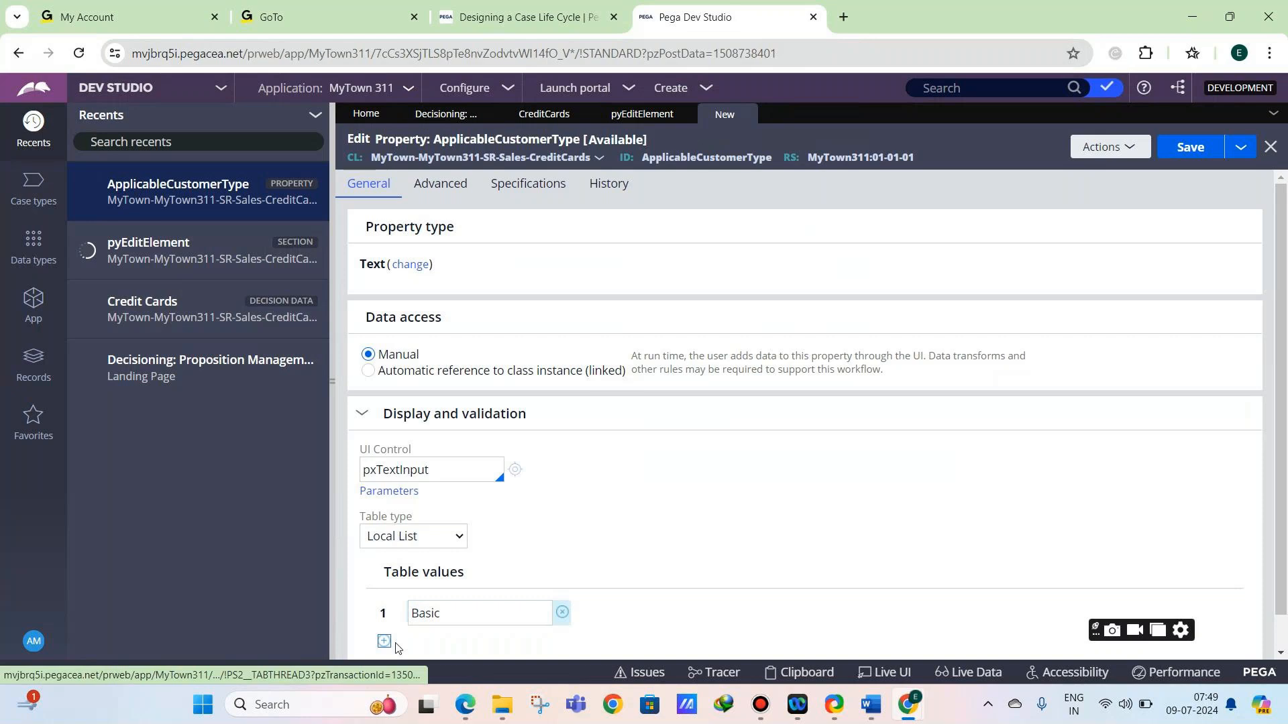
type("Premium")
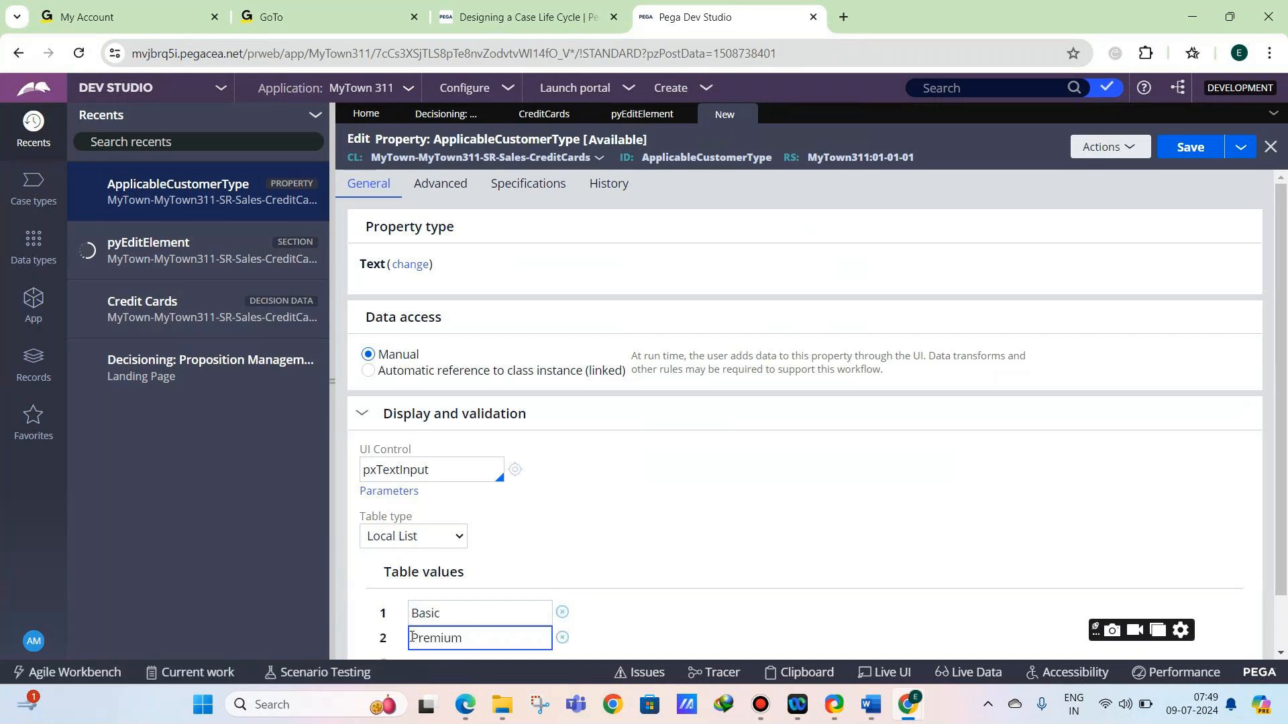
scroll(396, 624, "down", 1)
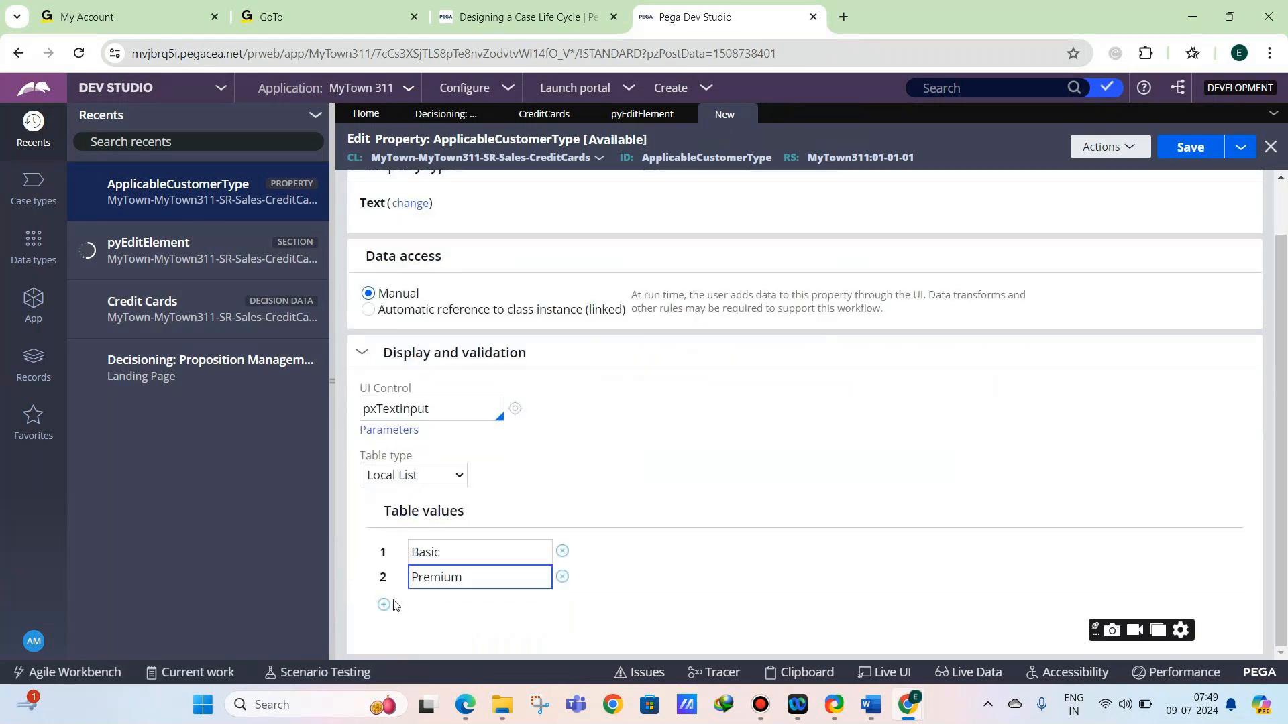
left_click(384, 606)
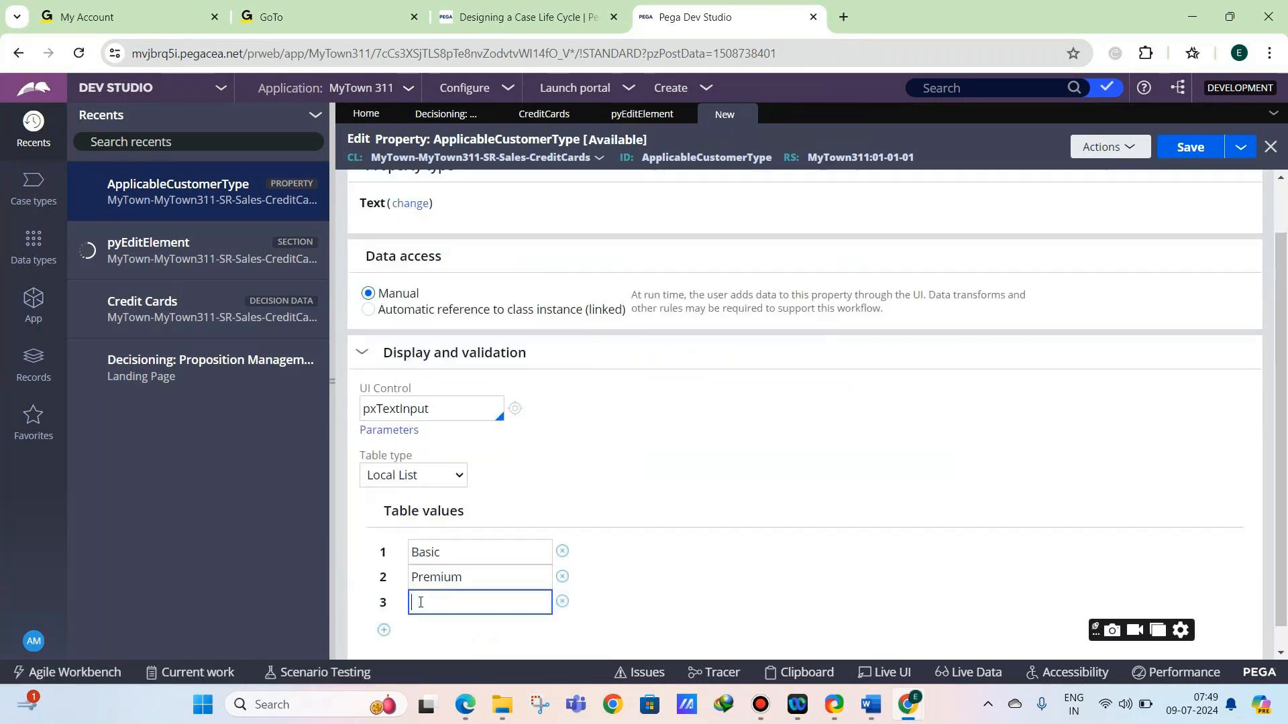
type("Gold")
key("Tab")
left_click(1165, 146)
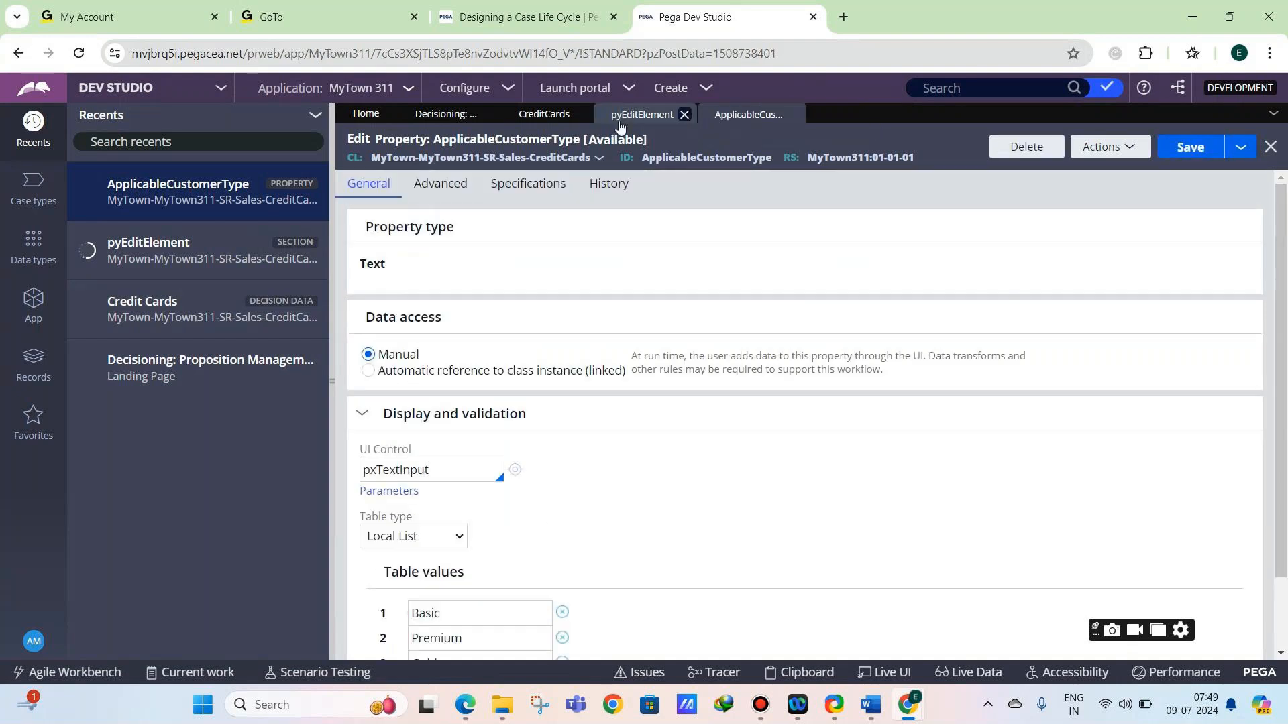
Submit the dropdown's cell properties in pyEditElement and add a Text Input field below the dropdown.
left_click(624, 123)
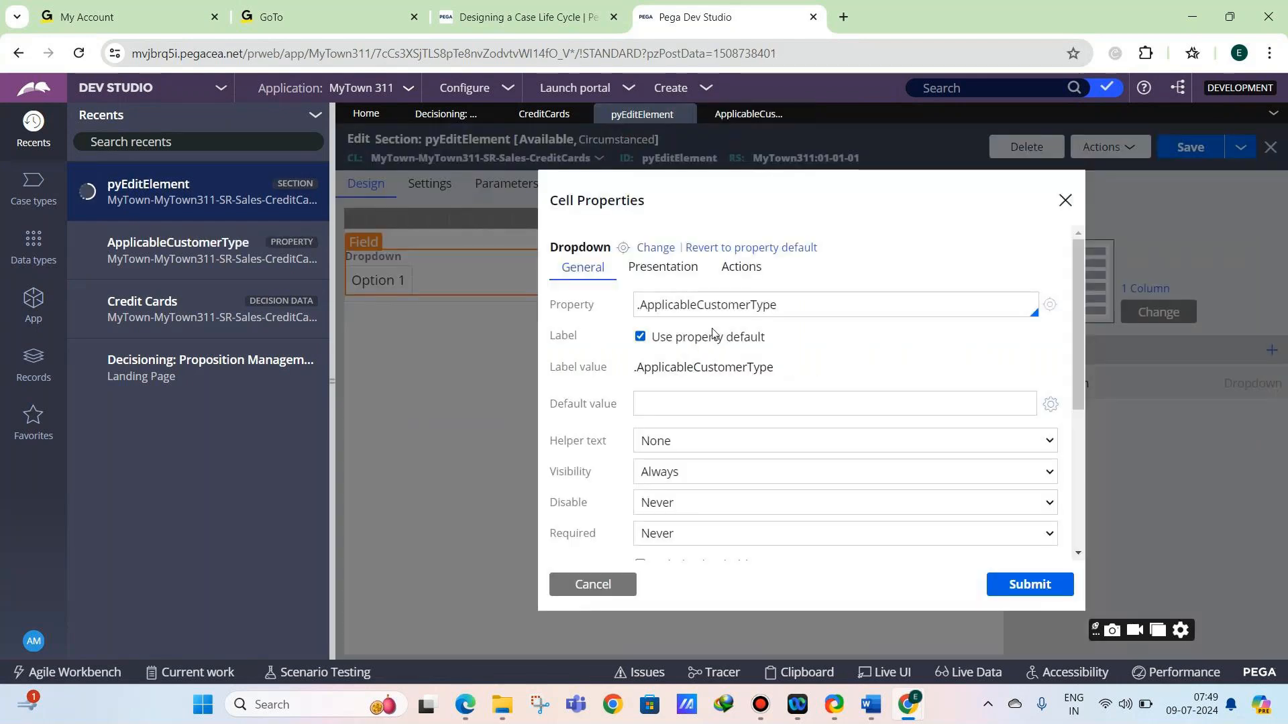
left_click(996, 588)
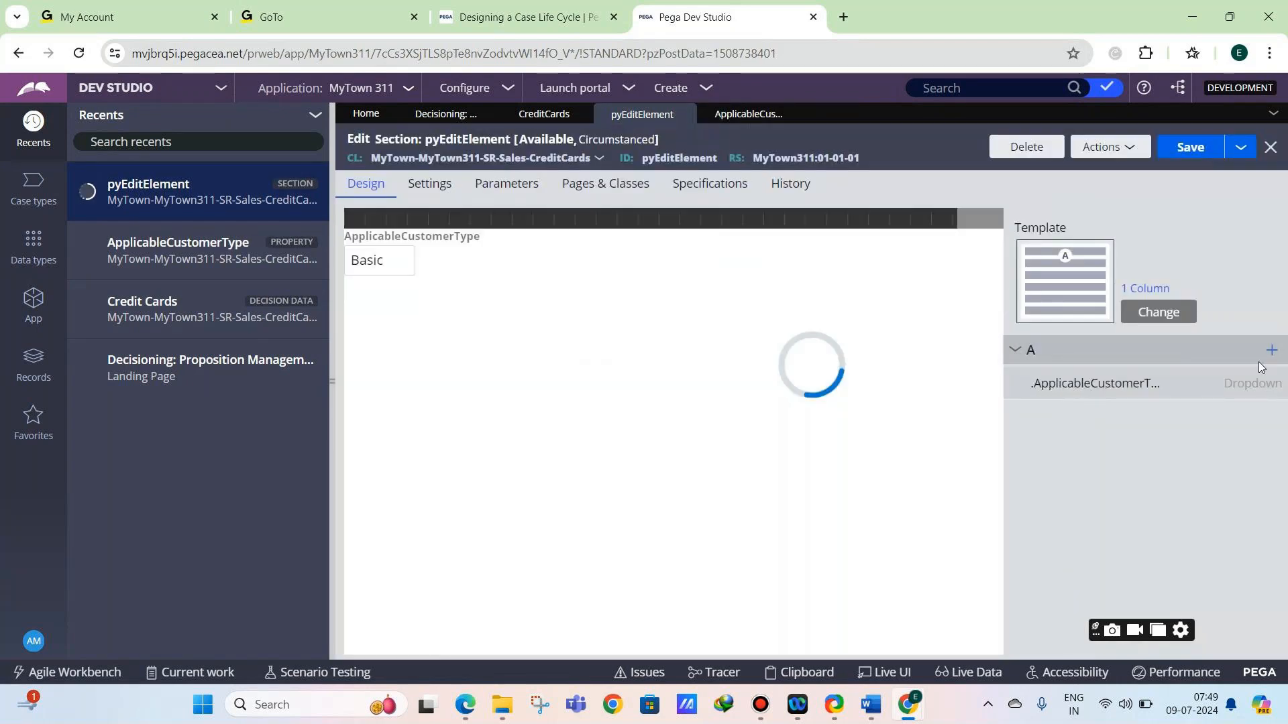
left_click(1272, 350)
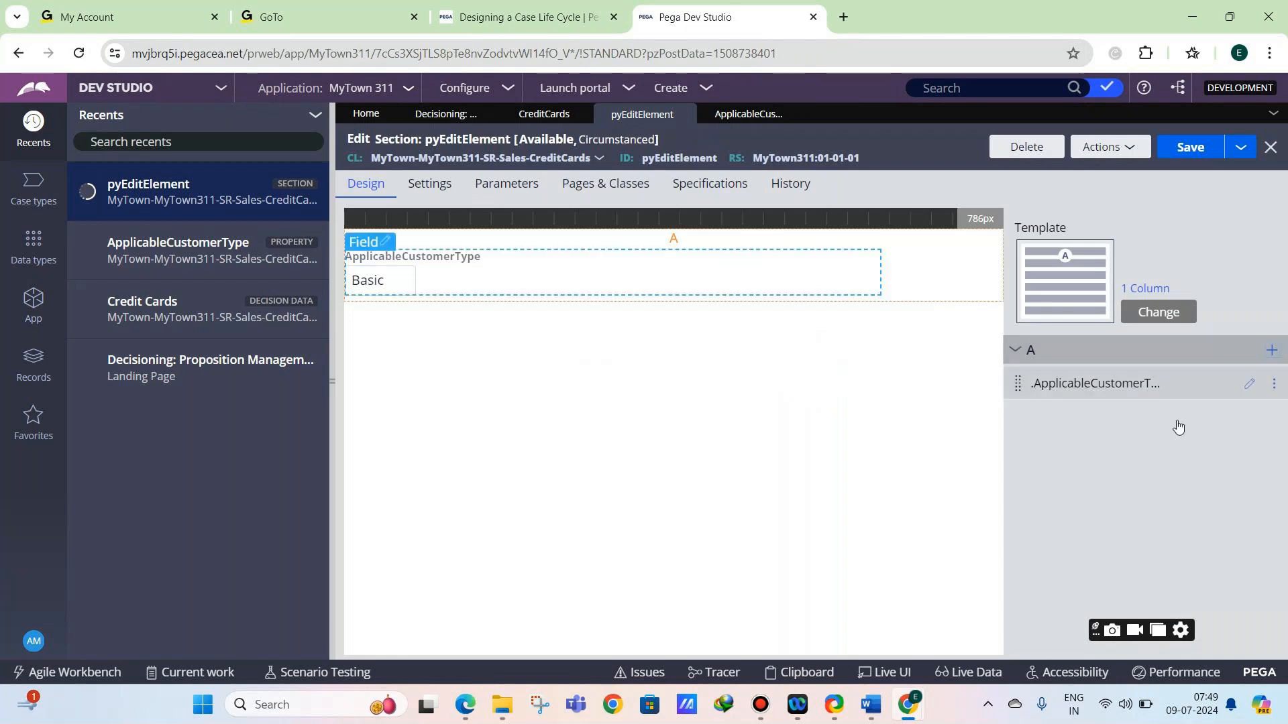
left_click(1141, 418)
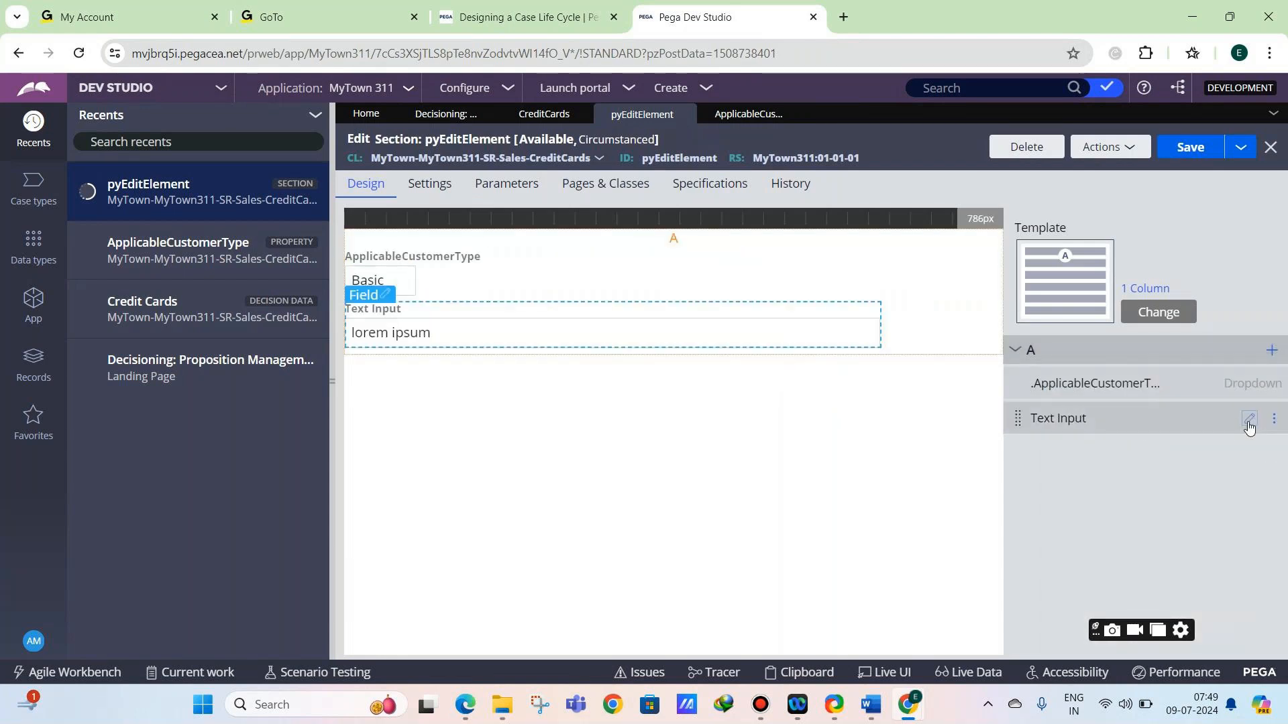
Bind the text input to the property .MonthlyEMI and open a new property record for it.
double_click(710, 294)
type(".")
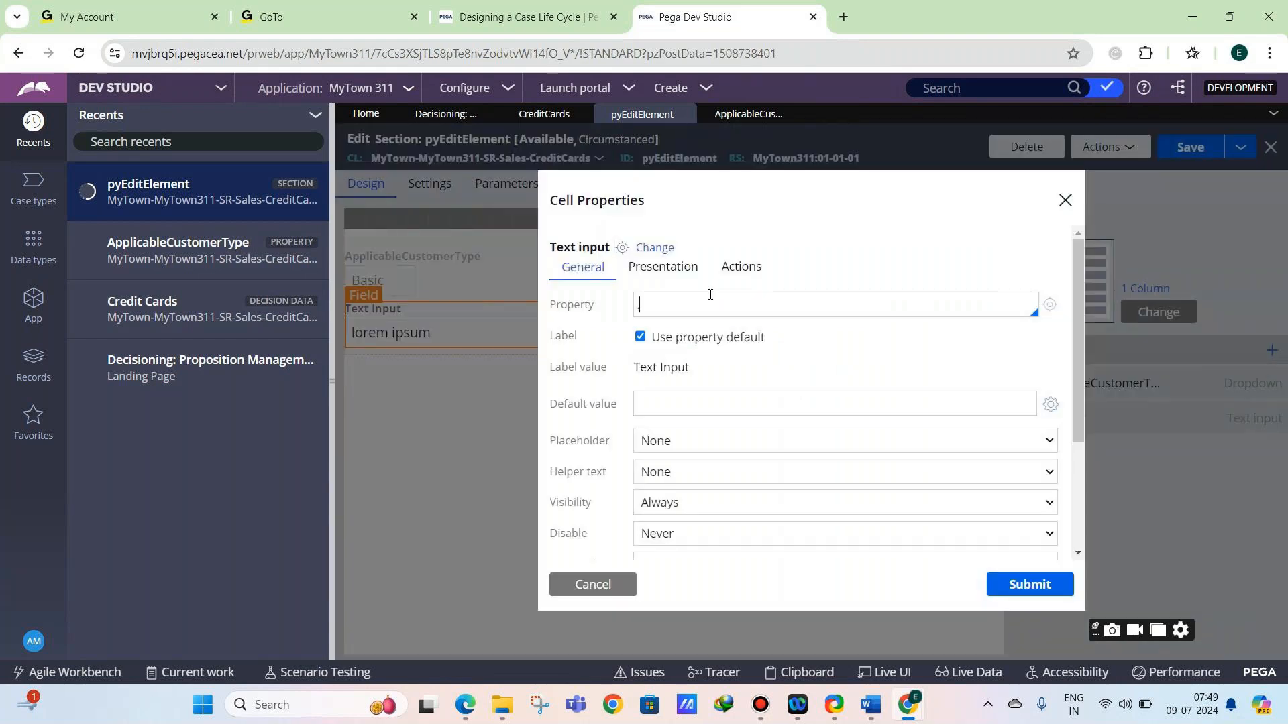
type("MonthlyEM")
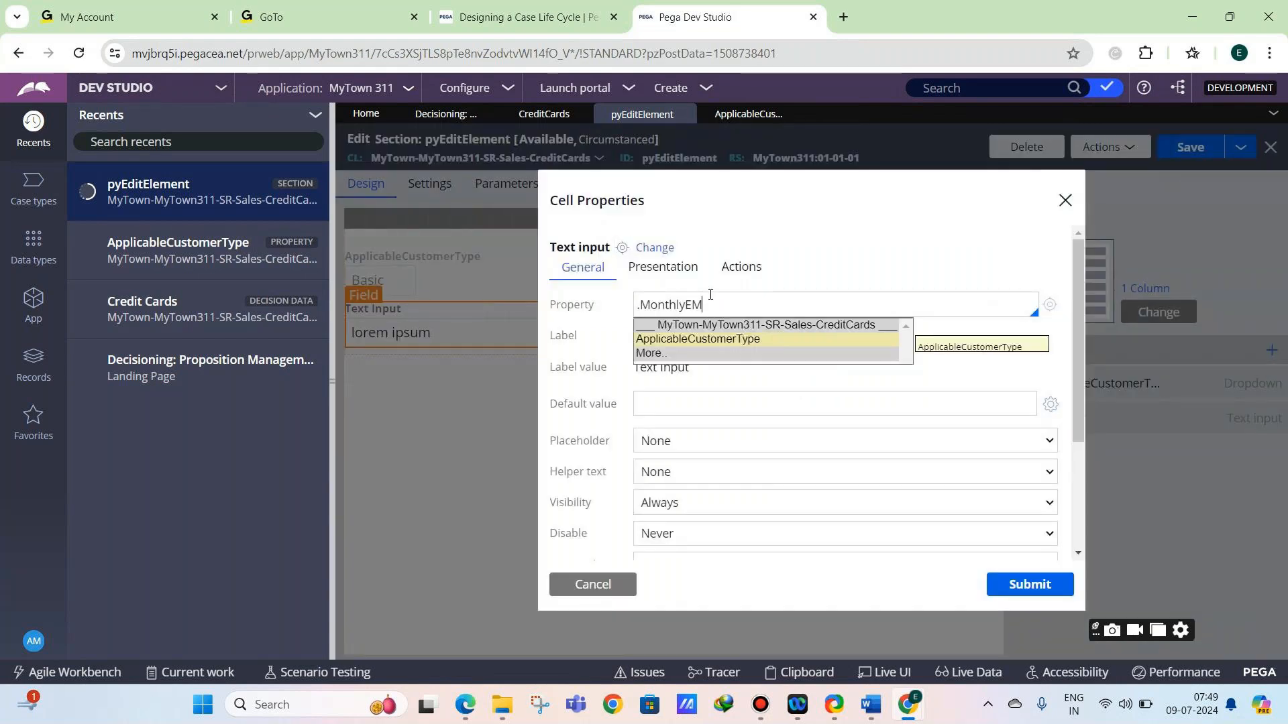
type("I")
left_click(1048, 315)
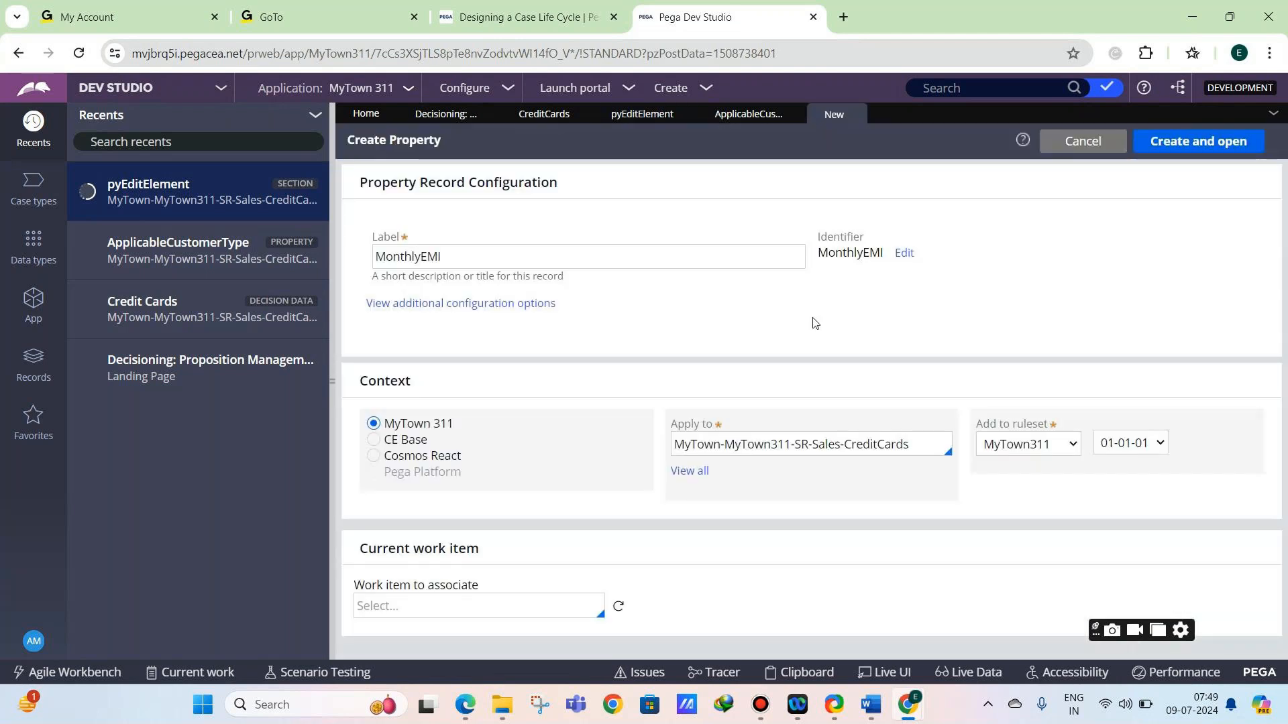
Create the MonthlyEMI property in the Credit Cards class with type Integer and save it.
left_click(1148, 141)
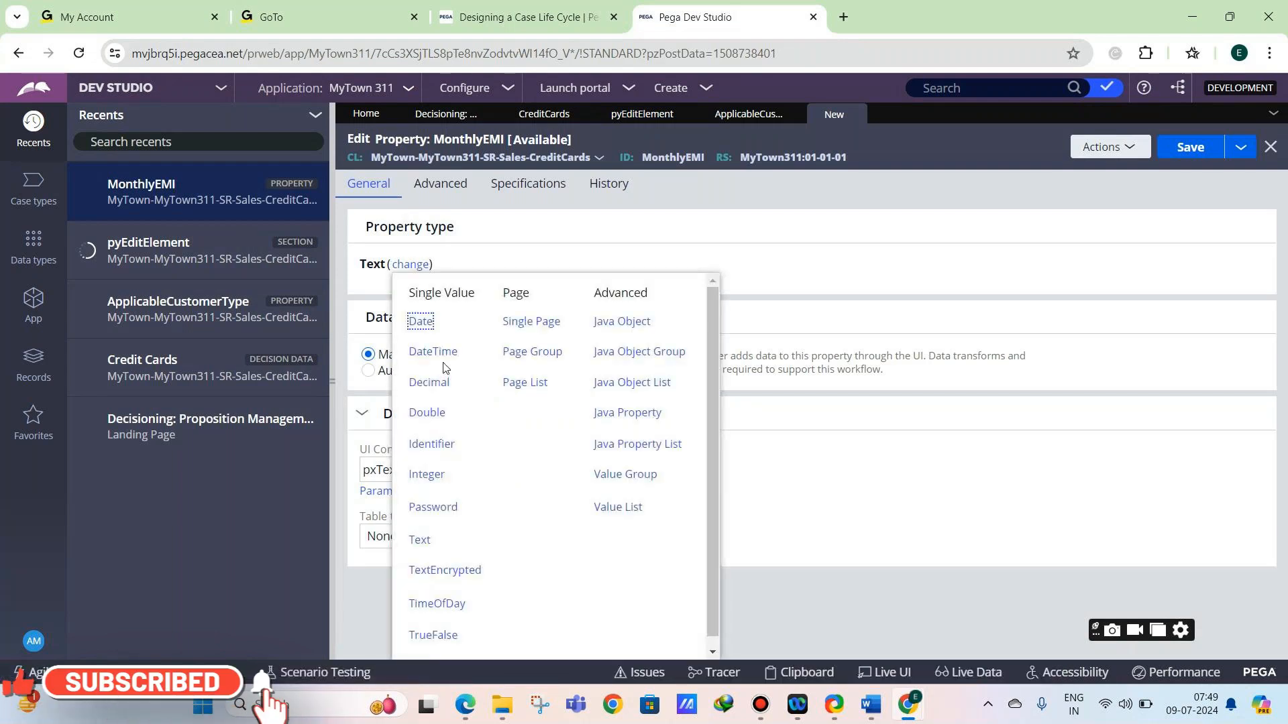
left_click(432, 474)
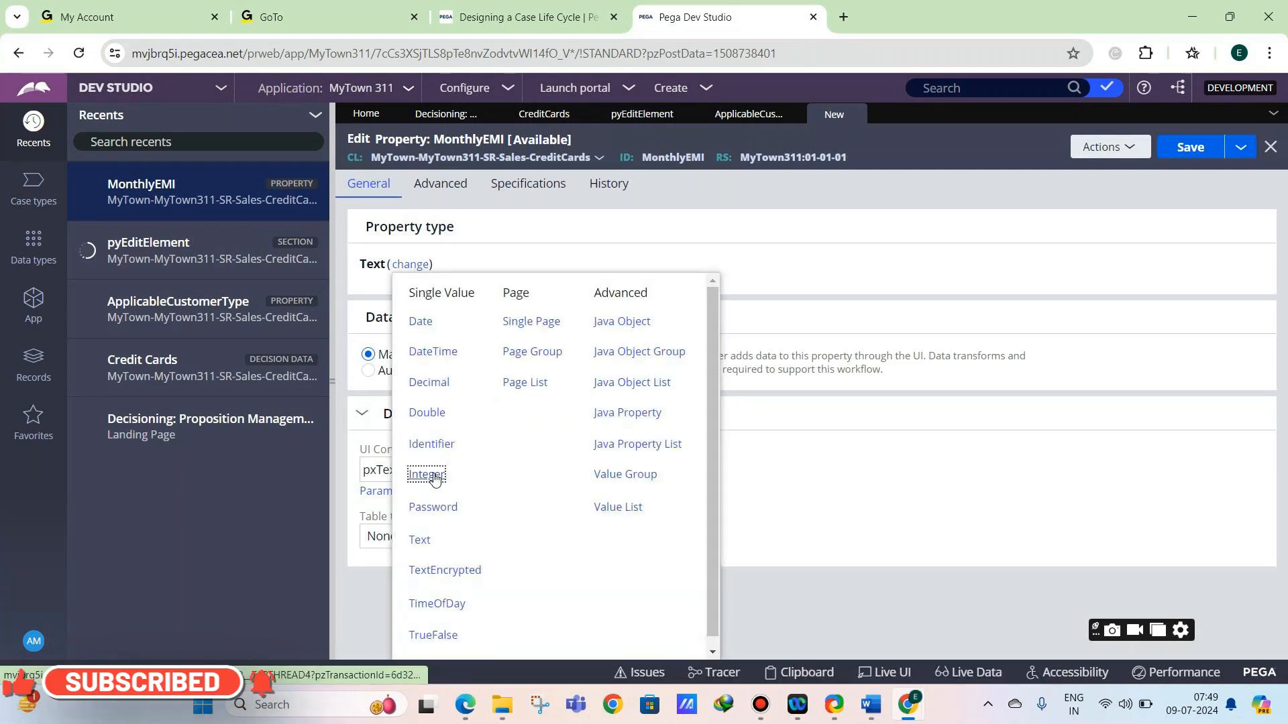
left_click(1190, 147)
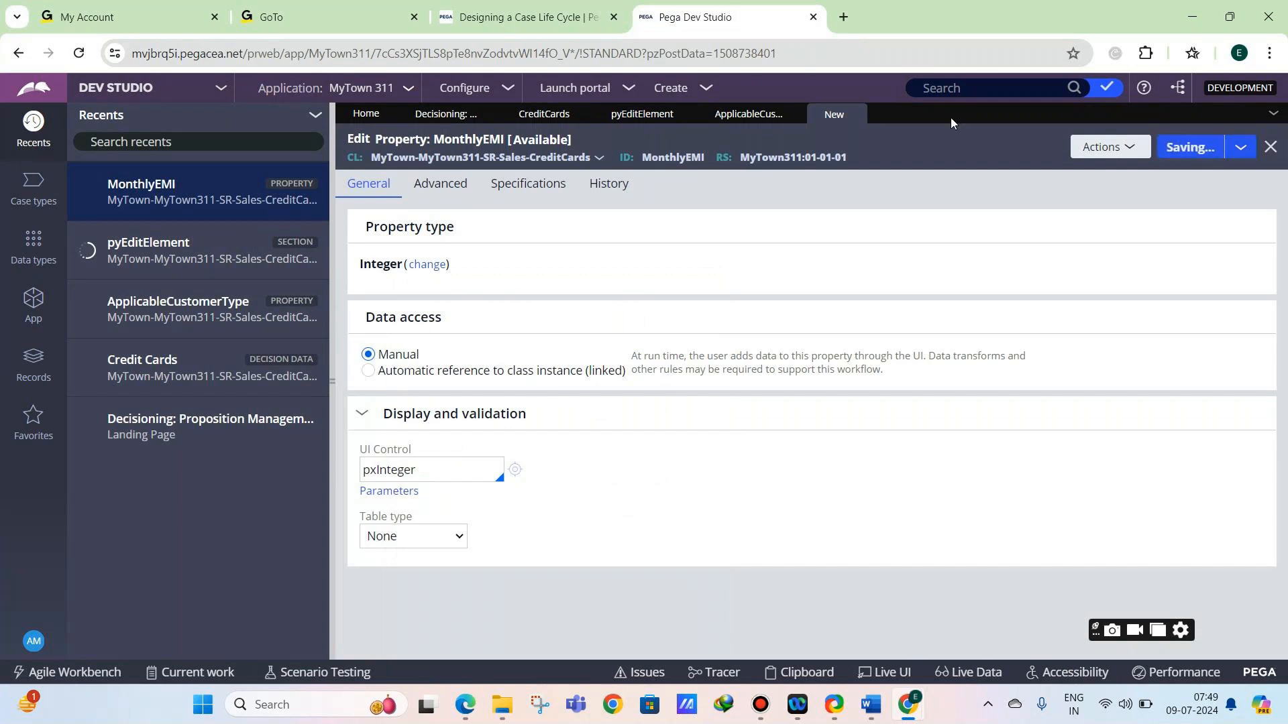
Submit the text input's cell properties, then save and close the pyEditElement section.
left_click(888, 114)
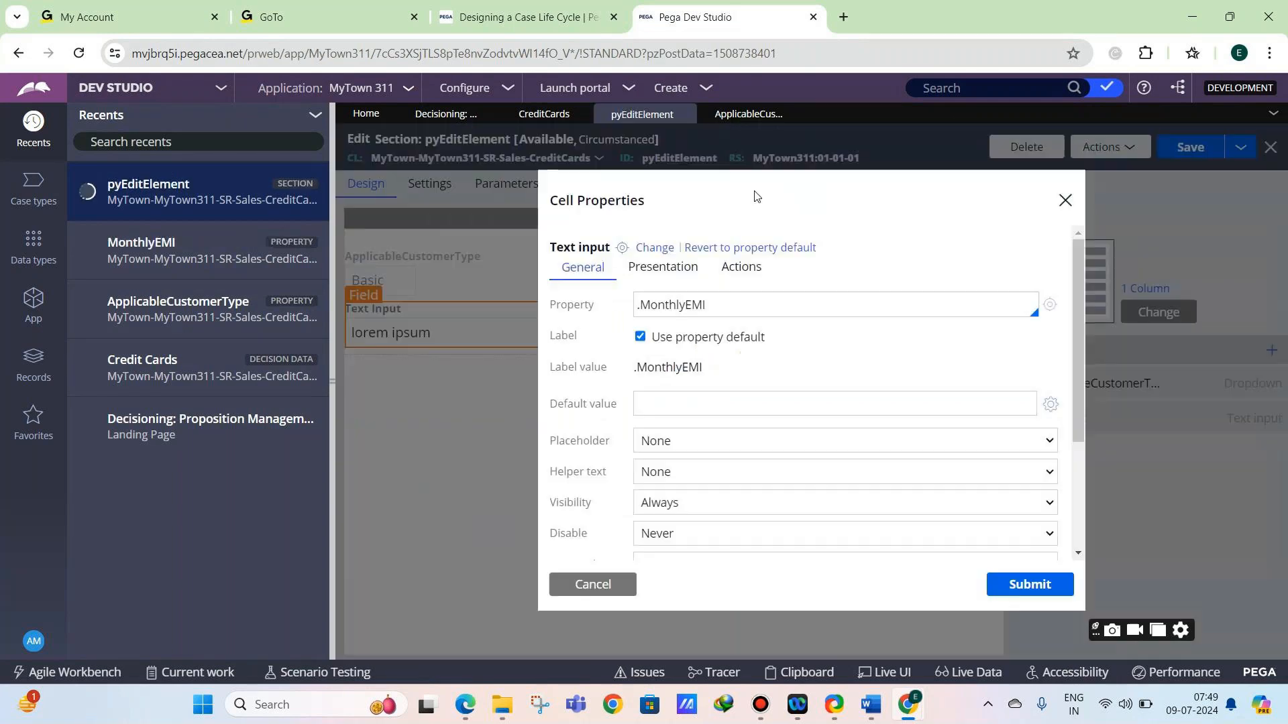
left_click(1030, 584)
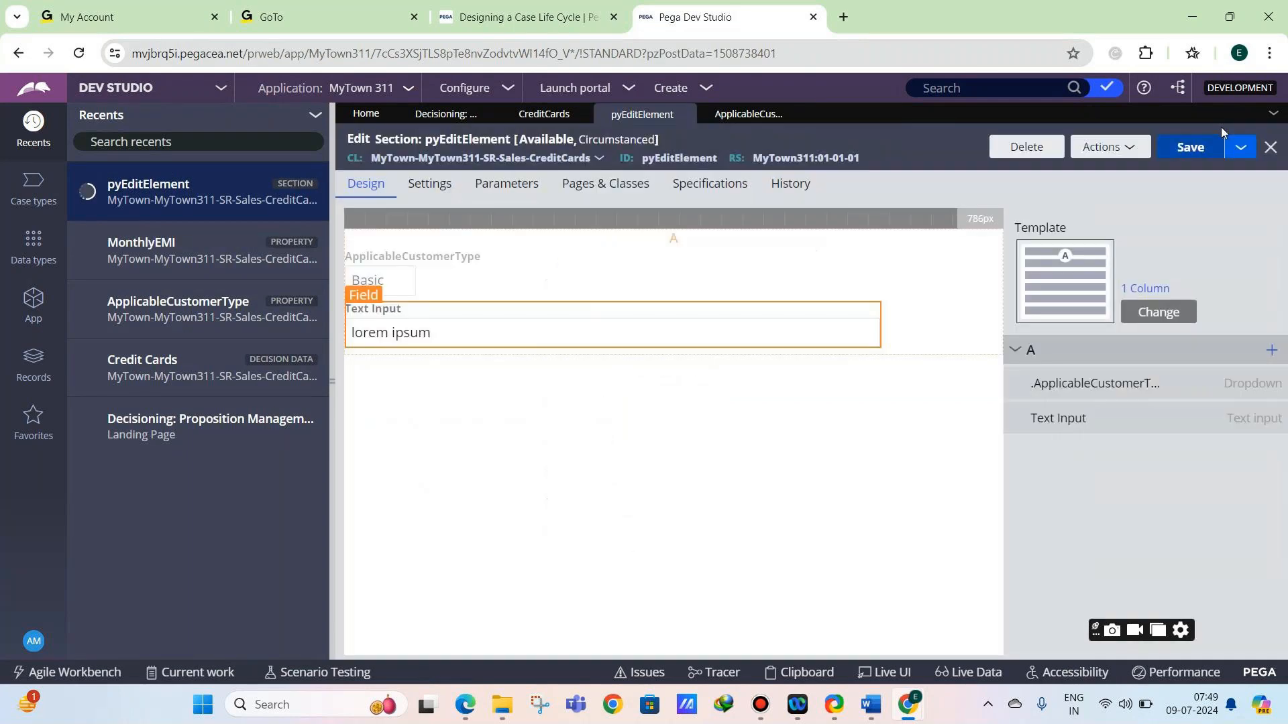
left_click(1195, 149)
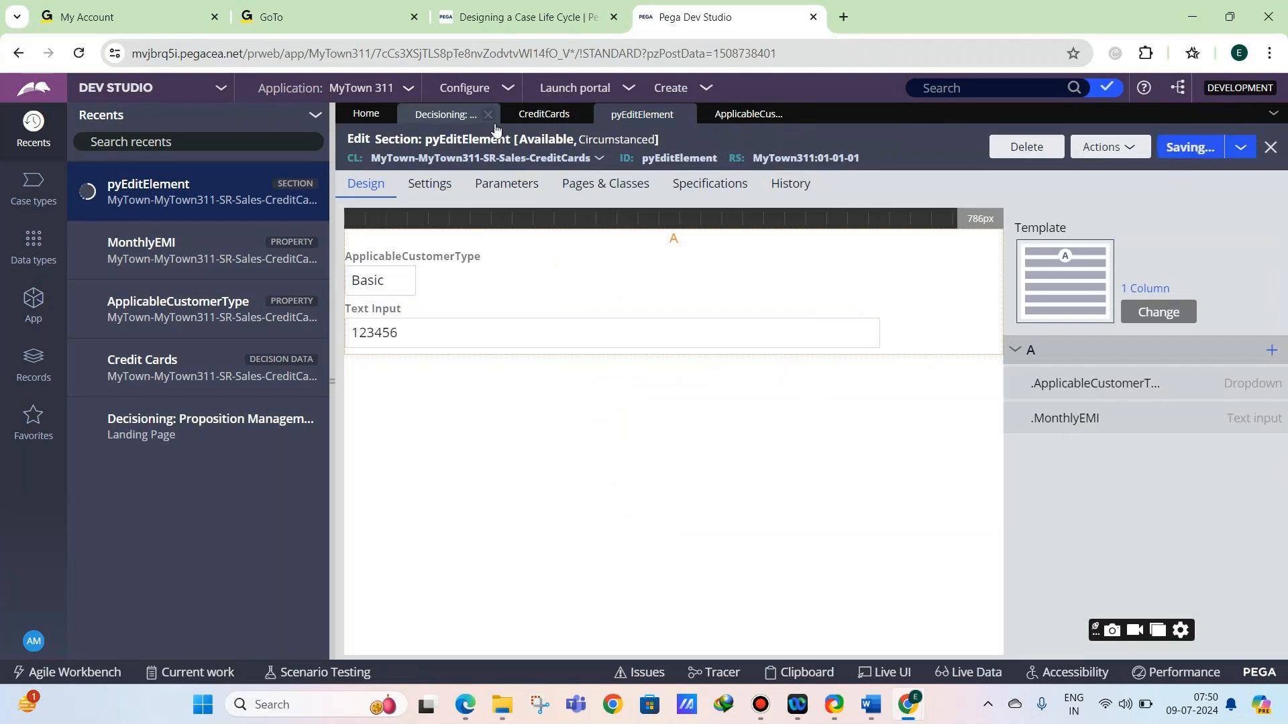
left_click(684, 115)
left_click(690, 115)
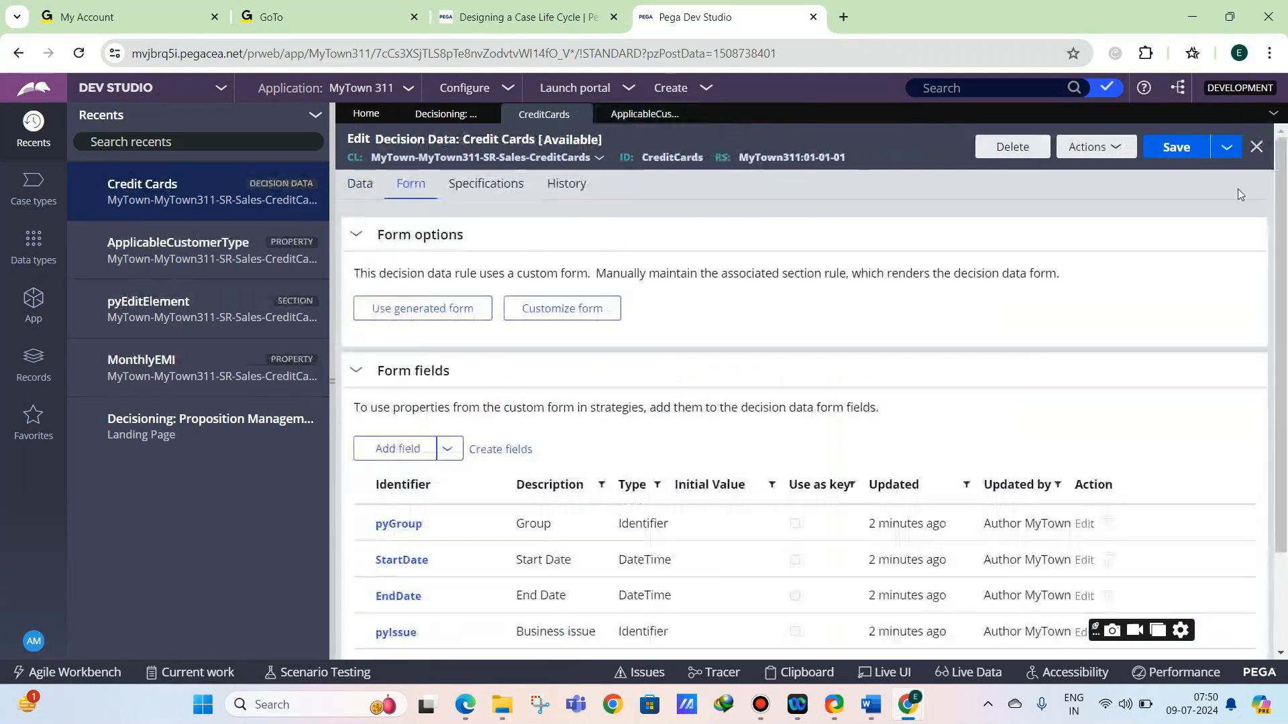
Save the Credit Cards decision data and add MonthlyEMI to its form fields.
key("ctrl+s")
scroll(477, 383, "down", 2)
left_click(398, 321)
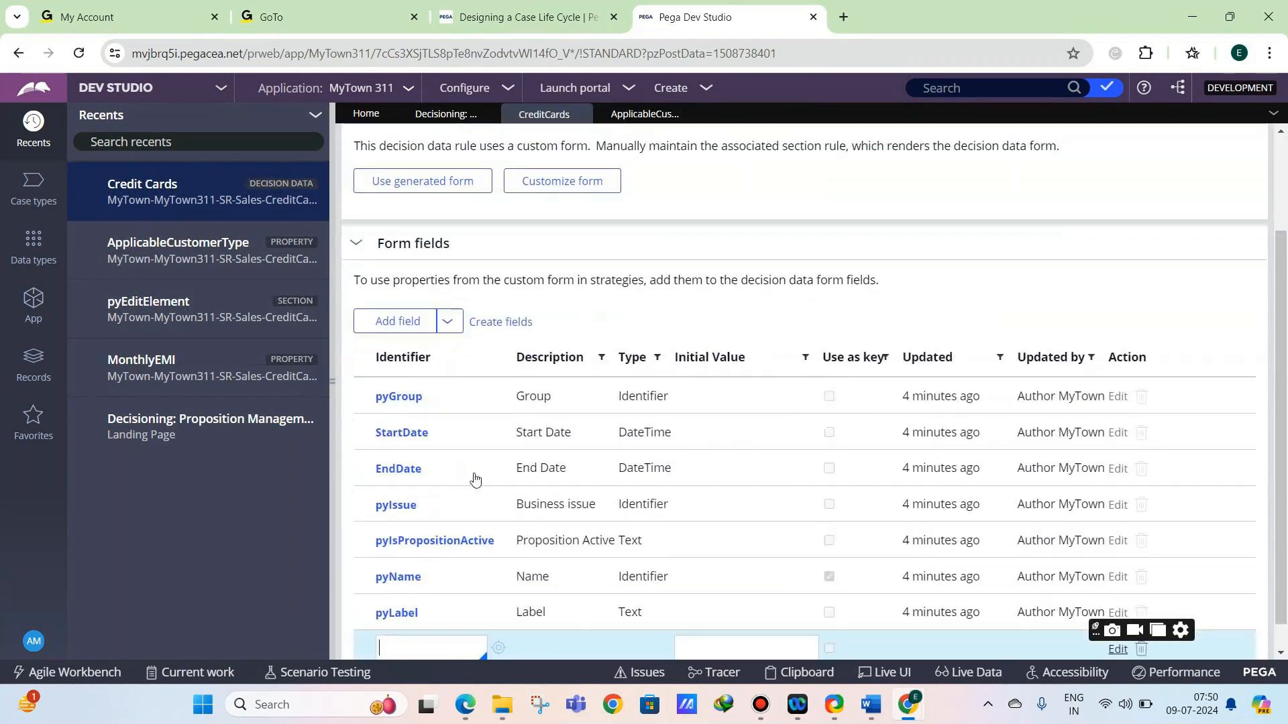
type("Monthl")
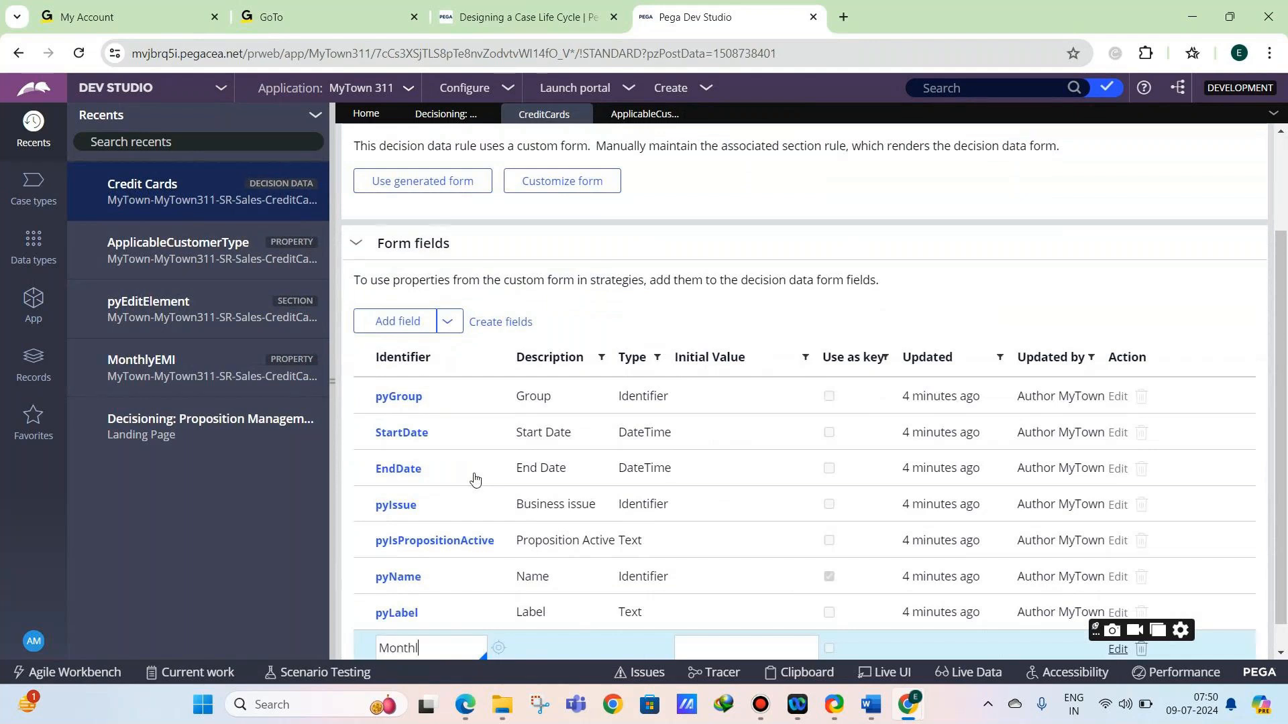
type("yEMI")
left_click(645, 324)
left_click(432, 314)
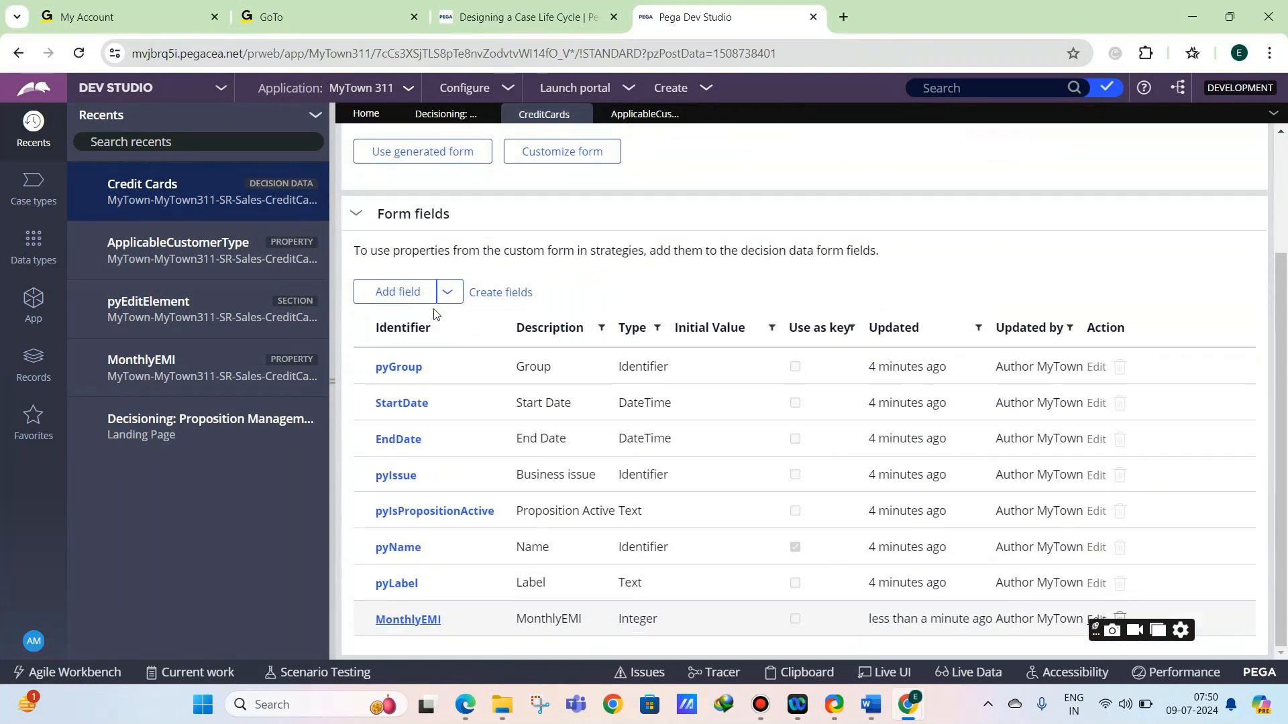
Add ApplicableCustomerType to the Credit Cards form fields and save the decision data from its propositions list.
type("Applica")
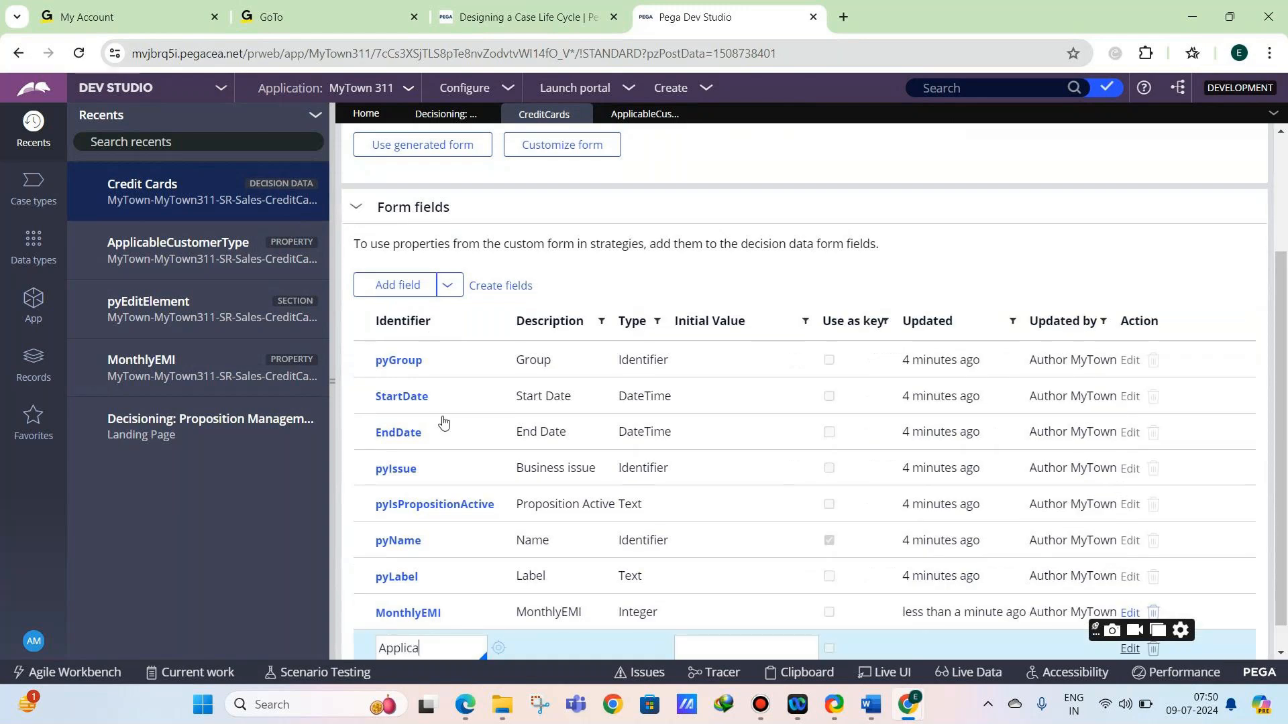
type("bleCustomerType")
key("Return")
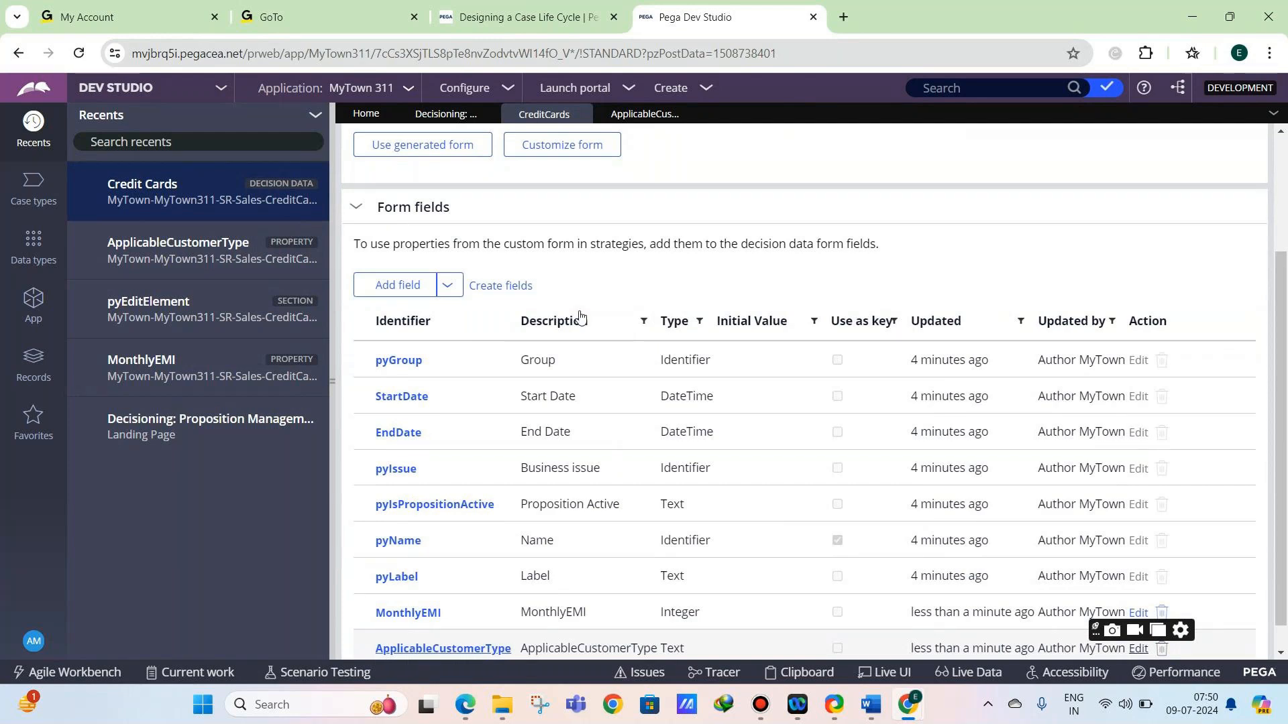
scroll(579, 311, "up", 2)
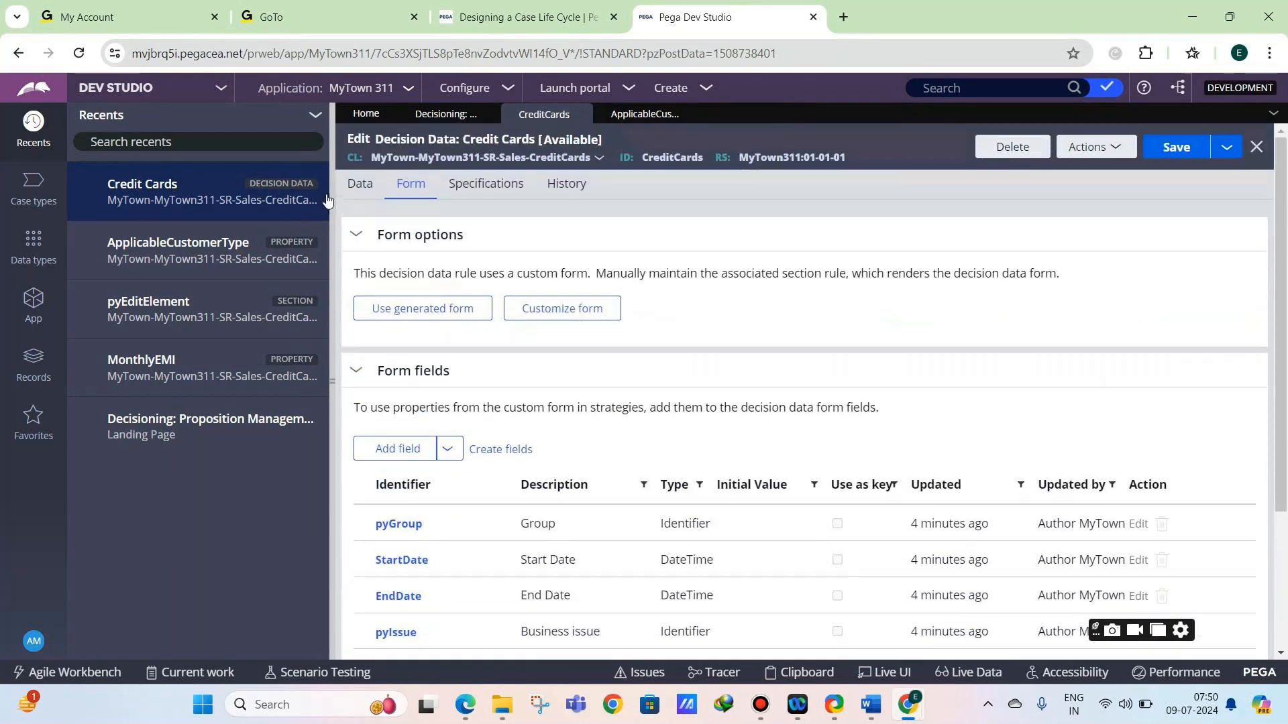
left_click(350, 177)
key("ctrl+s")
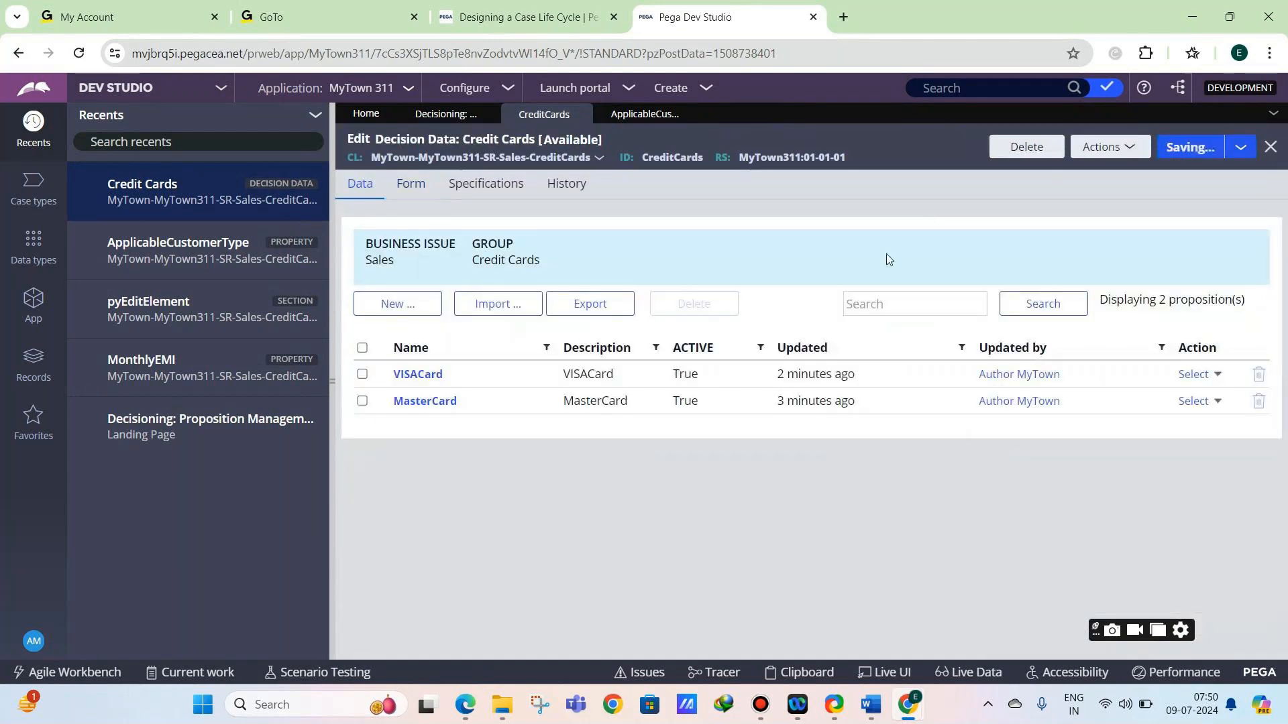
Set the VISACard proposition's MonthlyEMI to 50000 and save the proposition.
left_click(429, 374)
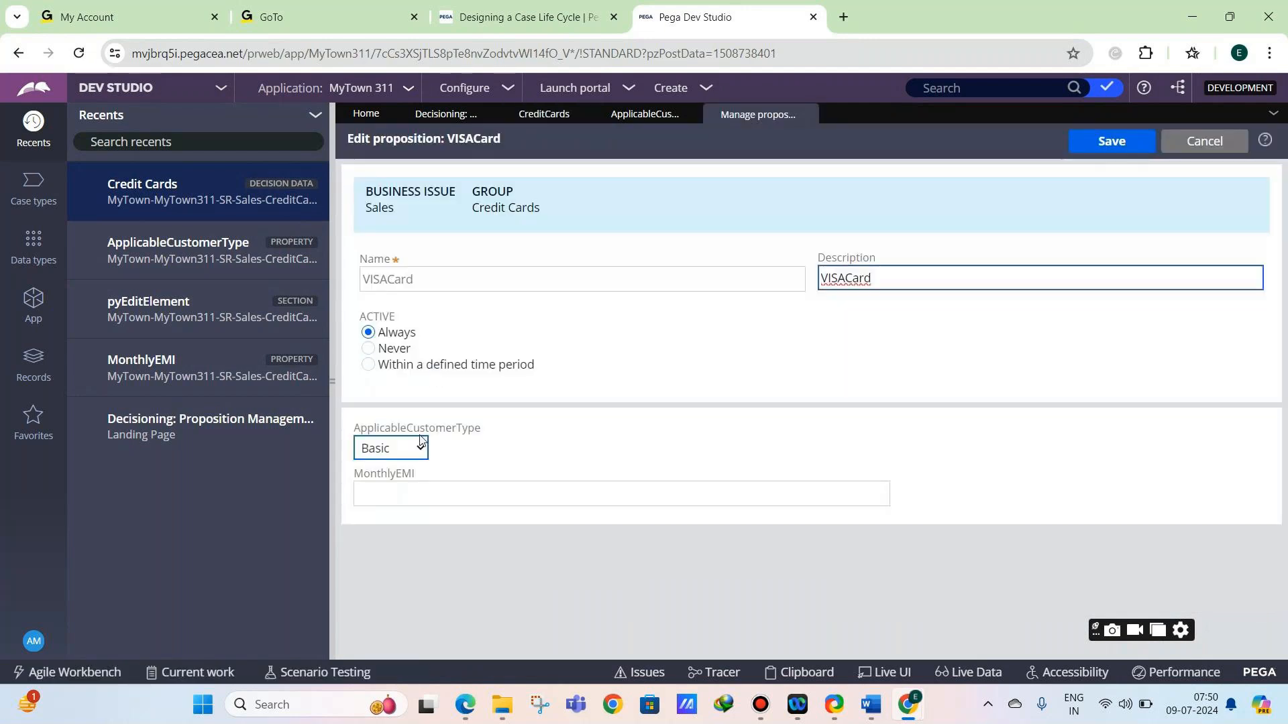
left_click(389, 495)
type("50000")
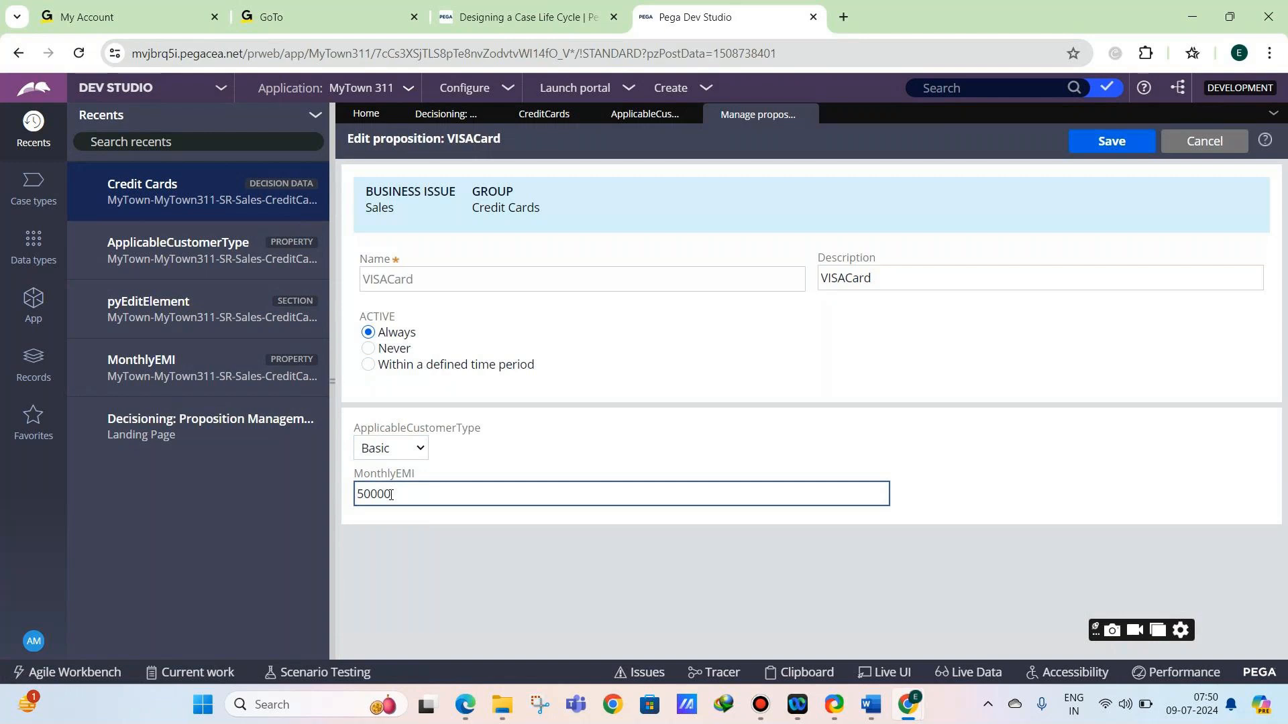
left_click(1127, 140)
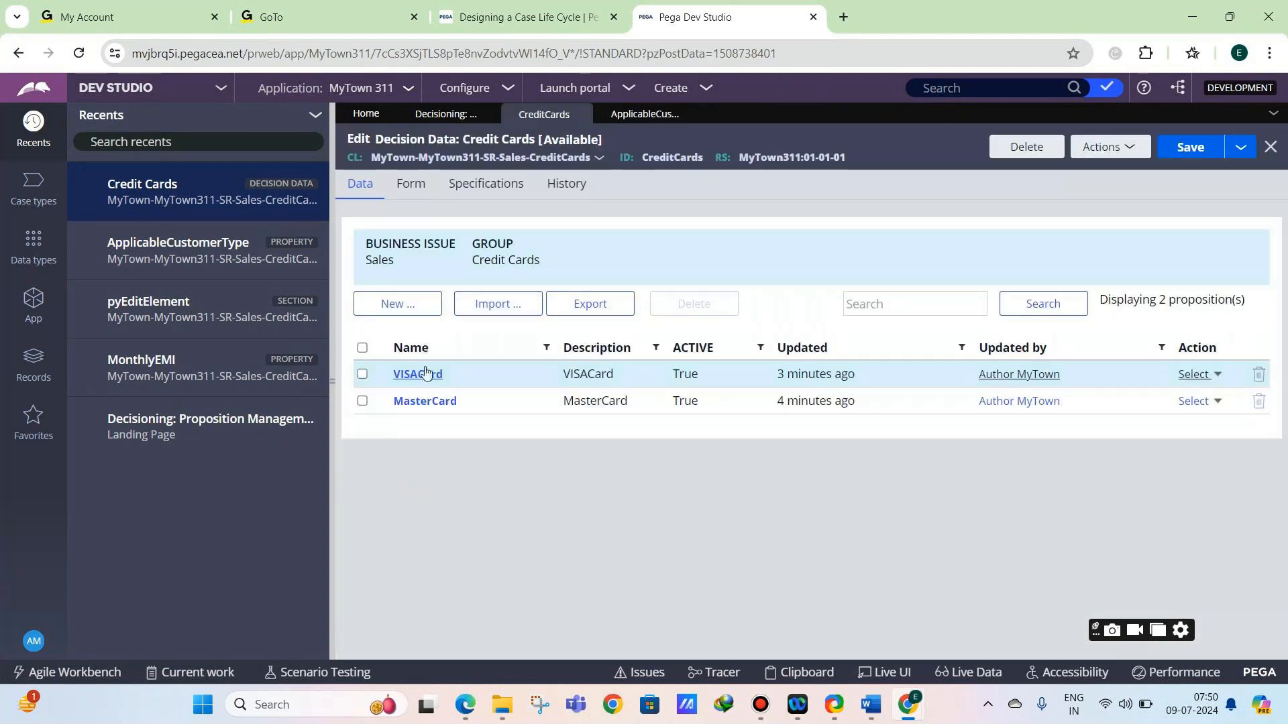
Set the MasterCard proposition's MonthlyEMI to 8000, then save the proposition and the Credit Cards decision data.
left_click(425, 401)
left_click(433, 493)
type("8000")
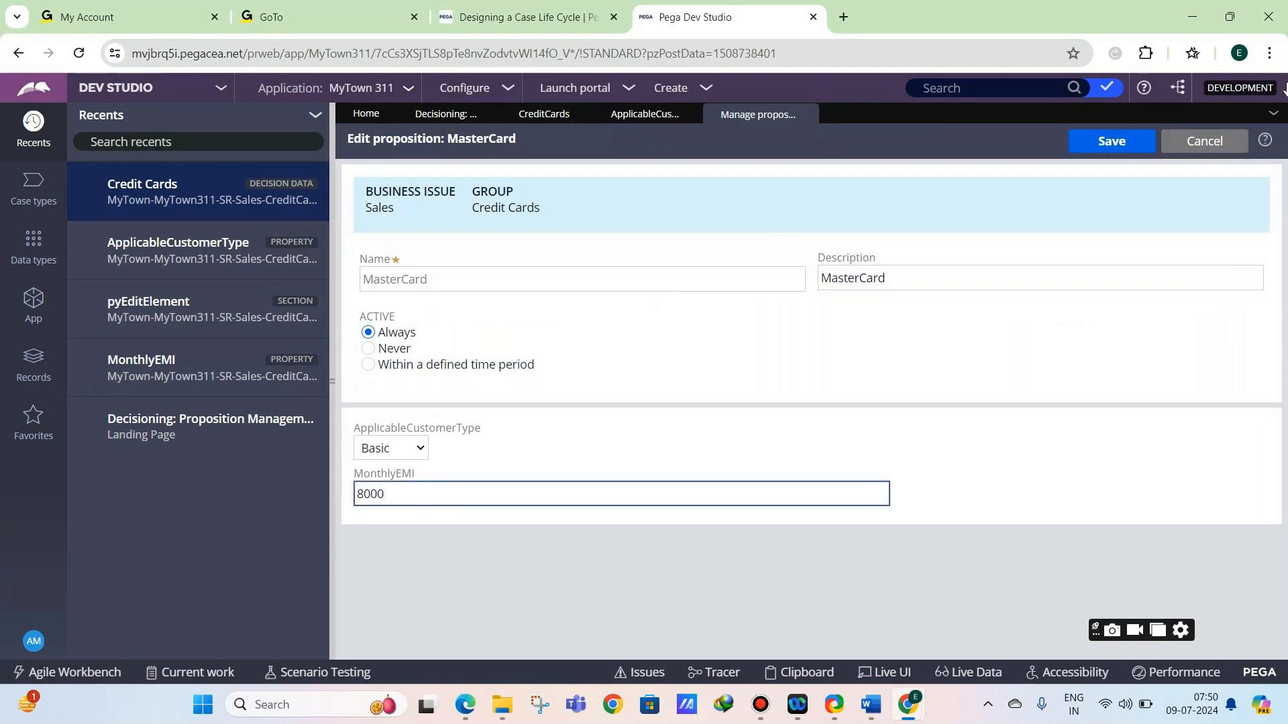
left_click(1105, 151)
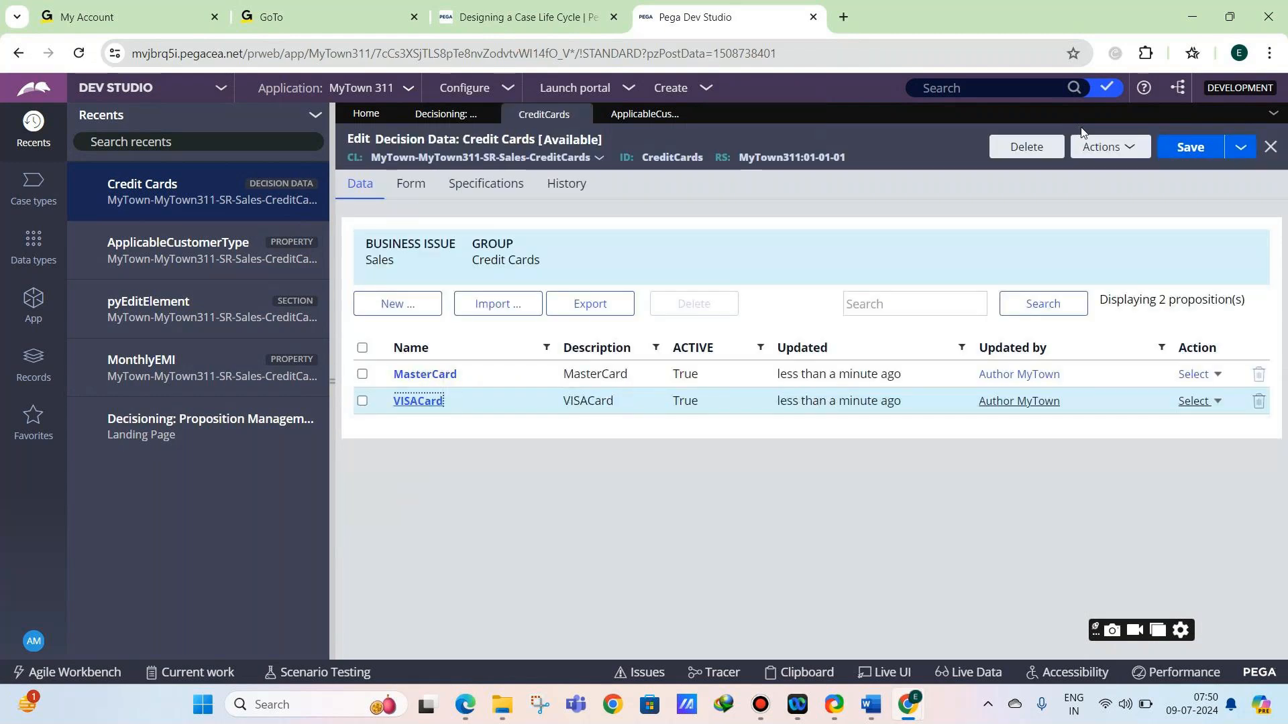
left_click(1158, 147)
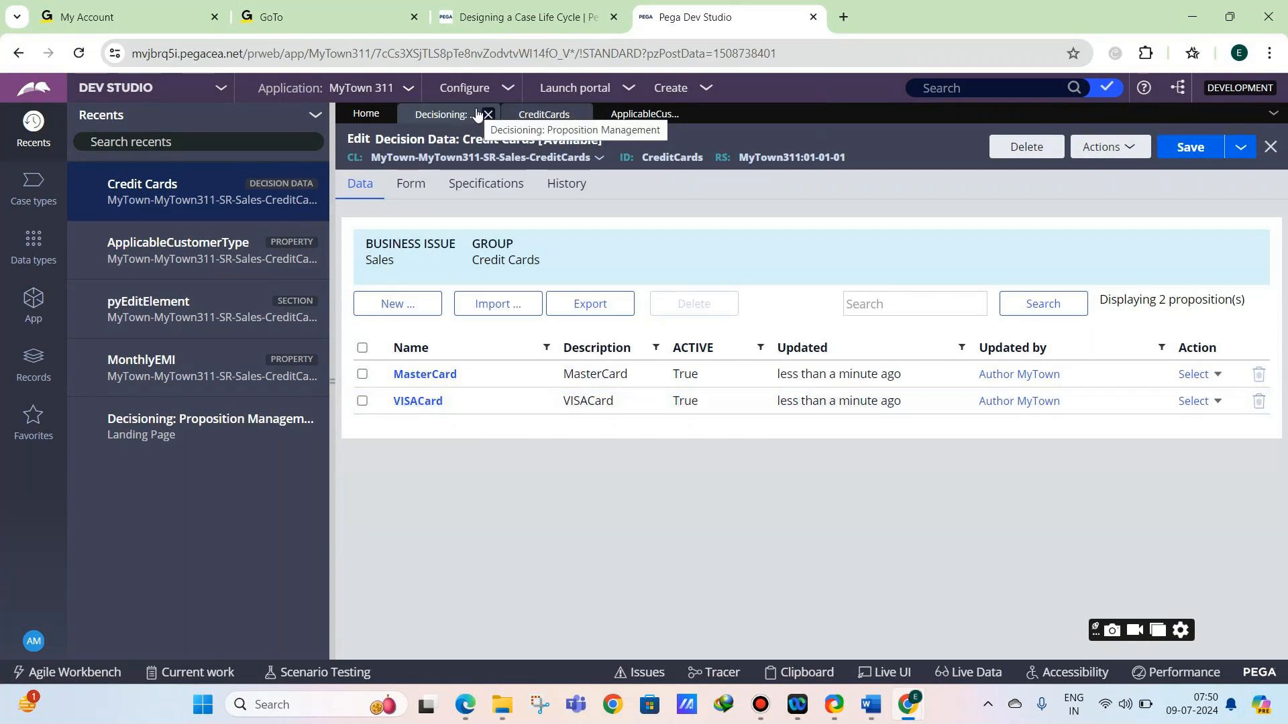
Review the proposition hierarchy, the ApplicableCustomerType property, the MasterCard proposition and the Credit Cards form, then close the proposition.
left_click(443, 118)
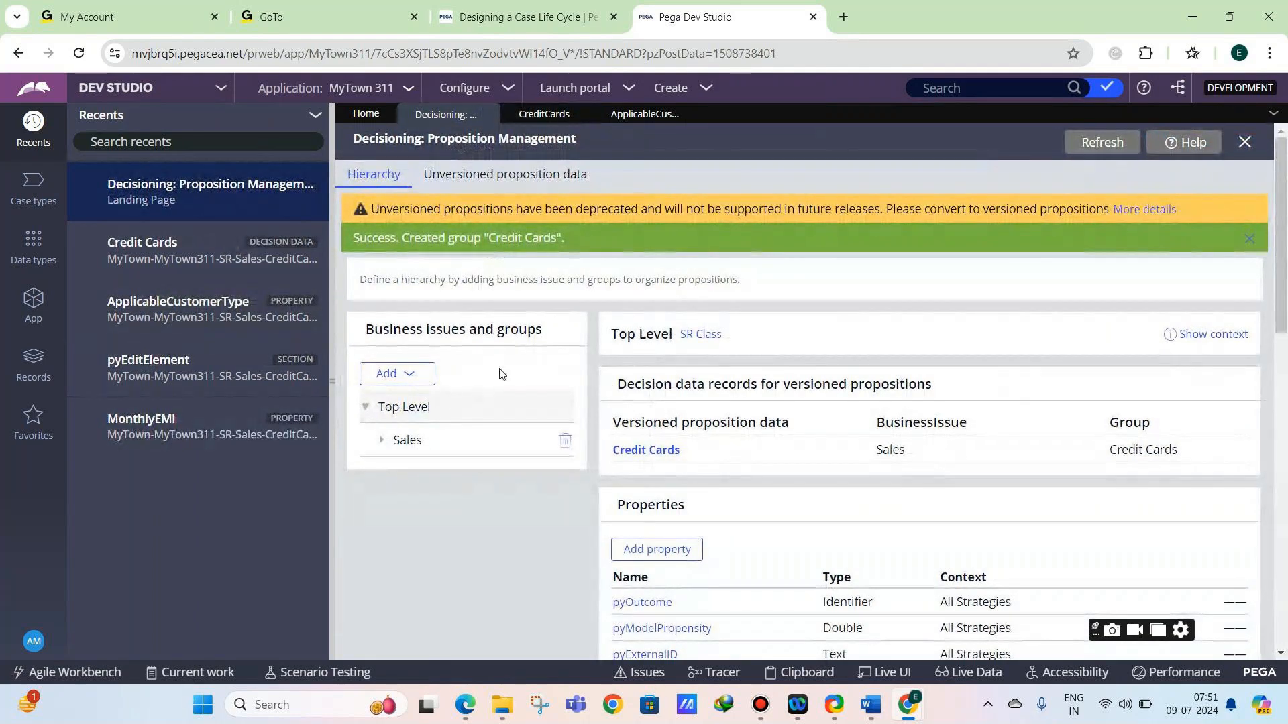
left_click_drag(405, 334, 477, 330)
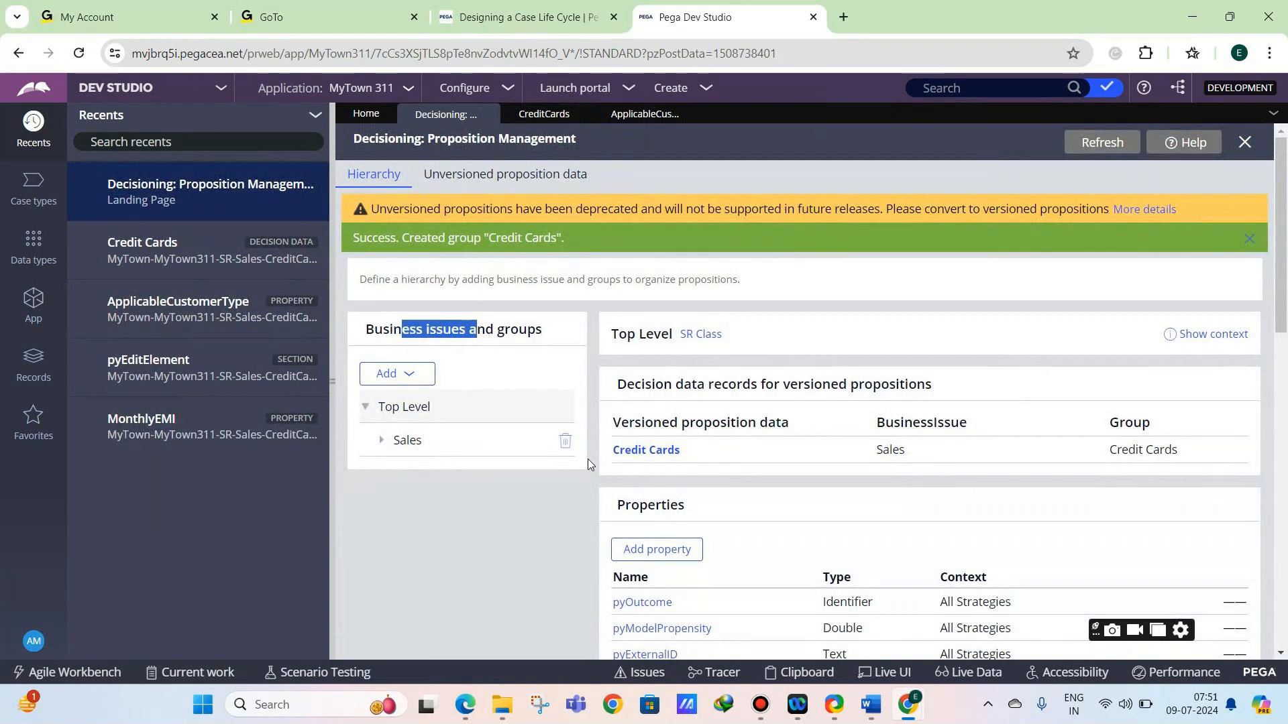
left_click_drag(611, 457, 540, 416)
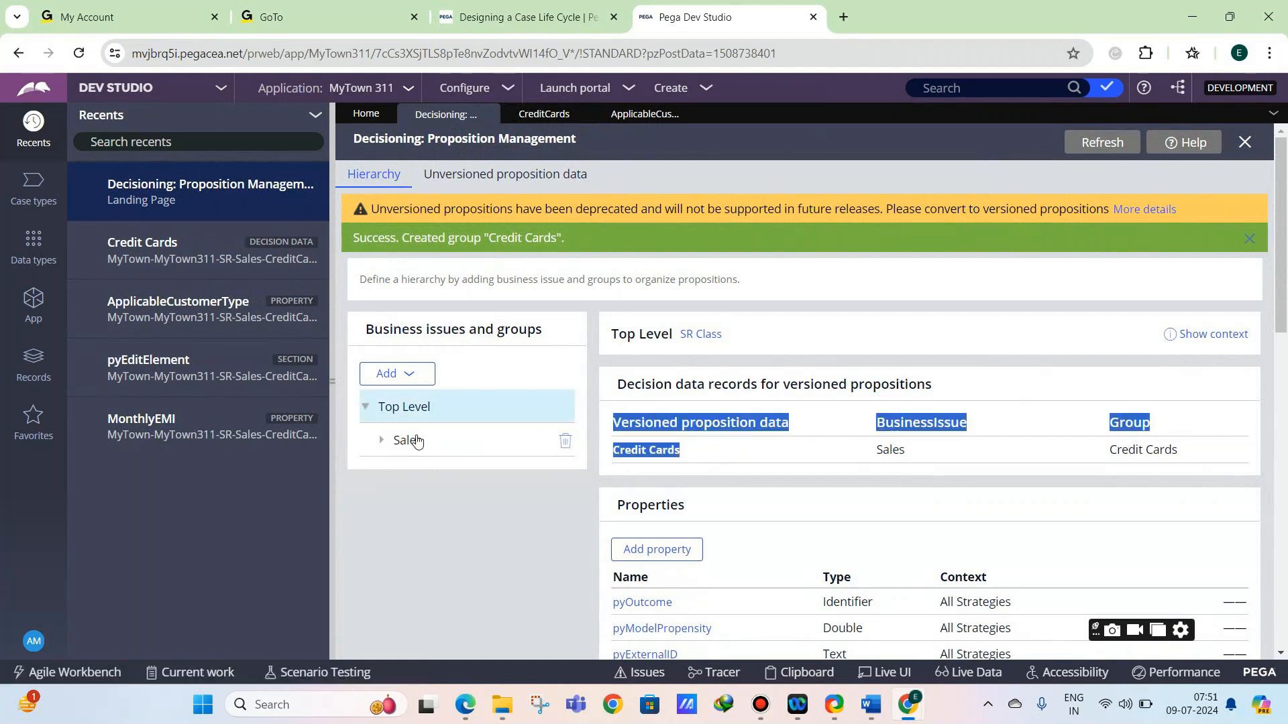
left_click(574, 355)
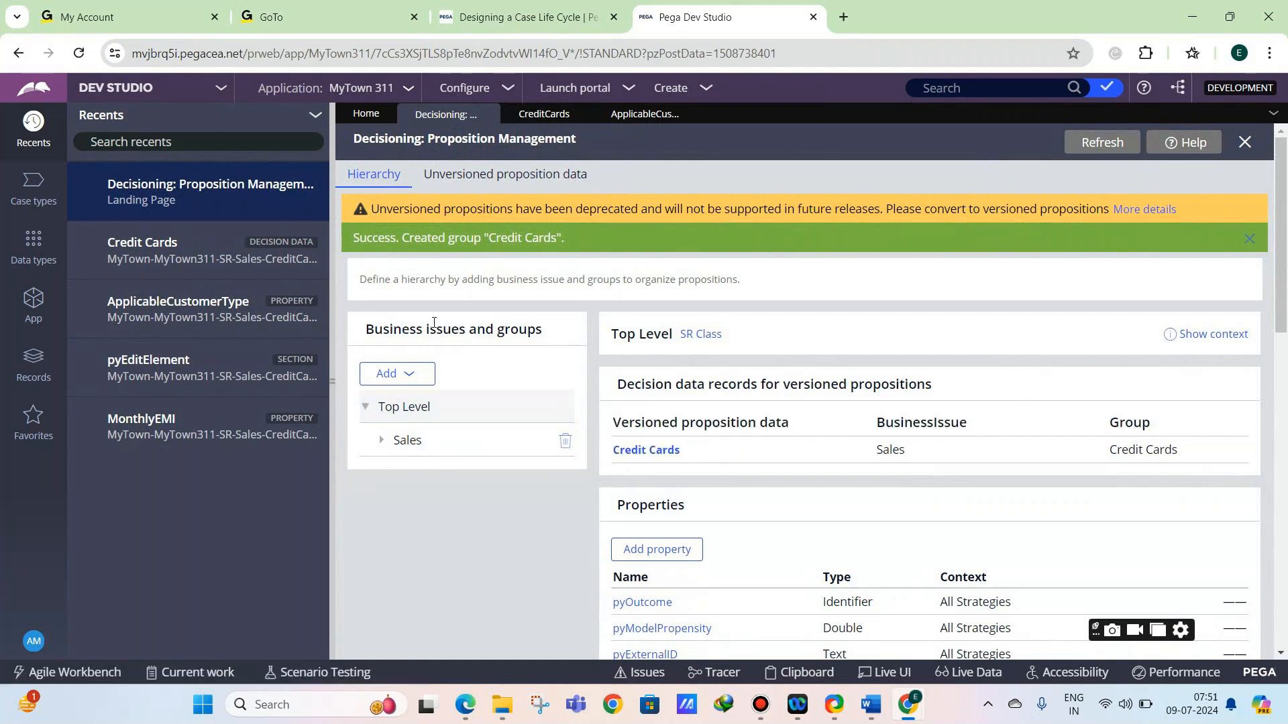
left_click(622, 118)
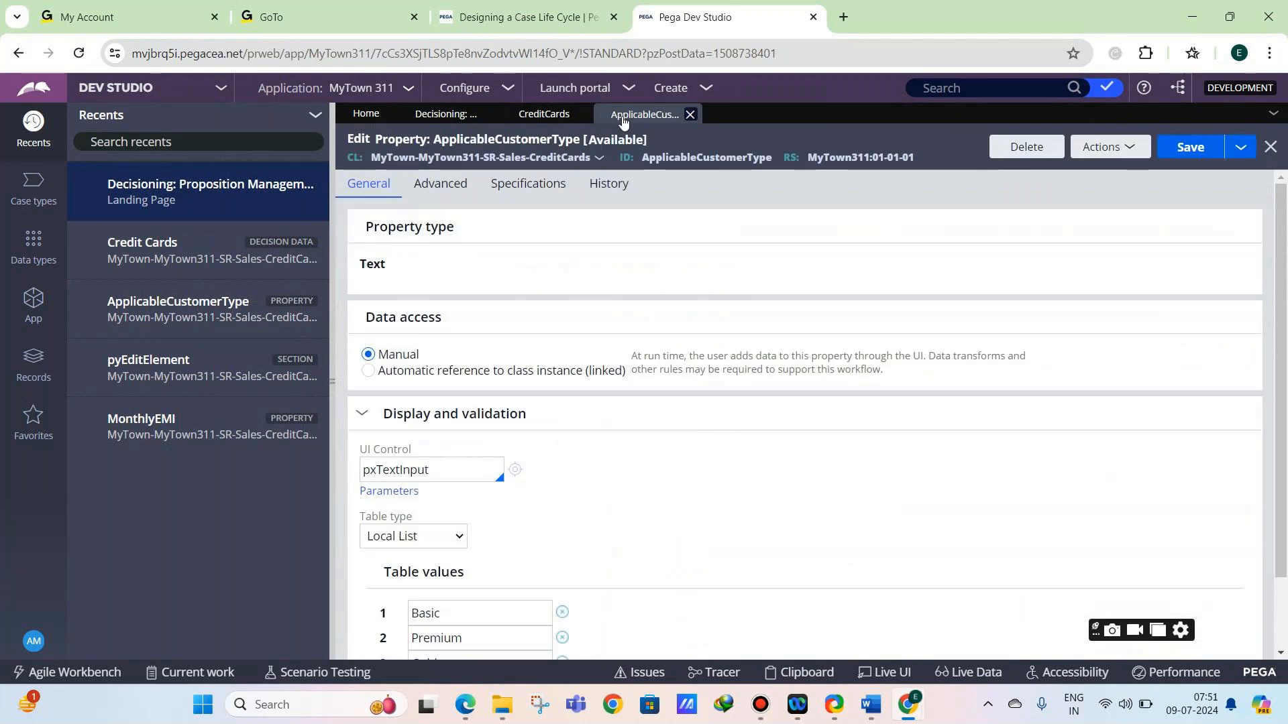
left_click(544, 114)
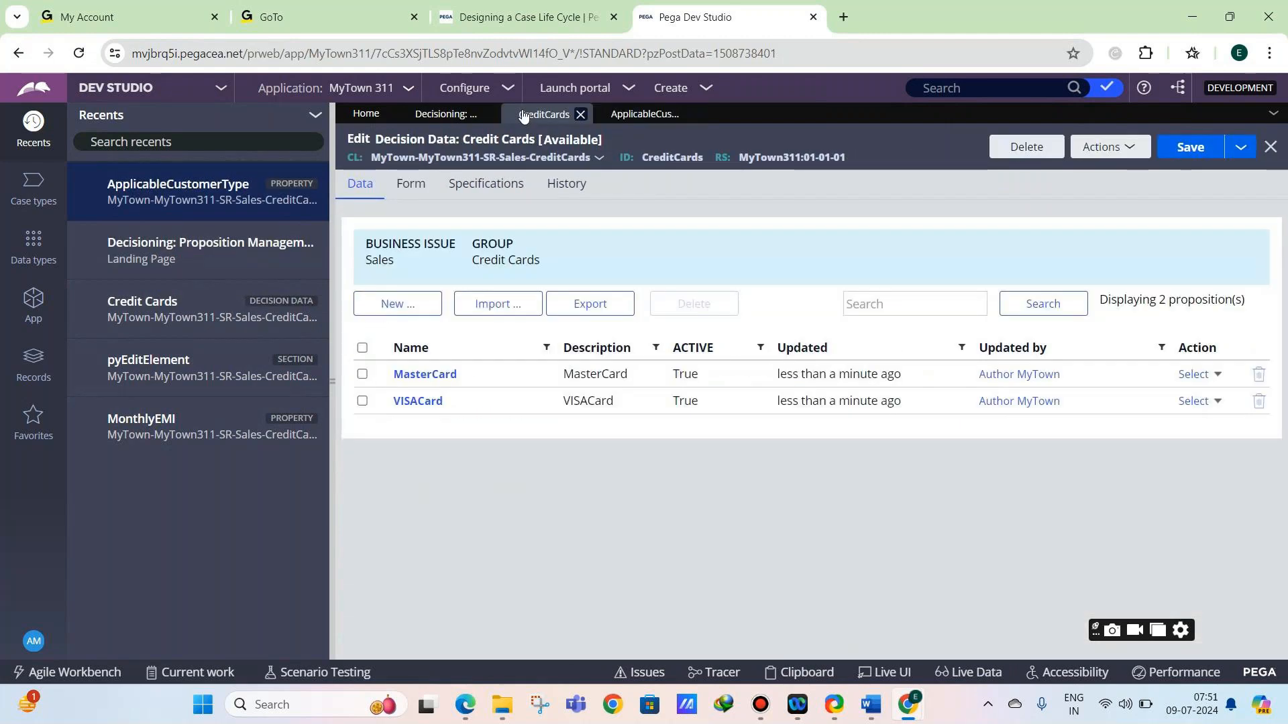
left_click(430, 374)
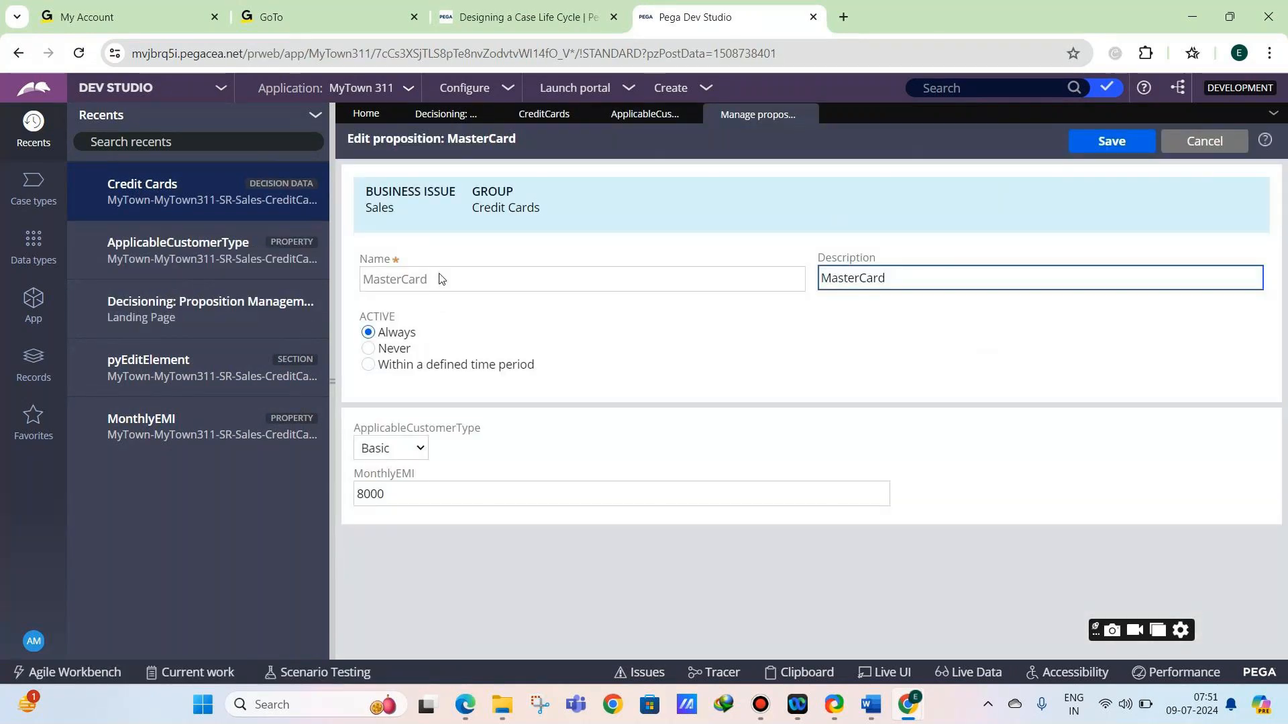
left_click(566, 118)
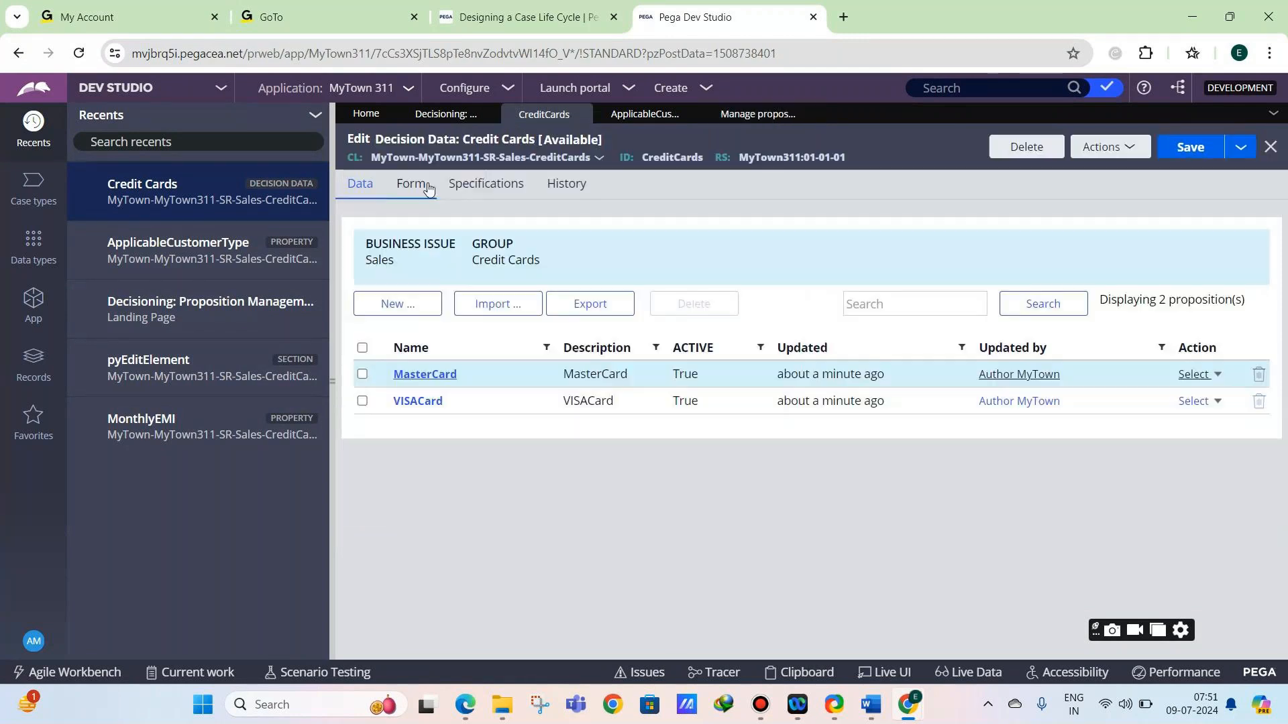
left_click(411, 181)
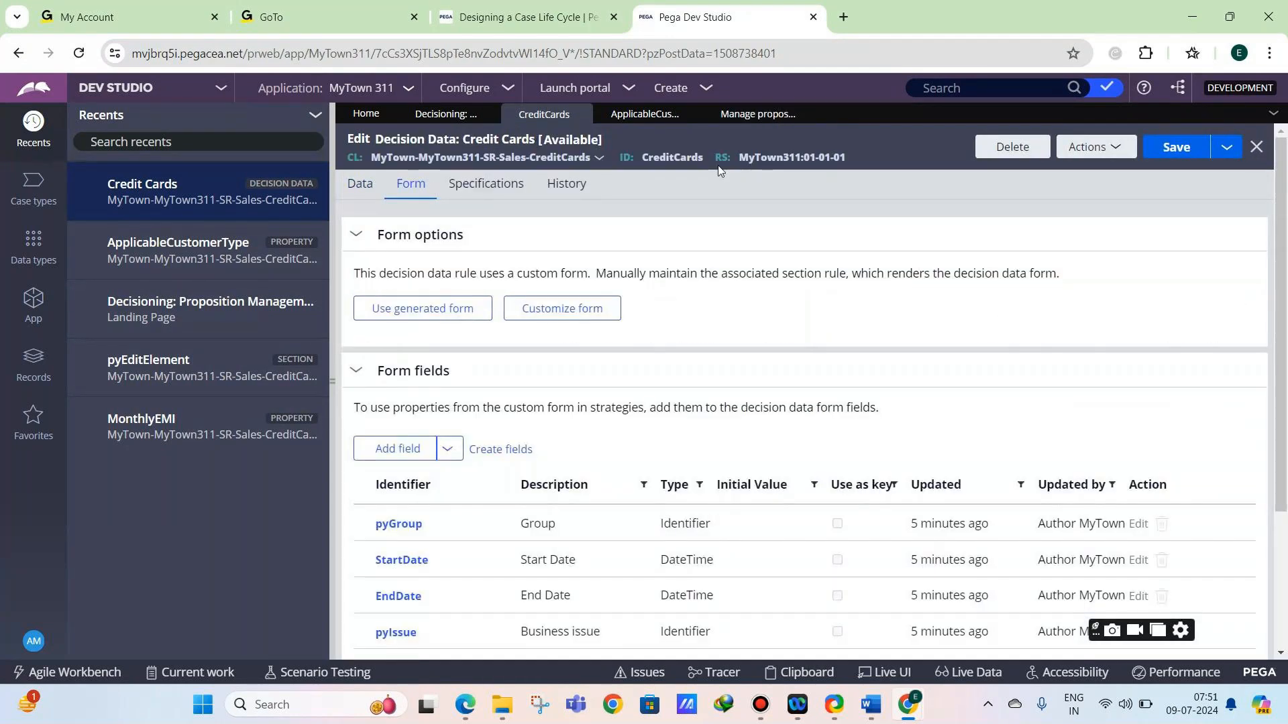
left_click(808, 114)
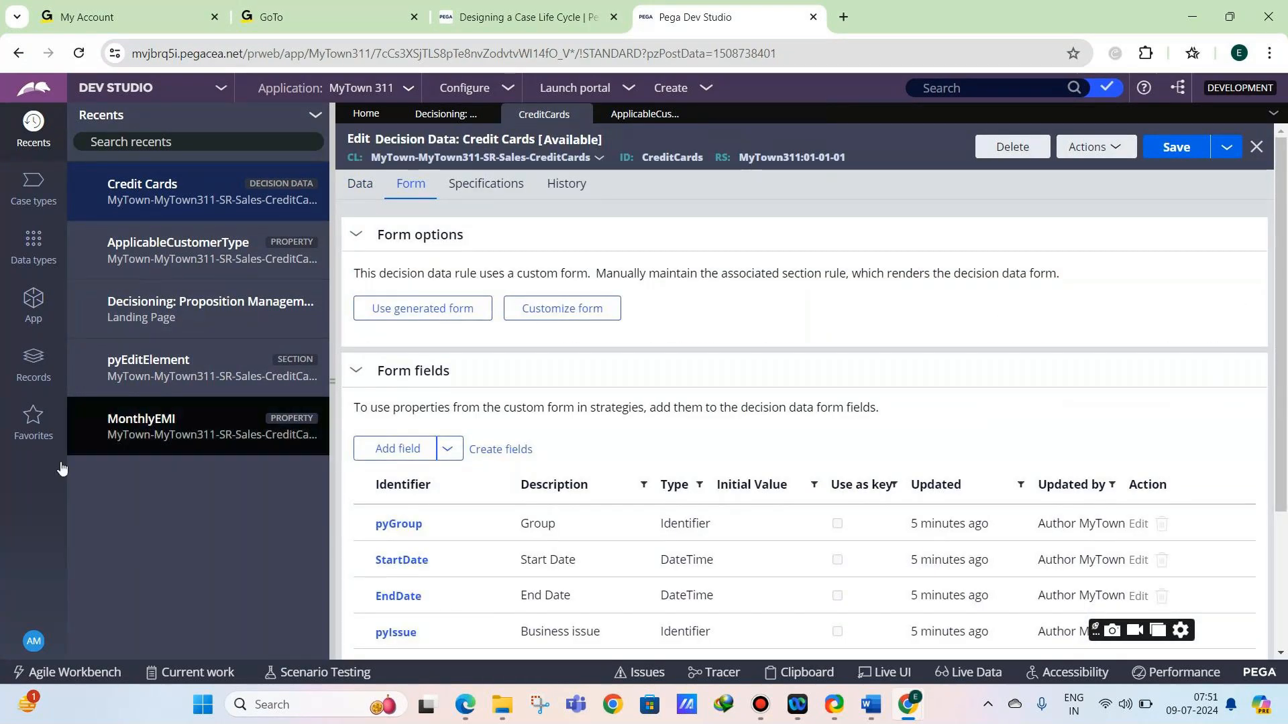
Open the list of Strategy rule instances from the Decision records.
left_click(28, 377)
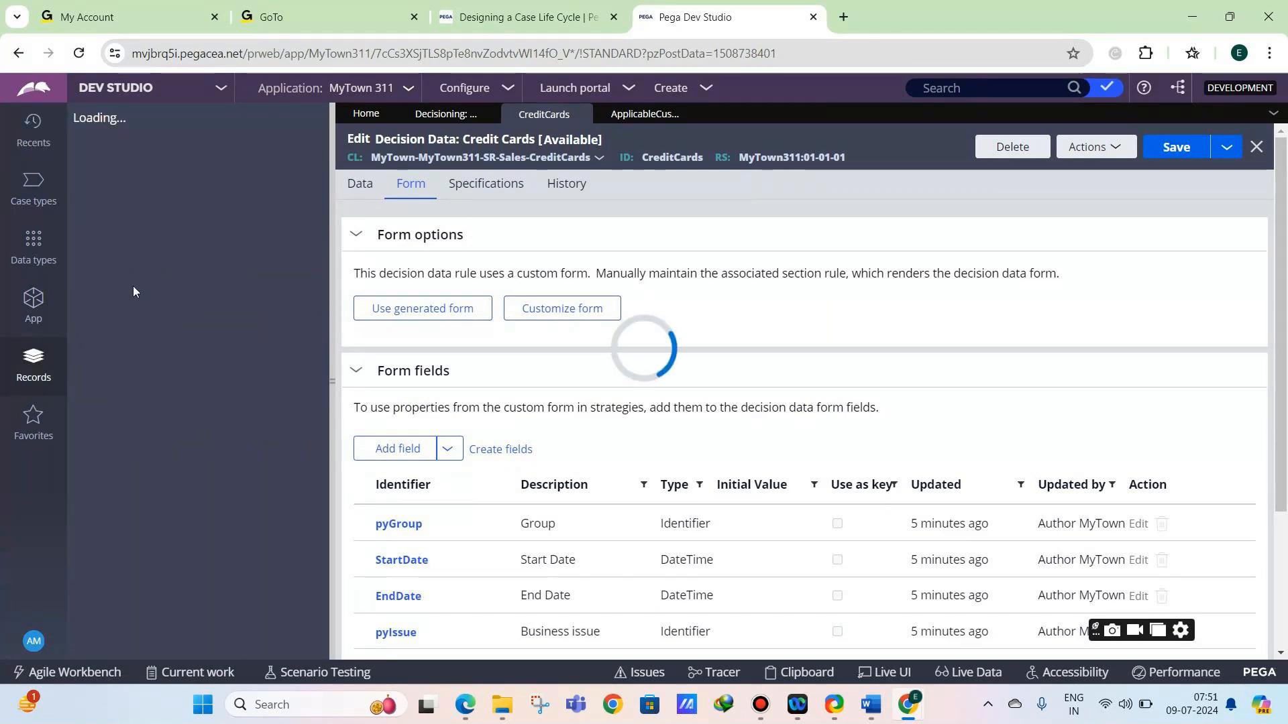
left_click(107, 187)
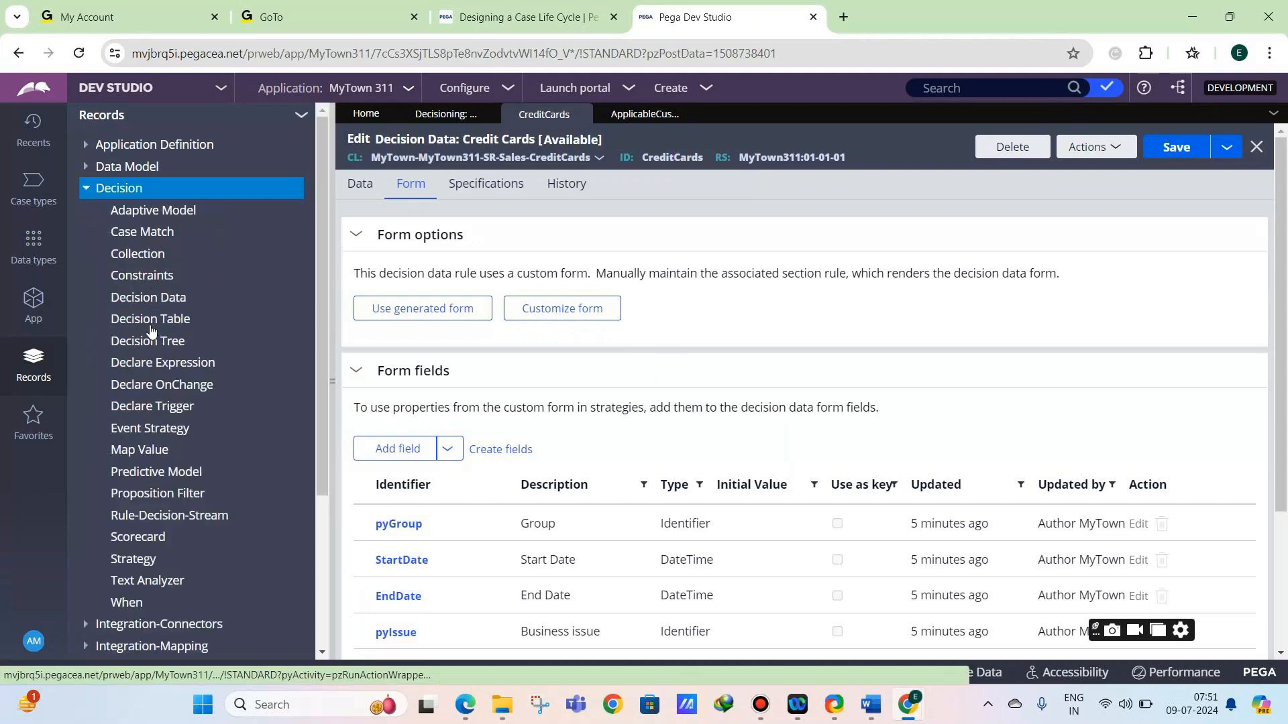
left_click(135, 560)
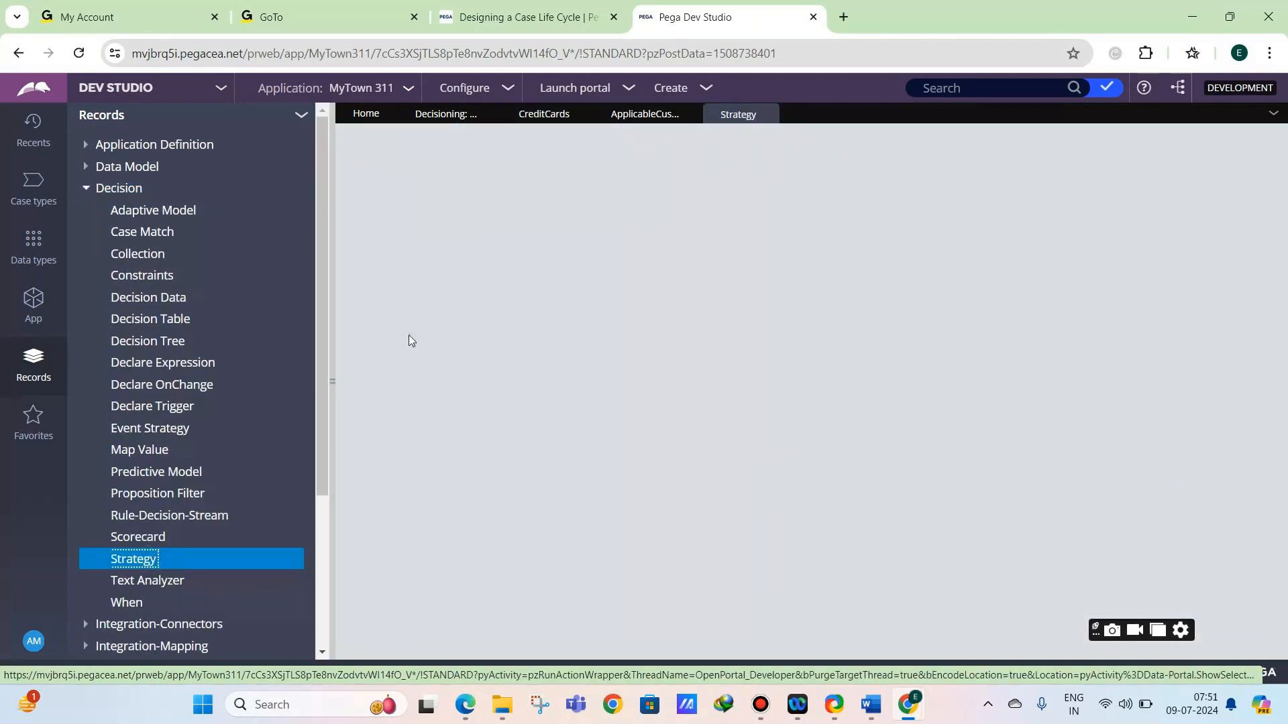
Open the Pega Academy challenge "Loading actions and treatments from file" in a new browser tab and initialize its Pega instance.
left_click(845, 18)
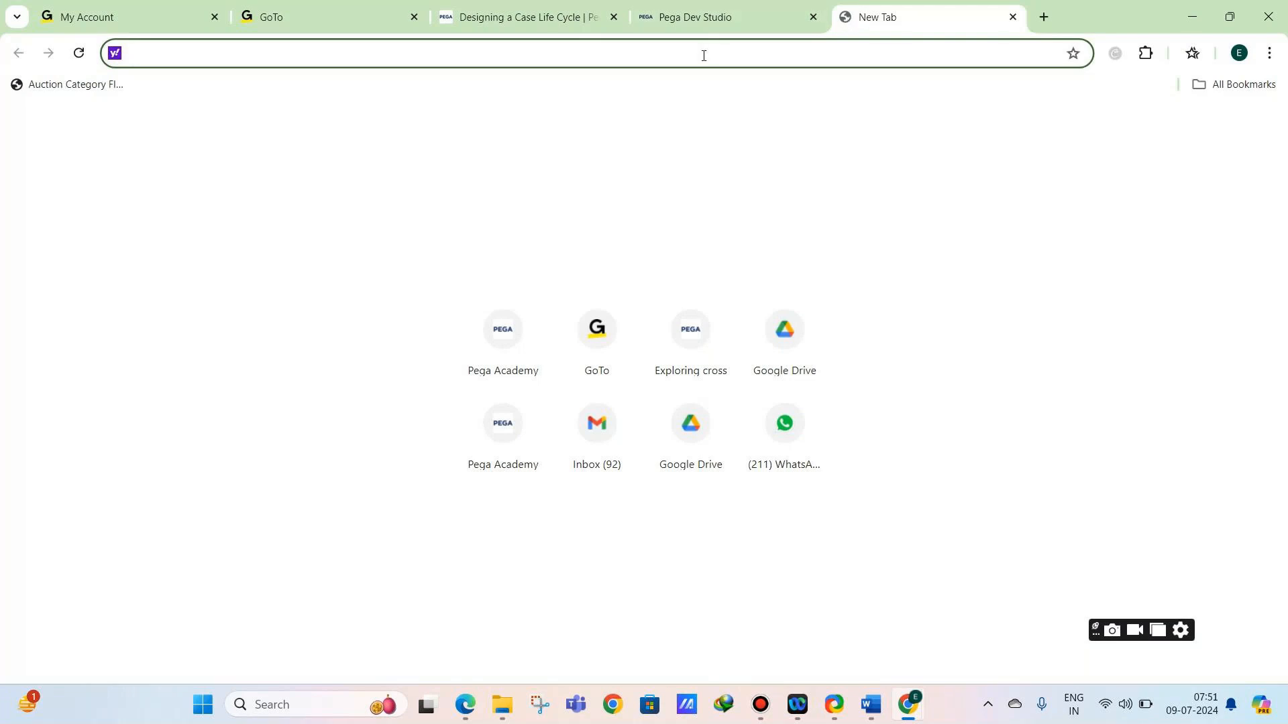
type("lo")
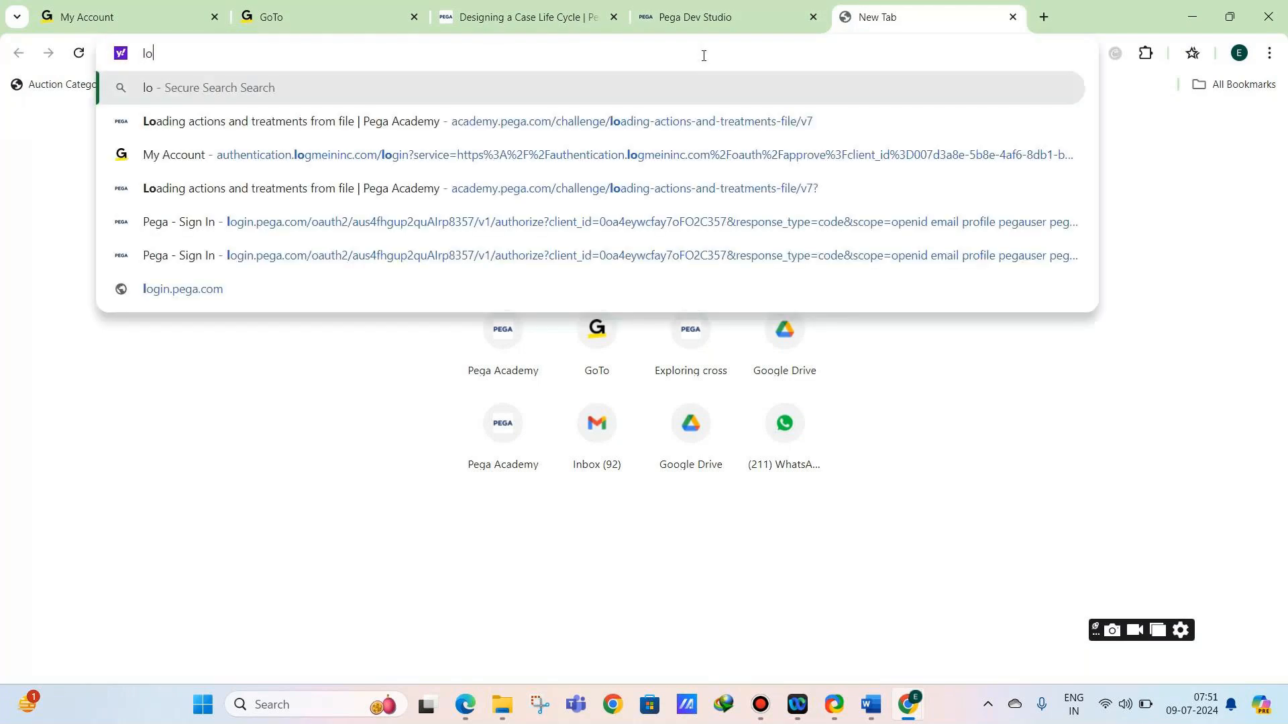
left_click(654, 124)
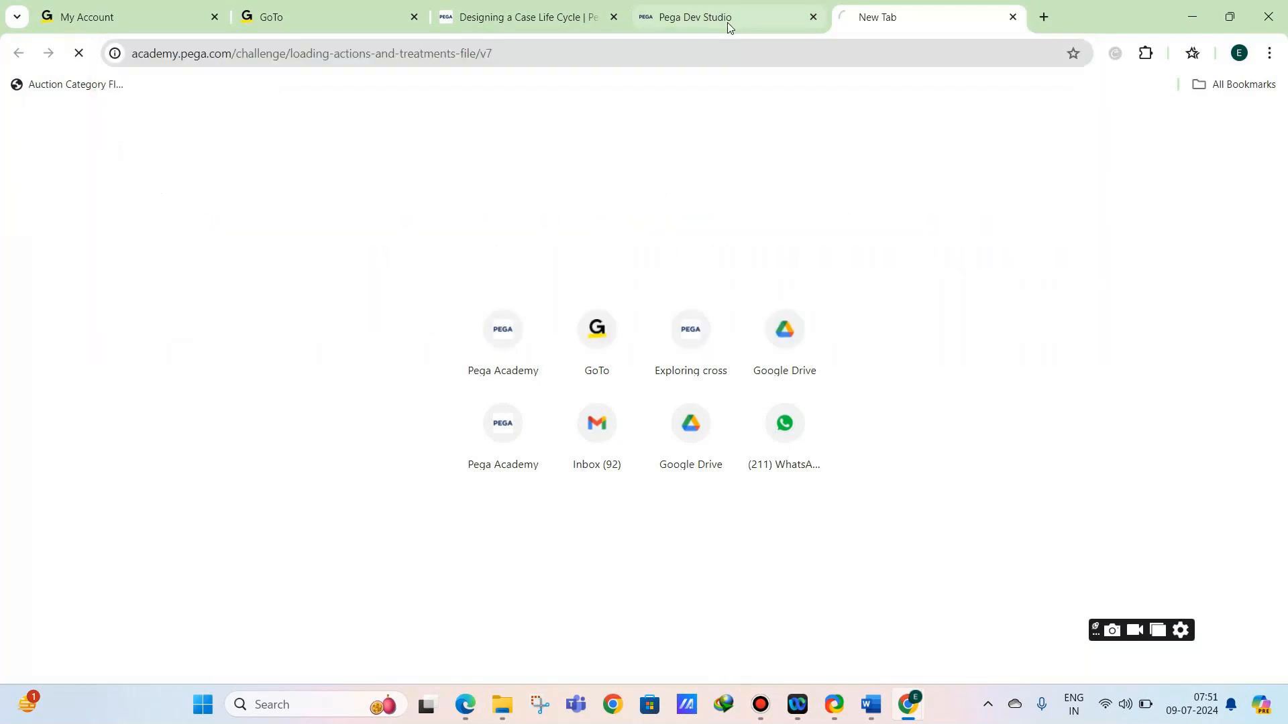
left_click(728, 27)
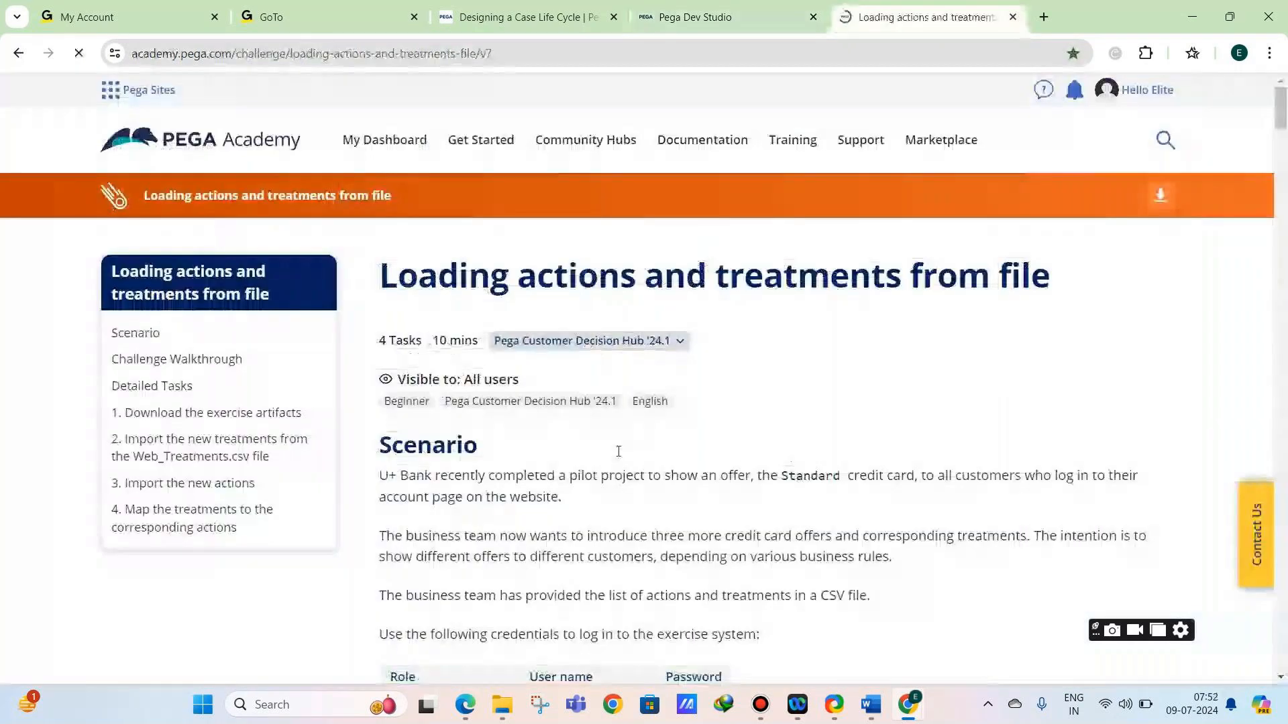
scroll(618, 451, "down", 9)
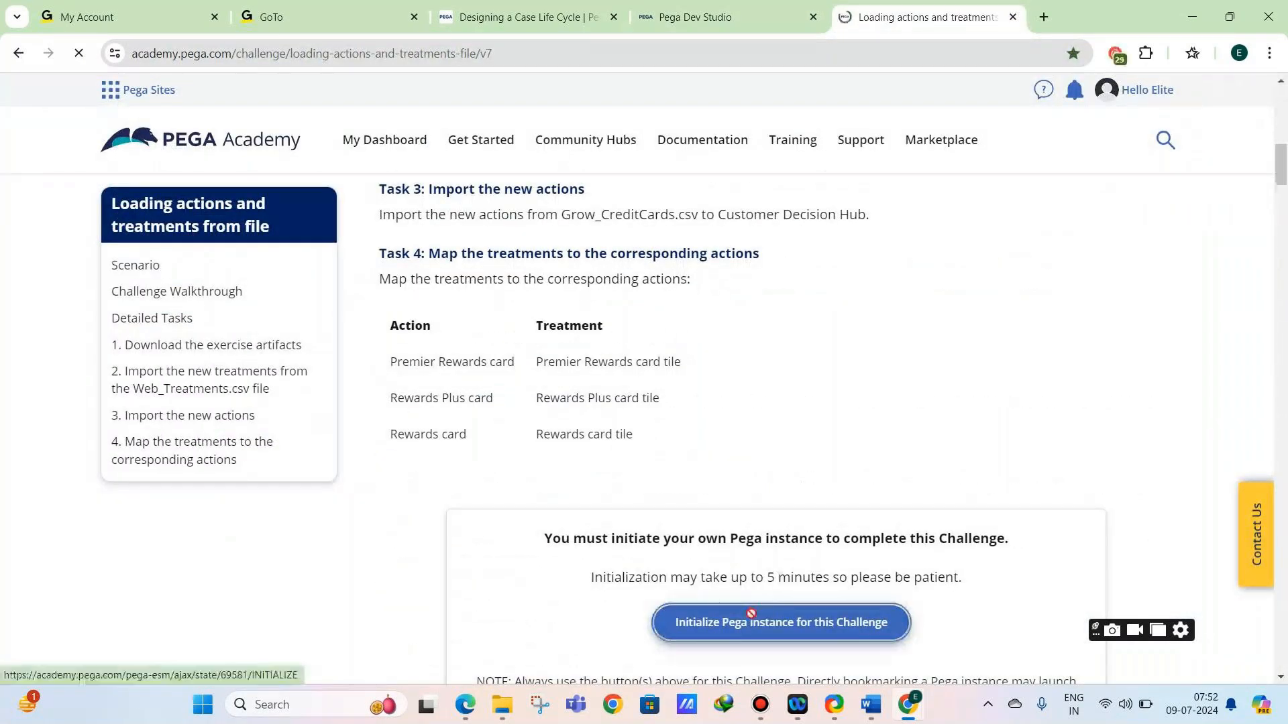
left_click(750, 616)
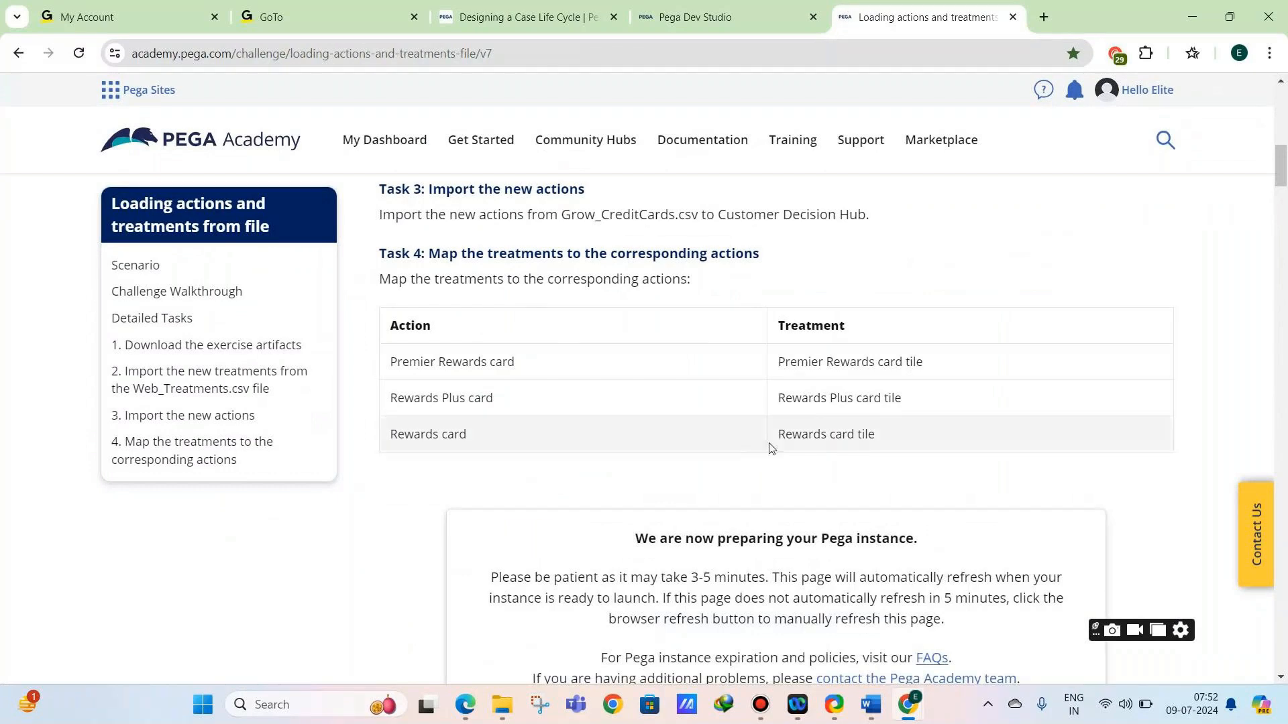
scroll(768, 448, "up", 4)
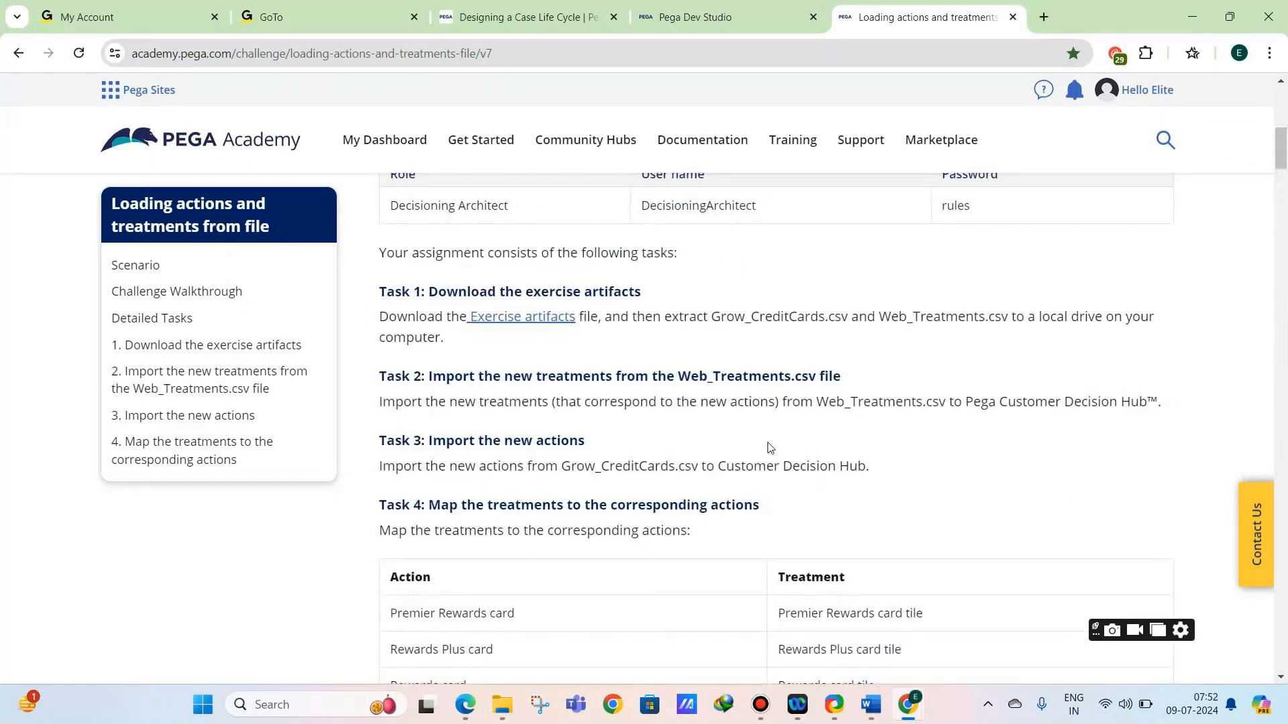
scroll(769, 448, "up", 5)
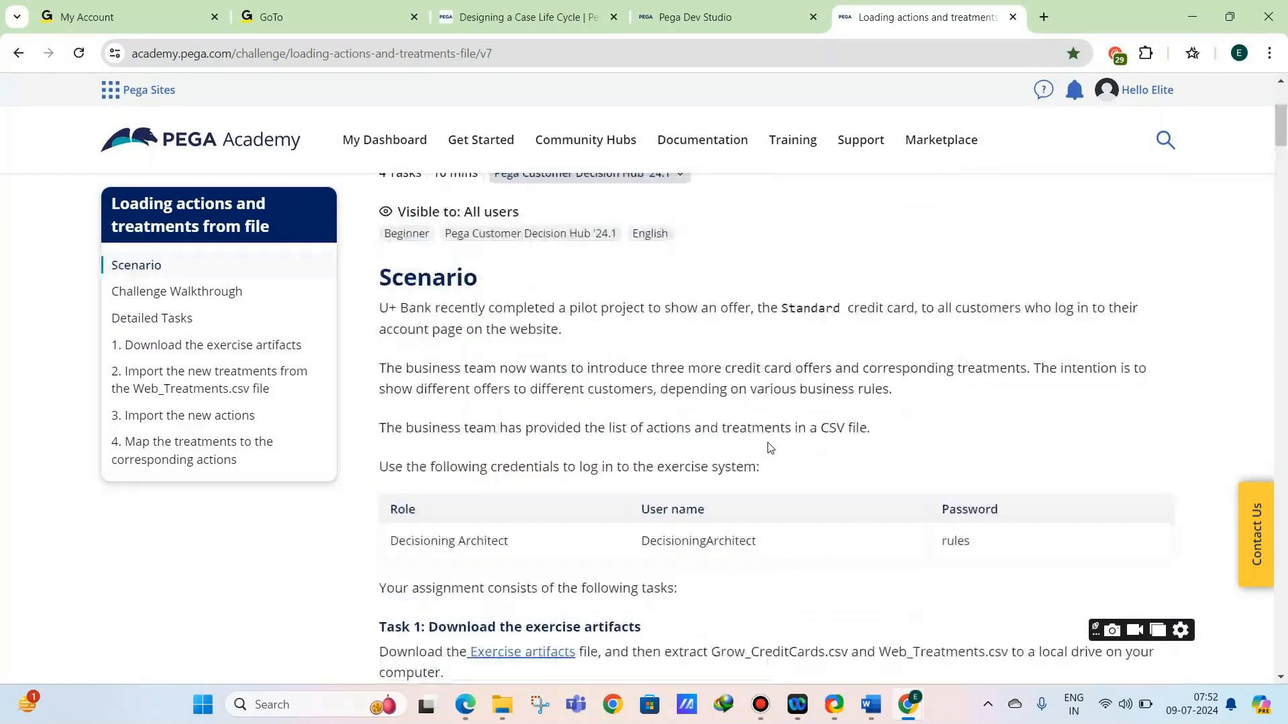
scroll(772, 439, "down", 10)
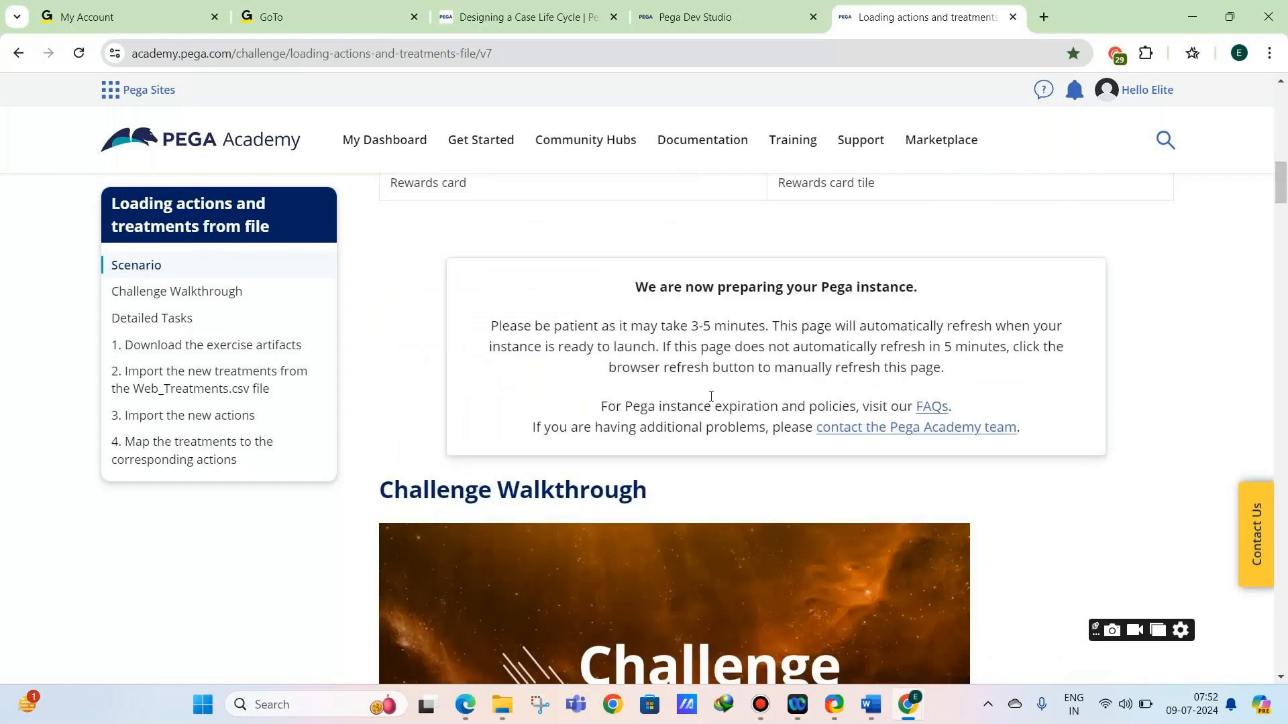
Switch to Pega Dev Studio and start a new Strategy rule labelled FirstStrategy.
left_click(697, 9)
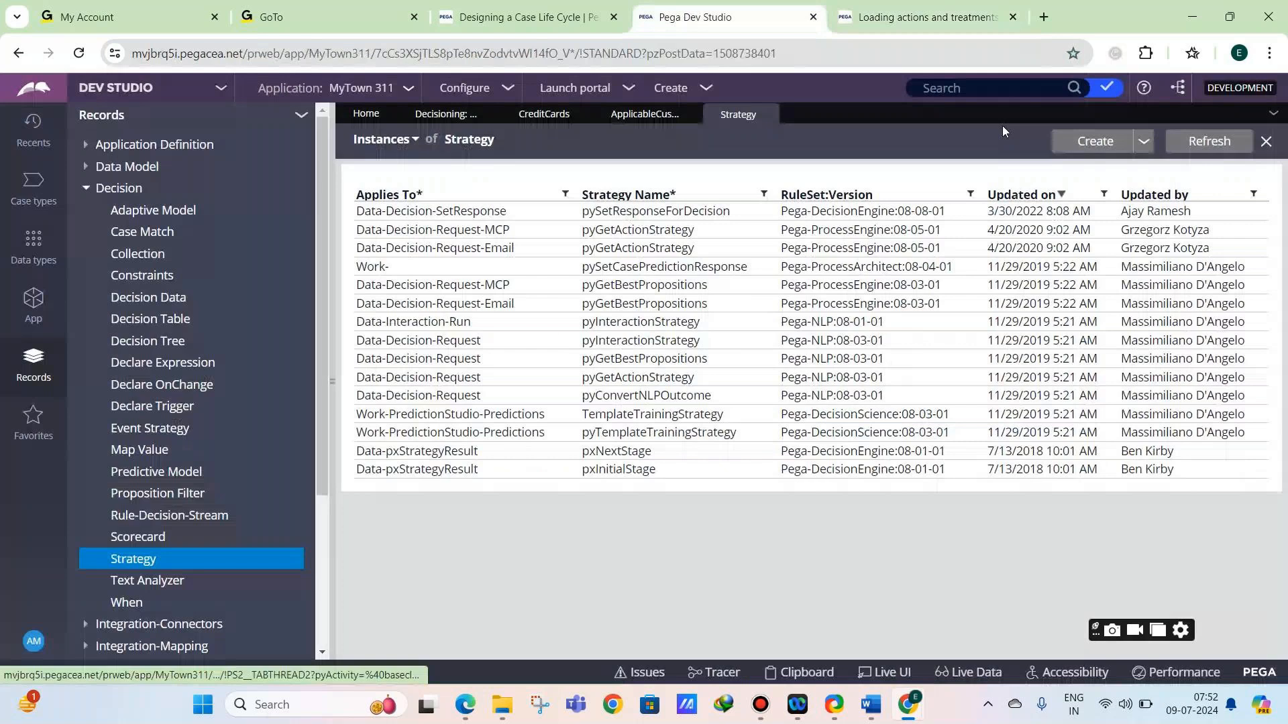
left_click(1057, 143)
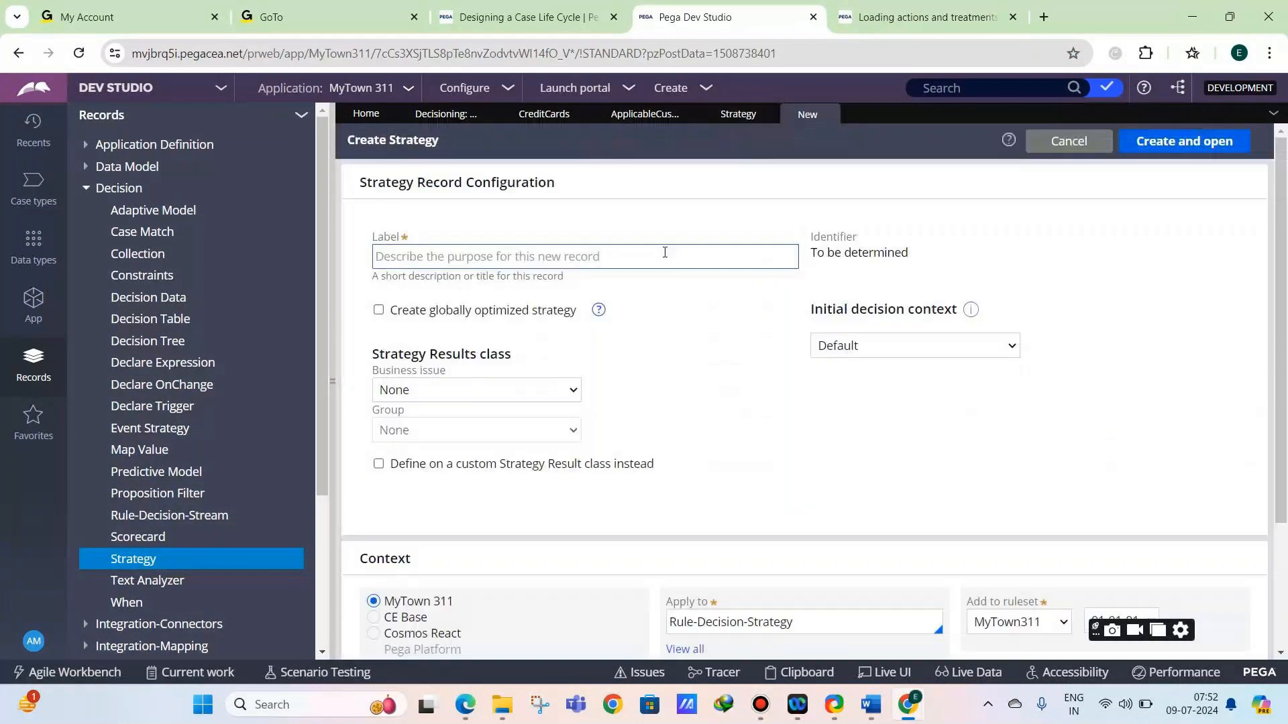
left_click(664, 252)
type("FirstStrategy")
Check the preparation of the Pega Academy challenge instance, then view the business issue options for FirstStrategy.
left_click(906, 16)
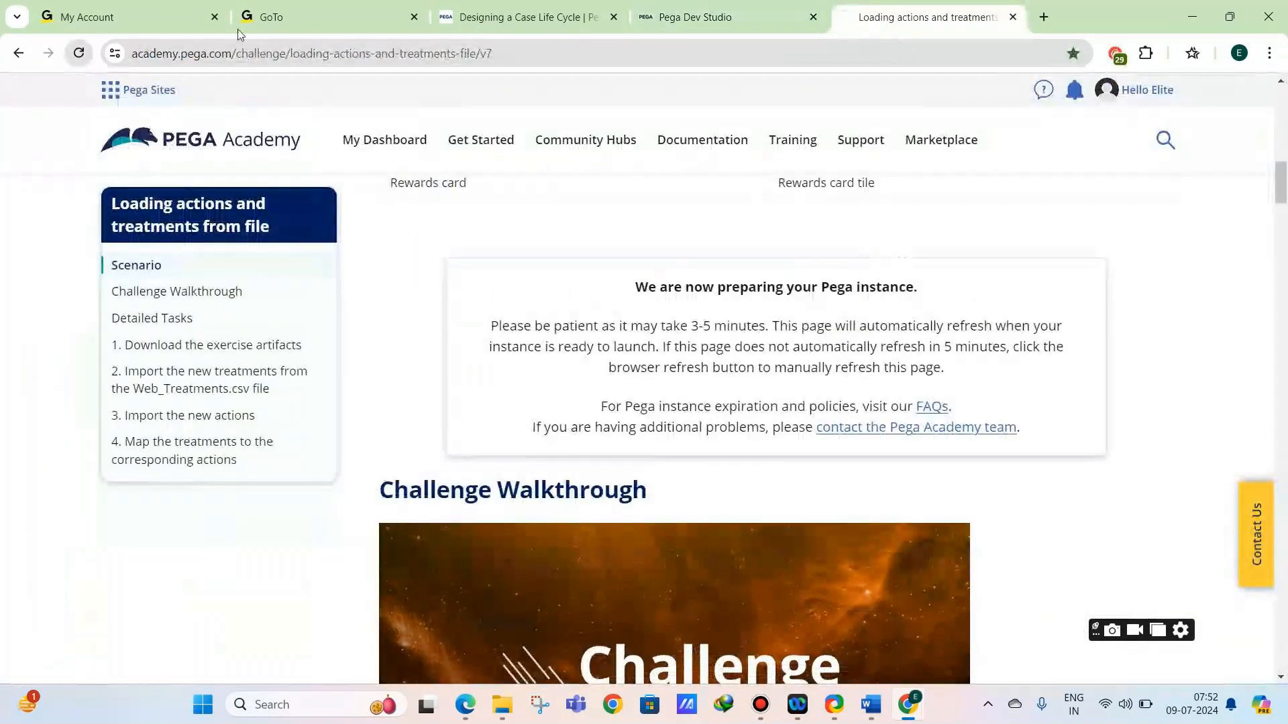
left_click(671, 19)
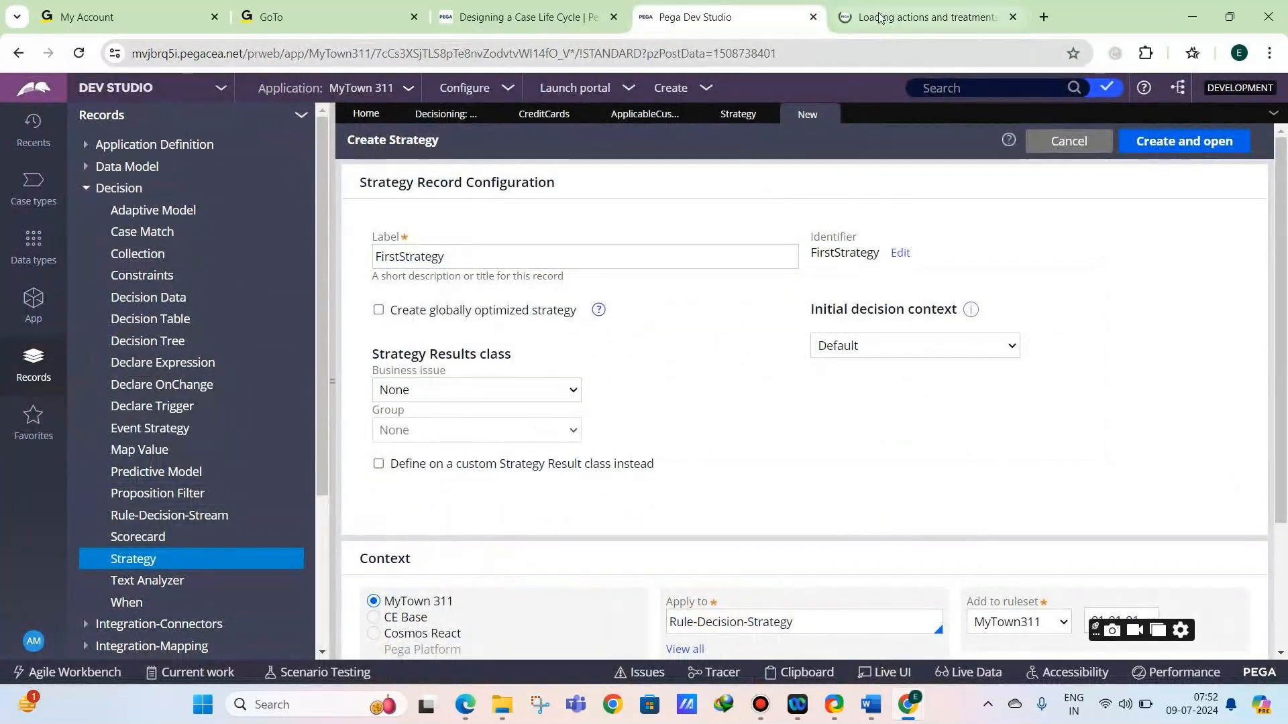
left_click(926, 16)
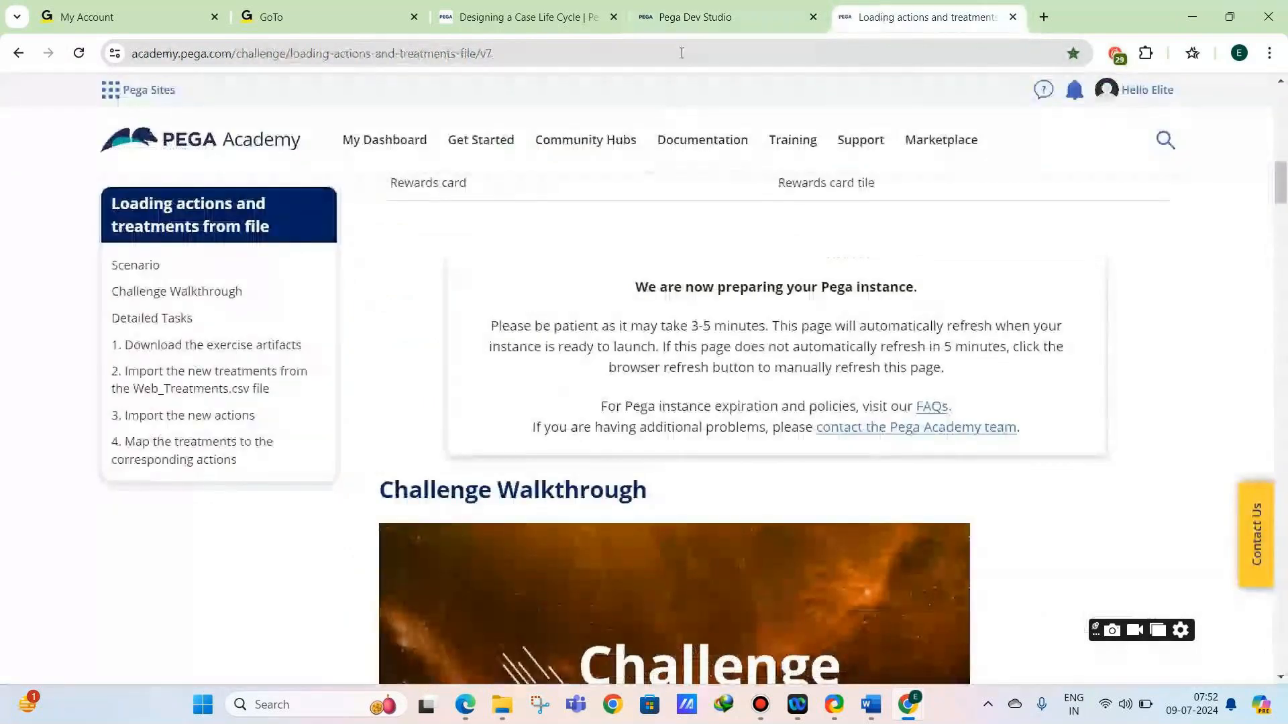
left_click(693, 20)
left_click(482, 395)
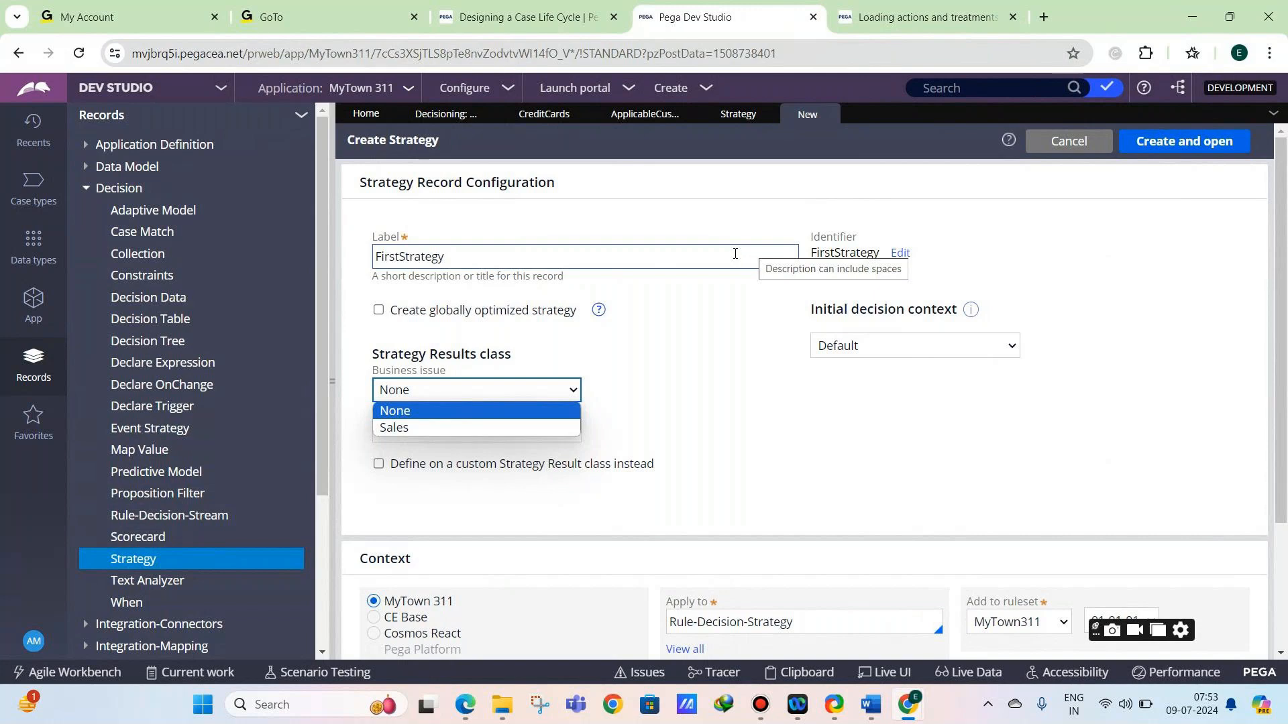
Launch the prepared Pega challenge instance and open its Pega Infinity login page.
left_click(903, 18)
left_click(852, 373)
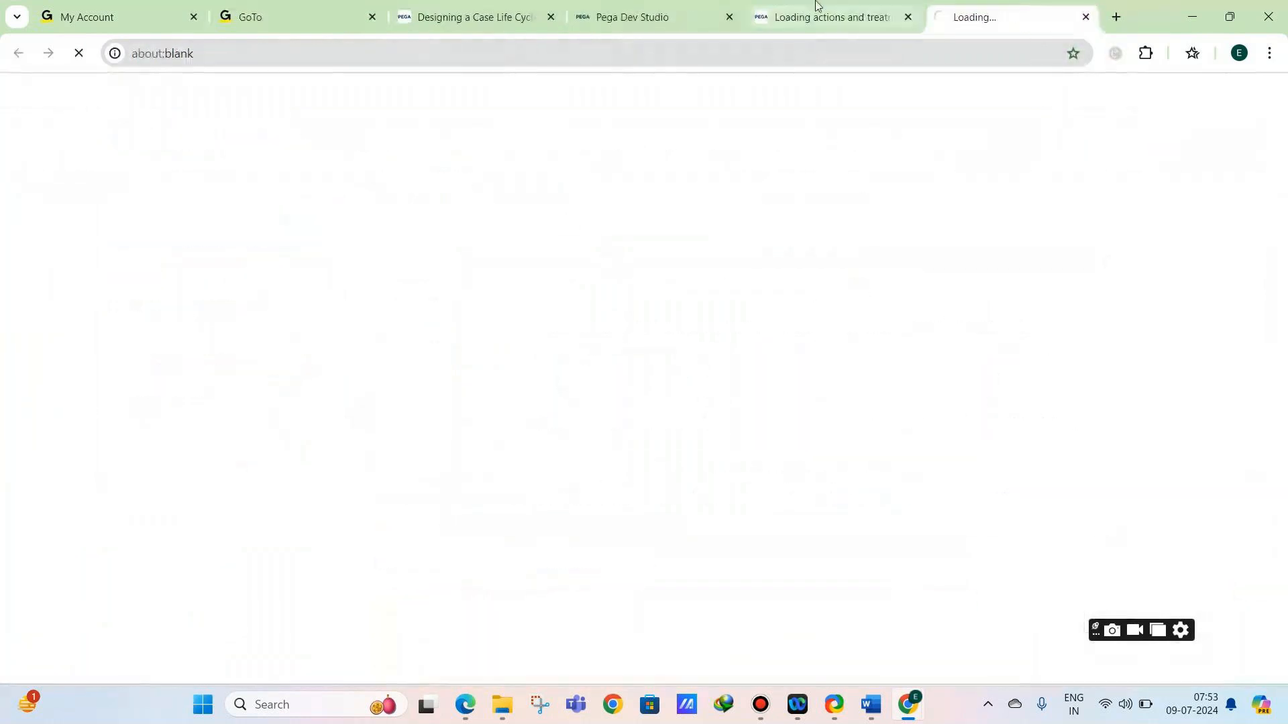
left_click(683, 14)
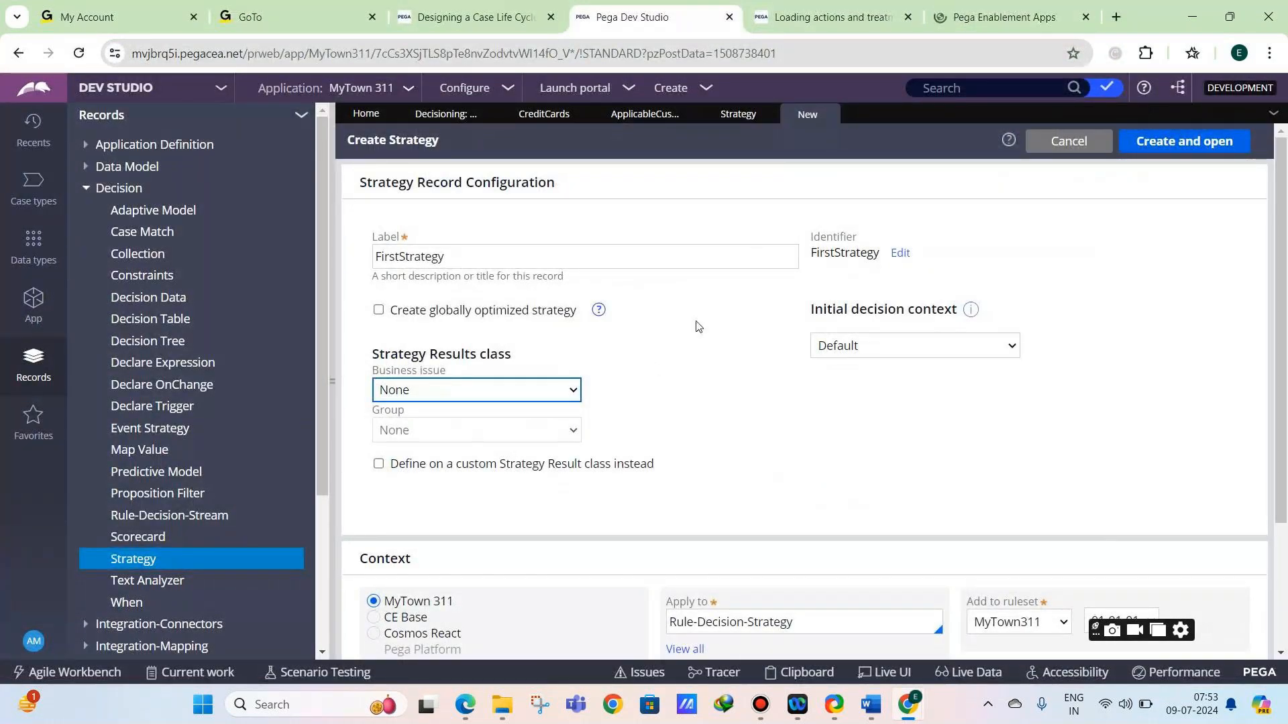
left_click(959, 19)
left_click(691, 351)
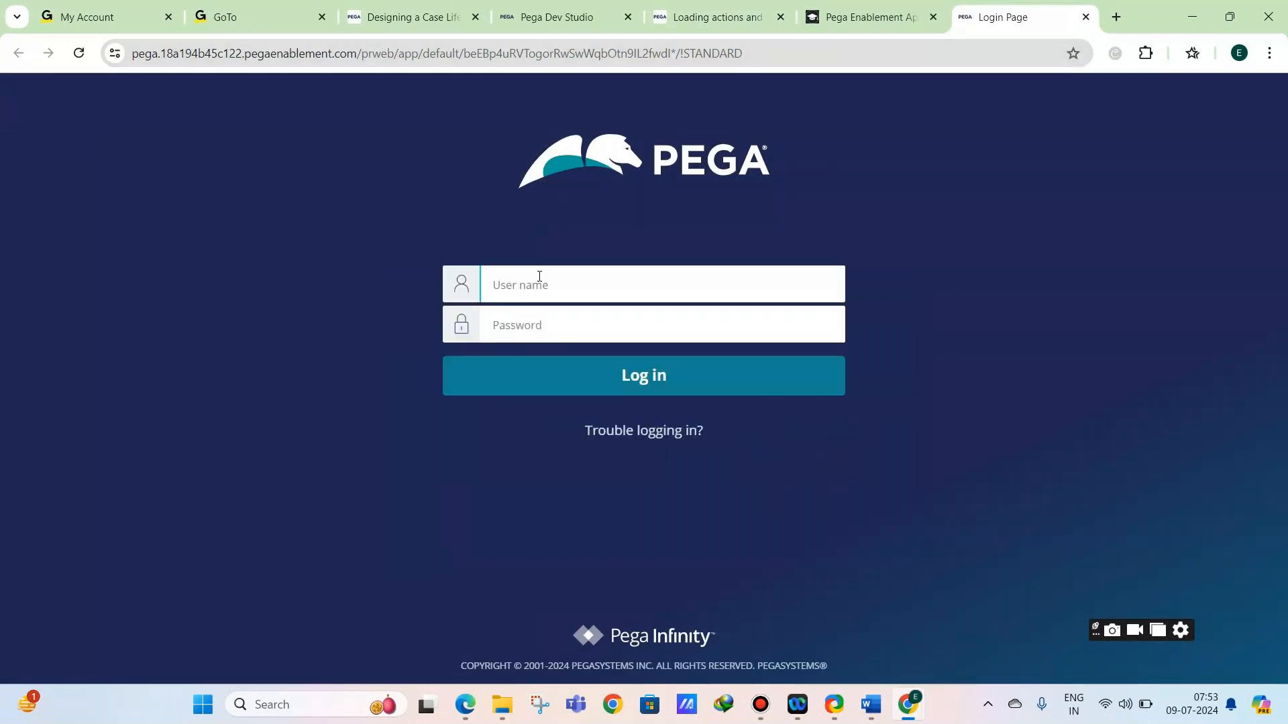
Log in to the instance with the saved DecisioningArchitect user name and password, and dismiss the password change warning.
left_click(539, 277)
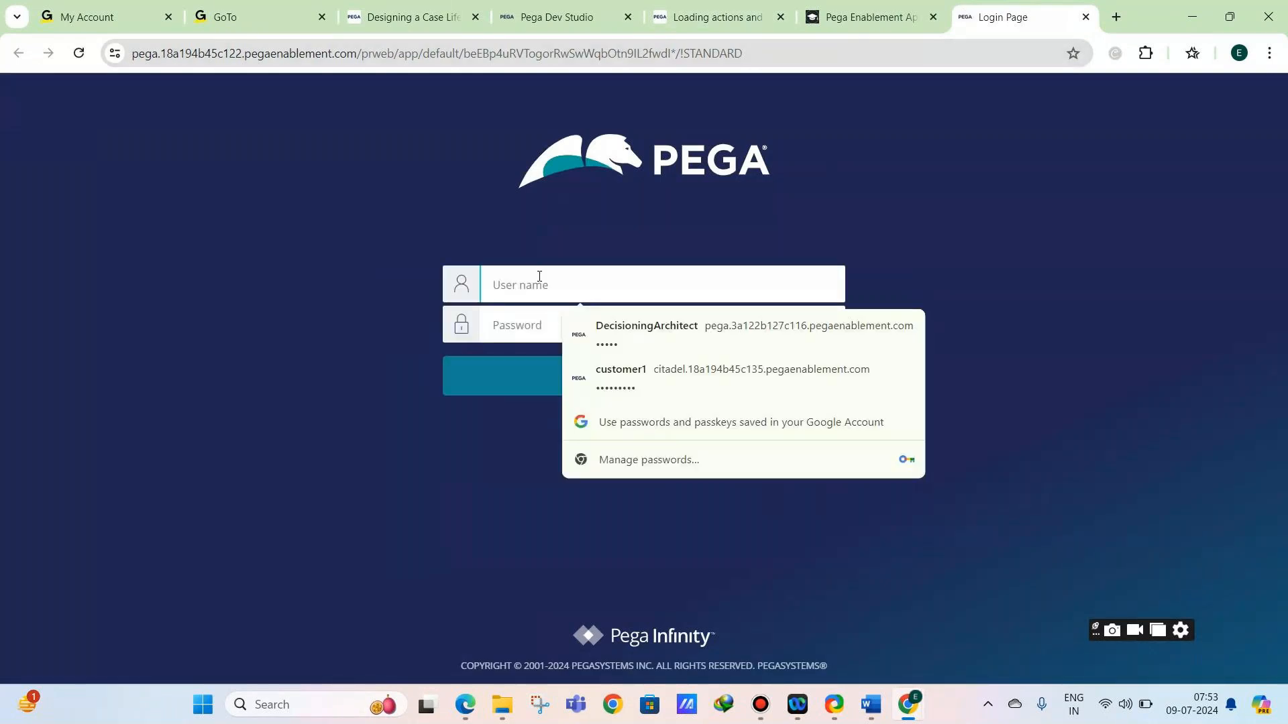
left_click(604, 332)
left_click(566, 379)
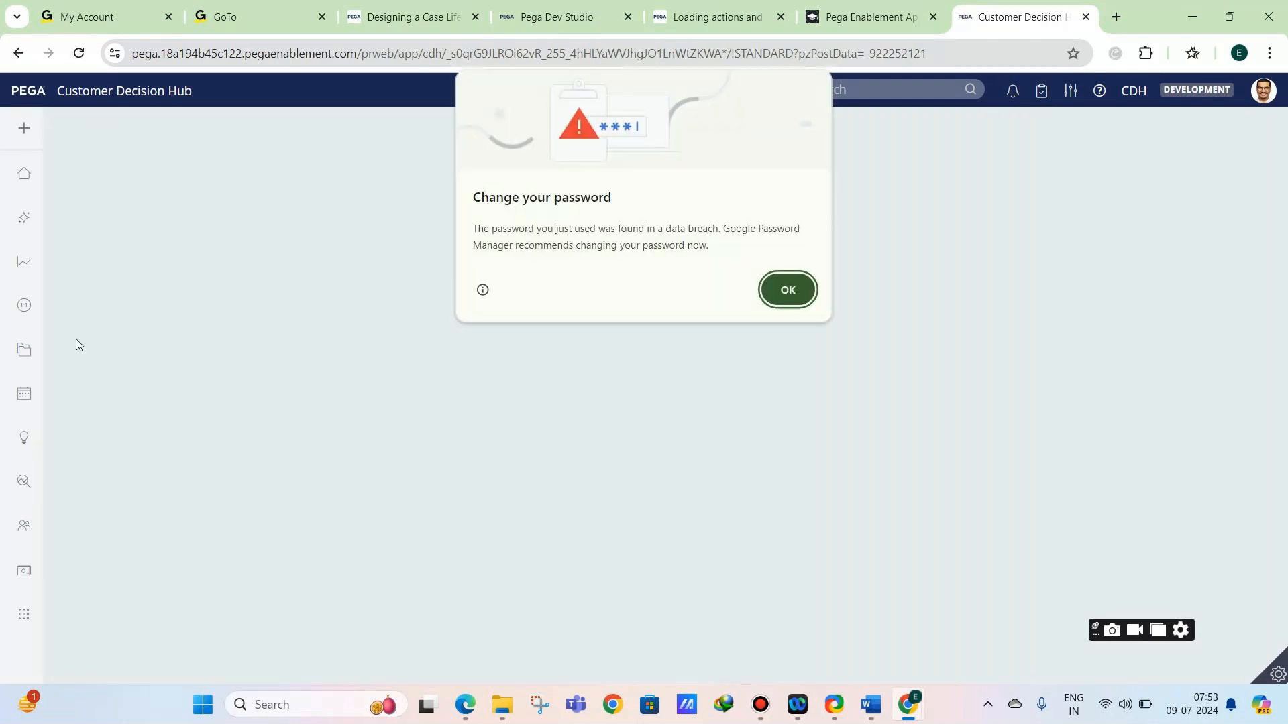
left_click(772, 282)
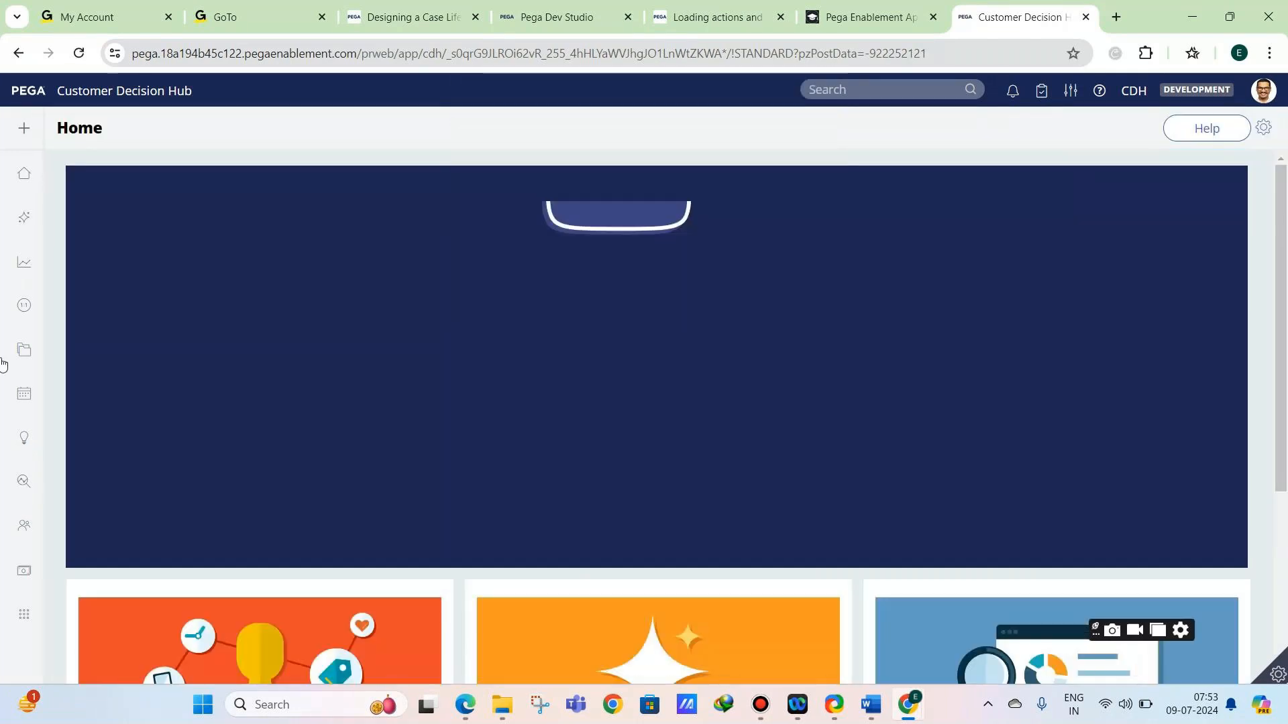
Expand the Intelligence section in Customer Decision Hub and check the chat in the GoTo Meeting window.
mouse_move(8, 387)
left_click(65, 437)
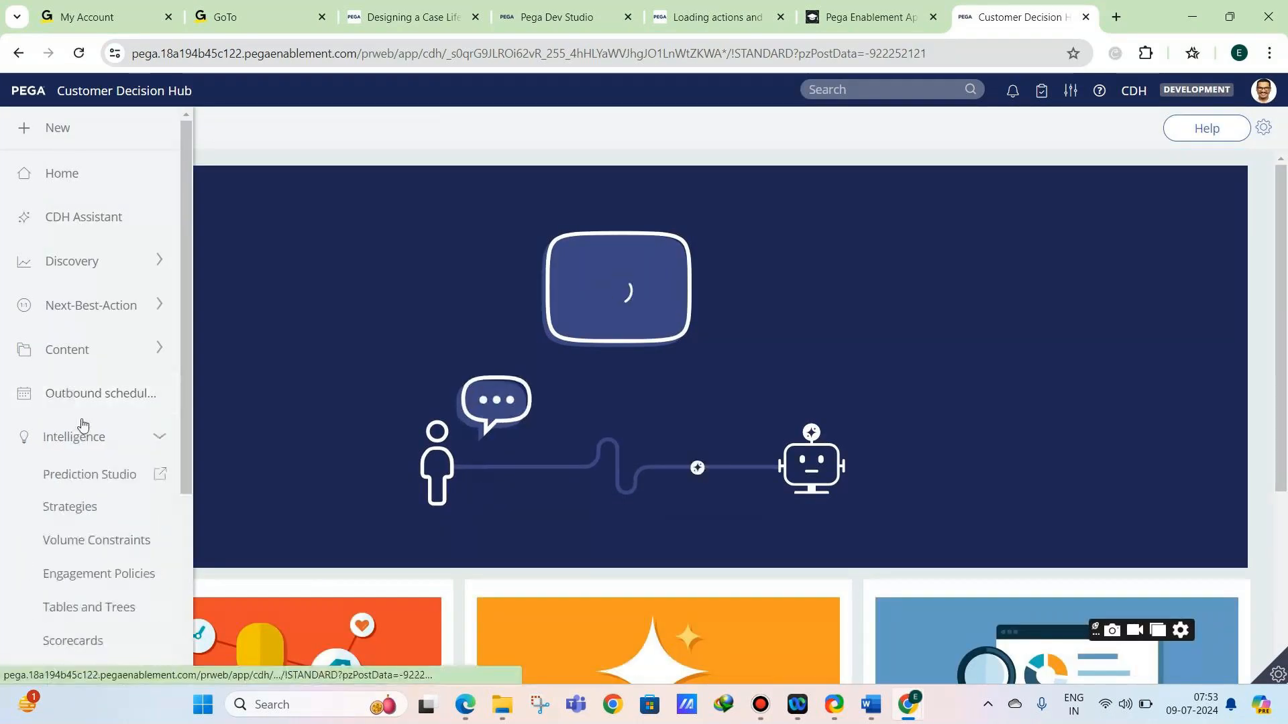
scroll(91, 369, "down", 1)
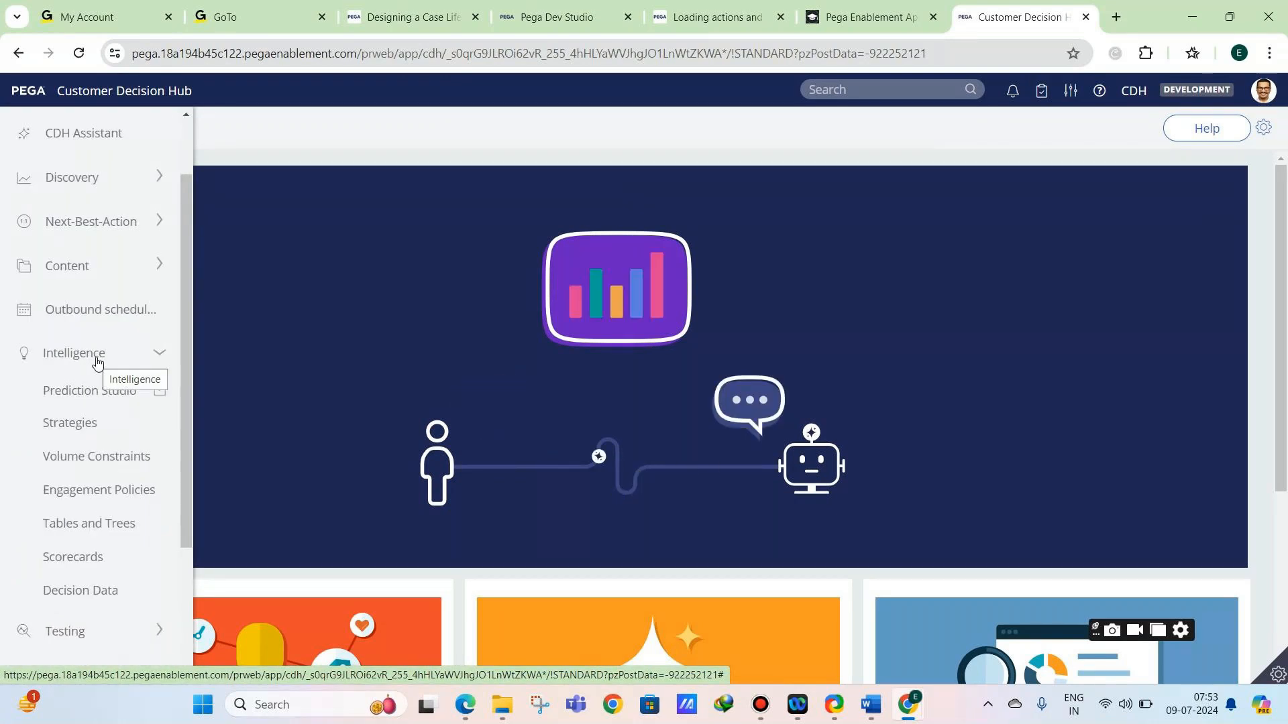
left_click(907, 705)
left_click(906, 628)
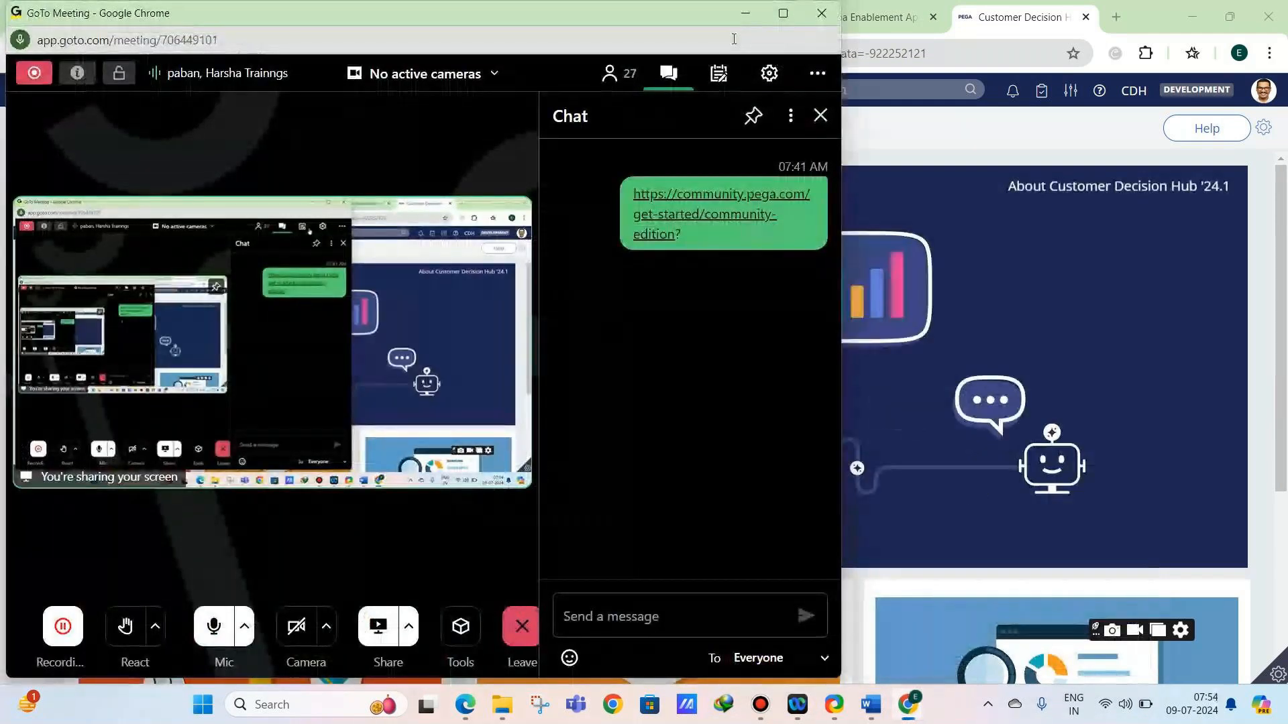
left_click(746, 15)
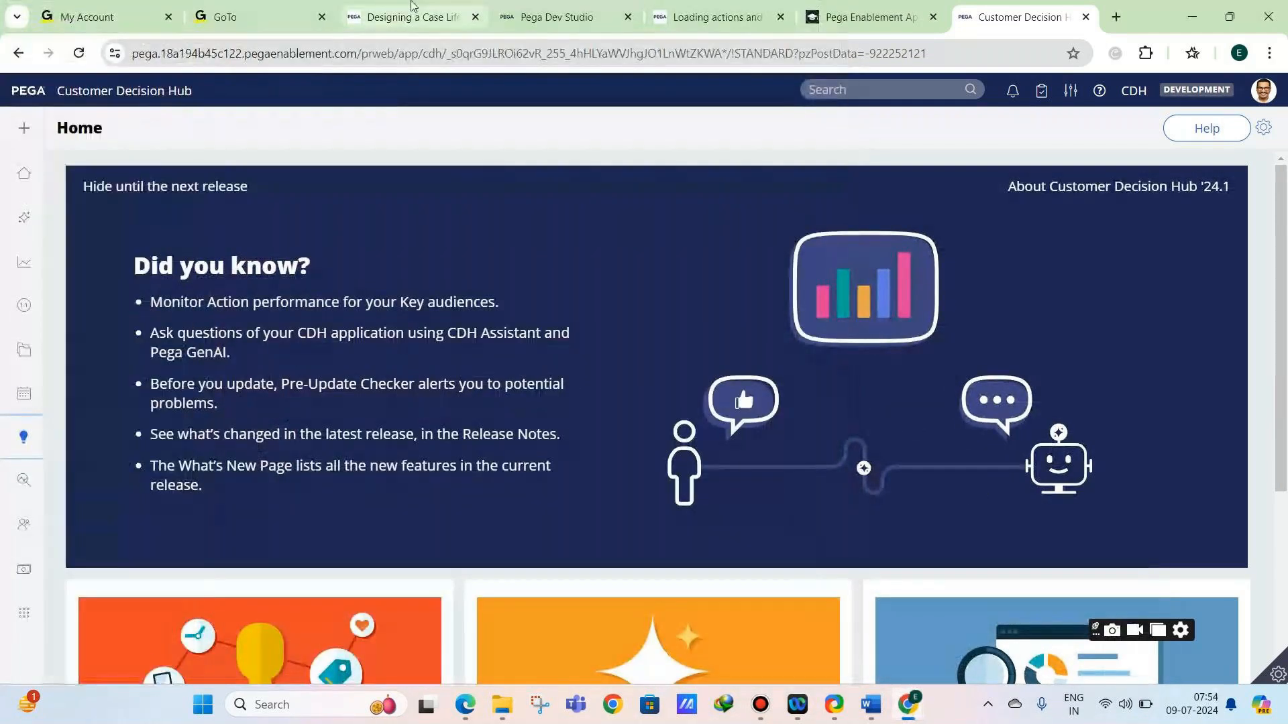
Collapse the Decision records in Dev Studio, then return to Customer Decision Hub and expand its Intelligence section.
left_click(559, 15)
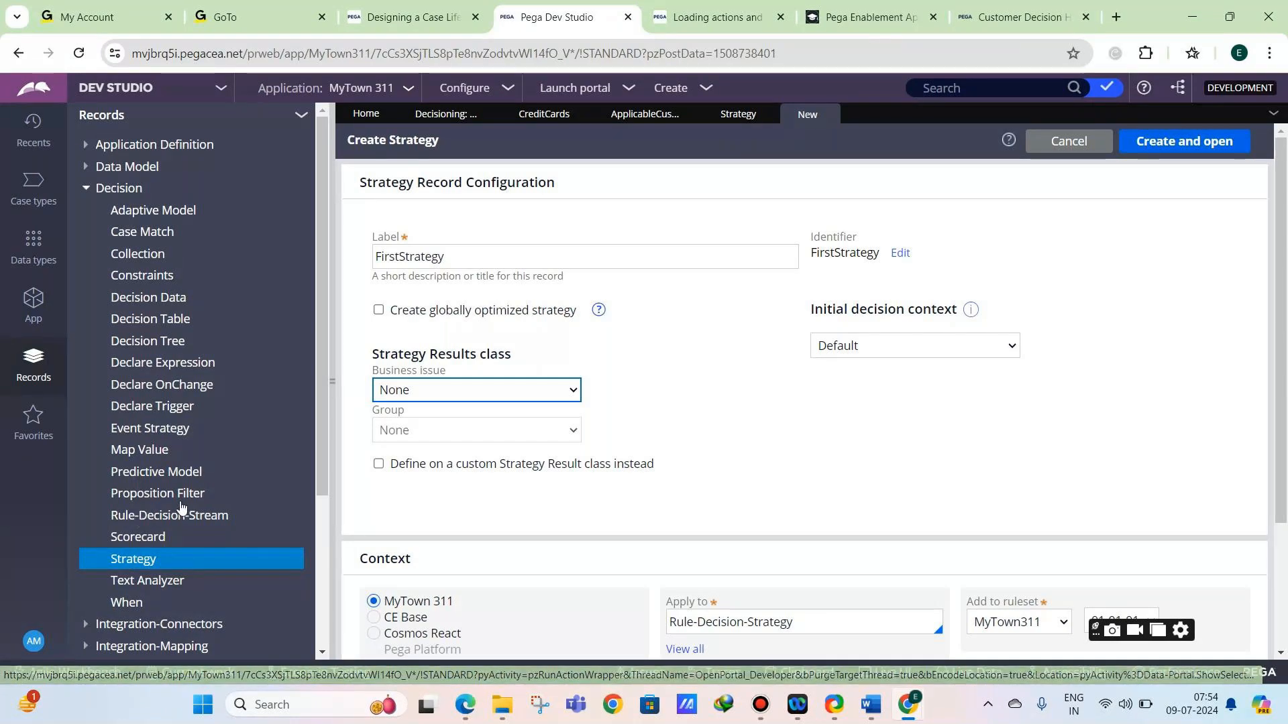
left_click(82, 190)
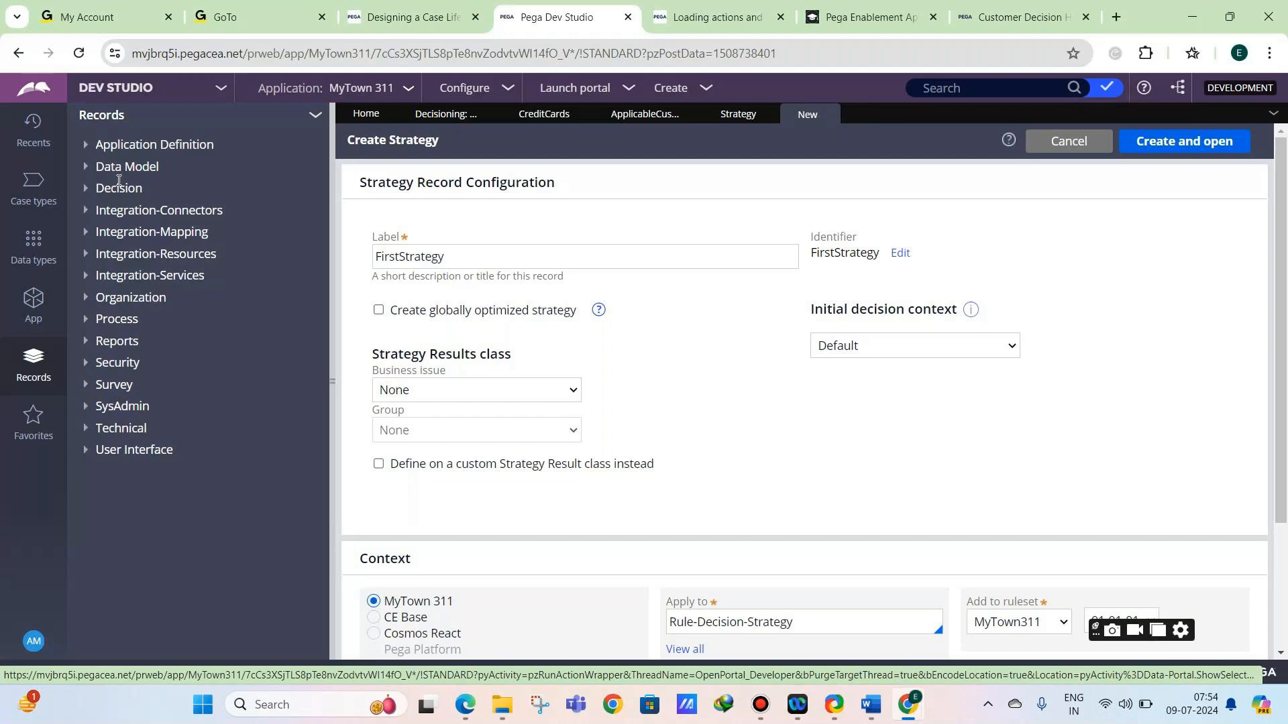
left_click(969, 21)
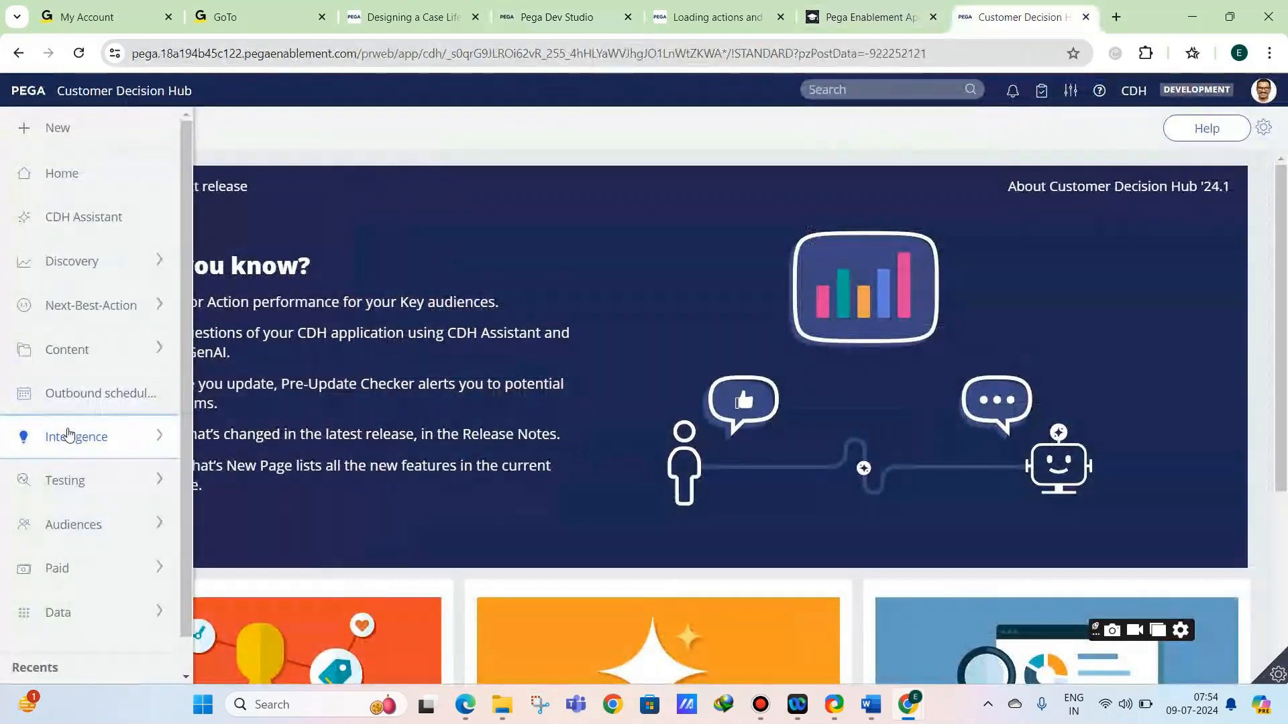
left_click(64, 436)
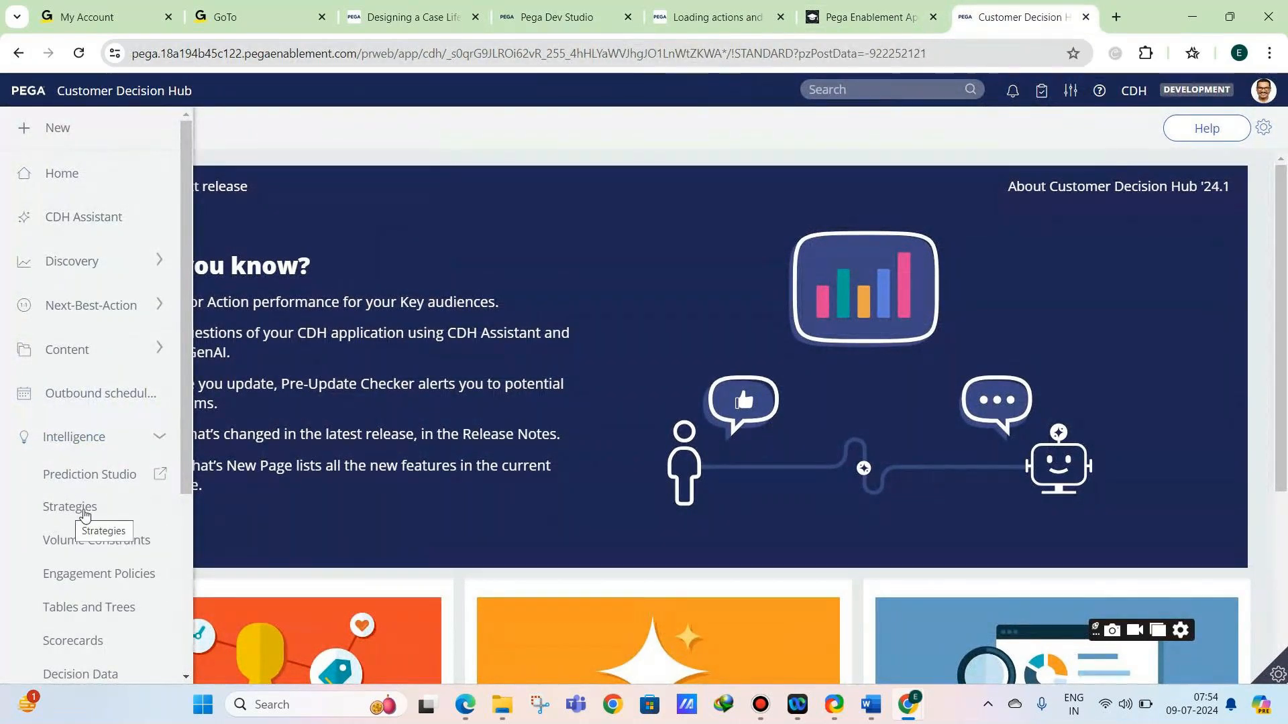
Check the GoTo Meeting window, then open the Strategies page in Customer Decision Hub.
mouse_move(908, 704)
left_click(906, 660)
left_click(743, 14)
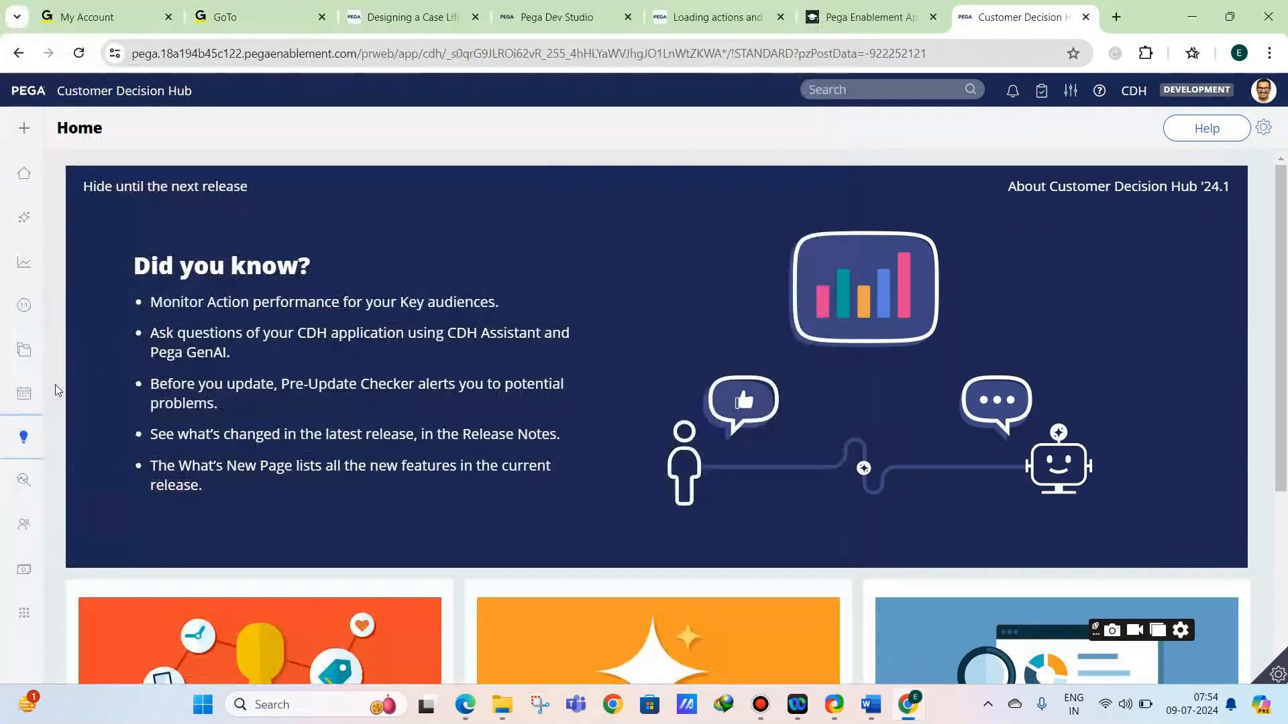
mouse_move(42, 431)
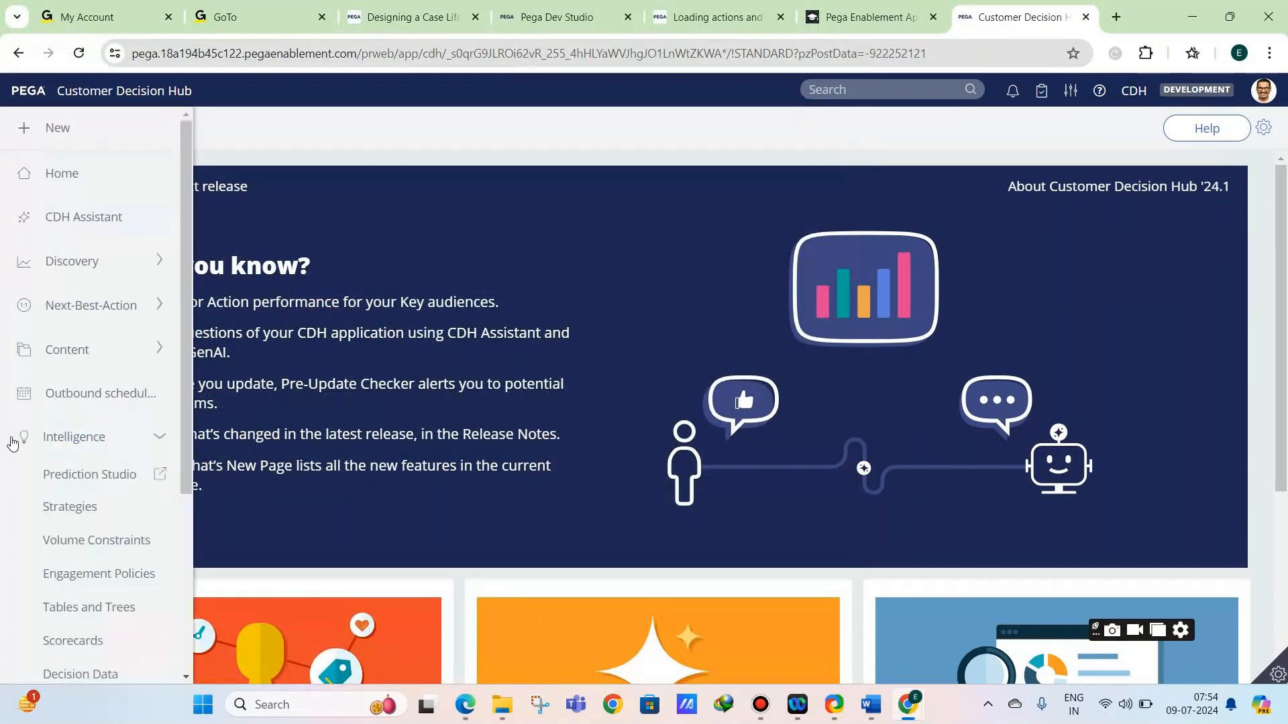
left_click(69, 510)
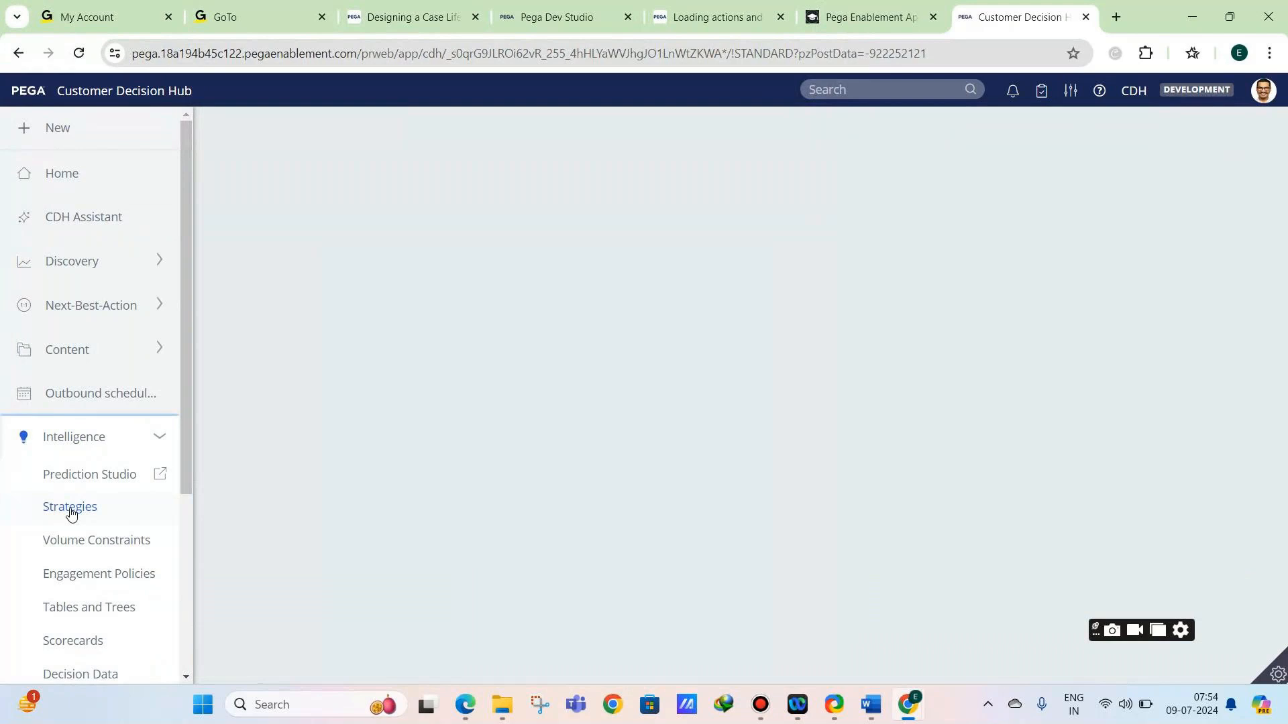
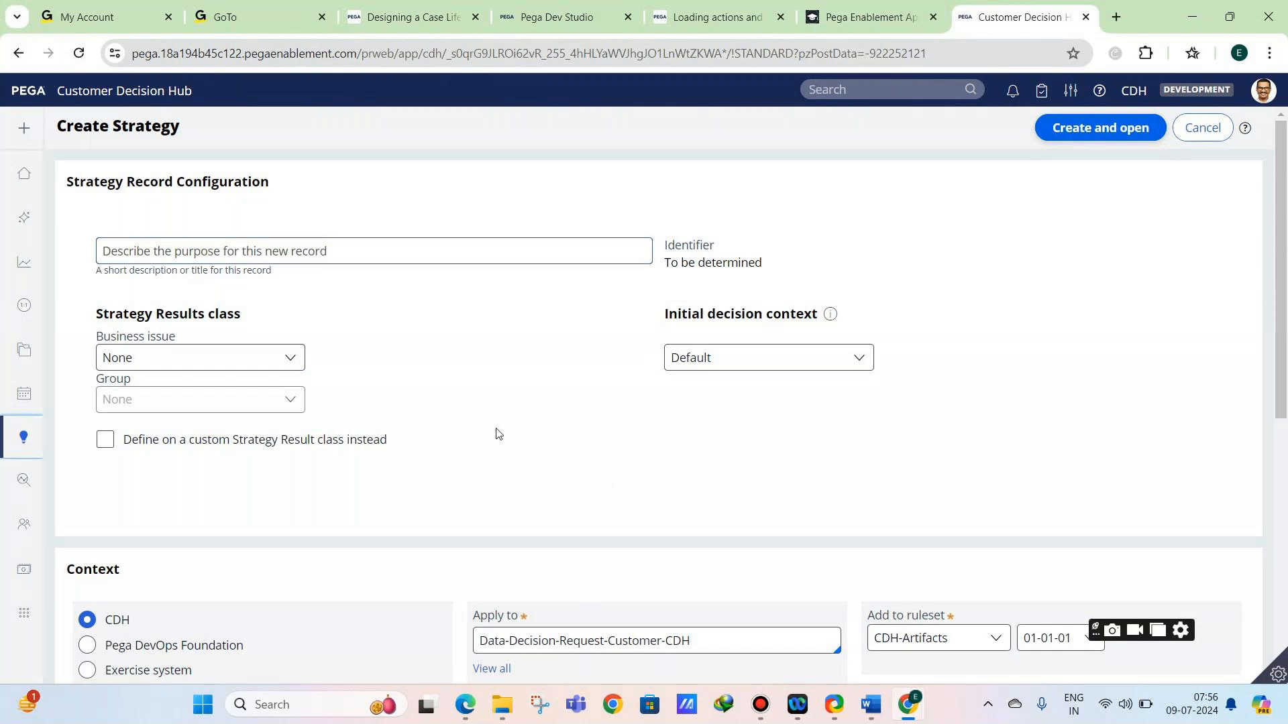
Review the context settings of the new strategy form and label the strategy DemoStrategy.
scroll(509, 429, "down", 3)
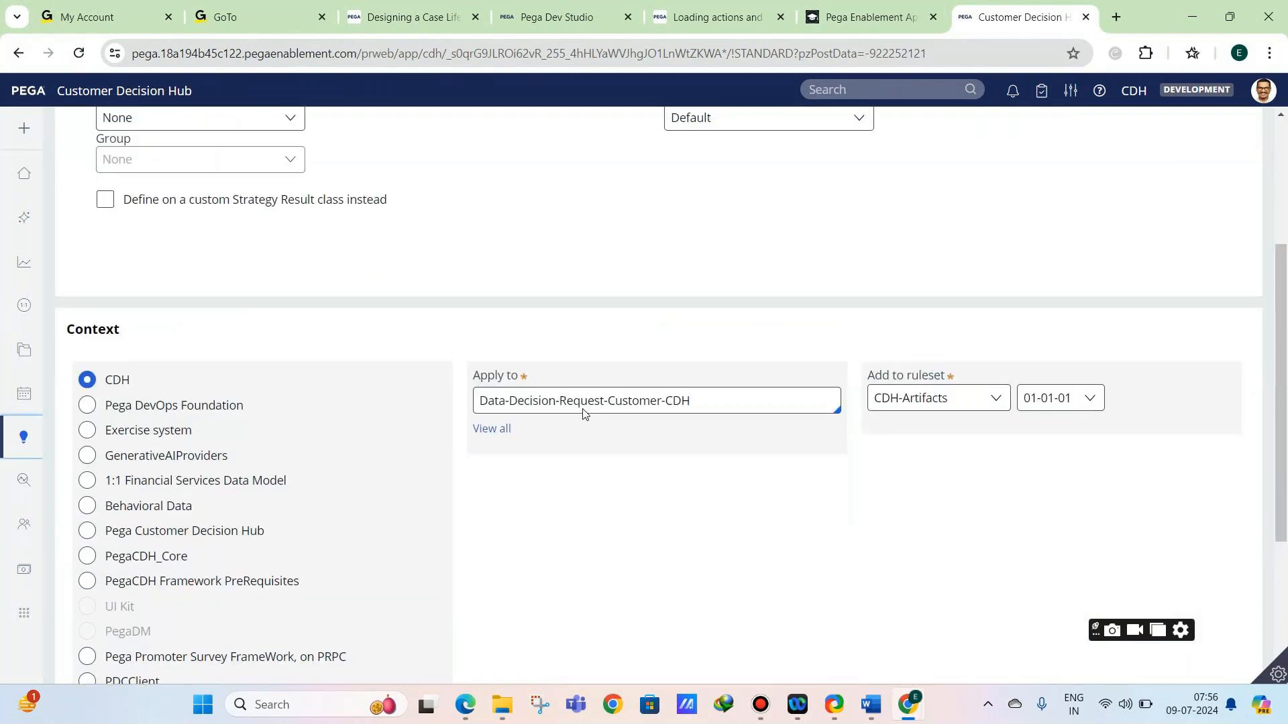
scroll(577, 426, "up", 2)
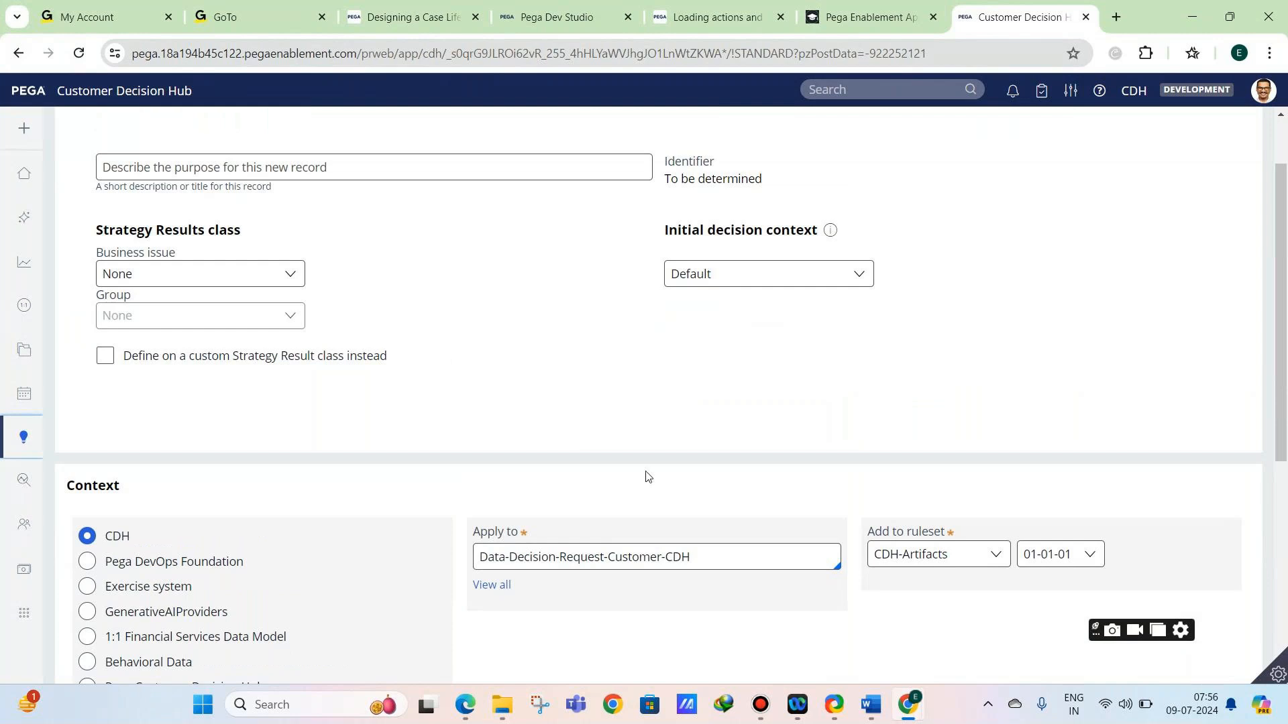
scroll(672, 447, "up", 1)
scroll(673, 448, "up", 1)
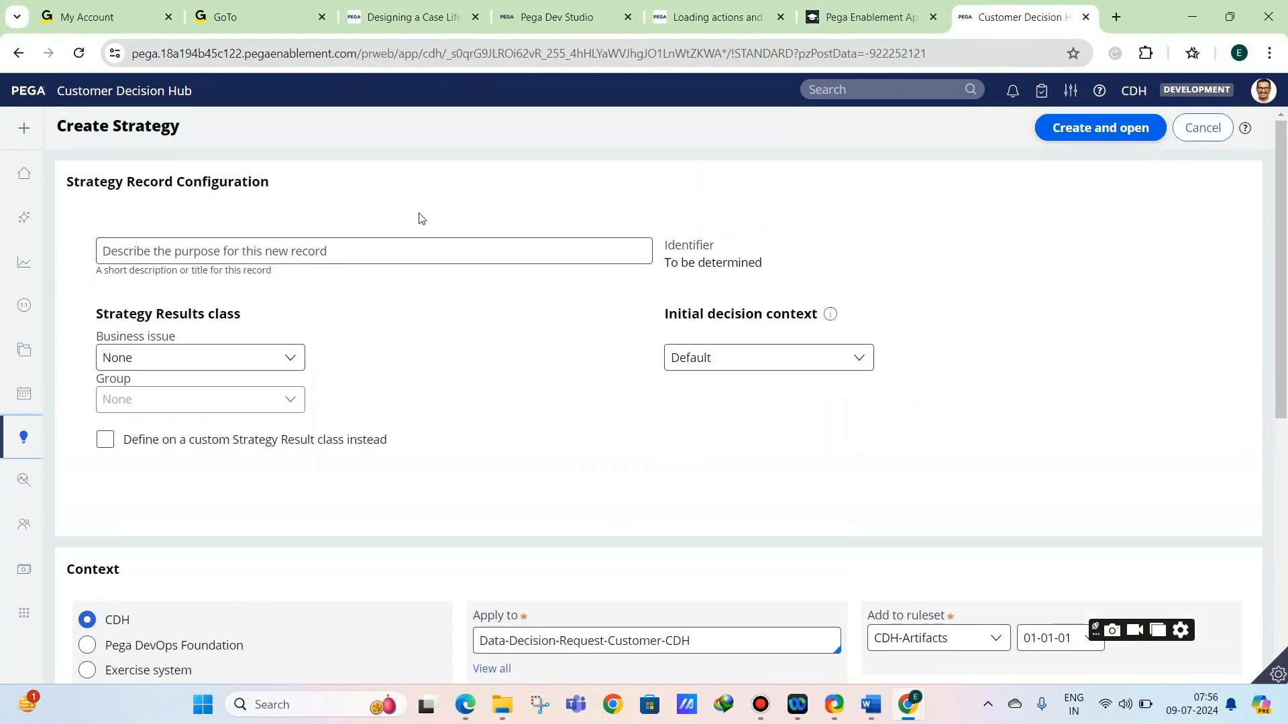
left_click(422, 242)
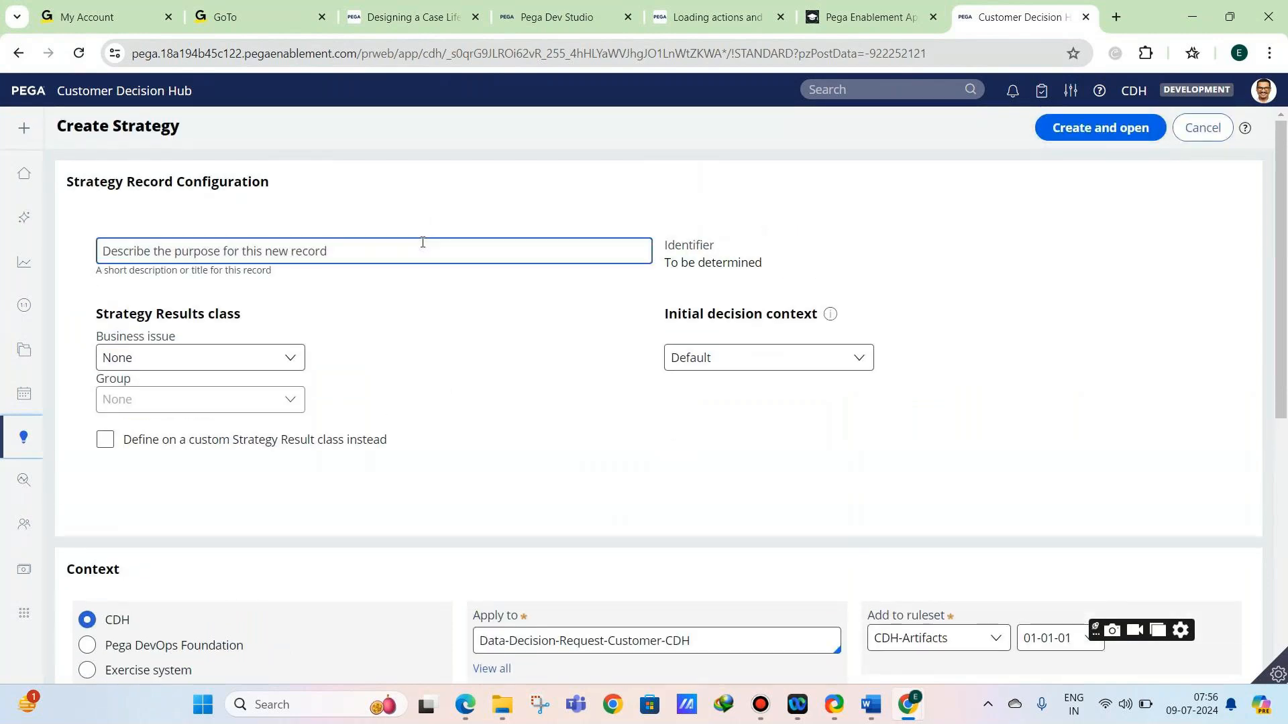
type("Firs")
key("BackSpace")
key("BackSpace")
key("BackSpace")
key("BackSpace")
type("Demo")
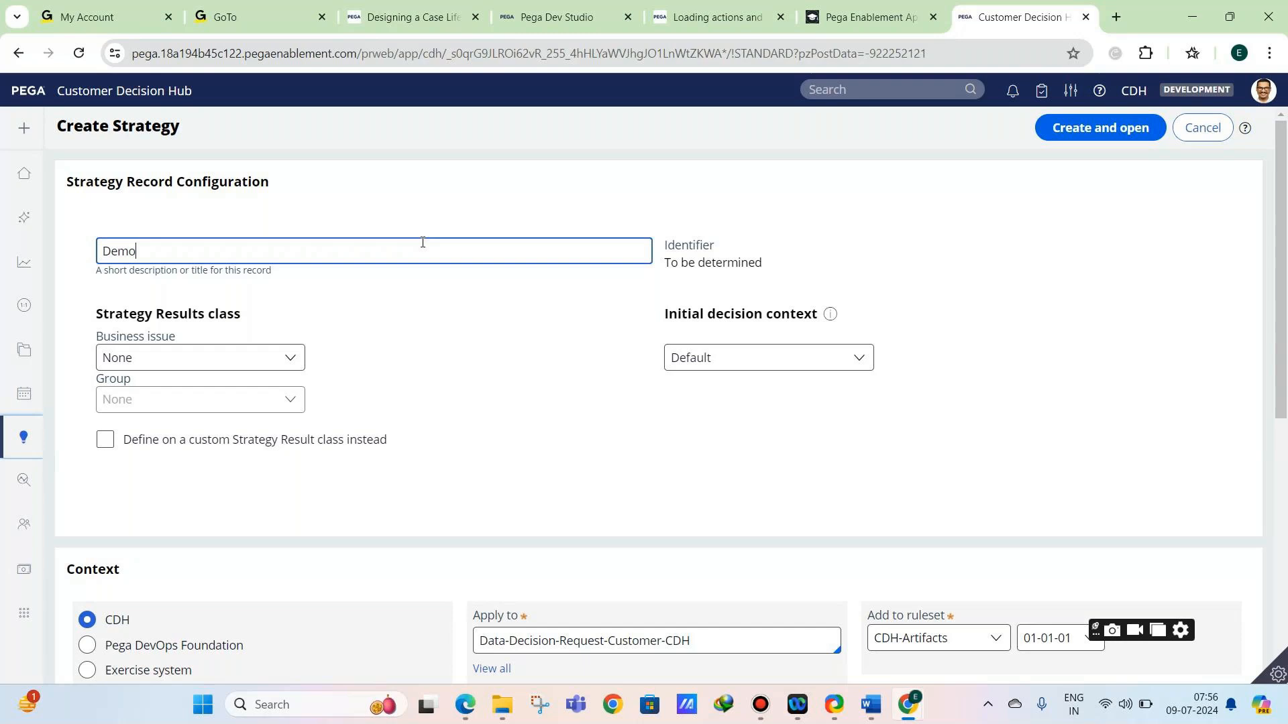
type("Strategy")
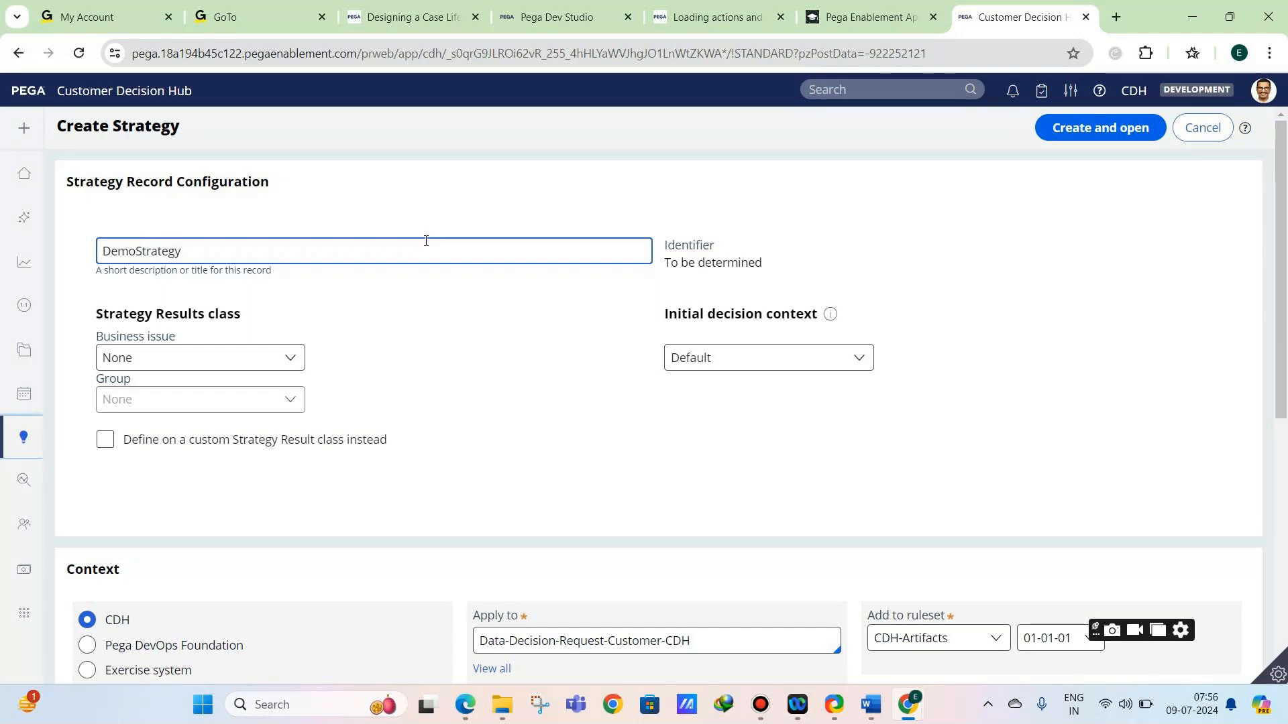
Change the class the strategy applies to to UBank-CDH-Data-Customer.
scroll(424, 241, "down", 1)
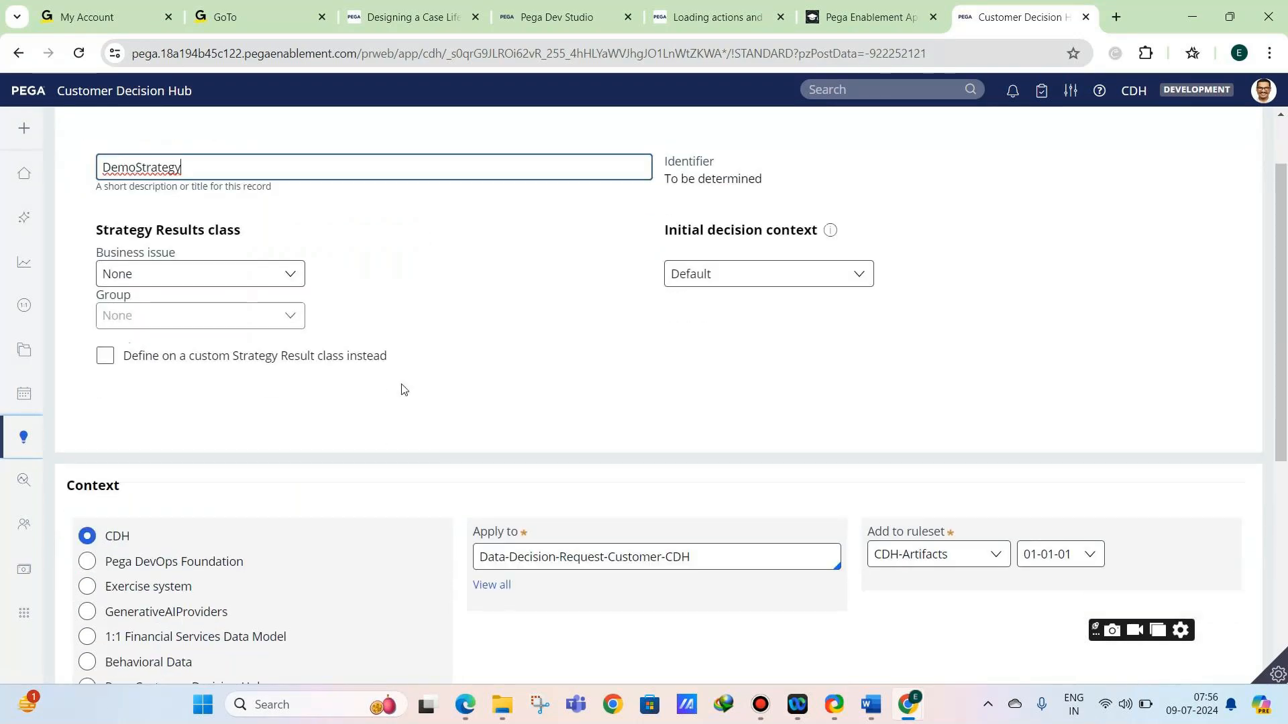
left_click(606, 555)
triple_click(611, 569)
key("BackSpace")
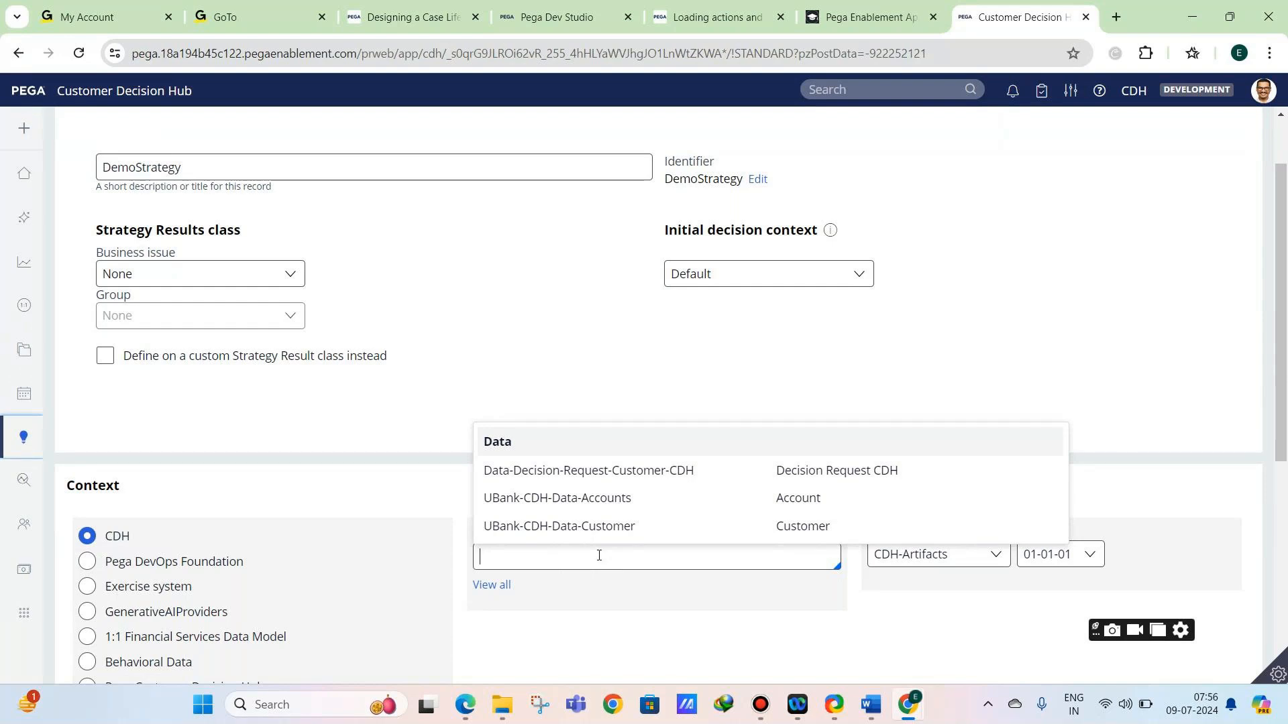
left_click(567, 529)
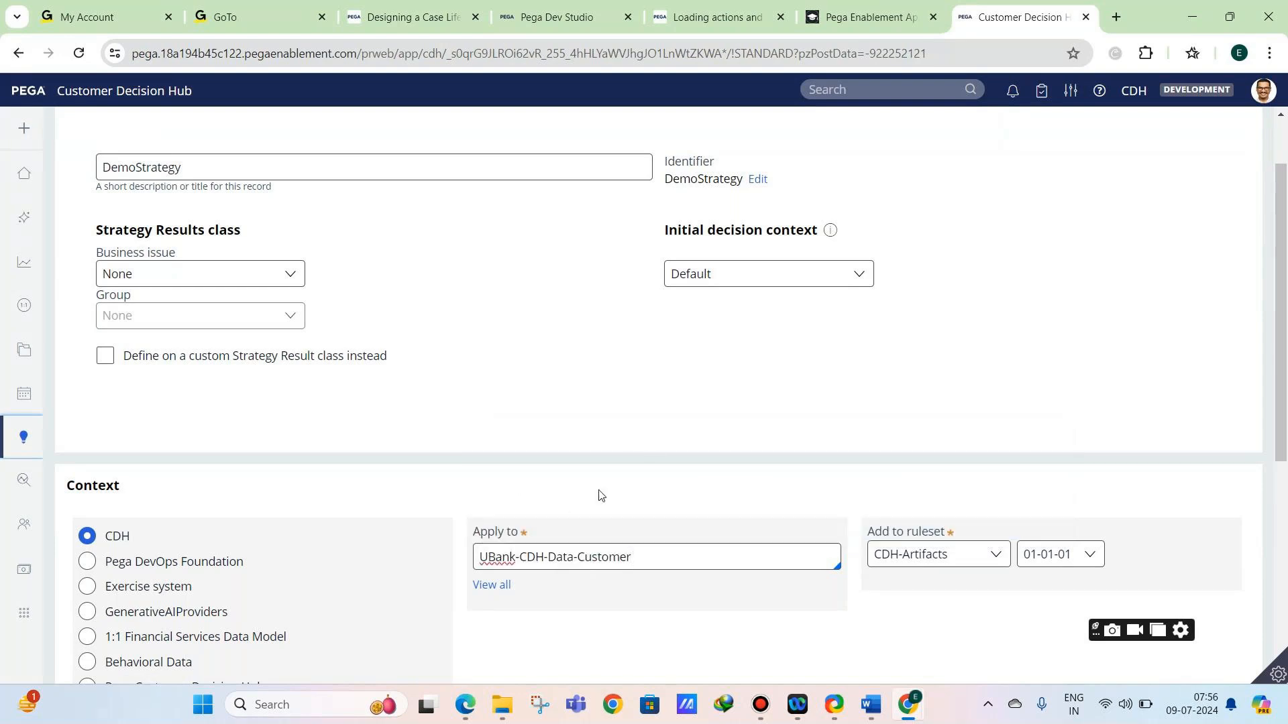
Set DemoStrategy's business issue to Grow and its group to Credit cards, and create and open the strategy.
scroll(538, 497, "up", 3)
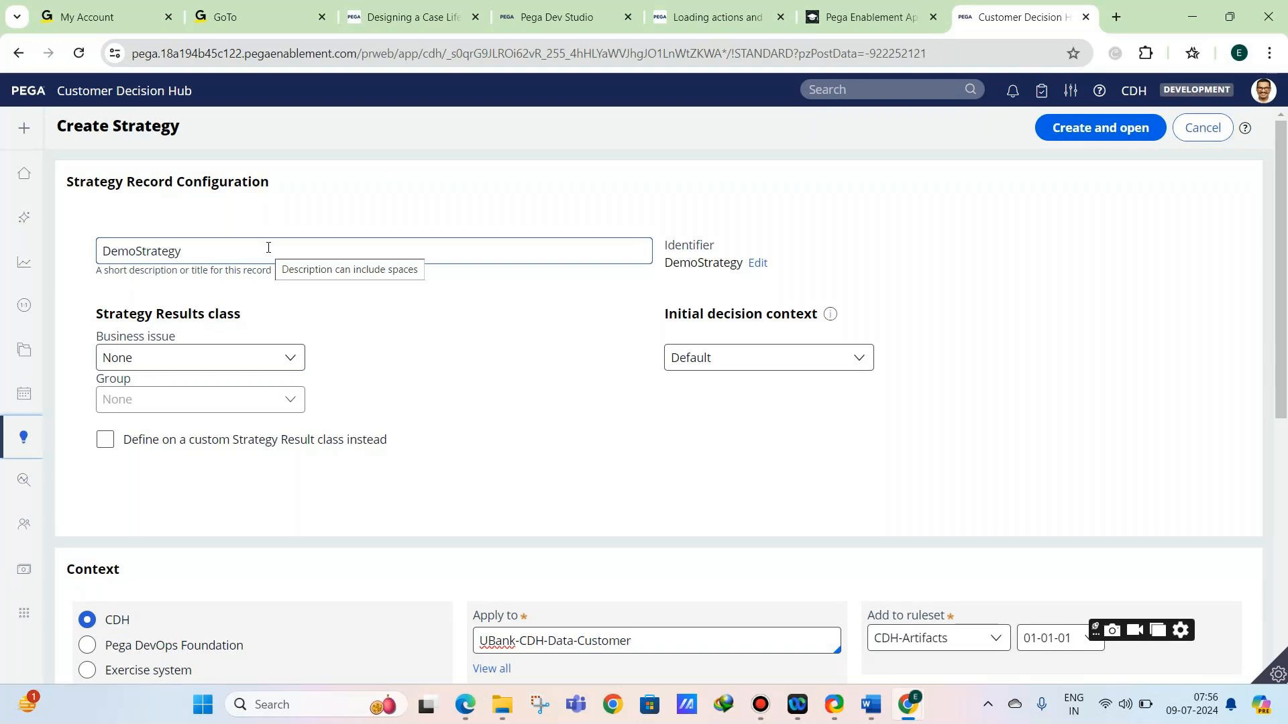
left_click(155, 362)
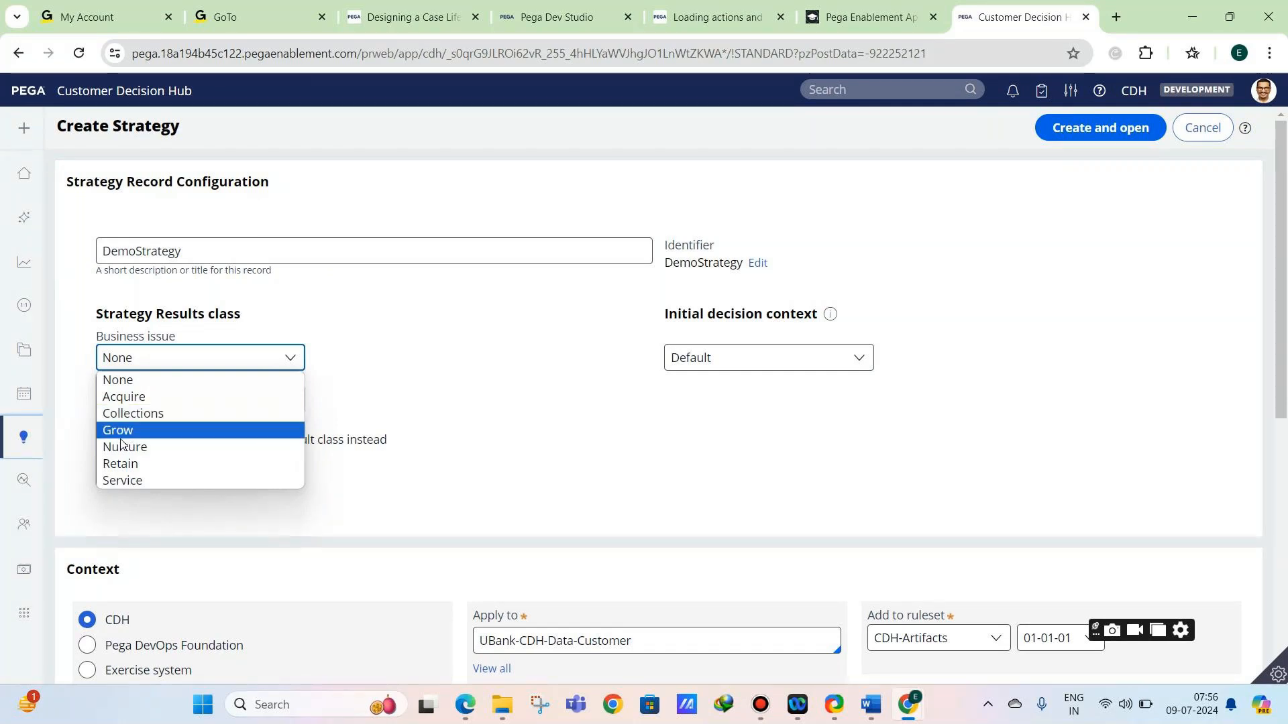
left_click(366, 386)
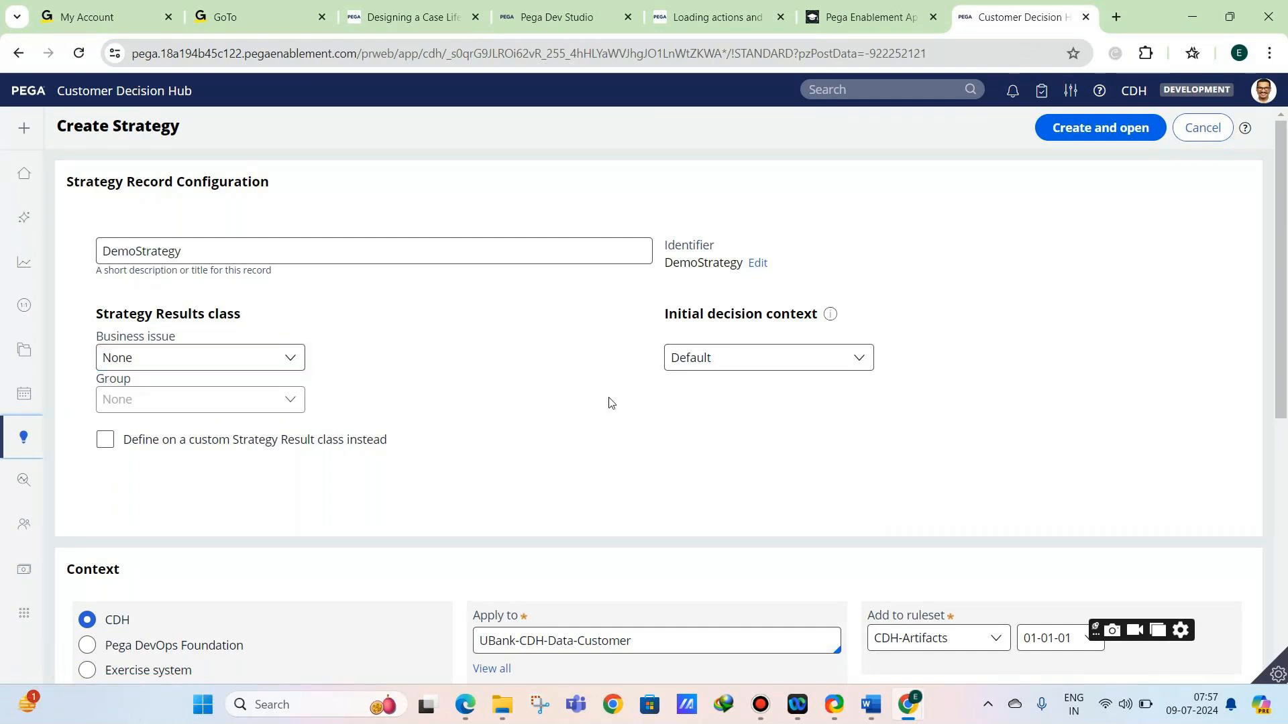
left_click(171, 360)
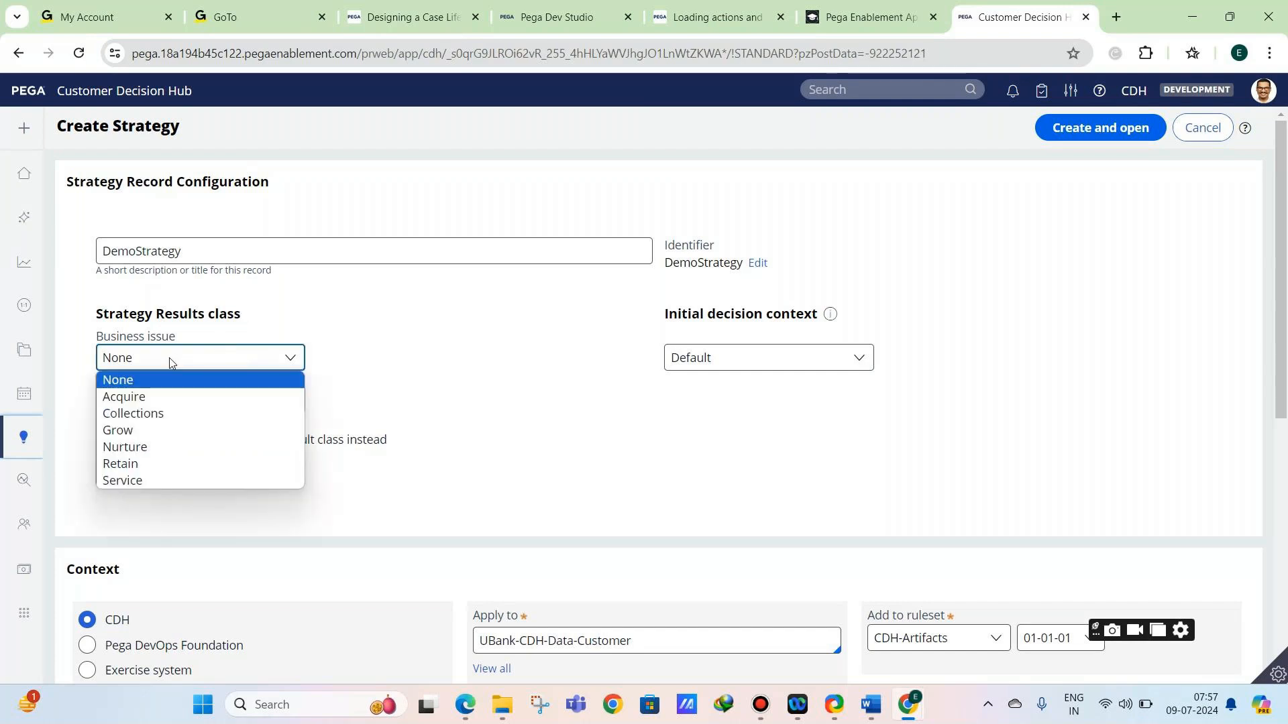
left_click(150, 430)
left_click(153, 400)
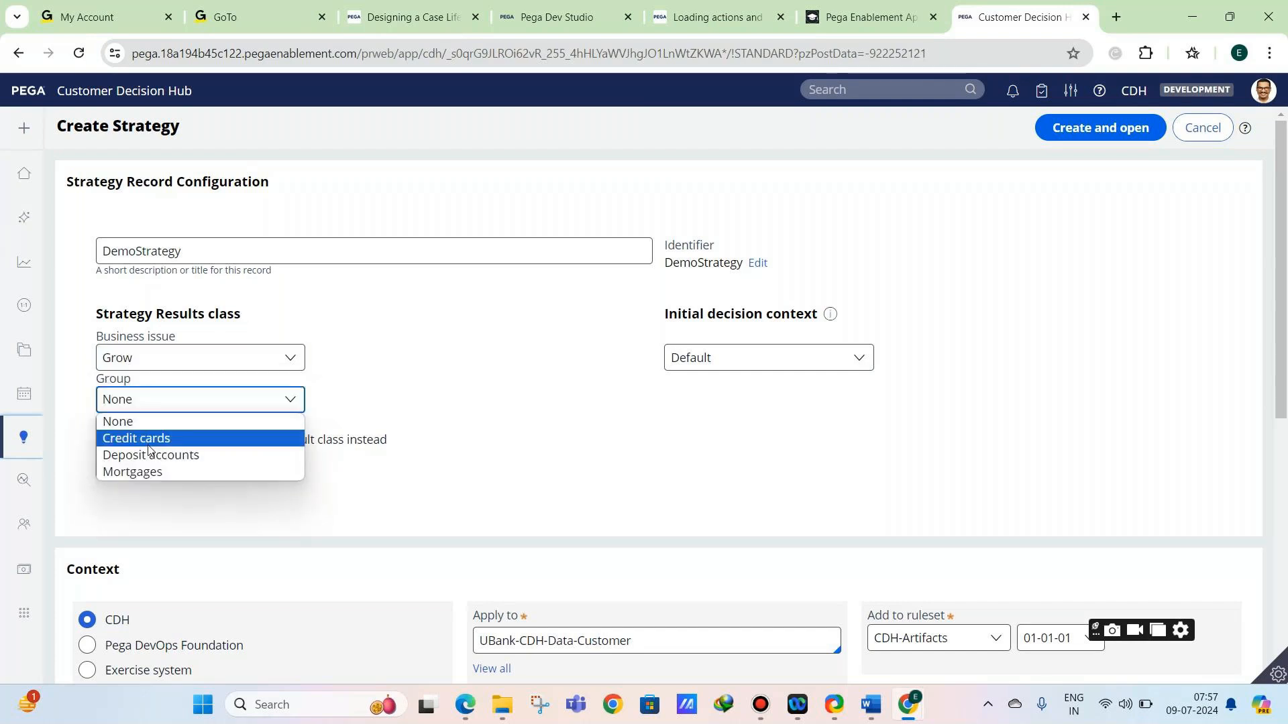
left_click(148, 446)
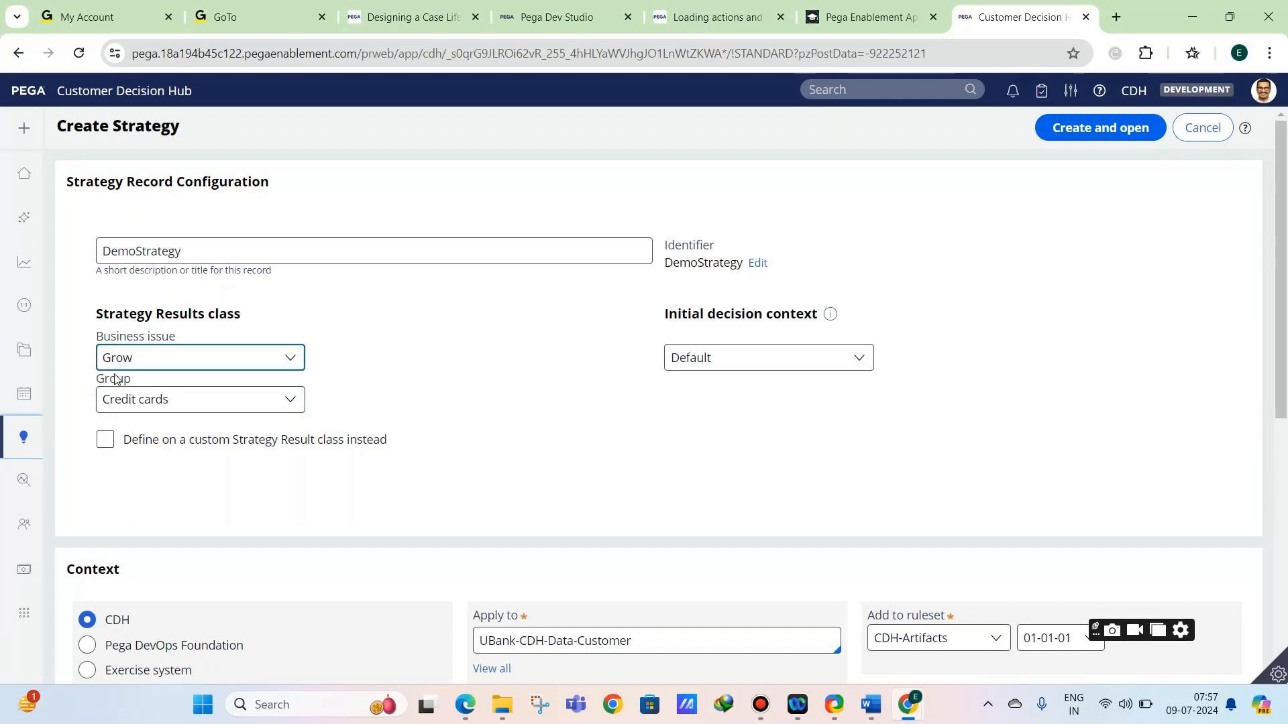
left_click(1058, 129)
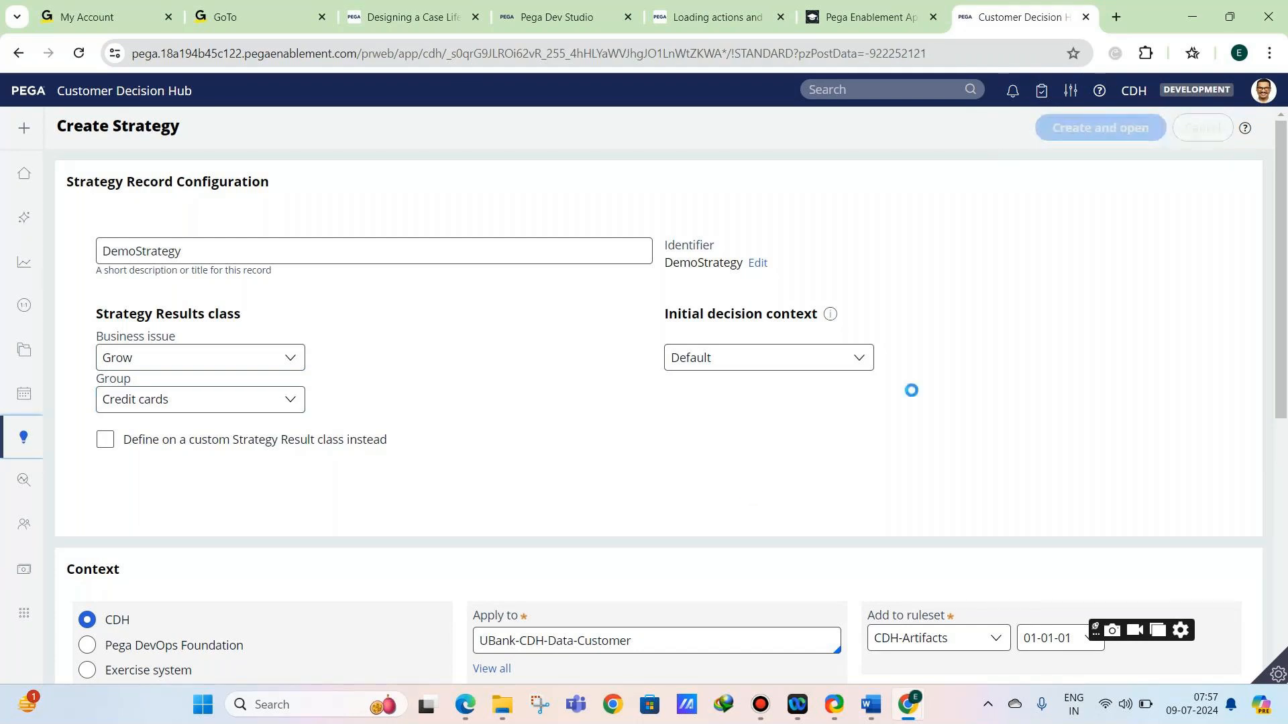
Check the GoTo Meeting window and minimize it to return to Customer Decision Hub.
mouse_move(914, 703)
left_click(905, 622)
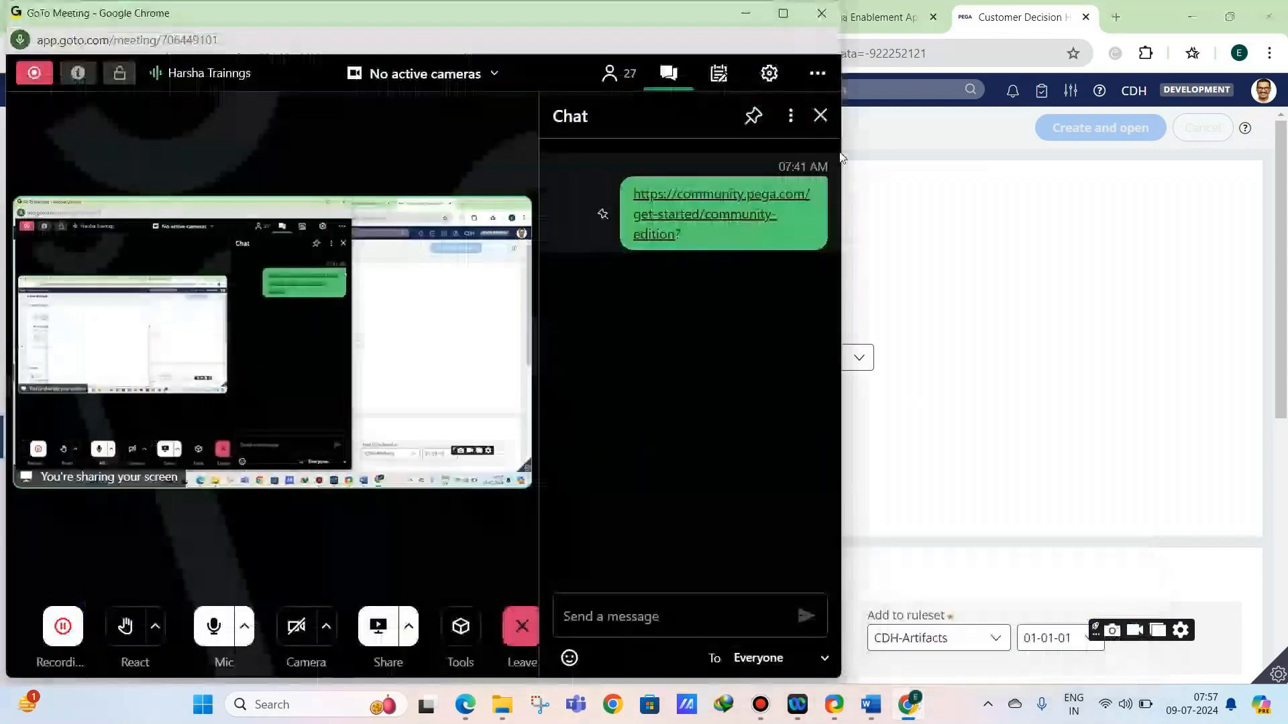
left_click(744, 16)
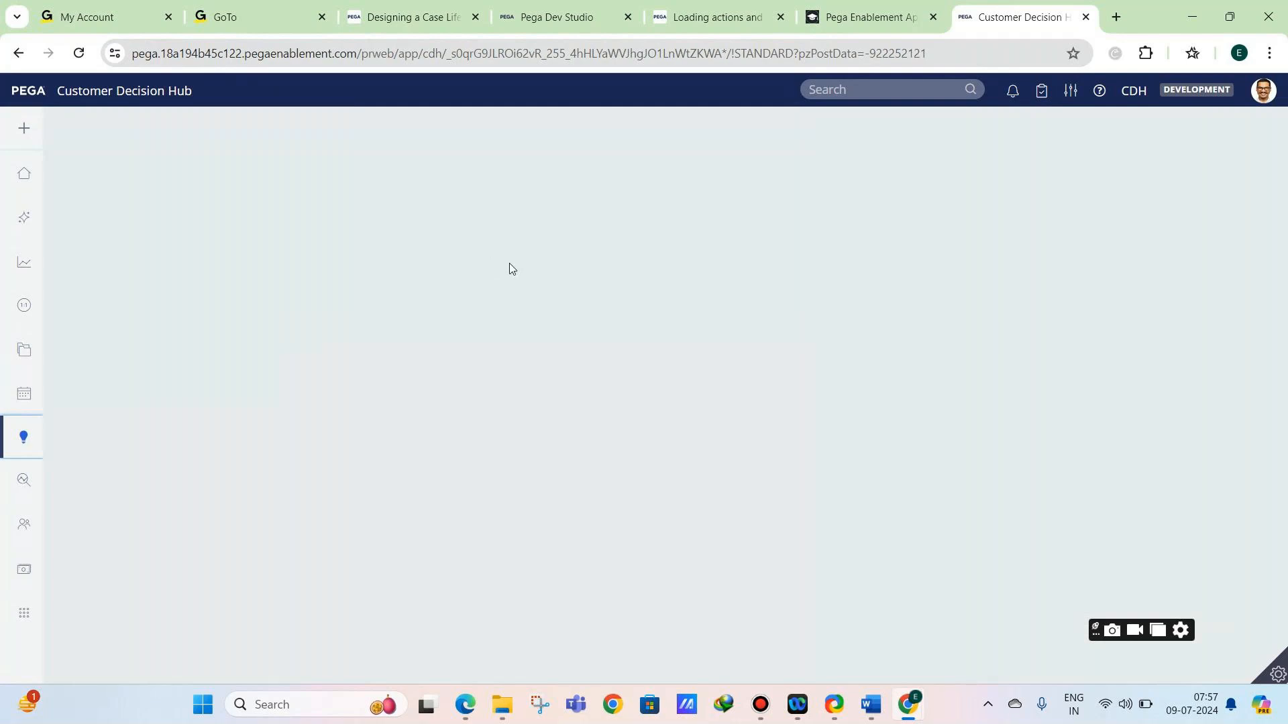
In Dev Studio, set FirstStrategy's business issue to Sales and choose its group, then return to Customer Decision Hub.
left_click(581, 19)
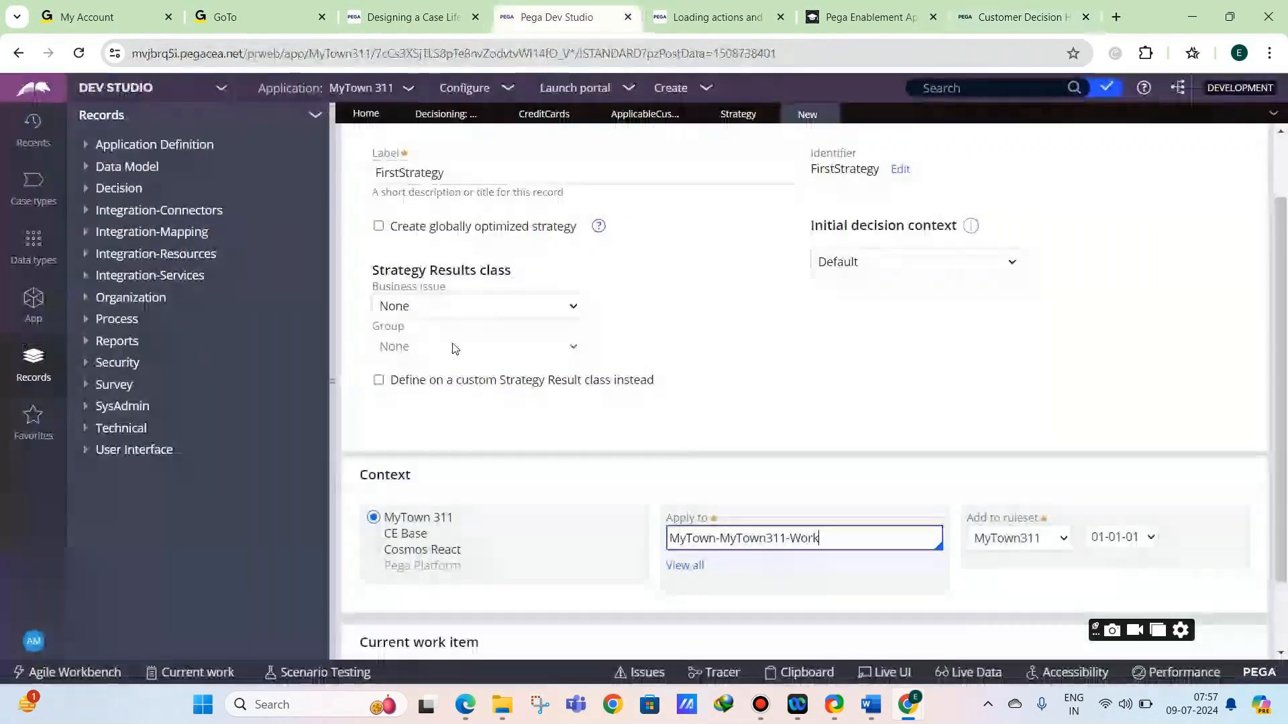
left_click(1013, 17)
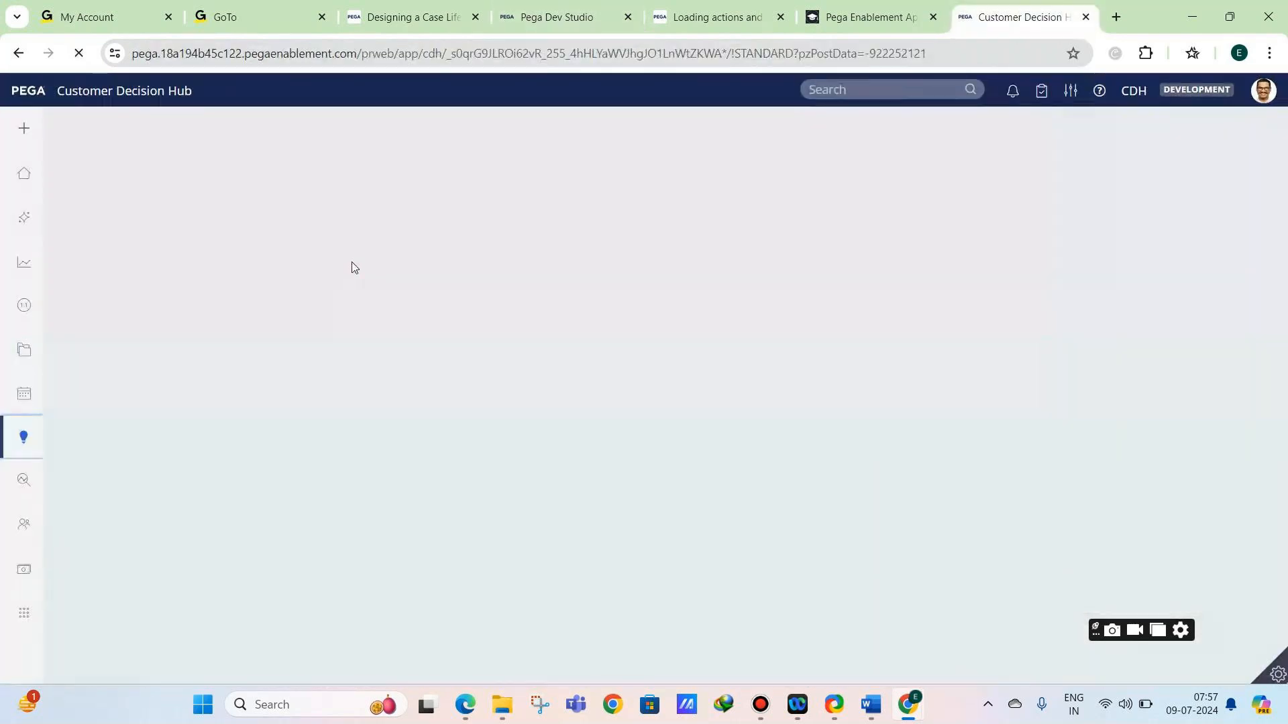
left_click(536, 19)
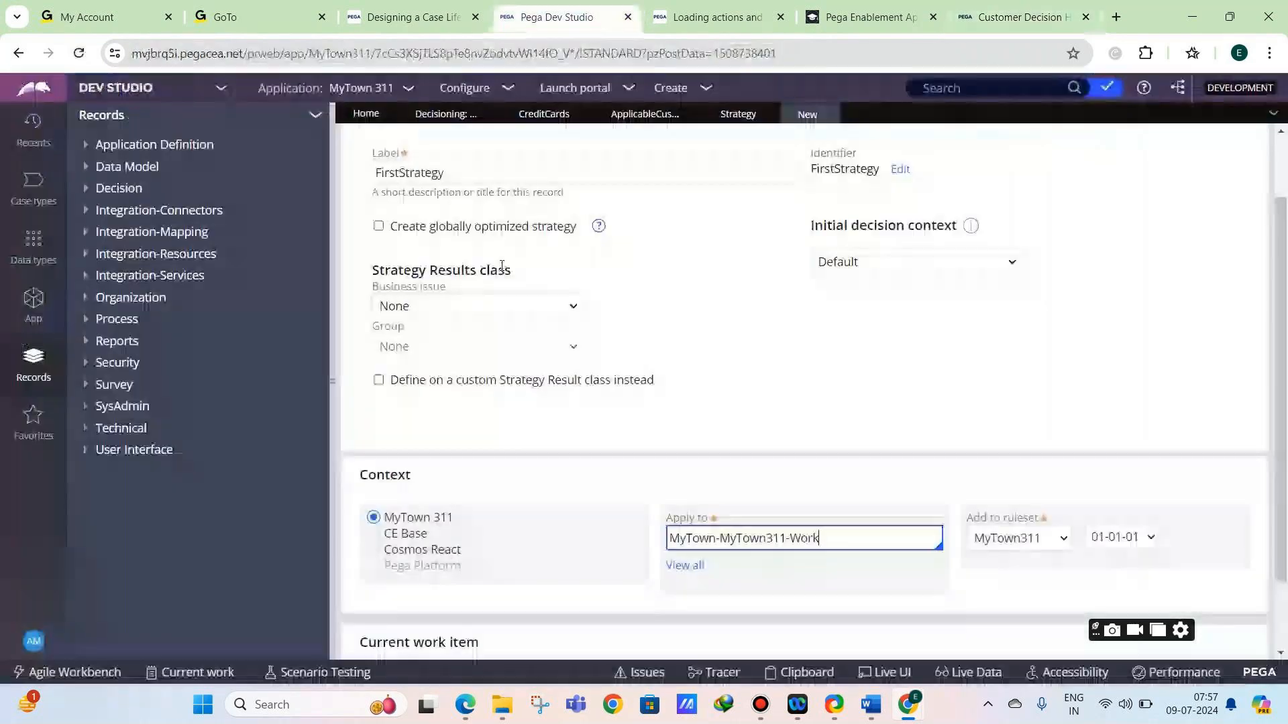
left_click(464, 309)
left_click(433, 347)
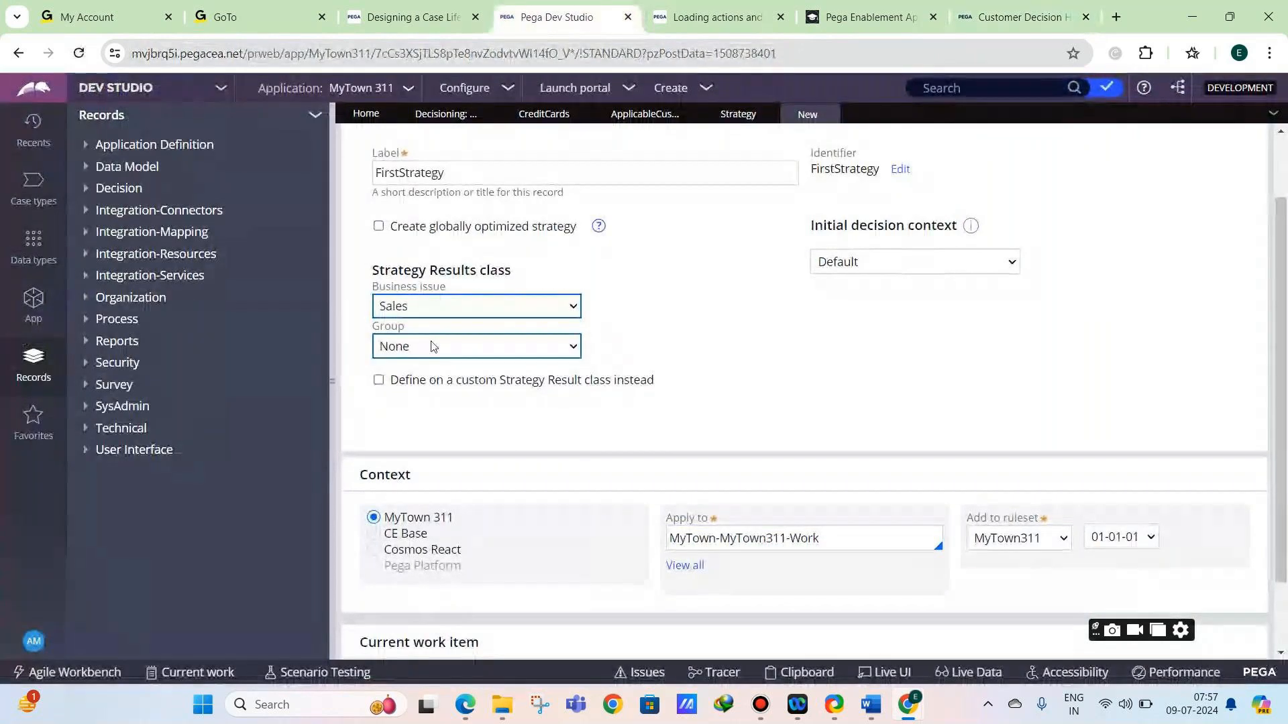
left_click(434, 348)
left_click(416, 381)
left_click(1066, 8)
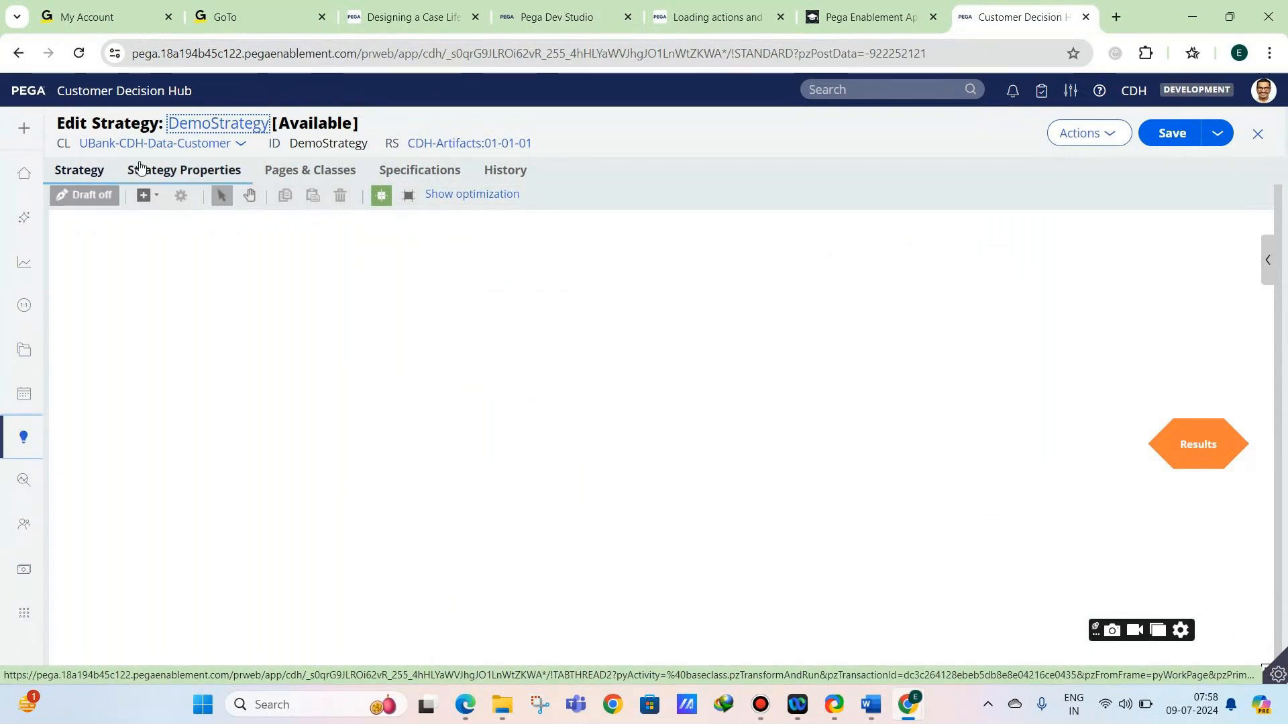
Add a Proposition data import component to the DemoStrategy canvas and place it opposite the Results component.
left_click(147, 195)
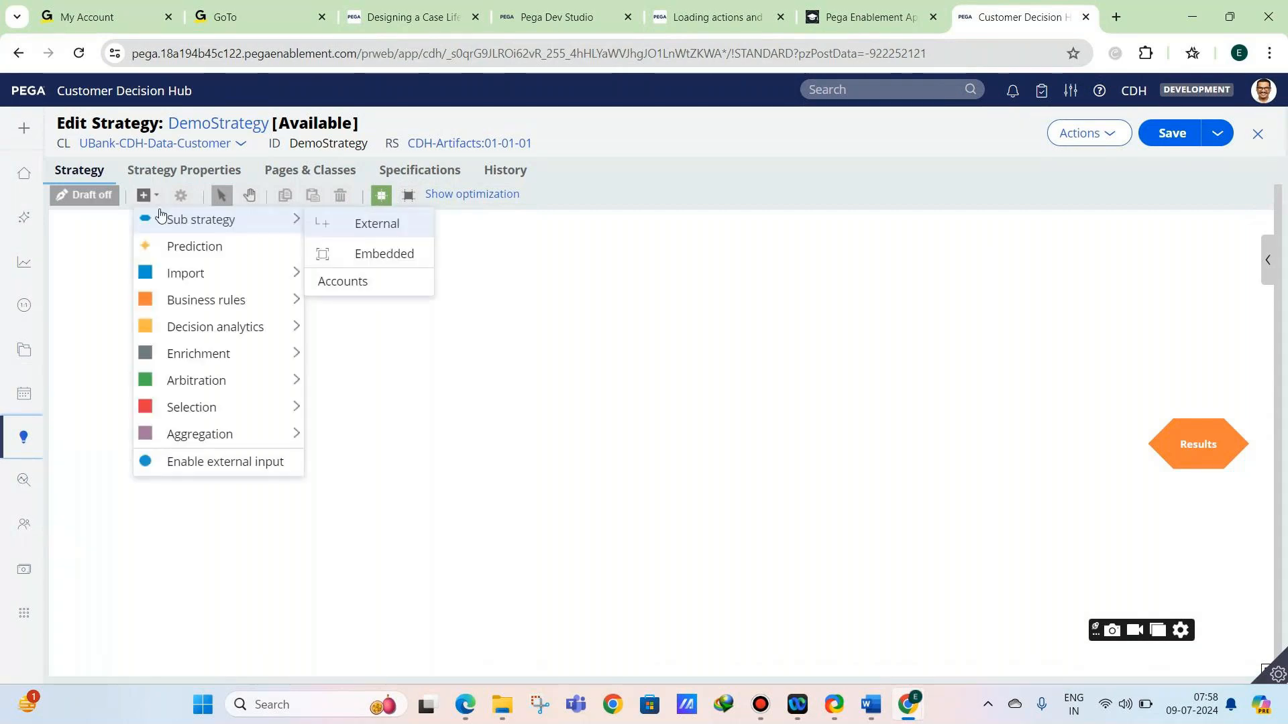
mouse_move(186, 273)
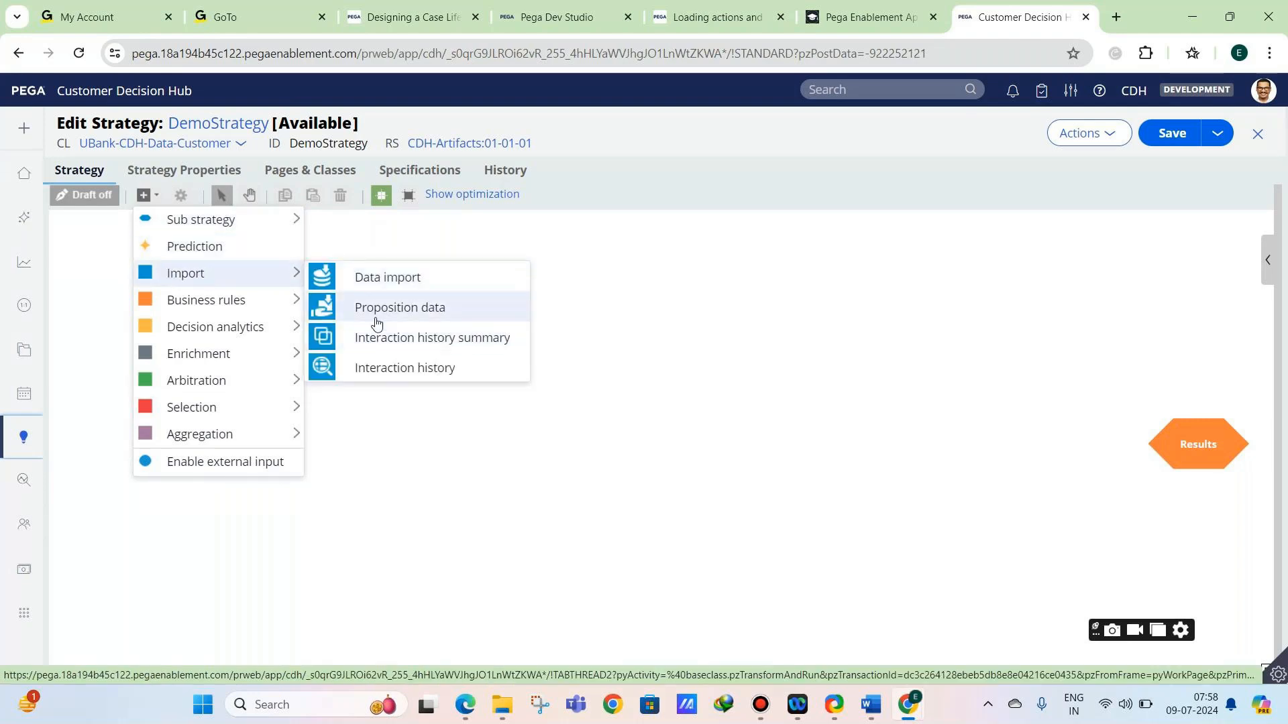
left_click(376, 318)
left_click(261, 401)
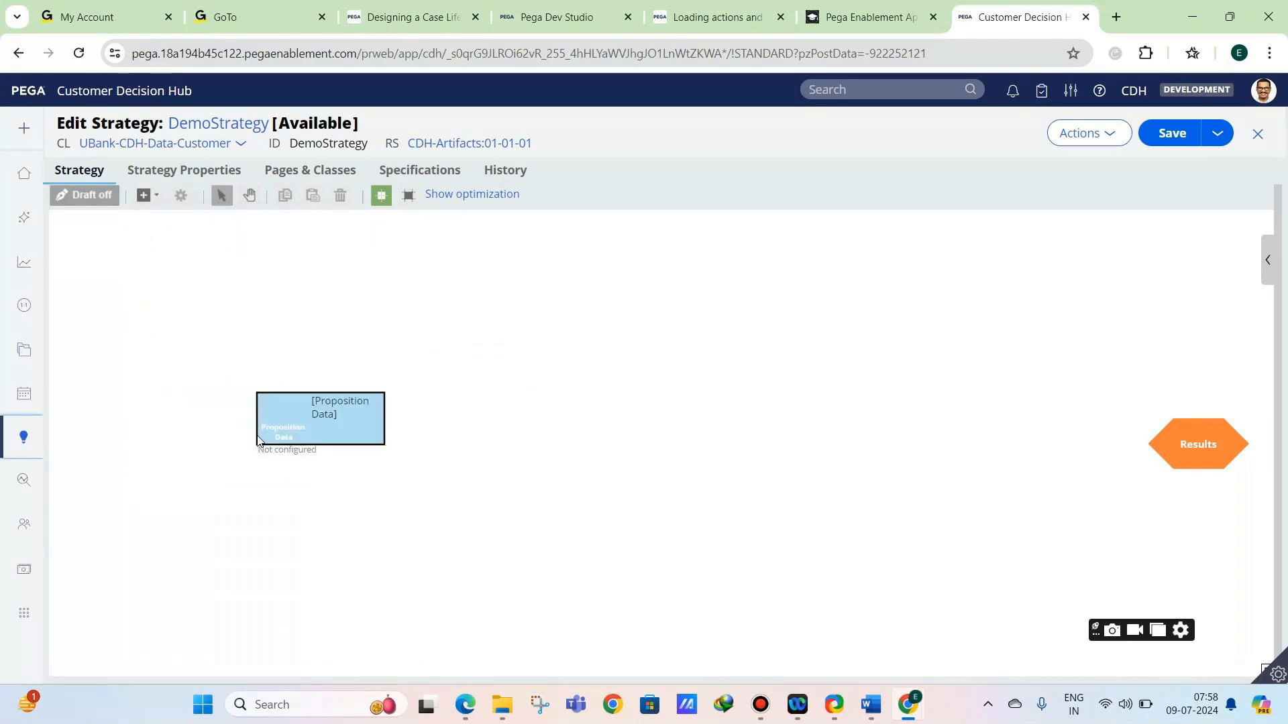
left_click_drag(279, 430, 198, 453)
Review the import settings in the Proposition Data component's properties and try importing only StandardCard, then cancel.
double_click(199, 442)
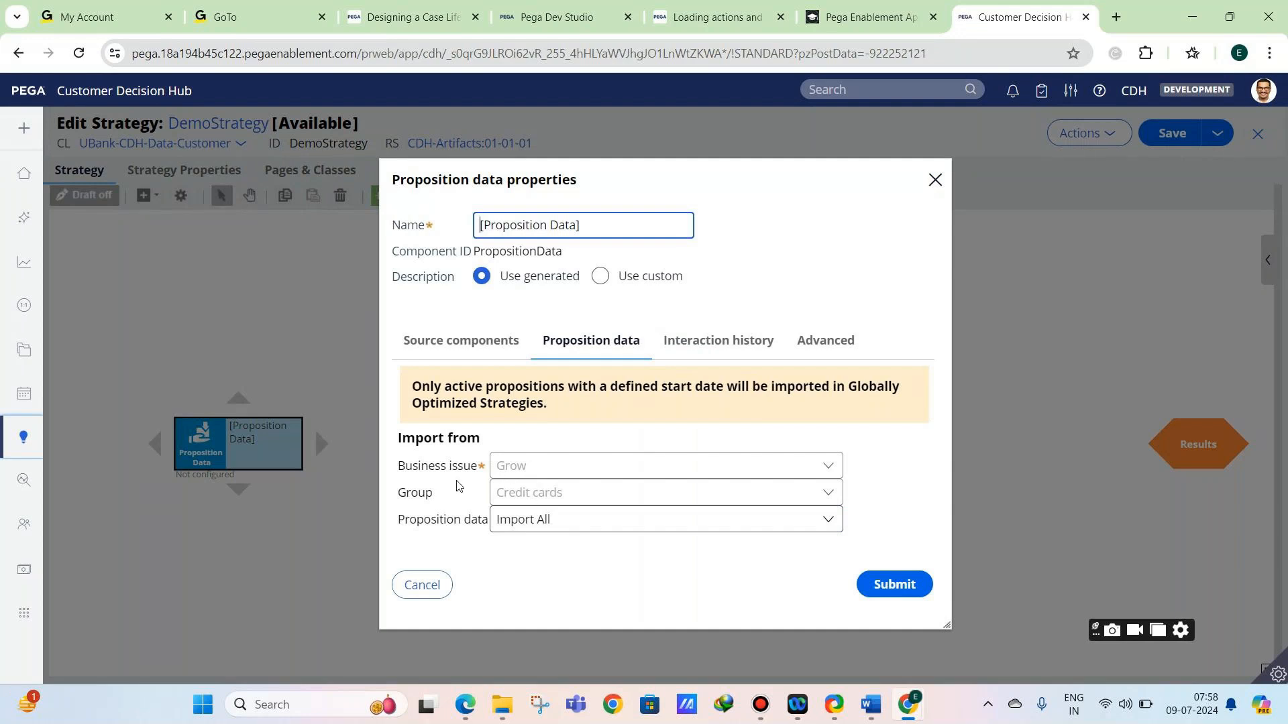
left_click_drag(420, 466, 470, 467)
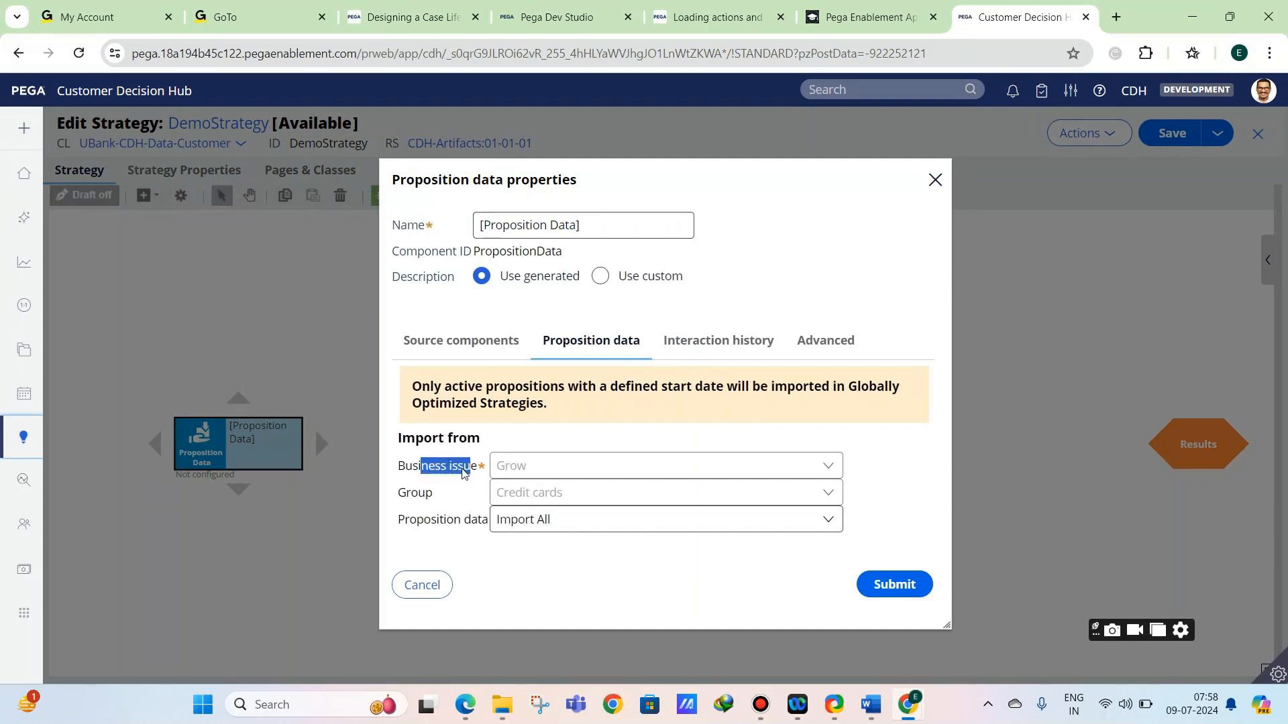
left_click_drag(406, 493, 434, 493)
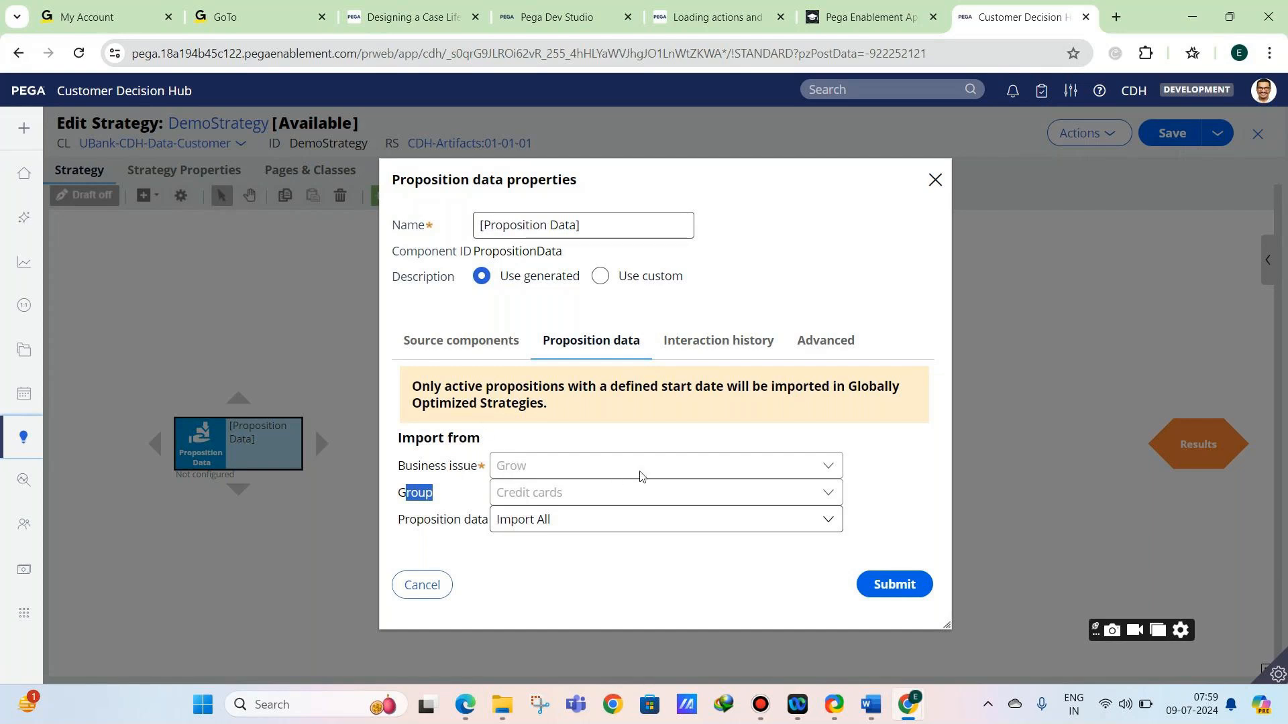
left_click(457, 485)
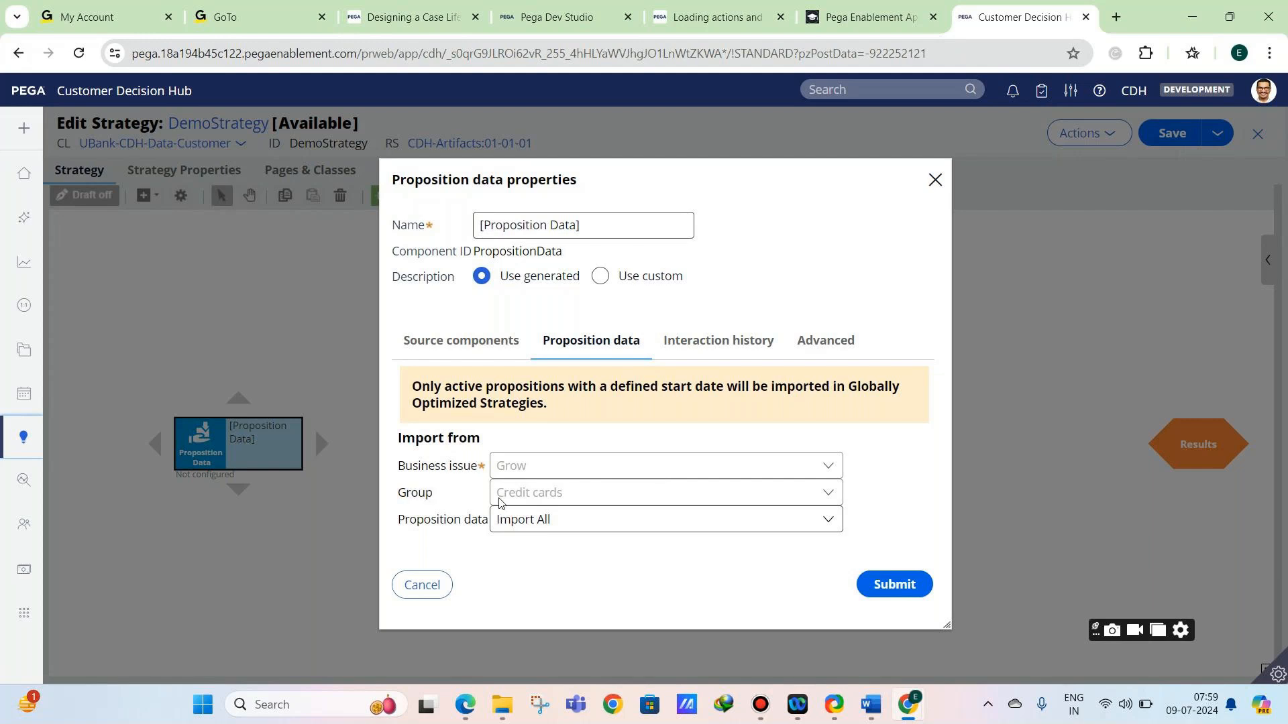
left_click(518, 521)
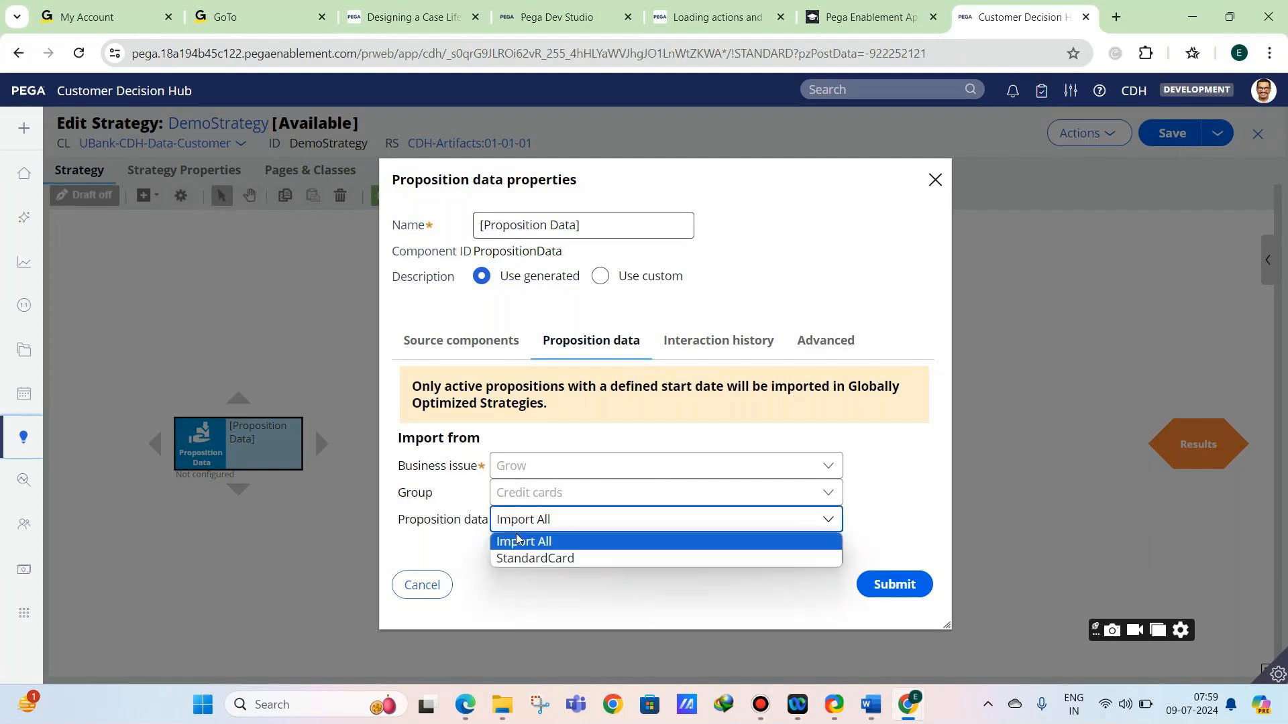
left_click(510, 557)
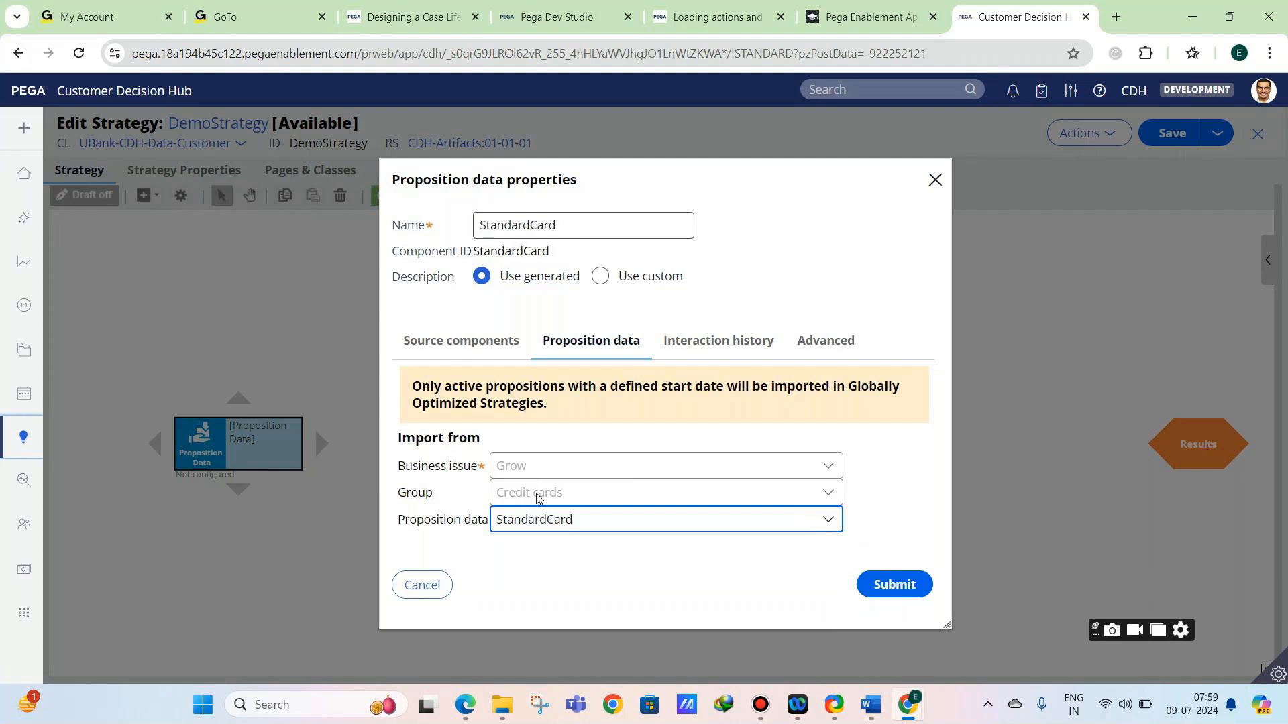
left_click(533, 471)
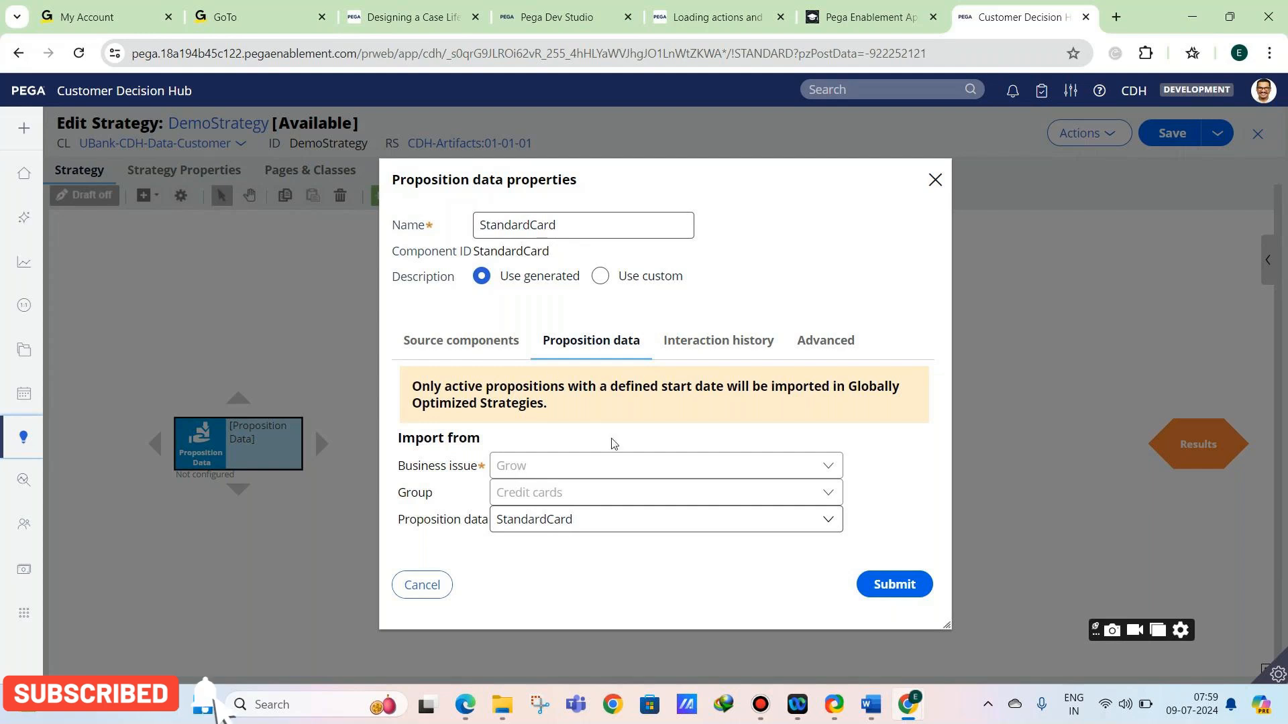
left_click(422, 585)
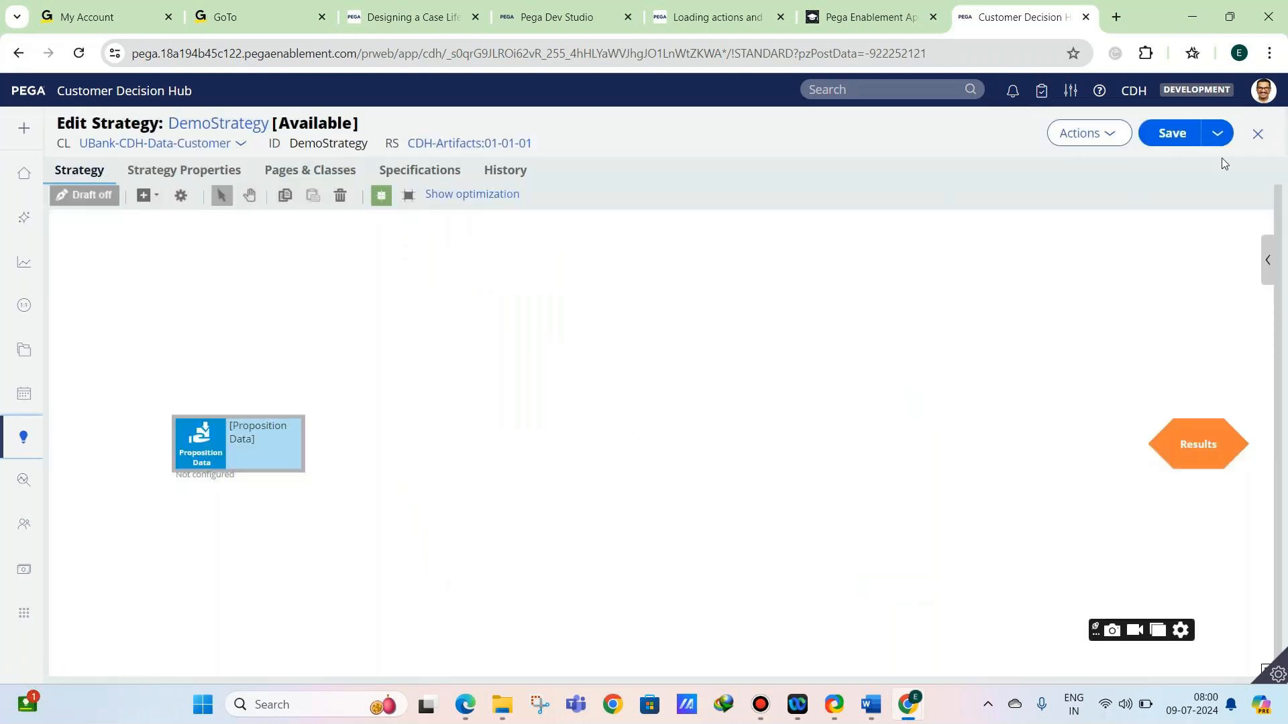
Save DemoStrategy and start a new strategy from the Strategies page.
left_click(1217, 133)
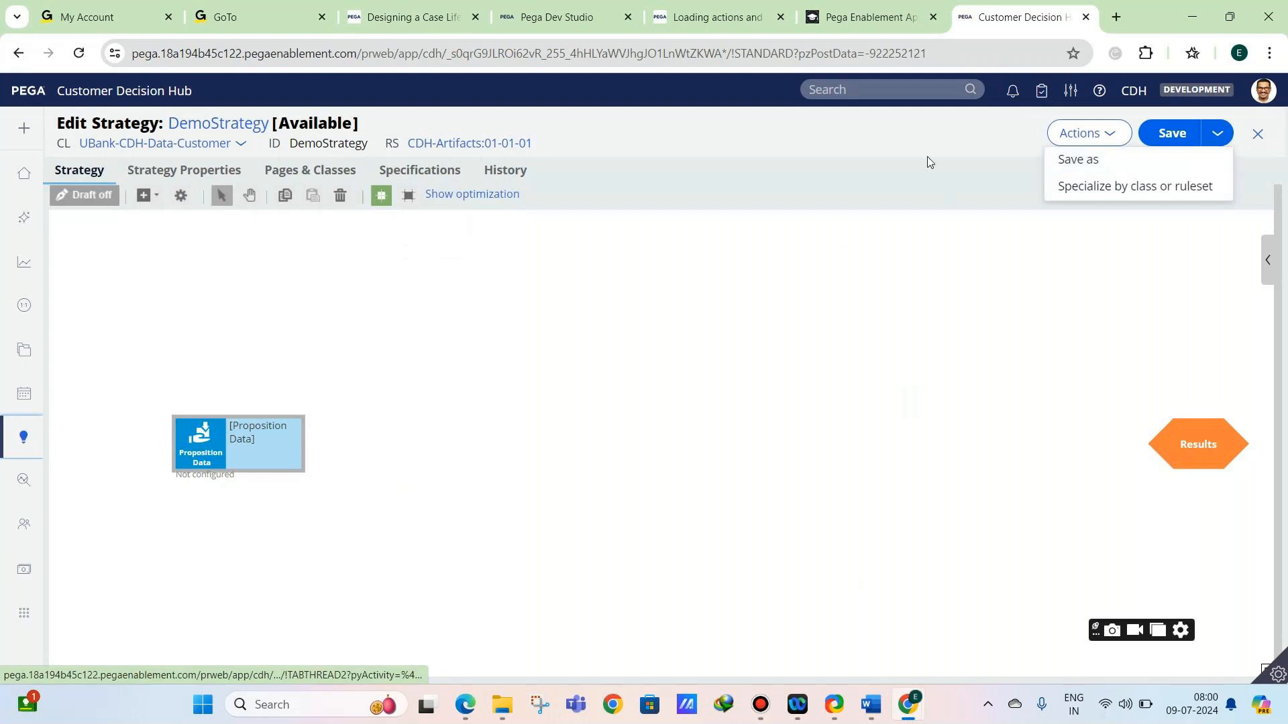
left_click(1165, 127)
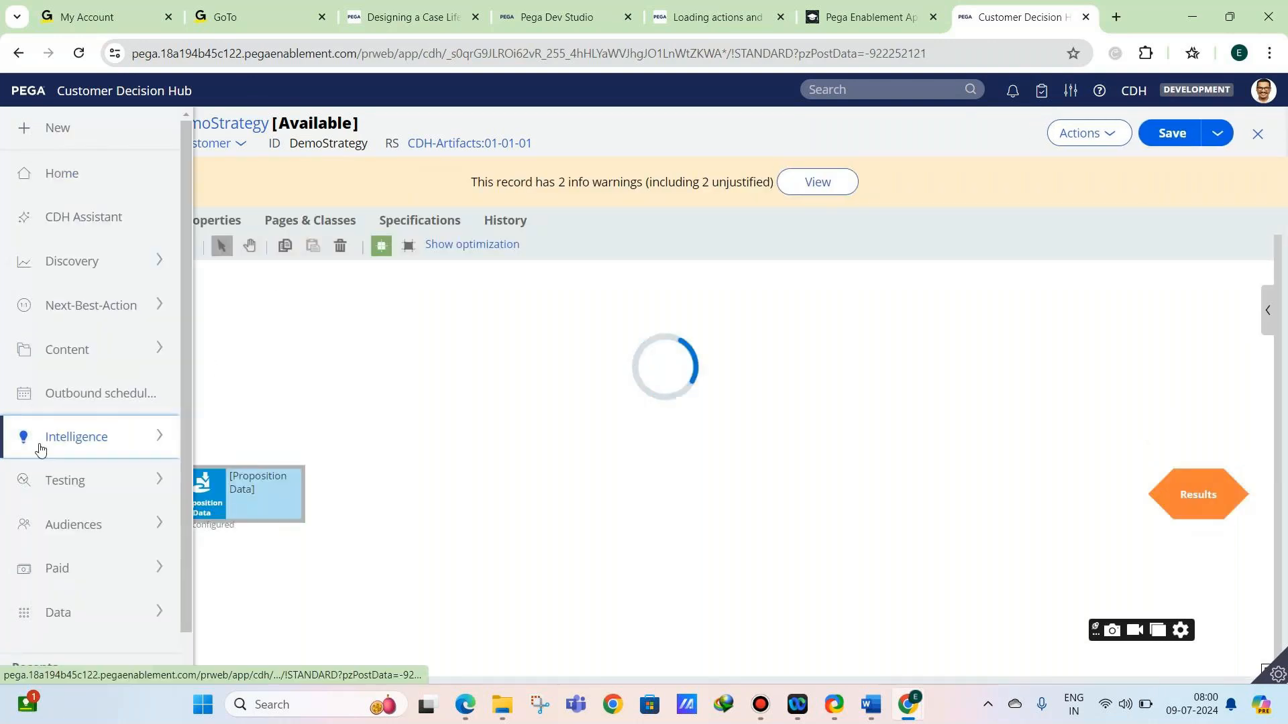
left_click(40, 439)
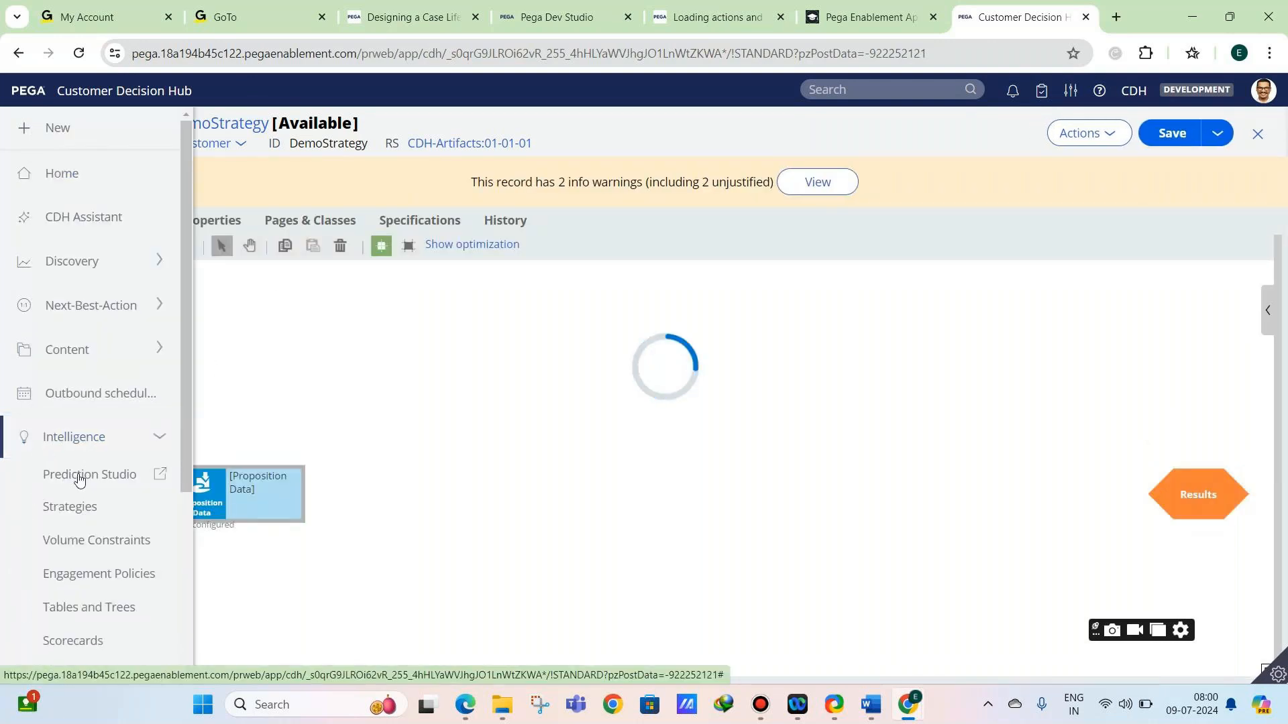
left_click(79, 508)
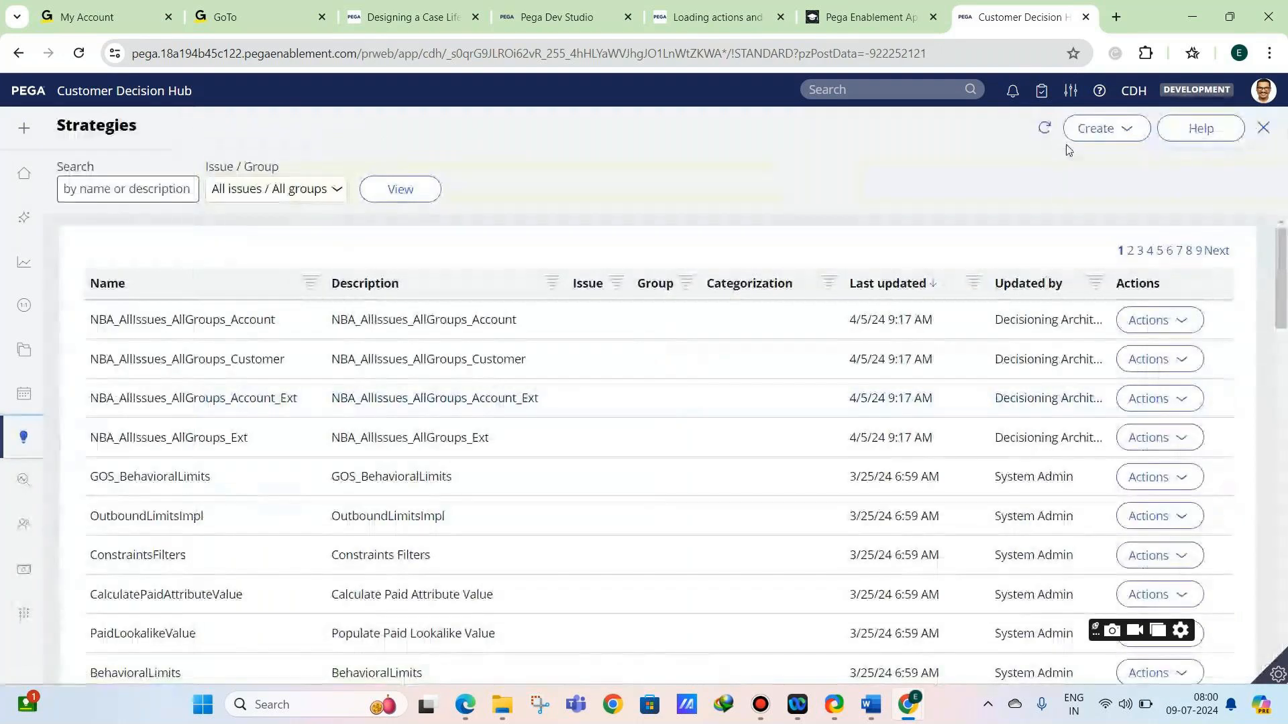
left_click(1090, 152)
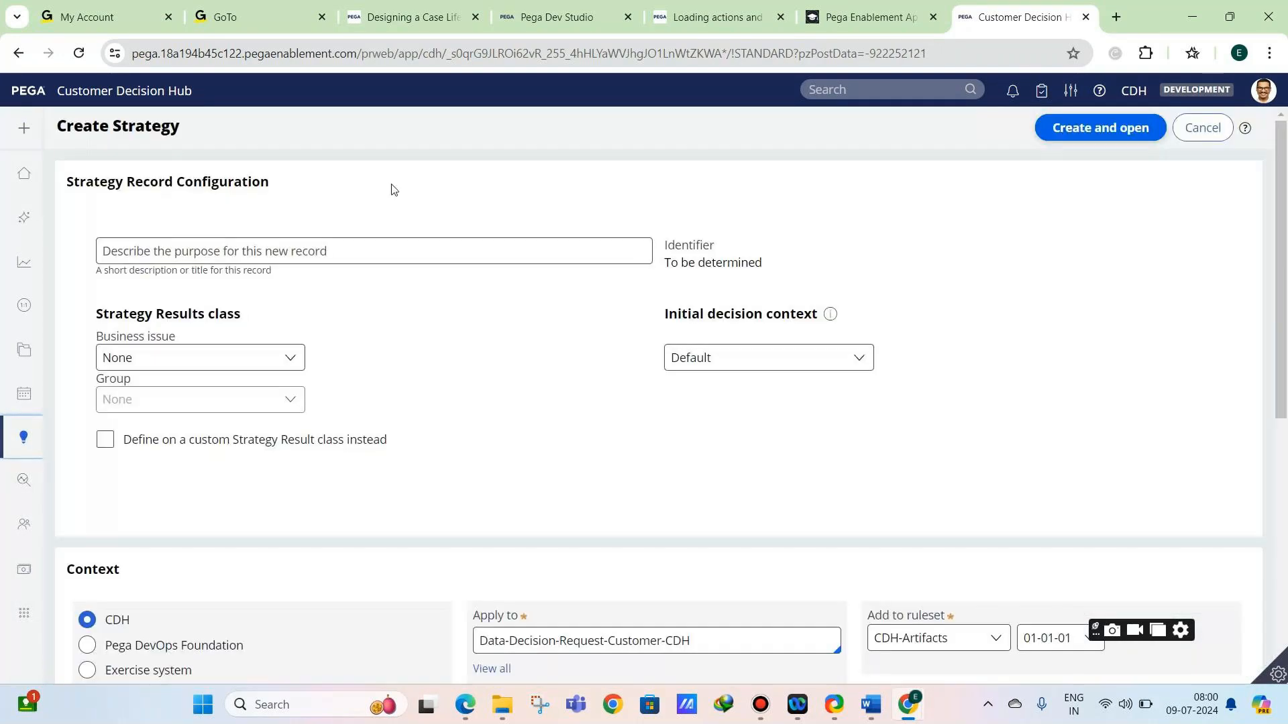
Label the new strategy DemoStrategy2, apply it to UBank-CDH-Data-Customer, and create and open it with no business issue.
left_click(313, 250)
type("DemoStrategy2")
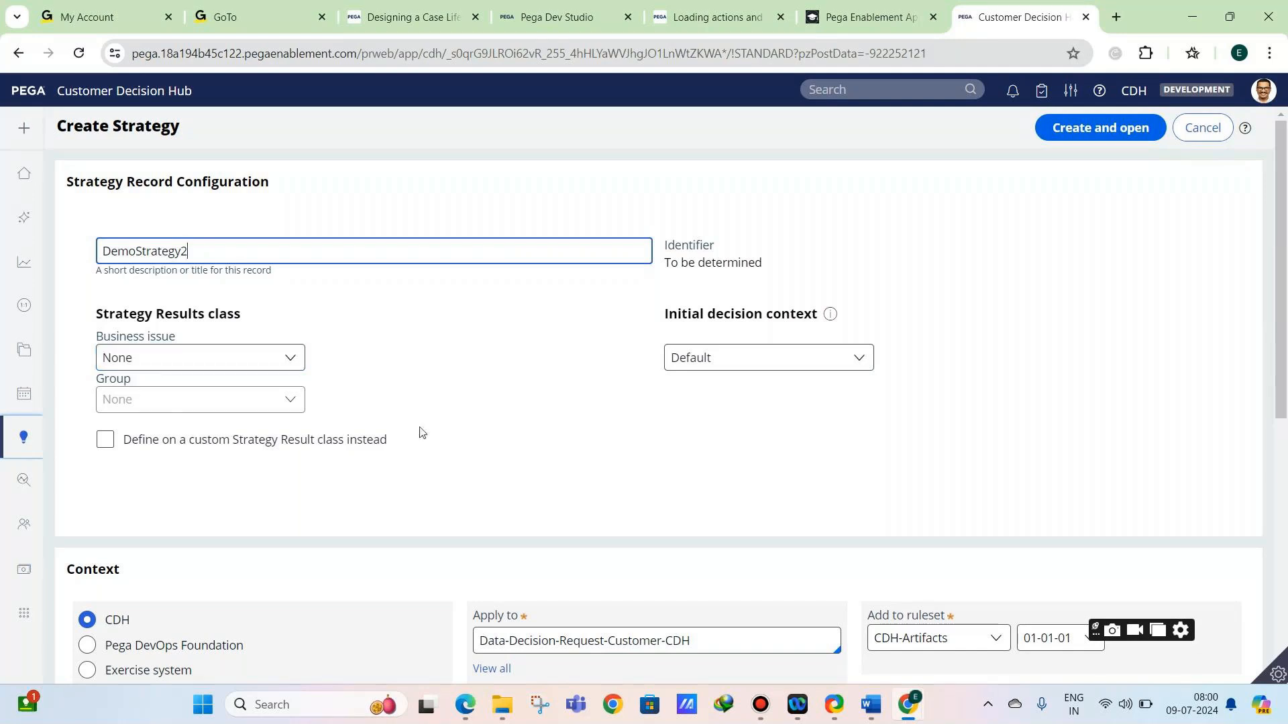
left_click(527, 634)
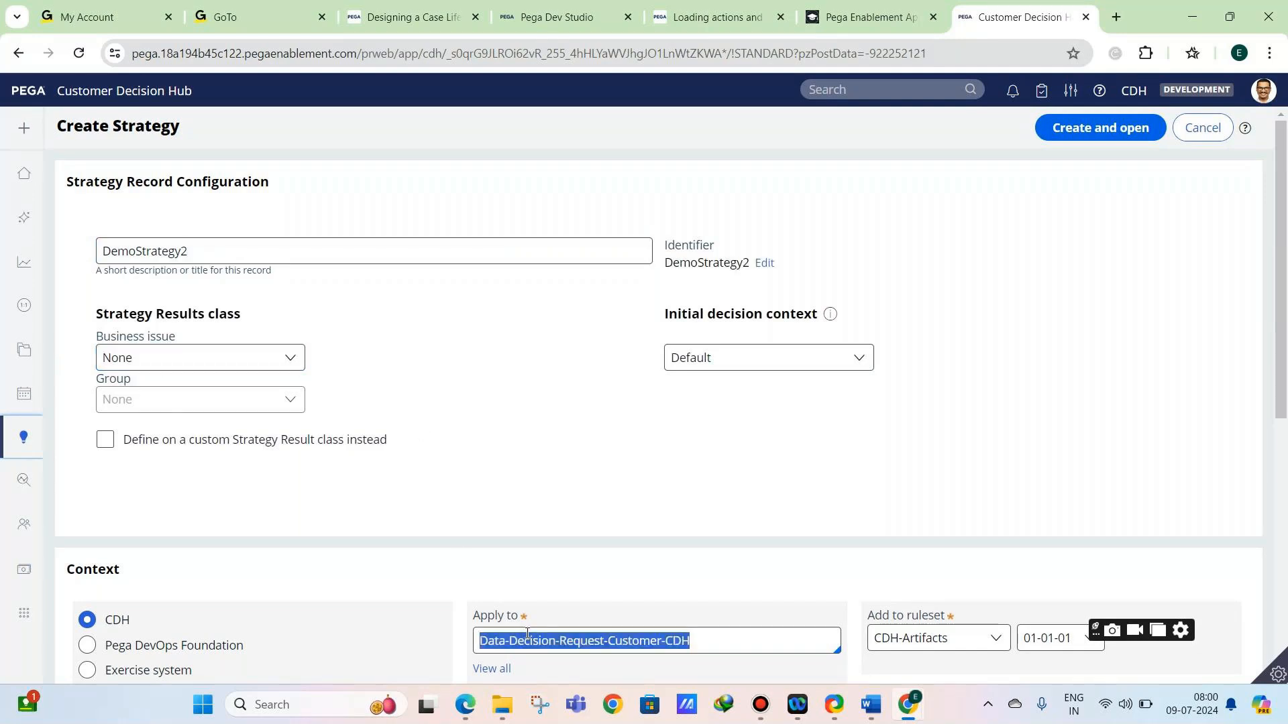
key("BackSpace")
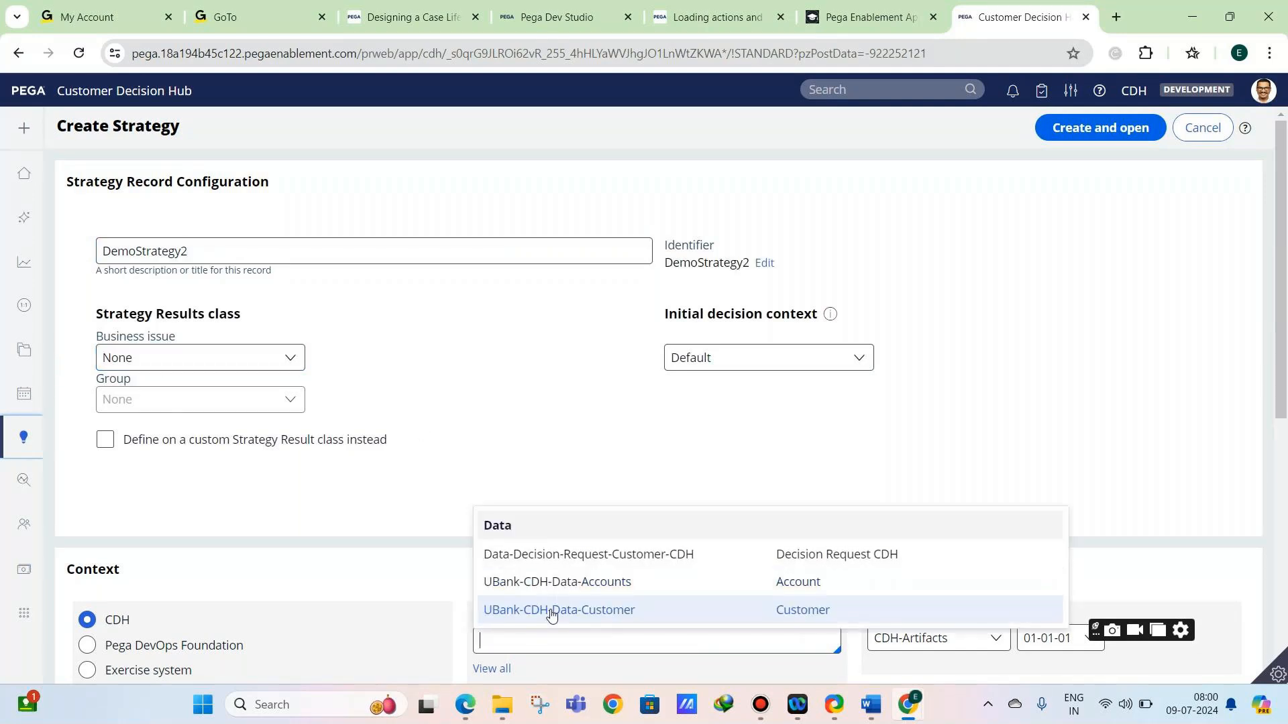
left_click(550, 615)
scroll(583, 503, "down", 1)
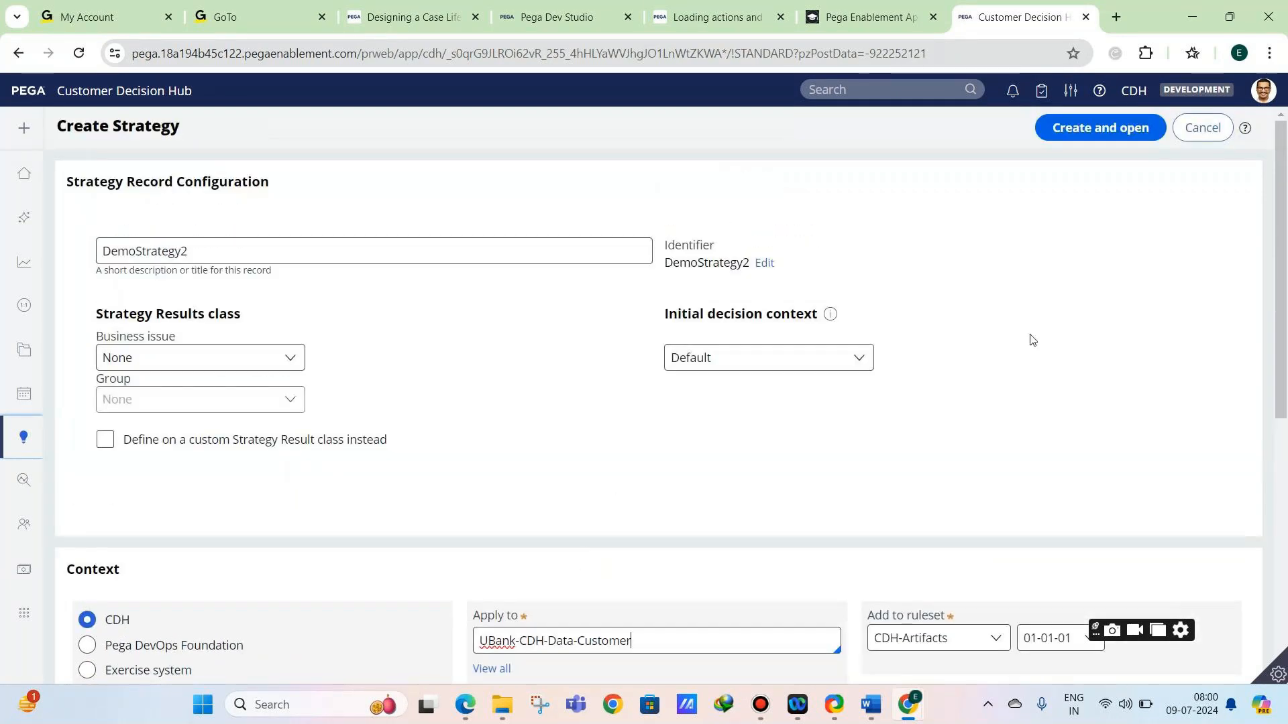
mouse_move(94, 305)
left_click(1077, 128)
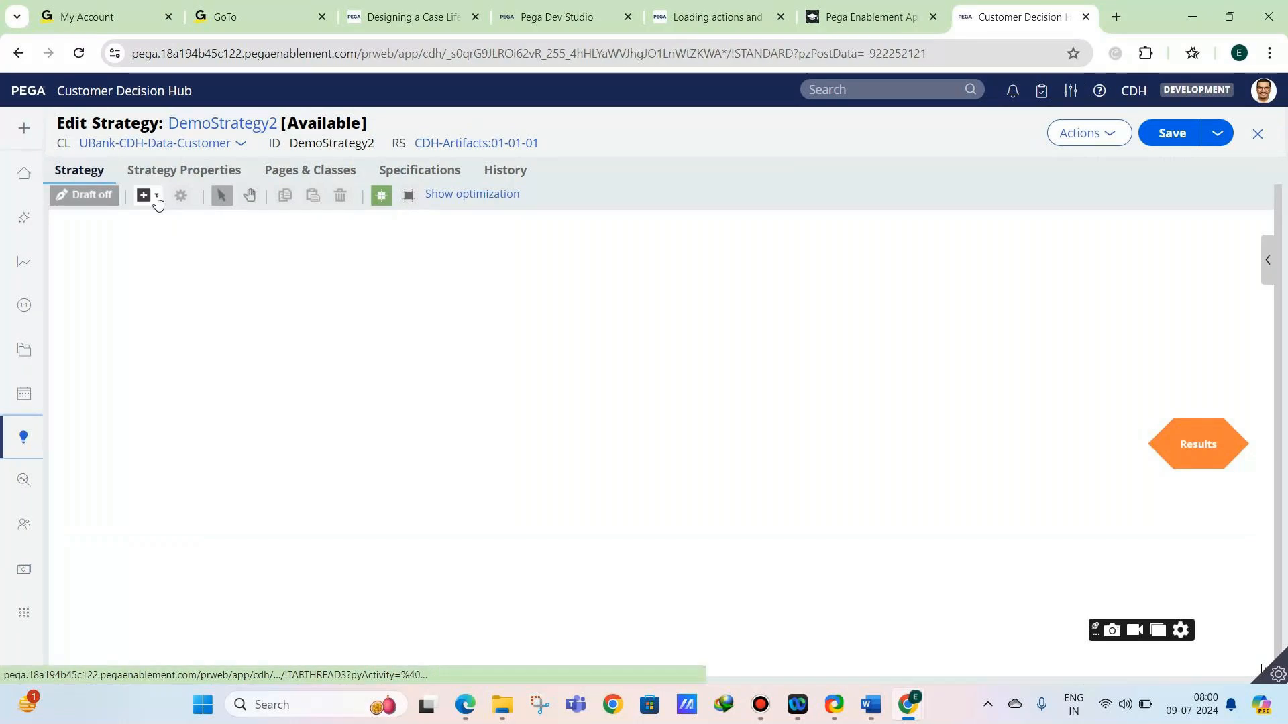
Add a Proposition data import component to the DemoStrategy2 canvas and open its properties.
left_click(156, 196)
mouse_move(241, 274)
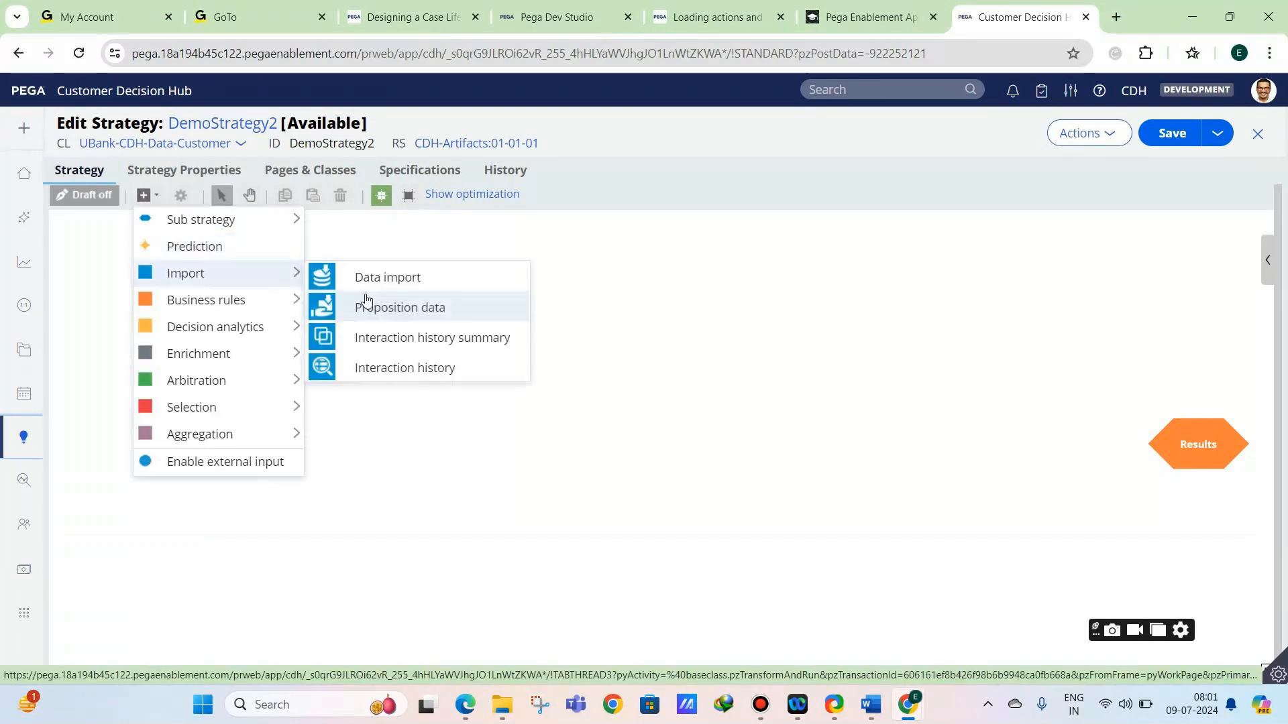
left_click(366, 300)
left_click(393, 429)
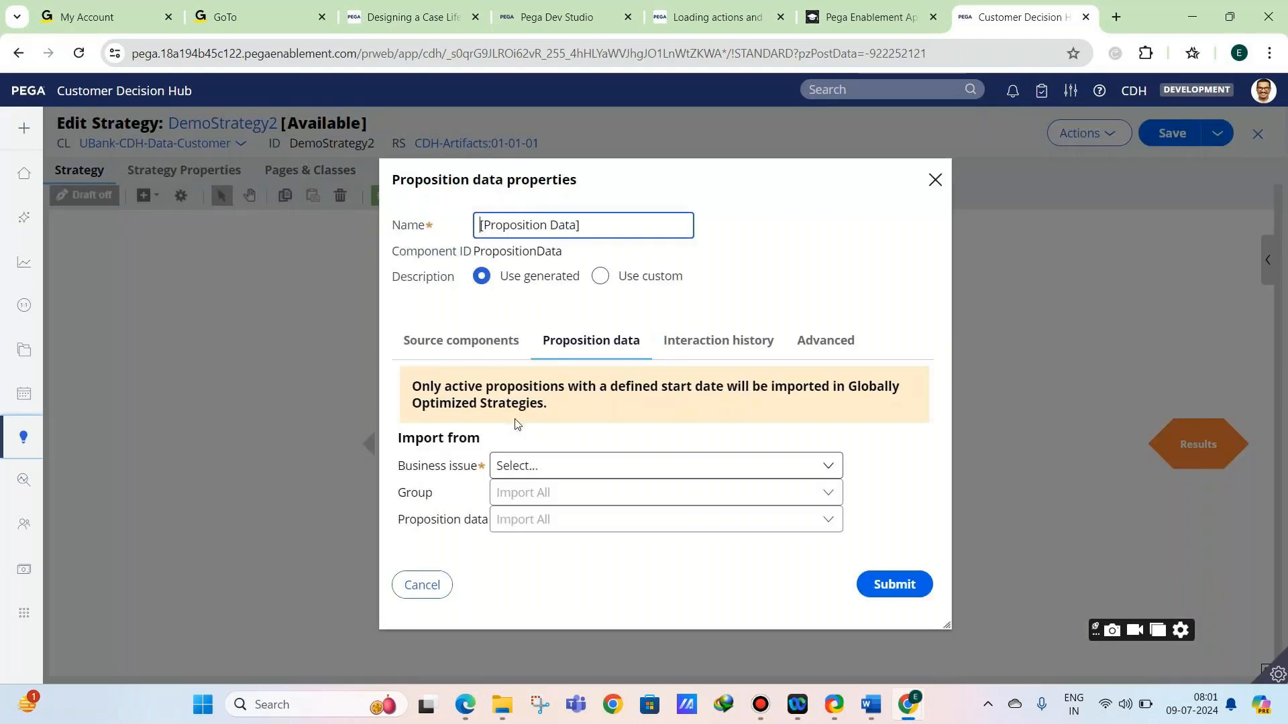
Try the Grow, Retain and Collections business issues as the import source, choosing the Pre collection group under Collections.
left_click(526, 466)
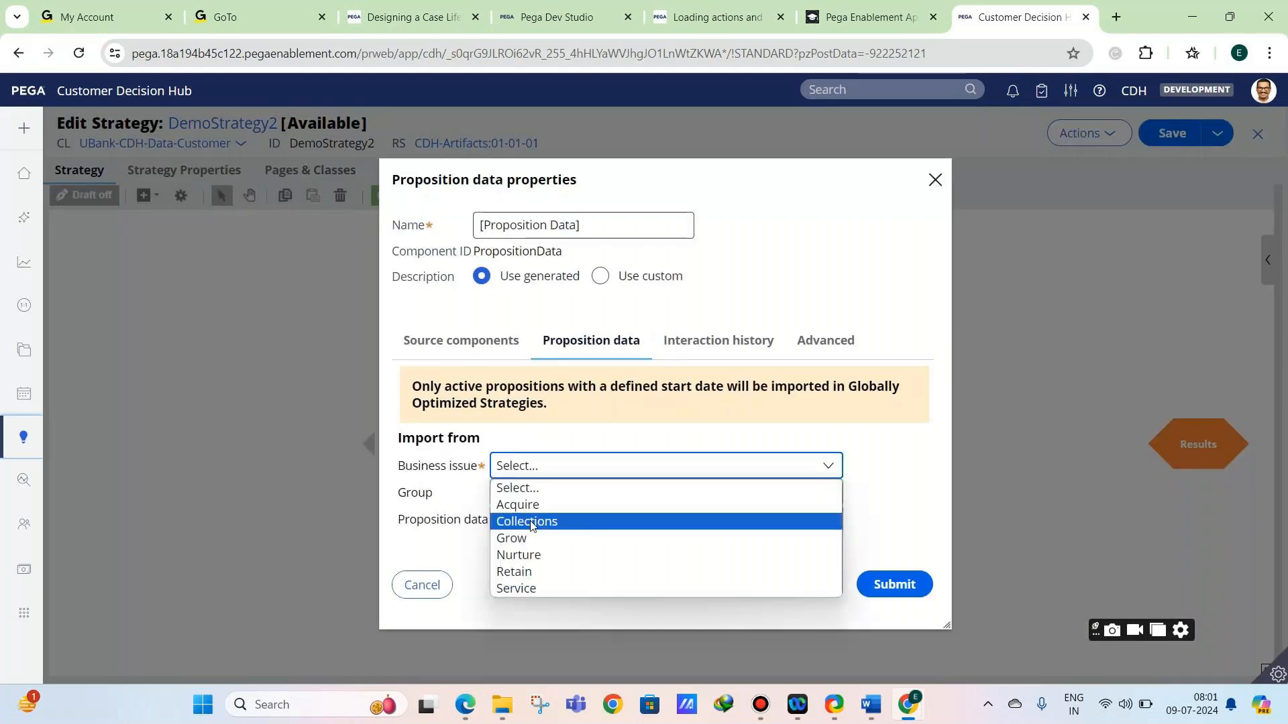
left_click(514, 538)
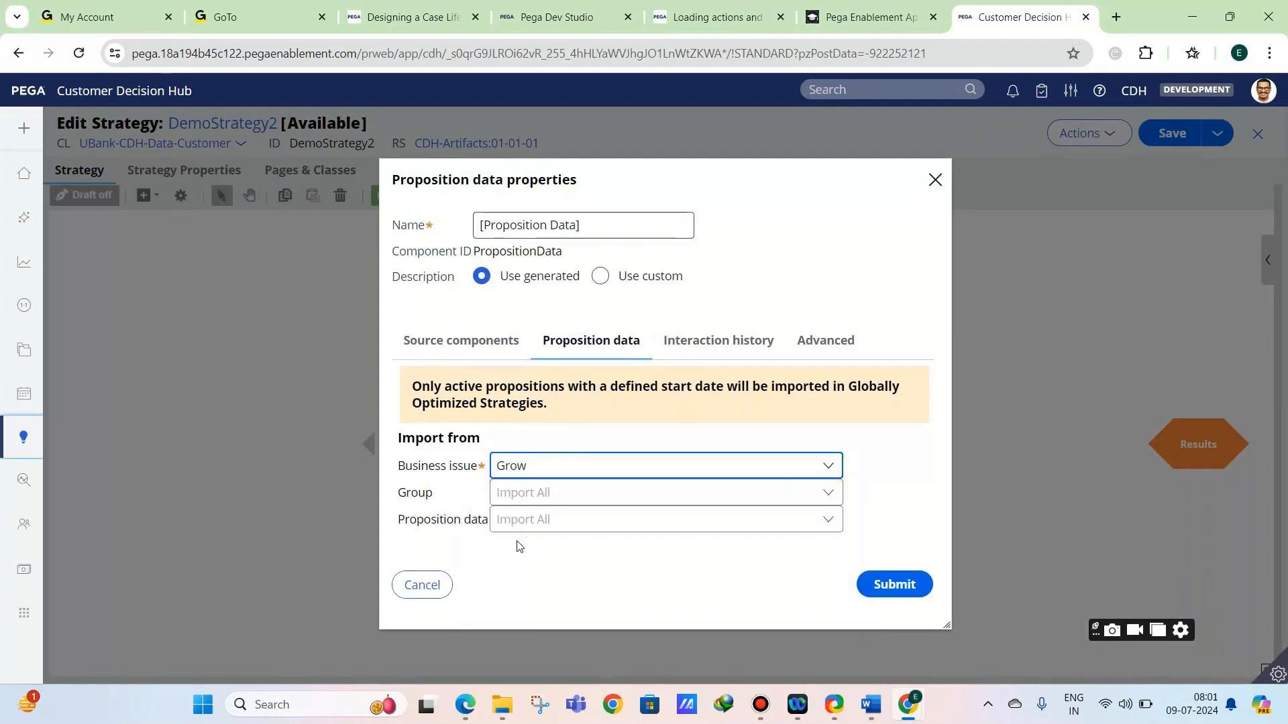
left_click(524, 471)
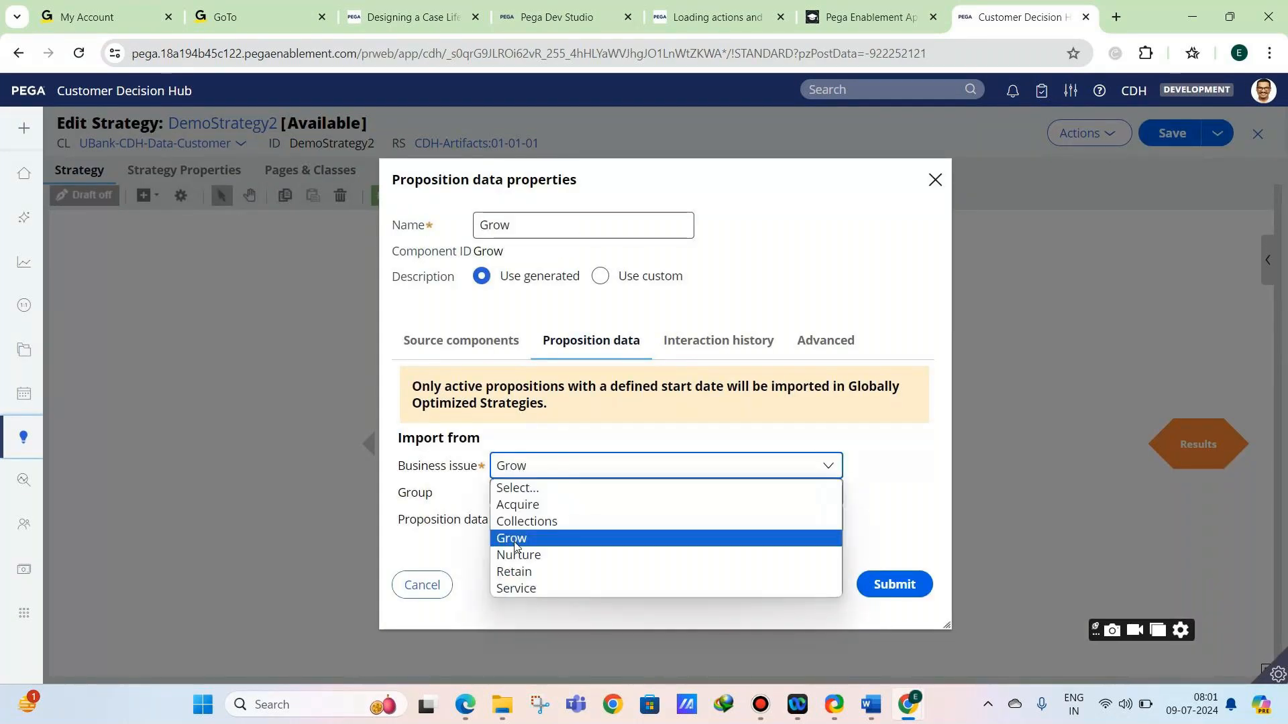
left_click(515, 572)
left_click(529, 495)
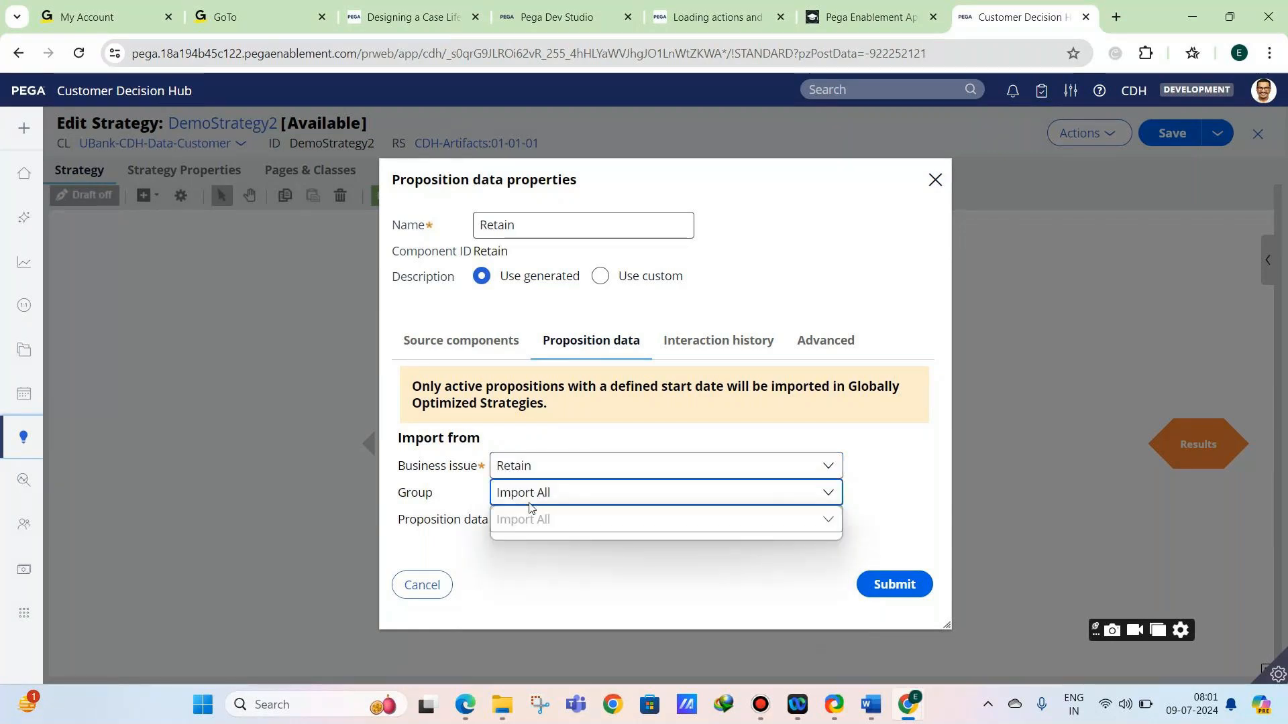
left_click(528, 518)
left_click(530, 466)
left_click(527, 521)
left_click(528, 493)
left_click(534, 566)
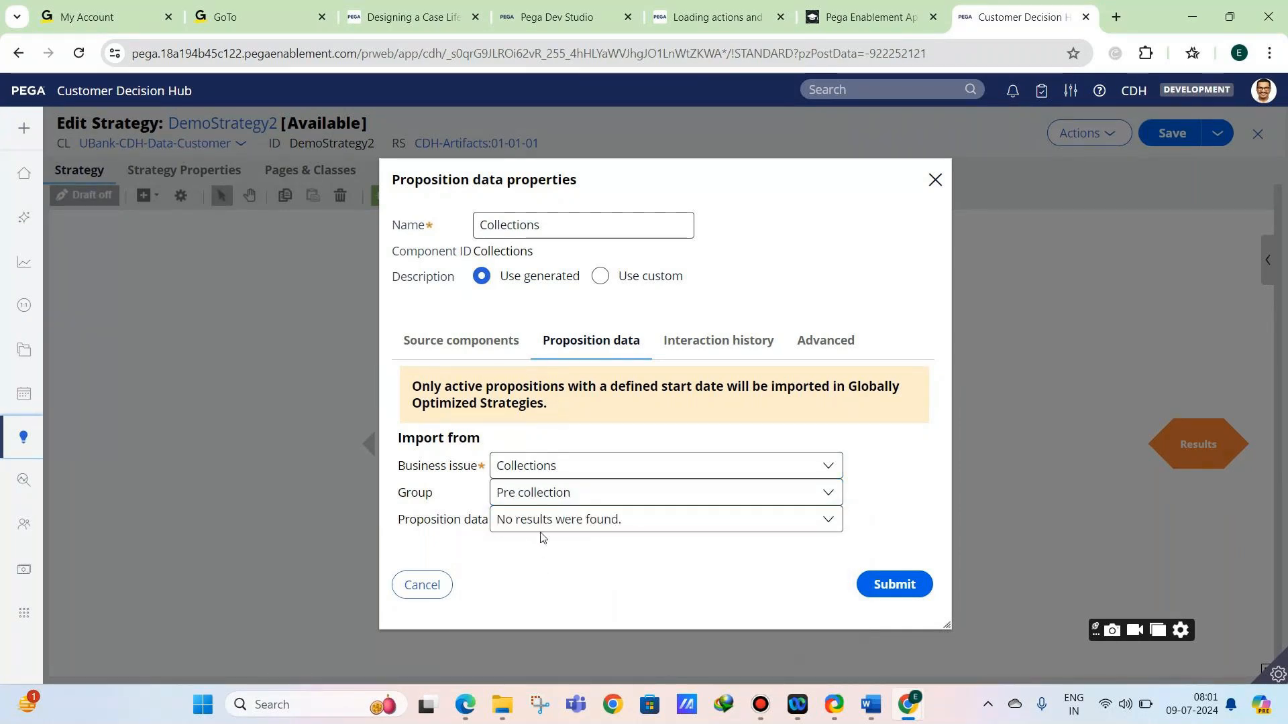
Try the Acquire business issue with the Credit cards group as the import source, then cancel the component's properties.
left_click(533, 496)
left_click(473, 479)
left_click(493, 468)
left_click(494, 467)
left_click(529, 503)
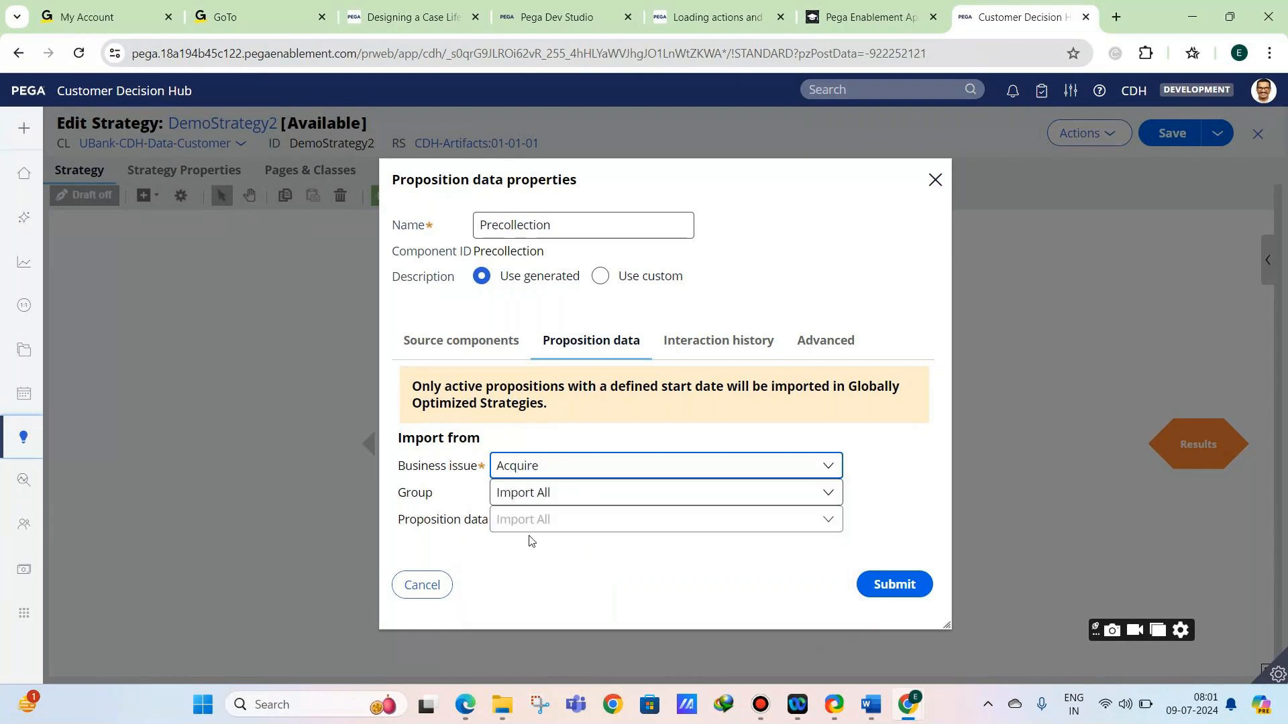
left_click(542, 498)
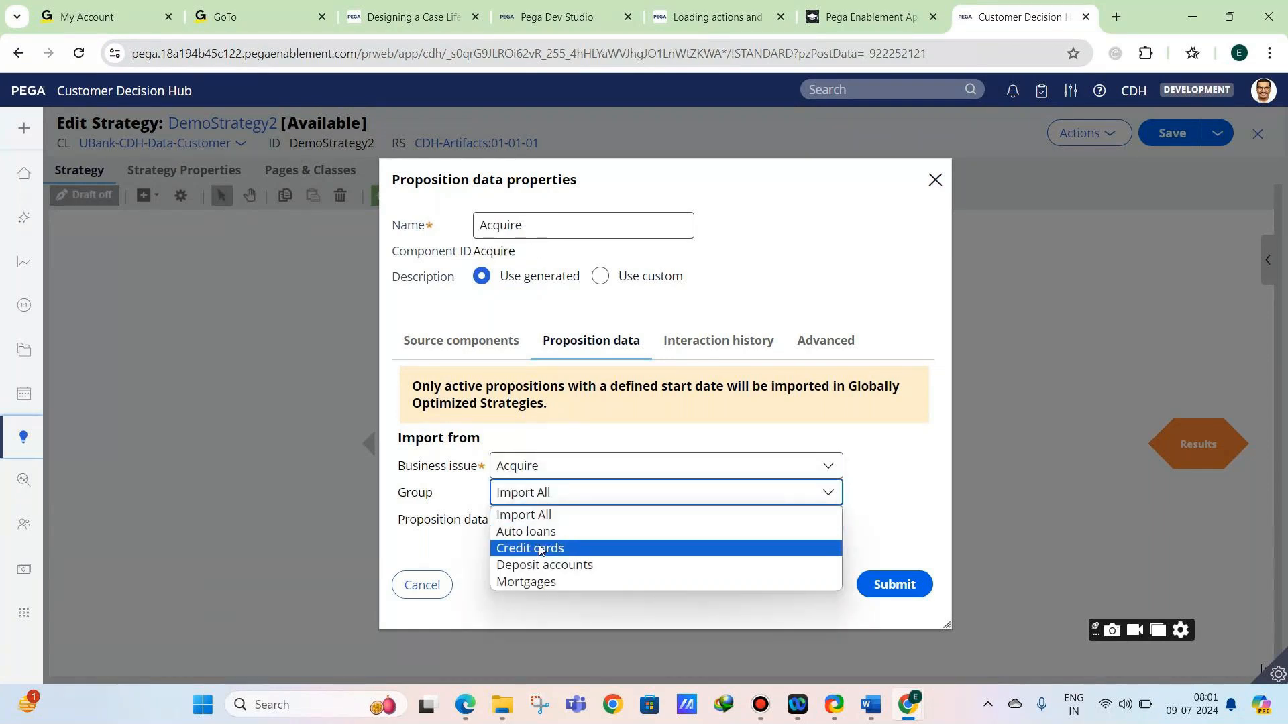
left_click(524, 550)
left_click(525, 522)
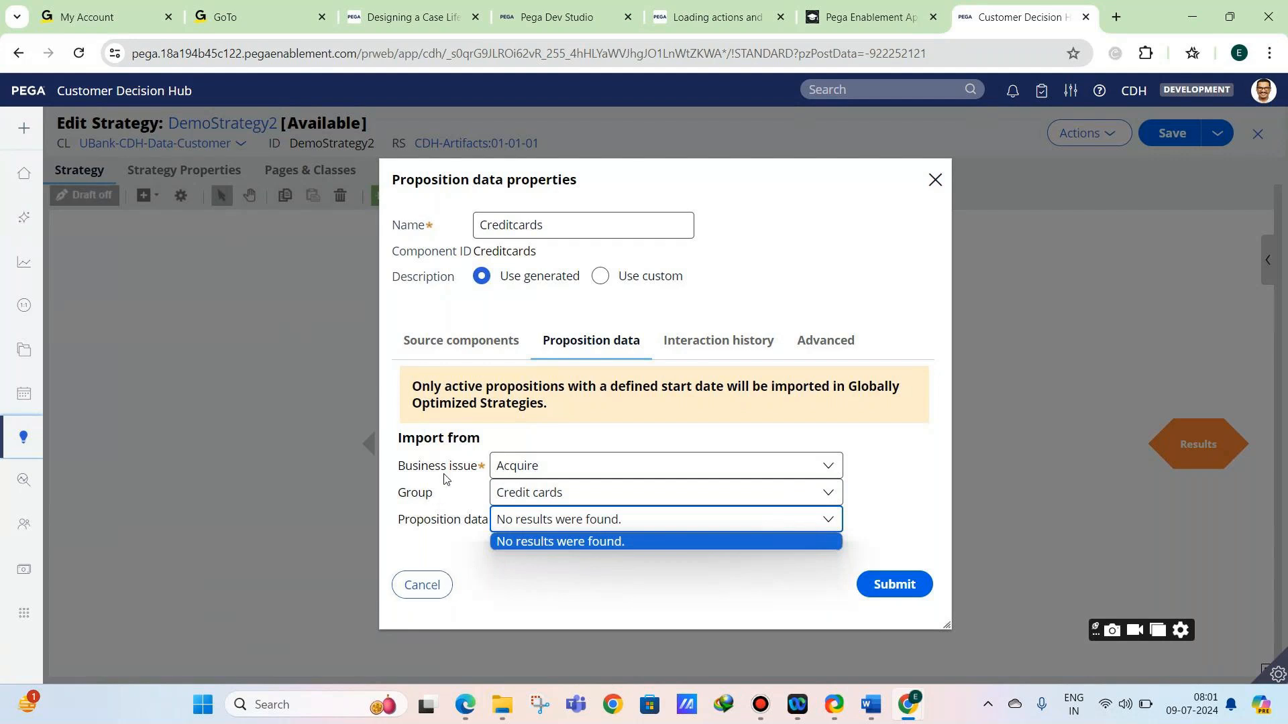
left_click(426, 583)
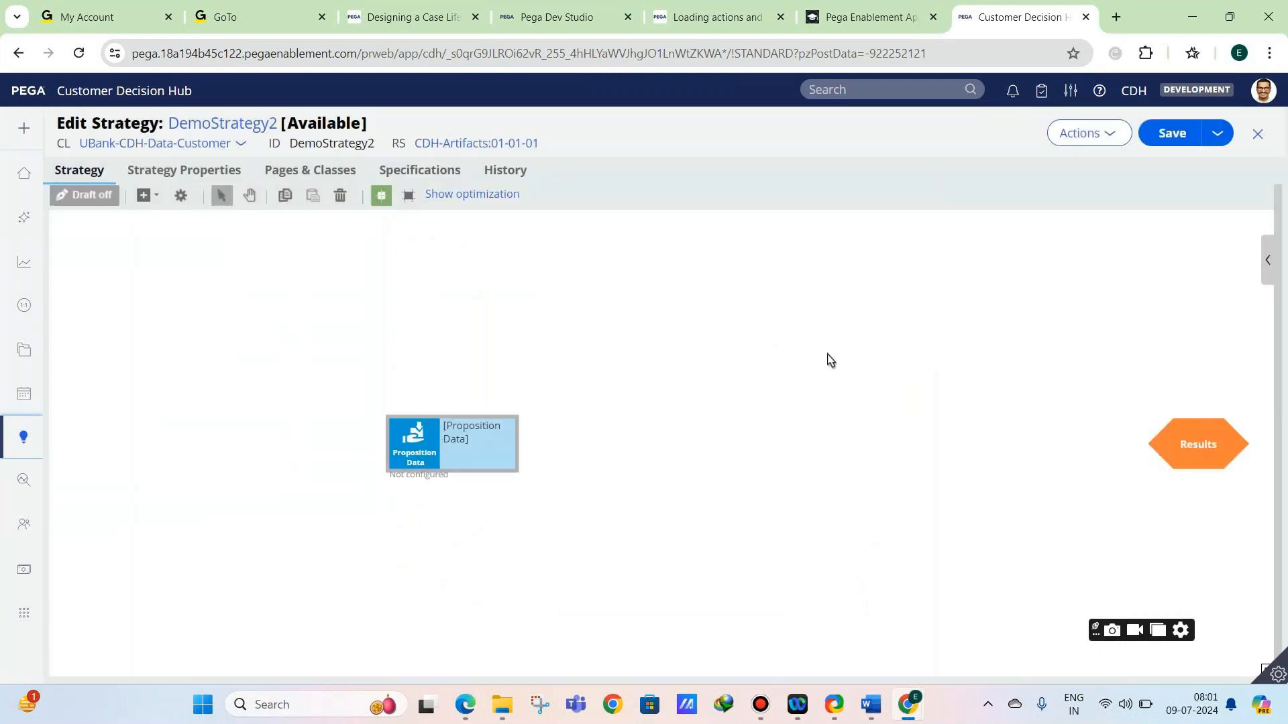
Close DemoStrategy2, discarding its unsaved changes, and refresh the Strategies list.
left_click(1258, 133)
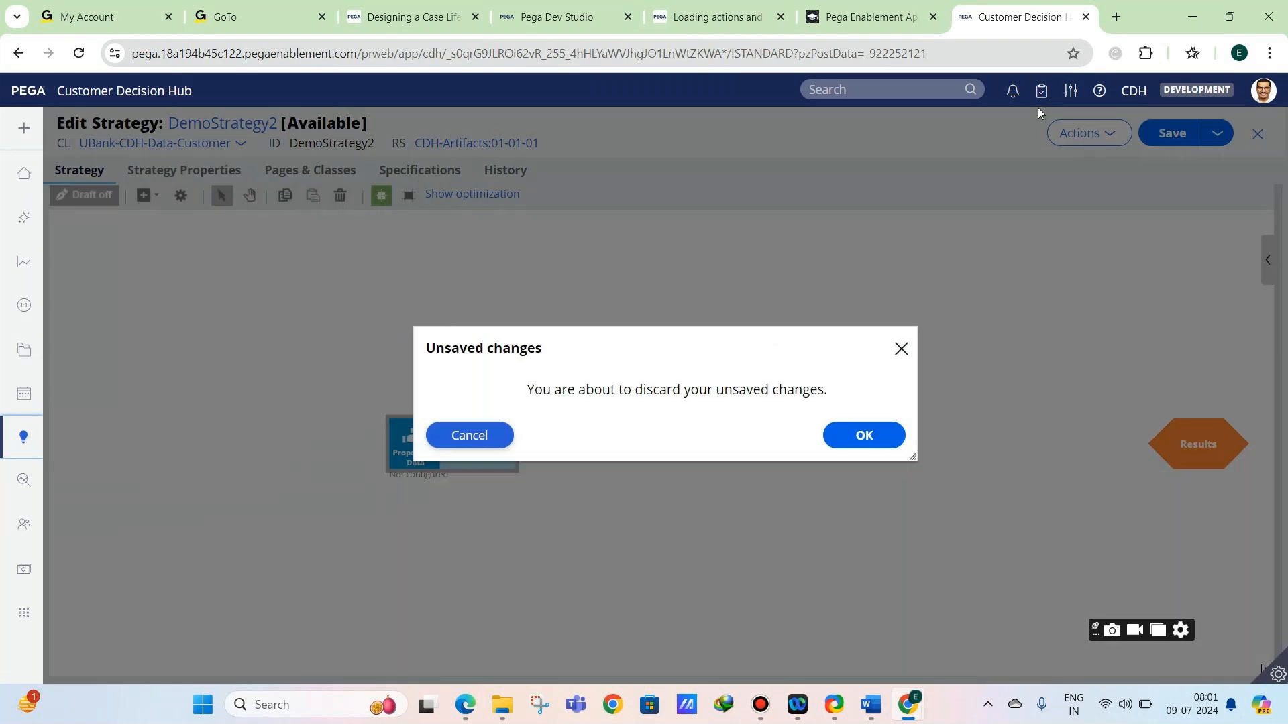
left_click(864, 436)
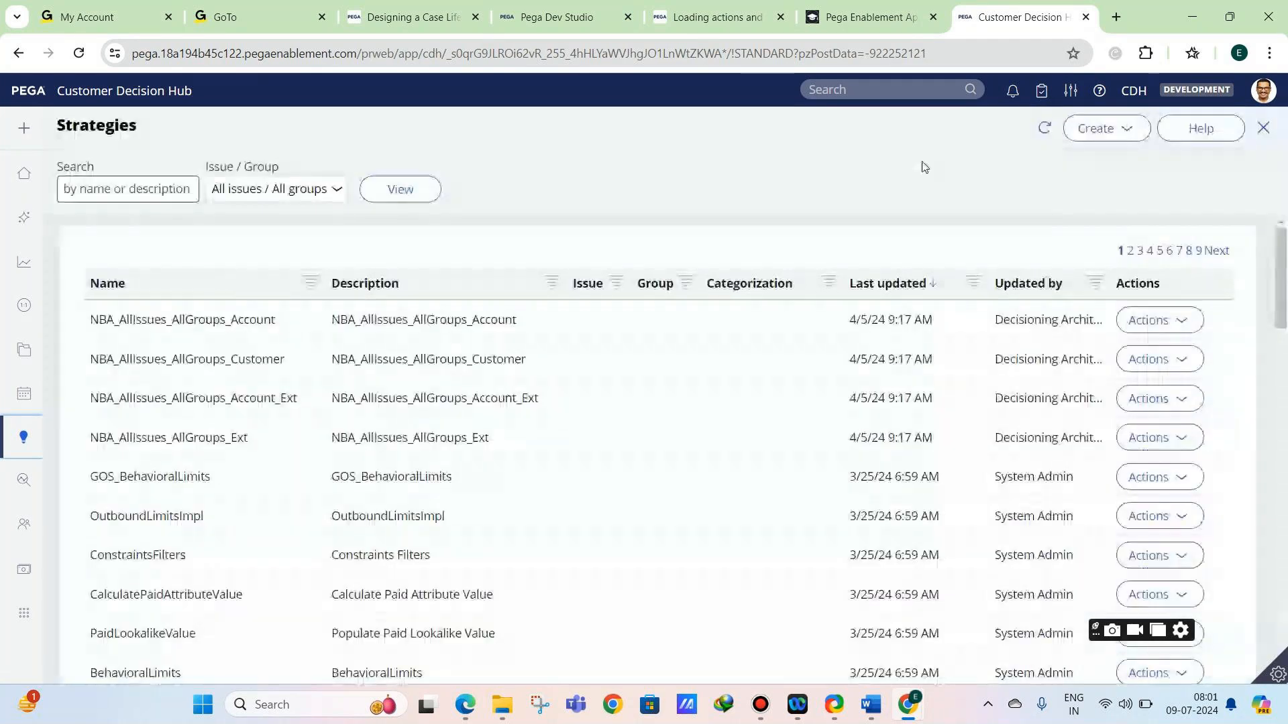
left_click(1044, 127)
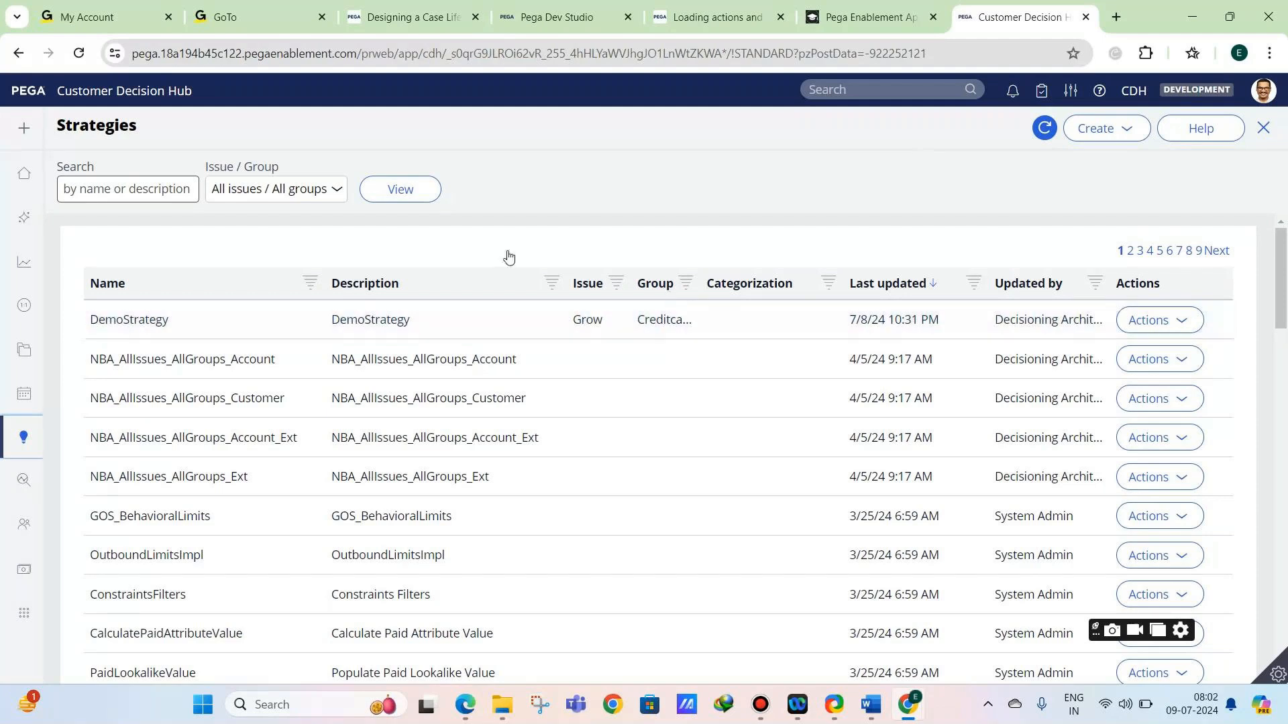
Open DemoStrategy from the Strategies list and shift its Proposition Data component slightly upward on the canvas.
left_click(154, 321)
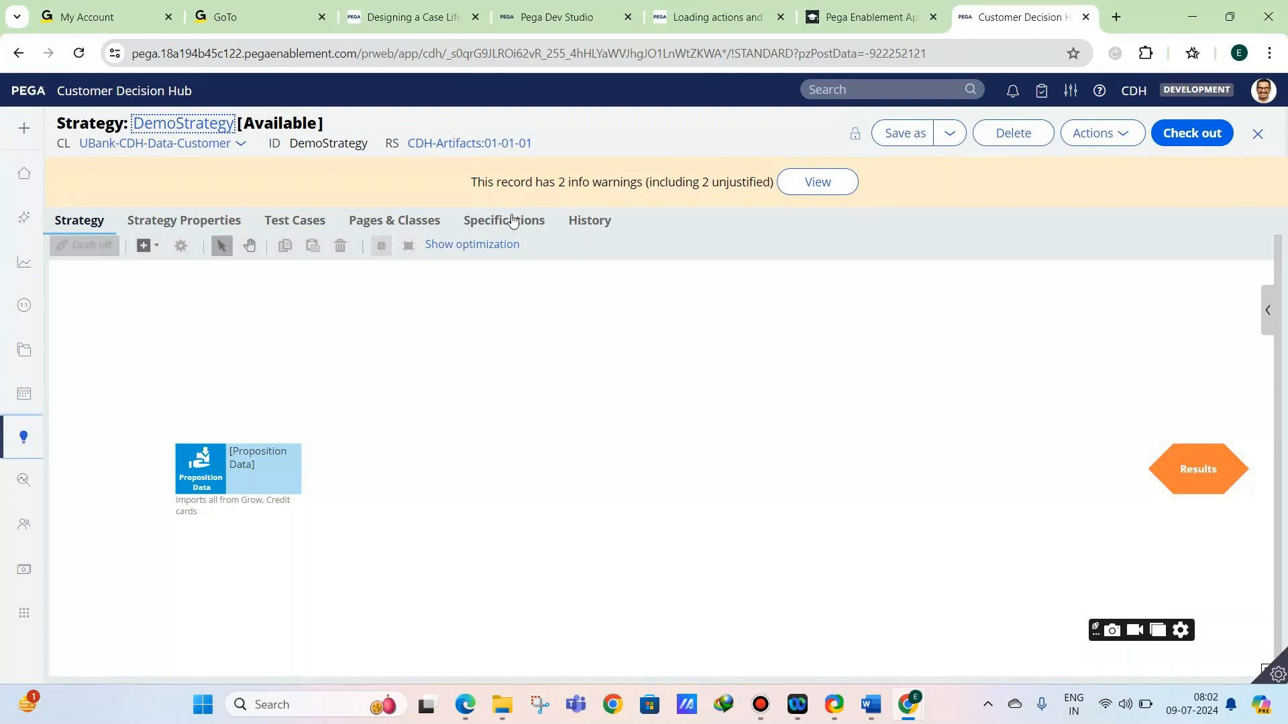
mouse_move(251, 498)
left_click_drag(251, 498, 259, 472)
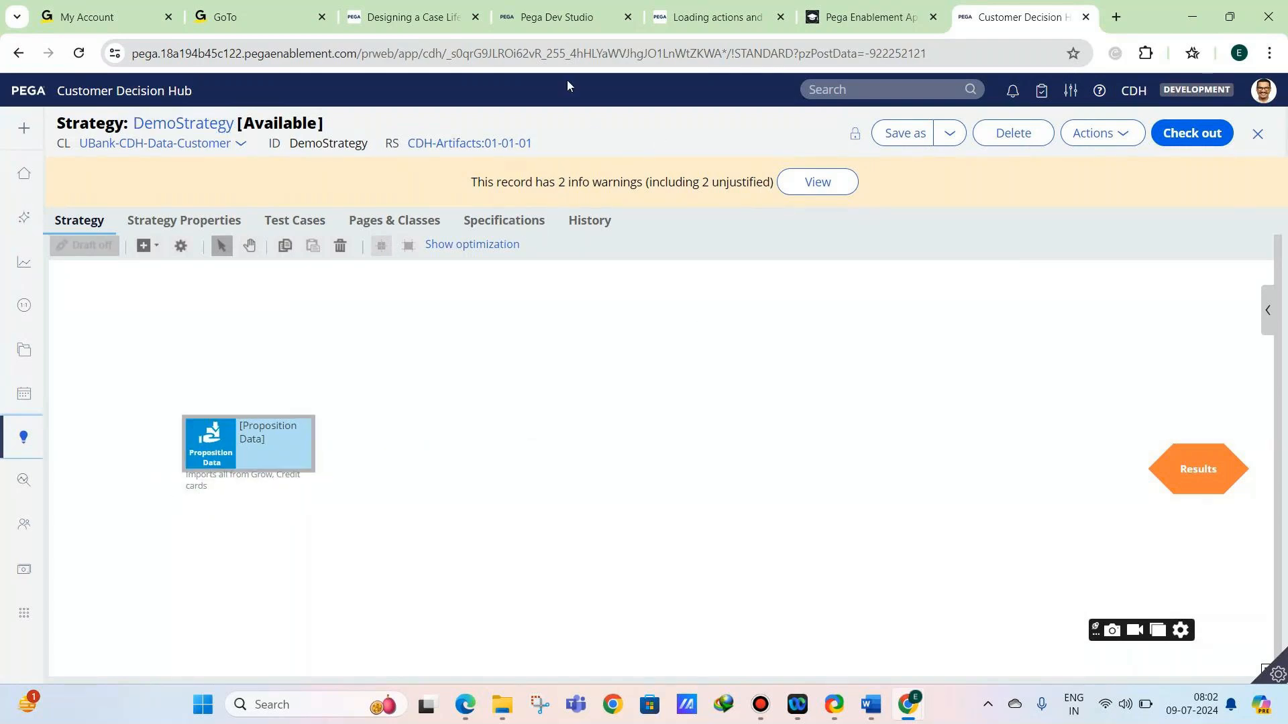
Compare the Apply to class of FirstStrategy in Pega Dev Studio with the class of DemoStrategy in Customer Decision Hub.
left_click(557, 17)
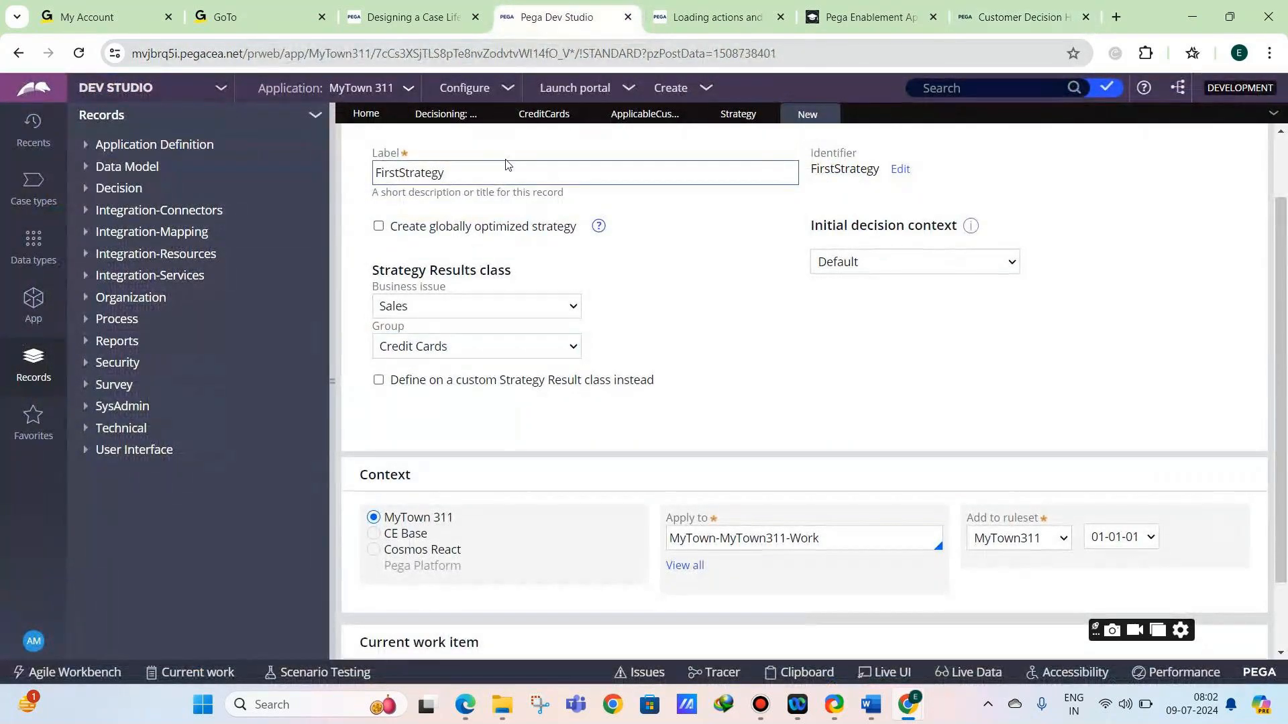
triple_click(756, 540)
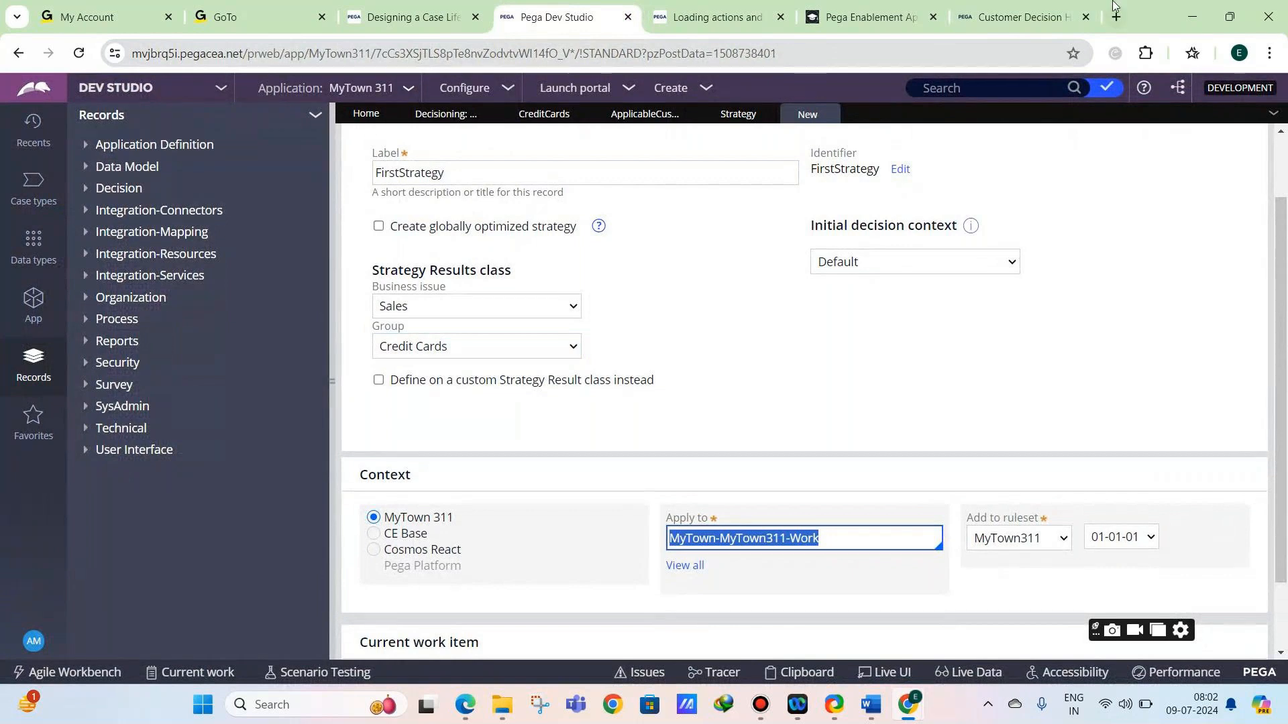
left_click(951, 15)
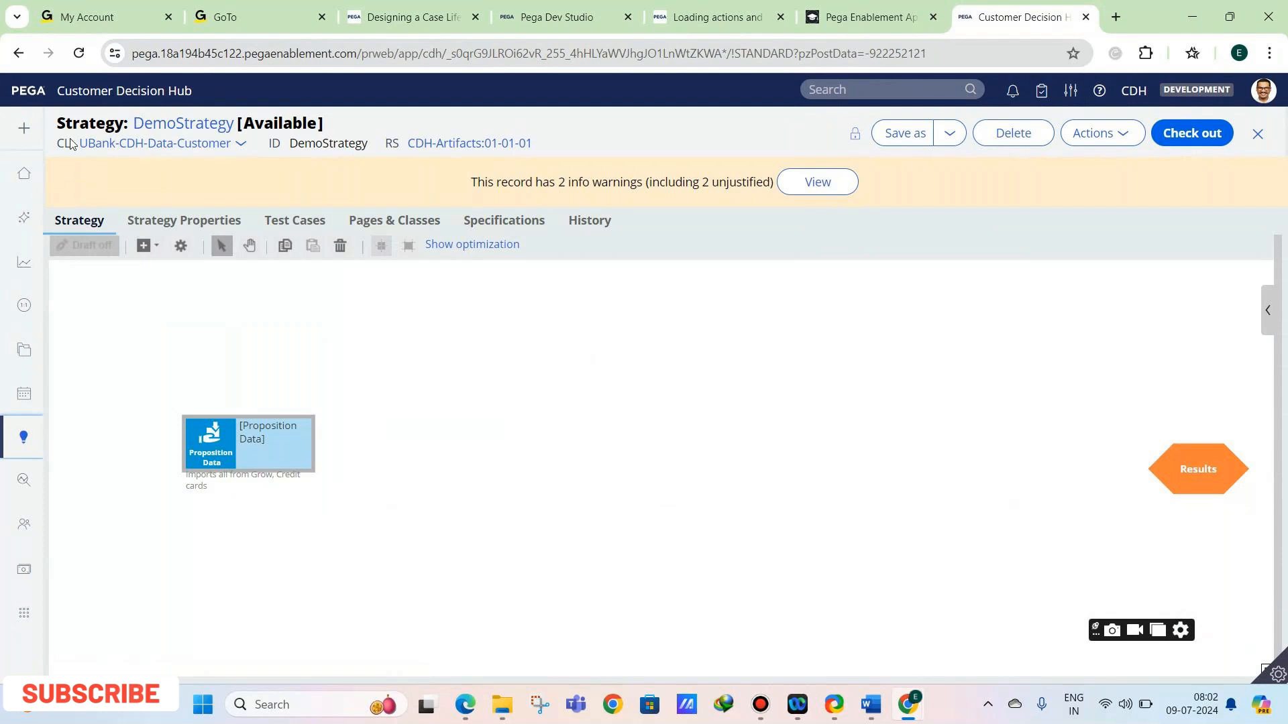
left_click_drag(78, 144, 247, 138)
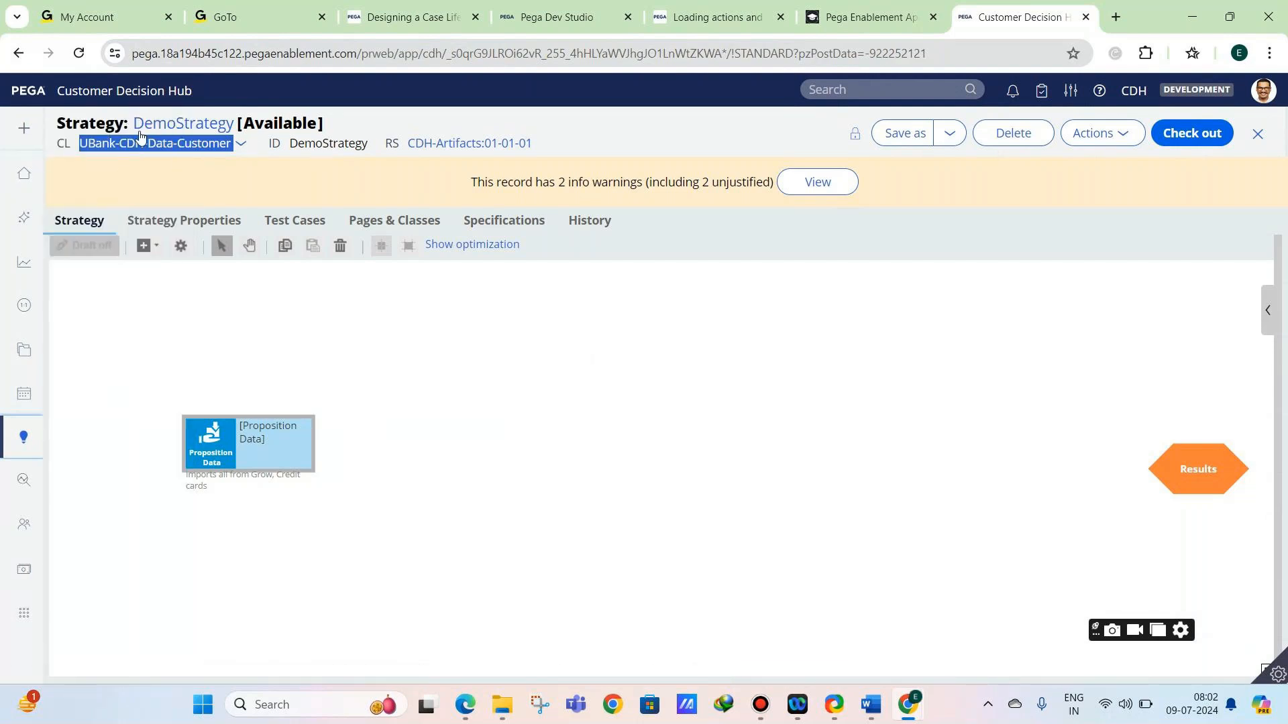
Switch to Pega Dev Studio, check the Sales and Credit Cards result class, and create and open FirstStrategy.
left_click(556, 17)
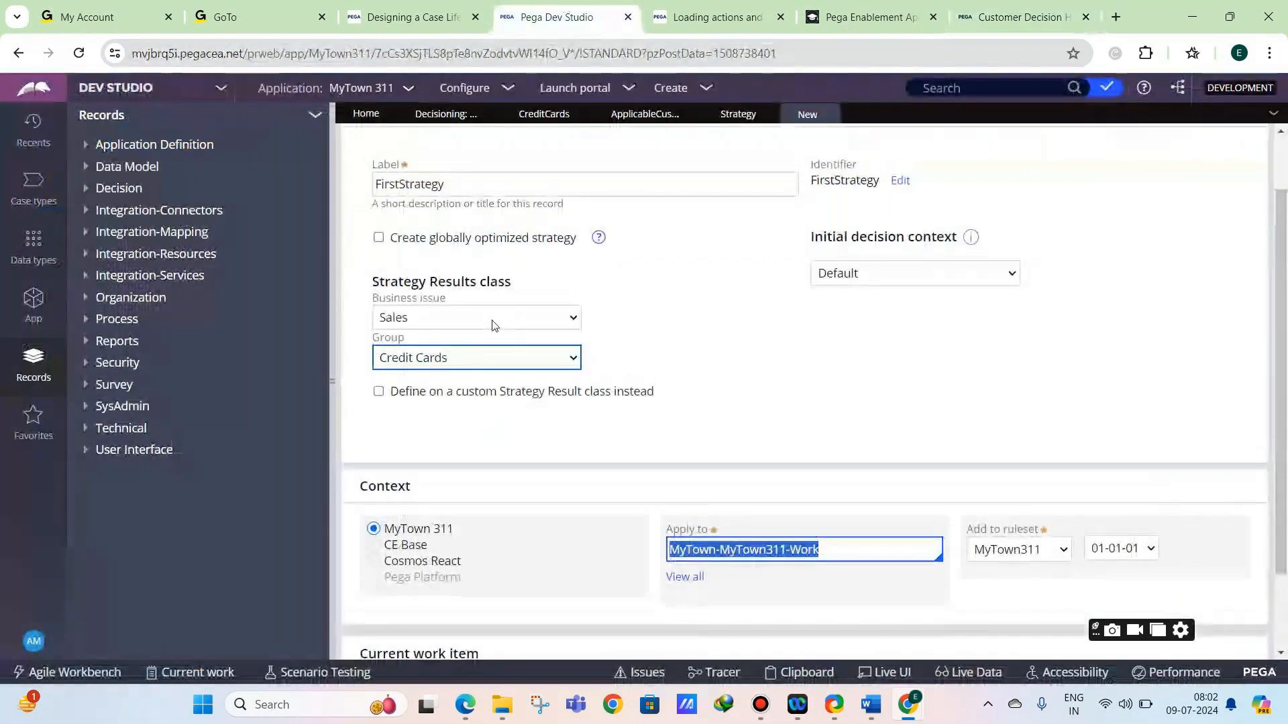
scroll(469, 356, "up", 1)
left_click(432, 392)
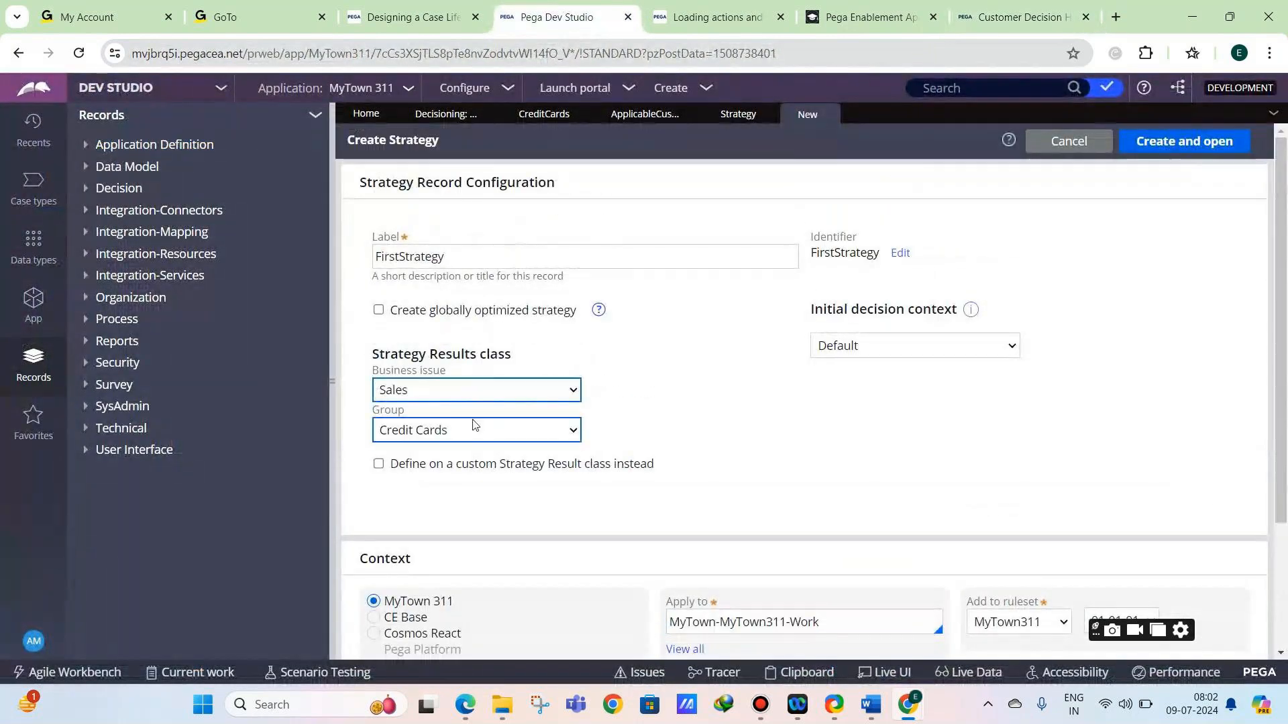
scroll(664, 419, "down", 2)
scroll(666, 420, "up", 2)
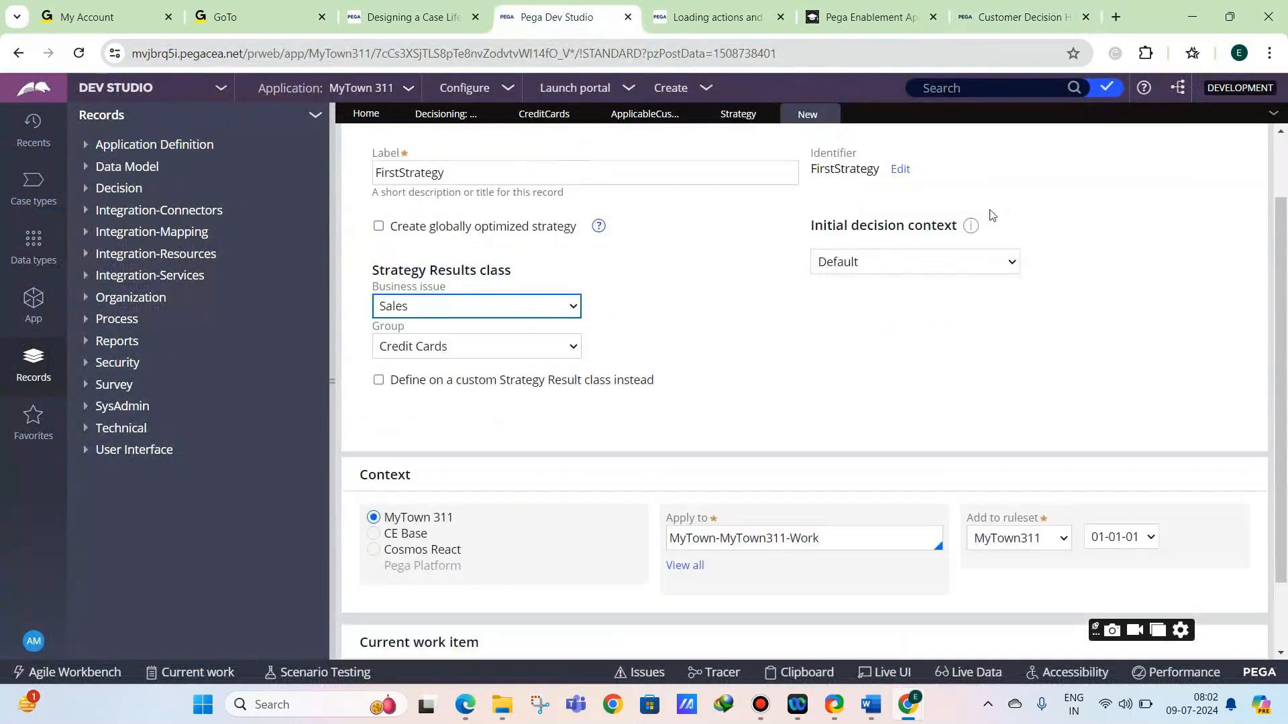
left_click(1185, 141)
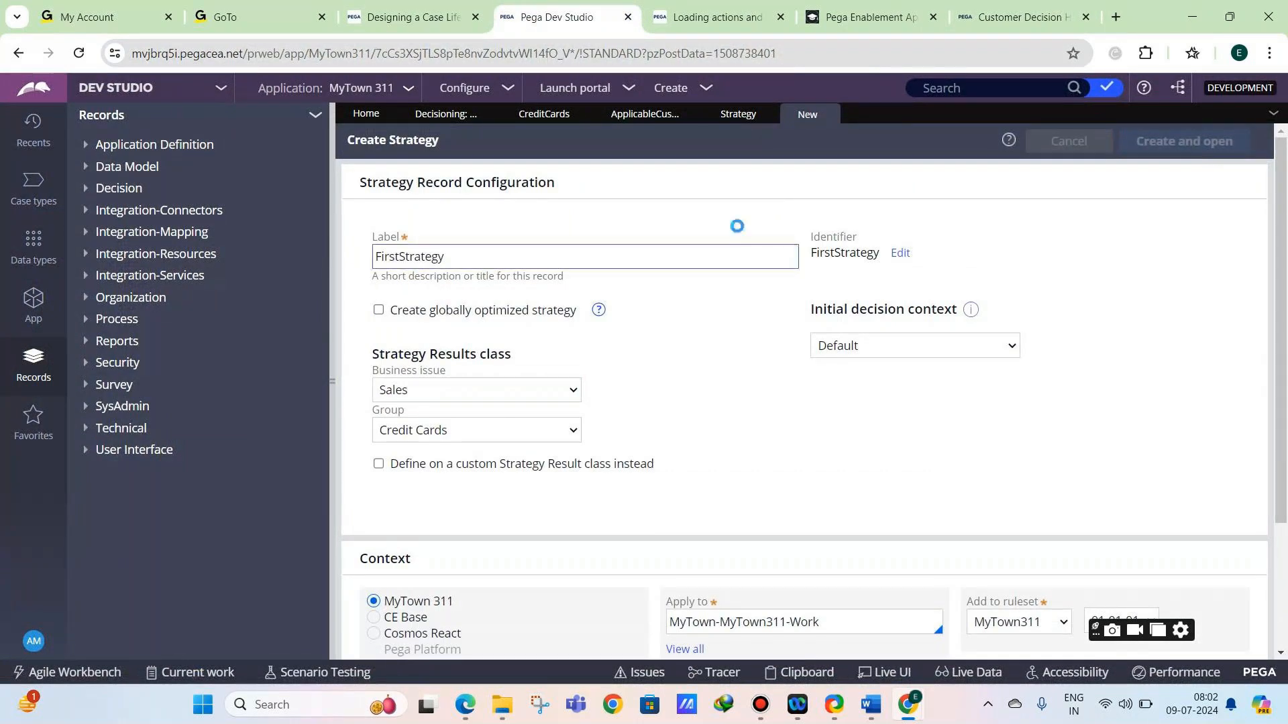
left_click(719, 117)
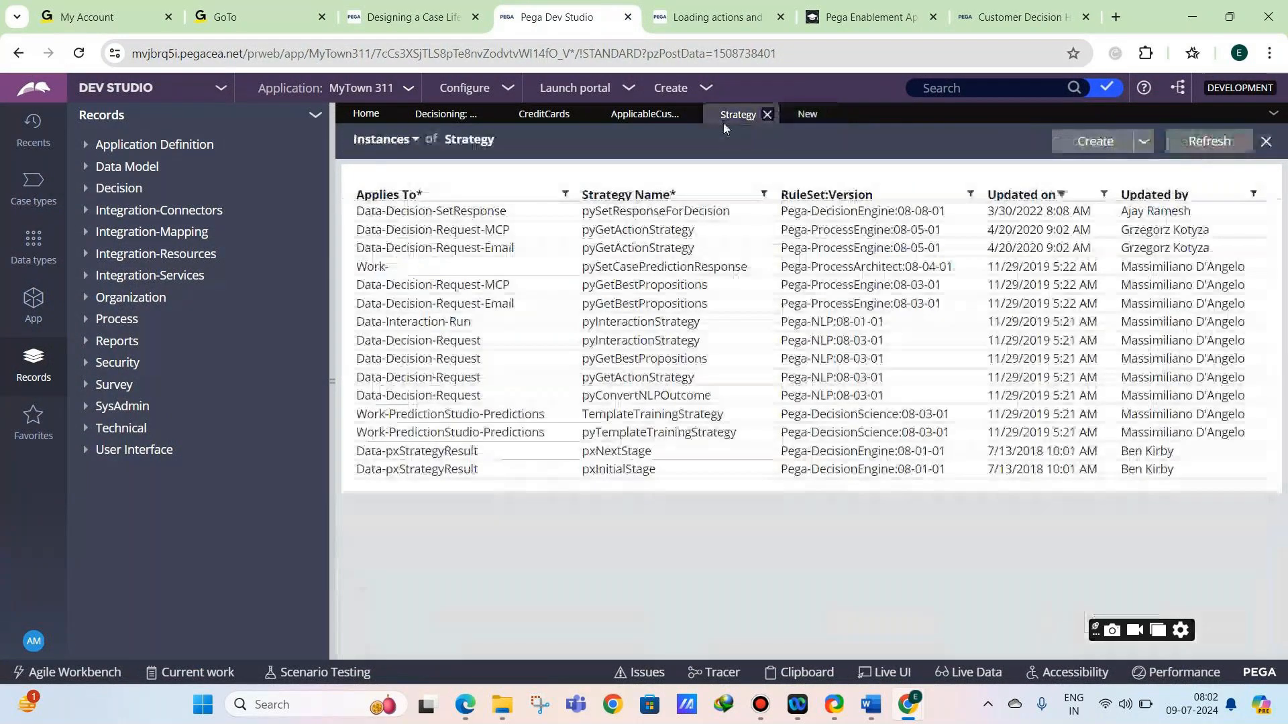
left_click(810, 115)
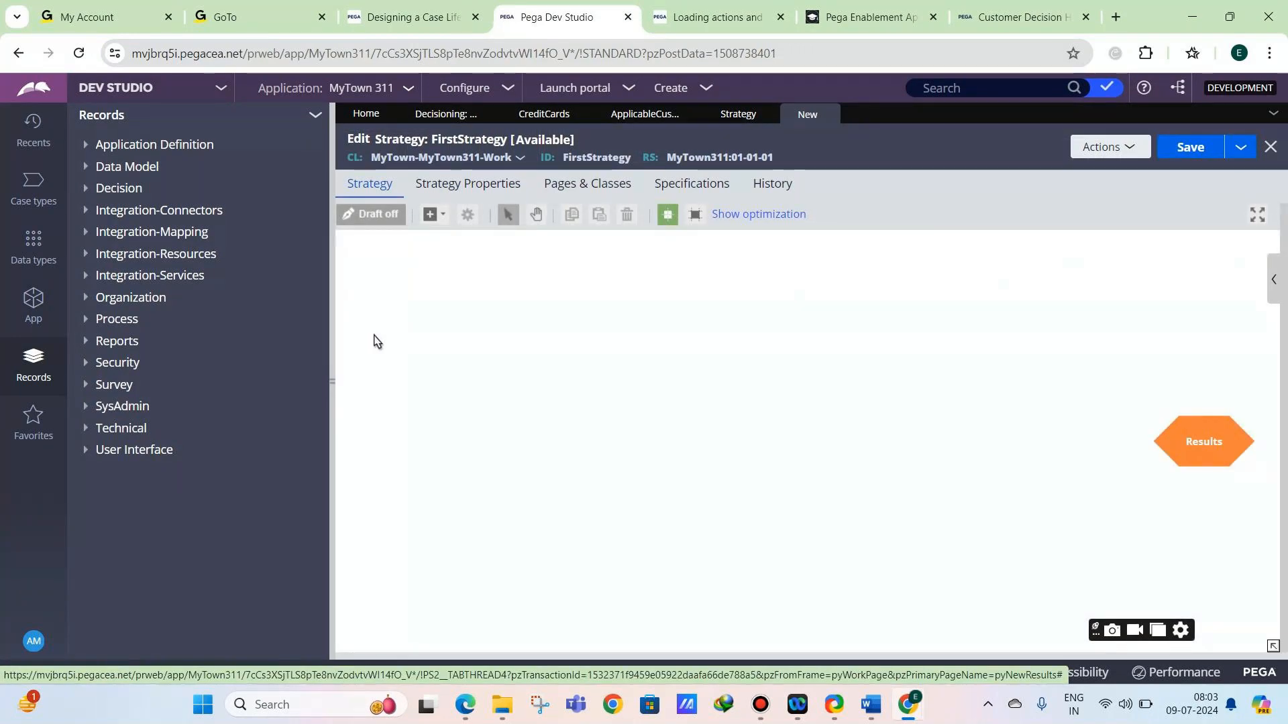
Collapse the Records explorer and move the Results component further right on the FirstStrategy canvas.
left_click(336, 376)
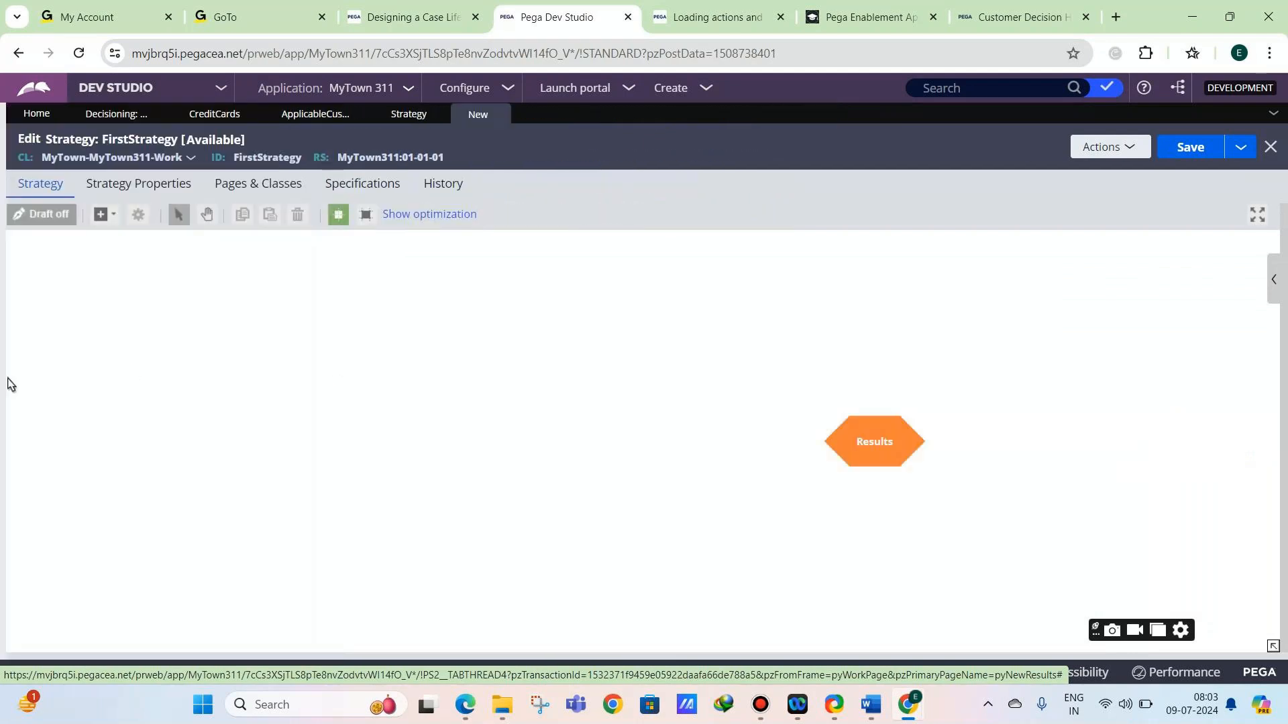
left_click_drag(863, 436, 999, 438)
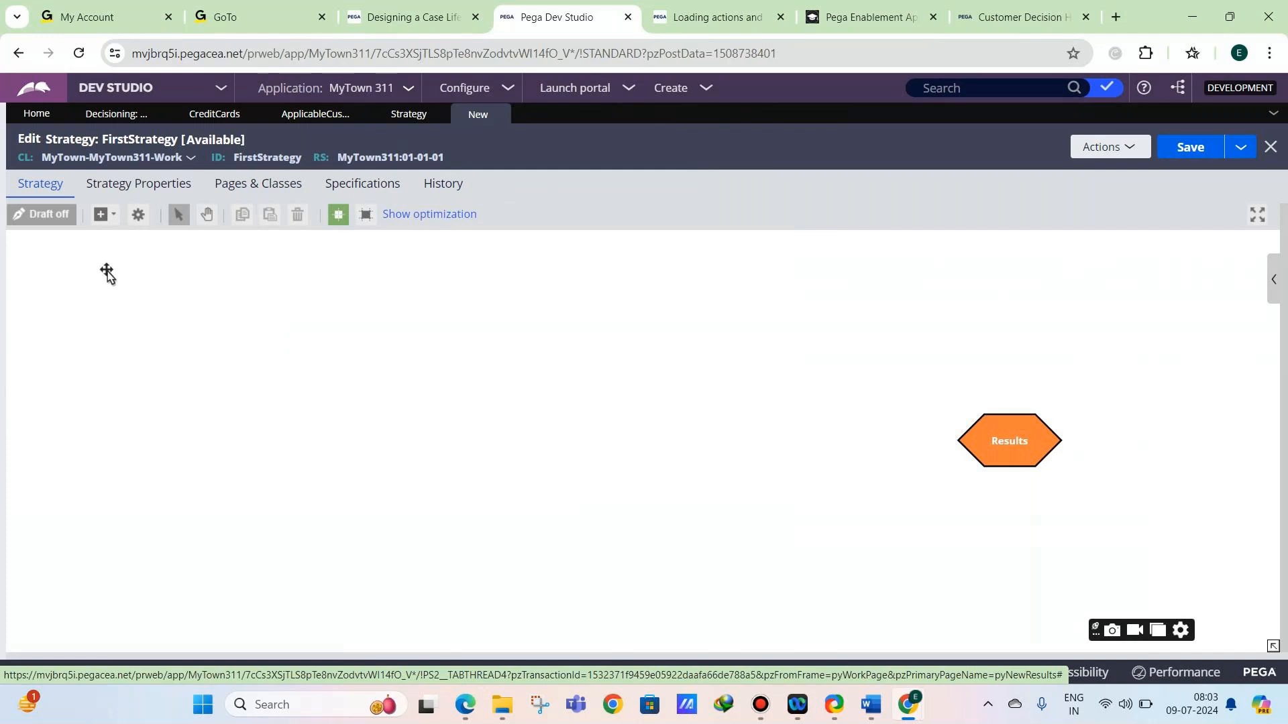
Review the available strategy component types, try placing a Proposition data component on the FirstStrategy canvas, and delete it.
left_click(114, 216)
mouse_move(112, 238)
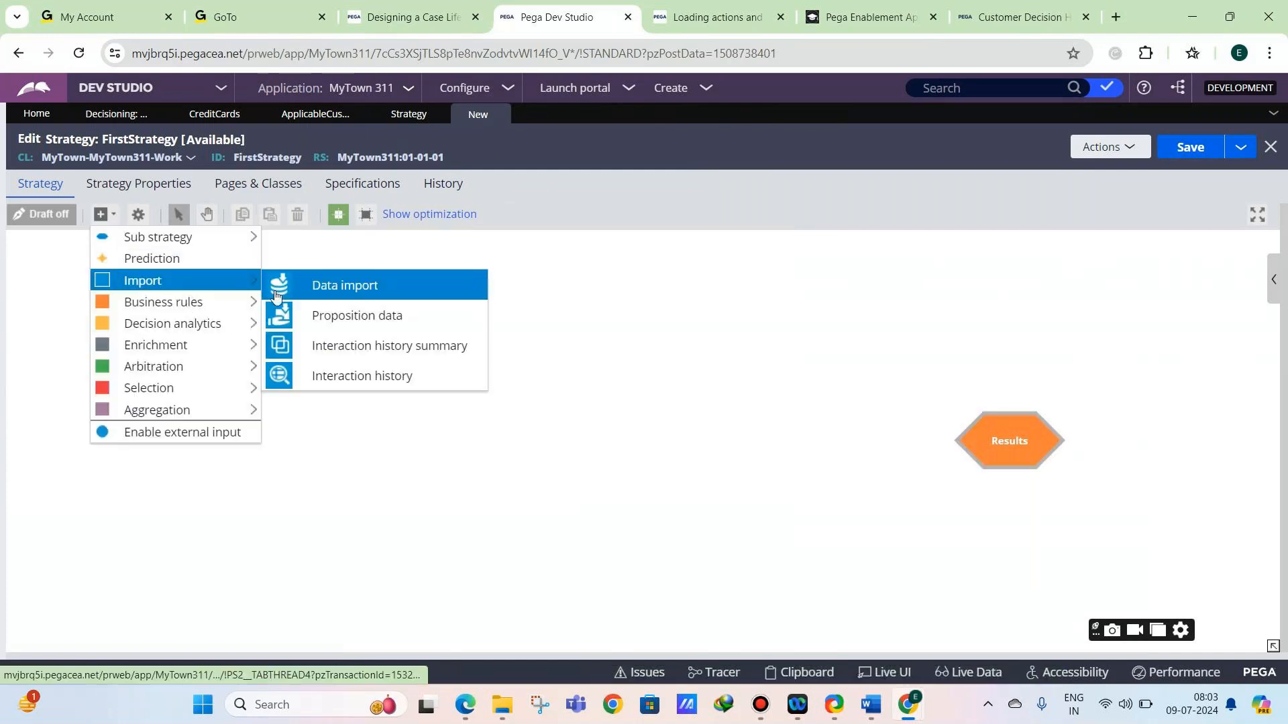
mouse_move(252, 320)
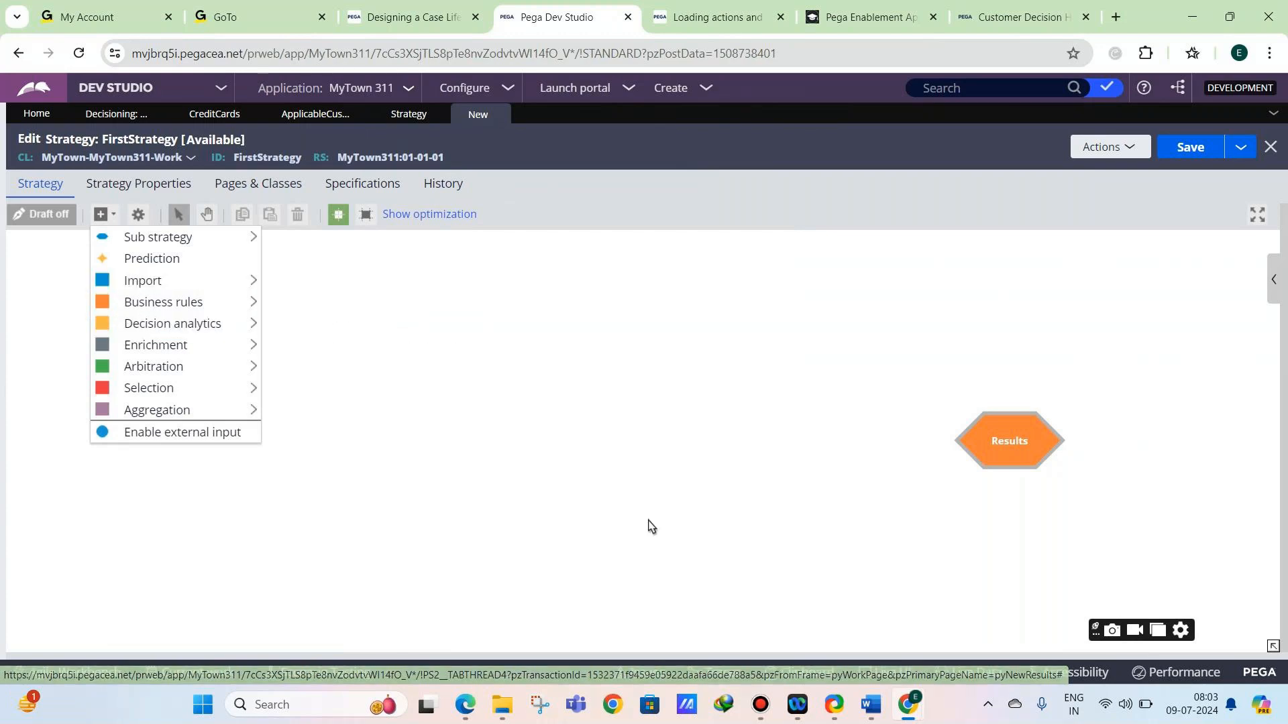
left_click(413, 611)
right_click(414, 612)
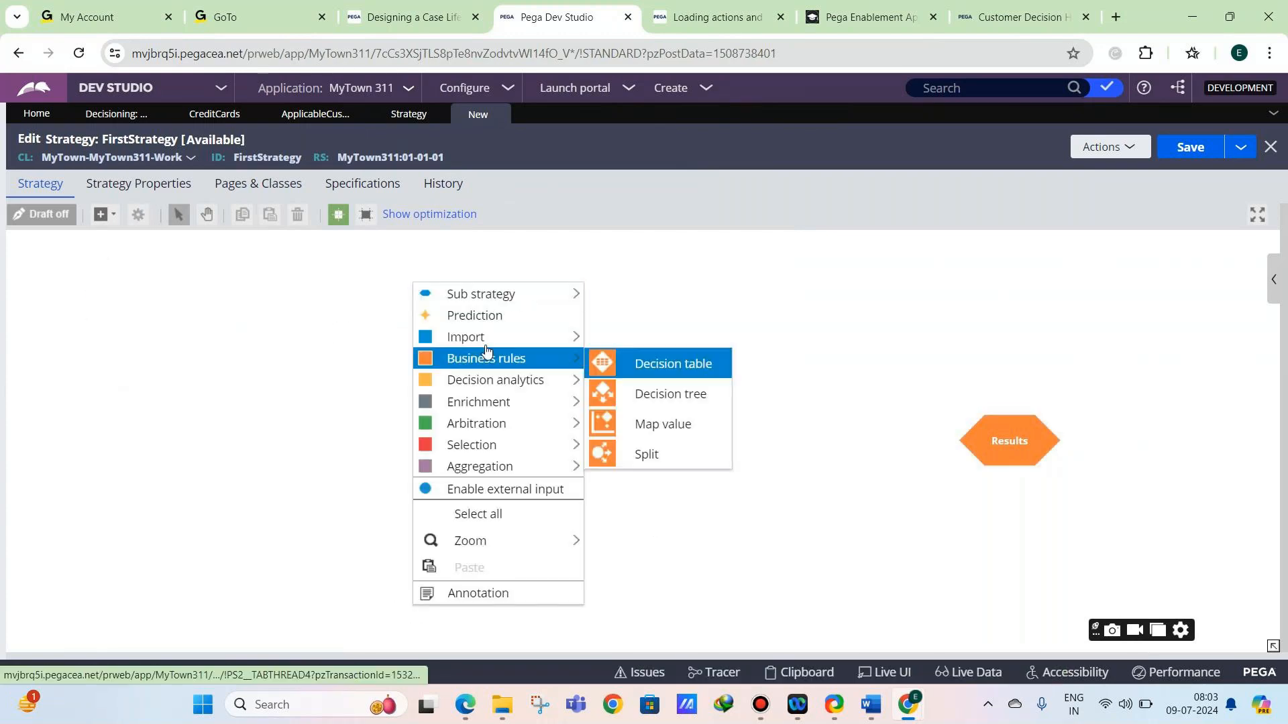
mouse_move(537, 359)
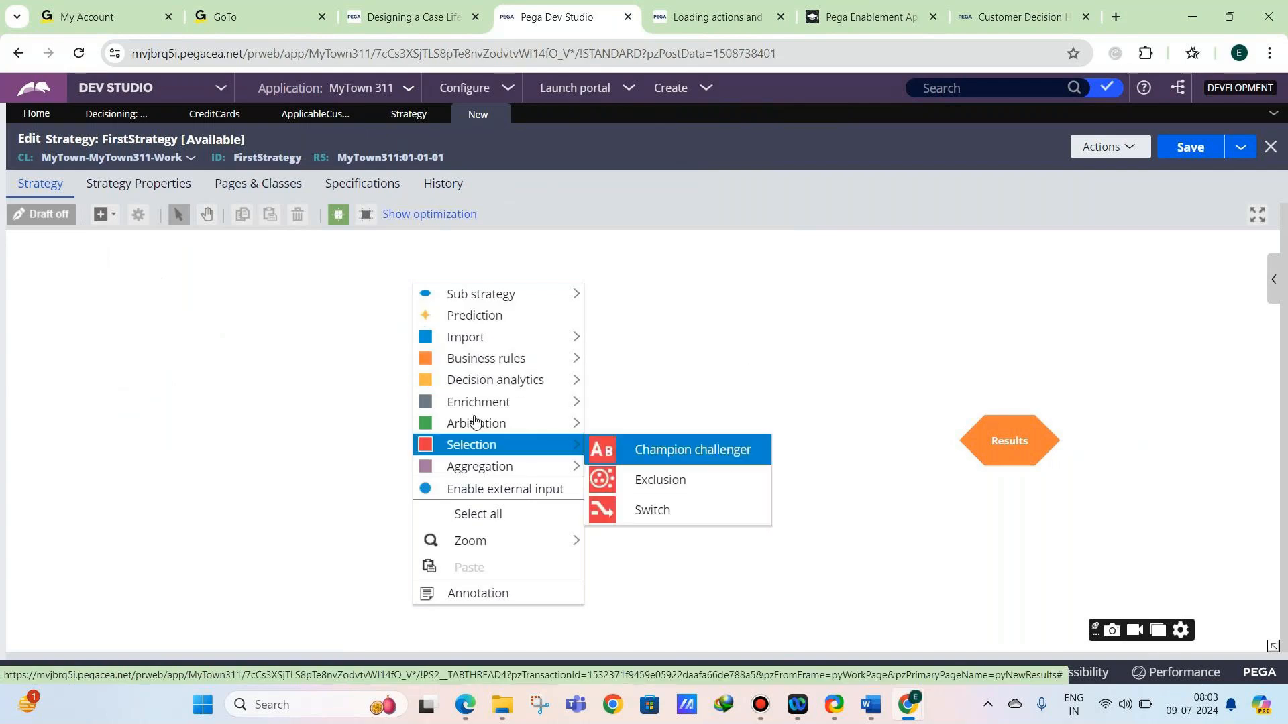
mouse_move(462, 336)
left_click(650, 373)
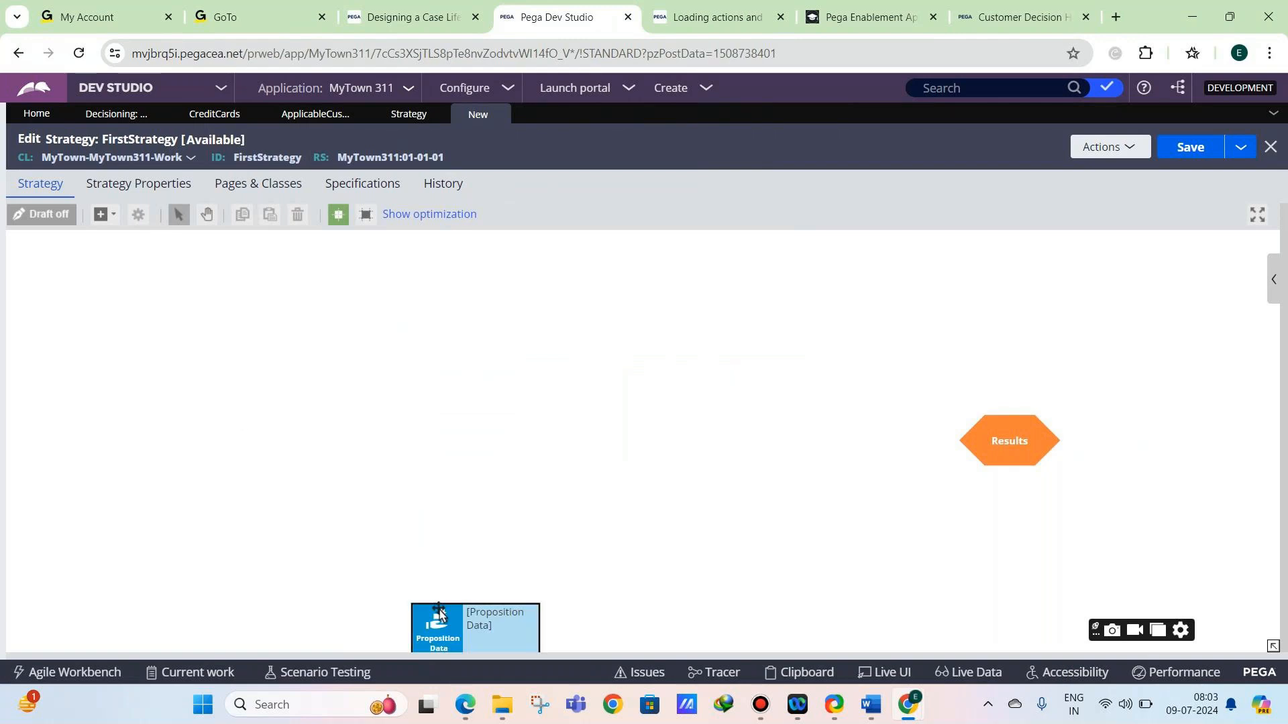
left_click(229, 396)
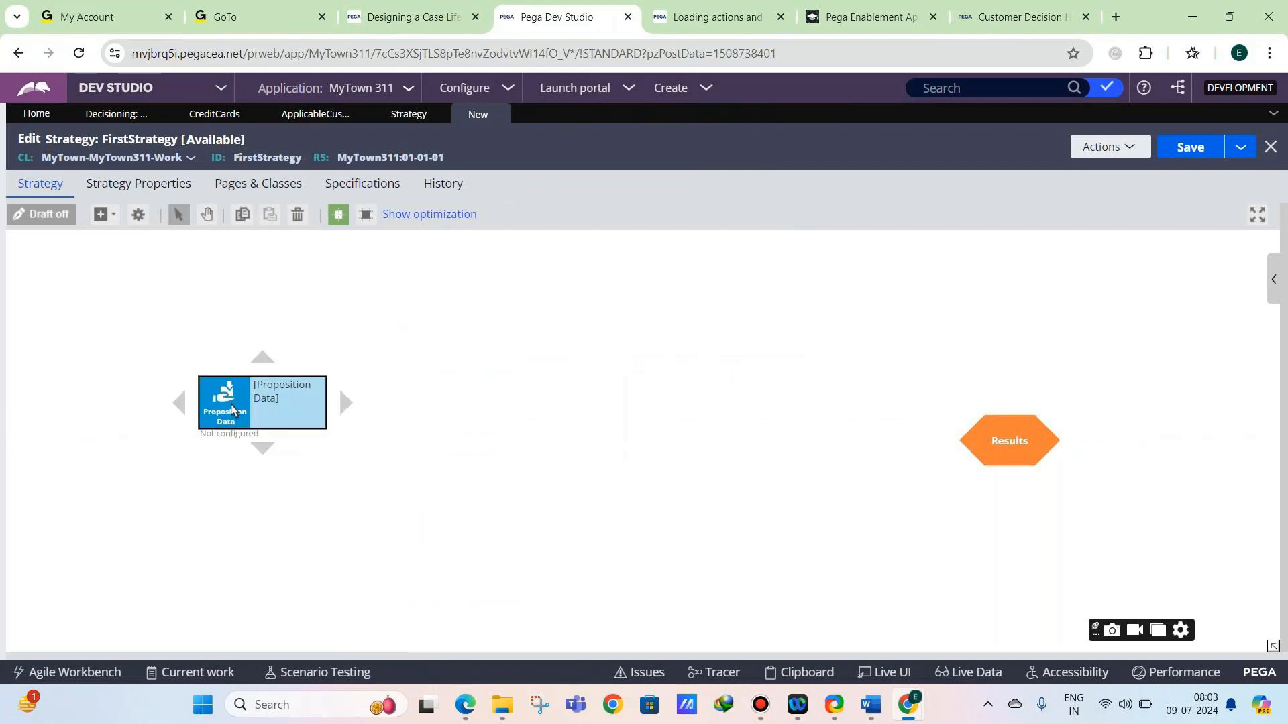
right_click(243, 392)
key("Delete")
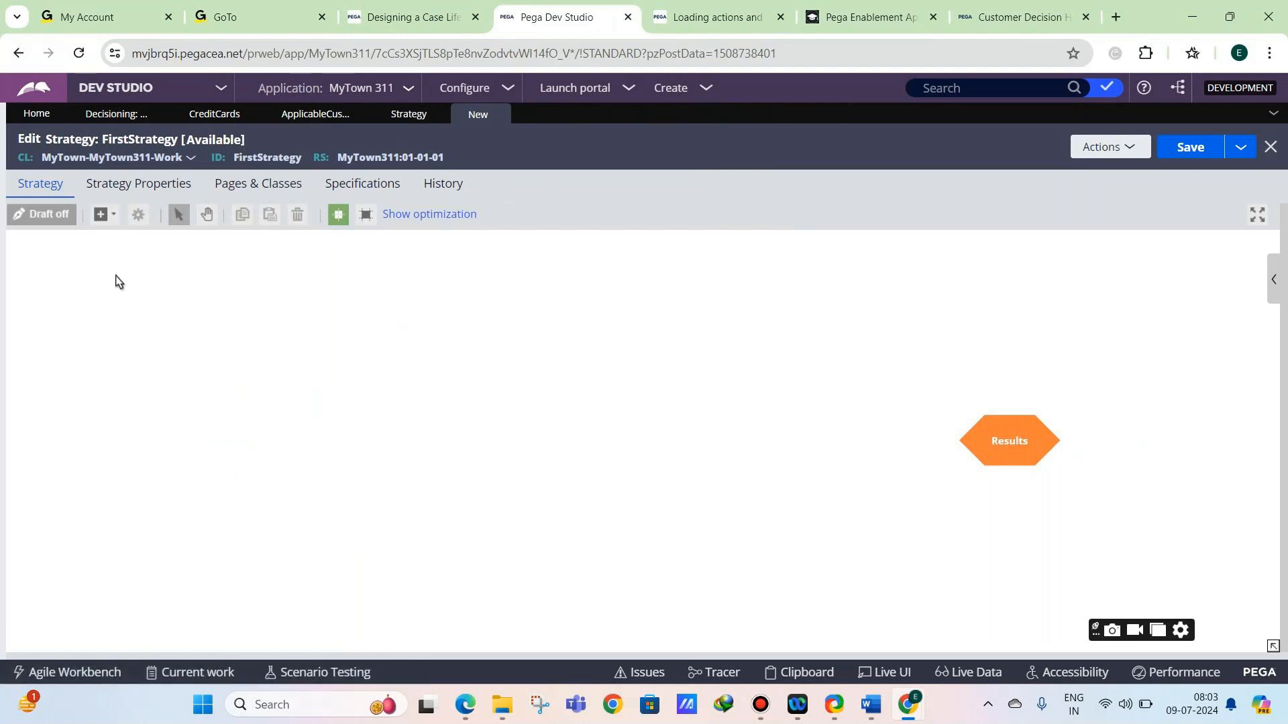
Add a Proposition data component to the FirstStrategy canvas and connect it to the Results component.
left_click(114, 217)
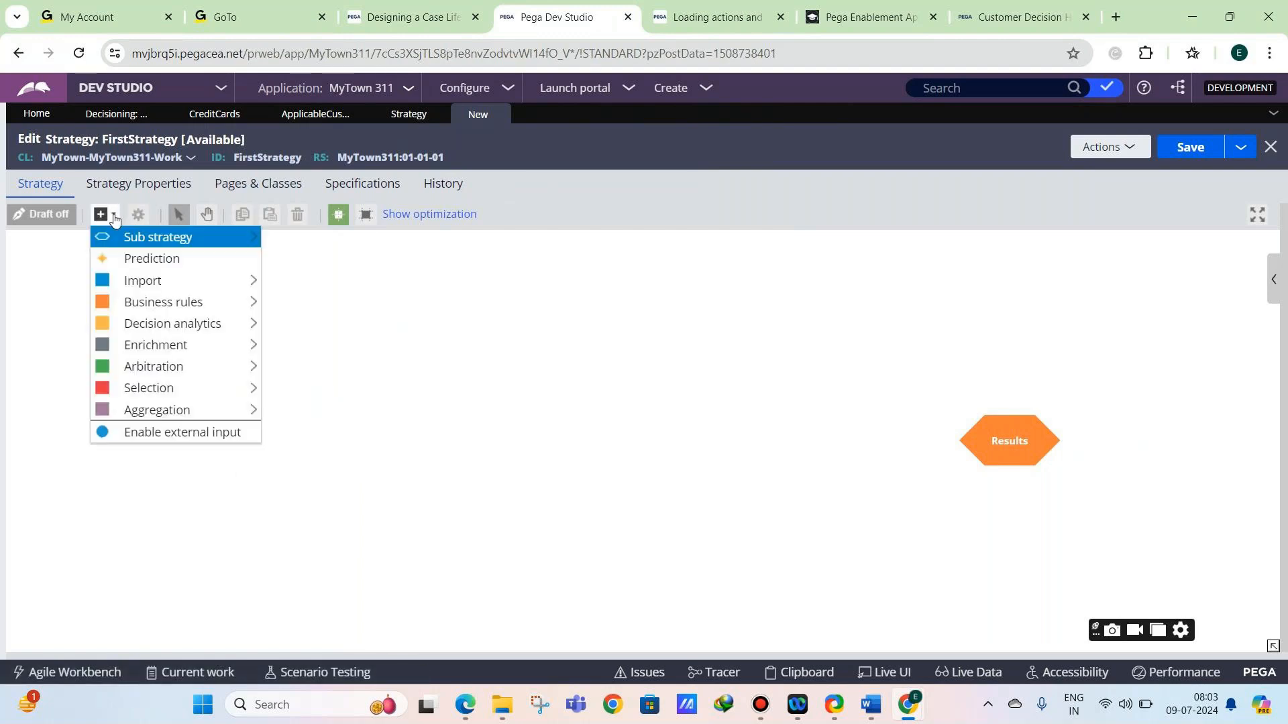
mouse_move(111, 280)
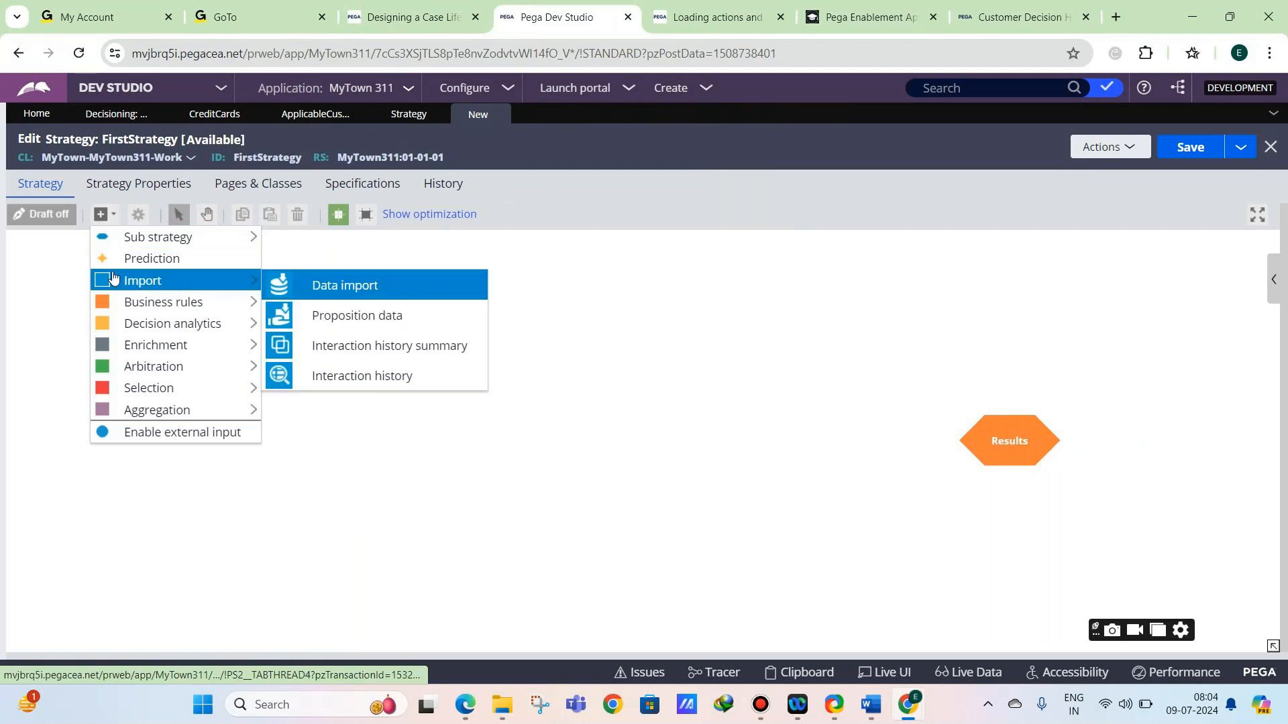
left_click(302, 324)
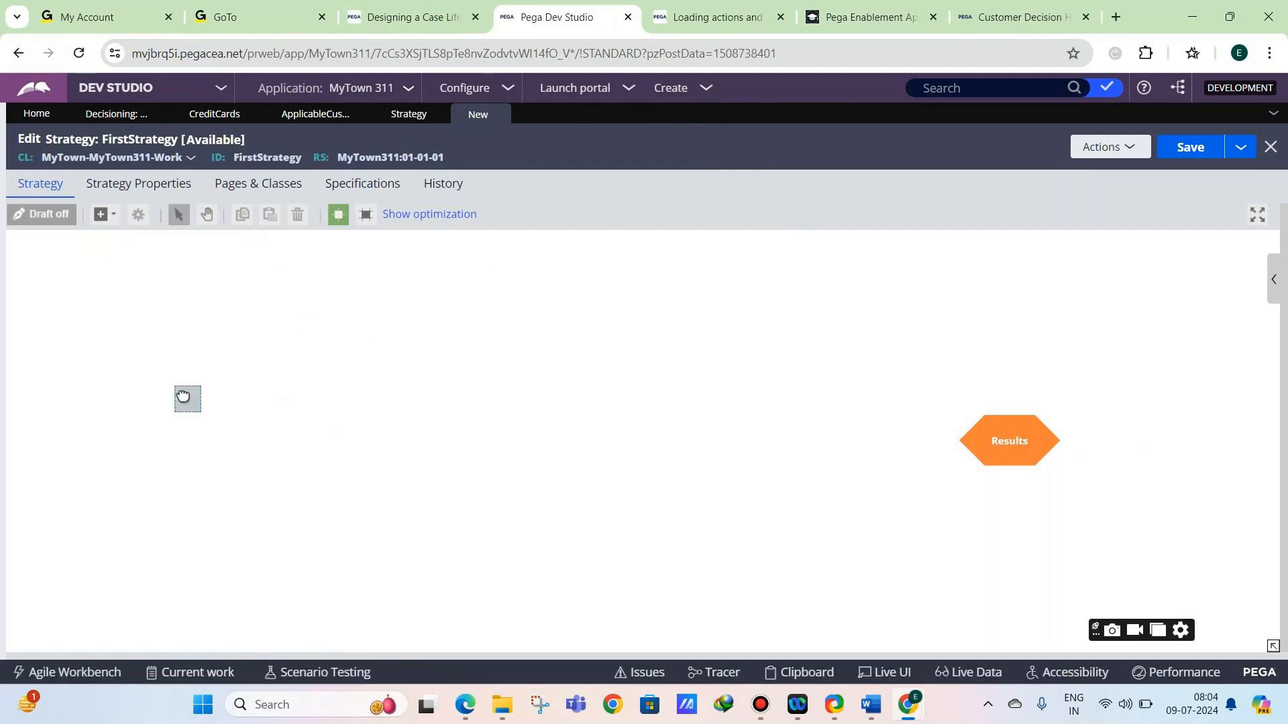
left_click(182, 396)
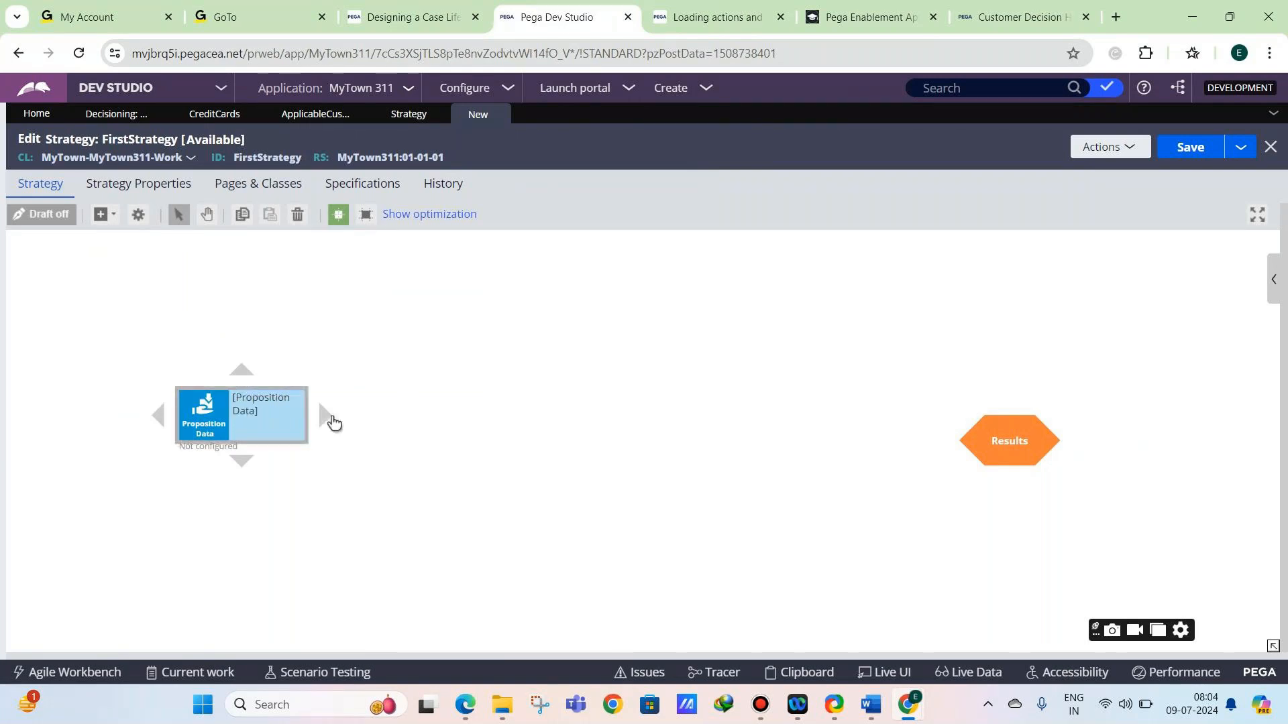
left_click_drag(279, 422, 969, 441)
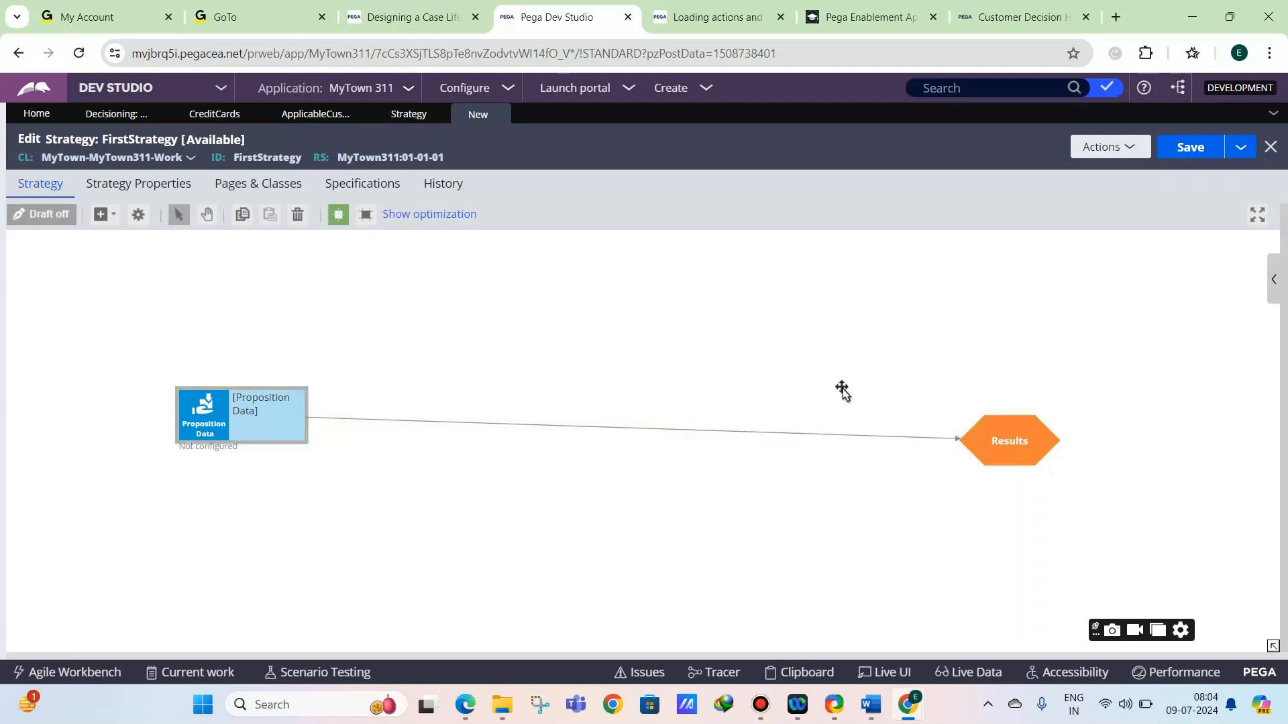
mouse_move(916, 700)
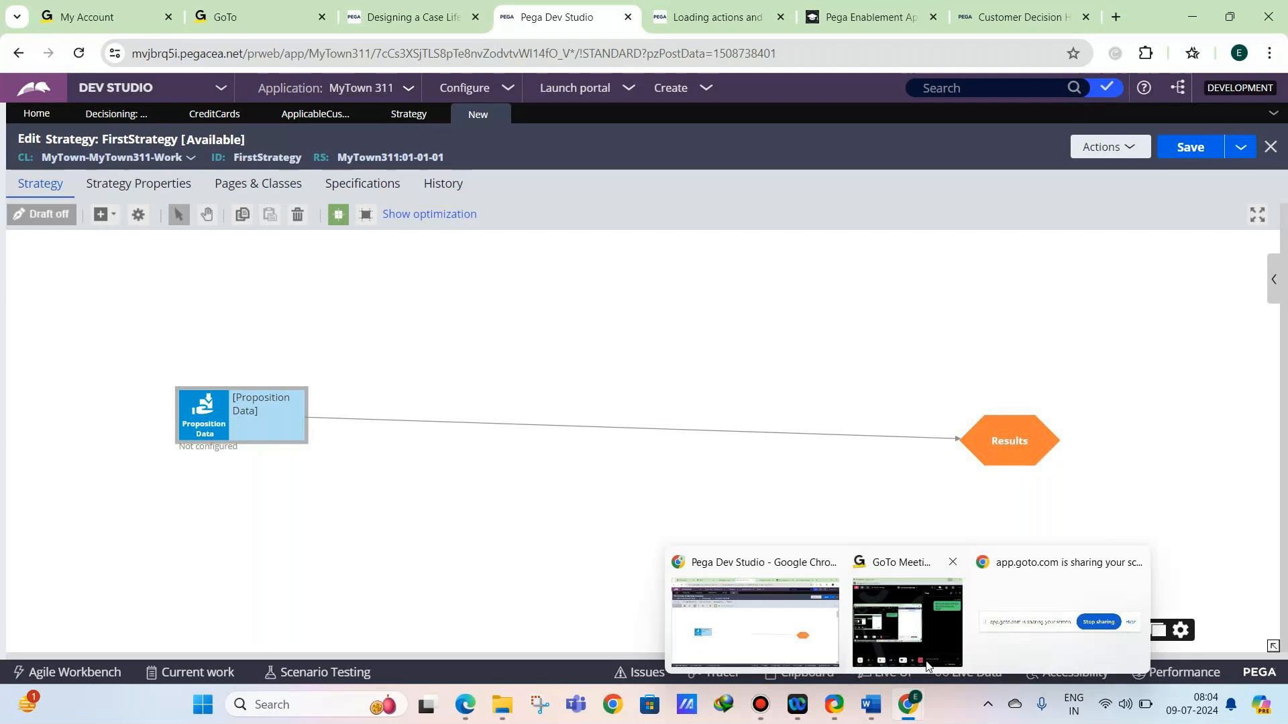
left_click(927, 665)
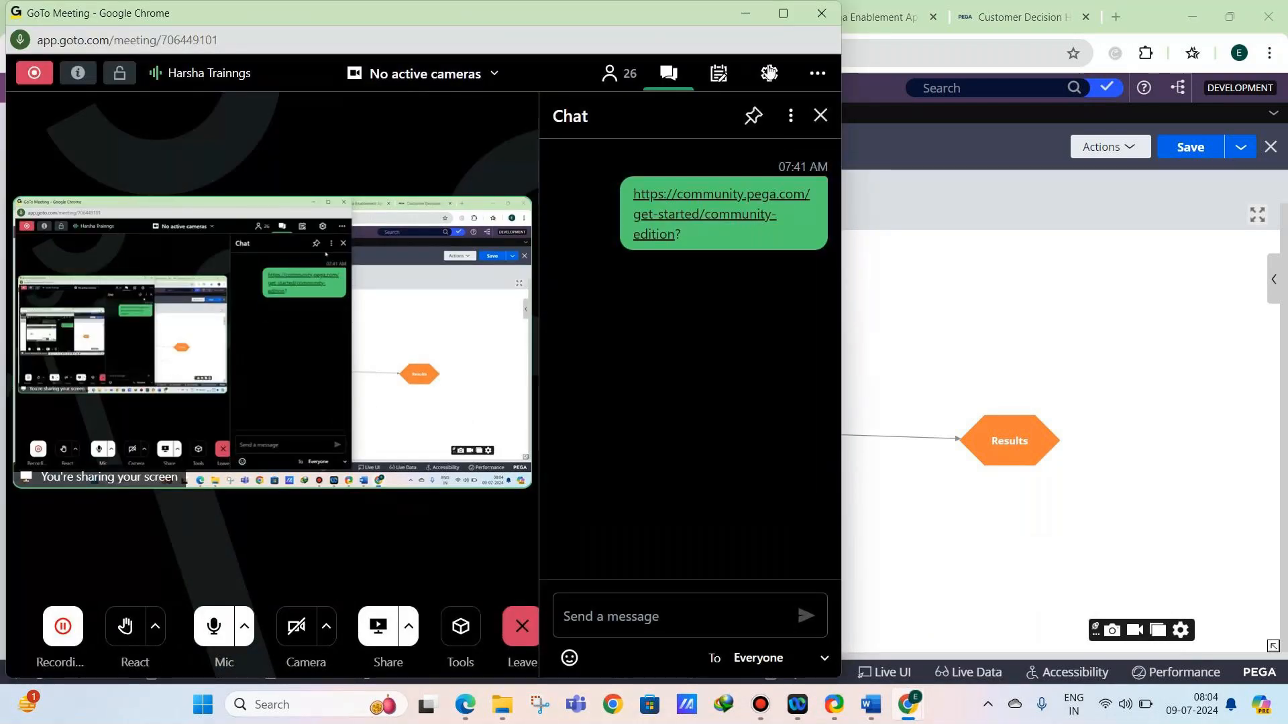
left_click(745, 14)
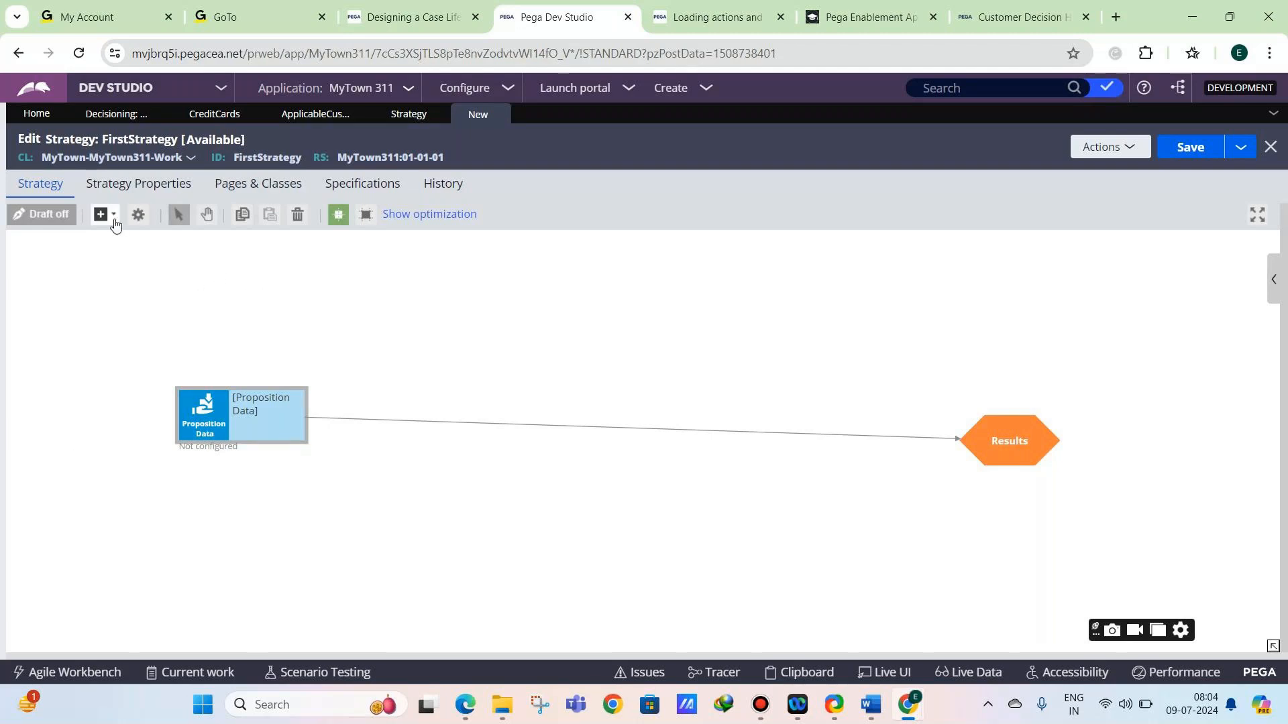
left_click(114, 227)
mouse_move(248, 281)
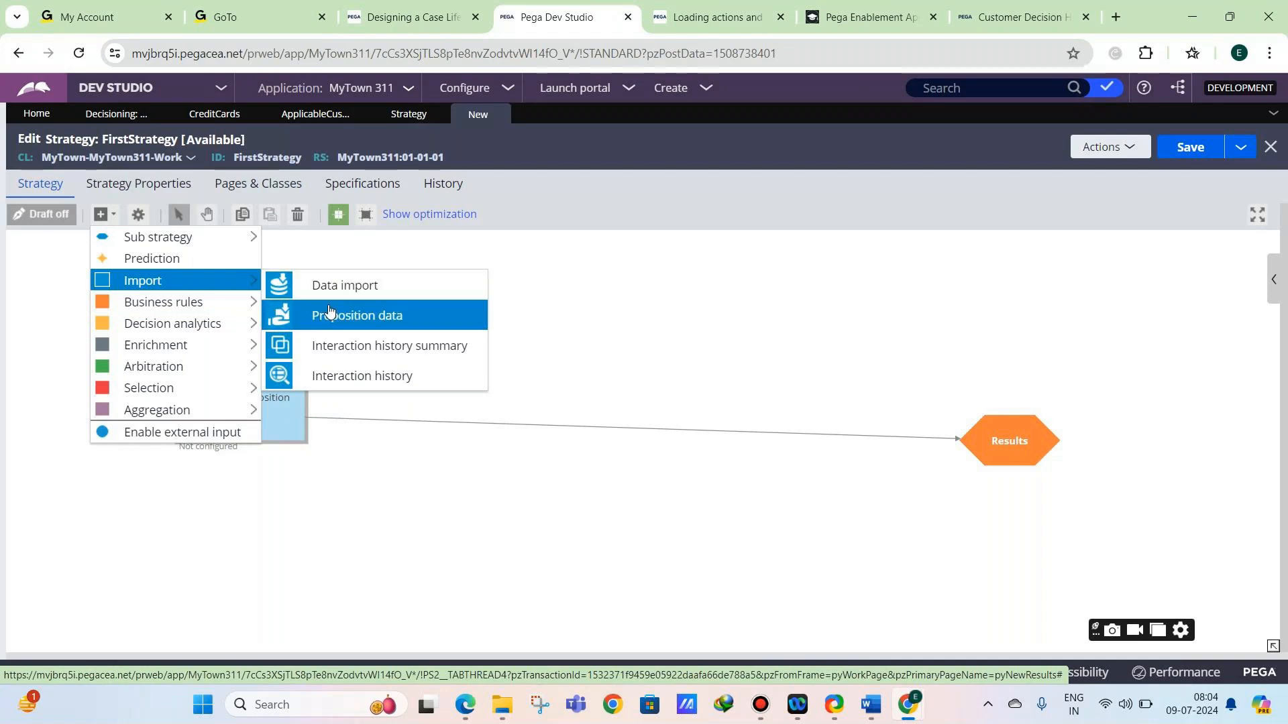
left_click(336, 452)
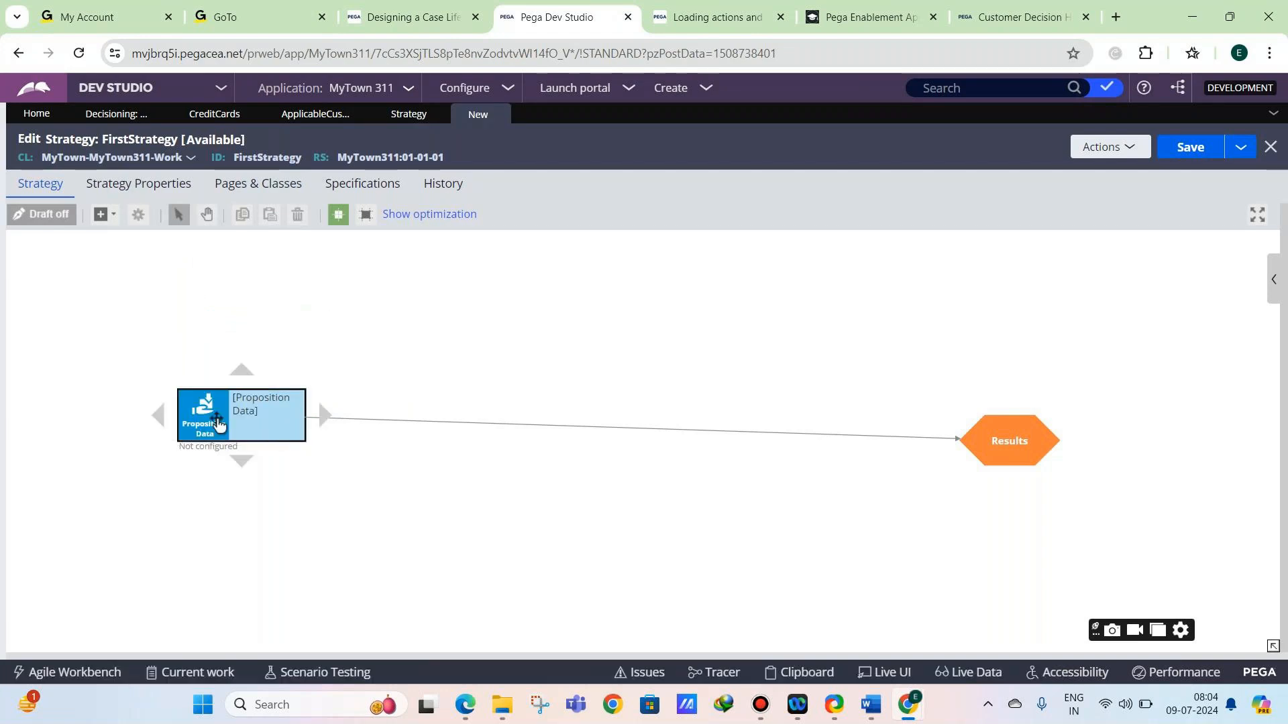
Configure the Proposition data component to import all propositions from Sales, Credit Cards, and save FirstStrategy.
double_click(218, 422)
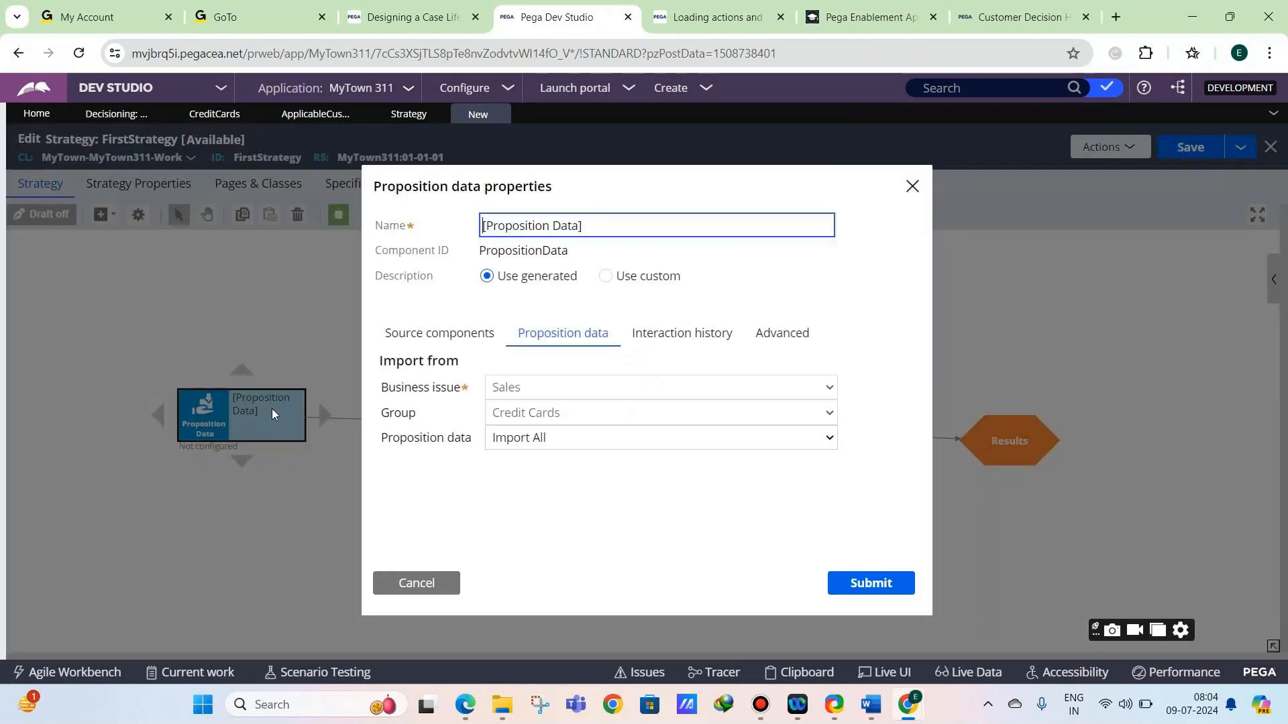
left_click(589, 437)
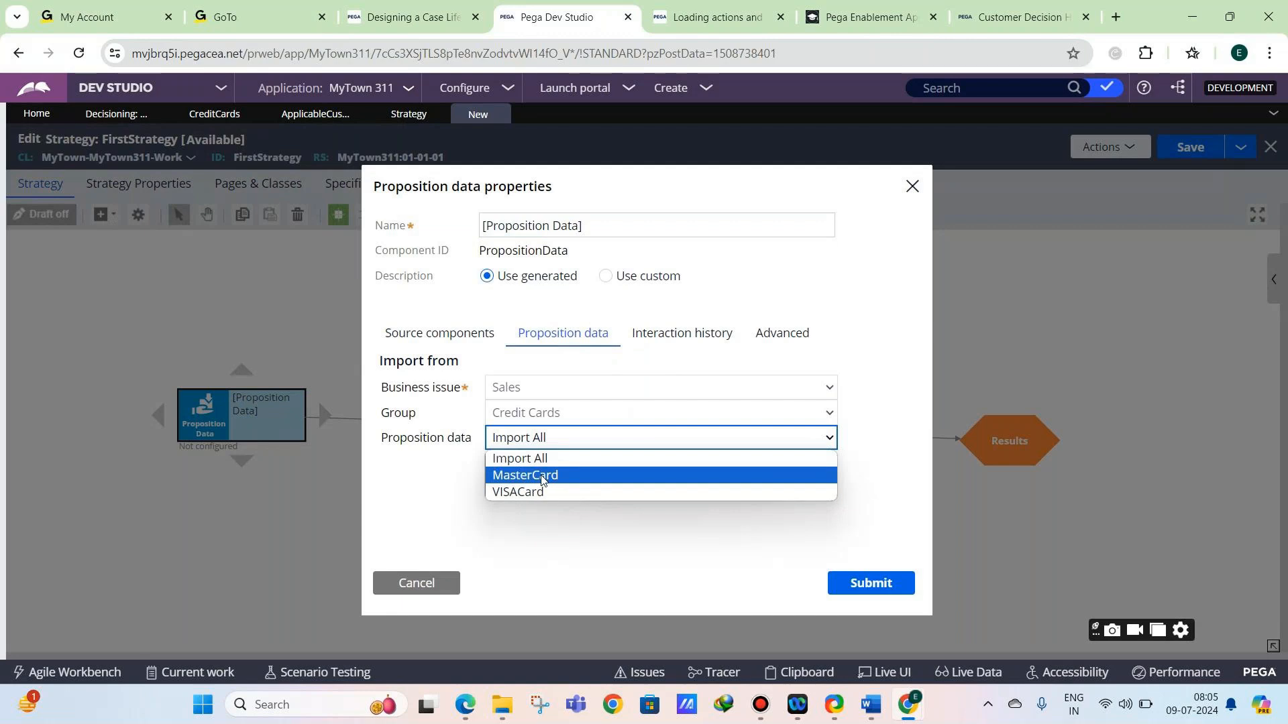
left_click(542, 479)
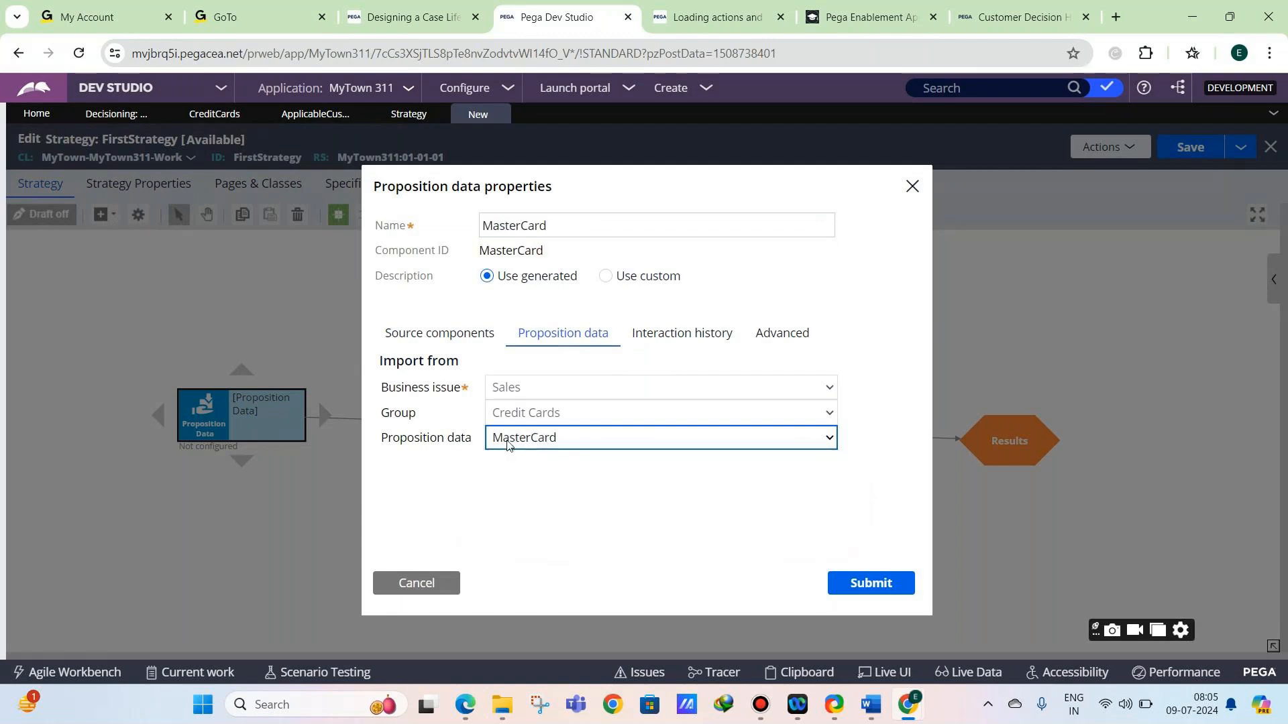
left_click(496, 438)
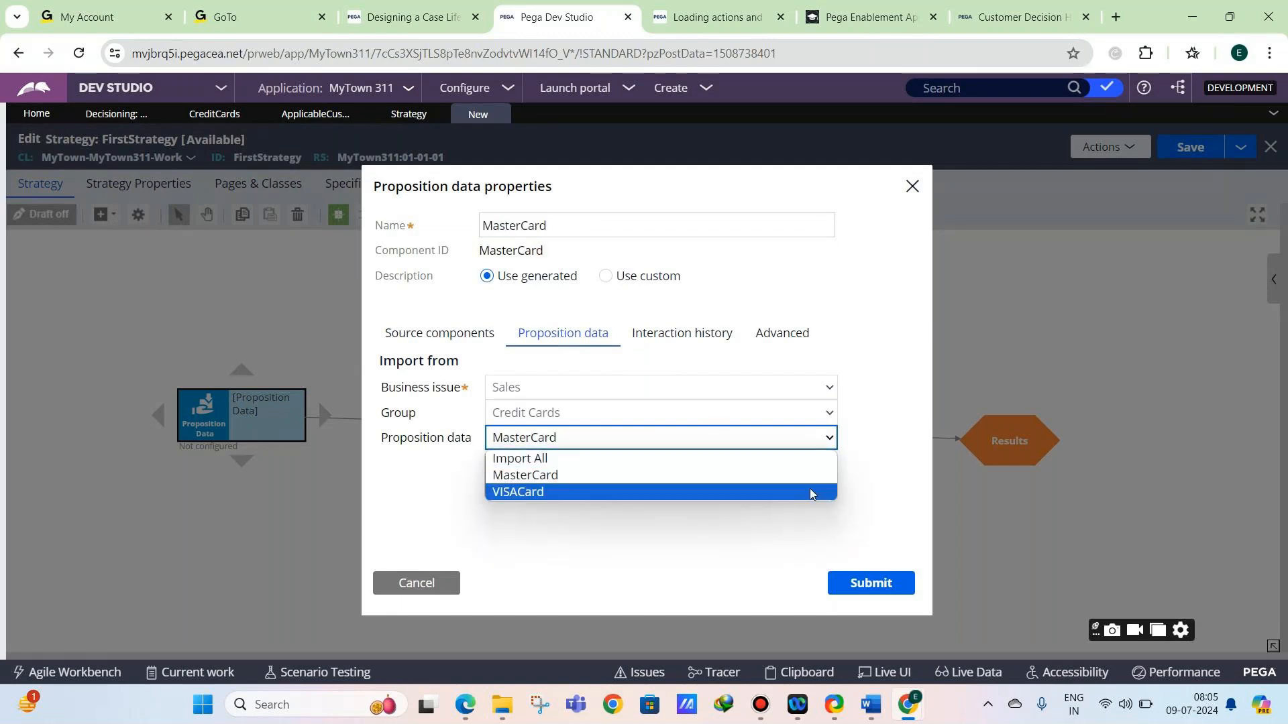
left_click(578, 456)
left_click(847, 593)
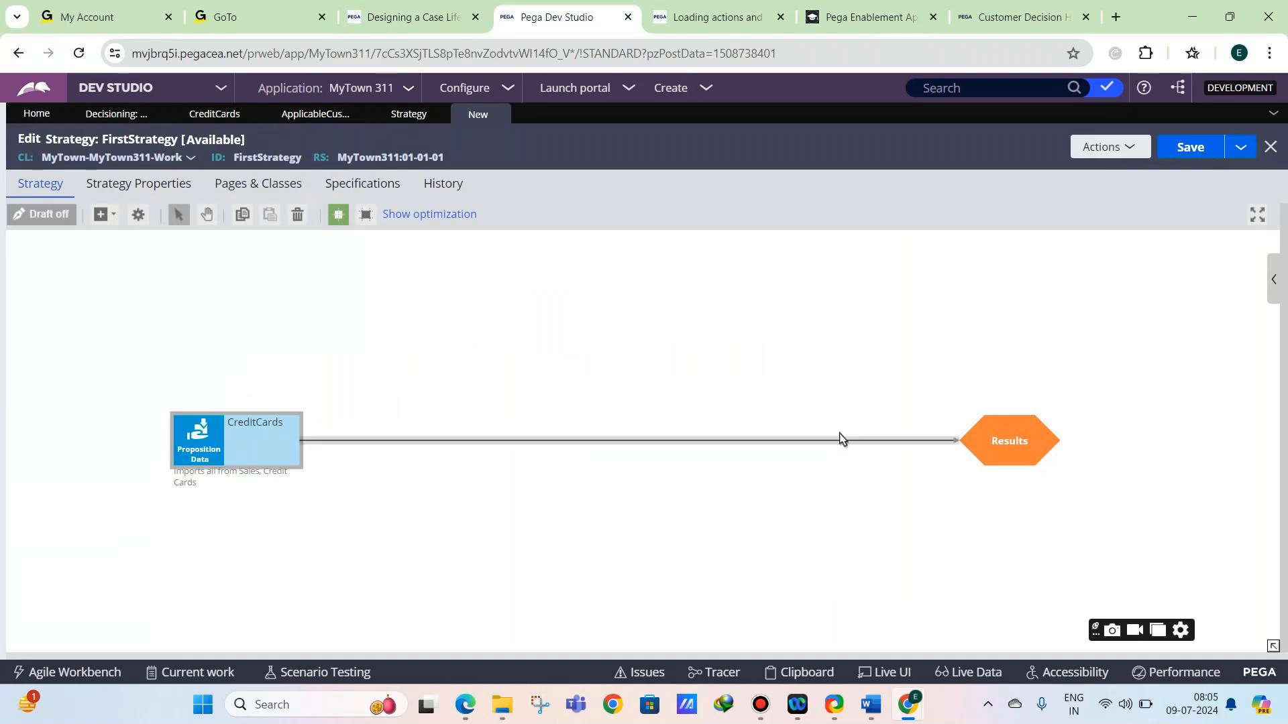
left_click(1181, 154)
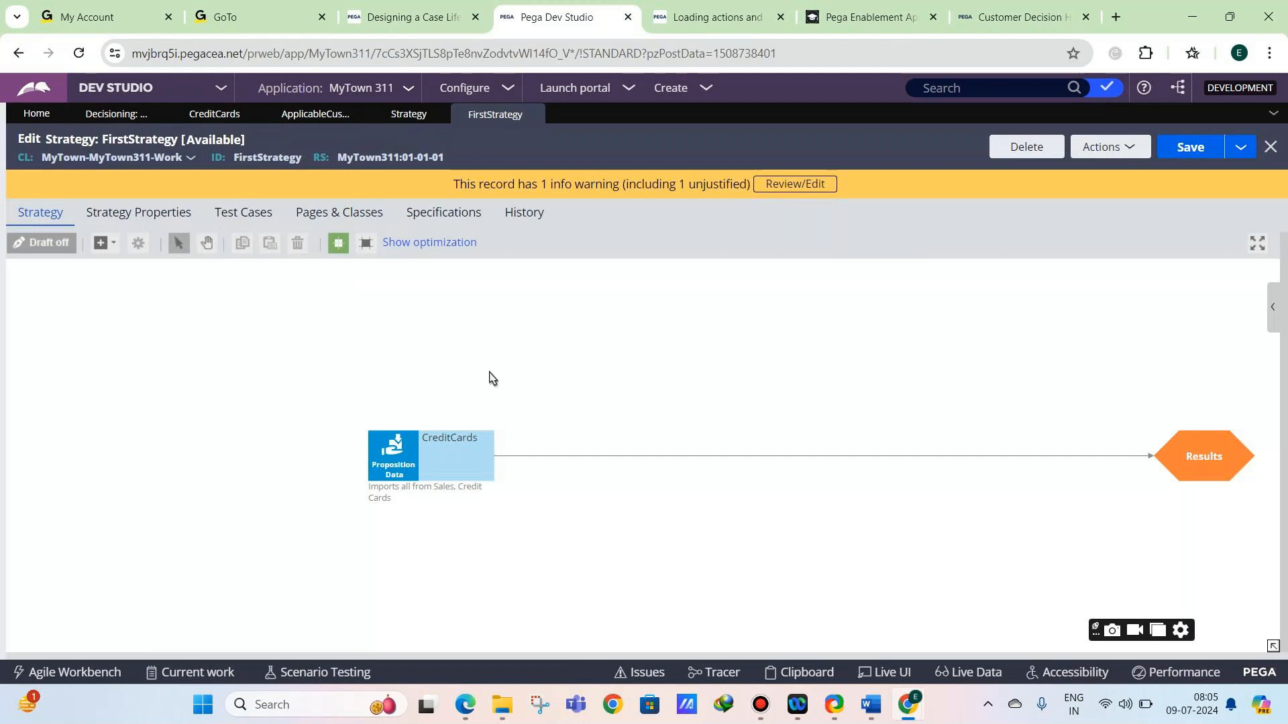
Open the overview map of the FirstStrategy canvas and use it to shift the visible area.
left_click(431, 463)
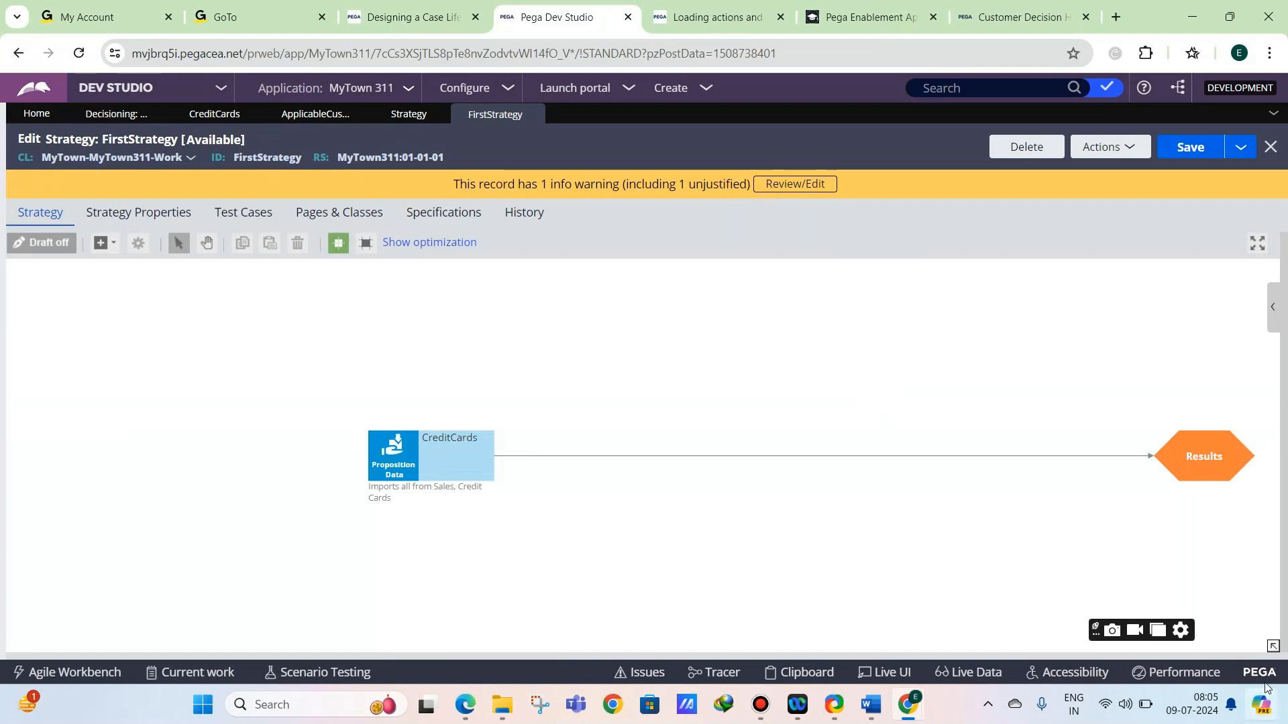
left_click(1273, 647)
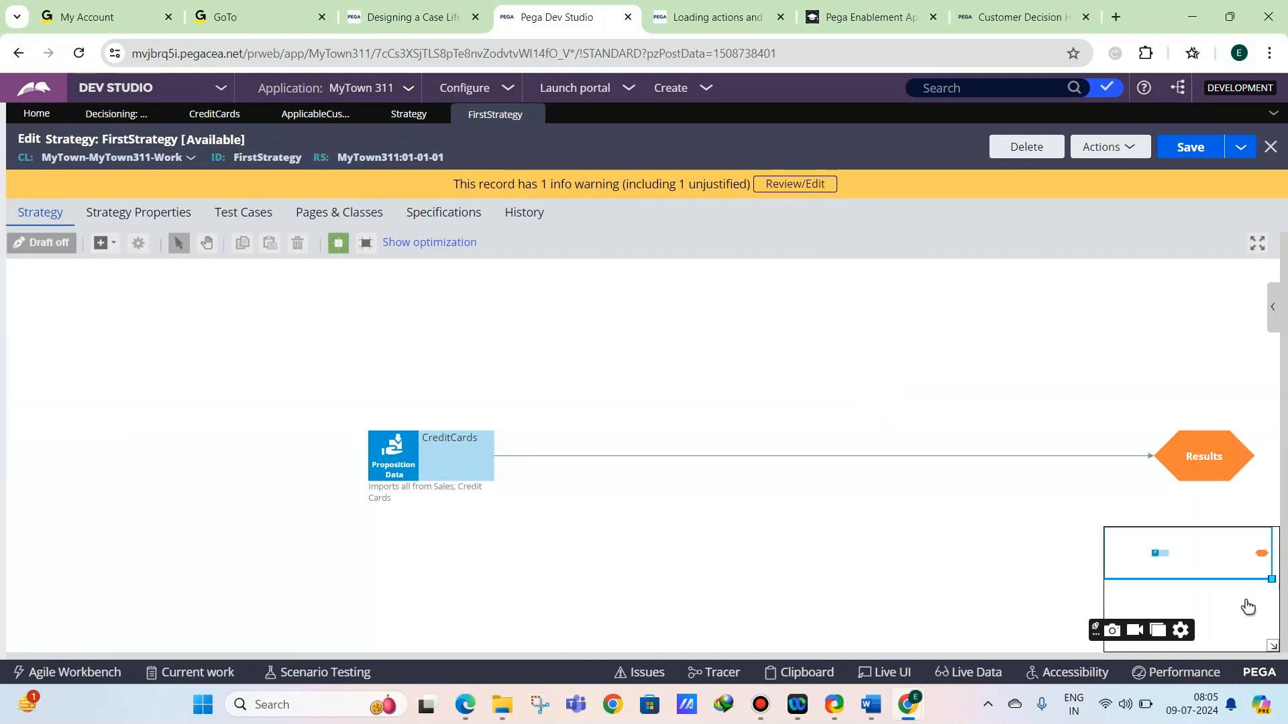
mouse_move(1212, 558)
left_mouse_down()
mouse_move(1187, 569)
mouse_move(1176, 552)
mouse_move(1256, 558)
mouse_move(1228, 551)
mouse_move(1216, 572)
mouse_move(1231, 564)
left_mouse_up()
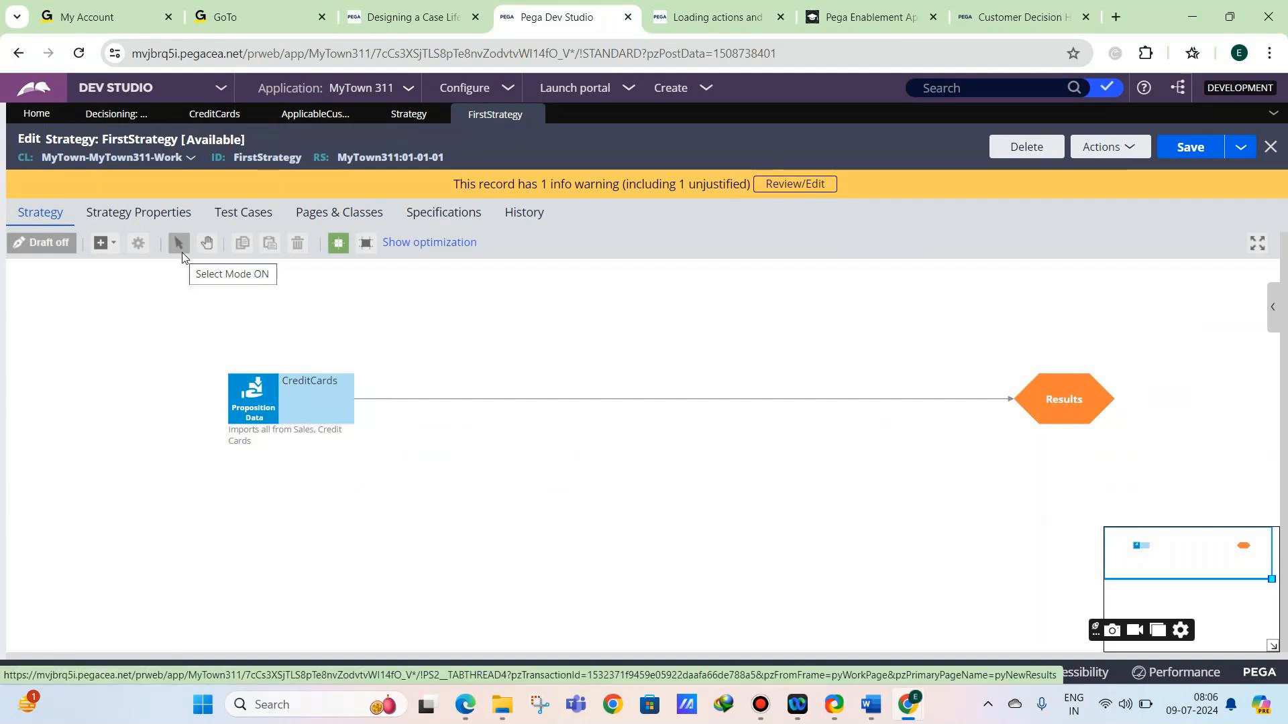
Demonstrate select mode by selecting the CreditCards and Results components individually and as one group with their connector.
left_click(278, 397)
left_click(1059, 398)
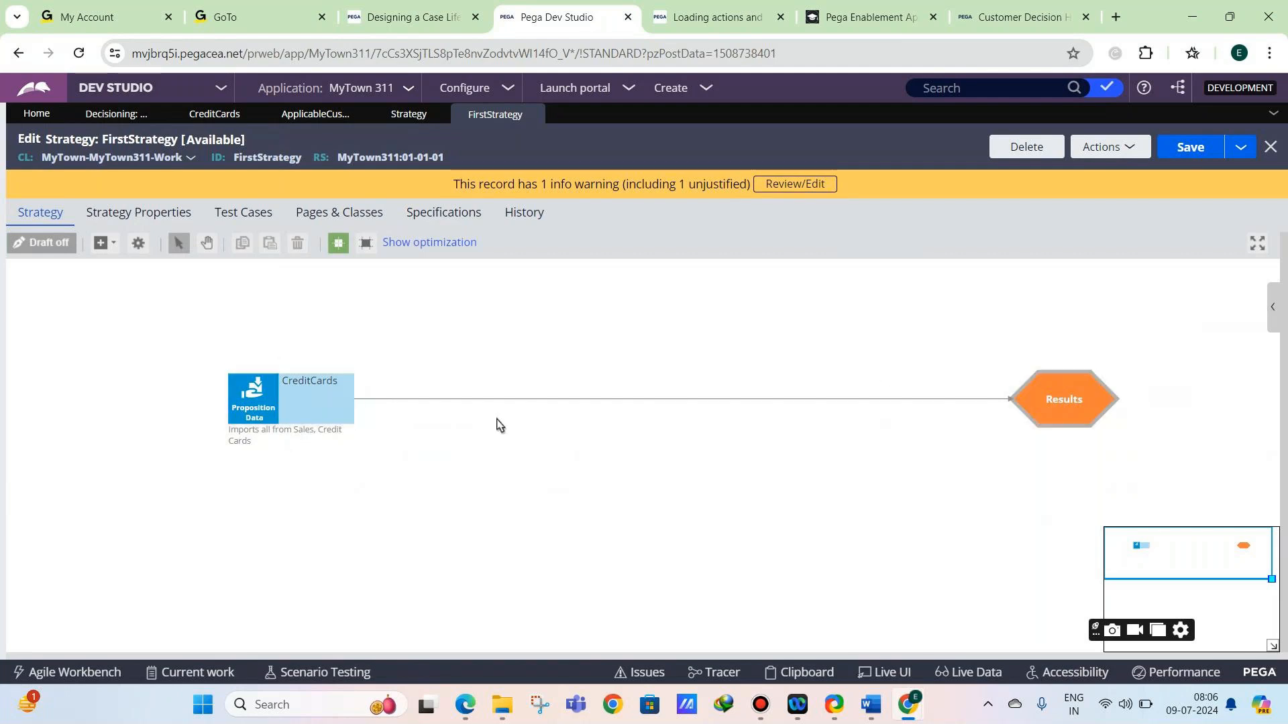
left_click(319, 414)
left_click(319, 414)
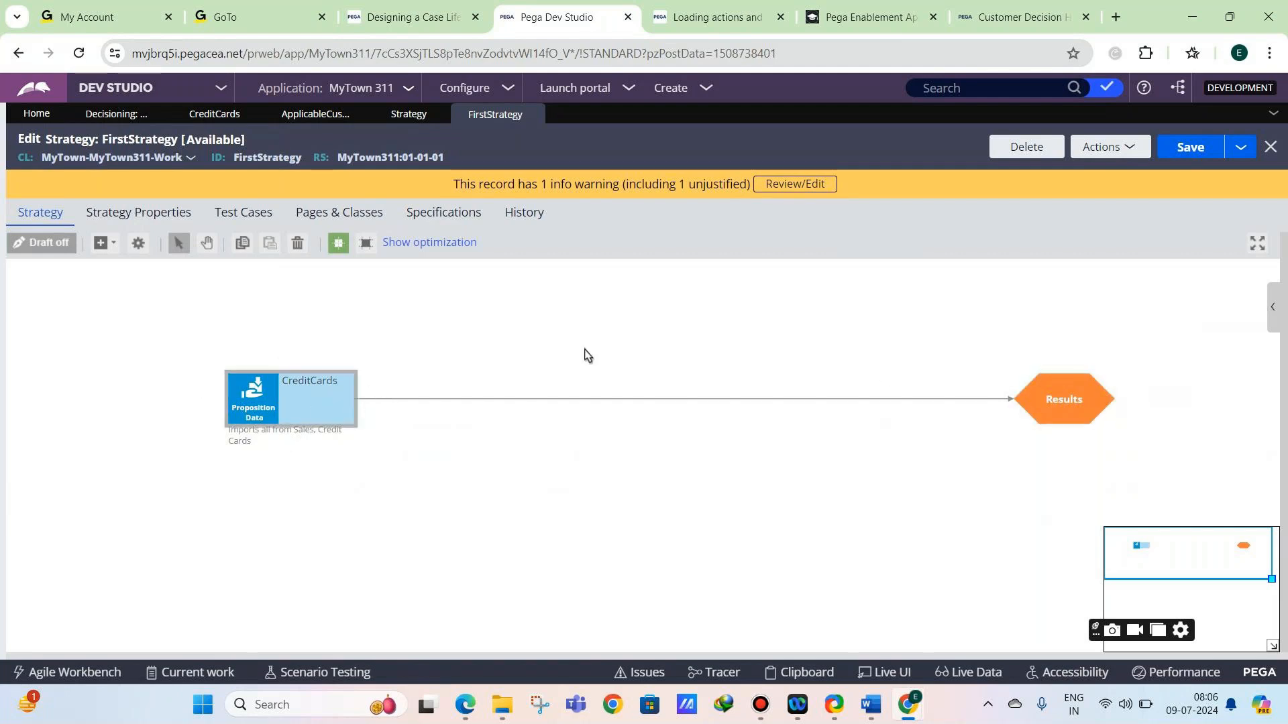
left_click_drag(198, 326, 1147, 509)
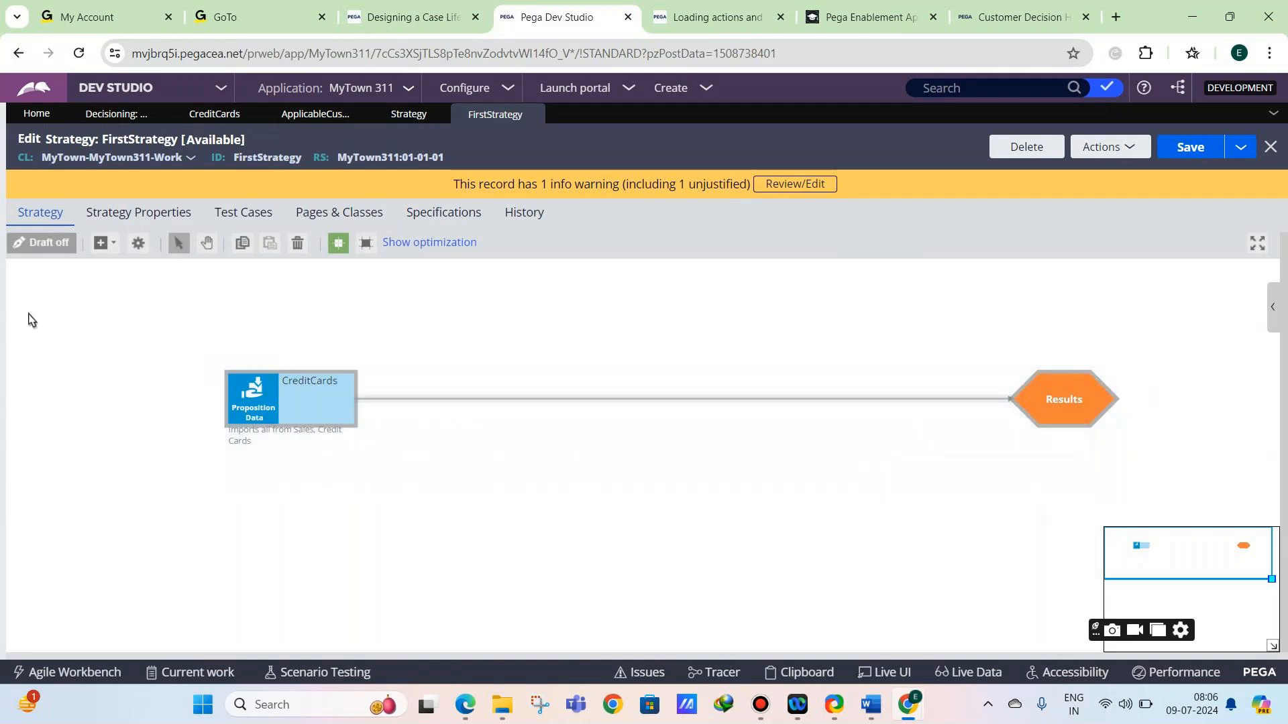
left_click_drag(215, 301, 1164, 479)
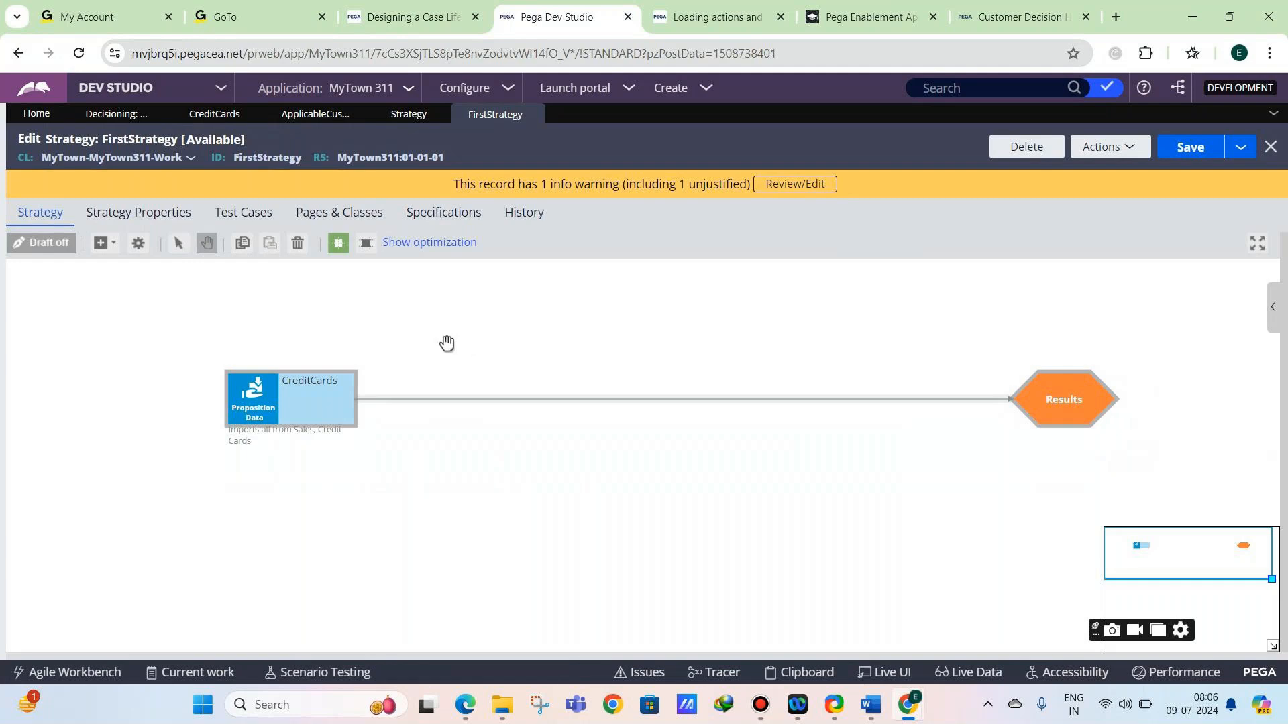
Demonstrate pan mode by moving around the FirstStrategy canvas until both components are in view, and save the strategy.
left_click_drag(416, 354, 302, 503)
left_click_drag(822, 356, 528, 356)
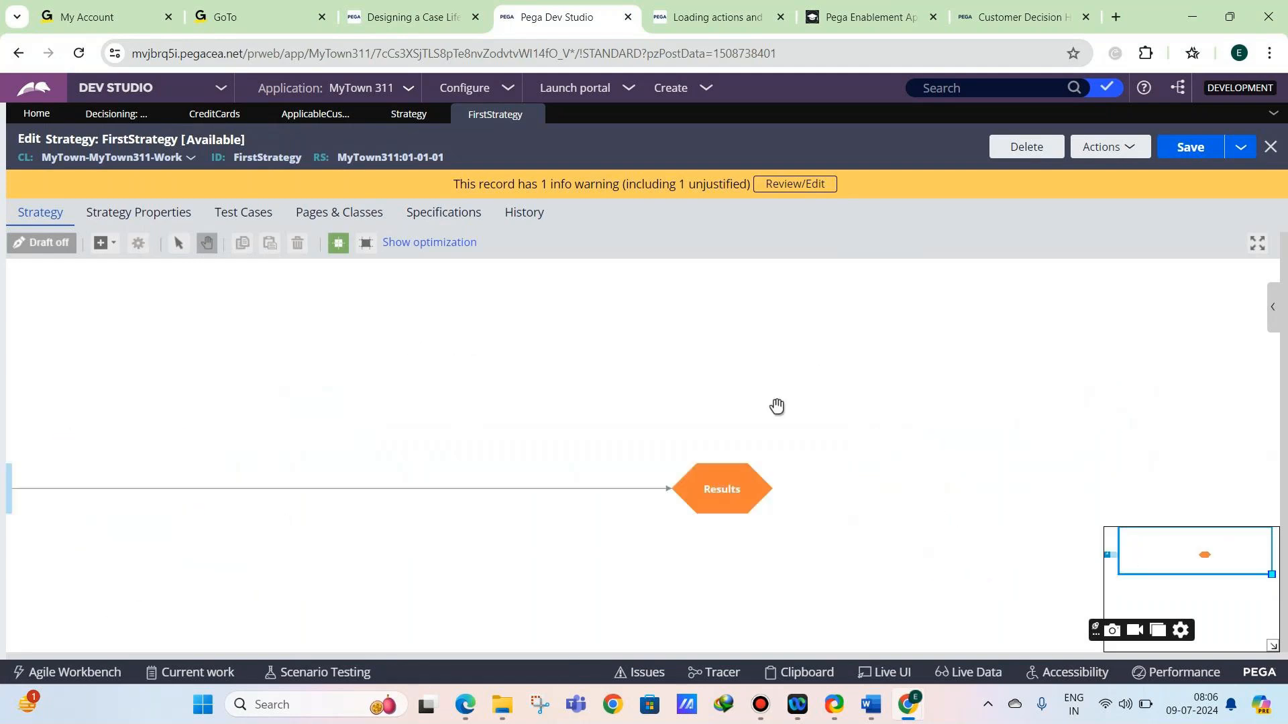
left_click_drag(777, 407, 567, 358)
left_click_drag(460, 365, 813, 397)
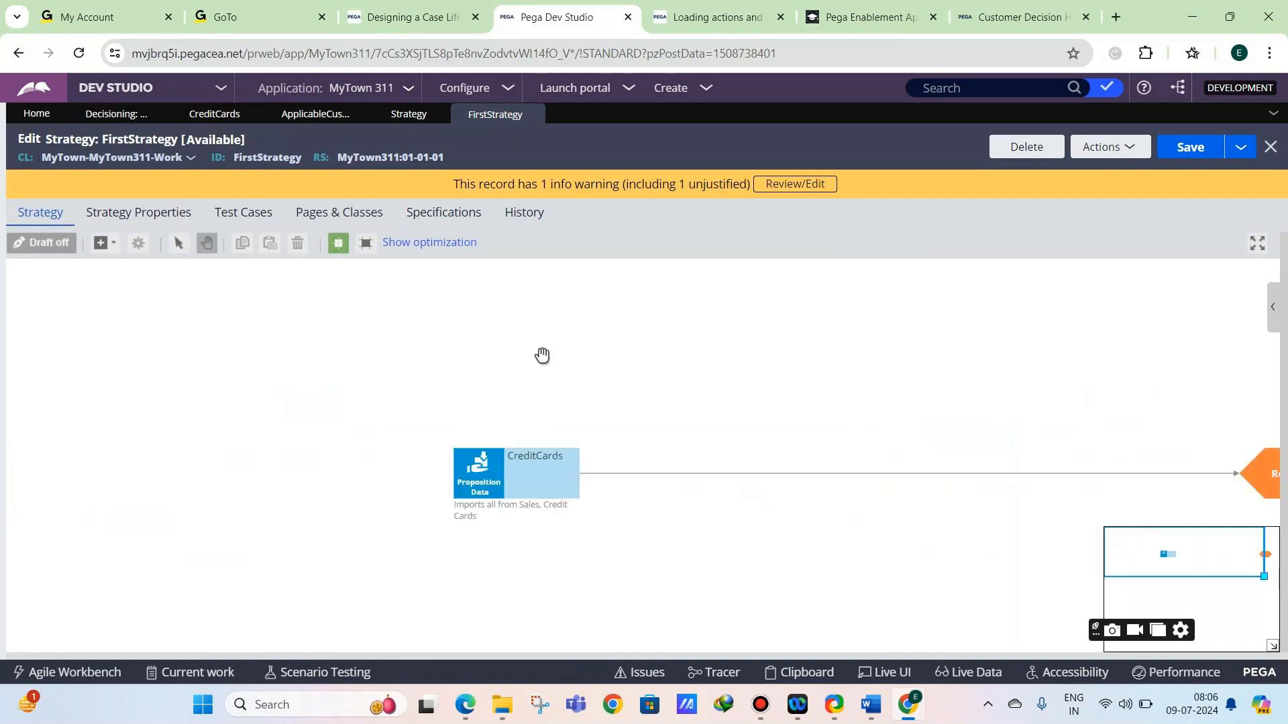
left_click_drag(507, 351, 307, 329)
left_click_drag(724, 505, 390, 428)
left_click_drag(649, 468, 107, 538)
left_click_drag(222, 492, 841, 593)
left_click_drag(370, 451, 600, 350)
left_click_drag(348, 425, 285, 335)
left_click(276, 406)
left_click_drag(389, 383, 274, 460)
left_click_drag(578, 595, 396, 356)
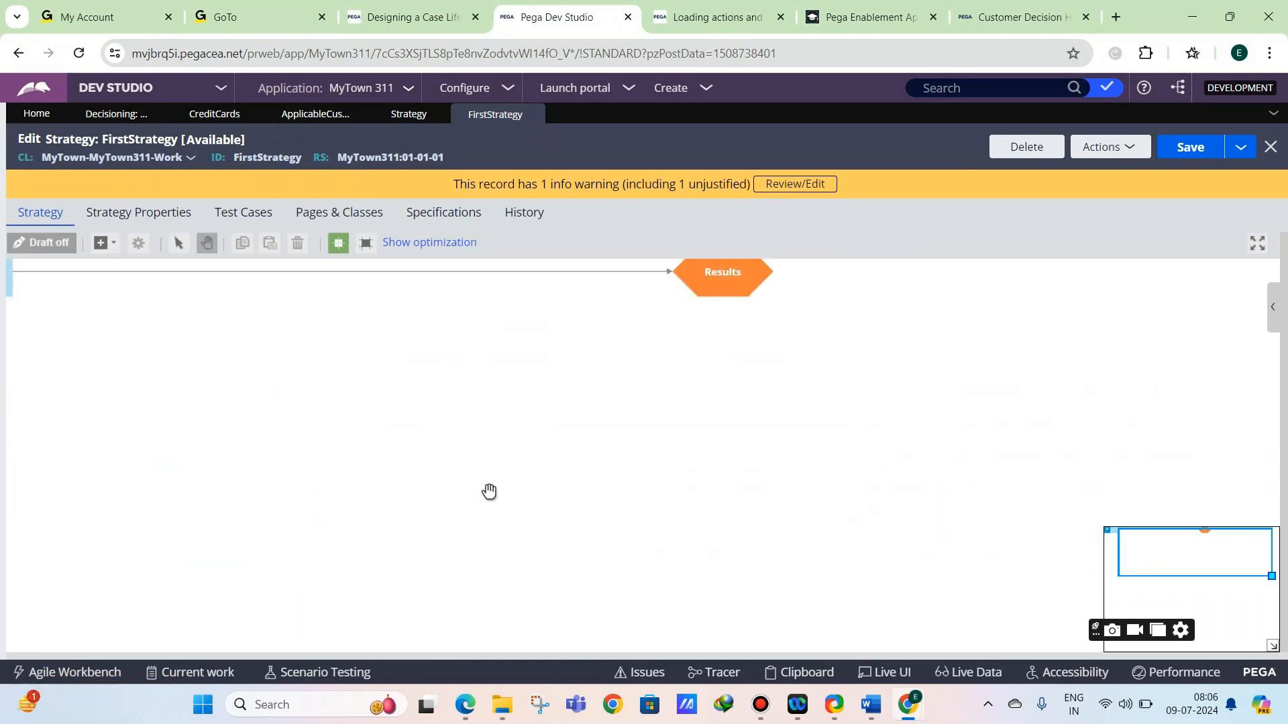
left_click_drag(749, 536, 259, 284)
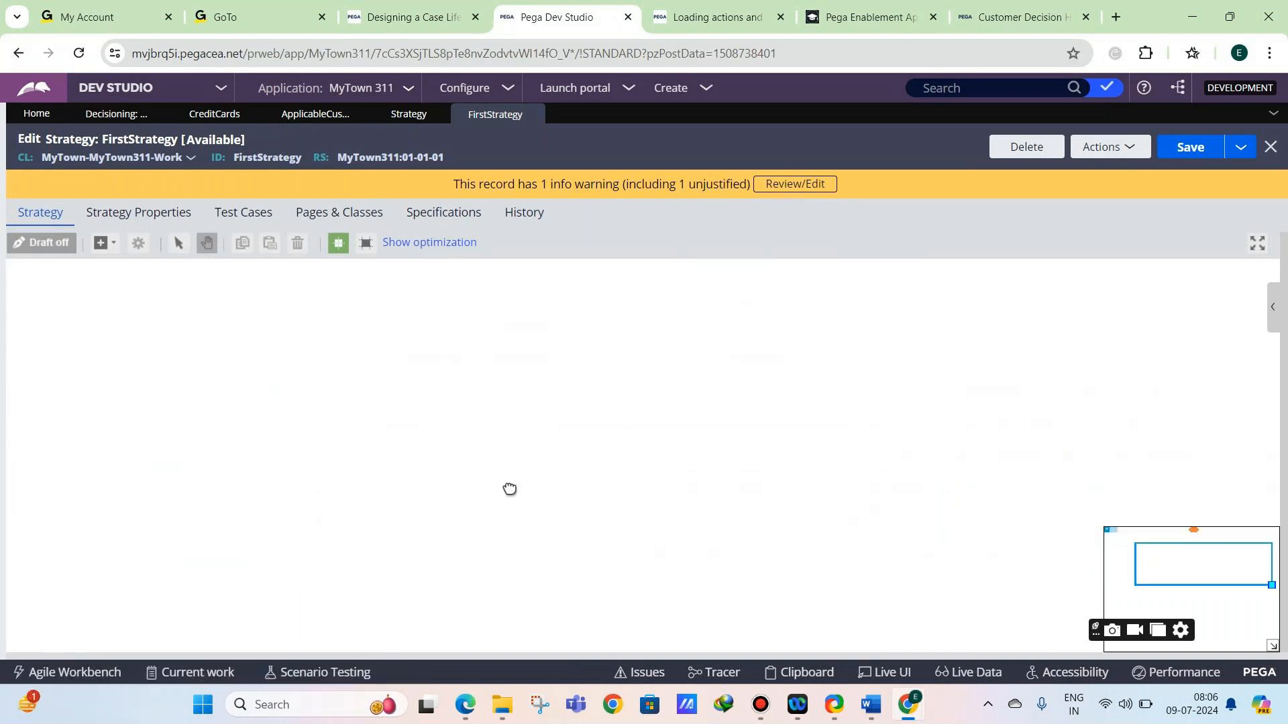
left_click_drag(509, 490, 673, 631)
left_click_drag(575, 517, 1040, 641)
left_click_drag(511, 482, 490, 546)
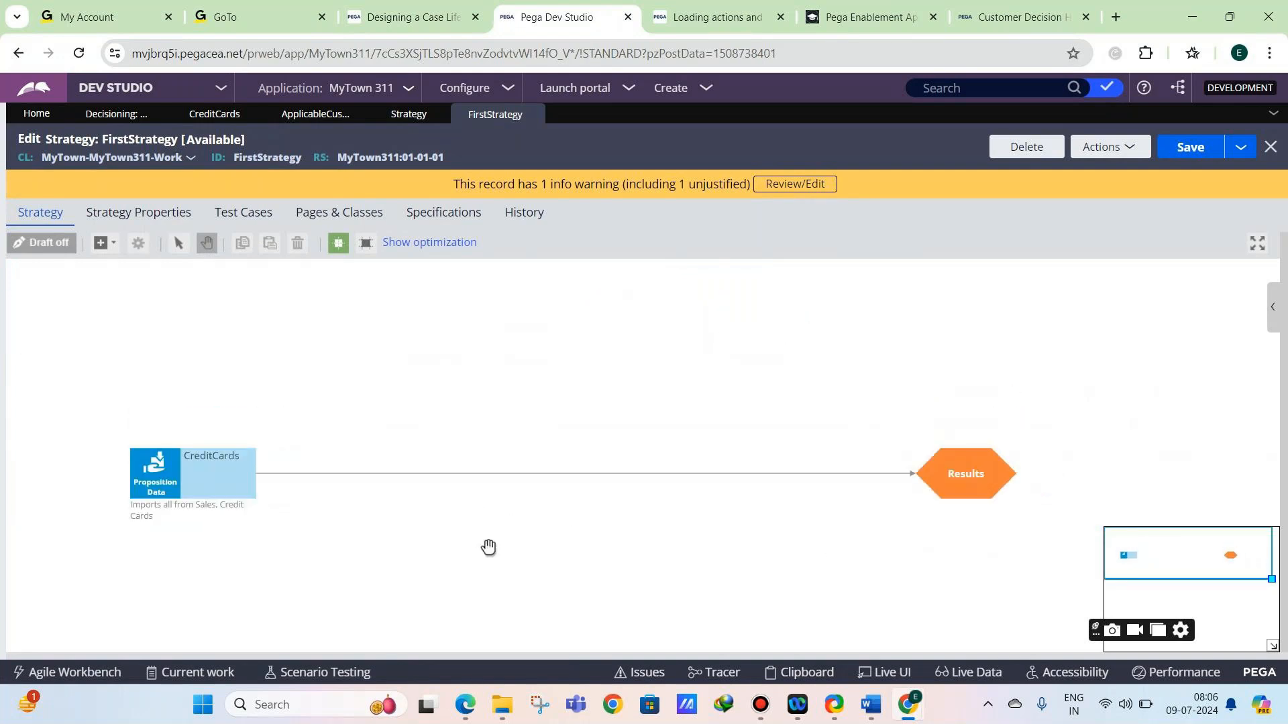
left_click(1179, 147)
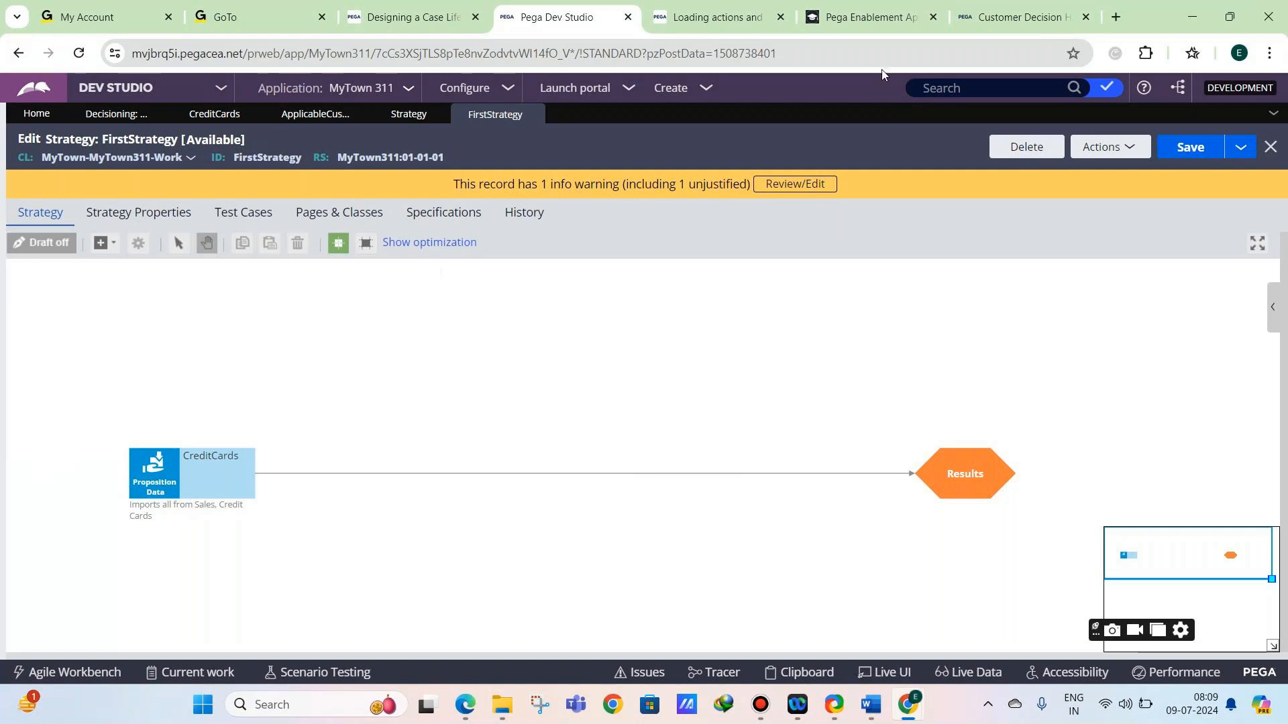
Compare FirstStrategy in Pega Dev Studio with DemoStrategy in Customer Decision Hub.
left_click(1023, 8)
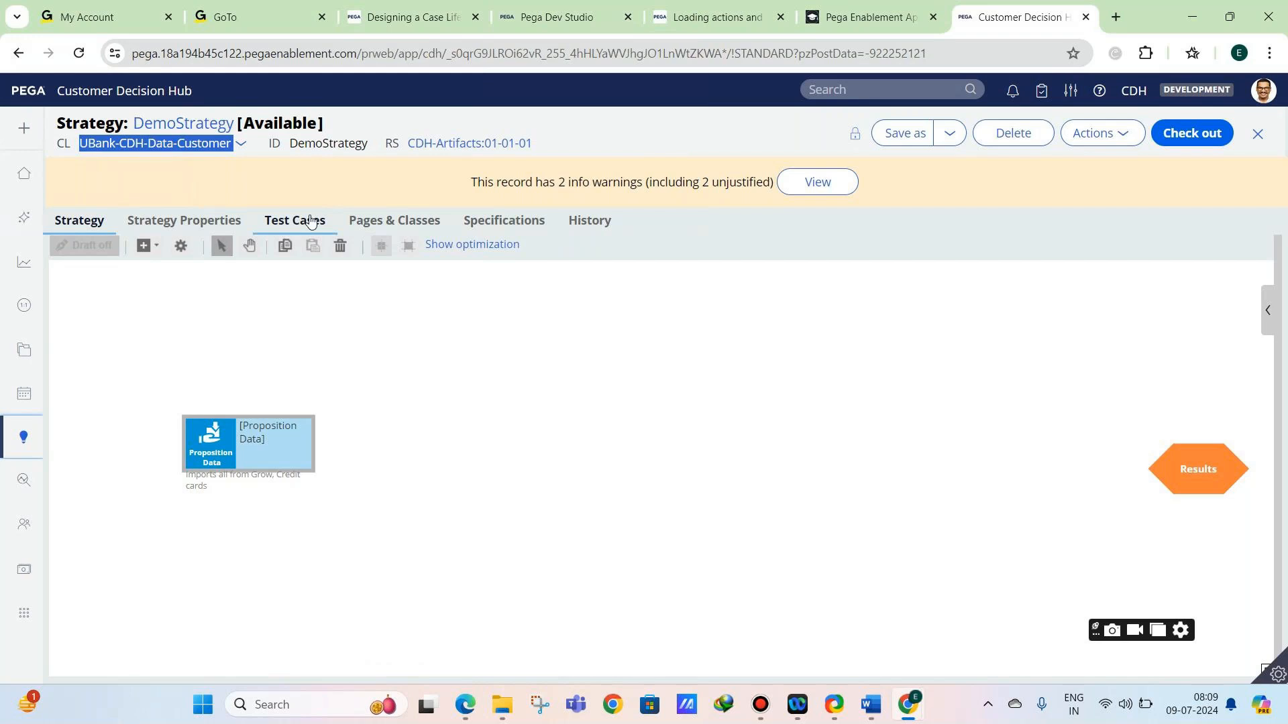
left_click(512, 22)
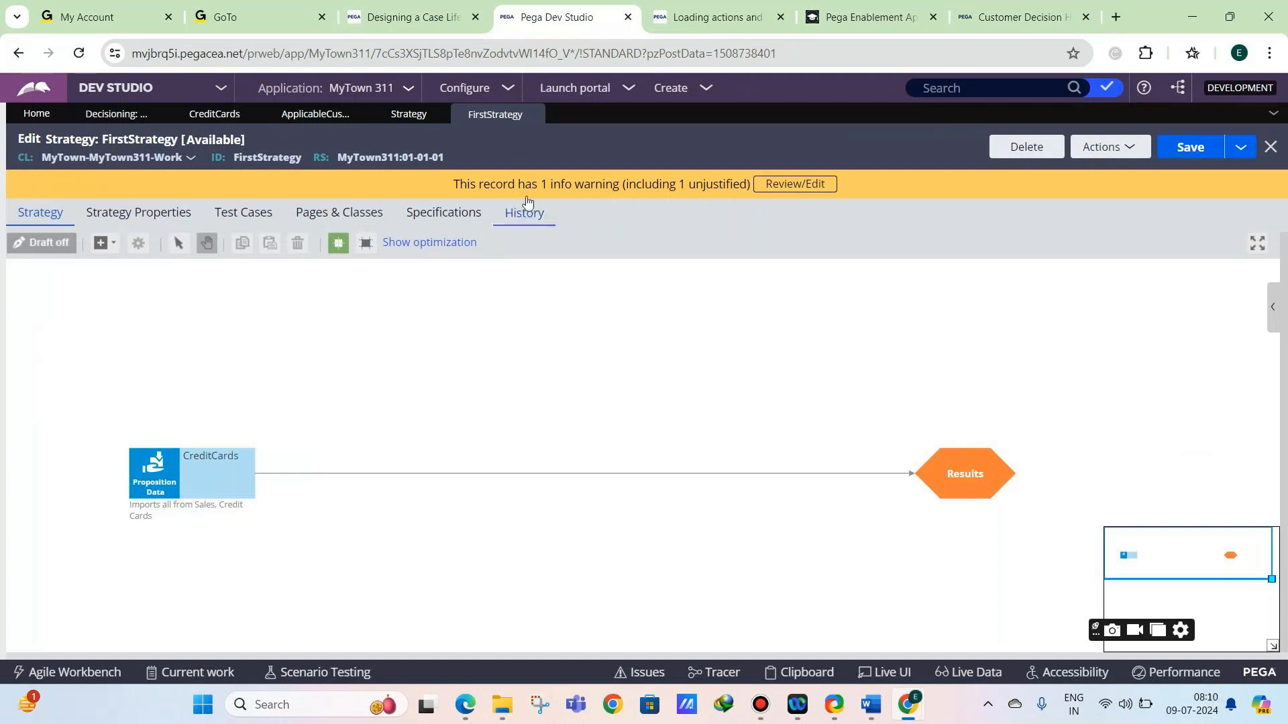
left_click(983, 28)
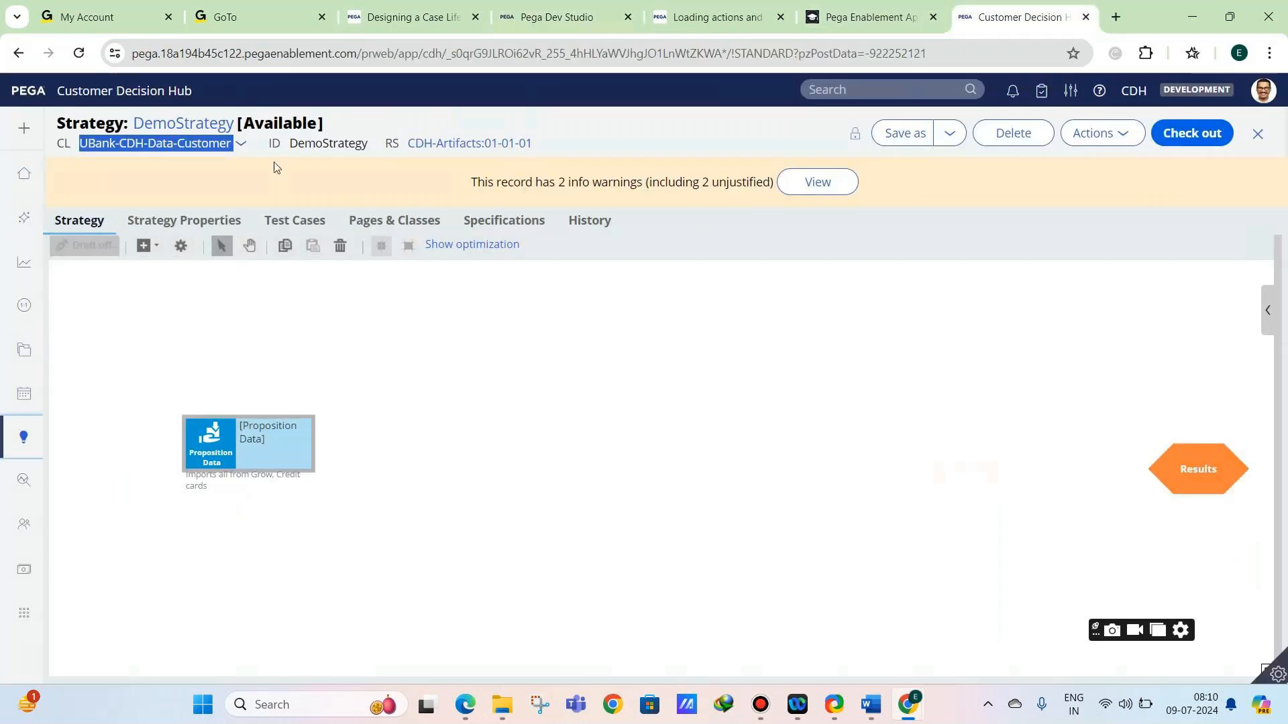
Switch to Pega Dev Studio and move the Results shape closer to the CreditCards component in FirstStrategy.
left_click(559, 26)
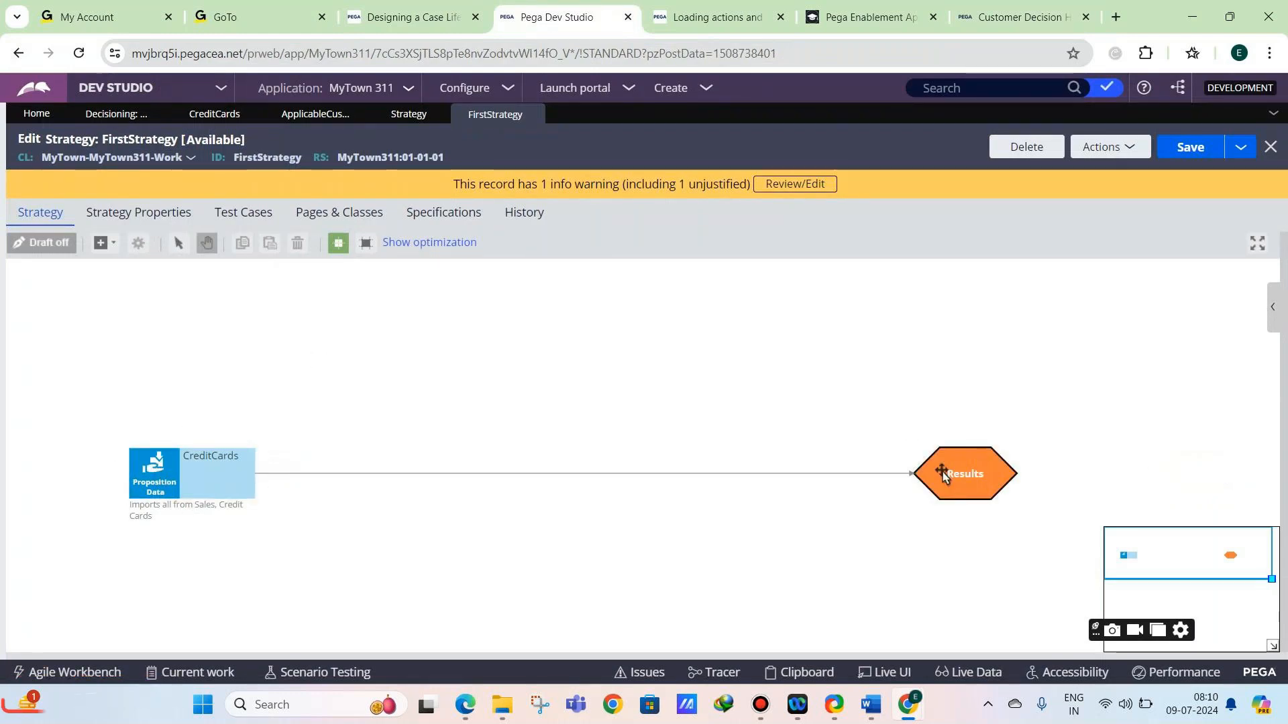
left_click_drag(847, 466, 789, 467)
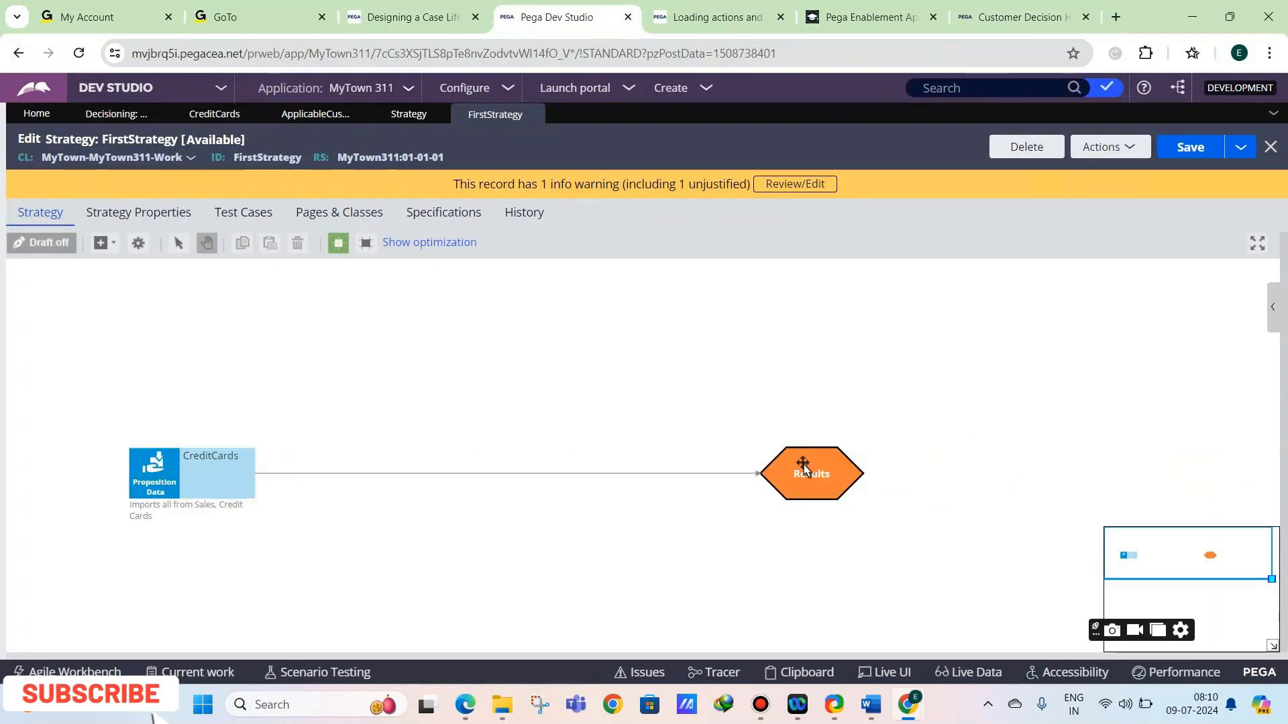
left_click(366, 242)
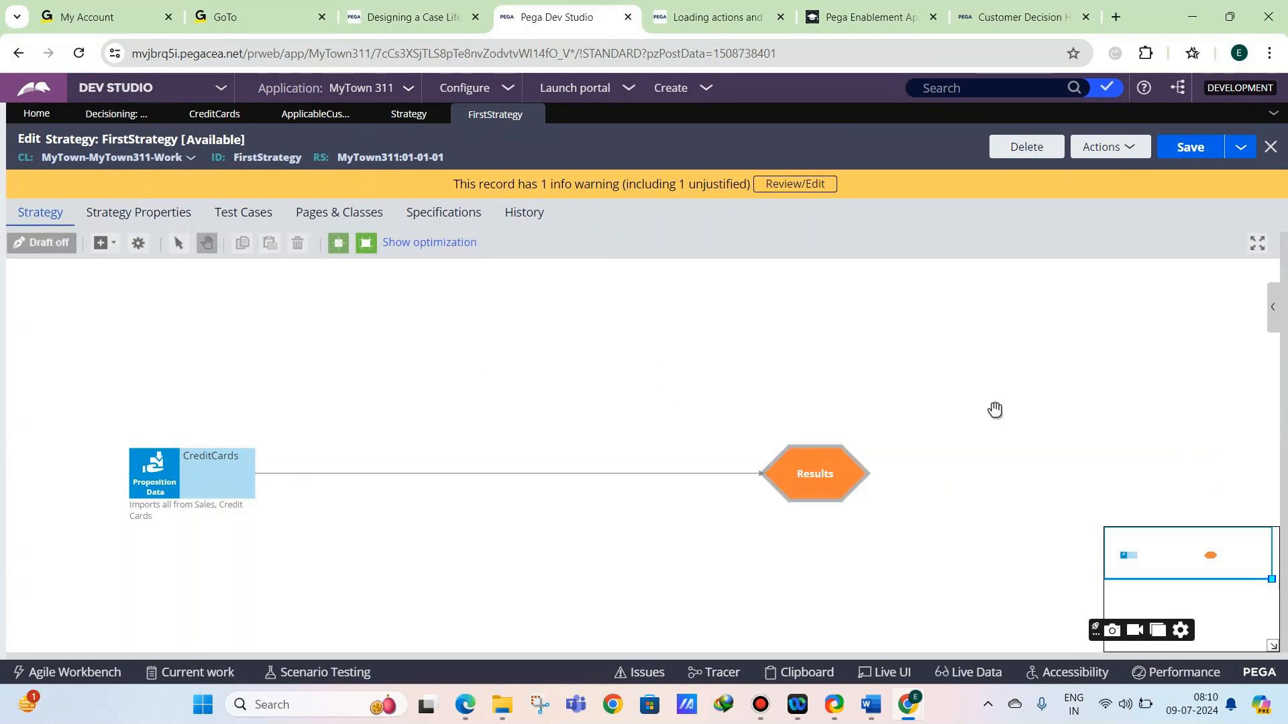
Open the test run pane for FirstStrategy, then save the strategy and run a single case test.
left_click(1274, 314)
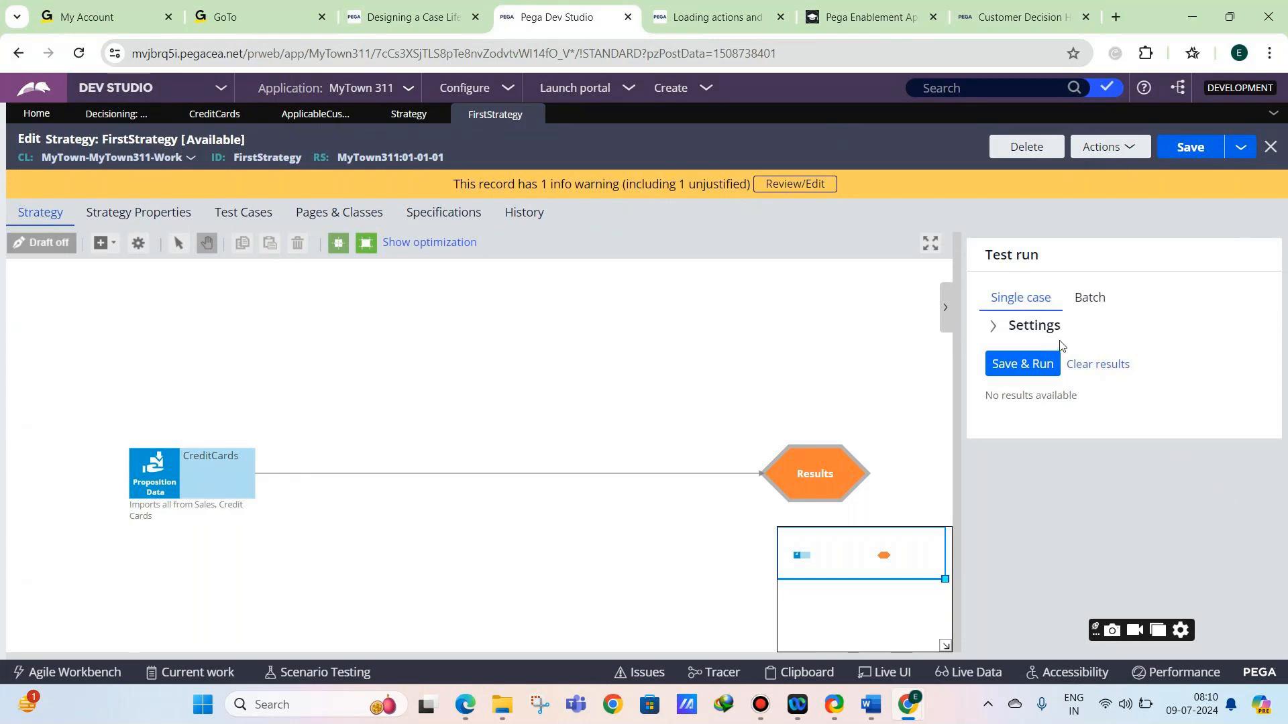
left_click(1027, 362)
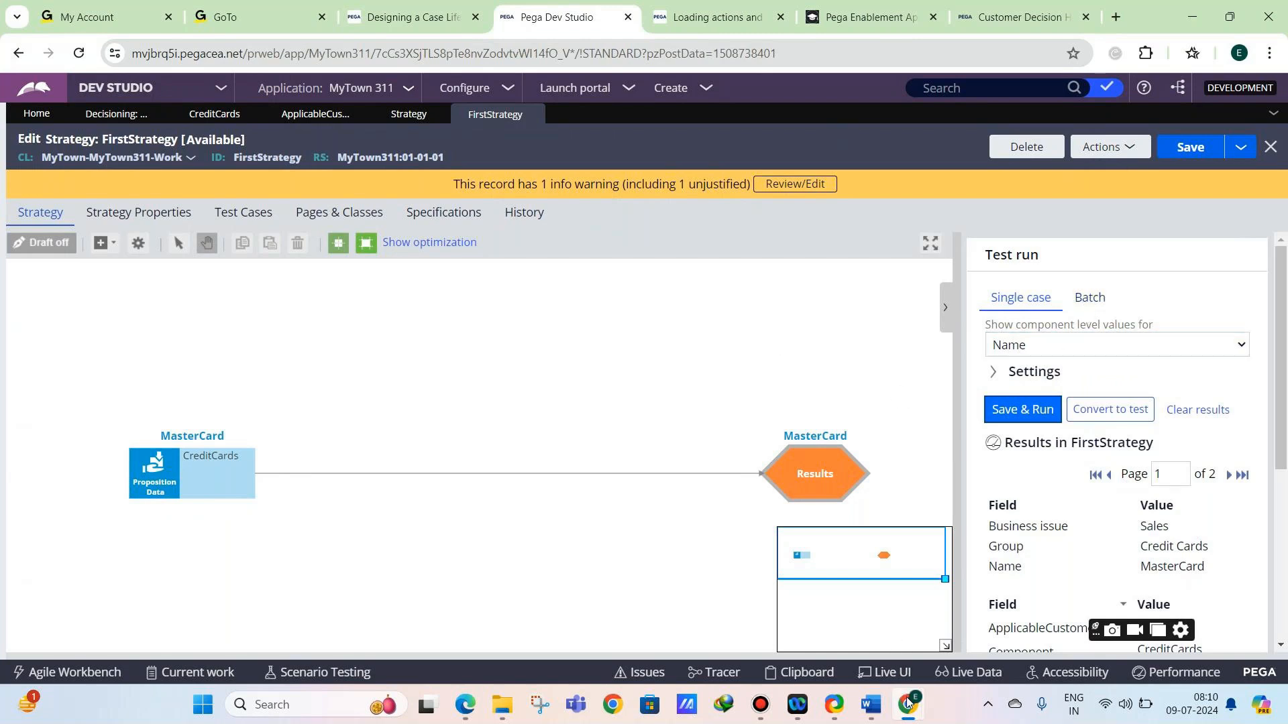
Turn on the microphone in the GoTo Meeting window and minimize the meeting.
left_click(906, 646)
left_click(214, 625)
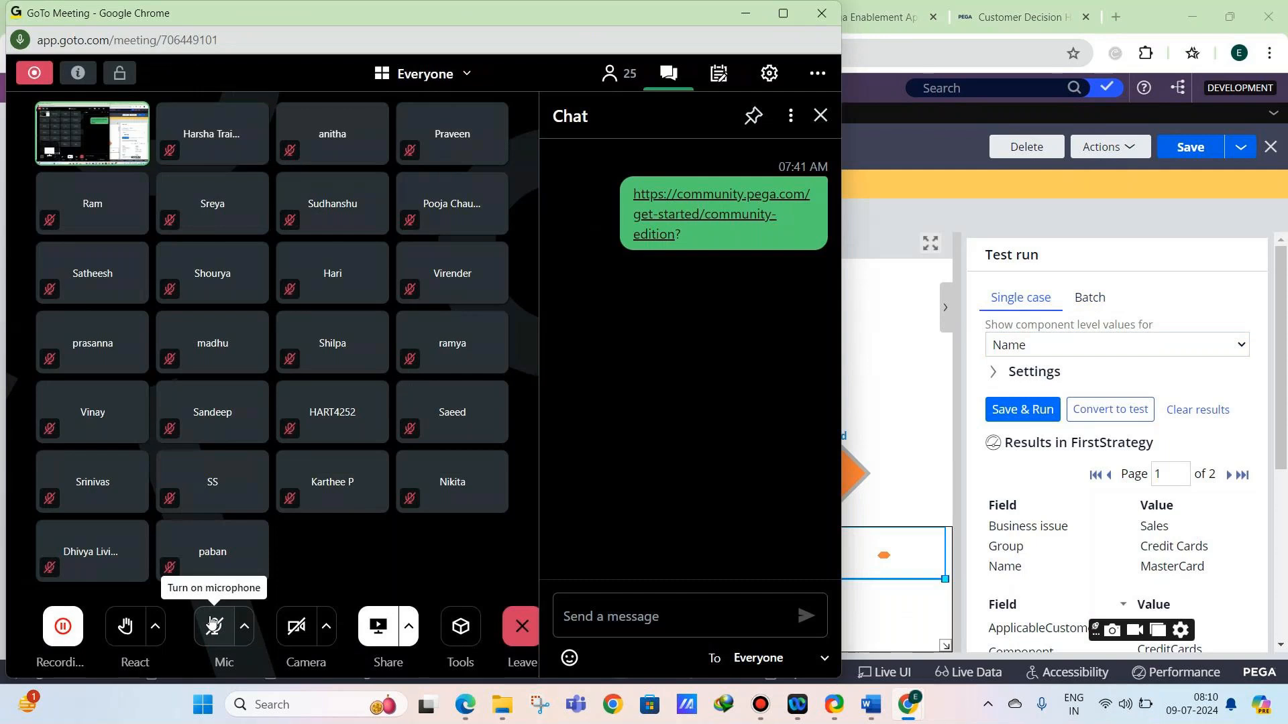
left_click(213, 625)
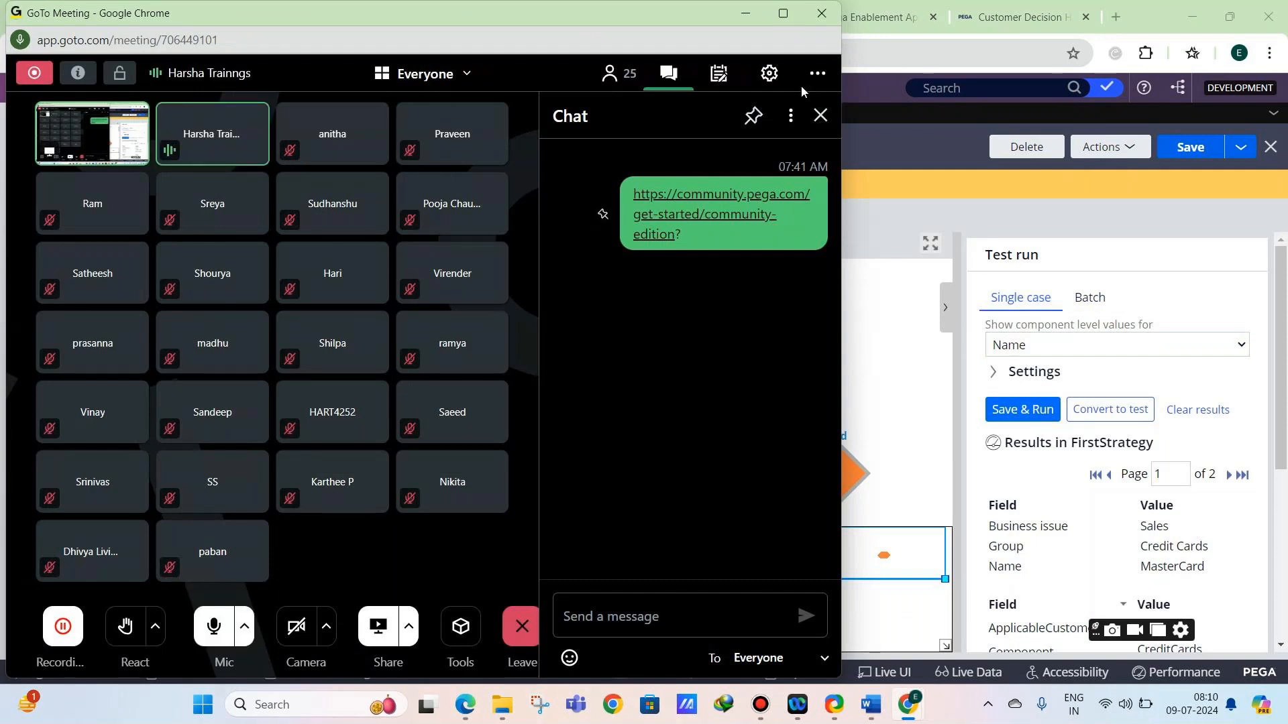
left_click(746, 13)
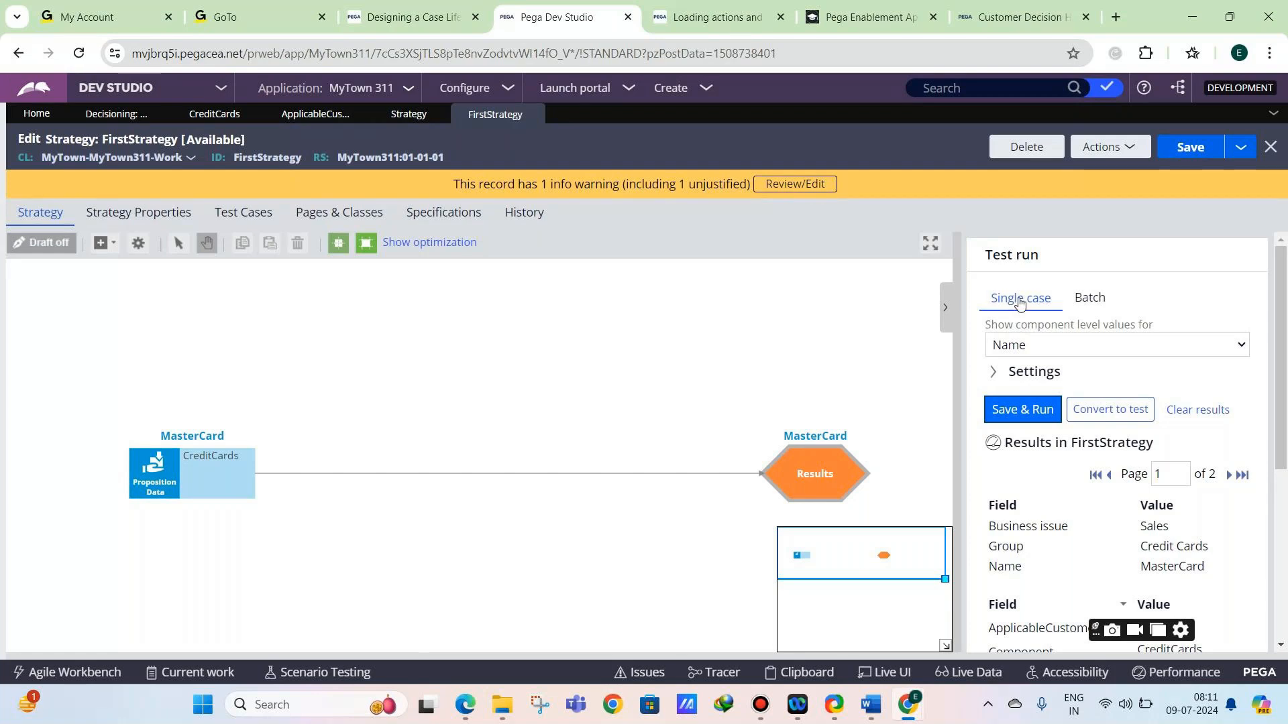
Look over the single case and batch test run options for FirstStrategy, ending on the single case view.
left_click(944, 312)
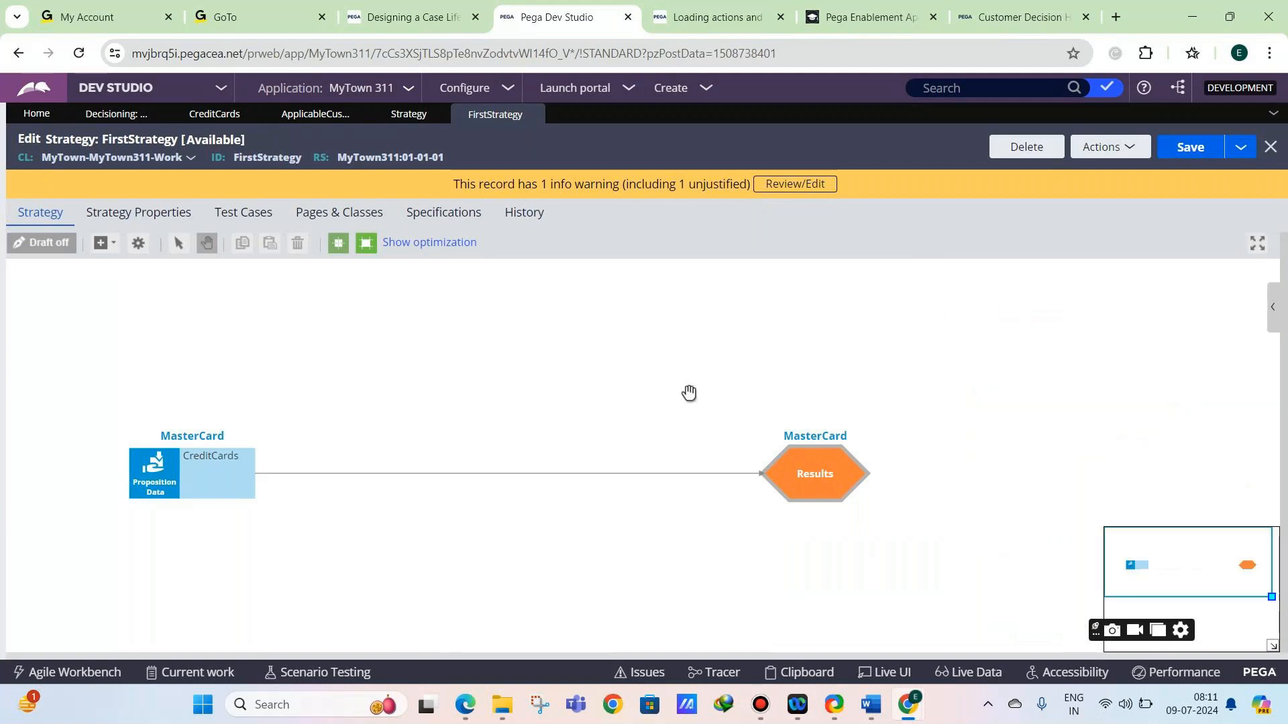
left_click(1272, 312)
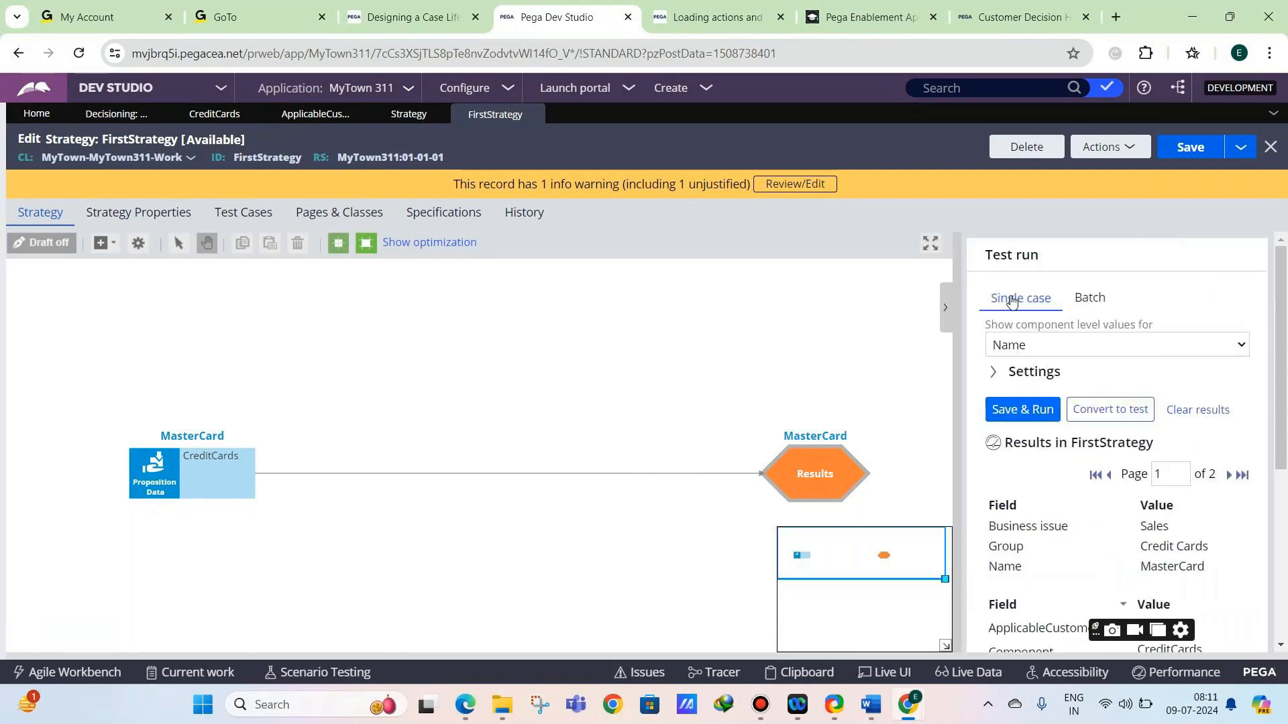
left_click(1081, 304)
left_click(1022, 309)
left_click(1022, 313)
left_click(1087, 300)
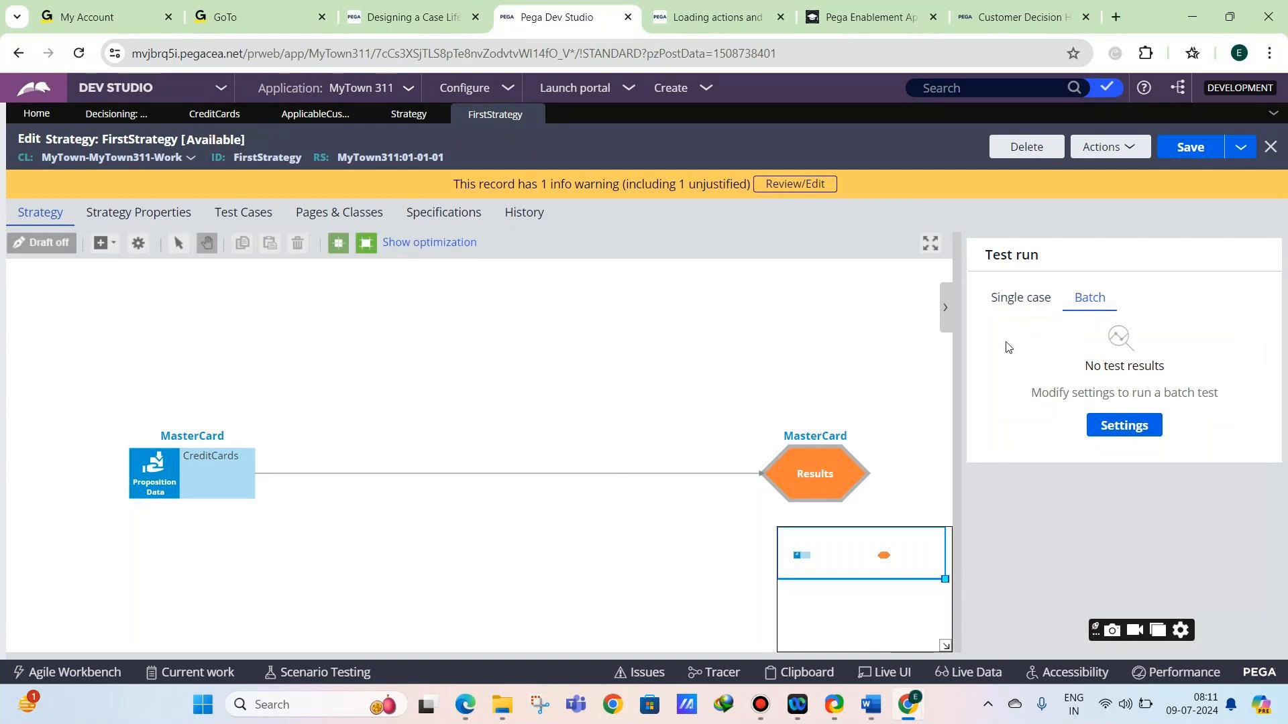
left_click(1030, 308)
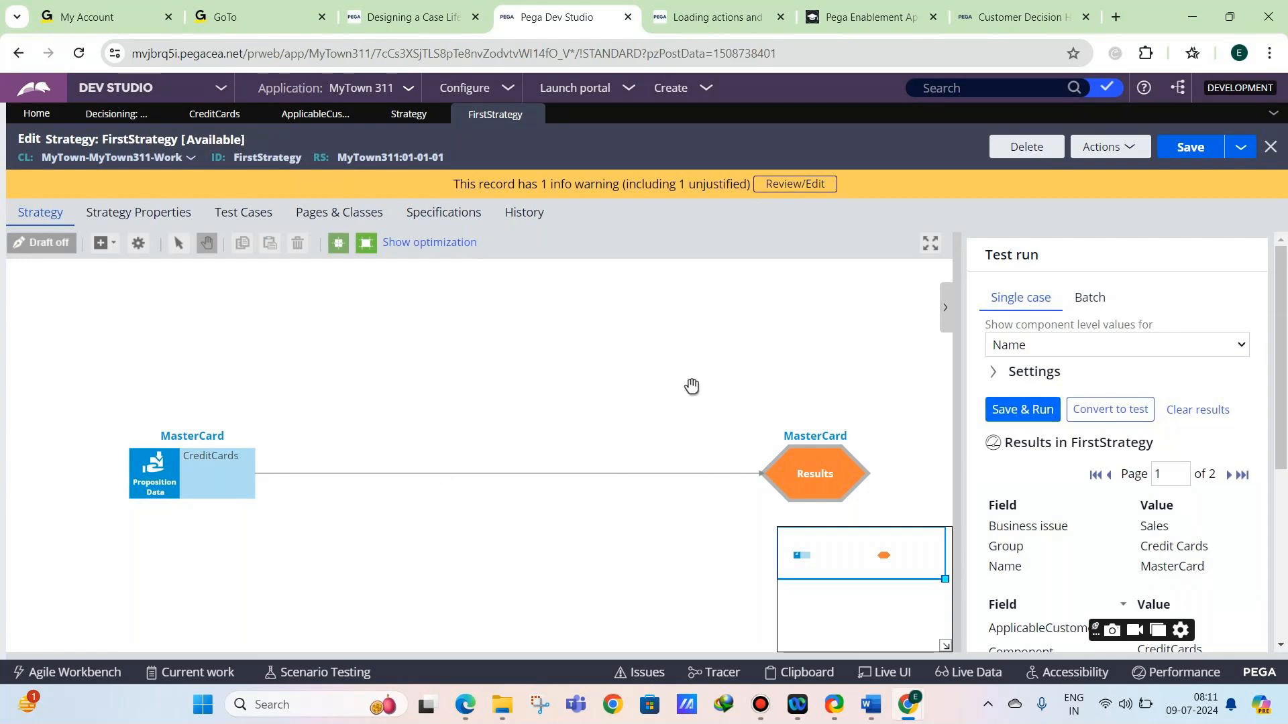
Examine the name and property values of the first proposition in the FirstStrategy test results.
scroll(1080, 399, "down", 2)
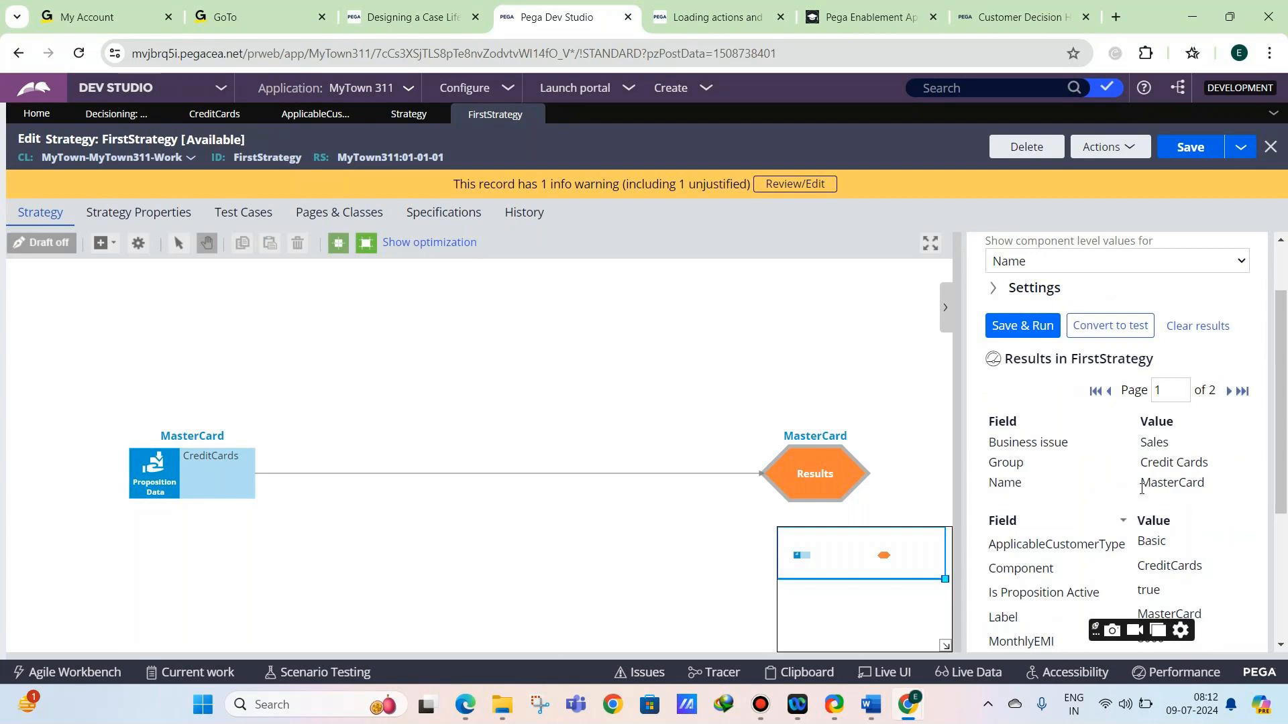
scroll(1107, 470, "down", 3)
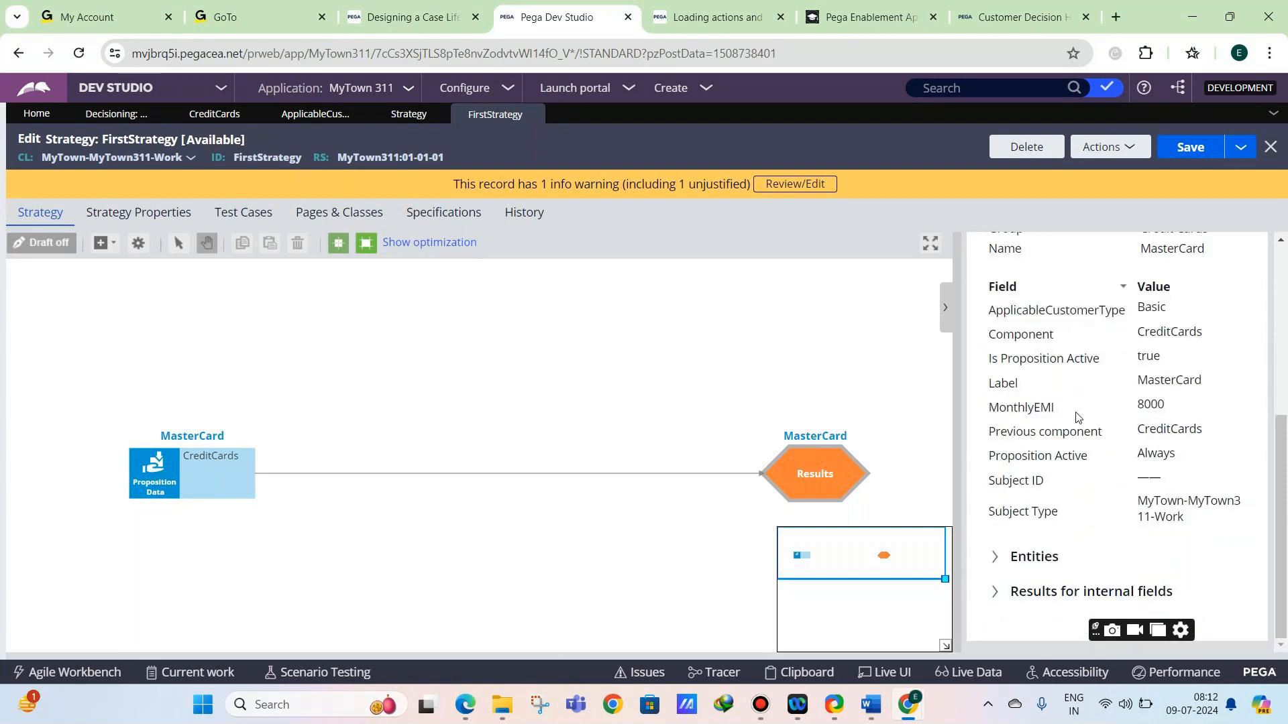
scroll(1097, 412, "up", 1)
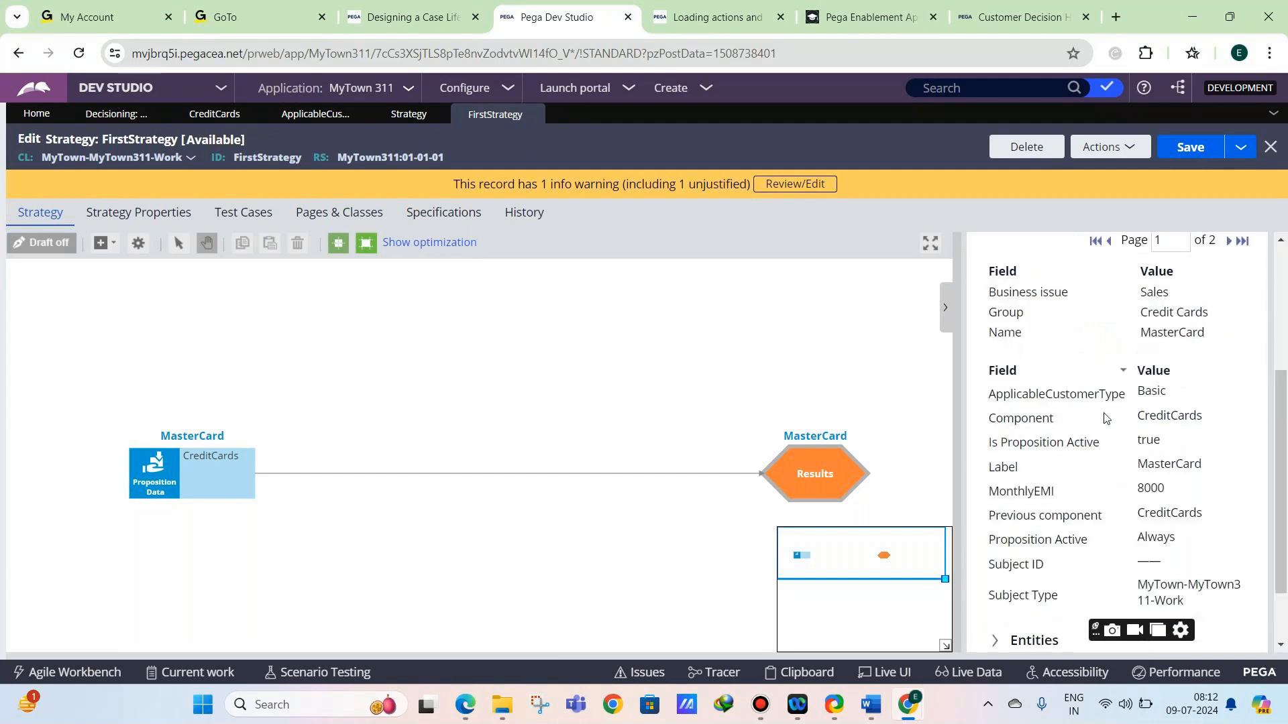
double_click(1172, 332)
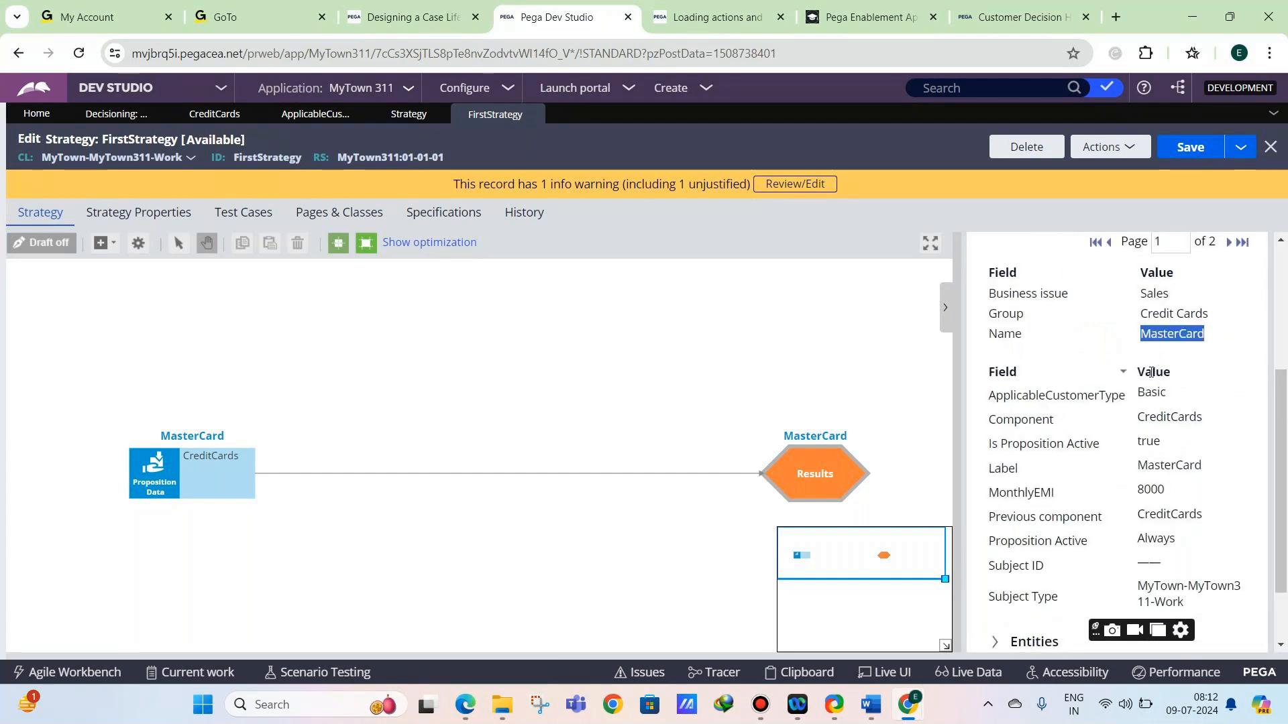
scroll(1201, 346, "up", 1)
Go to the second test result and examine its name, MonthlyEMI and ApplicableCustomerType fields.
left_click(1230, 324)
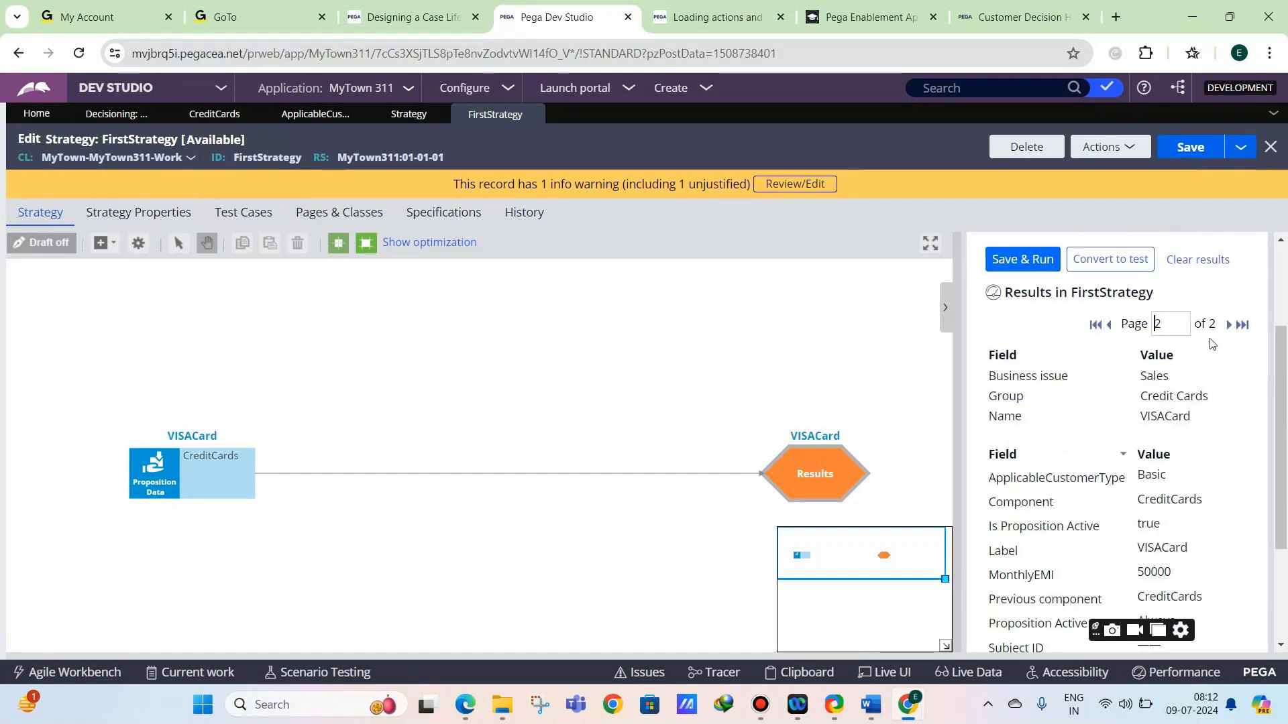
double_click(1166, 416)
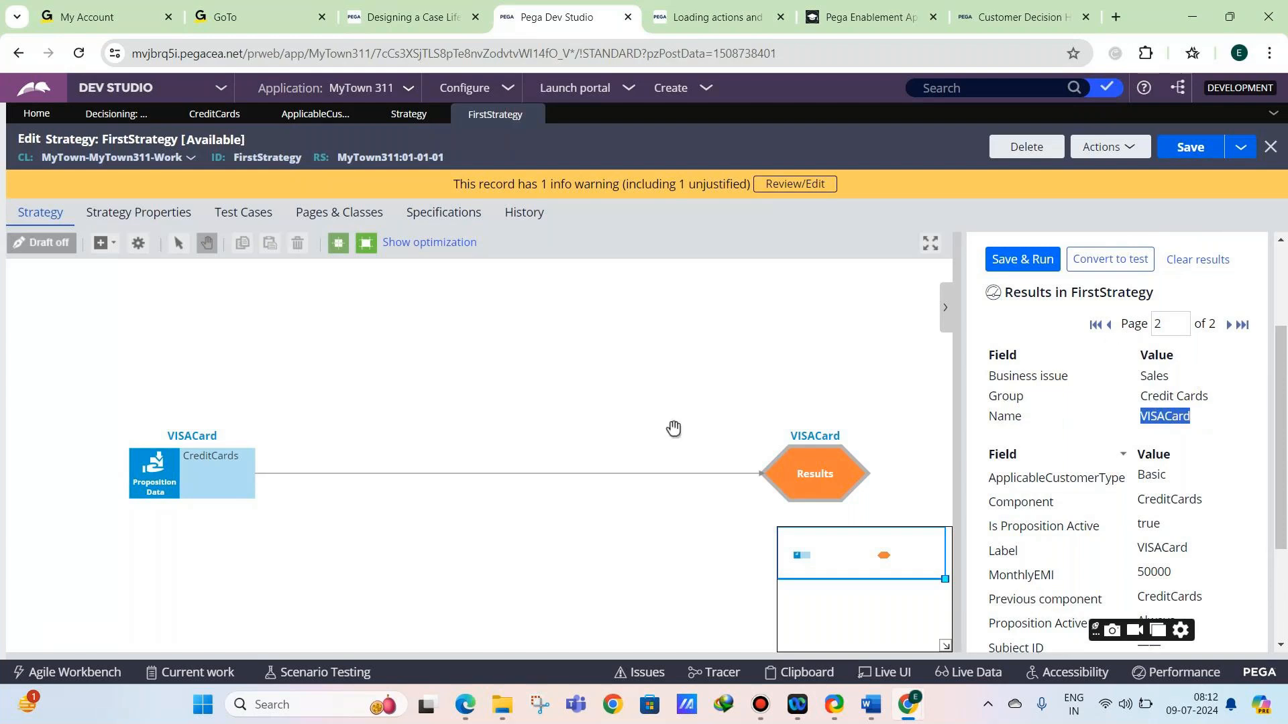
left_click(138, 490)
scroll(1116, 399, "down", 3)
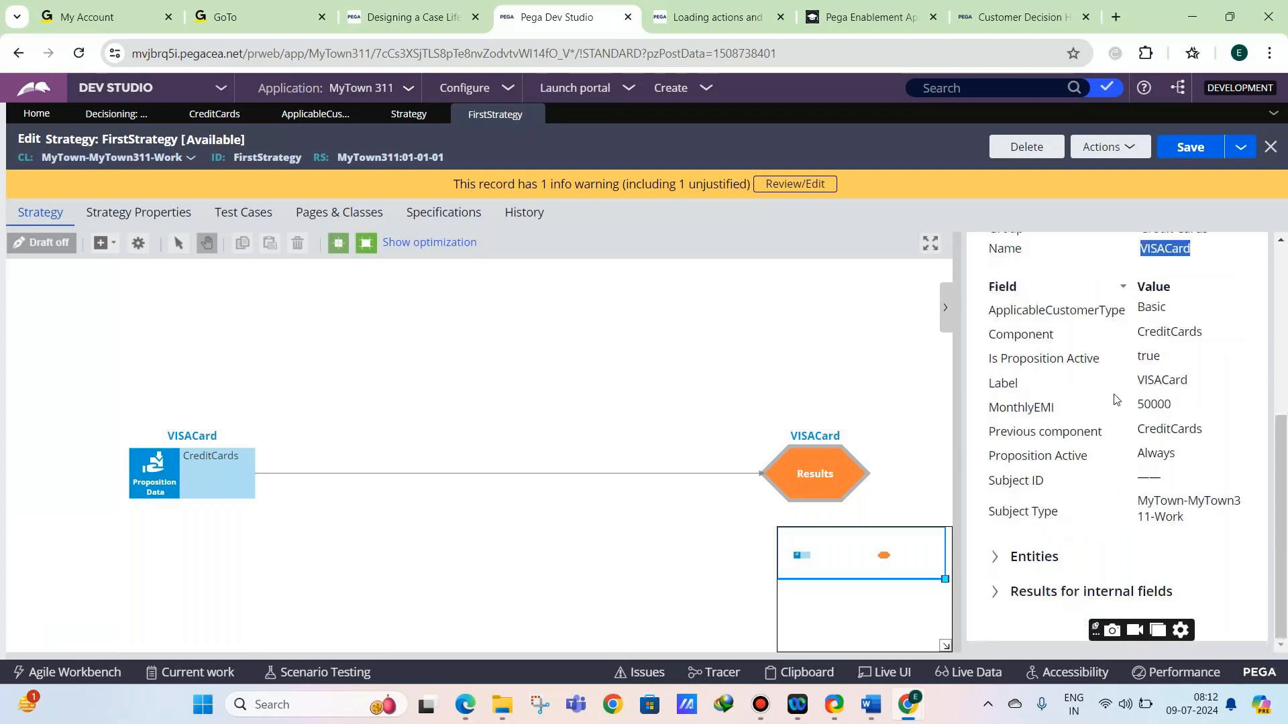
double_click(993, 411)
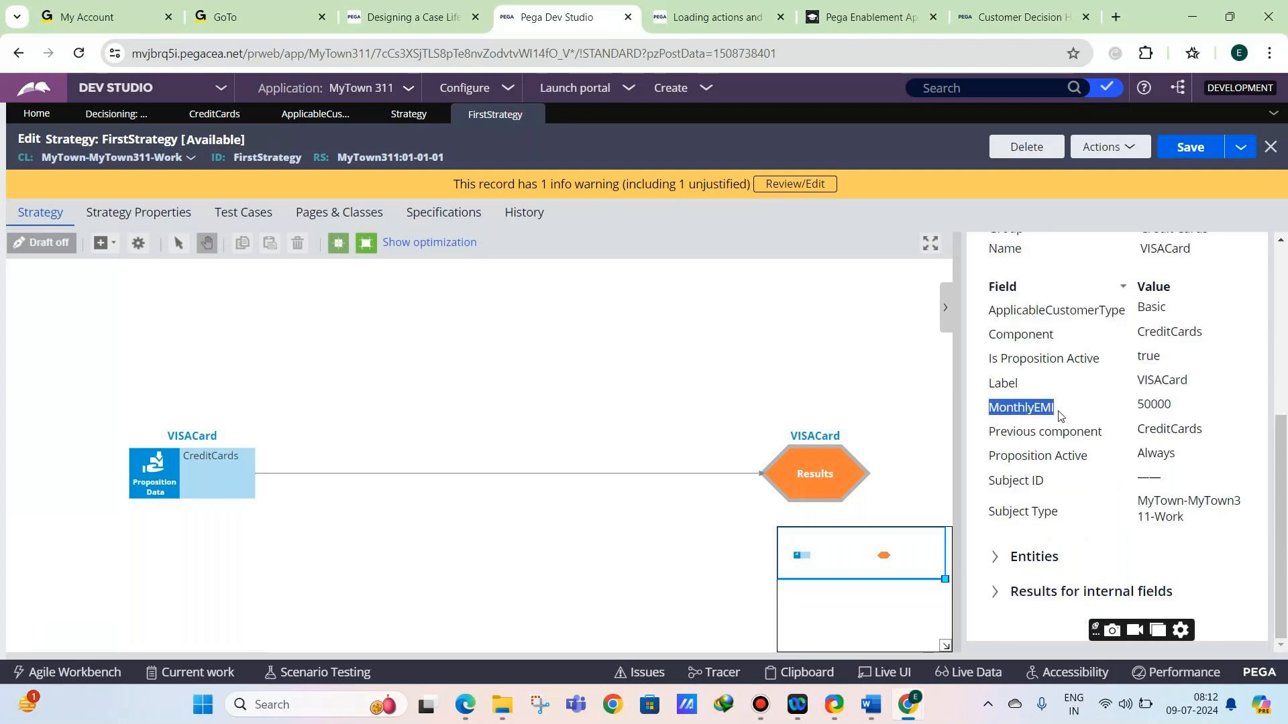
scroll(1058, 416, "up", 2)
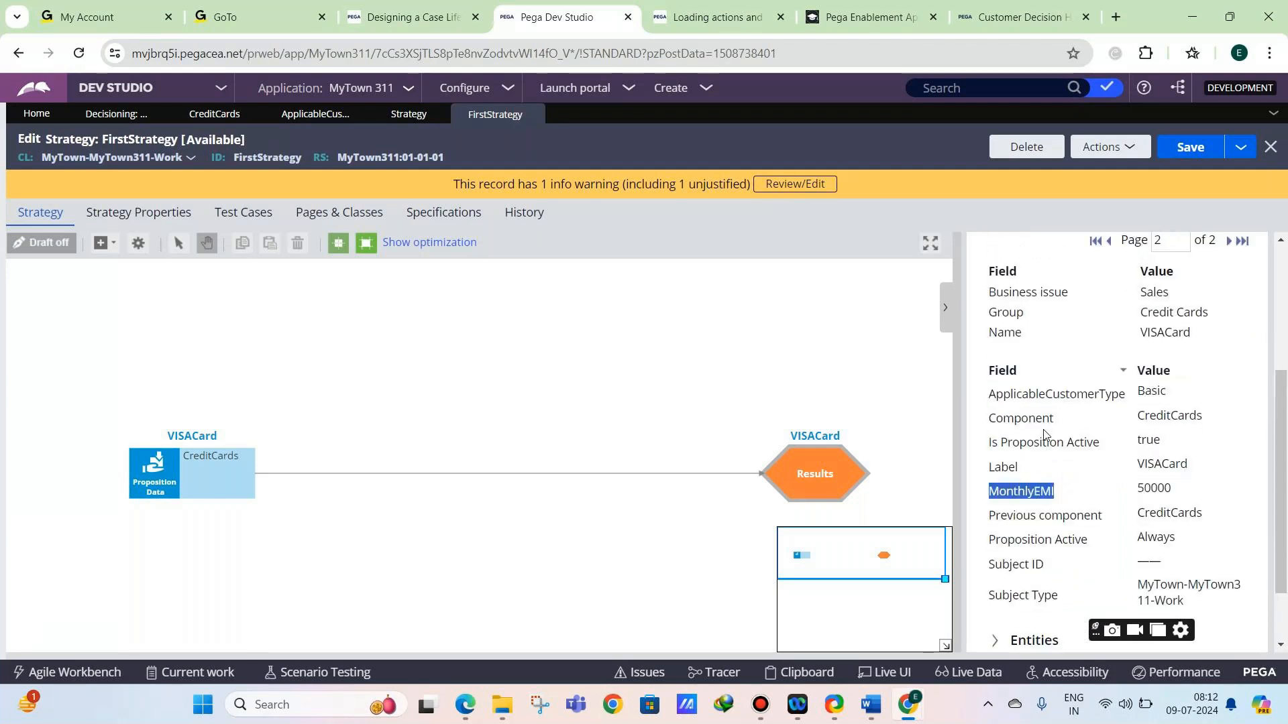
double_click(1040, 400)
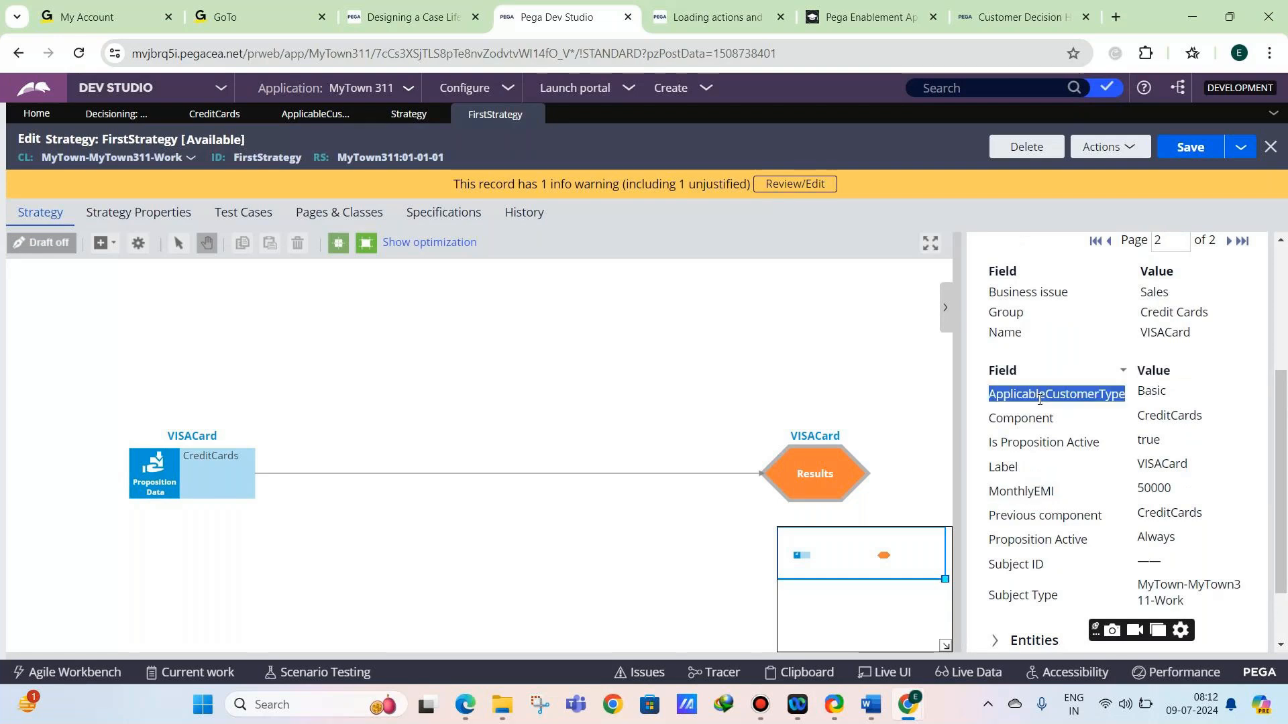
scroll(1110, 330, "up", 2)
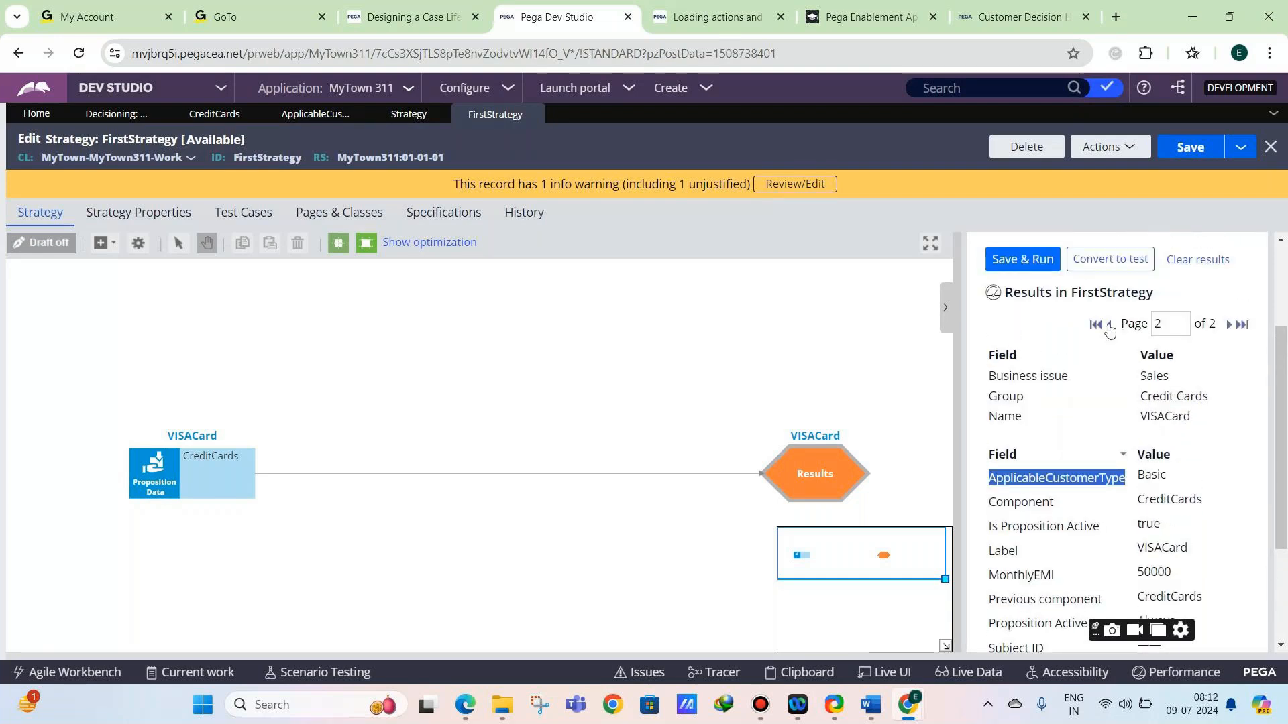
Return to the first test result and check its ApplicableCustomerType field.
left_click(1109, 329)
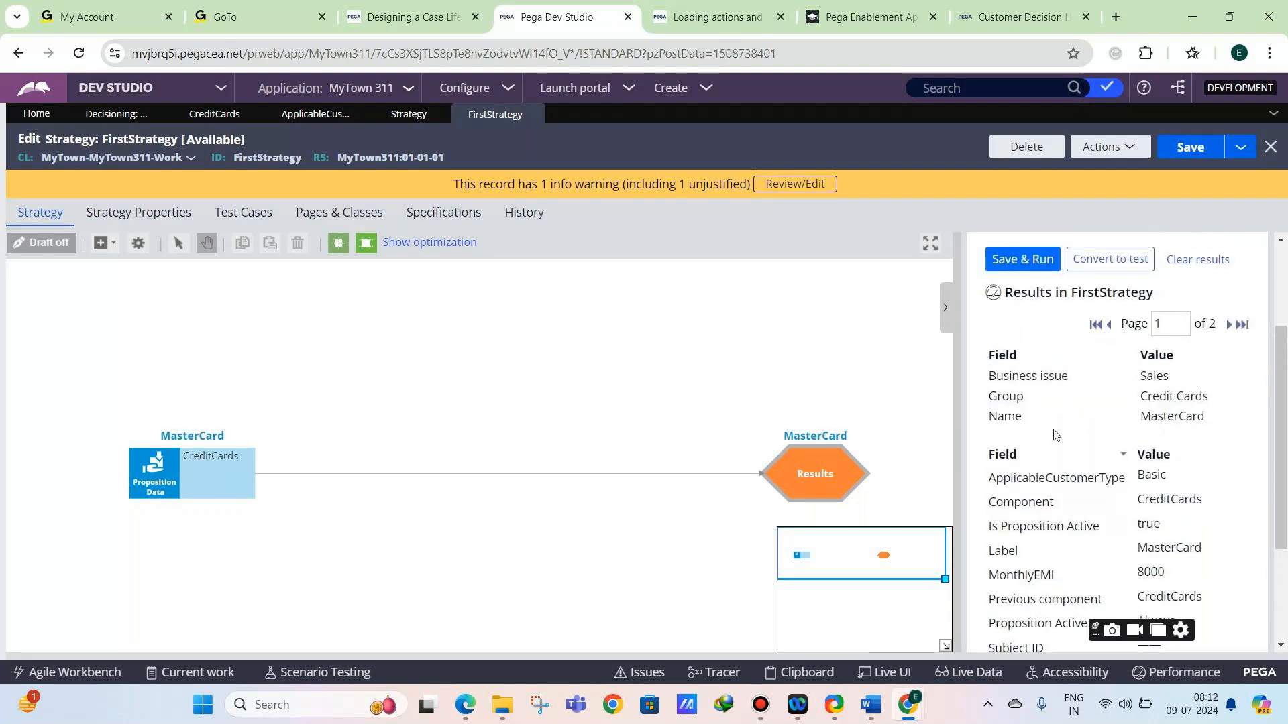
scroll(988, 453, "down", 2)
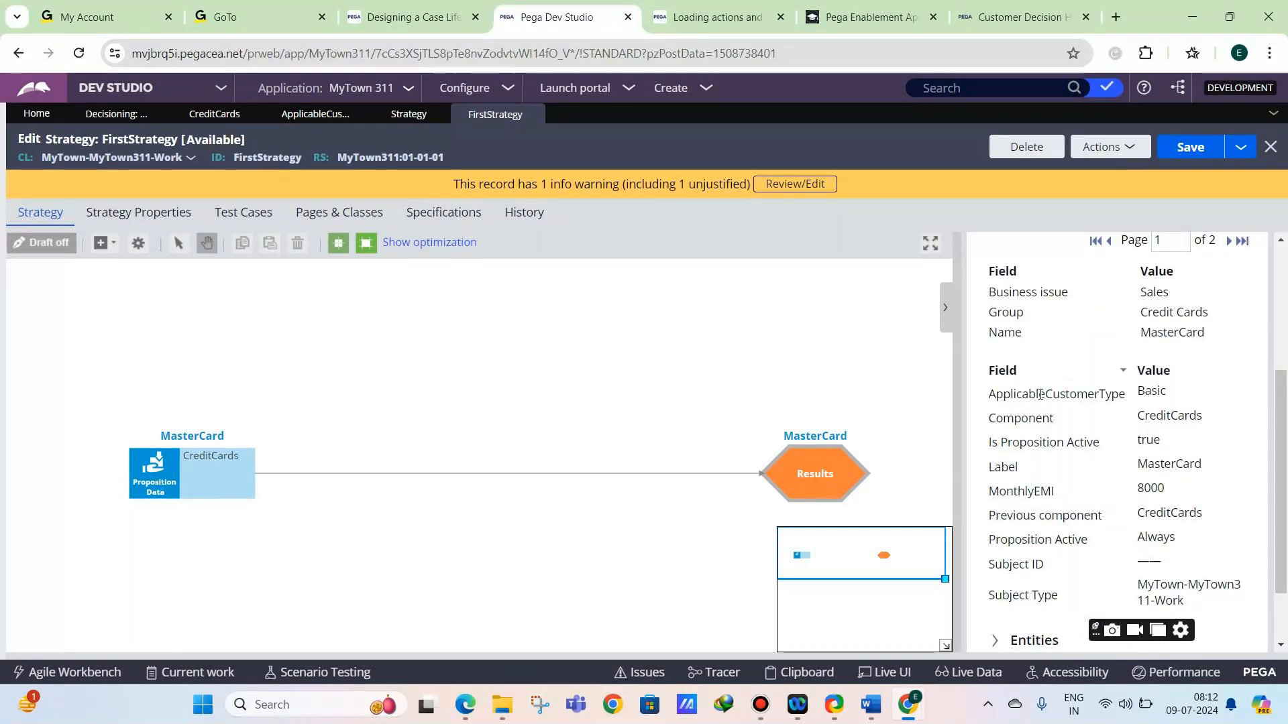
double_click(1020, 395)
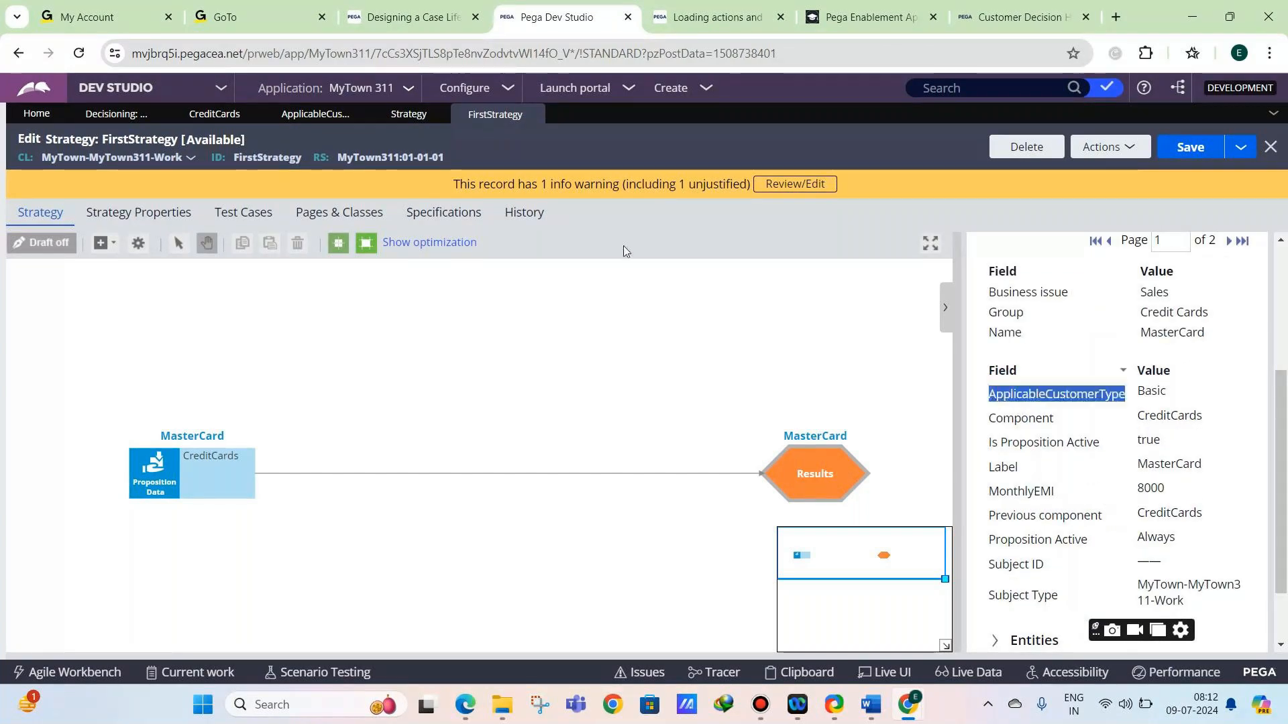
Review the MonthlyEMI of the MasterCard proposition in the CreditCards decision data and close the proposition unchanged.
left_click(228, 120)
left_click(31, 184)
left_click(106, 374)
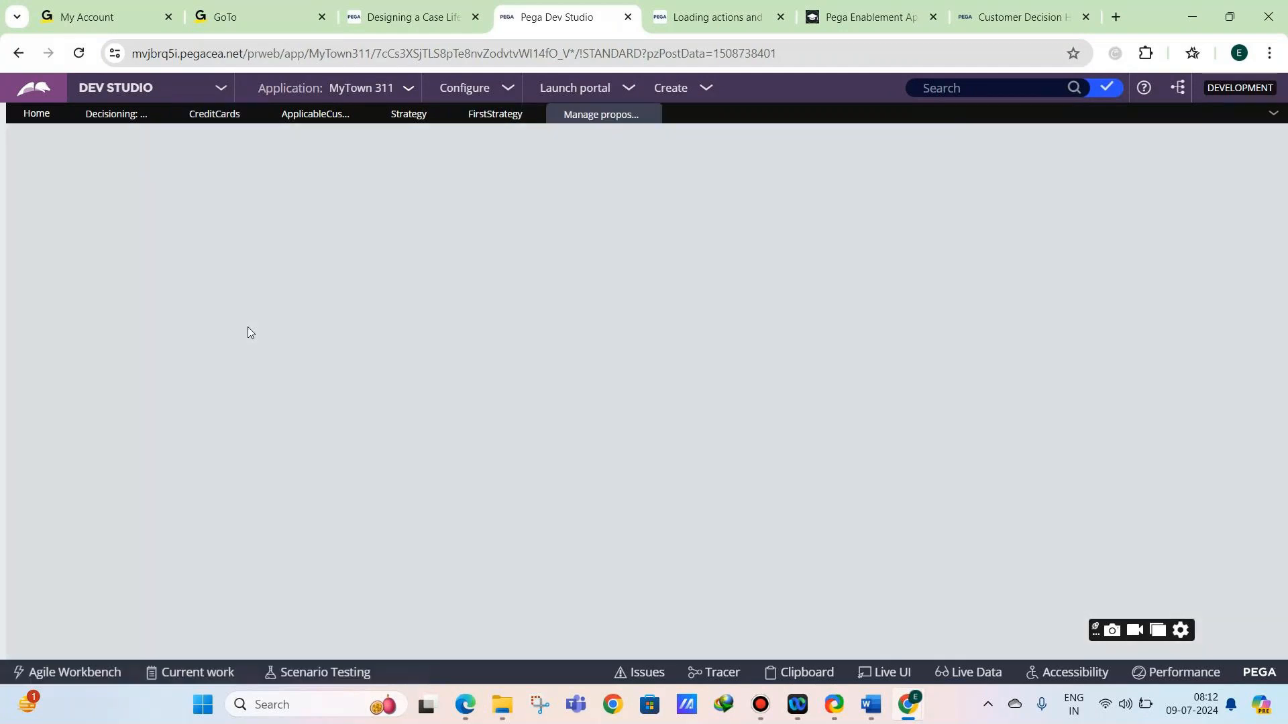
double_click(37, 494)
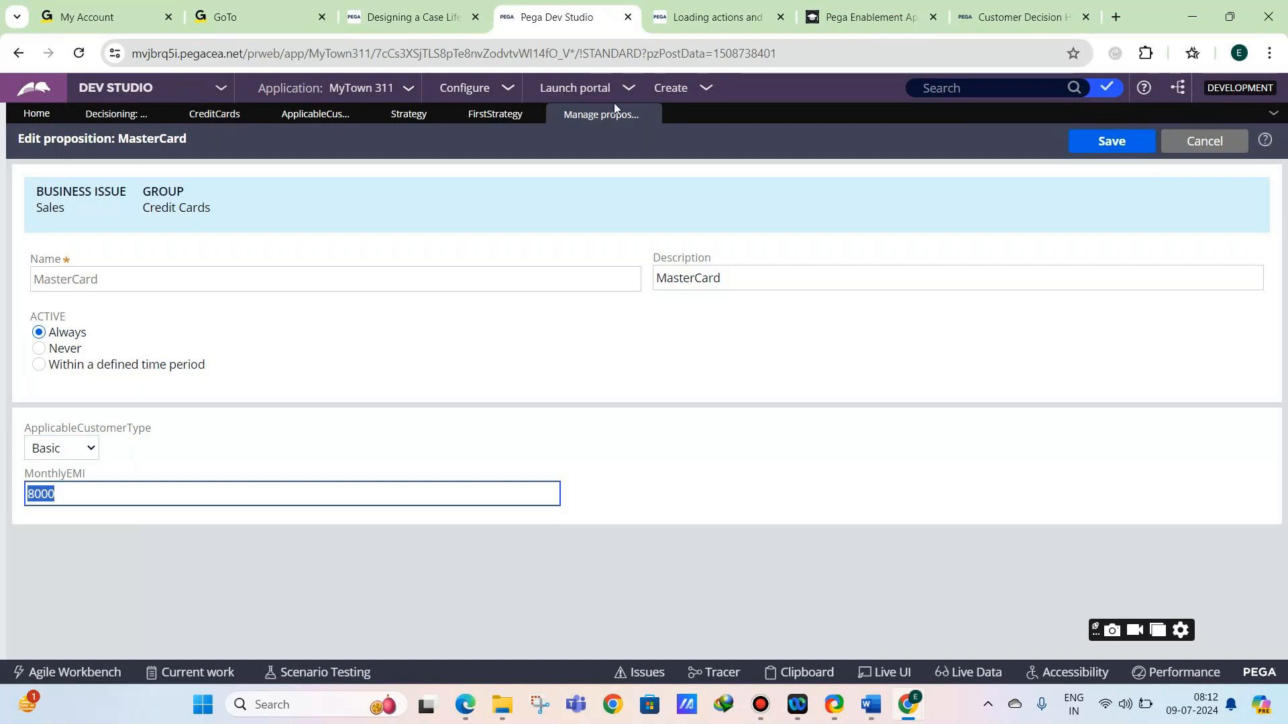
left_click(650, 116)
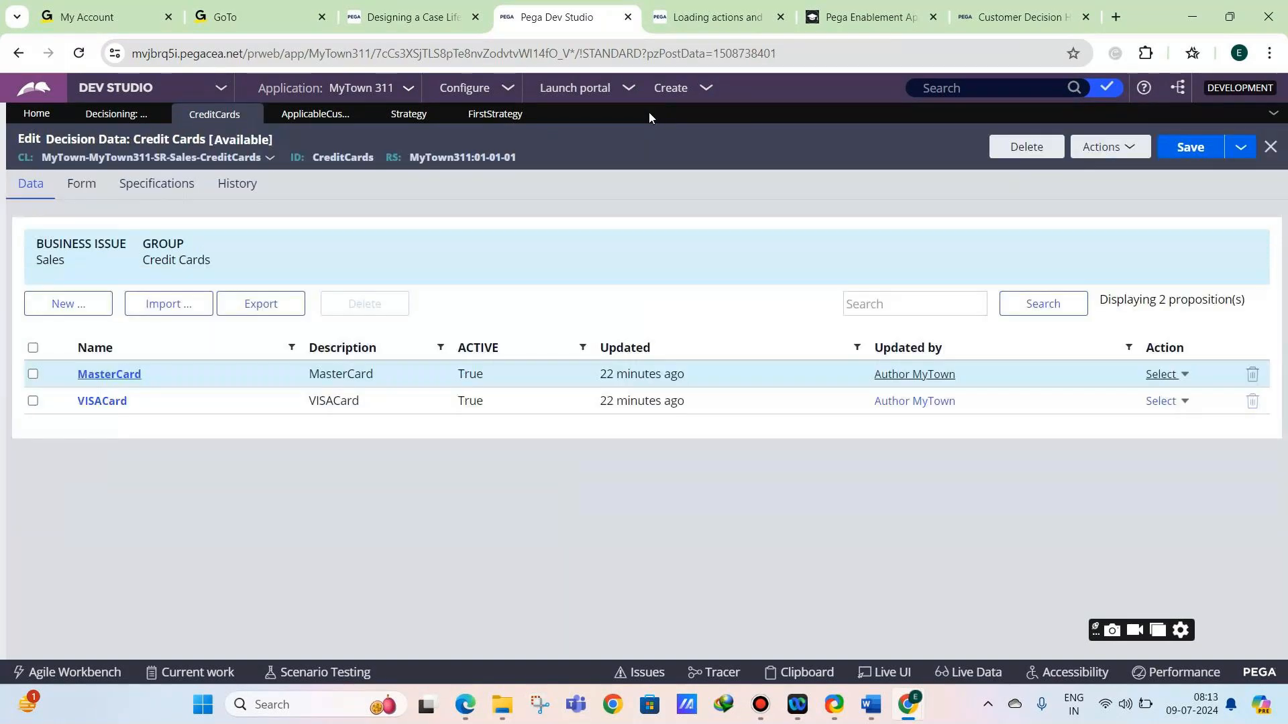
Delete the MonthlyEMI and ApplicableCustomerType form fields from the Credit Cards decision data and save the rule.
left_click(81, 187)
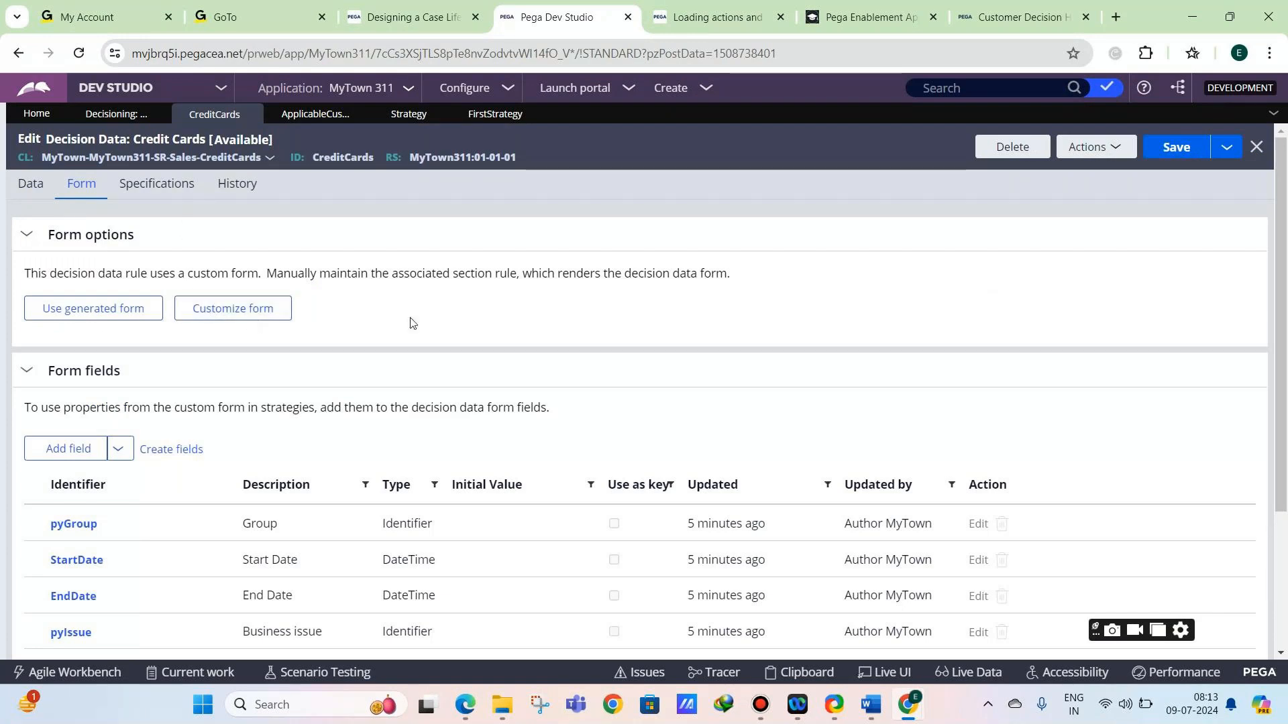
scroll(387, 411, "down", 1)
scroll(387, 411, "down", 3)
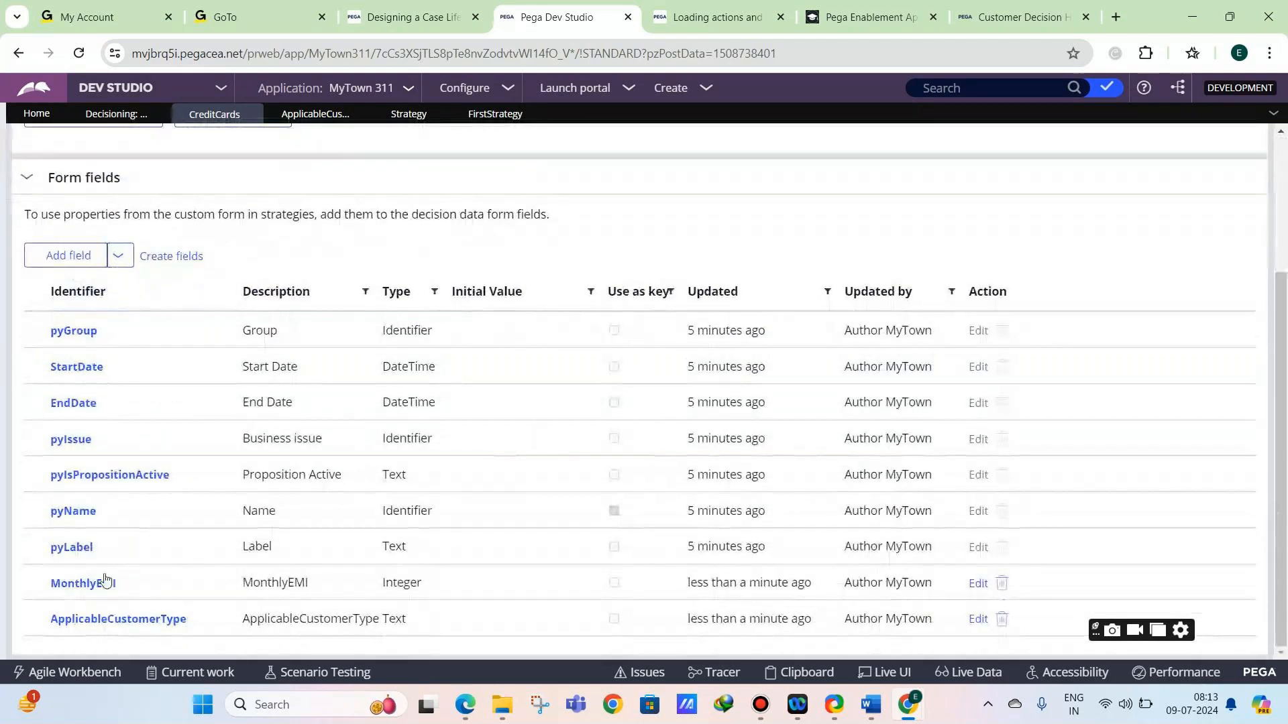
left_click(1001, 586)
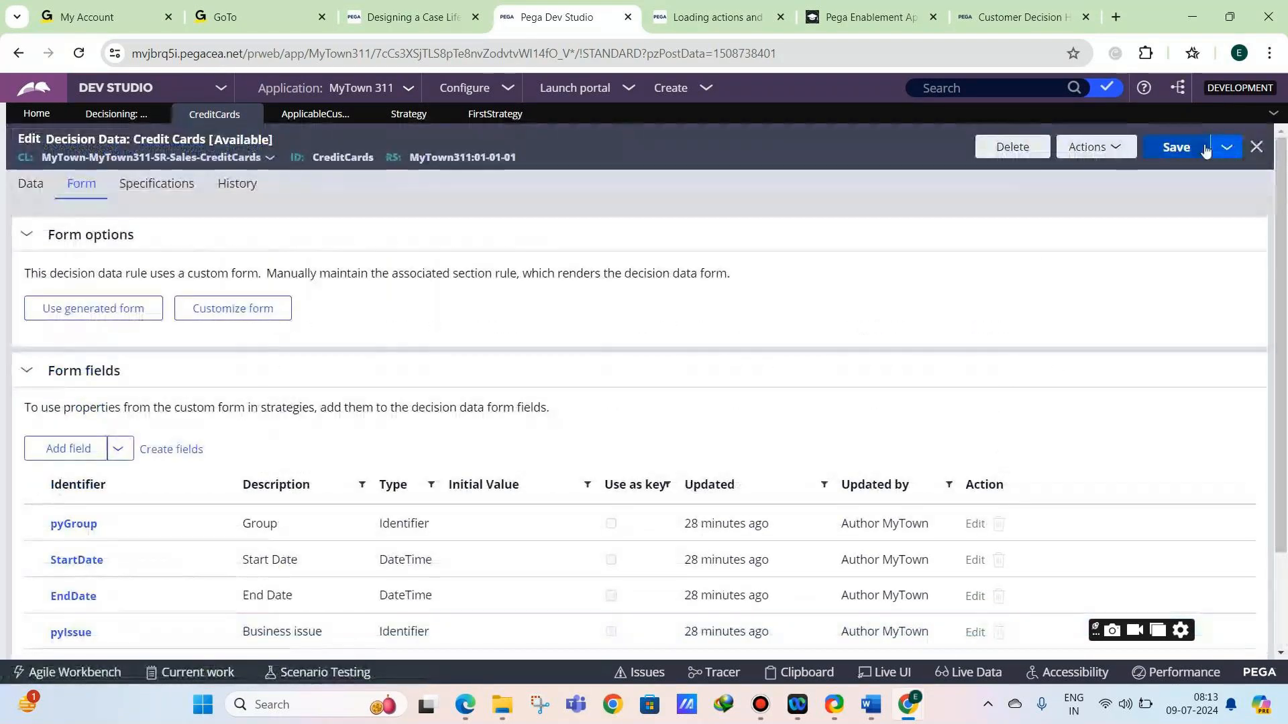
Return to FirstStrategy and save and run the single case test again.
left_click(508, 116)
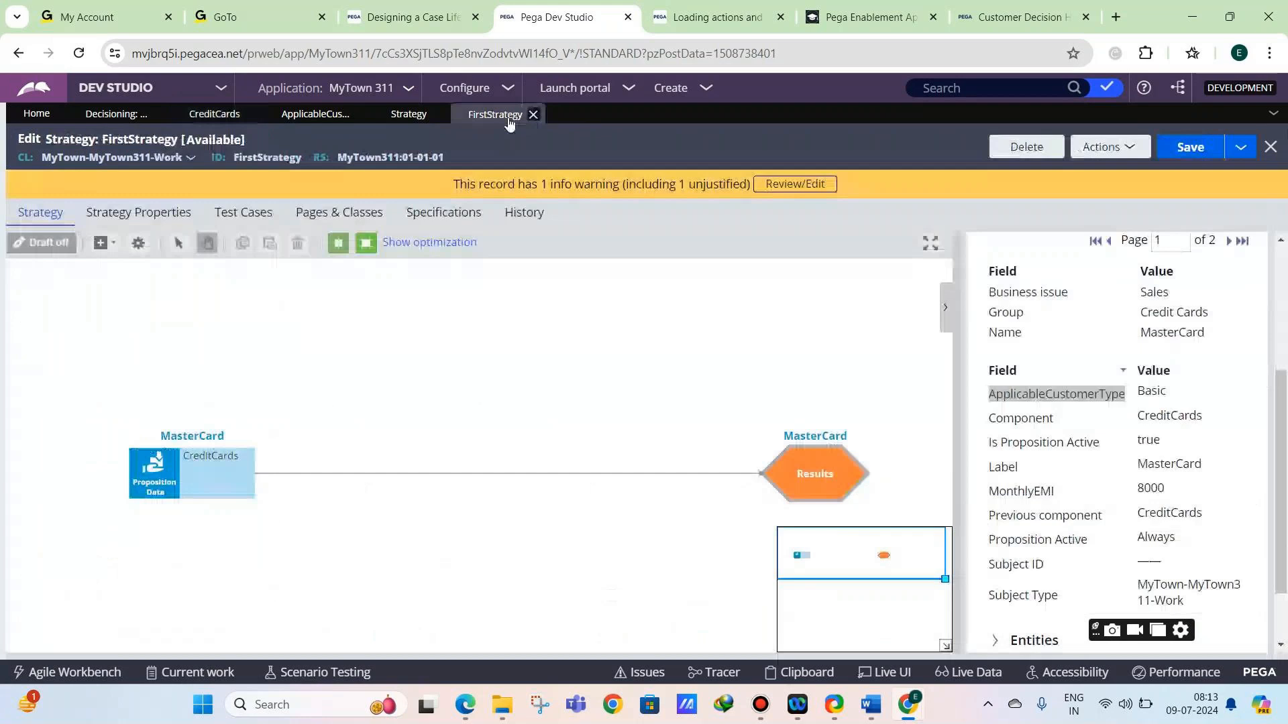
scroll(1013, 282, "up", 3)
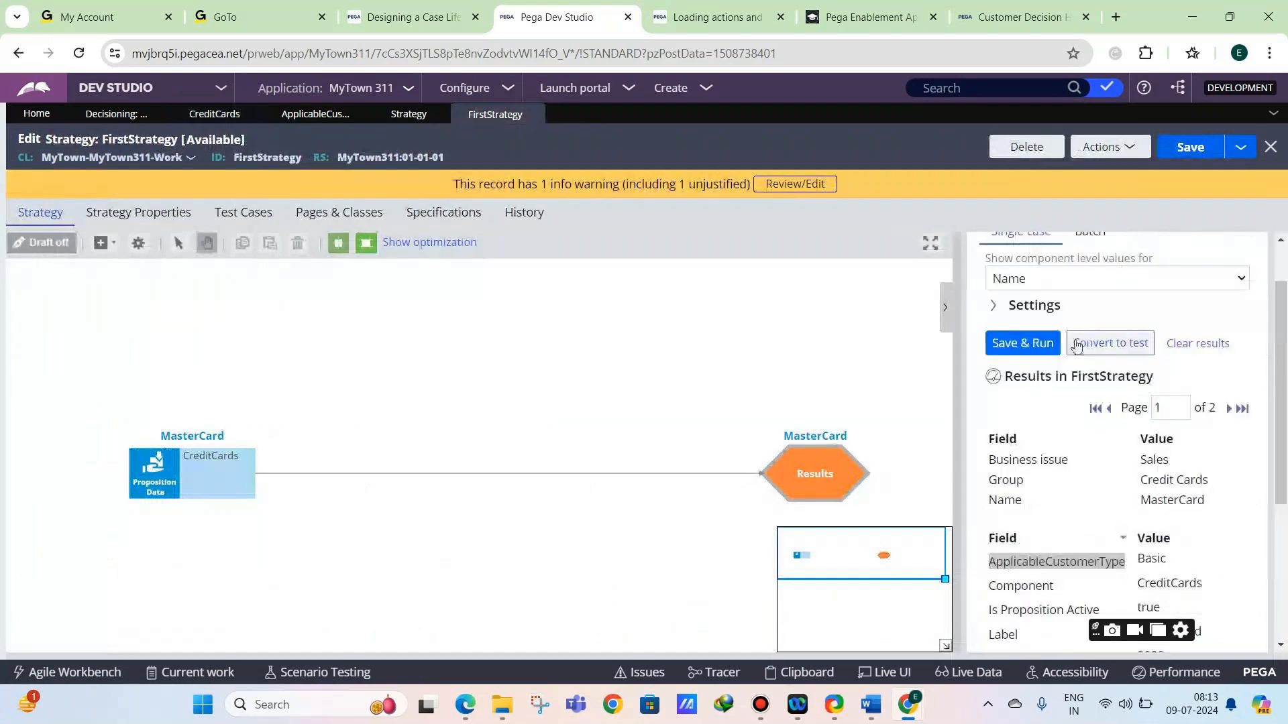
left_click(1025, 345)
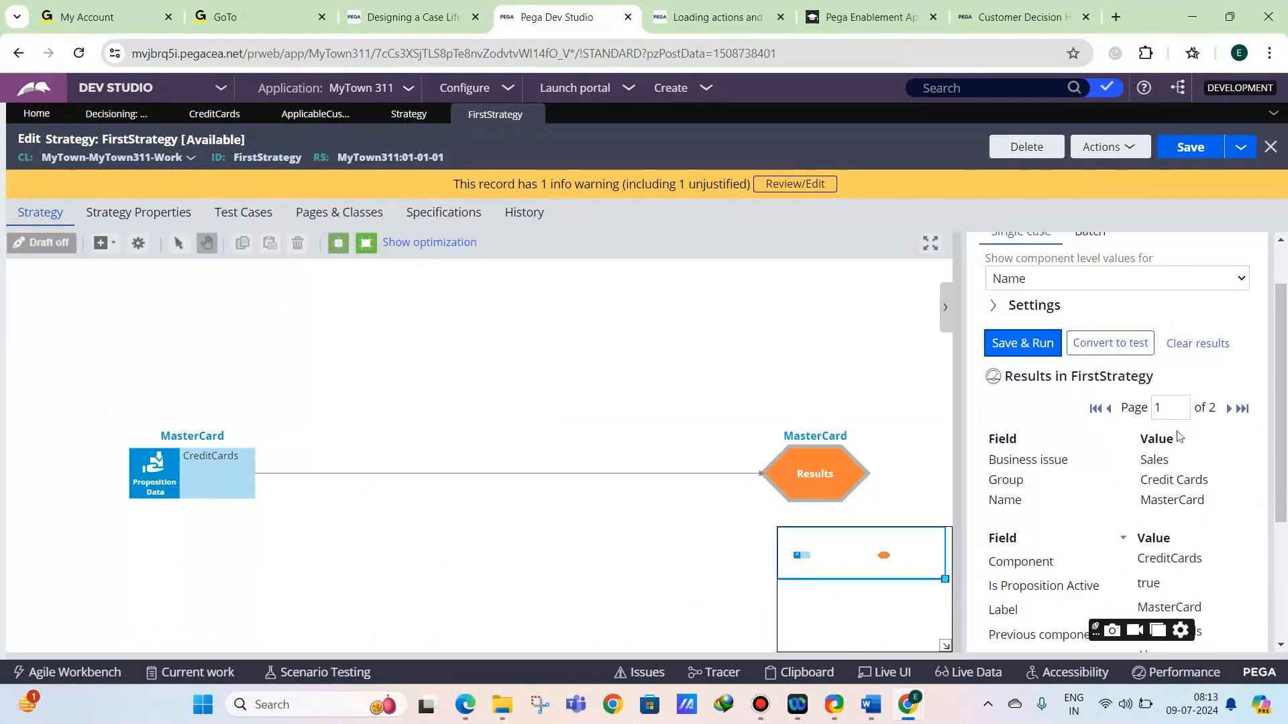
Review the fields listed in the rerun FirstStrategy results for the MasterCard proposition.
scroll(1093, 432, "down", 2)
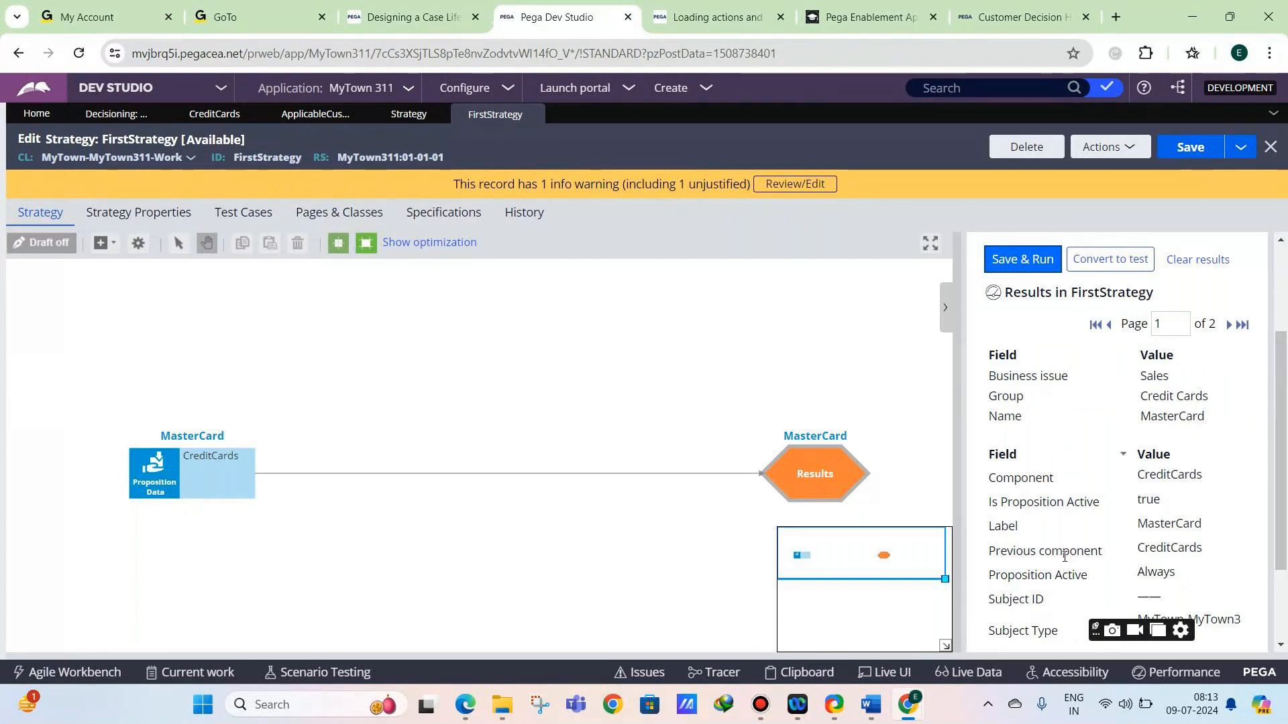
scroll(1100, 473, "down", 1)
scroll(1101, 437, "up", 1)
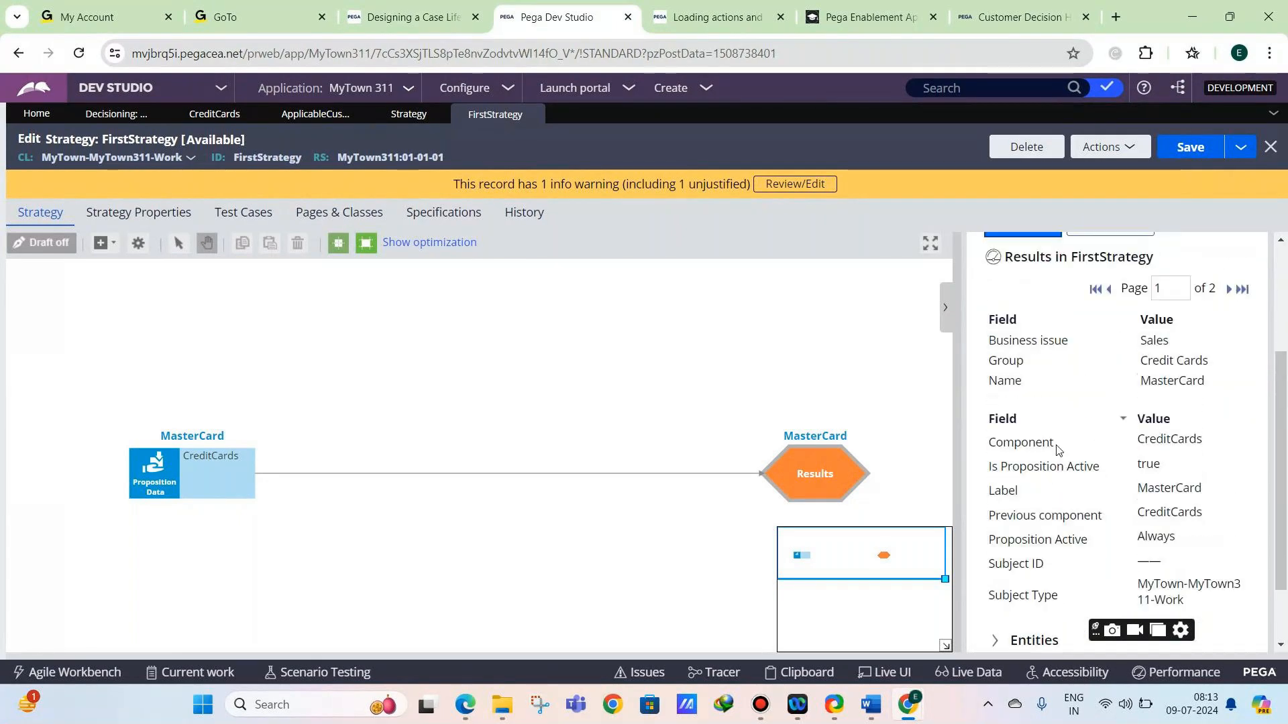
Return to the CreditCards decision data and add ApplicableCustomerType back as a form field.
left_click(303, 114)
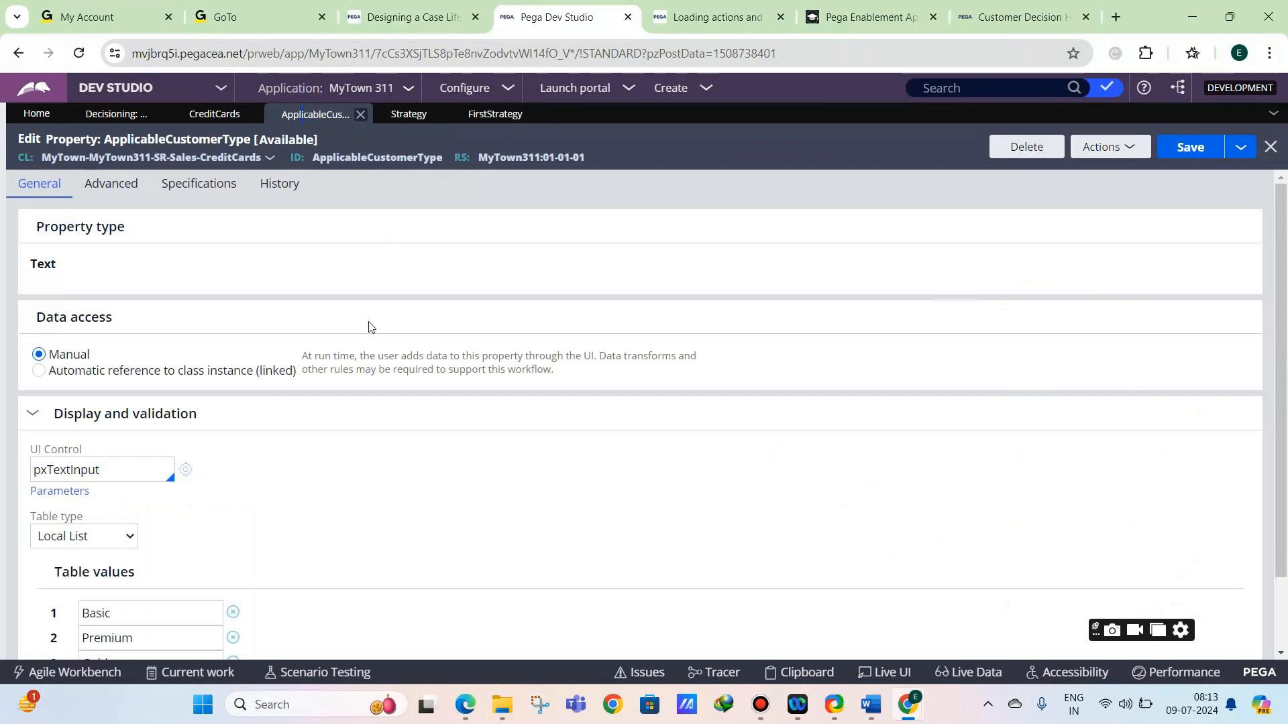
left_click(198, 115)
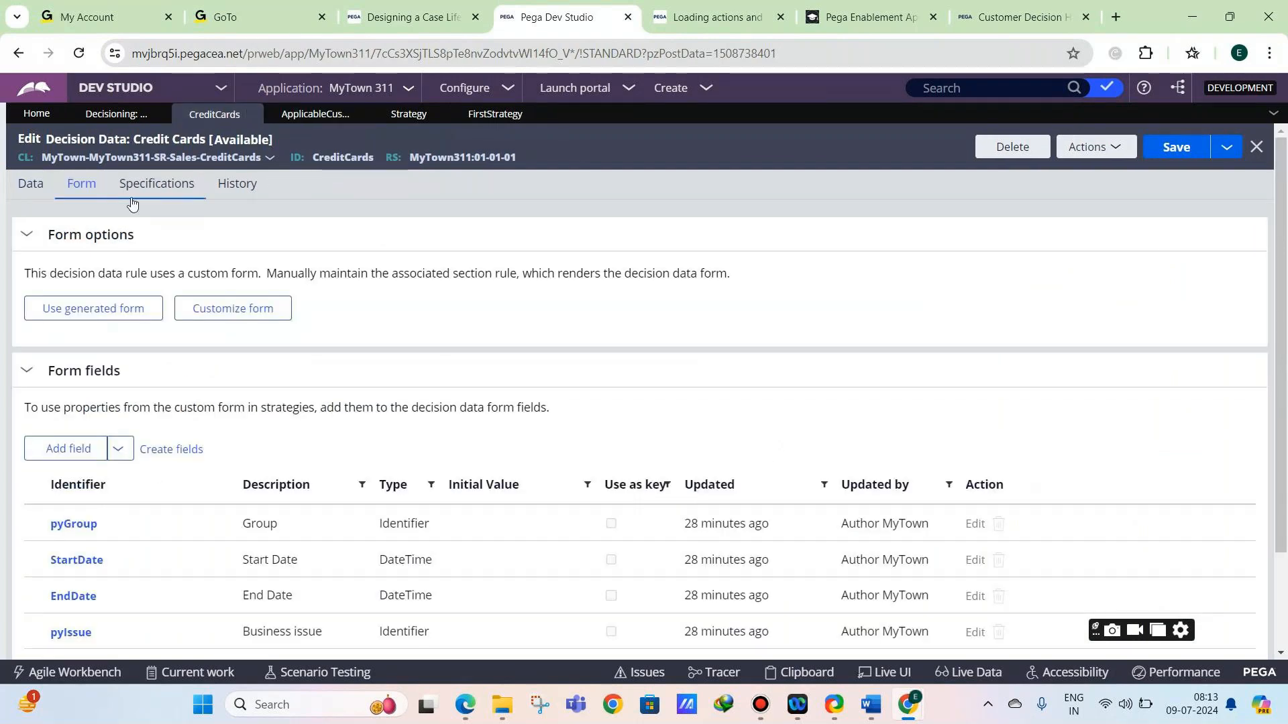
scroll(94, 504, "down", 2)
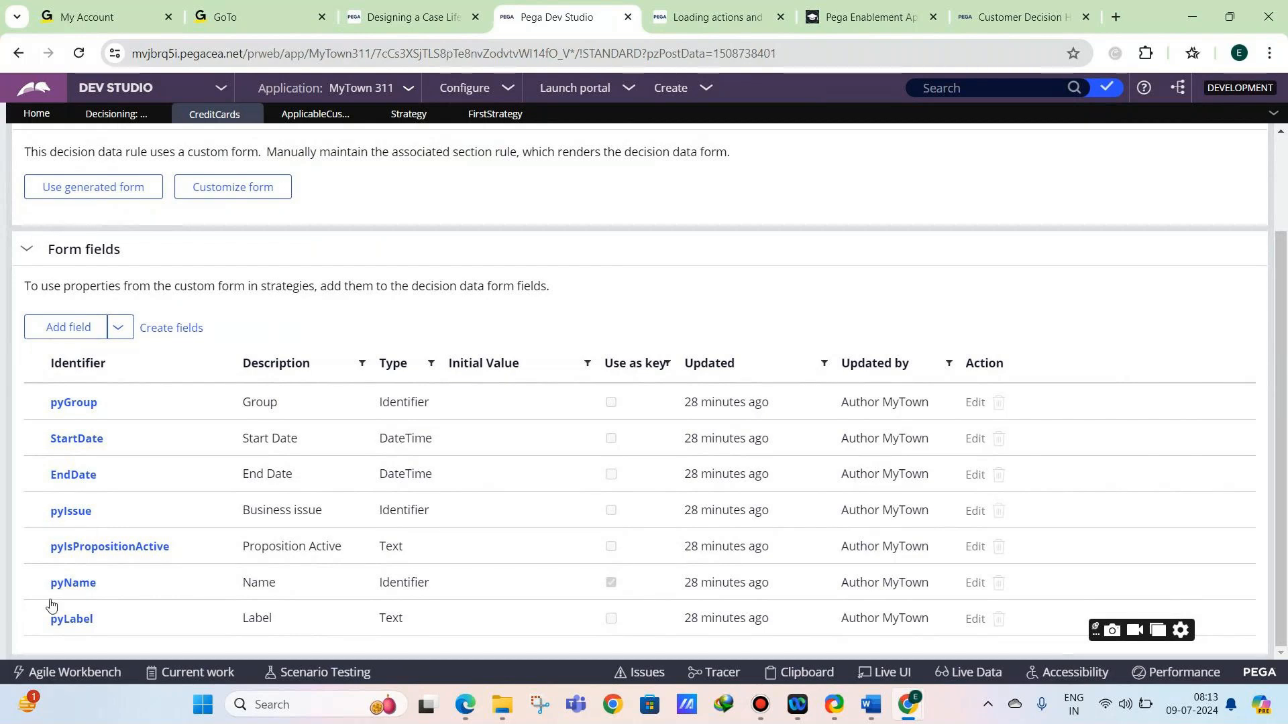
left_click(68, 327)
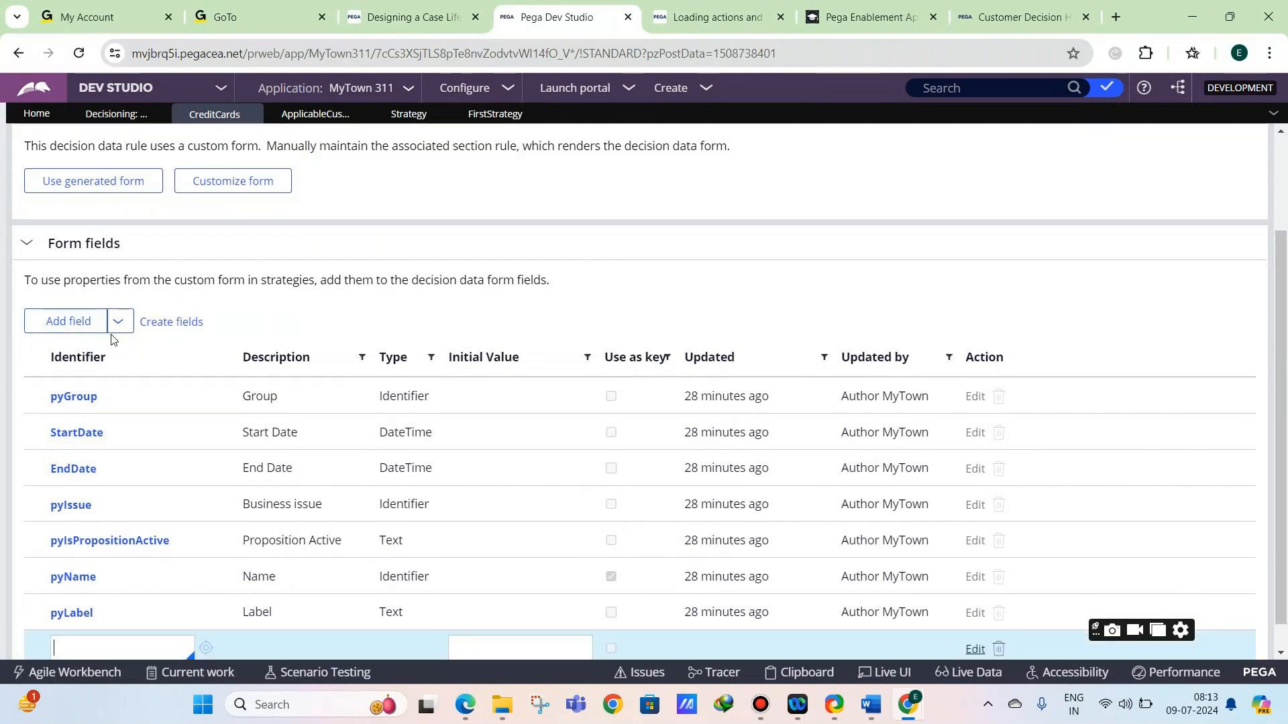
type("Applica")
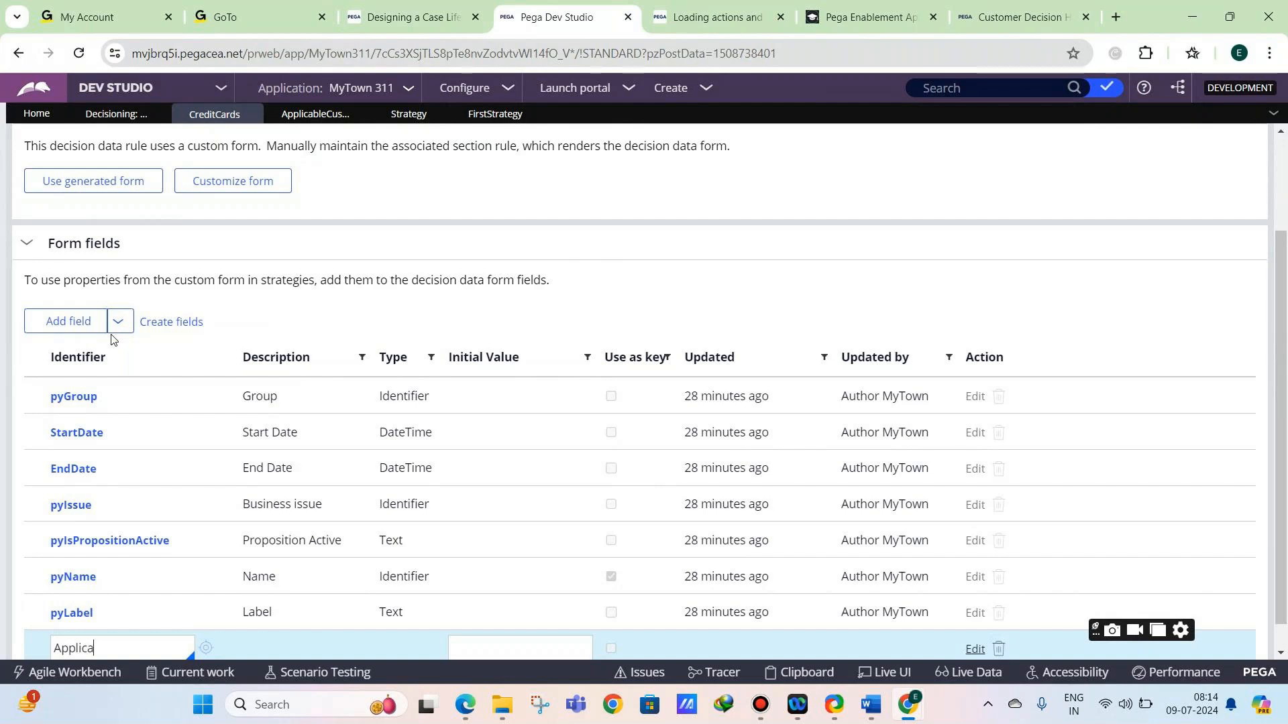
type("ble")
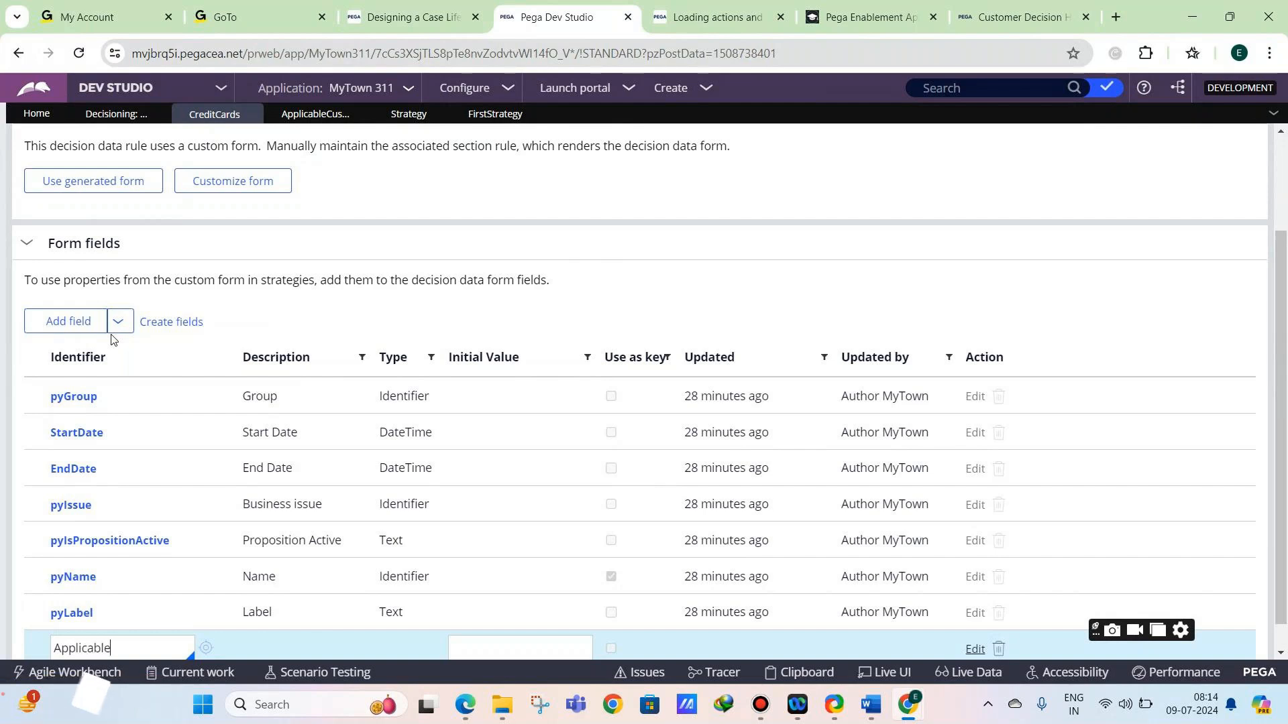
type("CustomerTp")
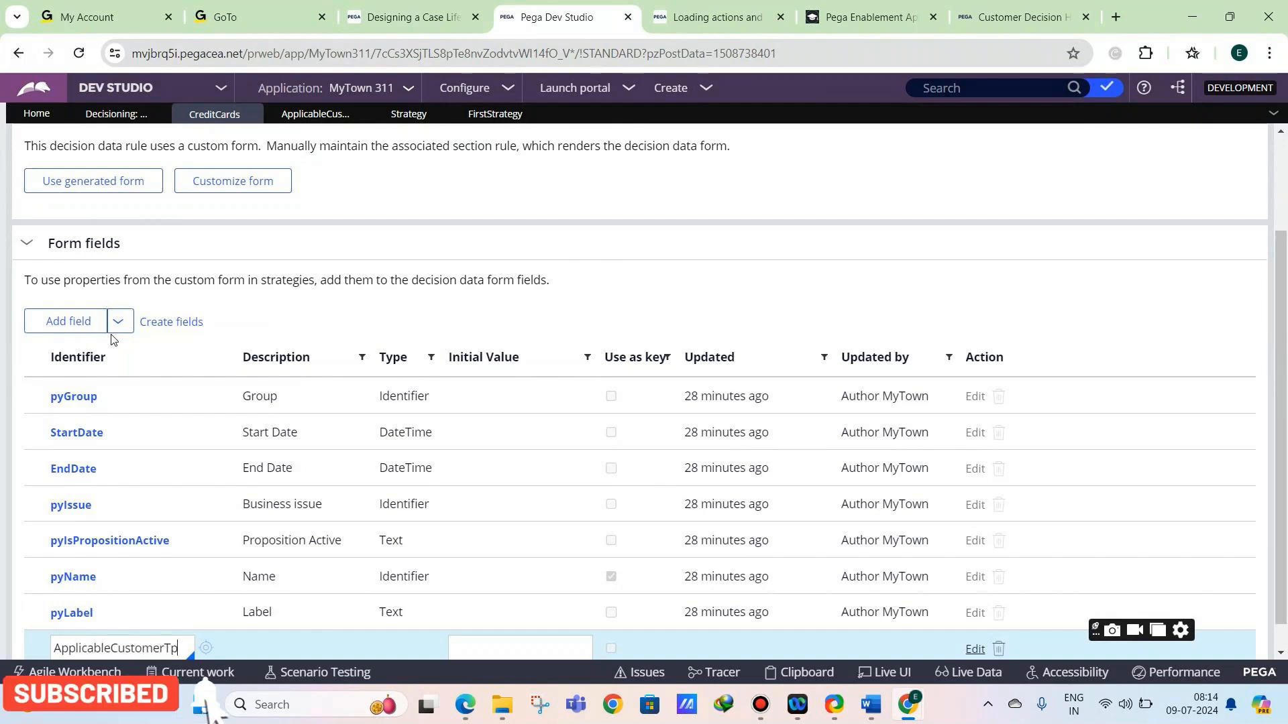
key("BackSpace")
type("ype")
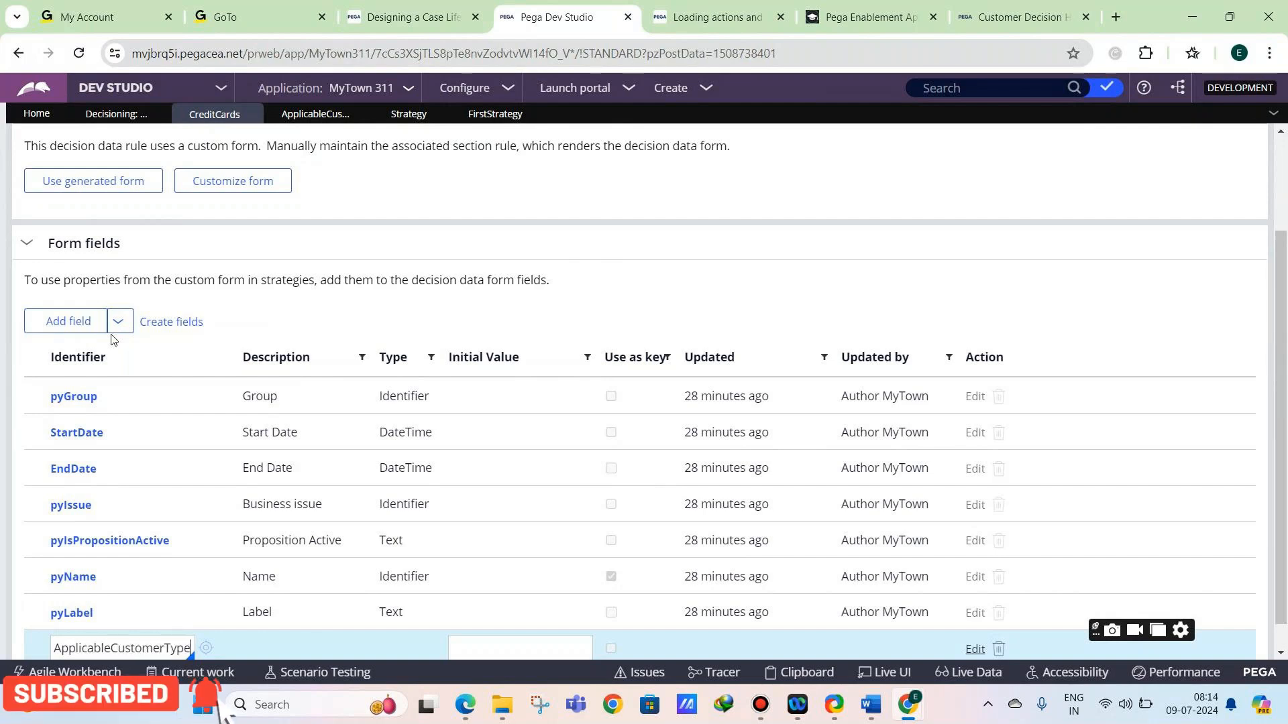
left_click(252, 252)
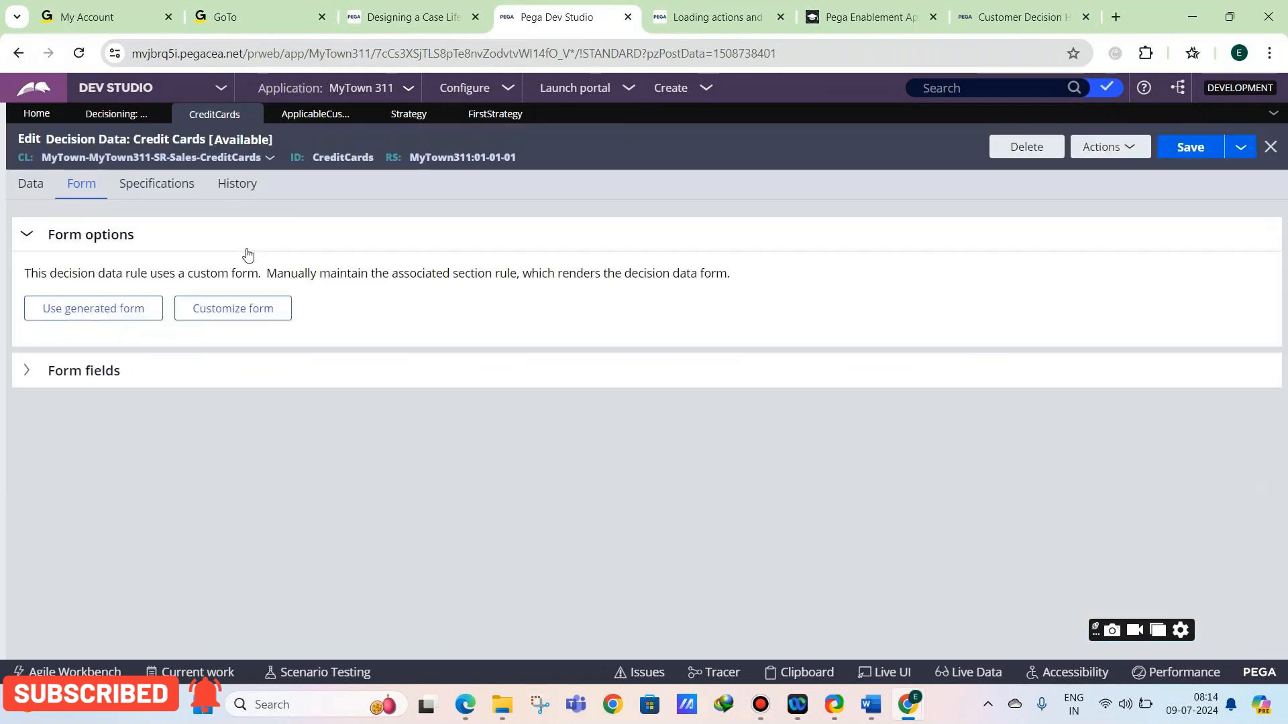
Add MonthlyEMI as another form field of the Credit Cards decision data and save the rule.
left_click(158, 374)
scroll(199, 374, "down", 3)
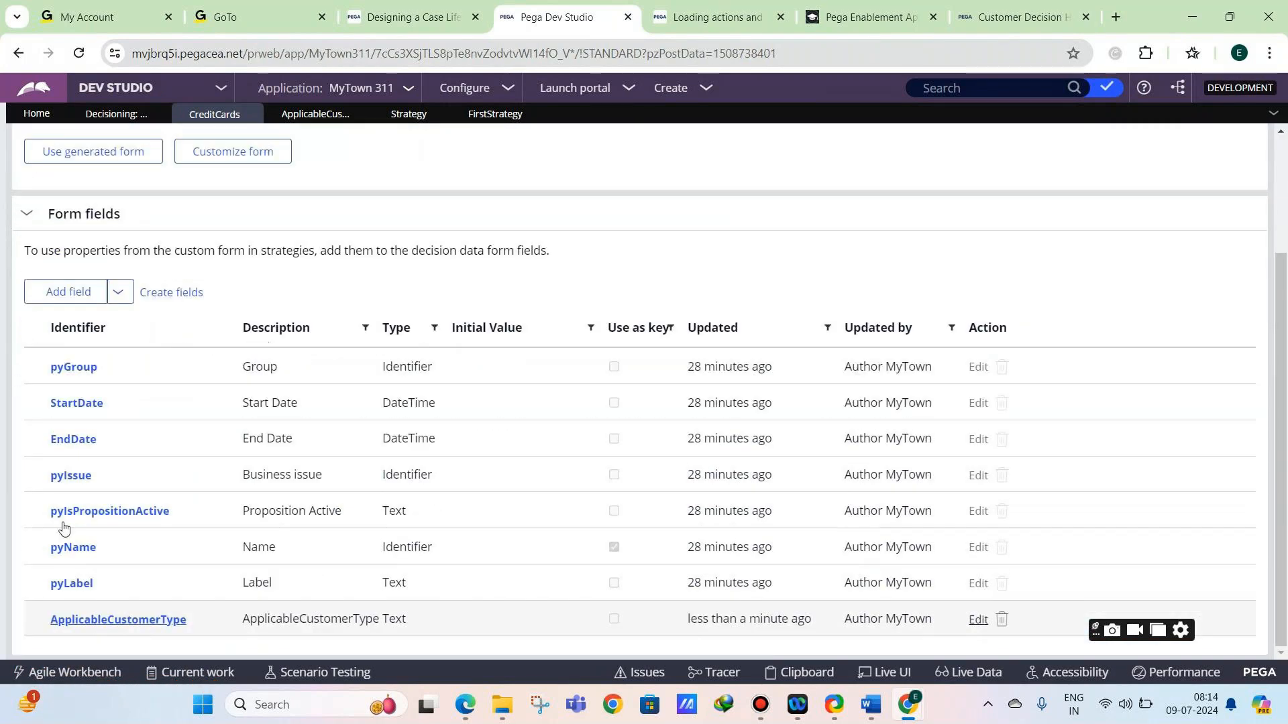
left_click(69, 287)
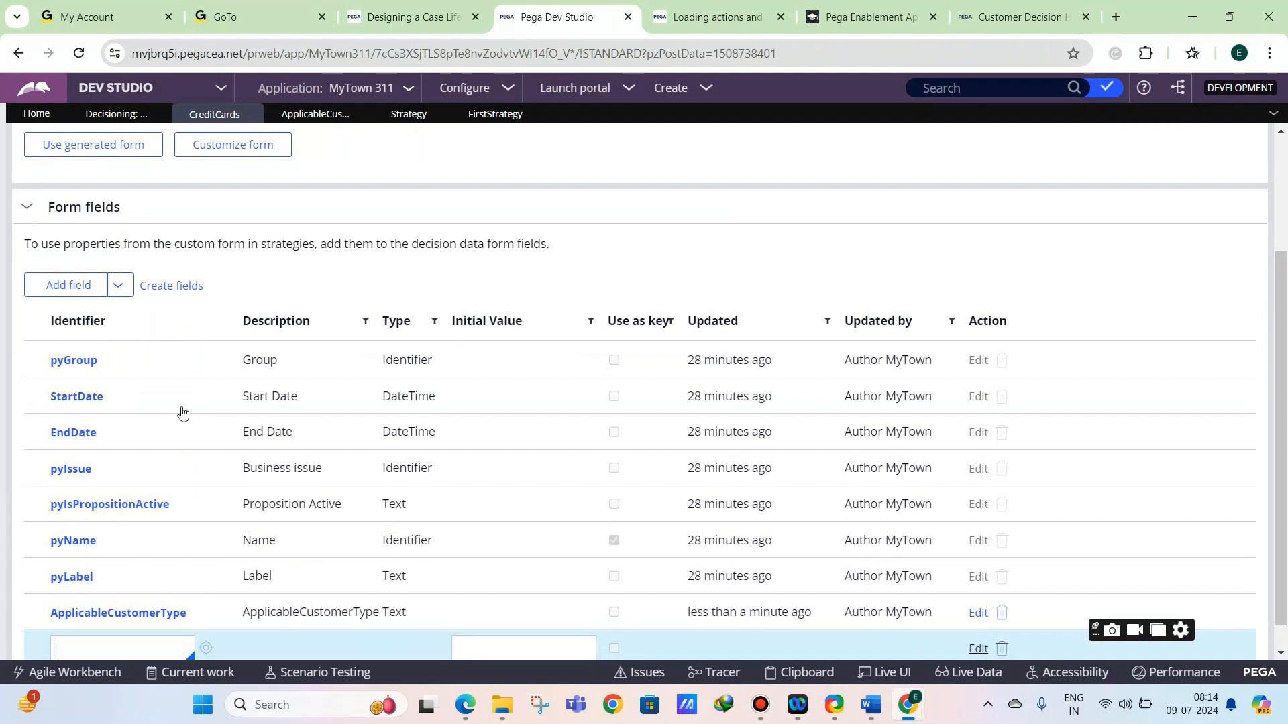
type("MonthlyEMI")
key("Return")
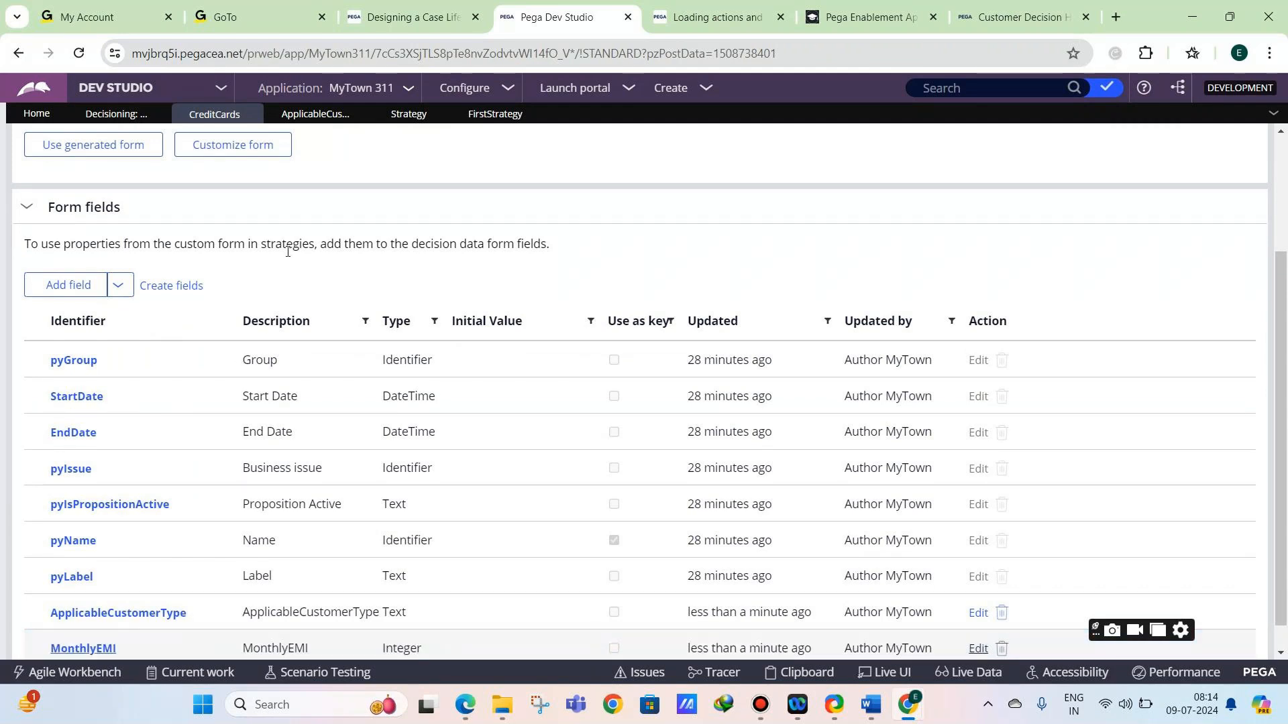
scroll(338, 332, "up", 3)
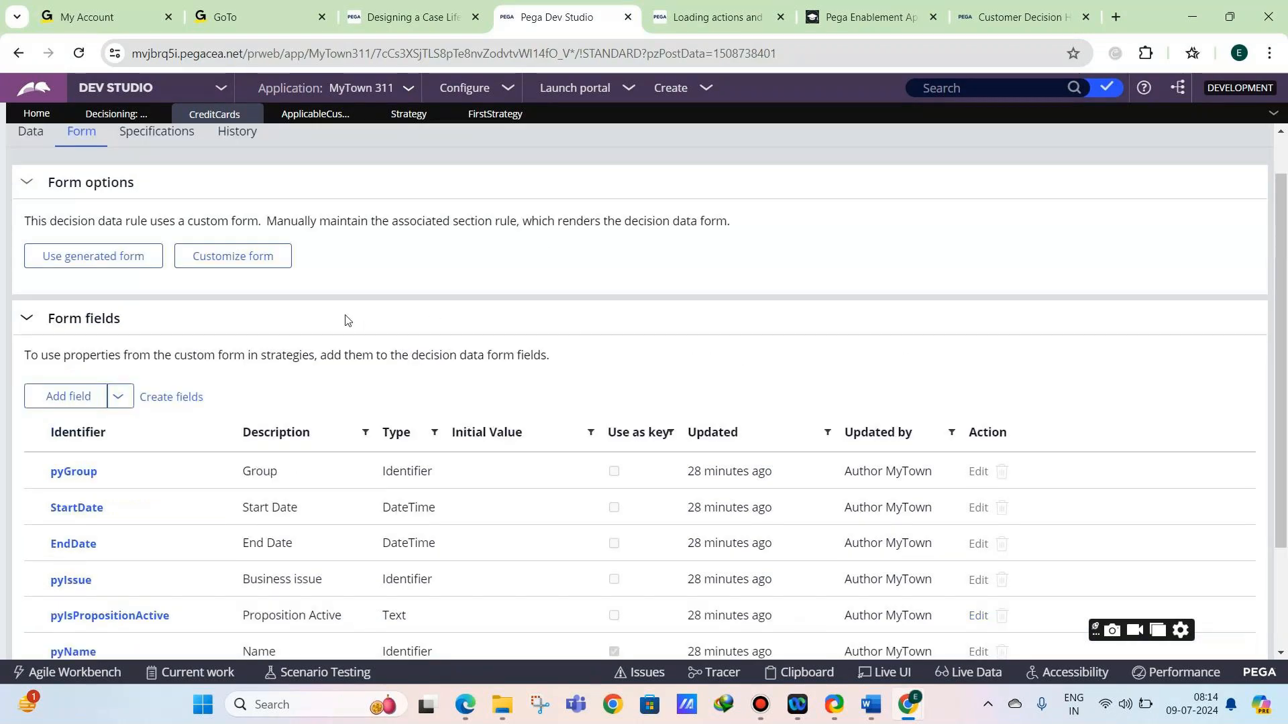
left_click(1180, 154)
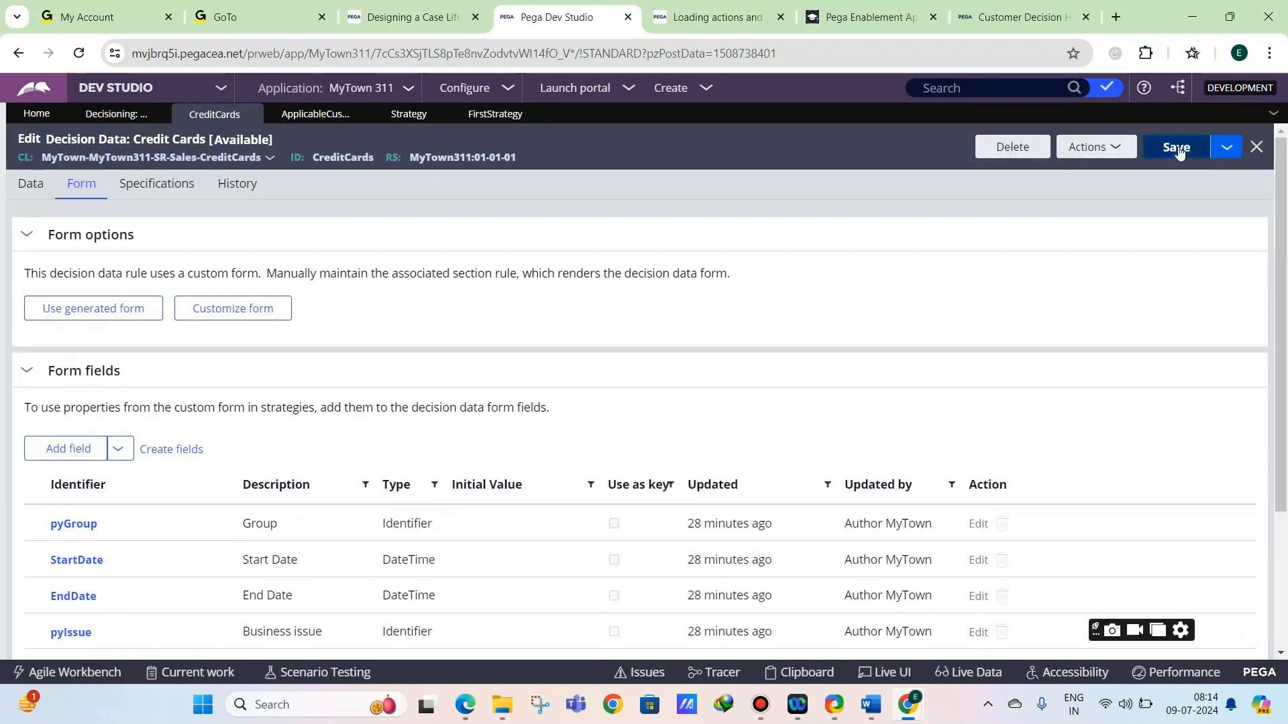
left_click(1147, 145)
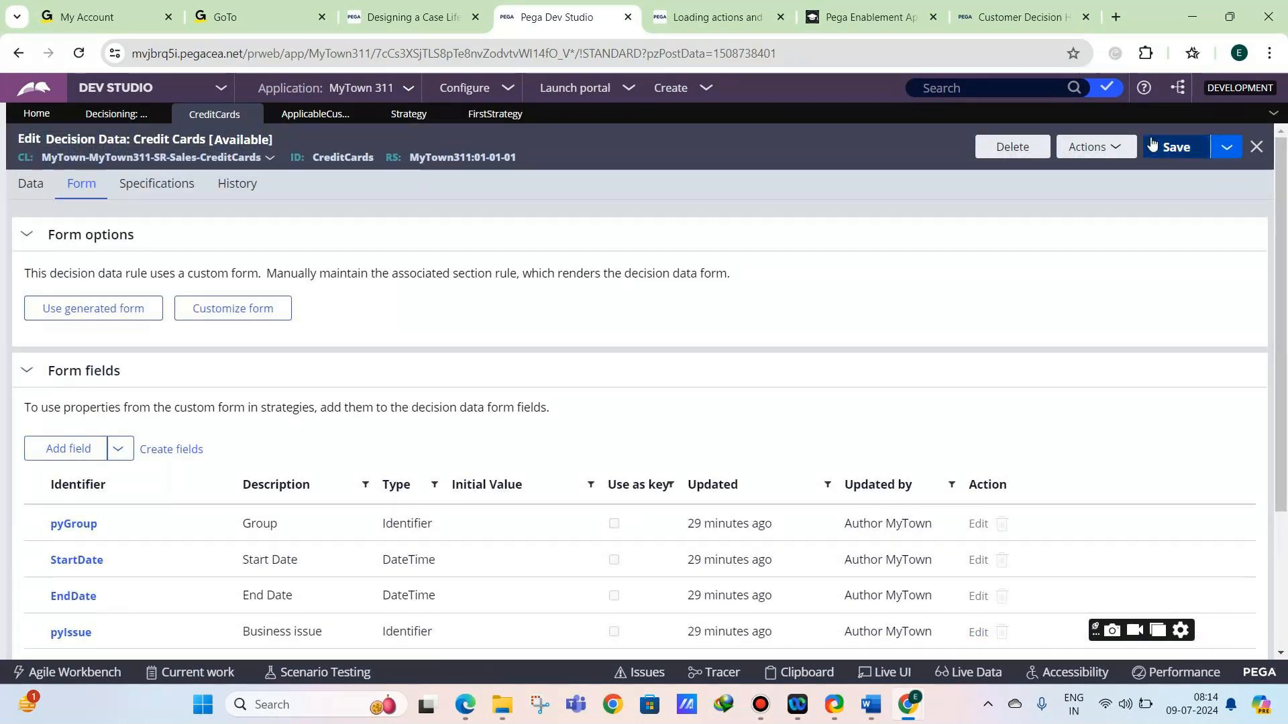
Save and run the single case test of FirstStrategy again and review the fields in its results.
left_click(497, 115)
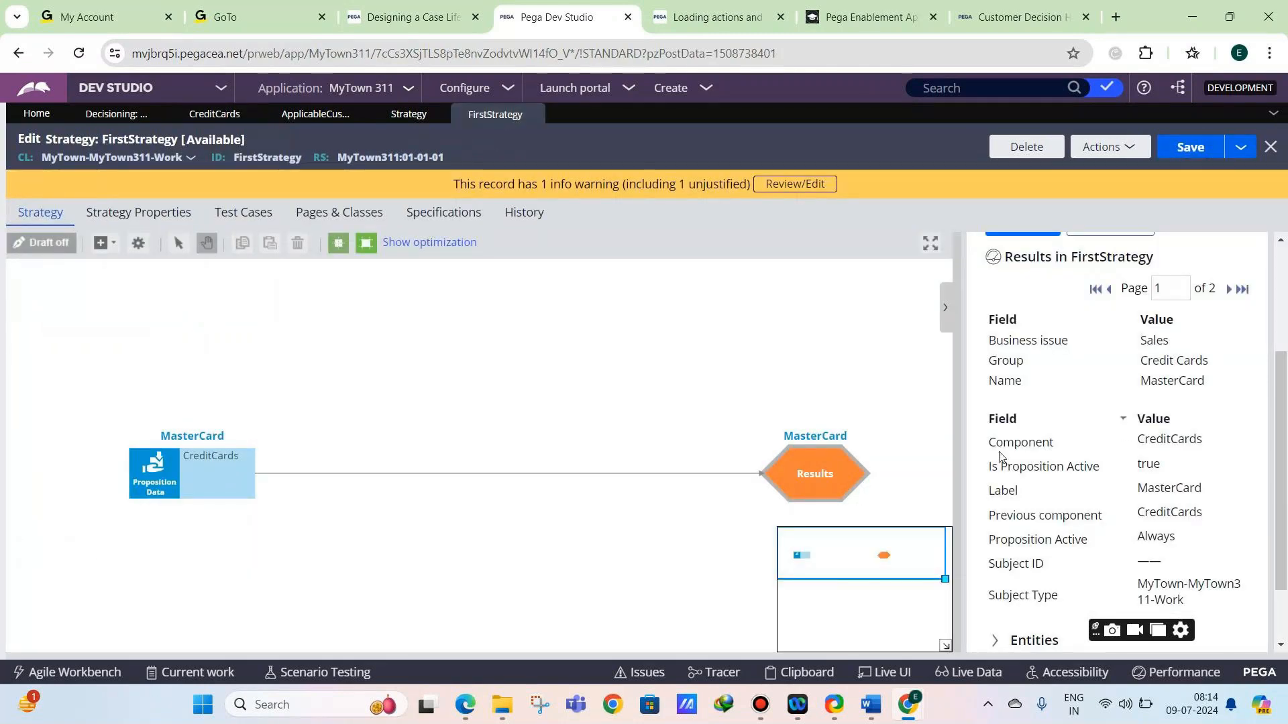
scroll(1006, 470, "up", 2)
left_click(1035, 317)
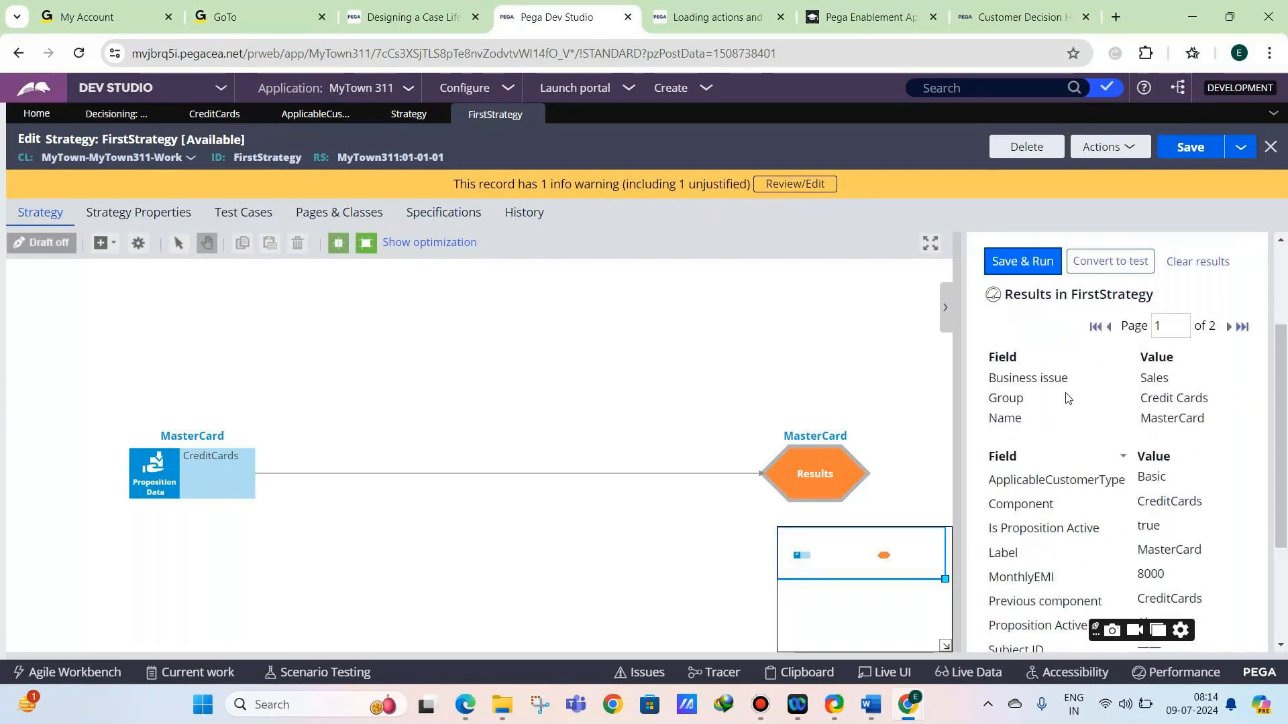
scroll(1067, 397, "down", 2)
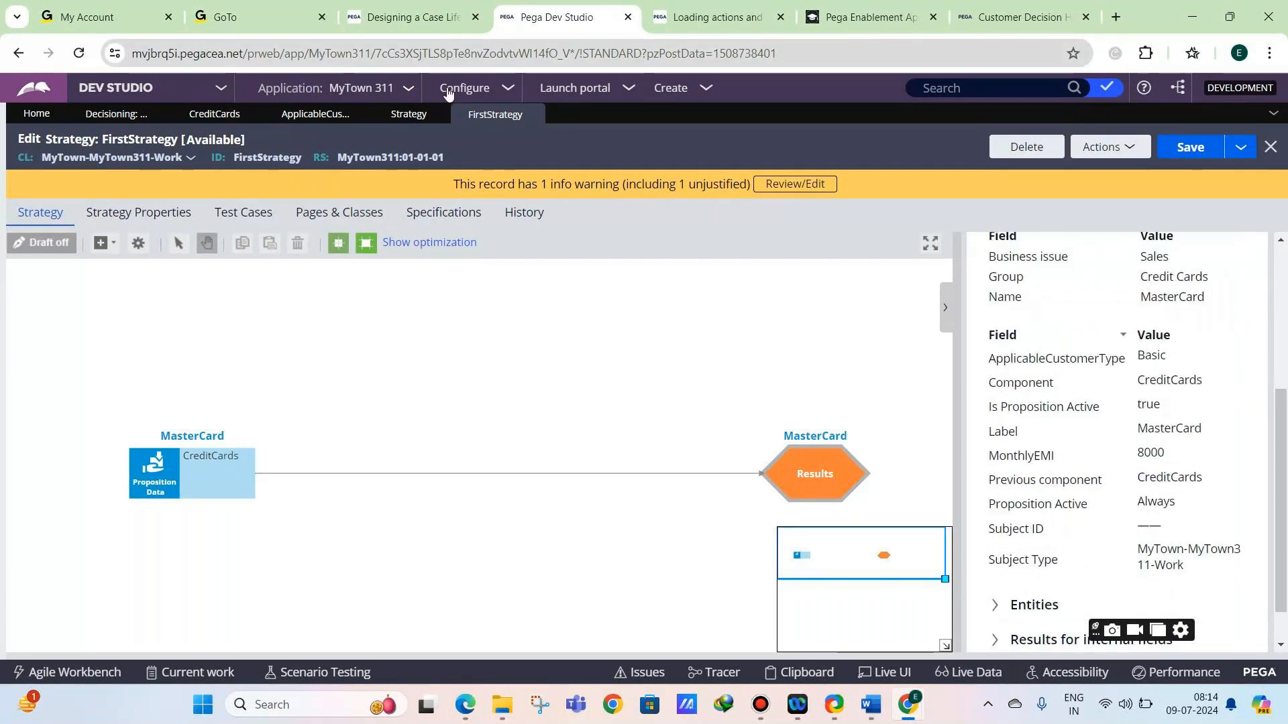
left_click(214, 113)
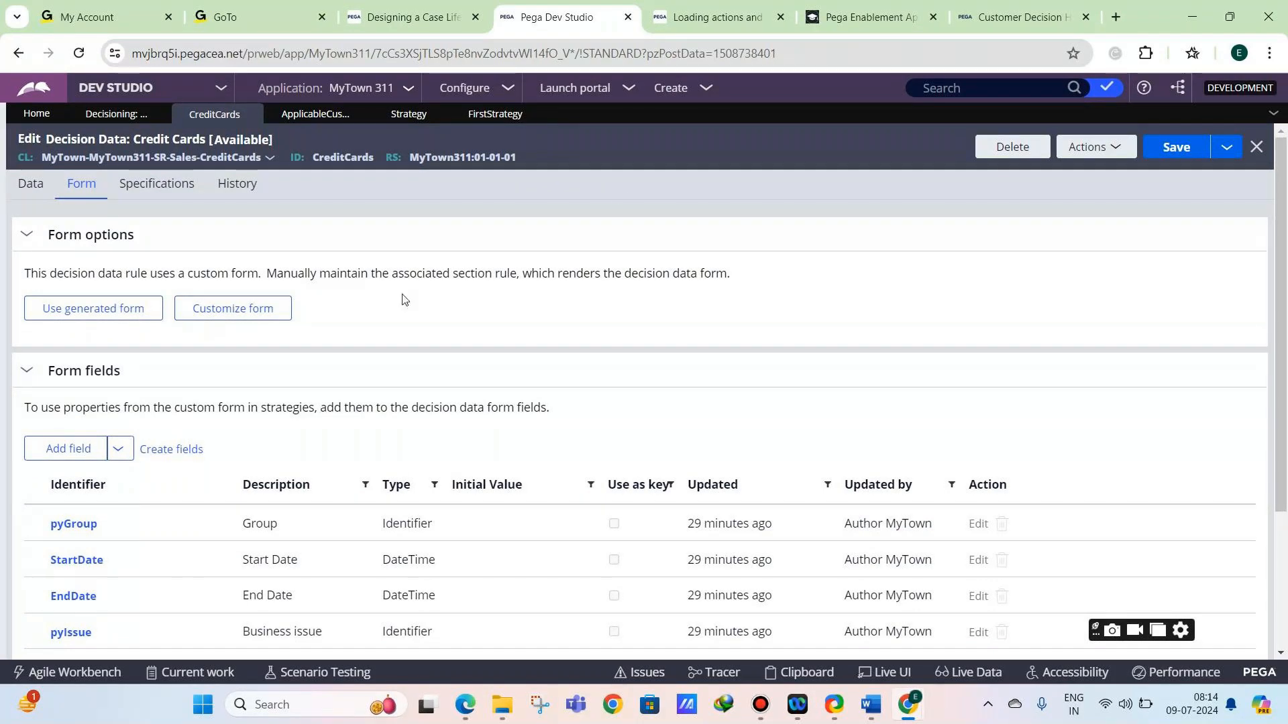
left_click(474, 115)
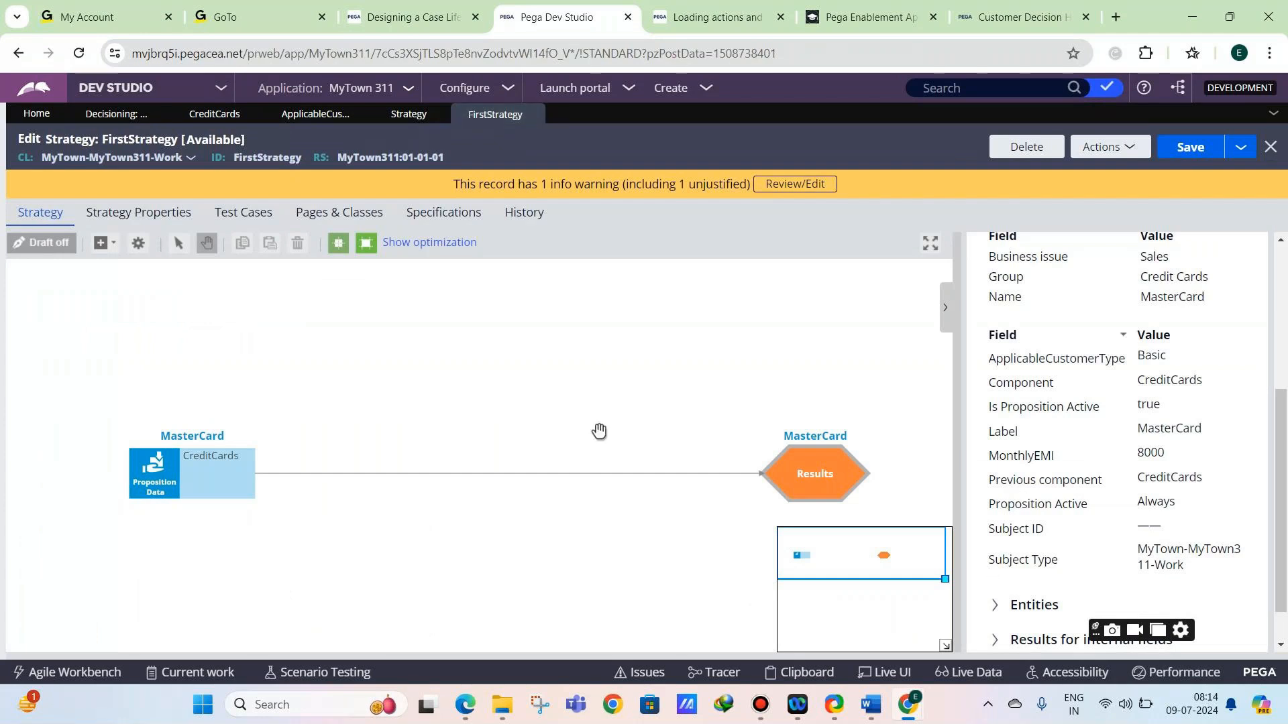
left_click(215, 114)
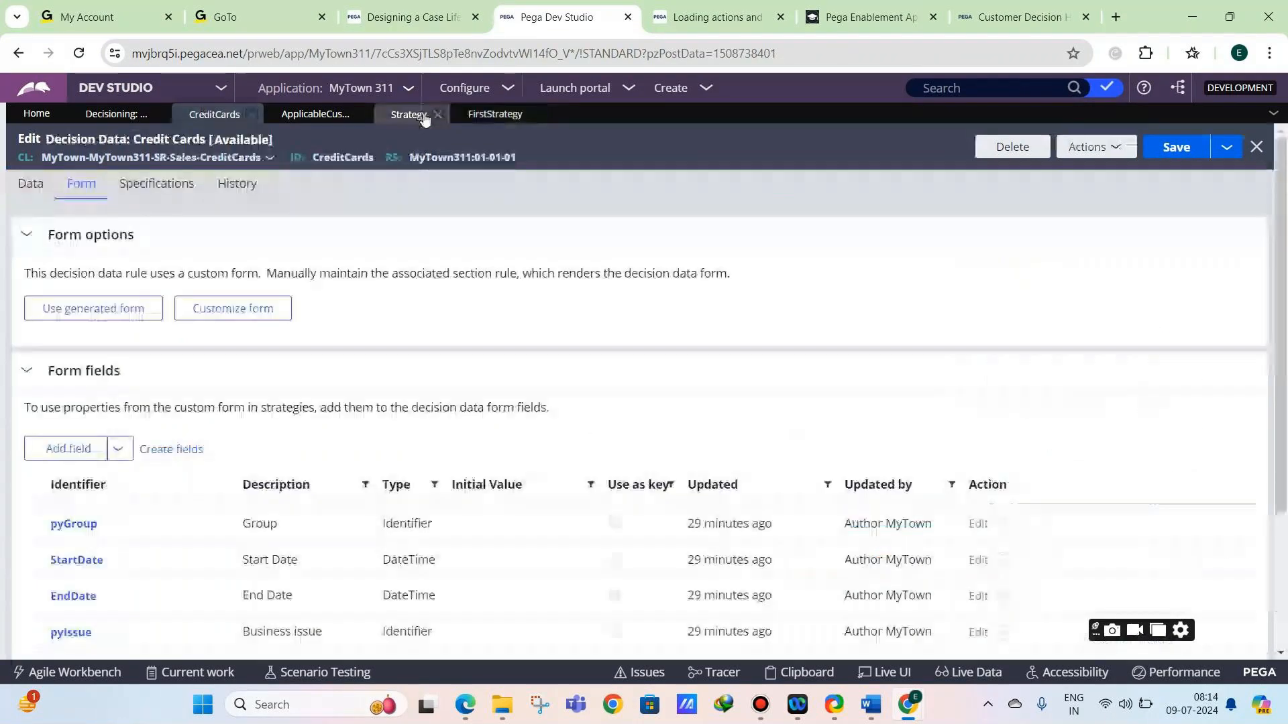
left_click(474, 116)
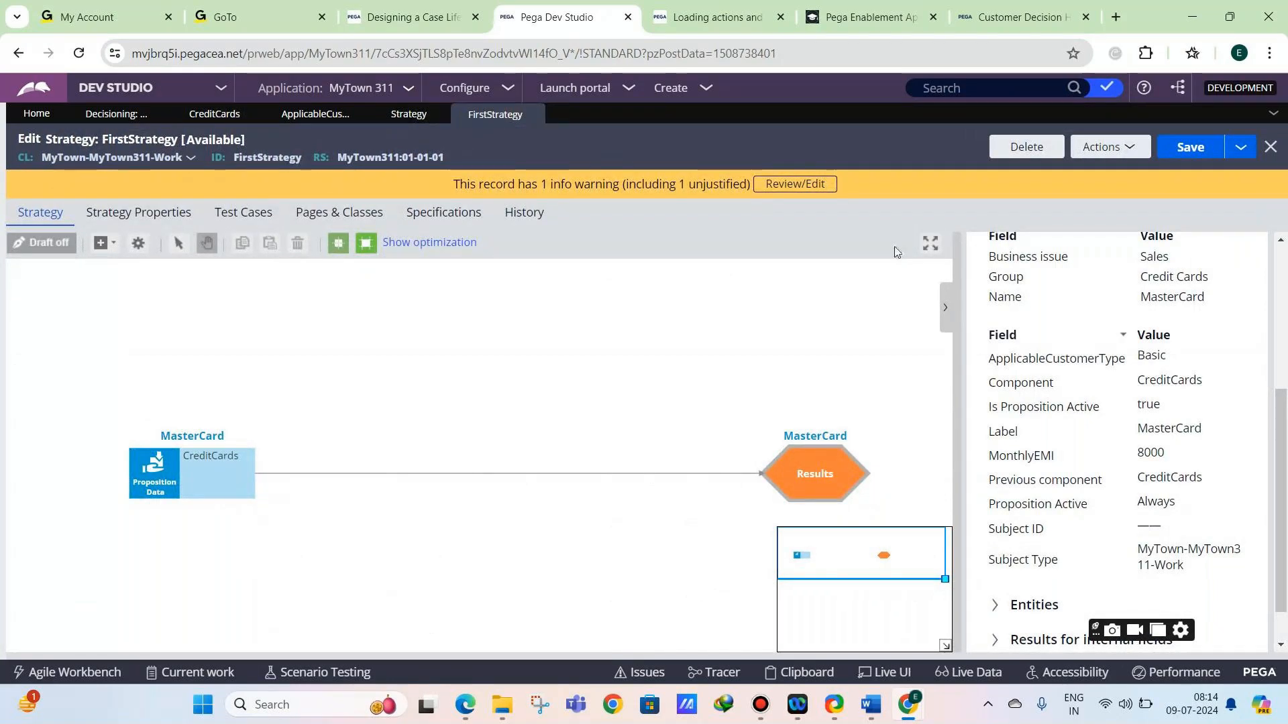
Collapse the test run pane and place a new annotation above the CreditCards proposition data component.
left_click(946, 316)
left_click_drag(391, 374, 395, 403)
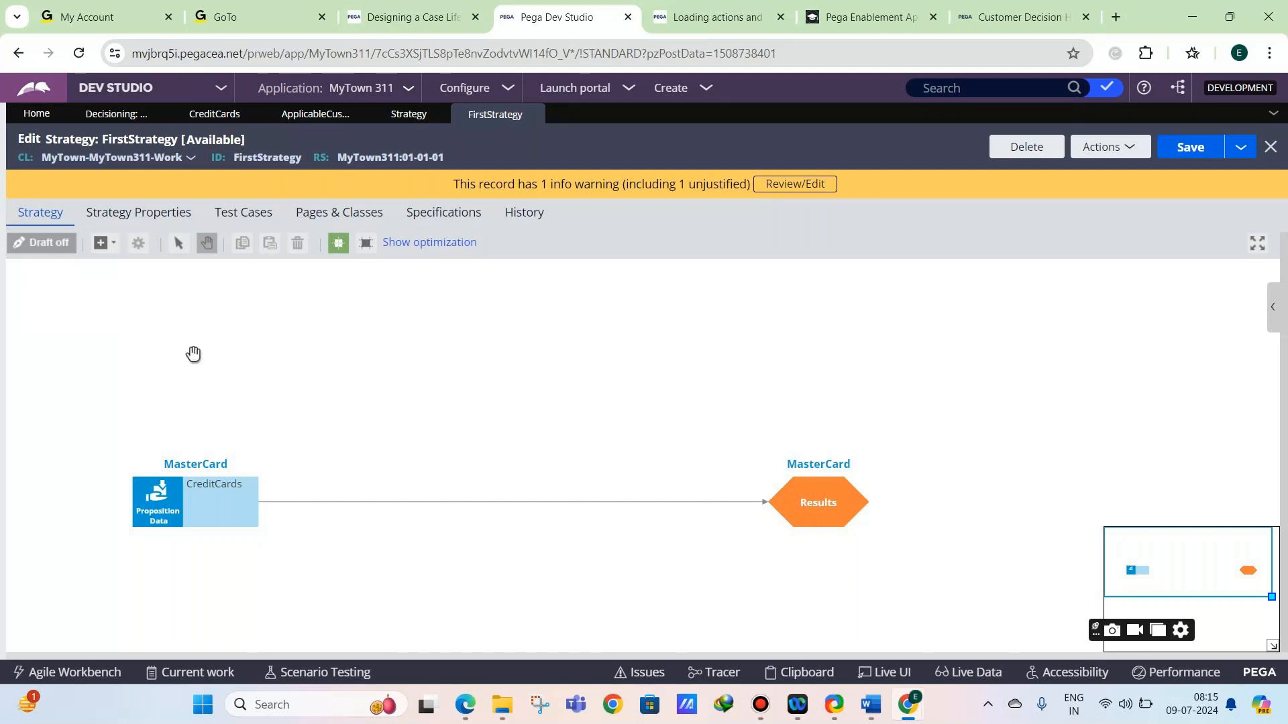
right_click(225, 417)
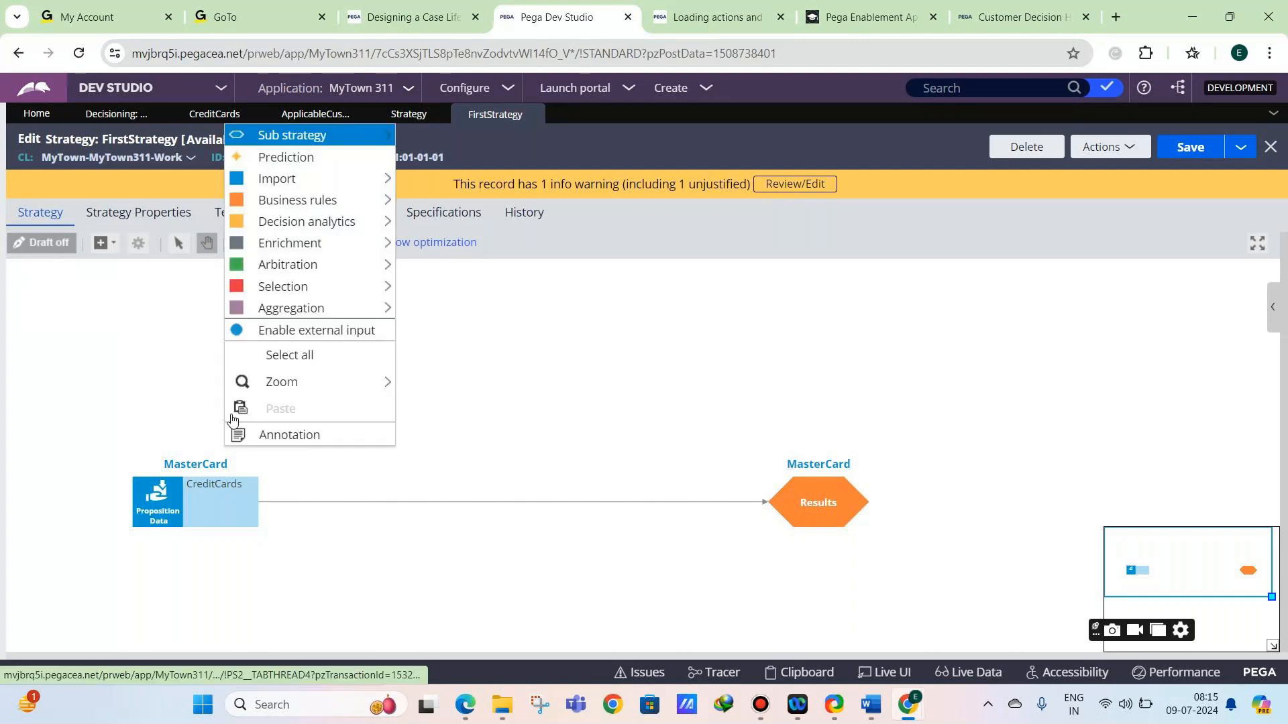
left_click(276, 435)
left_click_drag(274, 436, 209, 346)
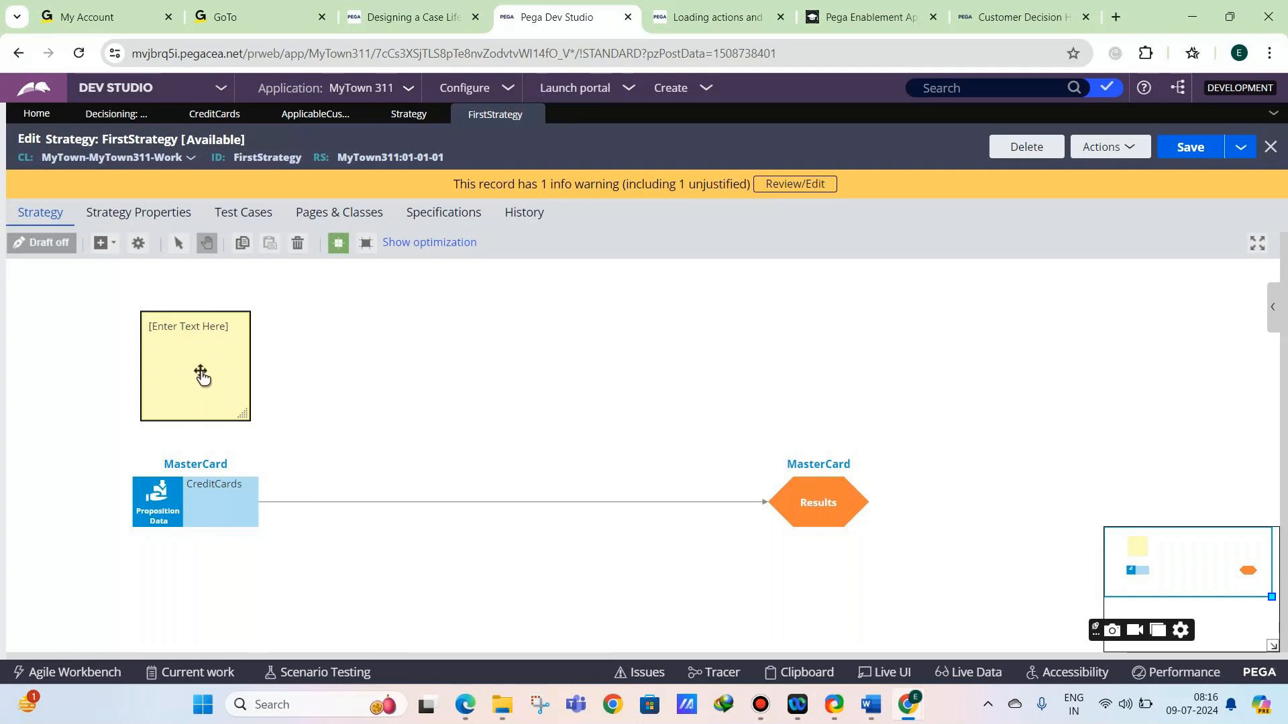
Set the annotation text to "Imported all credit cards without any logic" and save the strategy.
double_click(210, 347)
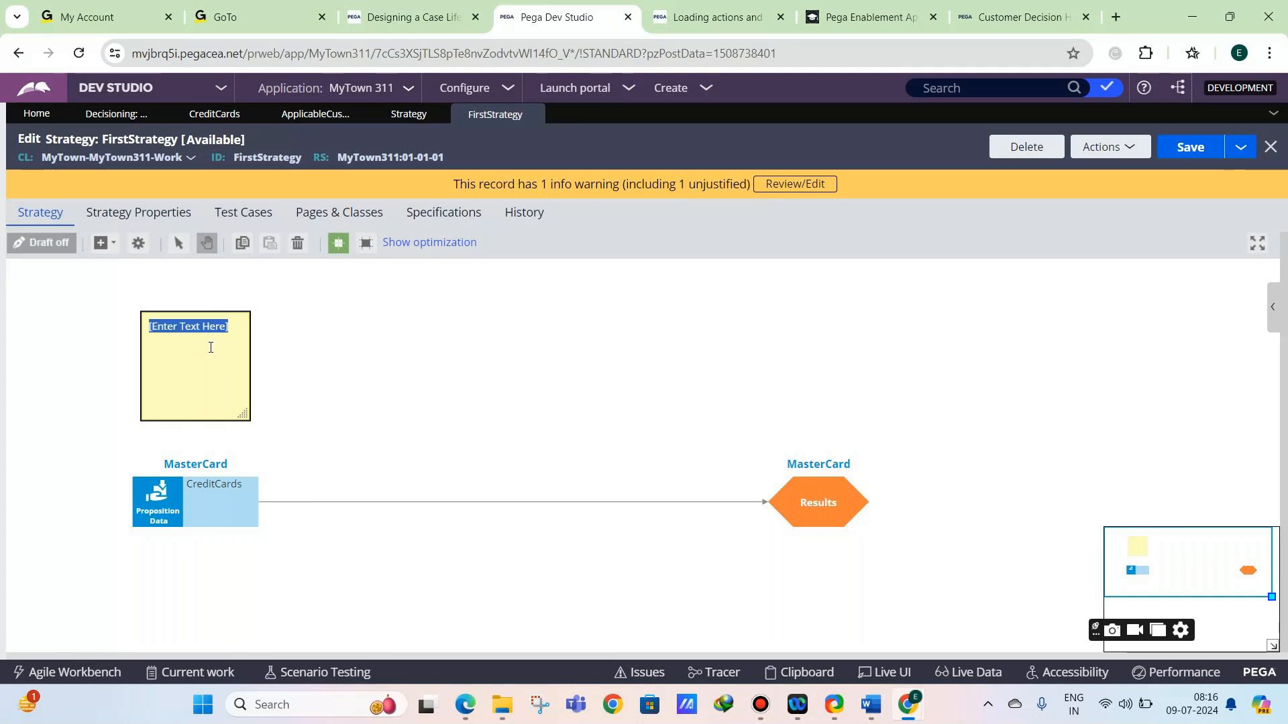
type("Imported all cred")
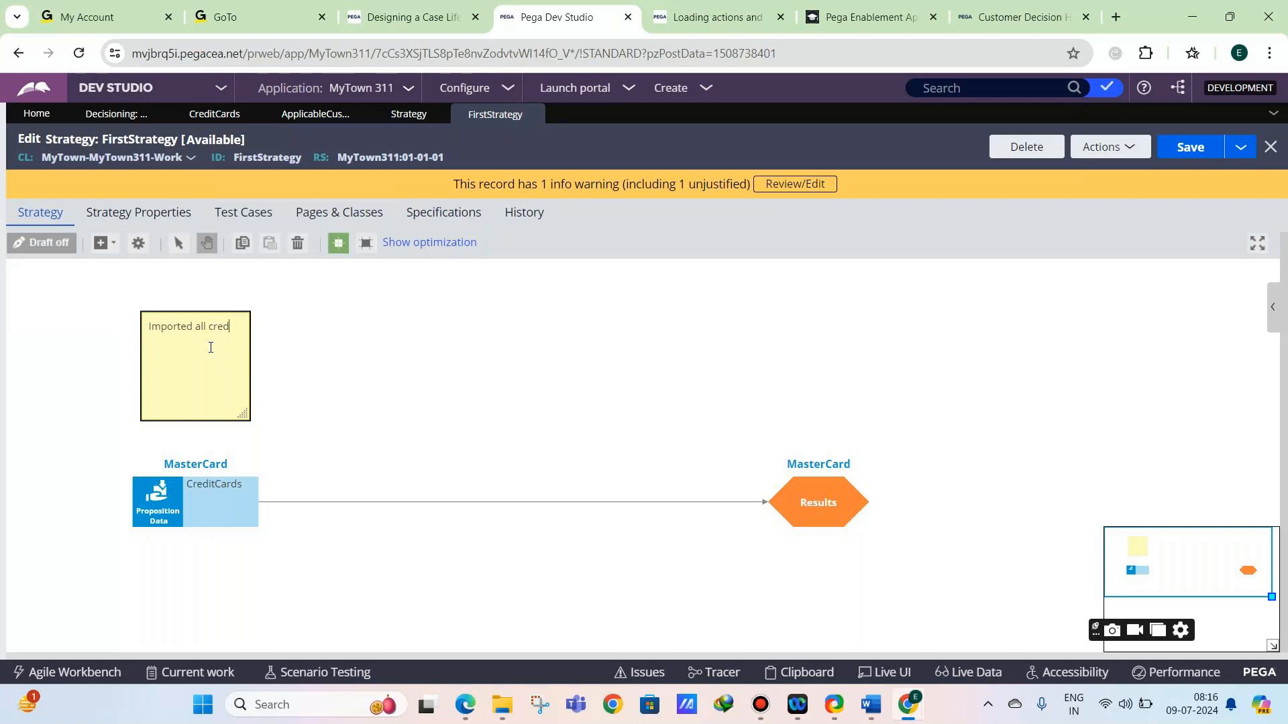
type("it cards without any logic")
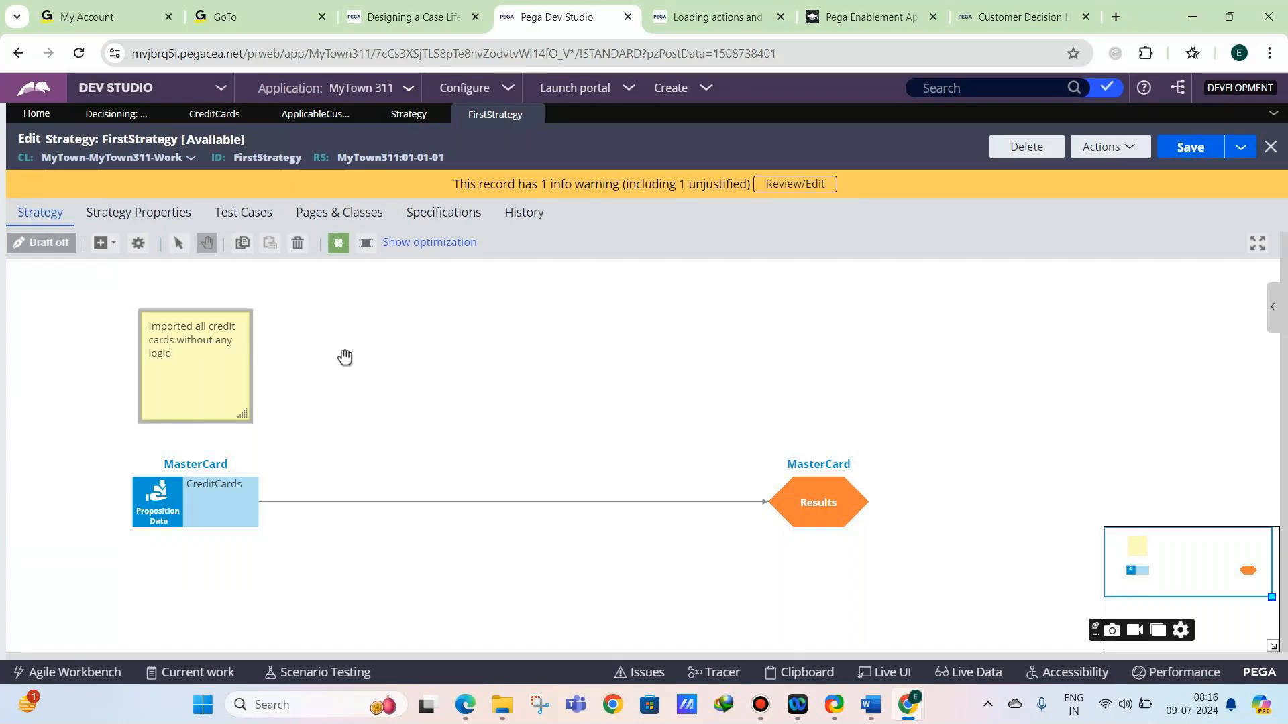
left_click(274, 382)
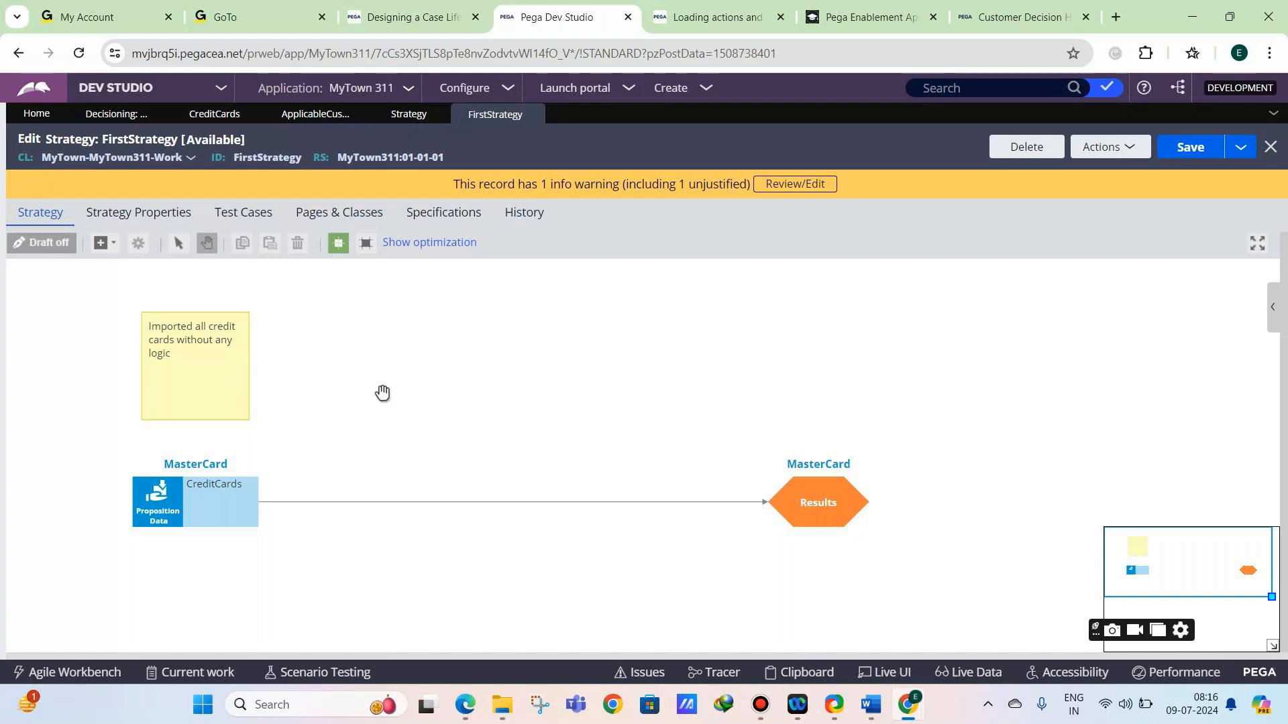
left_click(1187, 149)
Move the Results component further right and add an arbitration Filter component to the canvas between CreditCards and Results.
right_click(354, 424)
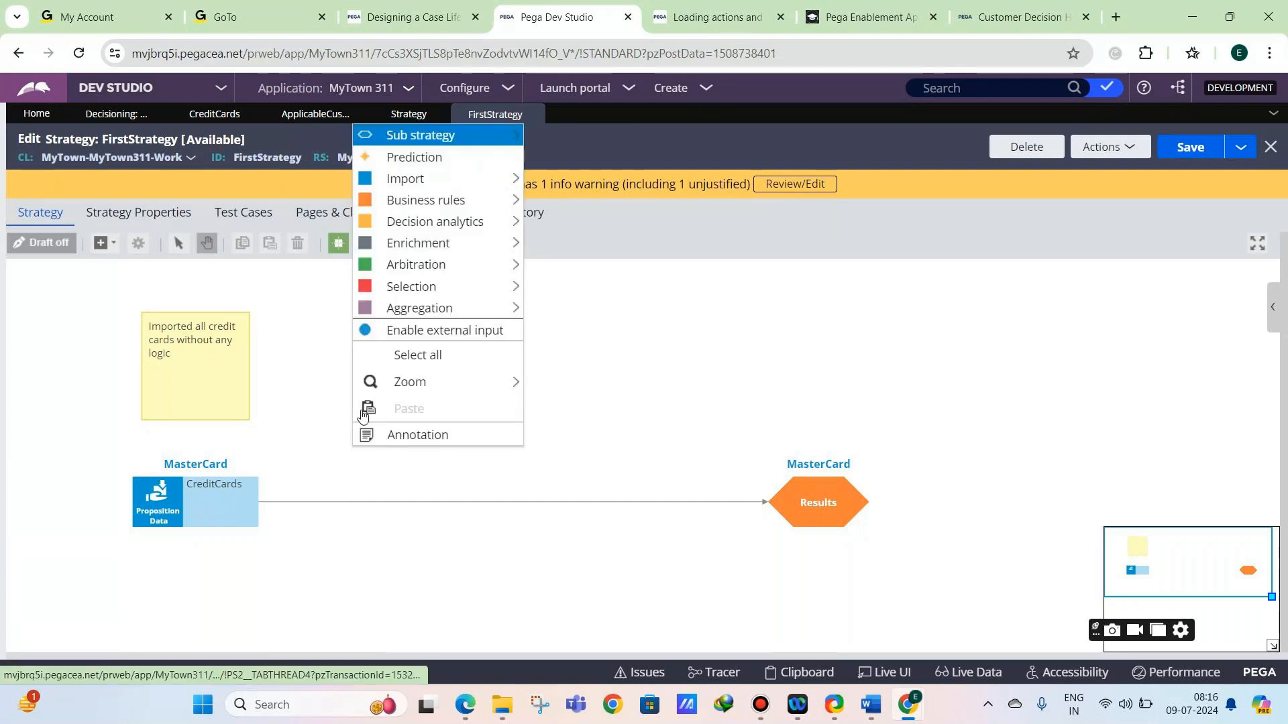
left_click(573, 512)
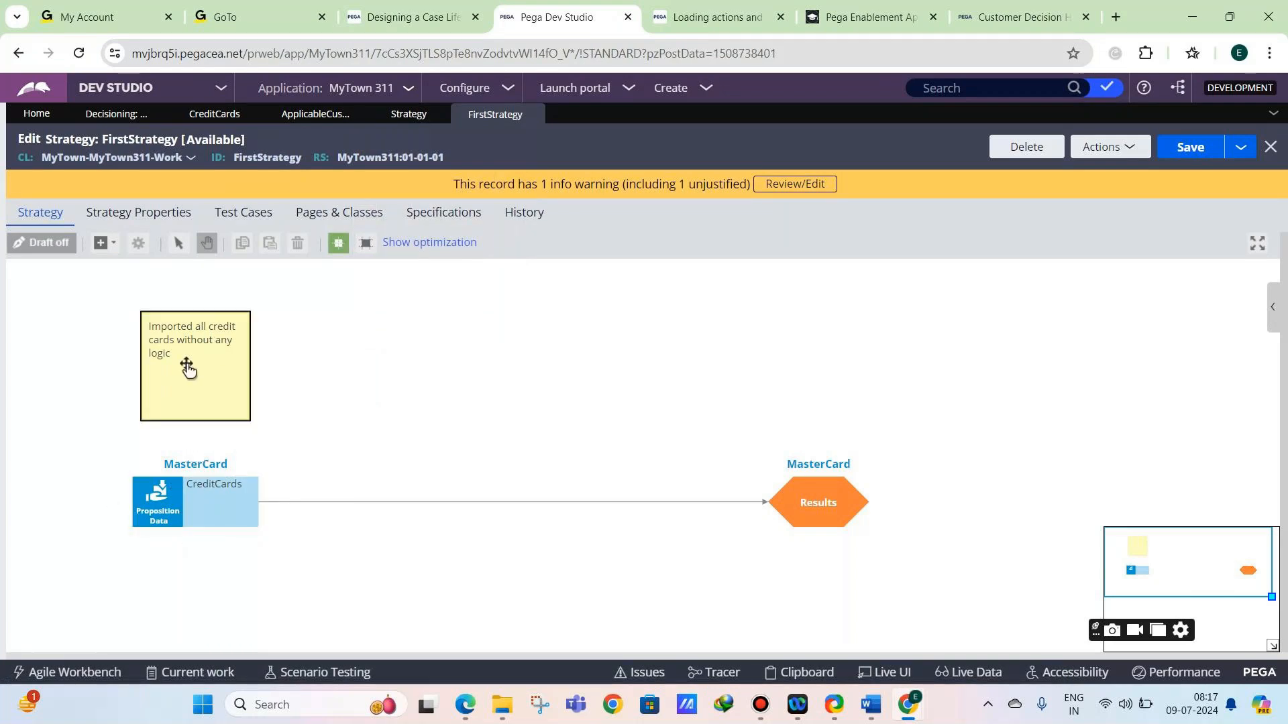
left_click_drag(821, 489, 896, 487)
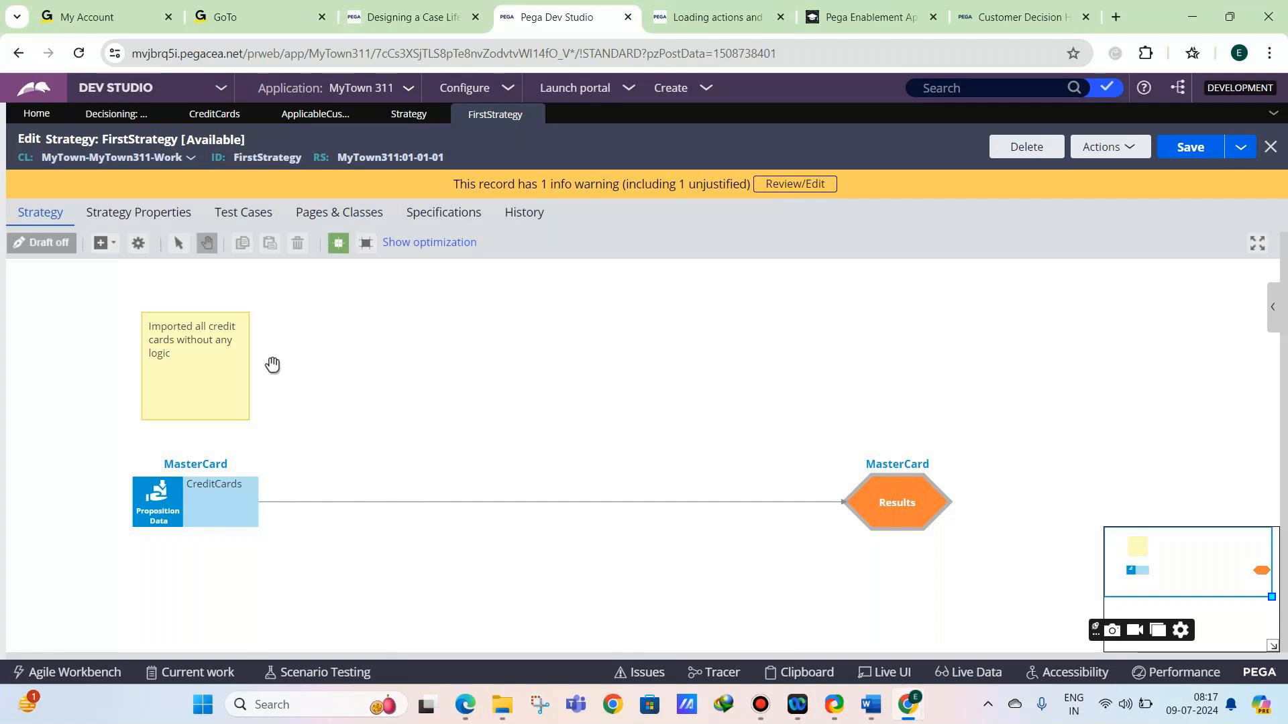
left_click(102, 243)
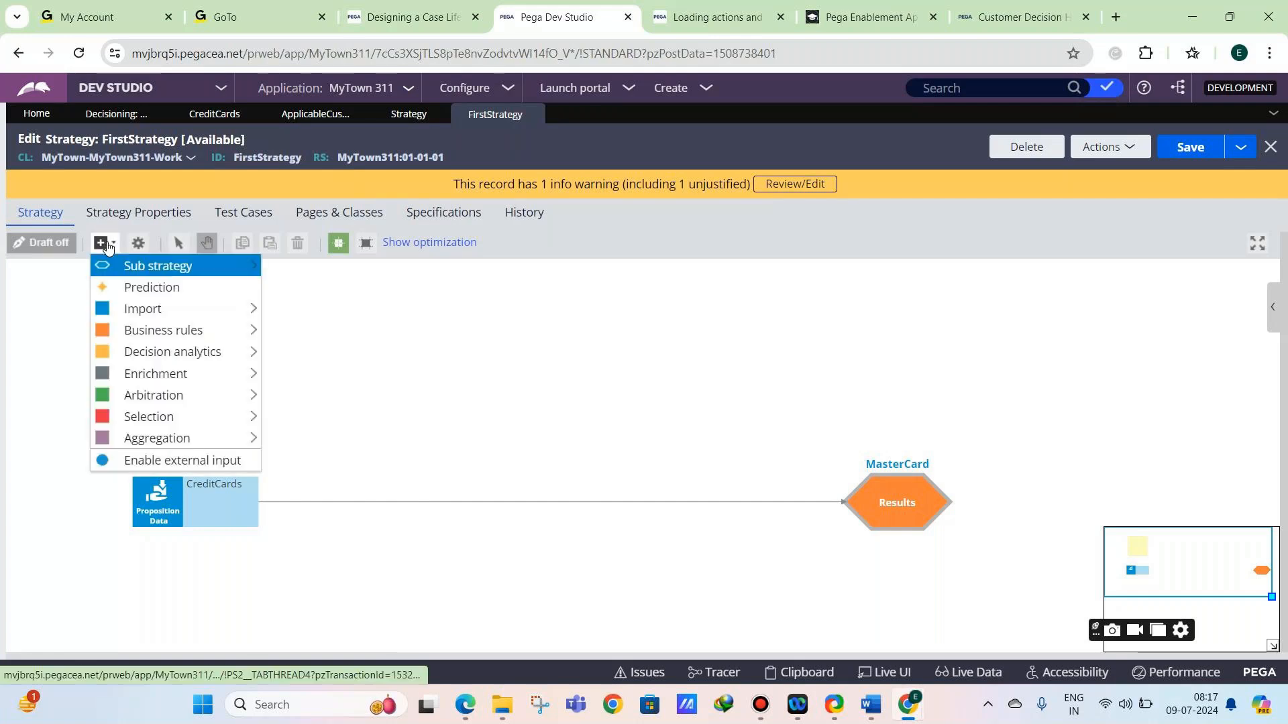
mouse_move(132, 403)
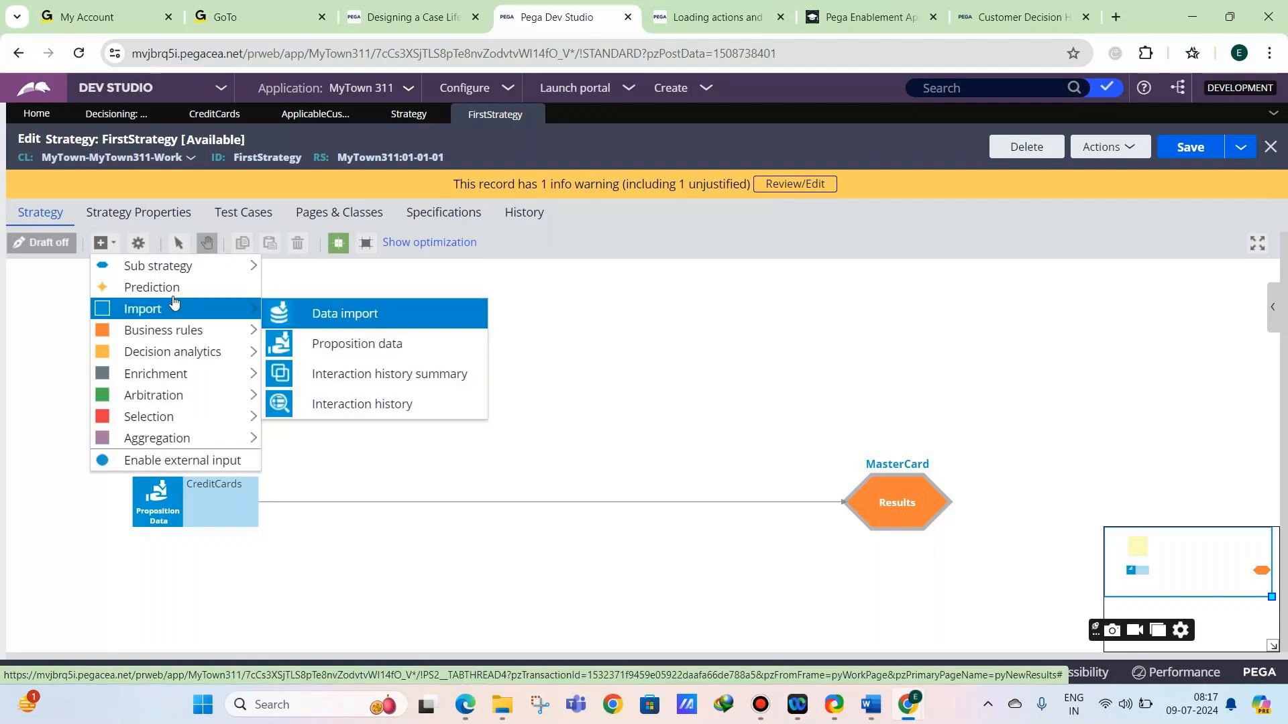
mouse_move(172, 274)
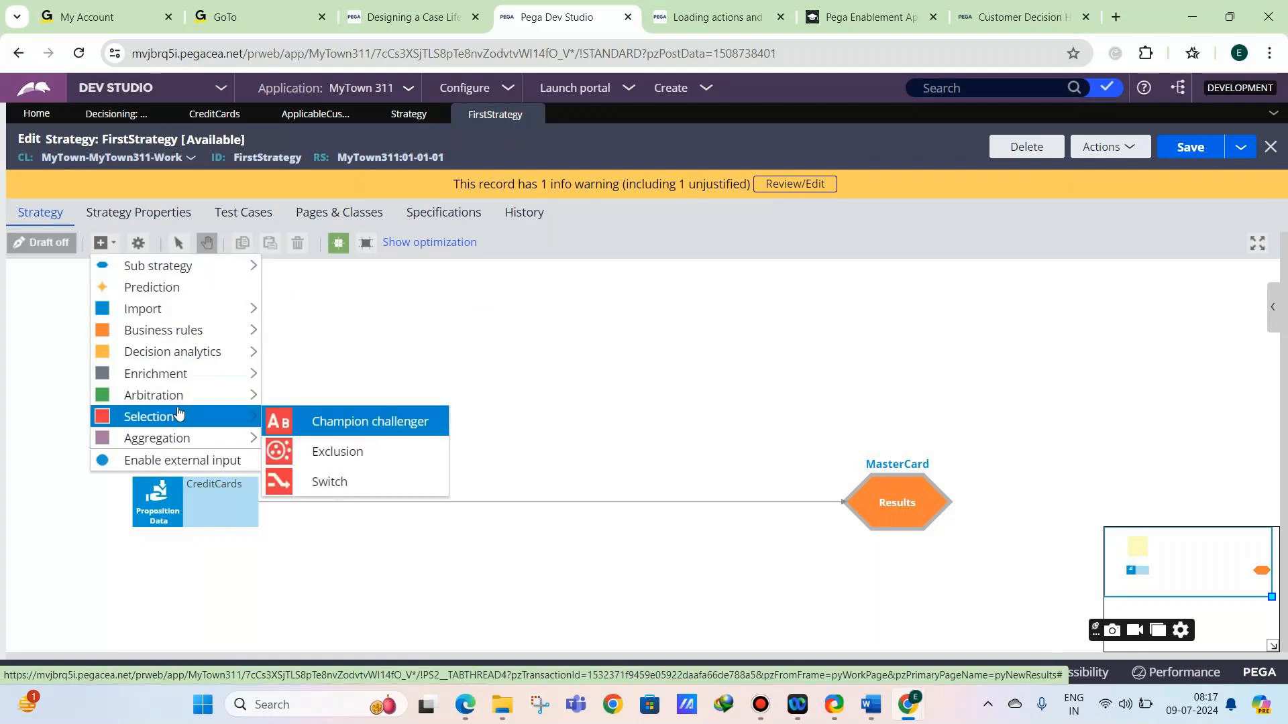
left_click(289, 399)
left_click(535, 409)
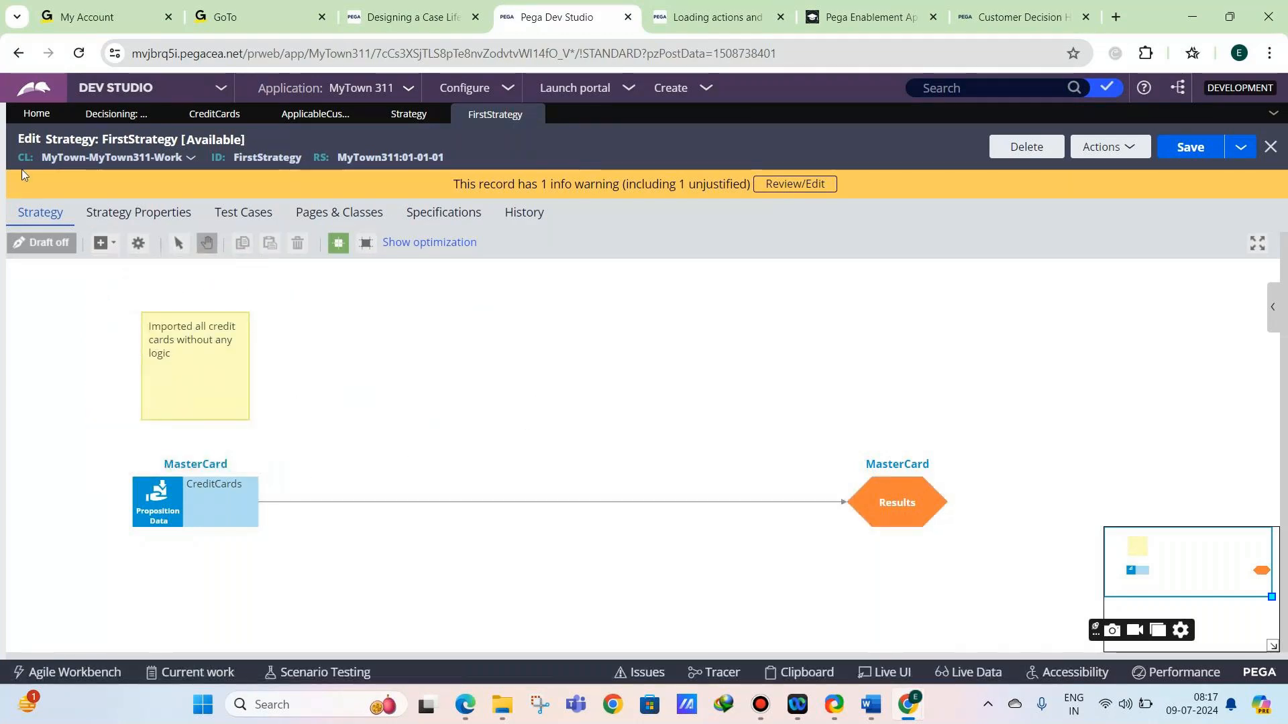
left_click(107, 242)
mouse_move(131, 350)
mouse_move(168, 309)
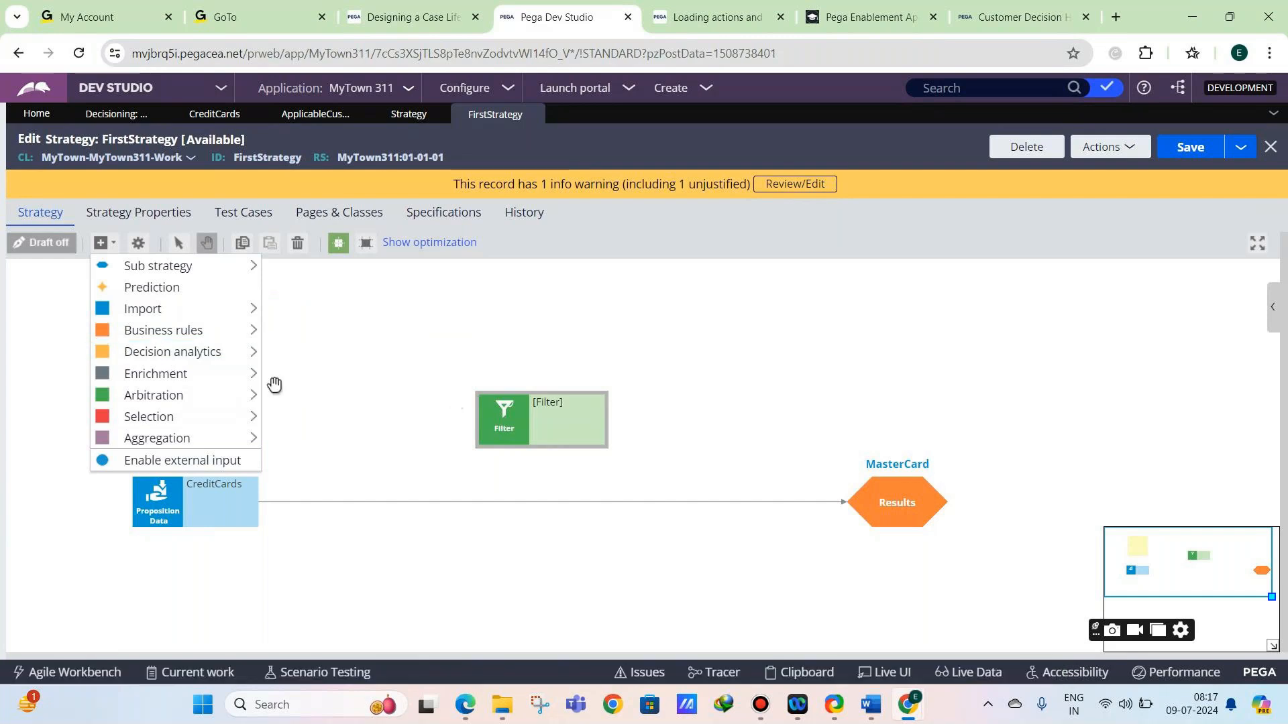
mouse_move(235, 378)
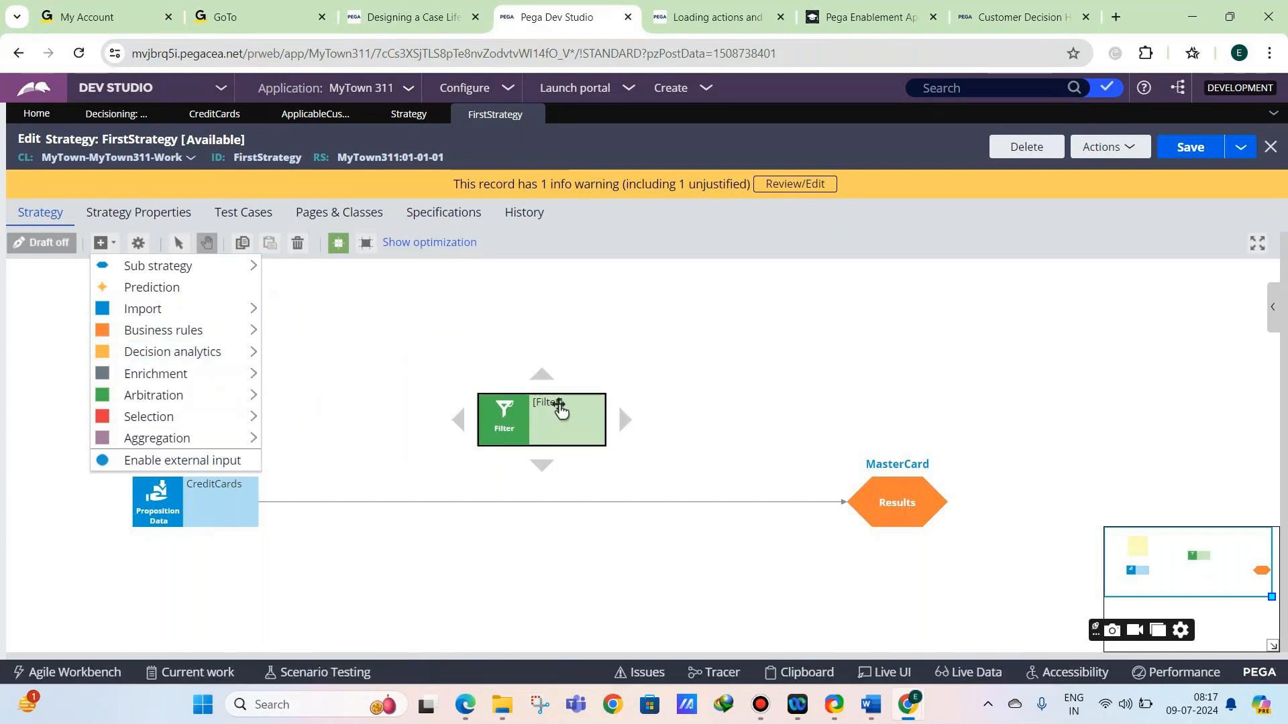
Move the Results component further right to leave more room beside the Filter component.
left_click_drag(907, 491, 1, 517)
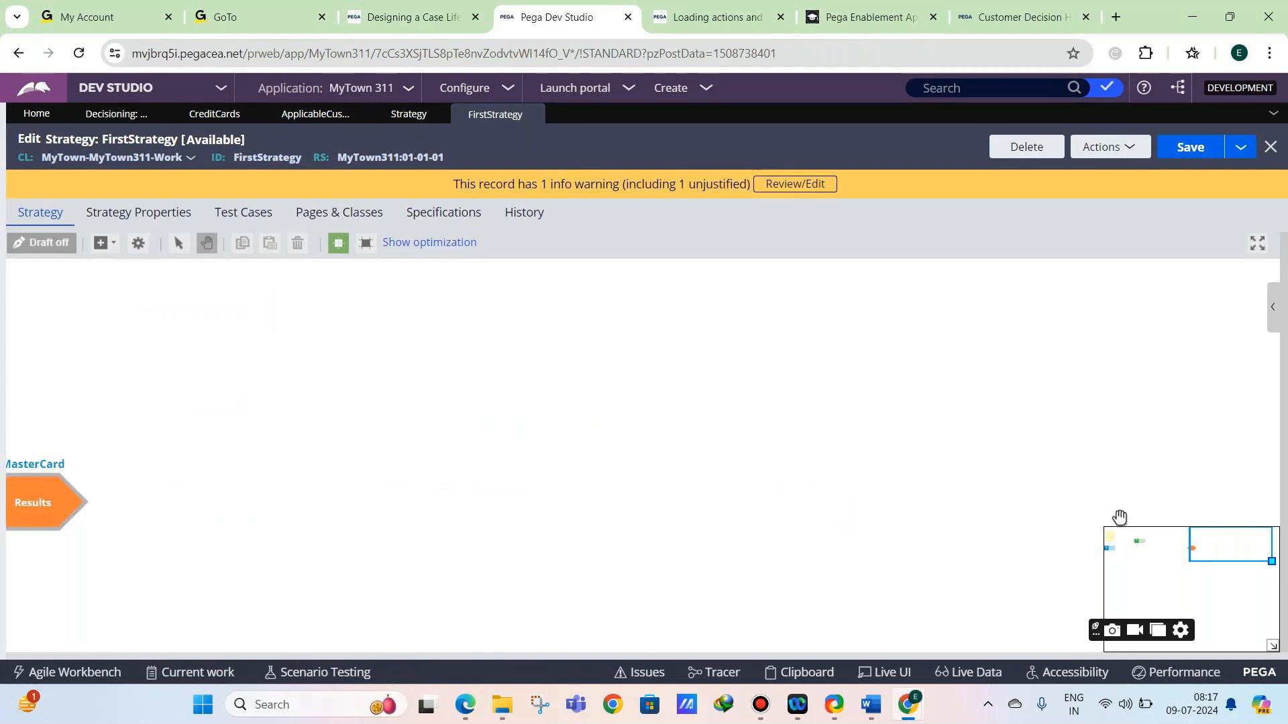
left_click_drag(1222, 544, 1121, 541)
left_click_drag(635, 375, 669, 357)
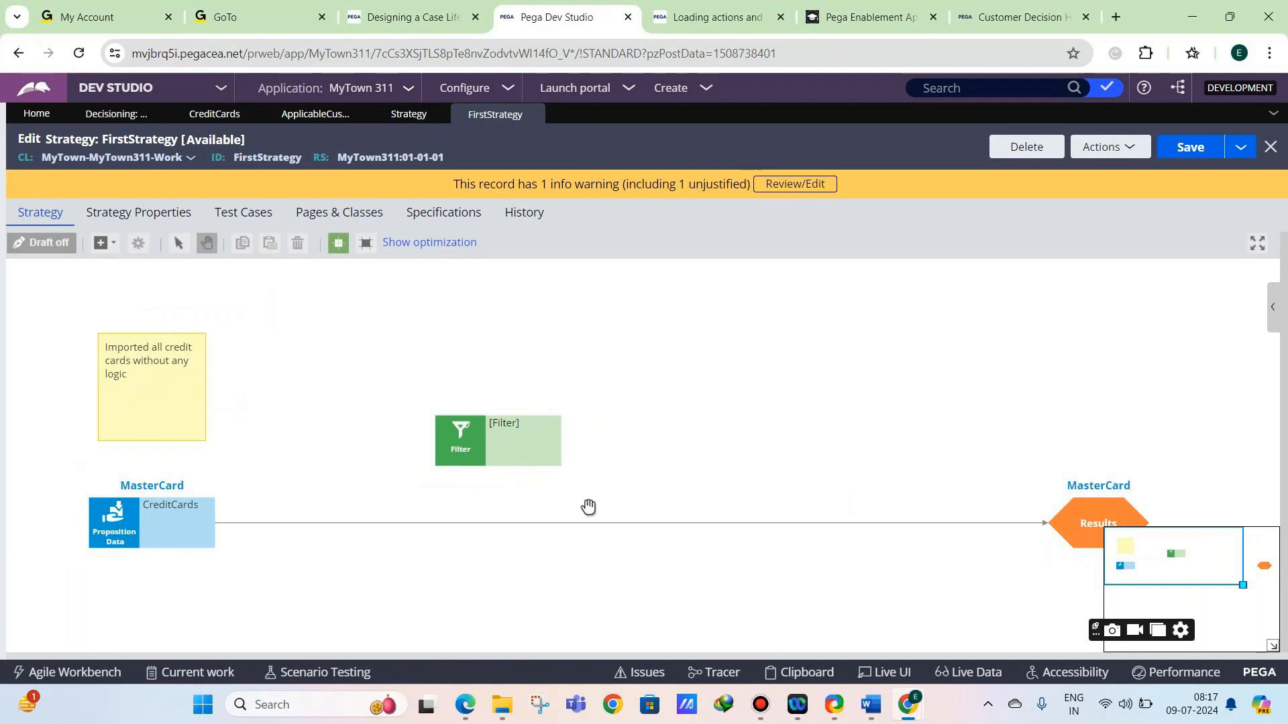
Try to detach the CreditCards connector from the Results component.
left_click(616, 534)
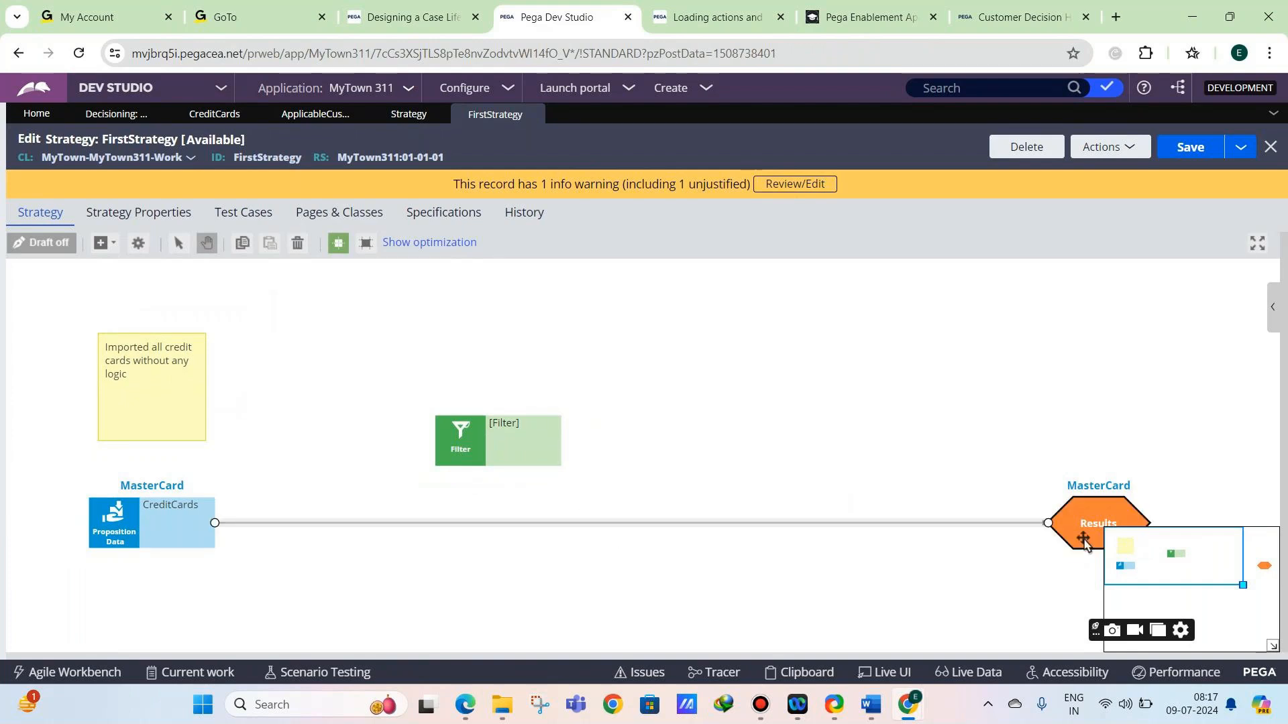
left_click_drag(1052, 526, 771, 485)
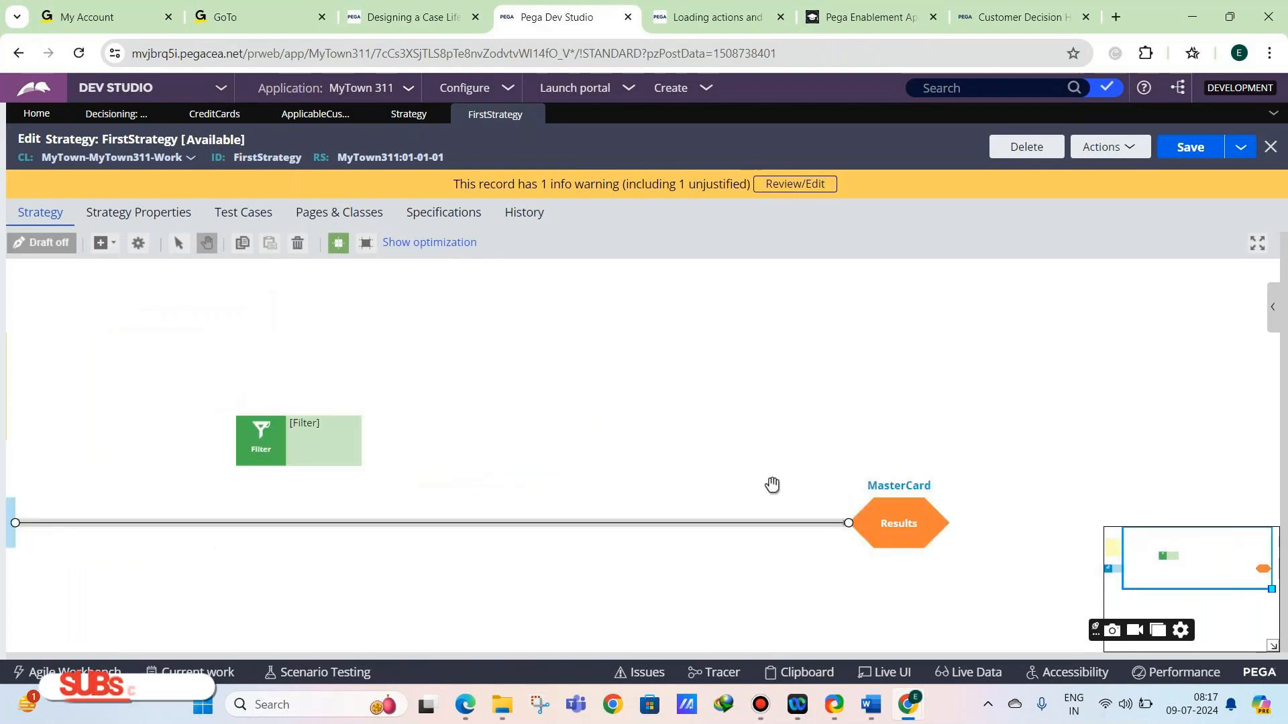
left_click_drag(687, 445, 913, 447)
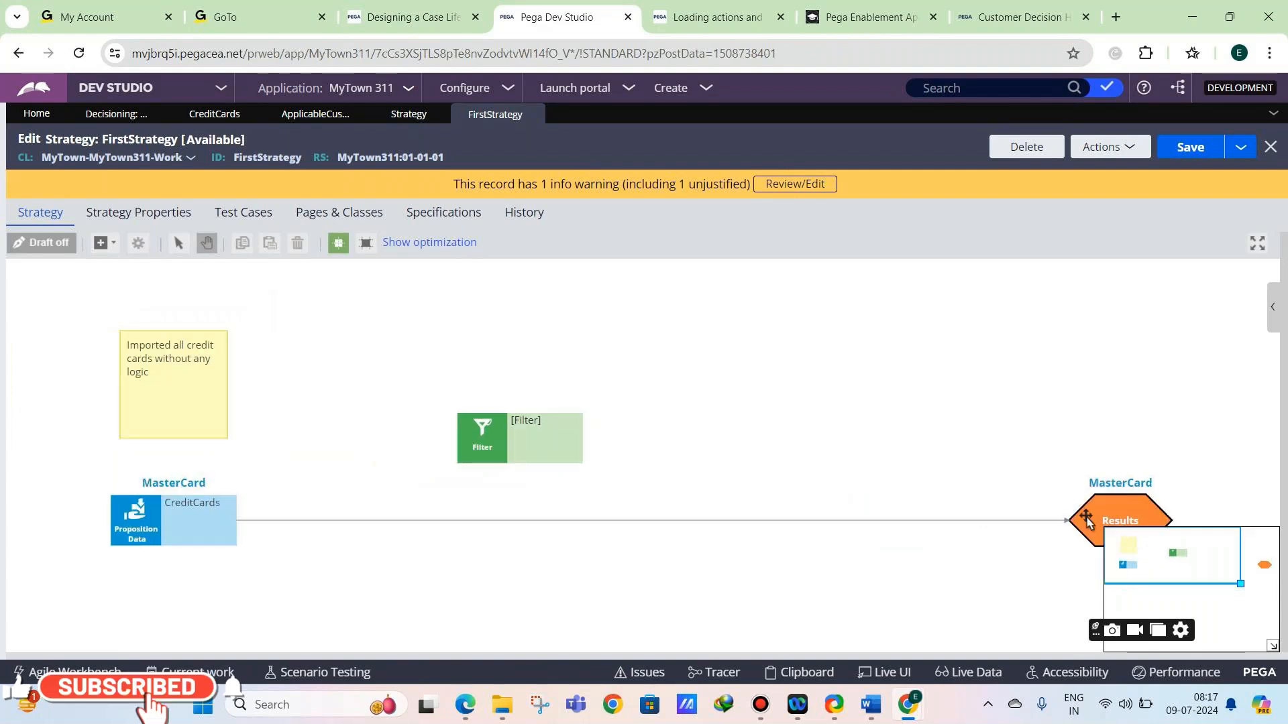
left_click(1069, 522)
left_click_drag(1069, 523, 1046, 520)
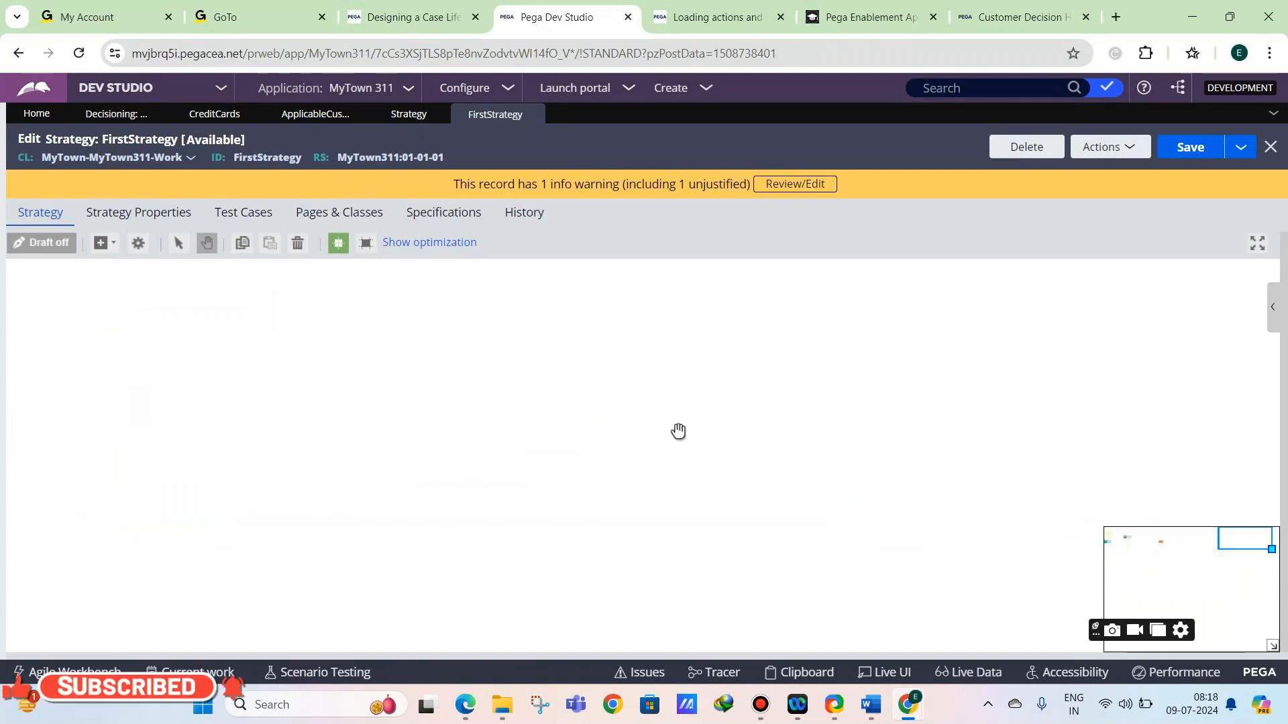
left_click_drag(678, 431, 748, 393)
left_click_drag(1230, 532, 1134, 547)
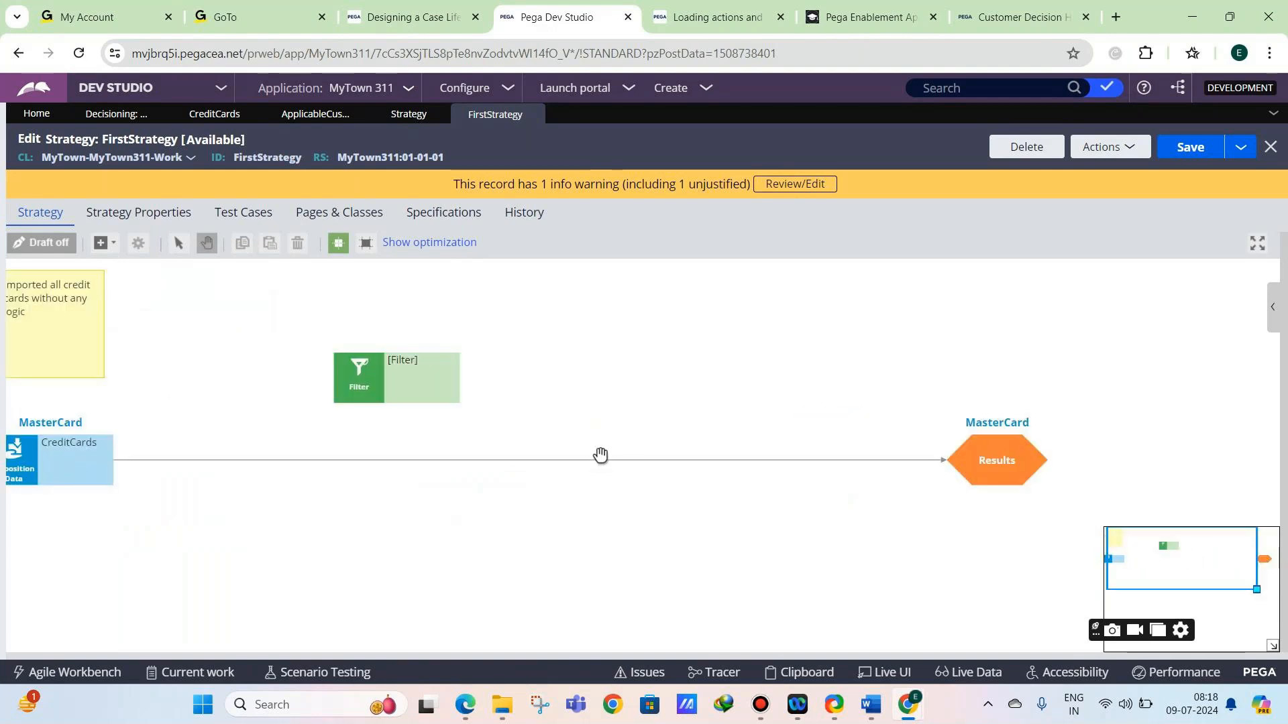
Delete the connector between the CreditCards and Results components.
left_click(595, 460)
right_click(590, 460)
left_click(616, 526)
key("Delete")
Connect the CreditCards component to the Filter component and align the Filter on the same row.
left_click(102, 463)
mouse_move(131, 460)
left_mouse_down()
mouse_move(354, 389)
mouse_move(369, 463)
left_mouse_up()
left_click_drag(360, 364, 408, 363)
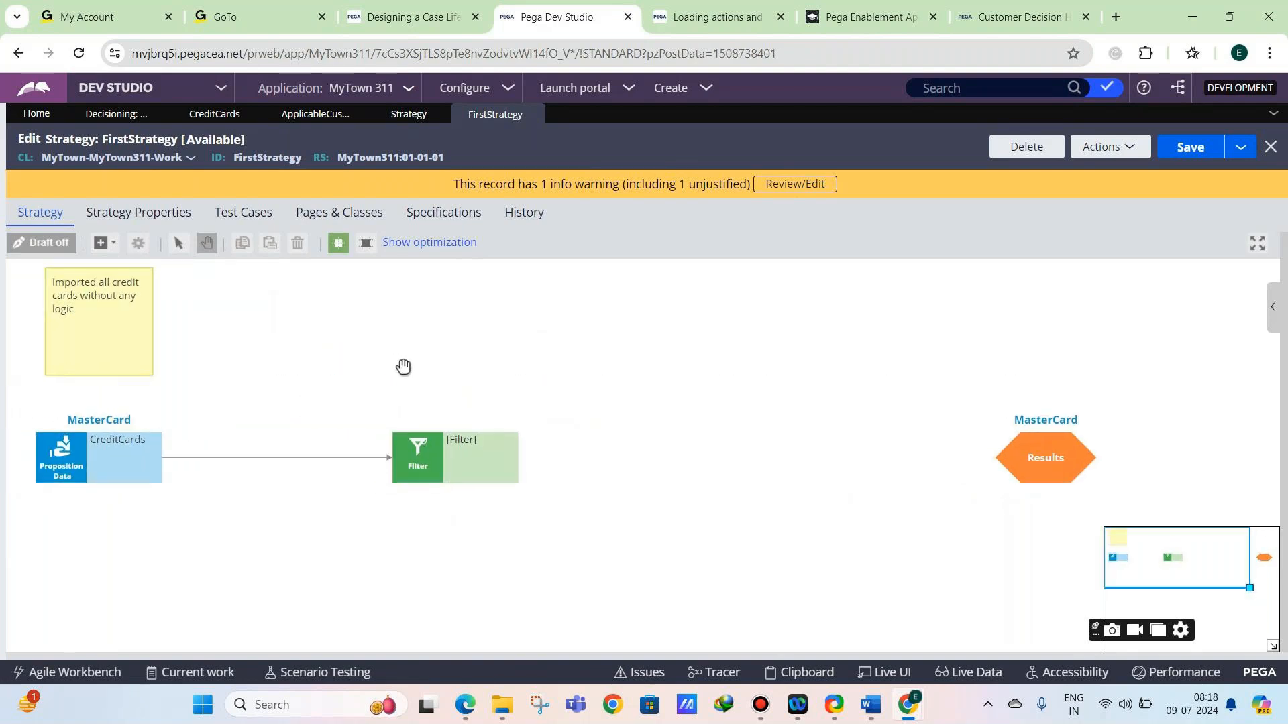
Connect the Filter component to Results and move Results closer to the Filter.
left_click_drag(539, 458, 64, 461)
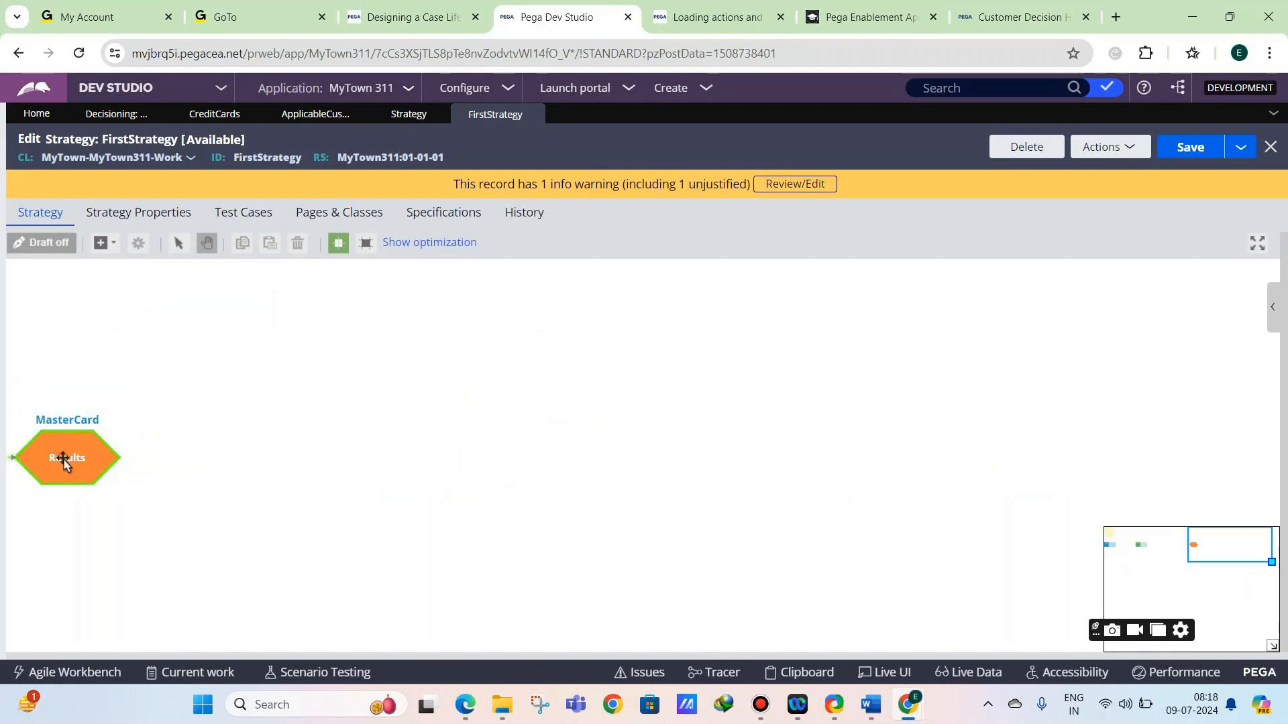
left_click_drag(1204, 541, 1117, 544)
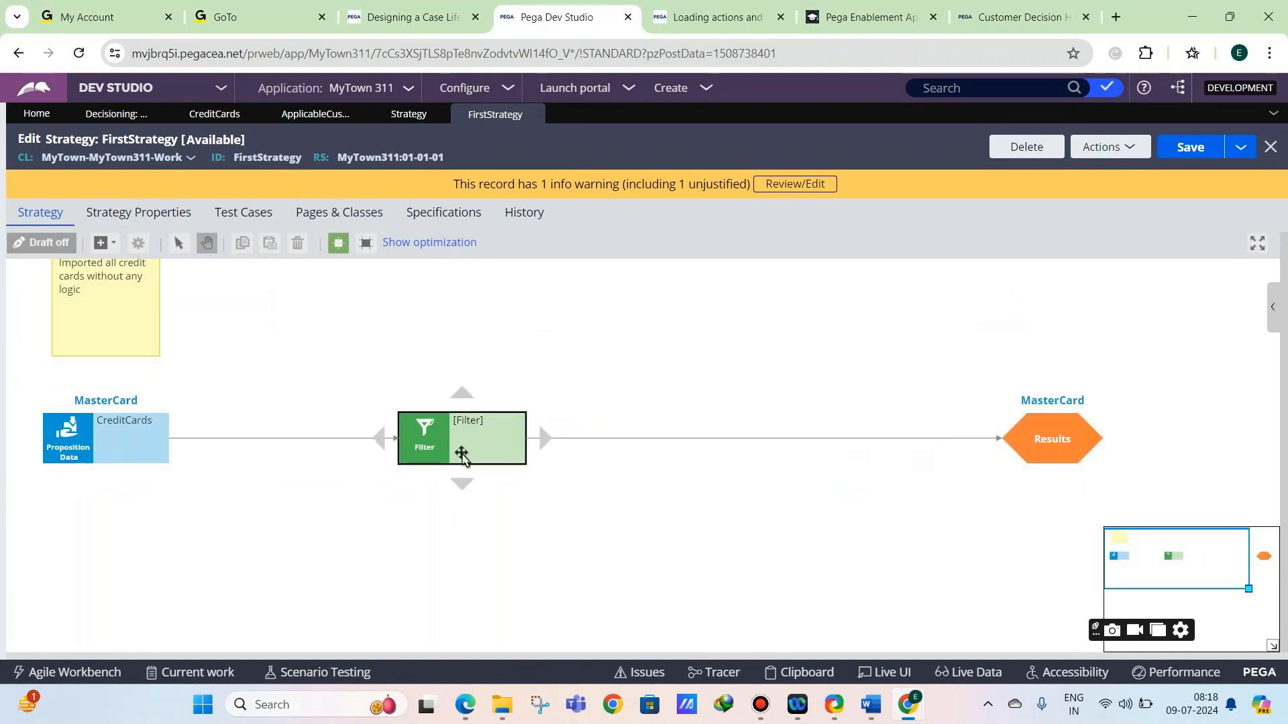
left_click_drag(1009, 454, 329, 443)
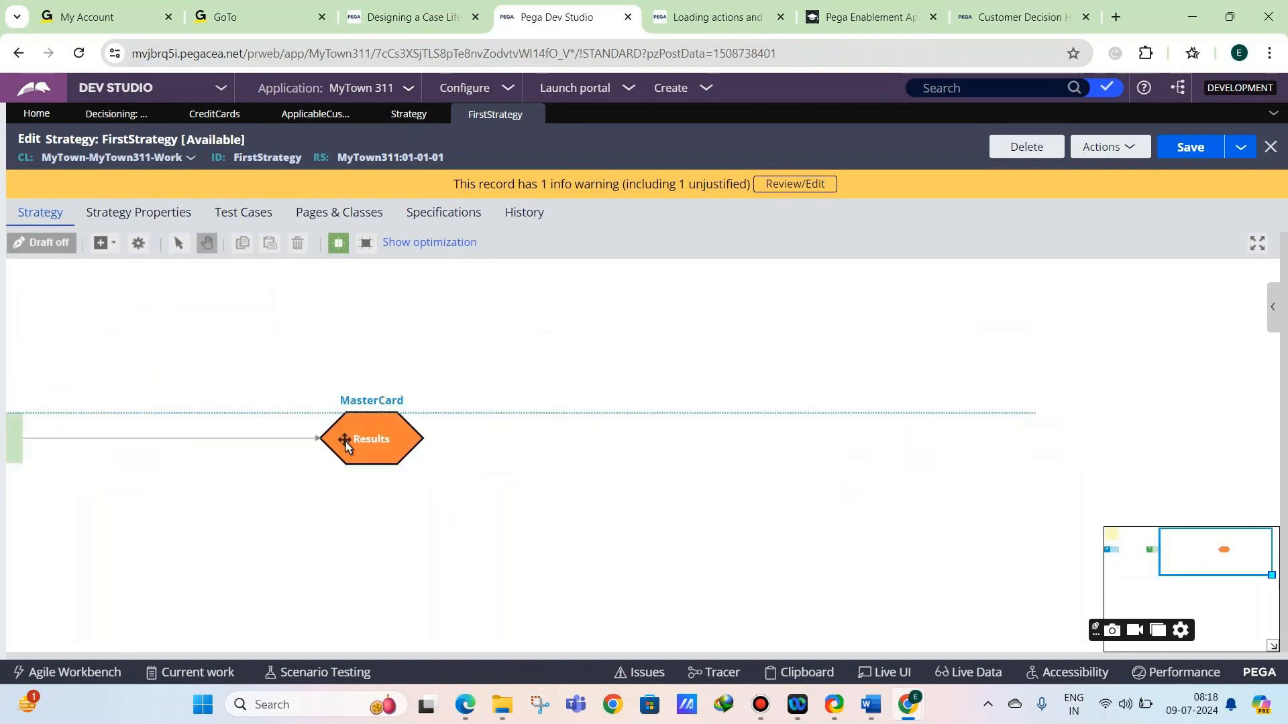
left_click_drag(1186, 553, 1129, 551)
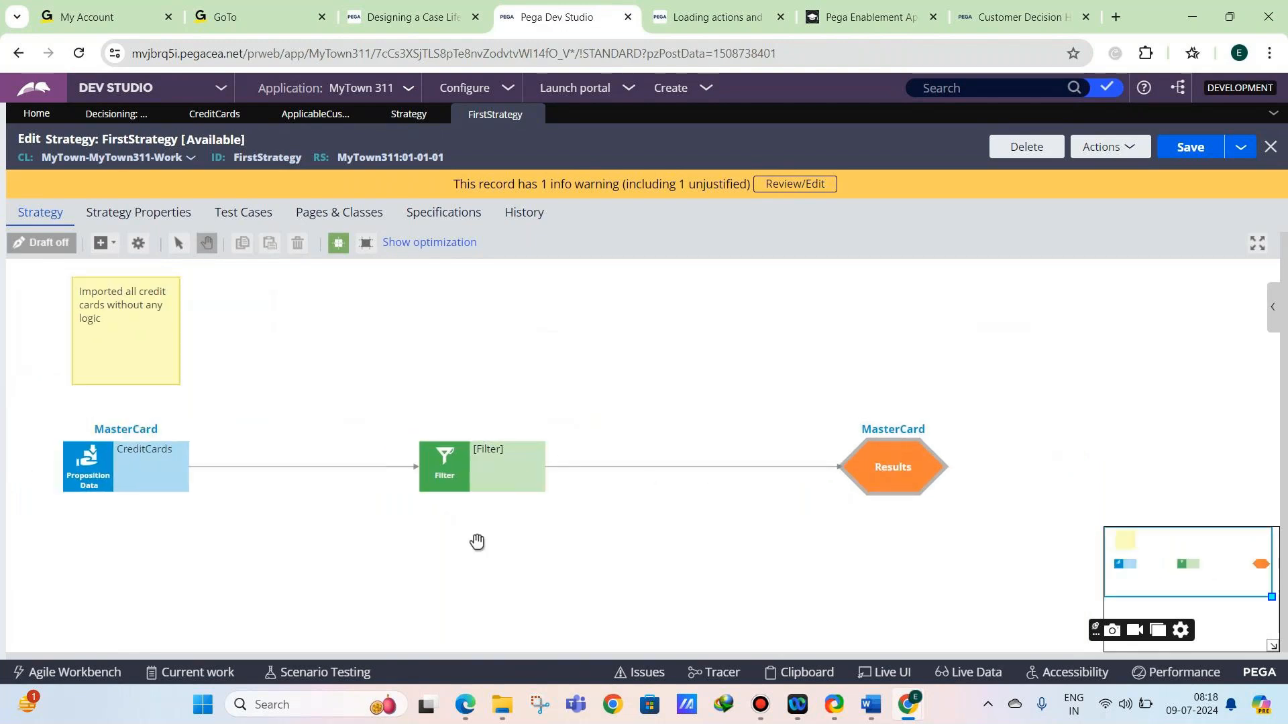
Open the Filter component's properties and set its filter condition to .MonthlyEMI>15000.
left_click(445, 466)
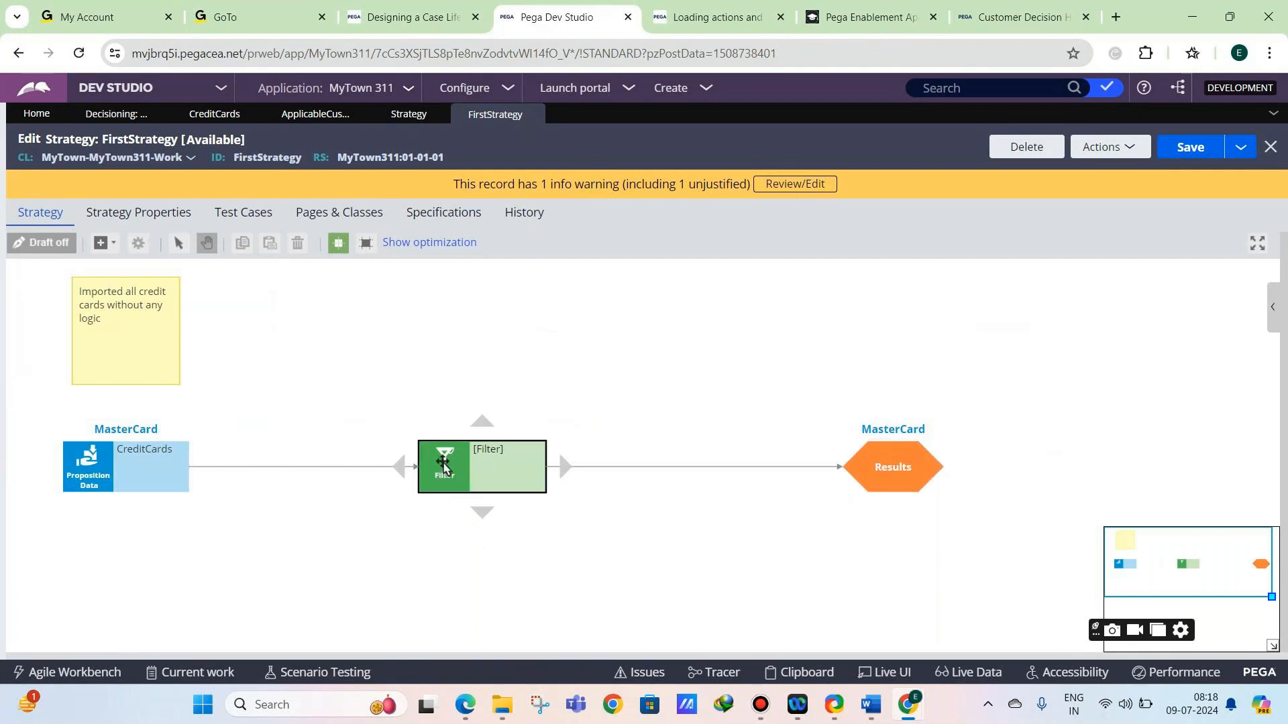
left_click(420, 517)
left_click(439, 467)
left_click(339, 503)
left_click(524, 479)
double_click(451, 471)
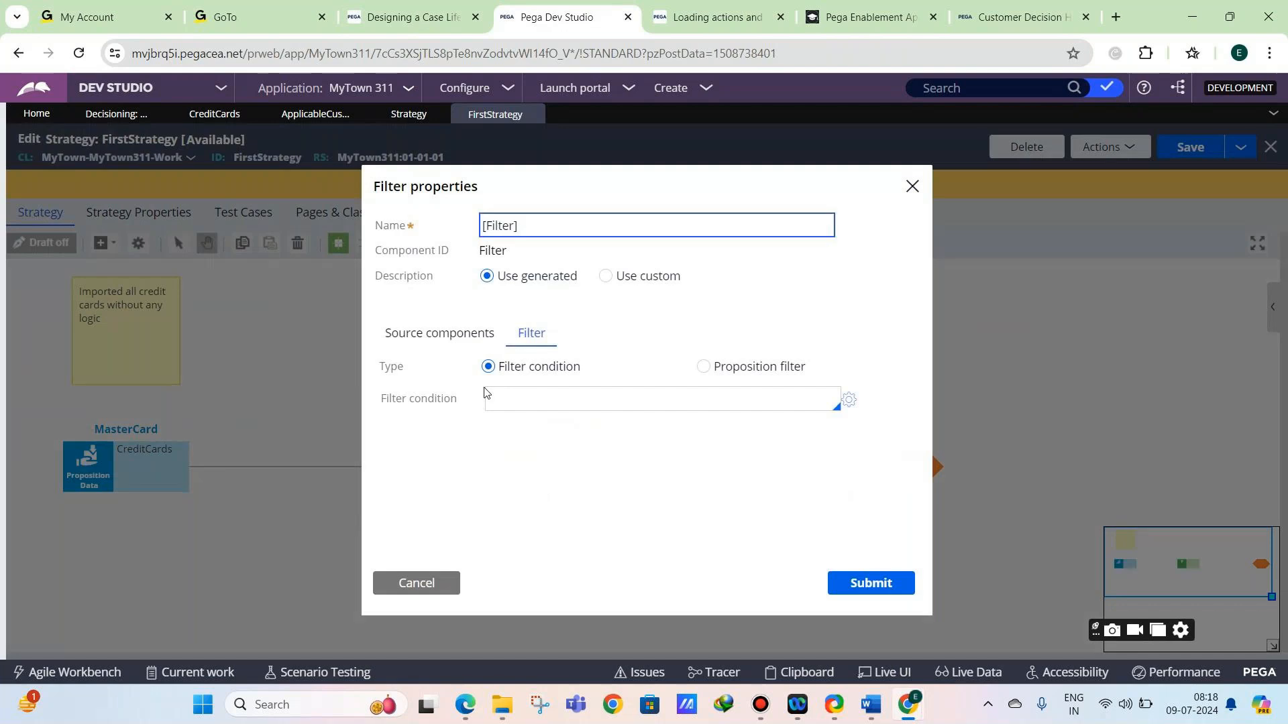
left_click(503, 397)
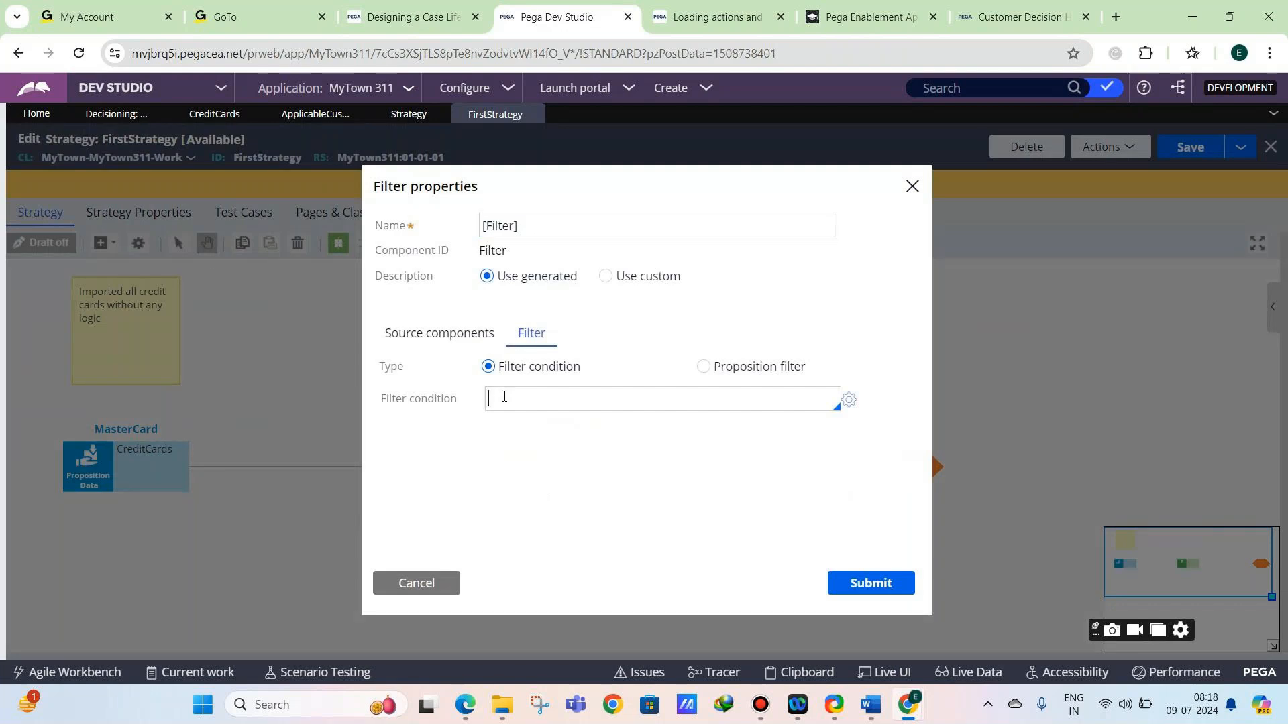
type(".")
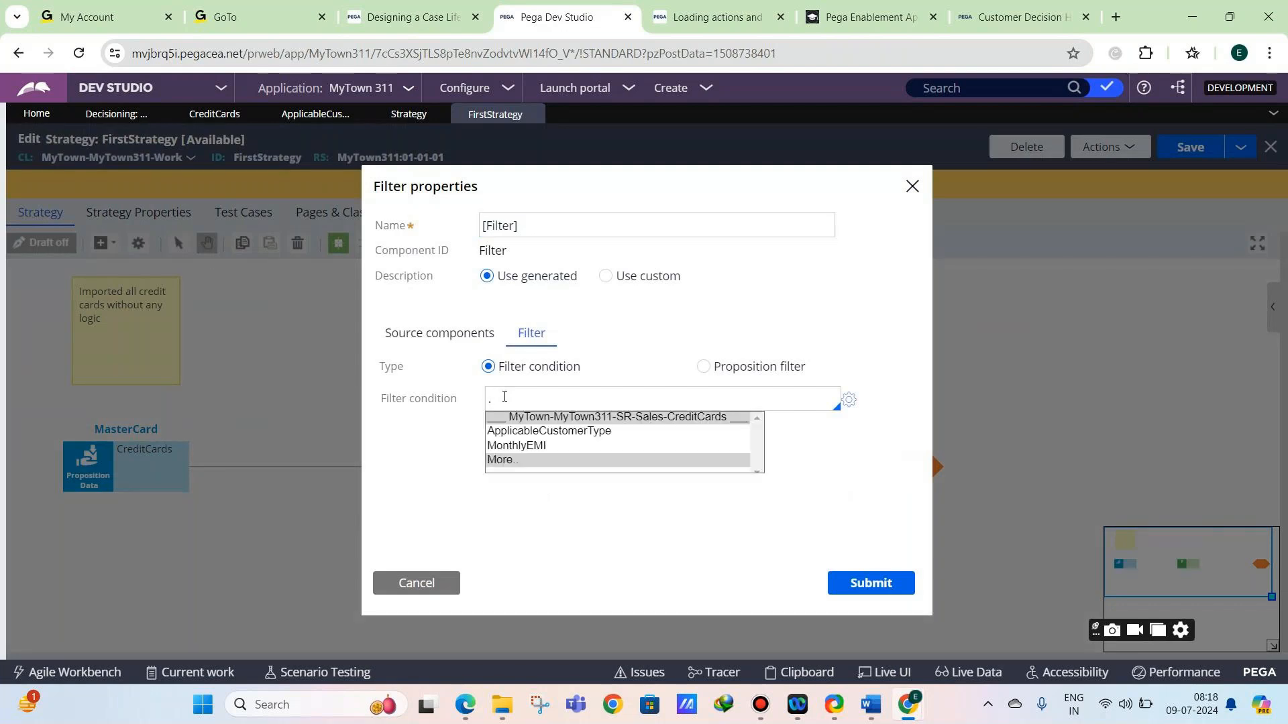
left_click(517, 447)
type(">15000")
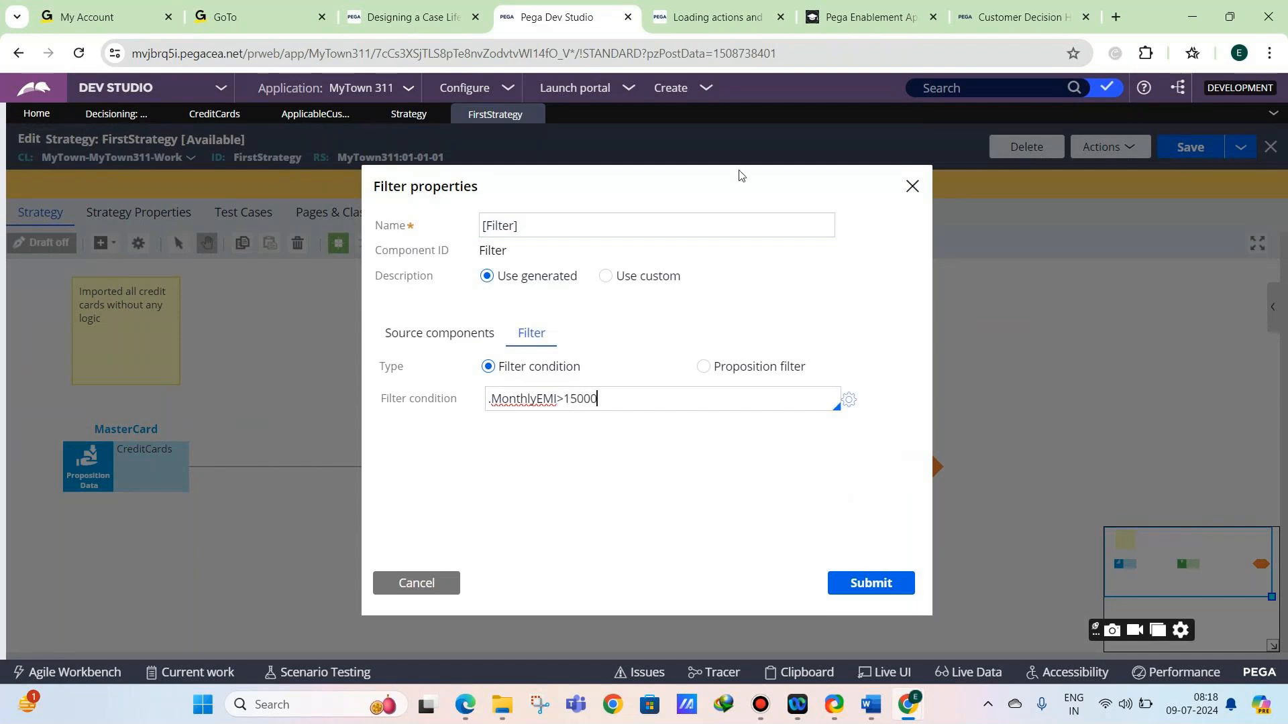
Name the filter "Output only above 15000 EMI", submit its properties and save the strategy.
left_click(614, 227)
key("ctrl+a")
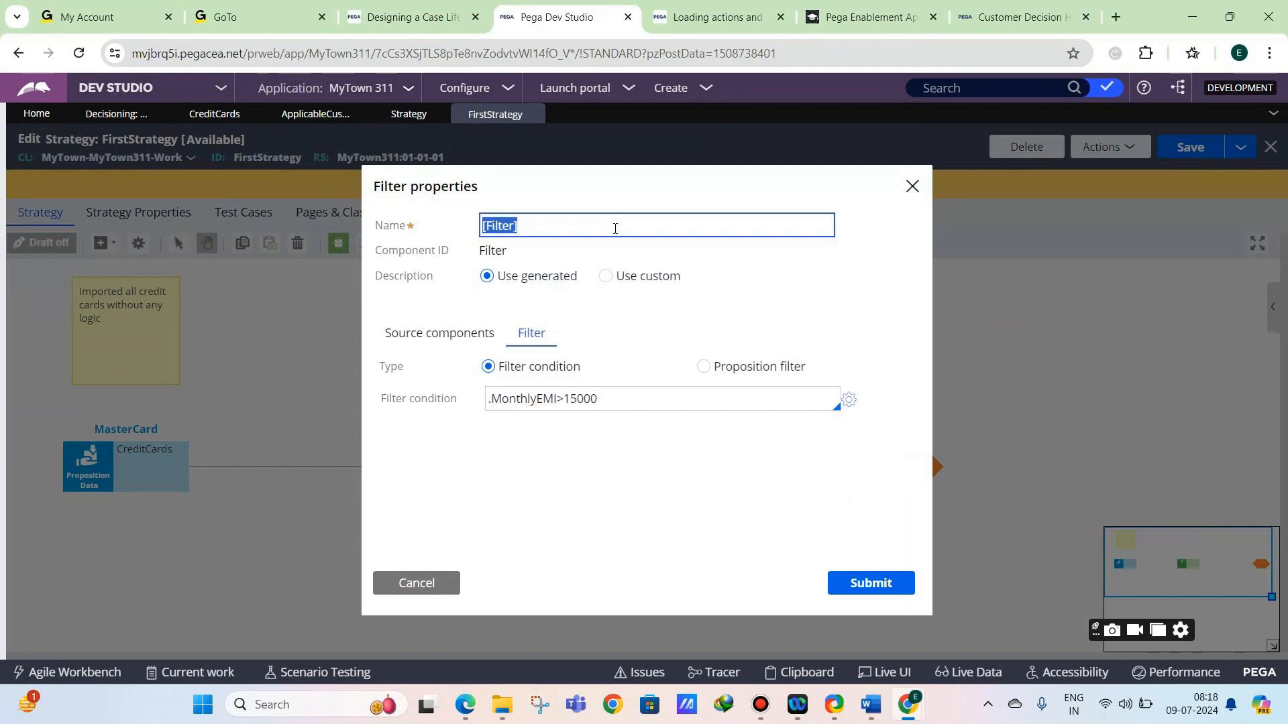
type("O")
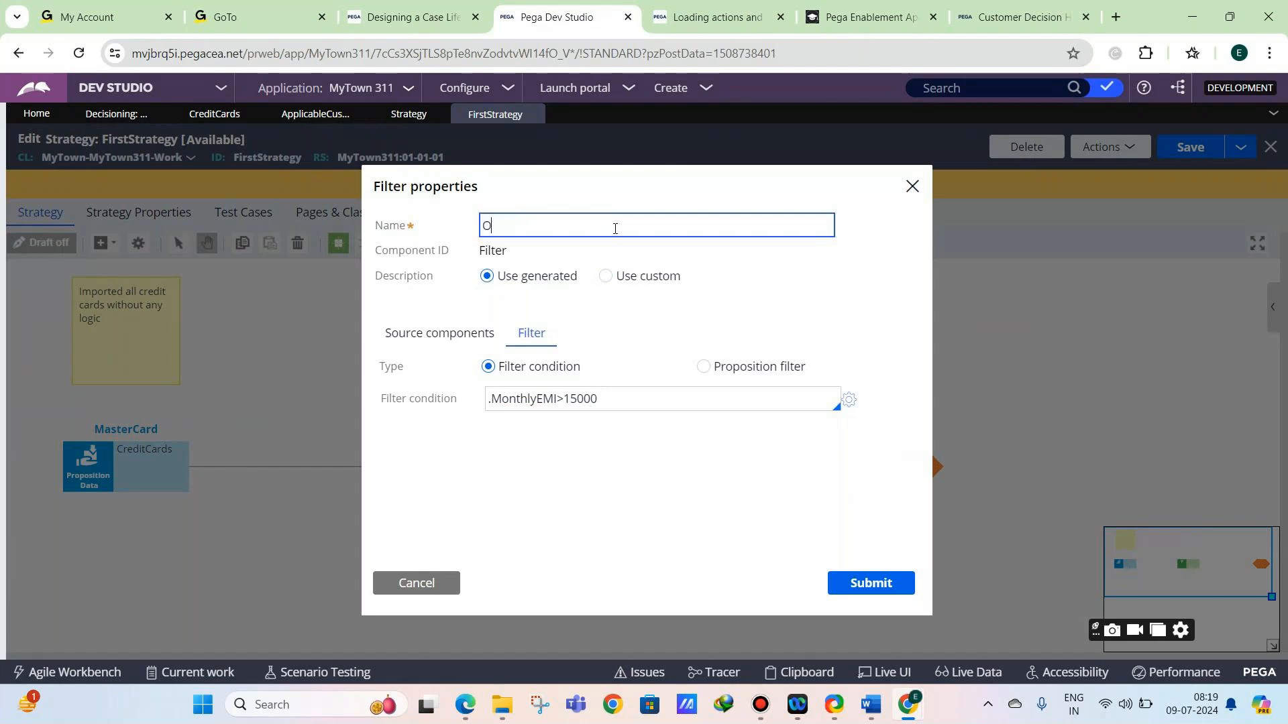
type("utput only above 15000 EMI")
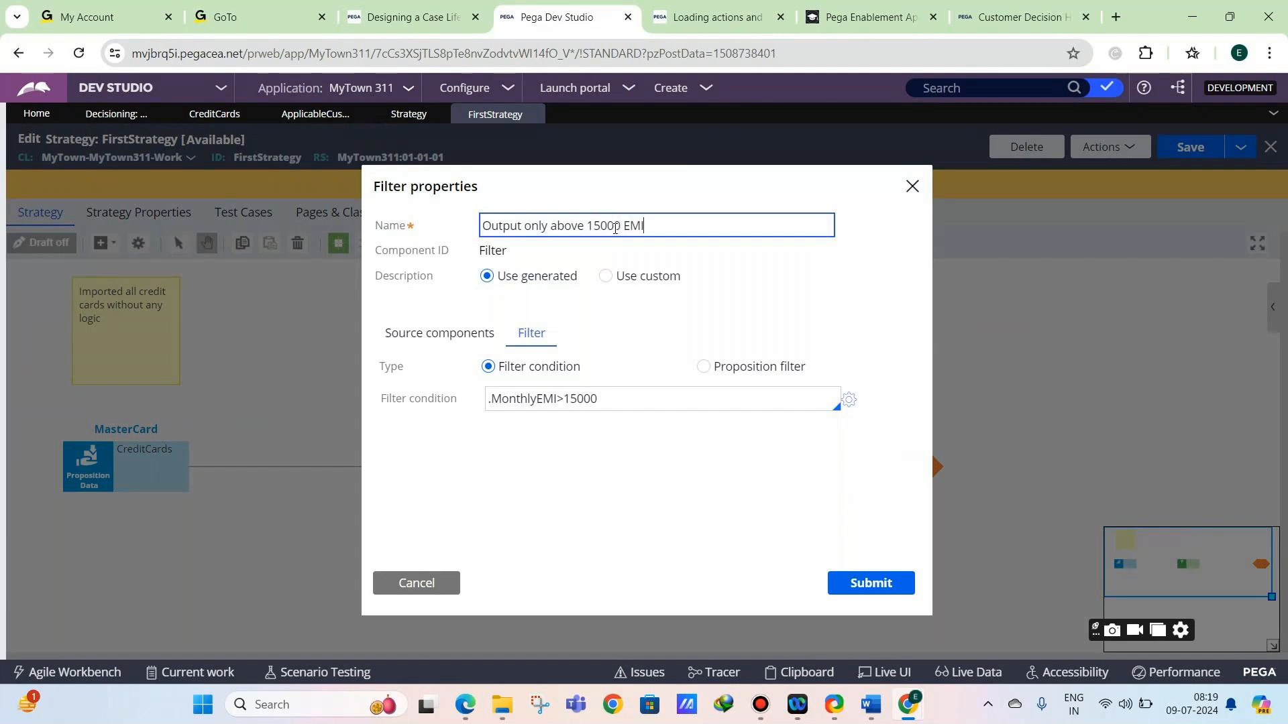
left_click(843, 585)
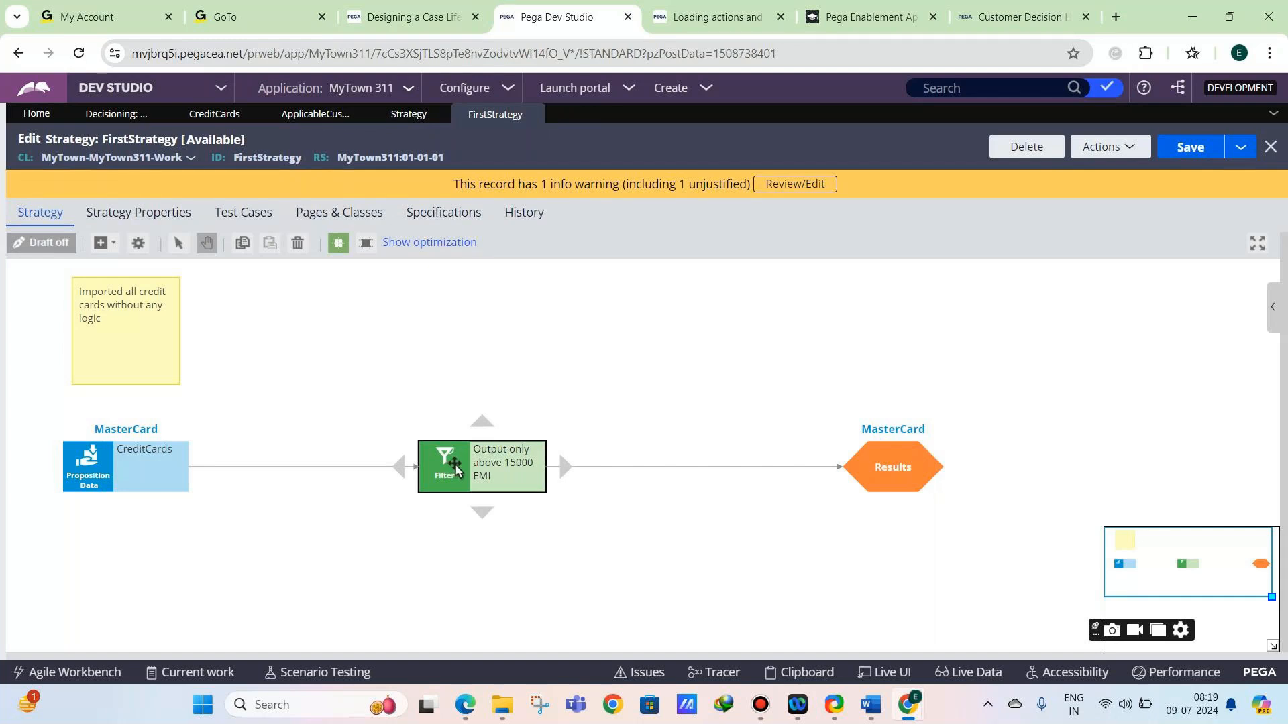
left_click(514, 468)
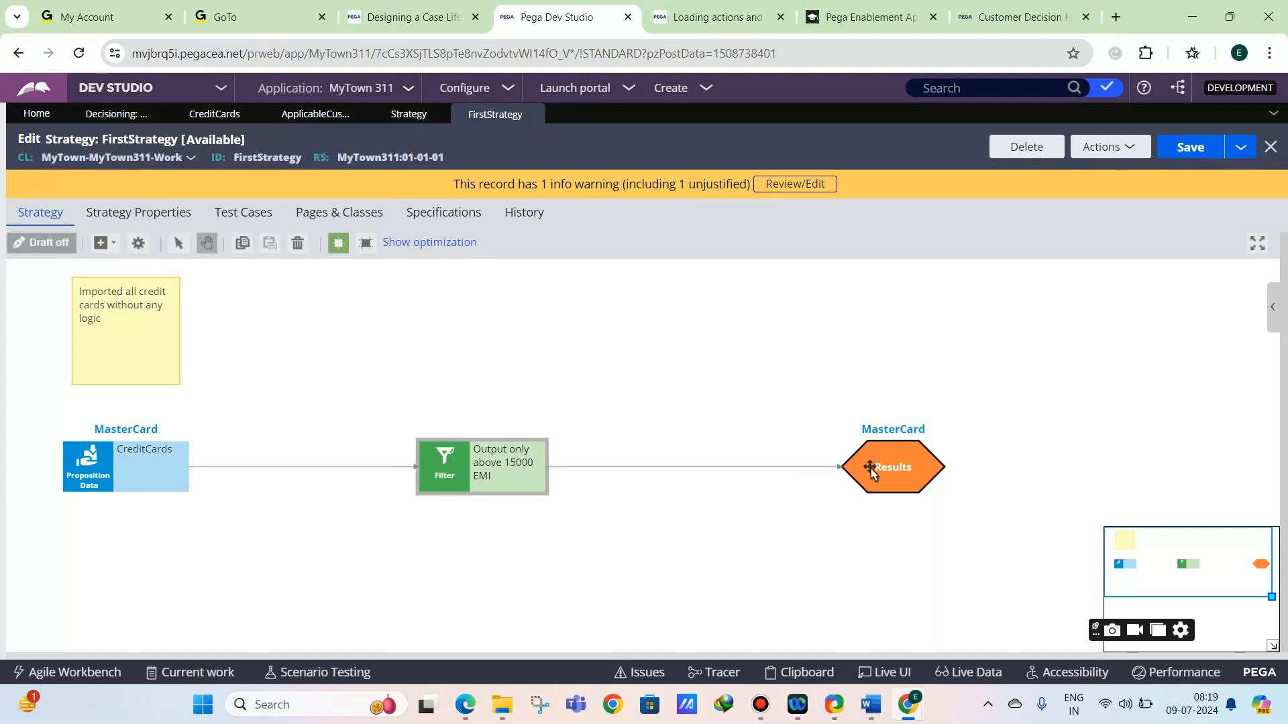
left_click(1192, 145)
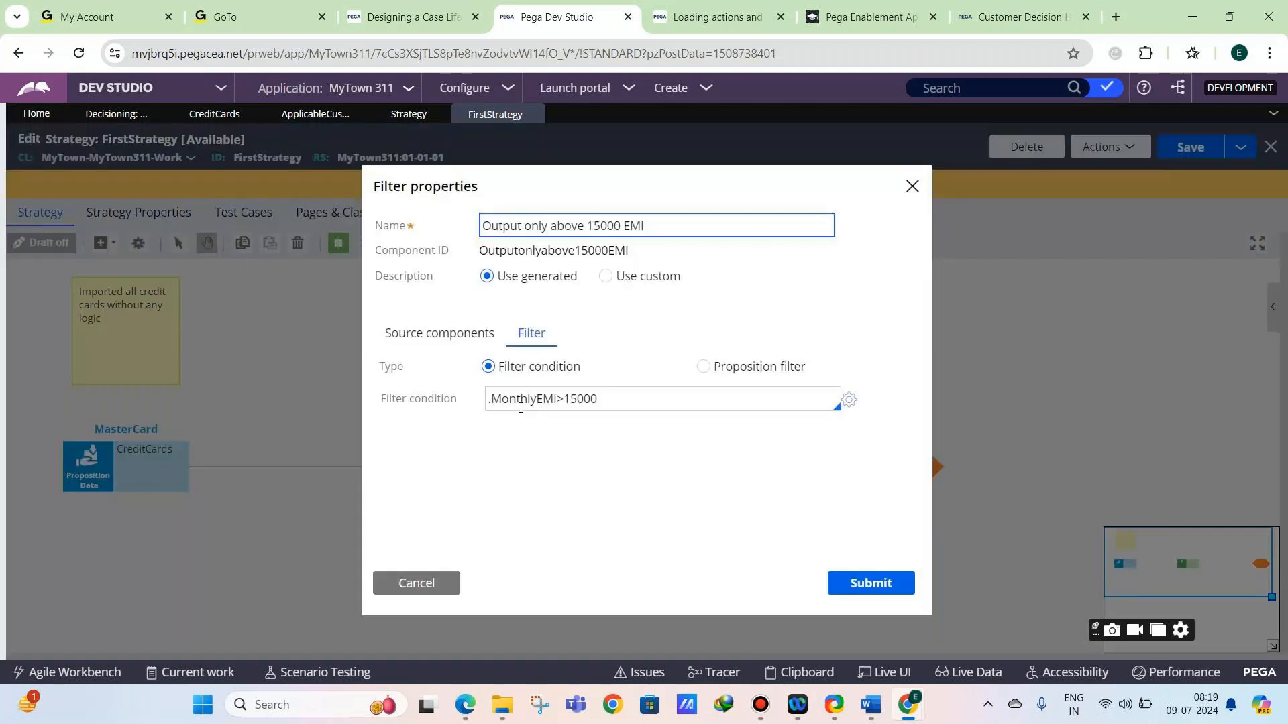
Examine the filter condition in the properties of the Filter component.
left_click_drag(609, 397, 487, 397)
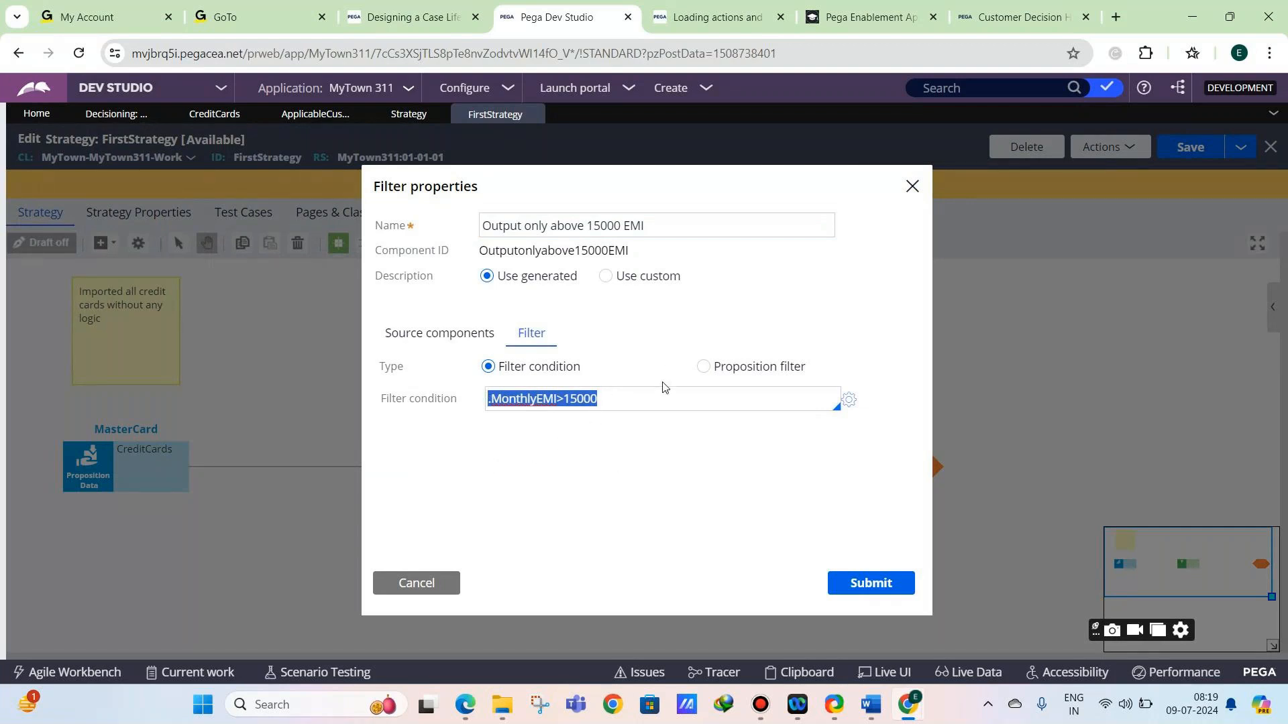
left_click(625, 391)
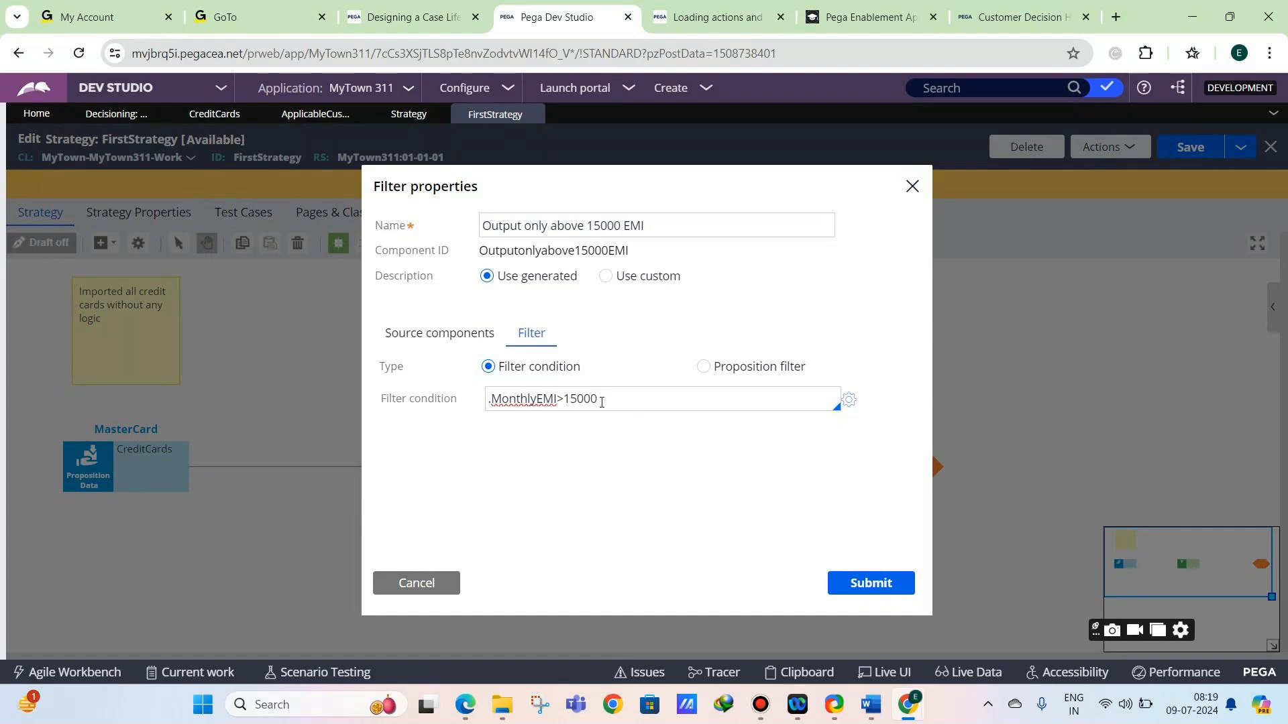
left_click_drag(598, 399, 475, 401)
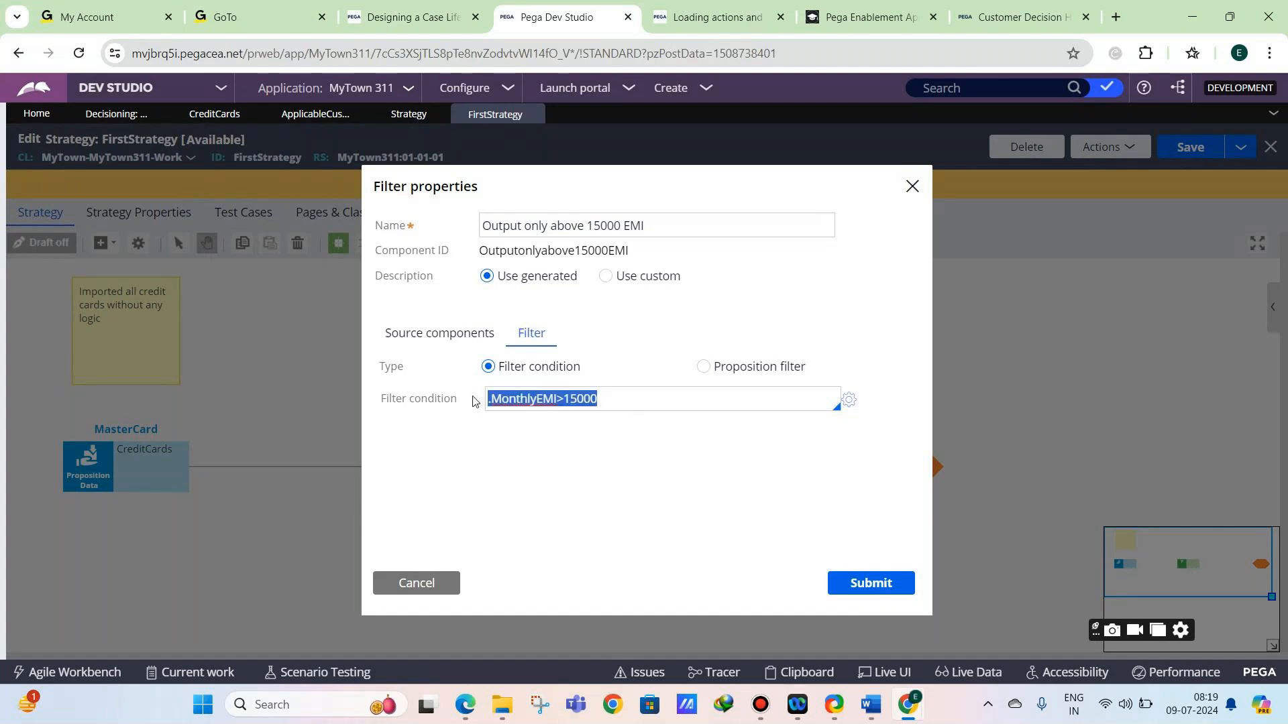
Submit the Filter component's properties, save the strategy and move Results closer to the Filter.
left_click(854, 583)
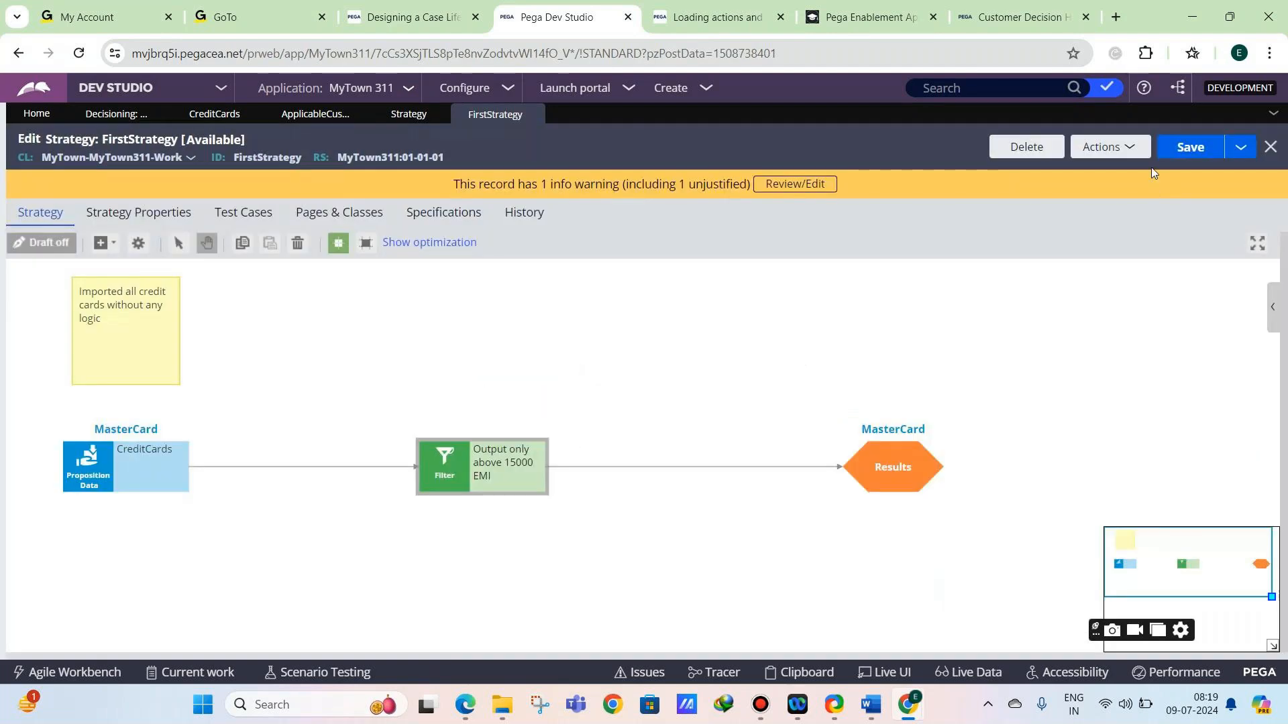
left_click(1188, 146)
left_click_drag(884, 463, 810, 462)
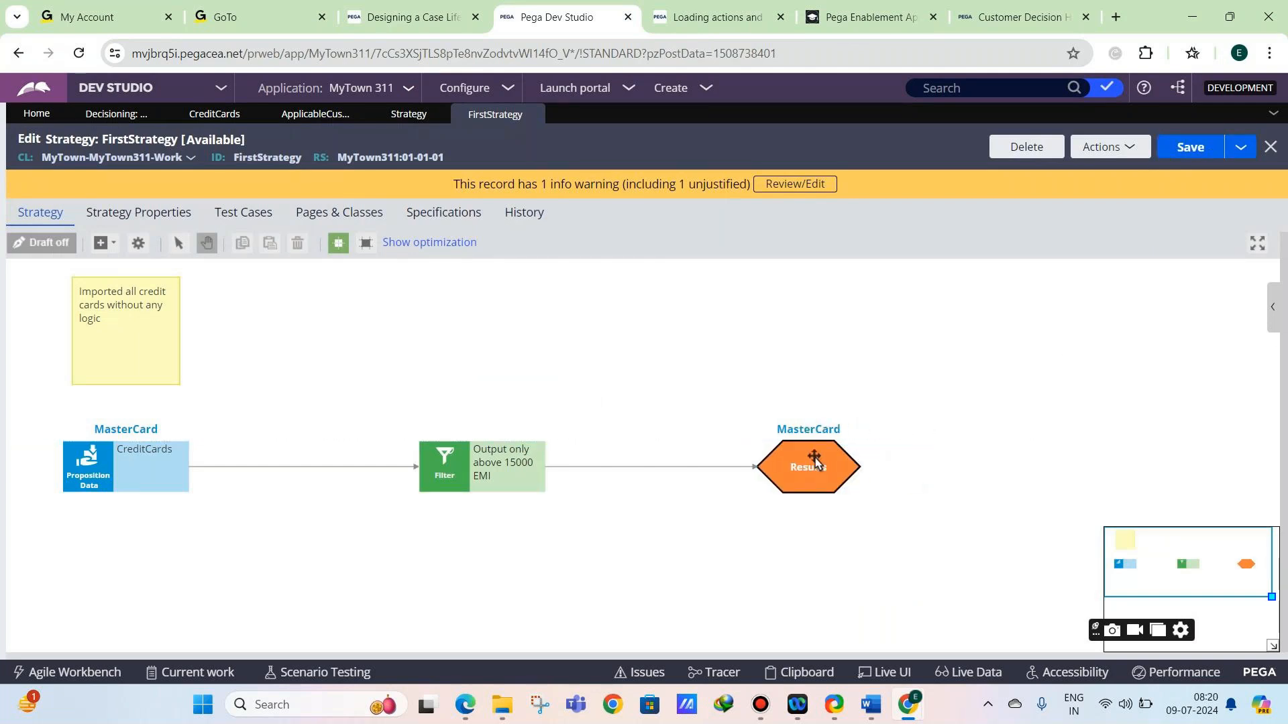
Save and run a single-case test of FirstStrategy and examine the proposition name and MonthlyEMI in the results.
left_click(1272, 307)
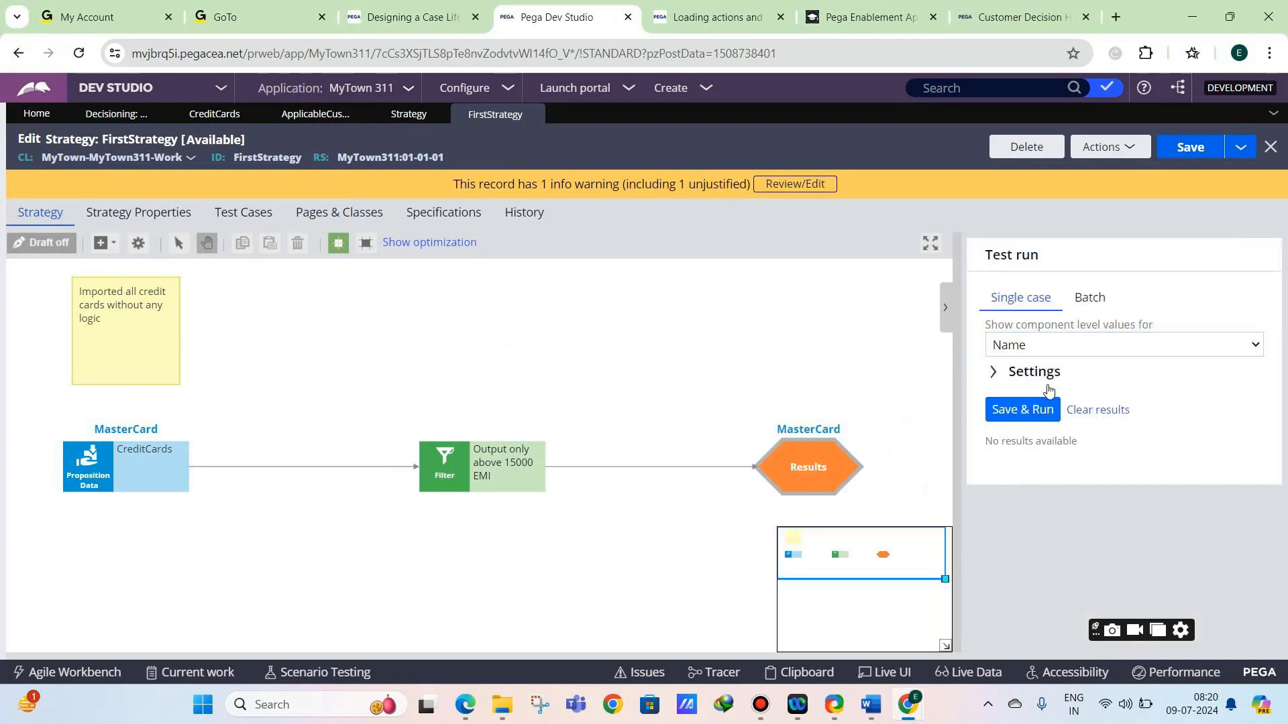
left_click(1040, 408)
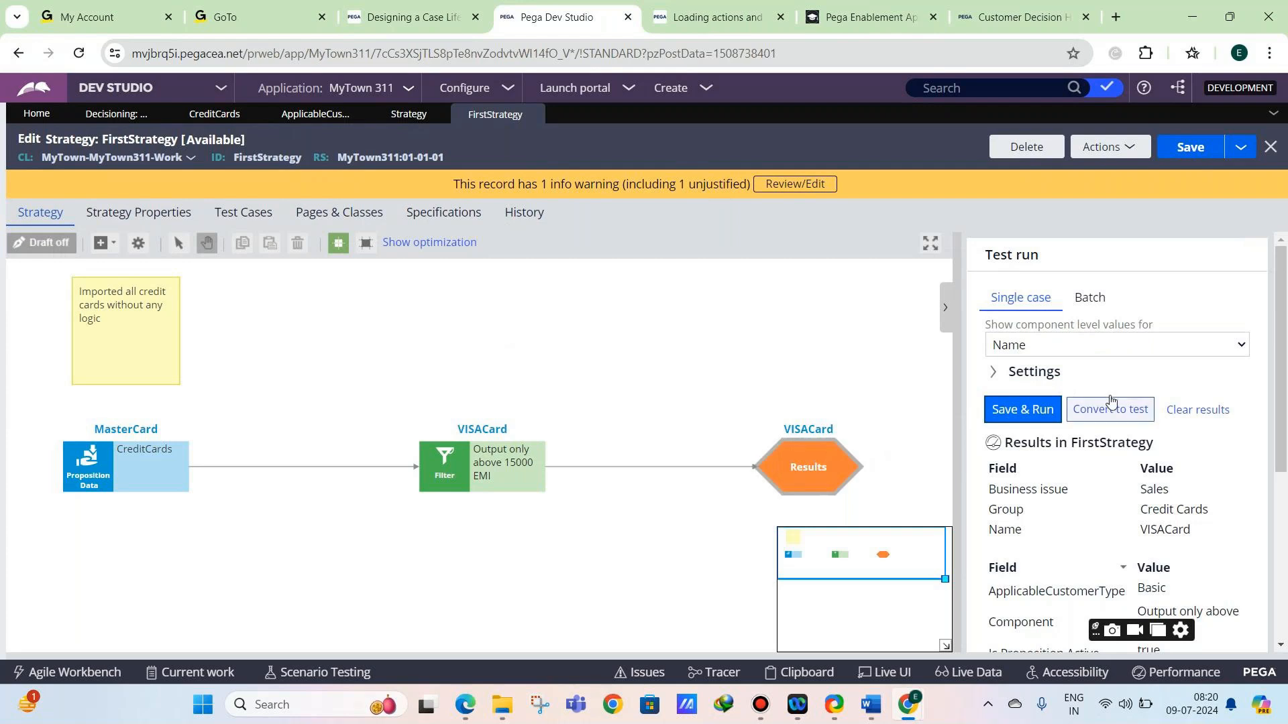
scroll(1098, 411, "down", 1)
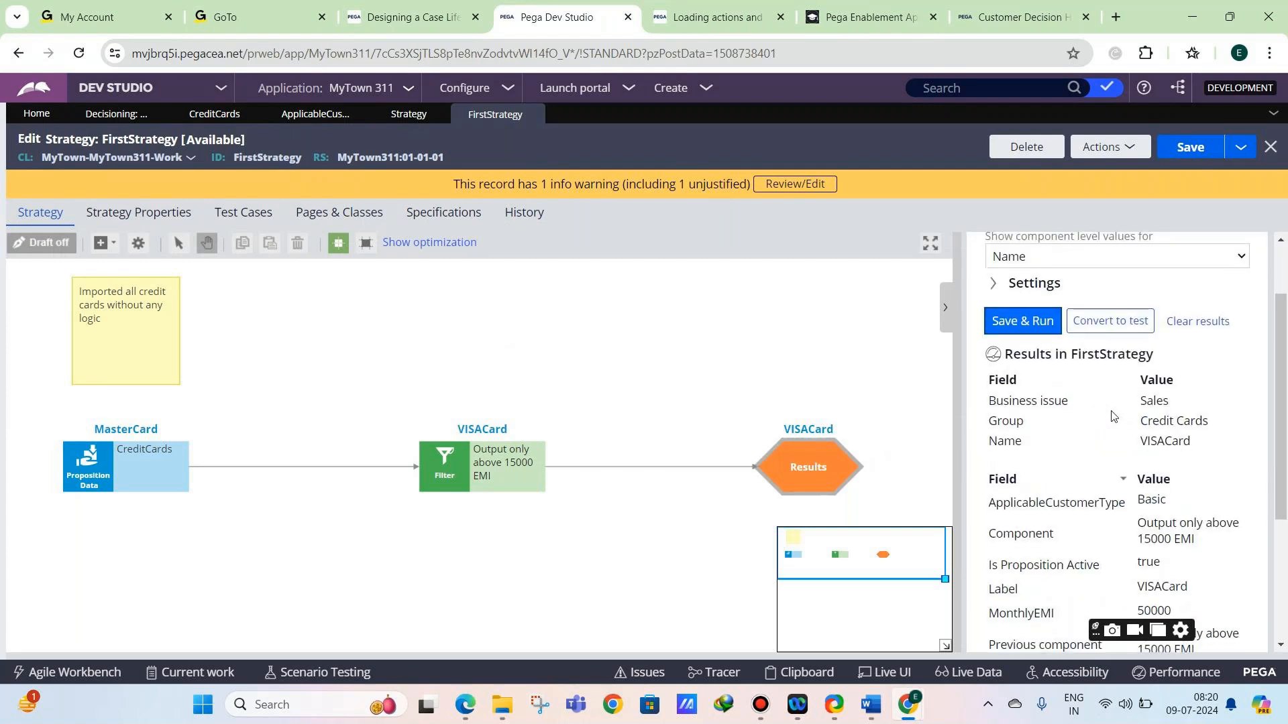
scroll(1127, 404, "down", 1)
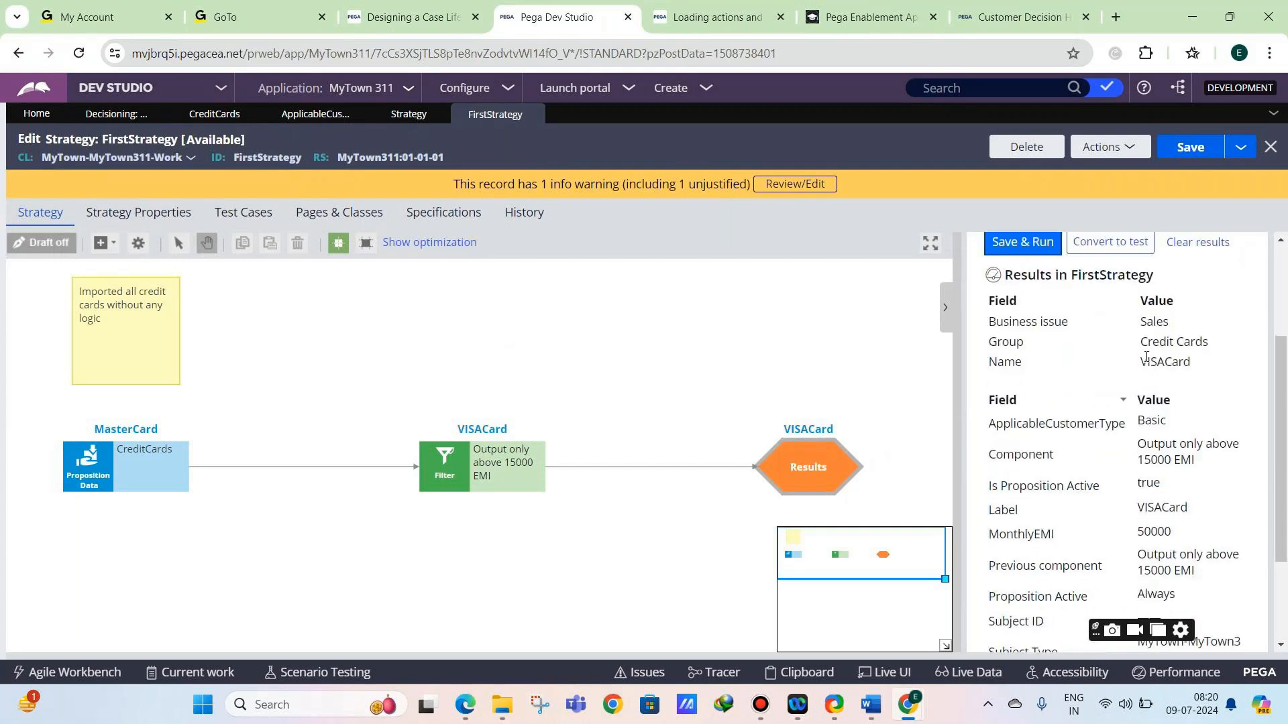
left_click_drag(1145, 361, 1183, 370)
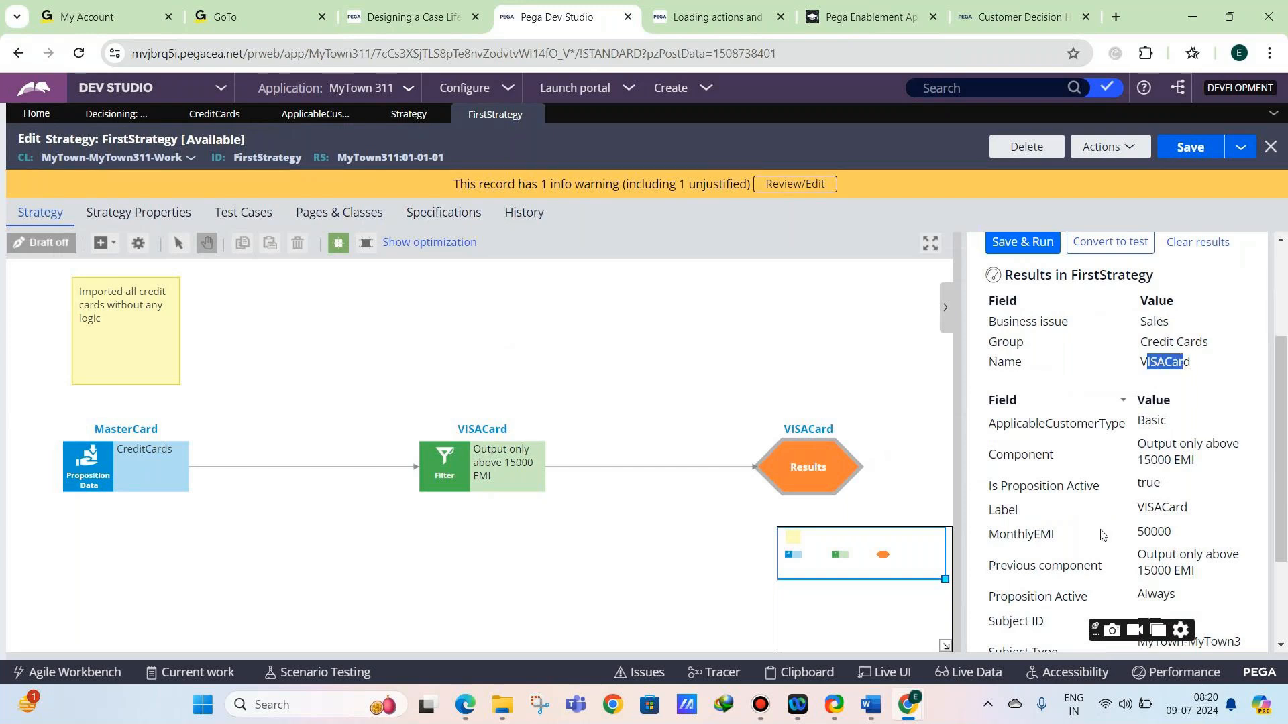
left_click_drag(1139, 532, 1184, 532)
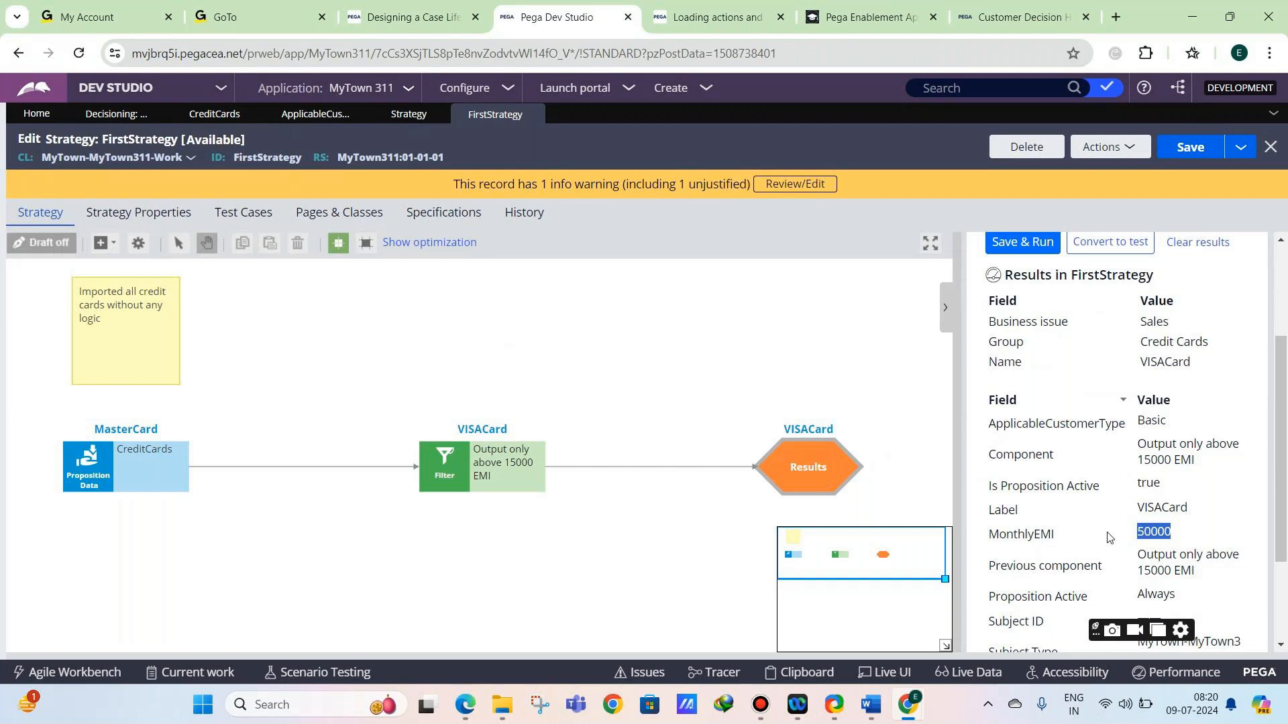
Compare the Filter component's condition with the Results output, closing its properties without changes.
left_click(454, 477)
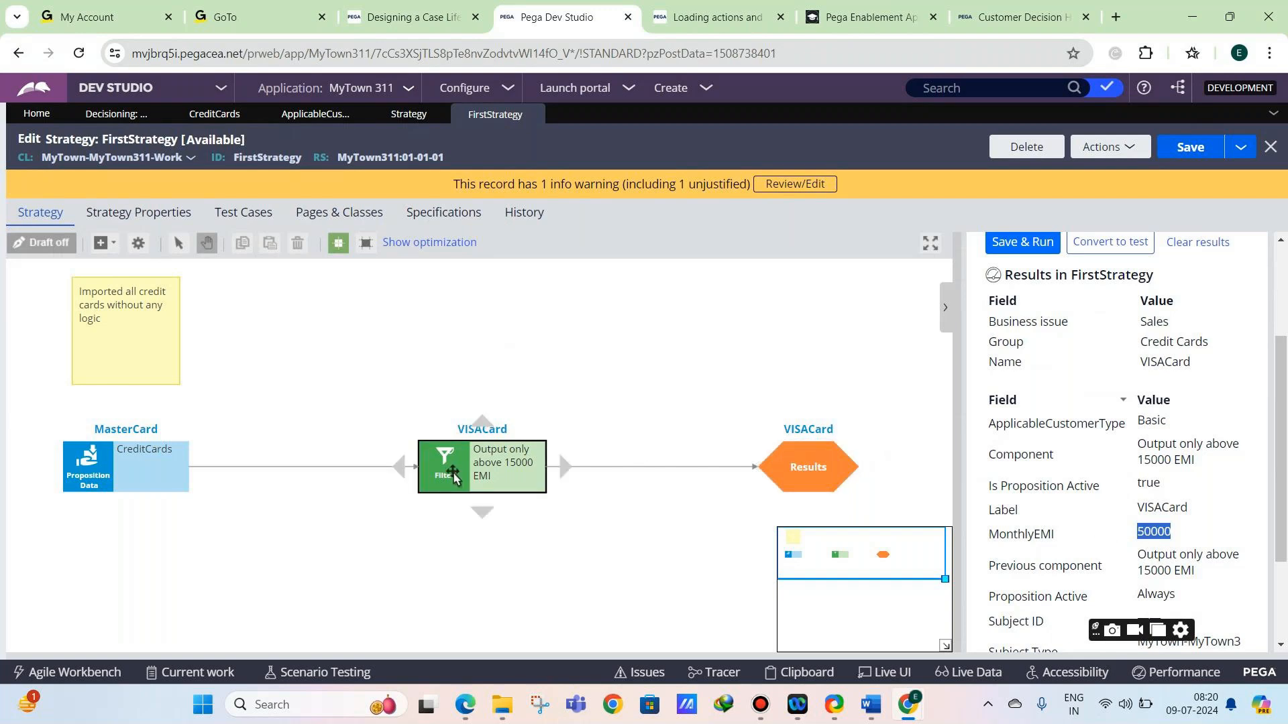
double_click(453, 476)
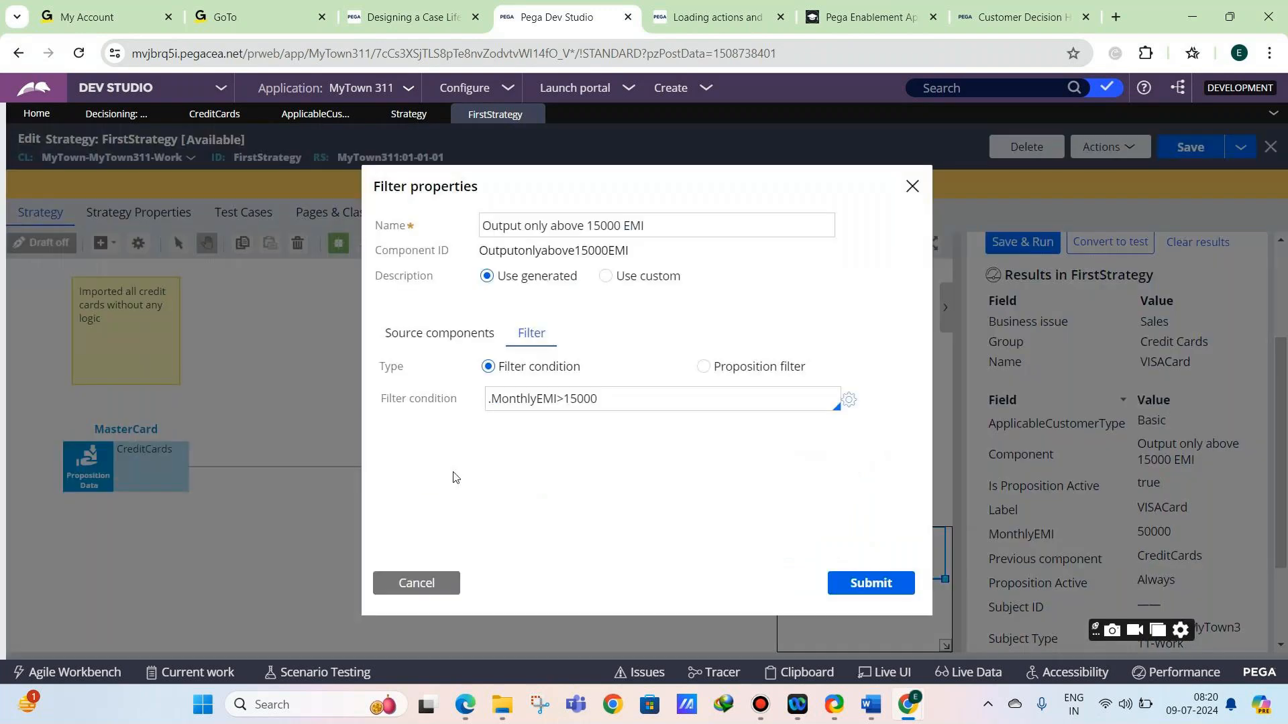
left_click(417, 583)
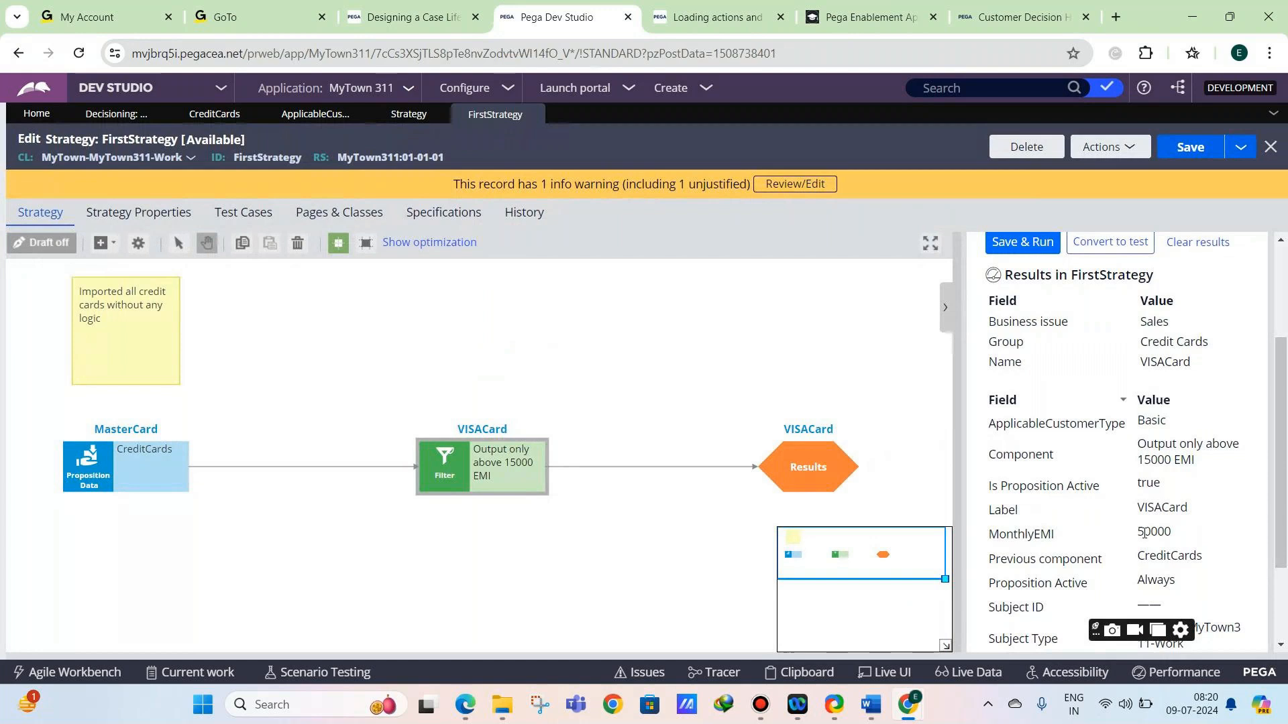
left_click(689, 422)
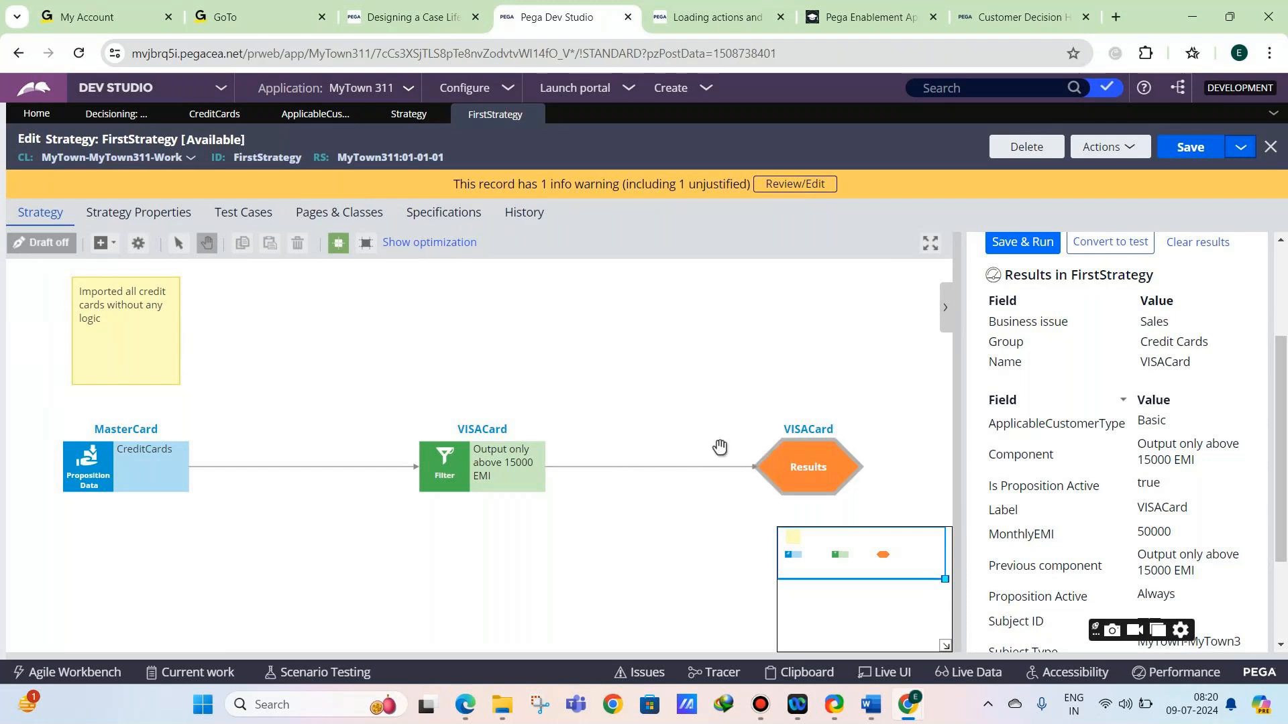
double_click(473, 473)
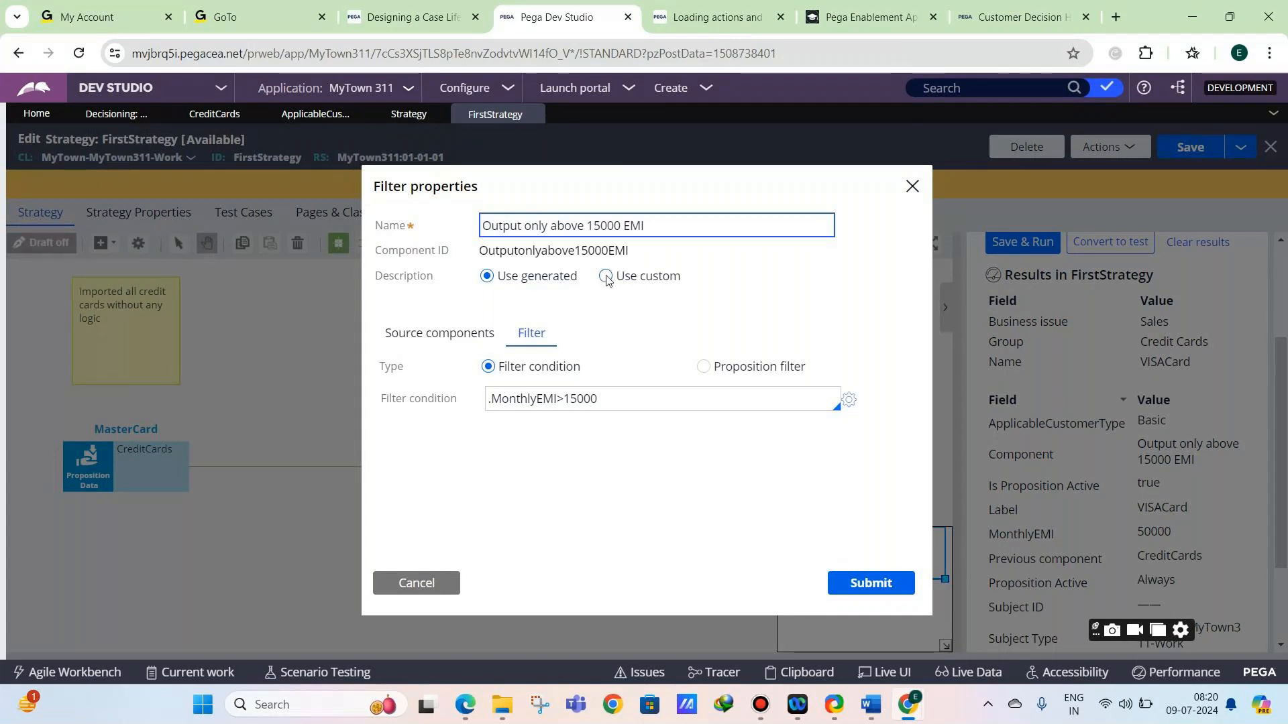
left_click(410, 581)
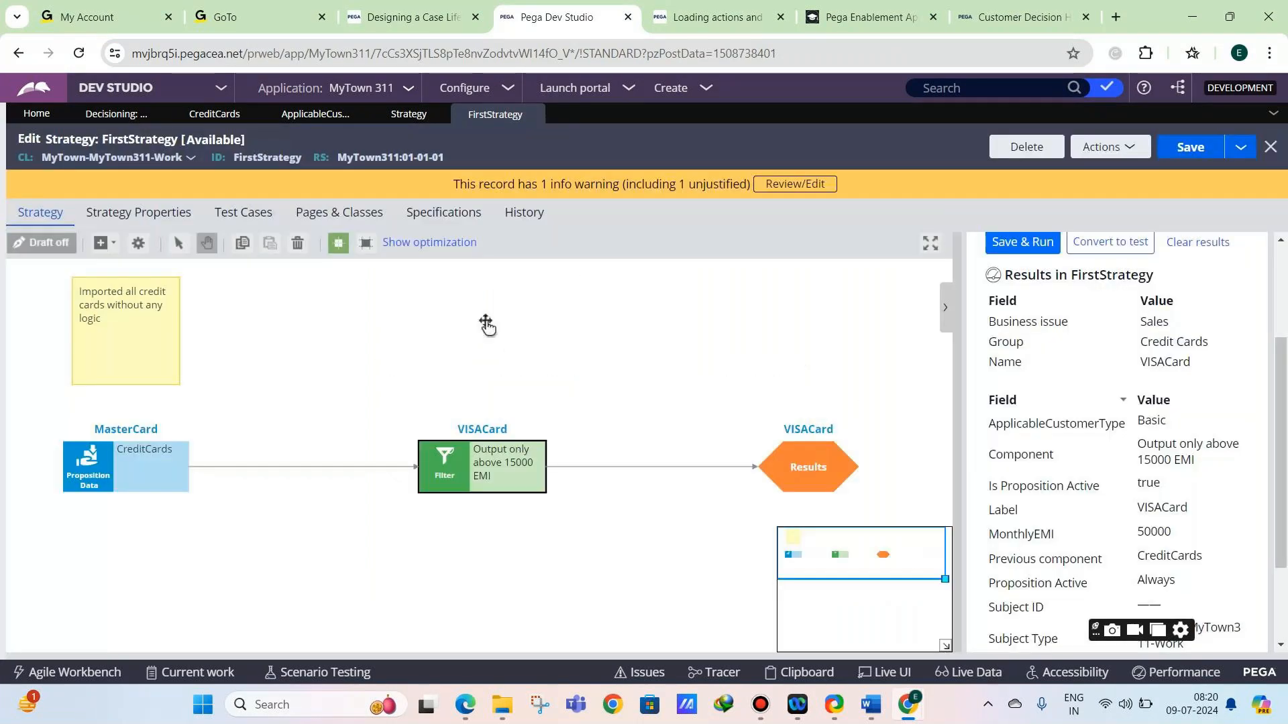
Open the properties of the CreditCards proposition data component and examine its name.
left_click(118, 451)
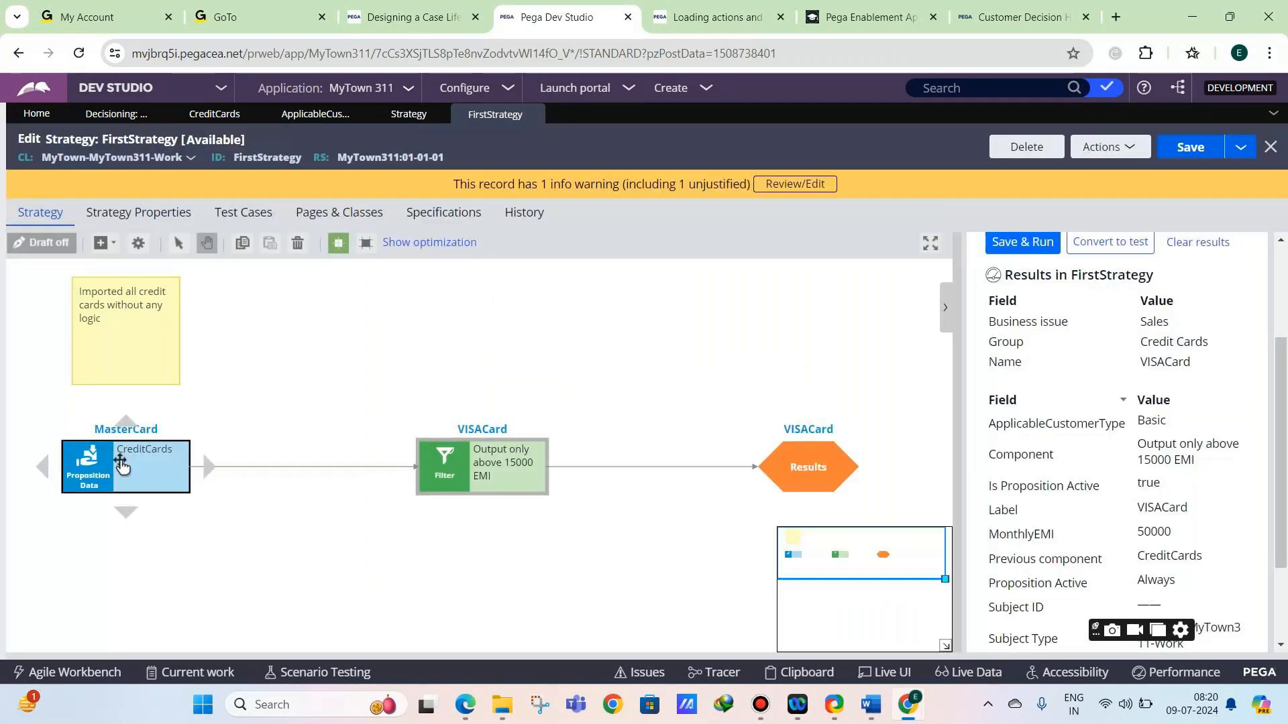
double_click(113, 460)
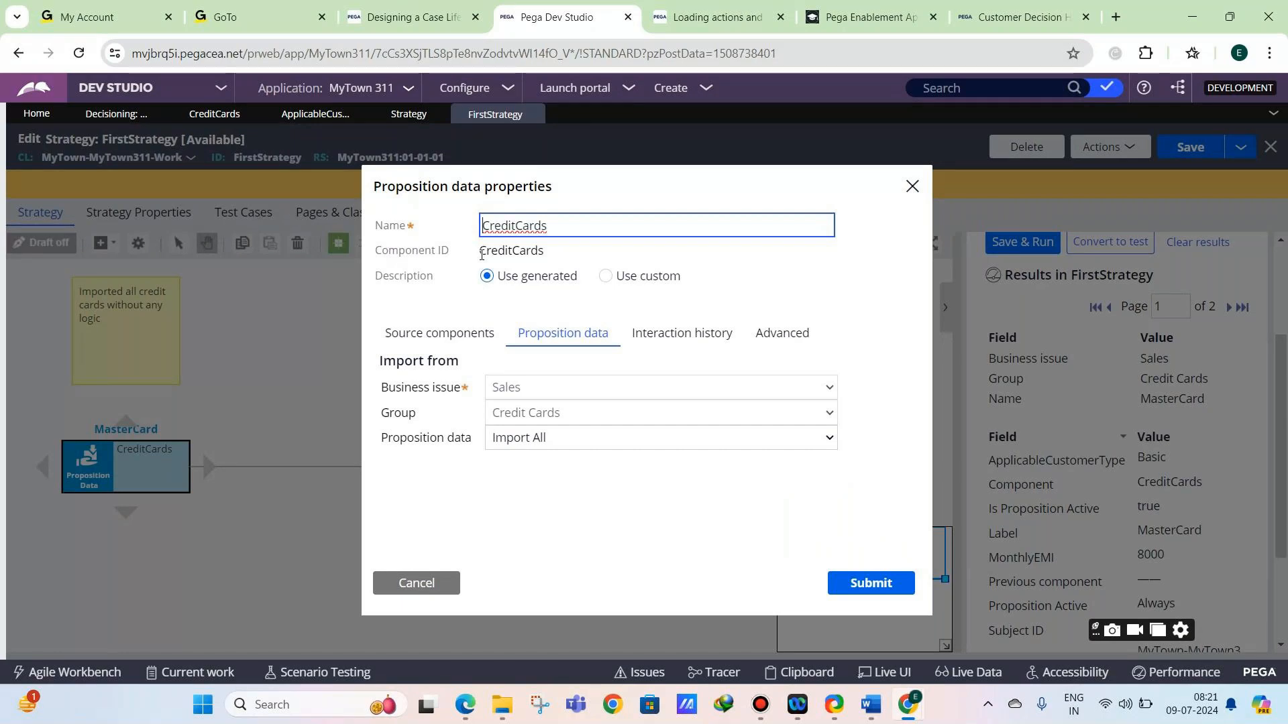
double_click(492, 220)
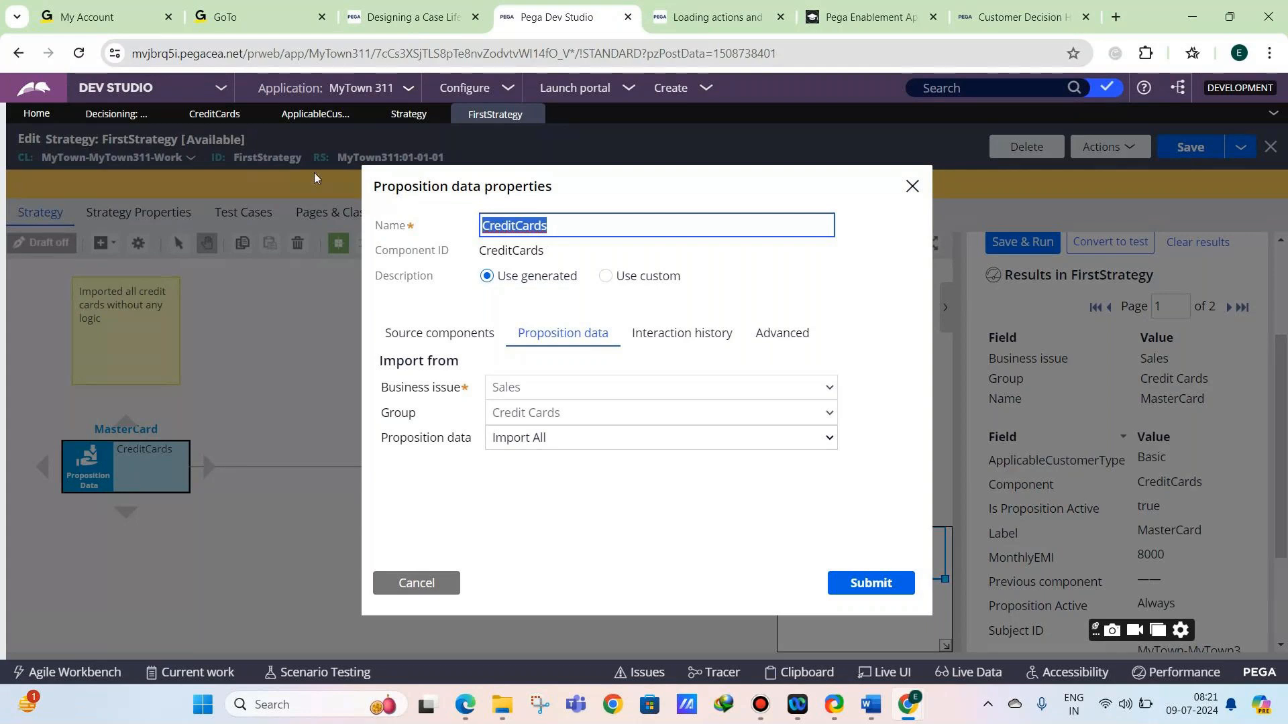
left_click(385, 115)
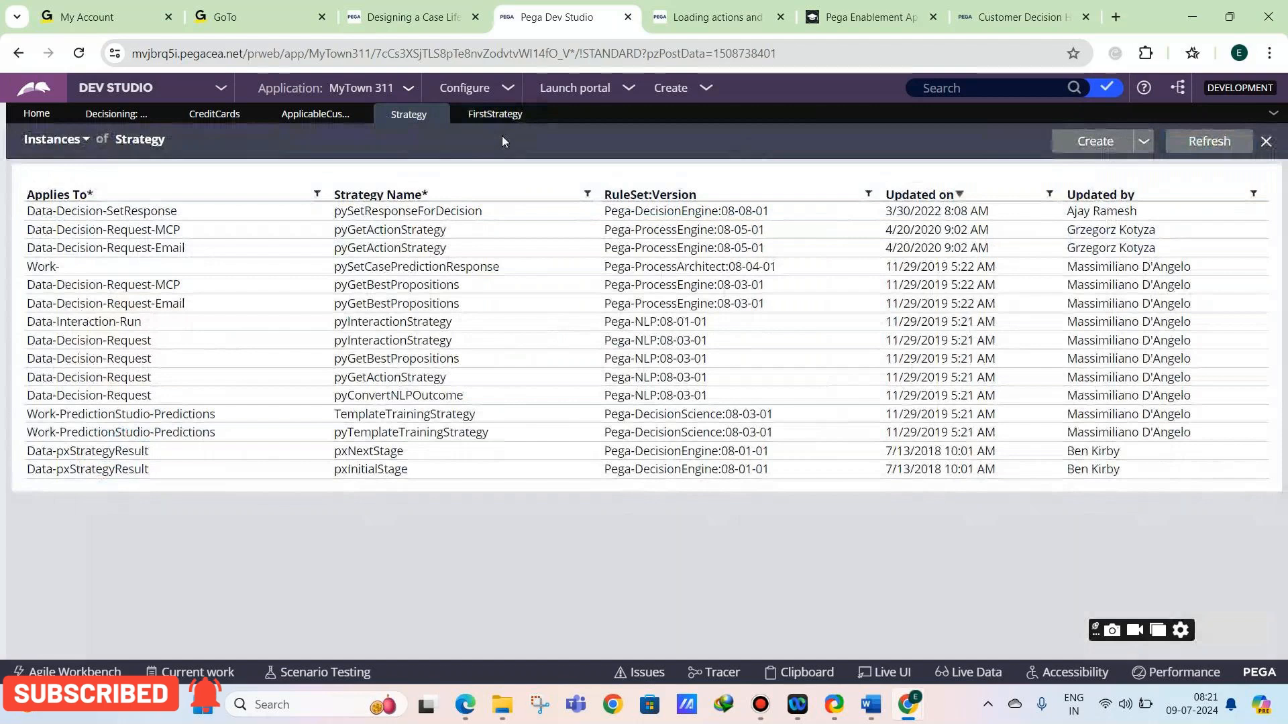
left_click(495, 114)
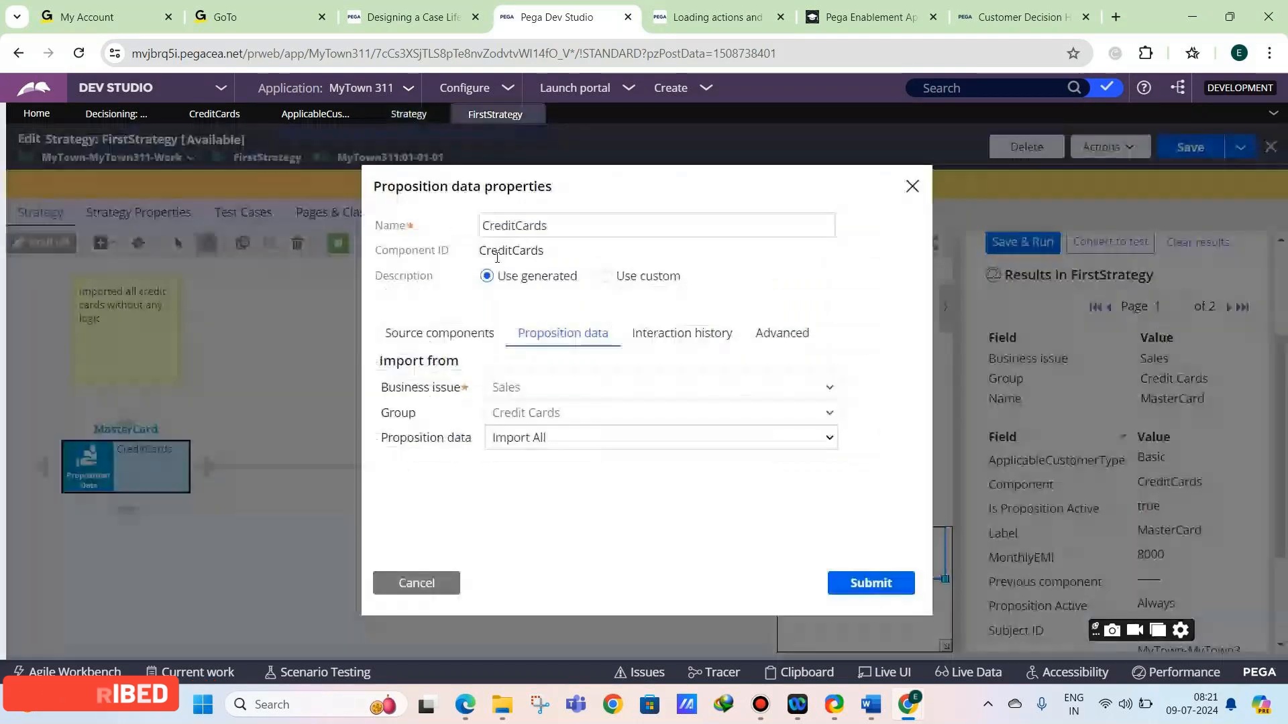
left_click_drag(549, 227, 478, 250)
left_click(507, 235)
double_click(506, 235)
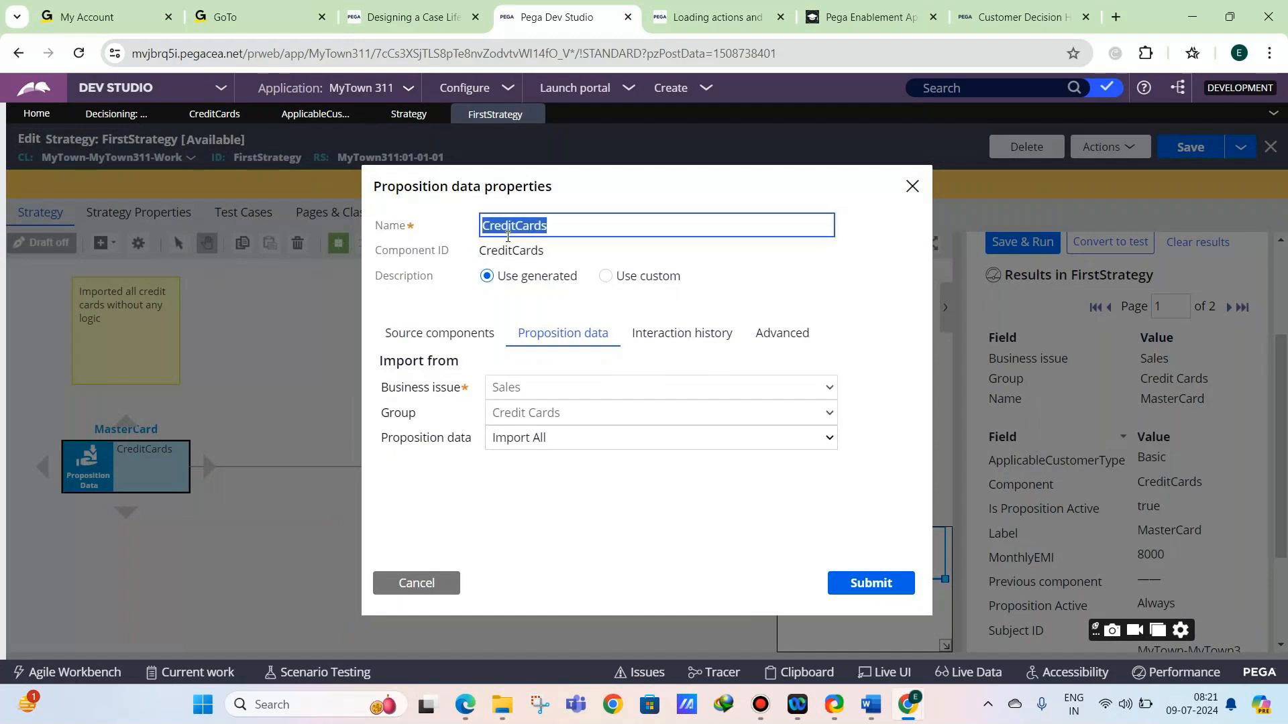
Give the CreditCards component the custom description CC and submit its properties.
left_click(607, 277)
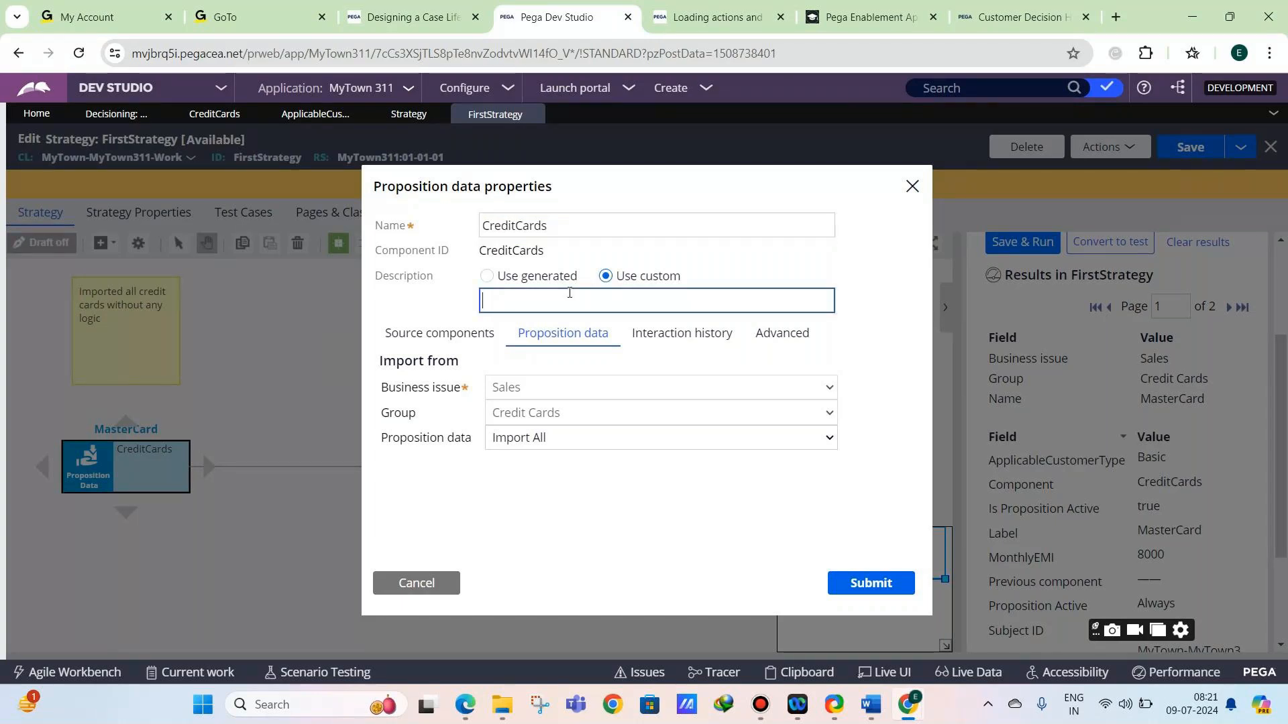
type("cc")
left_click(872, 583)
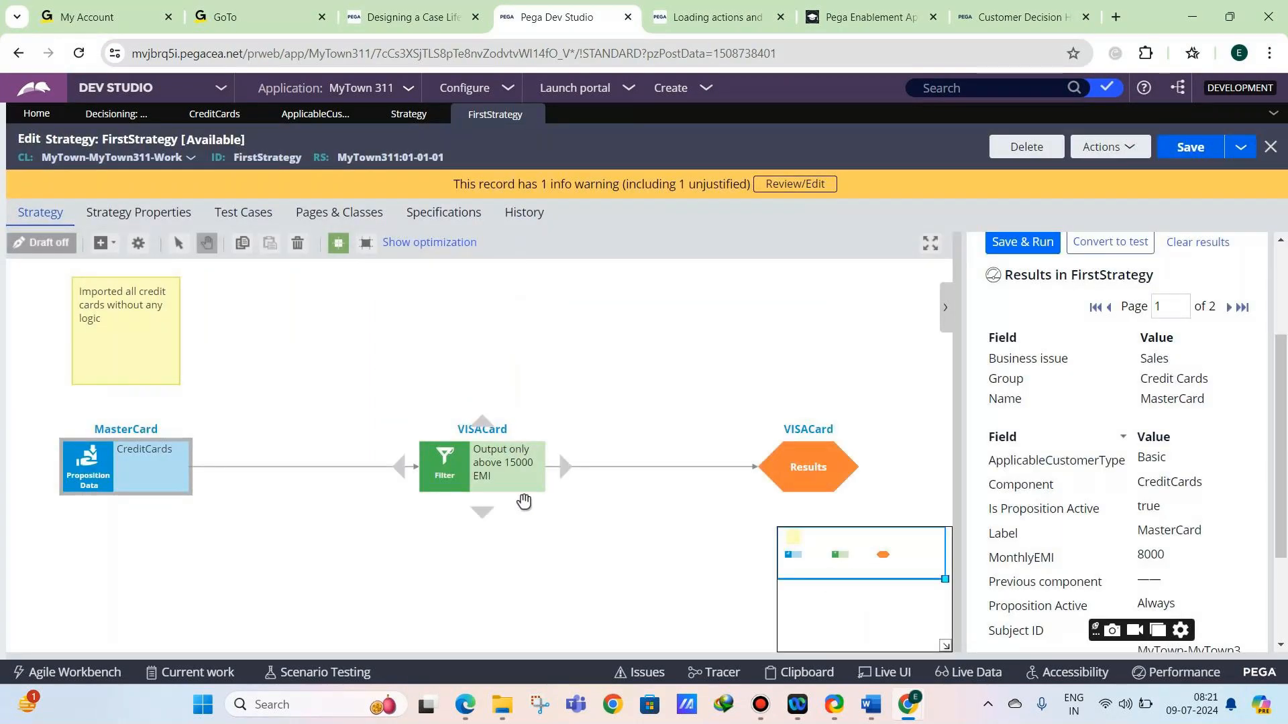
Return the CreditCards component's description to the generated option and submit its properties.
double_click(144, 429)
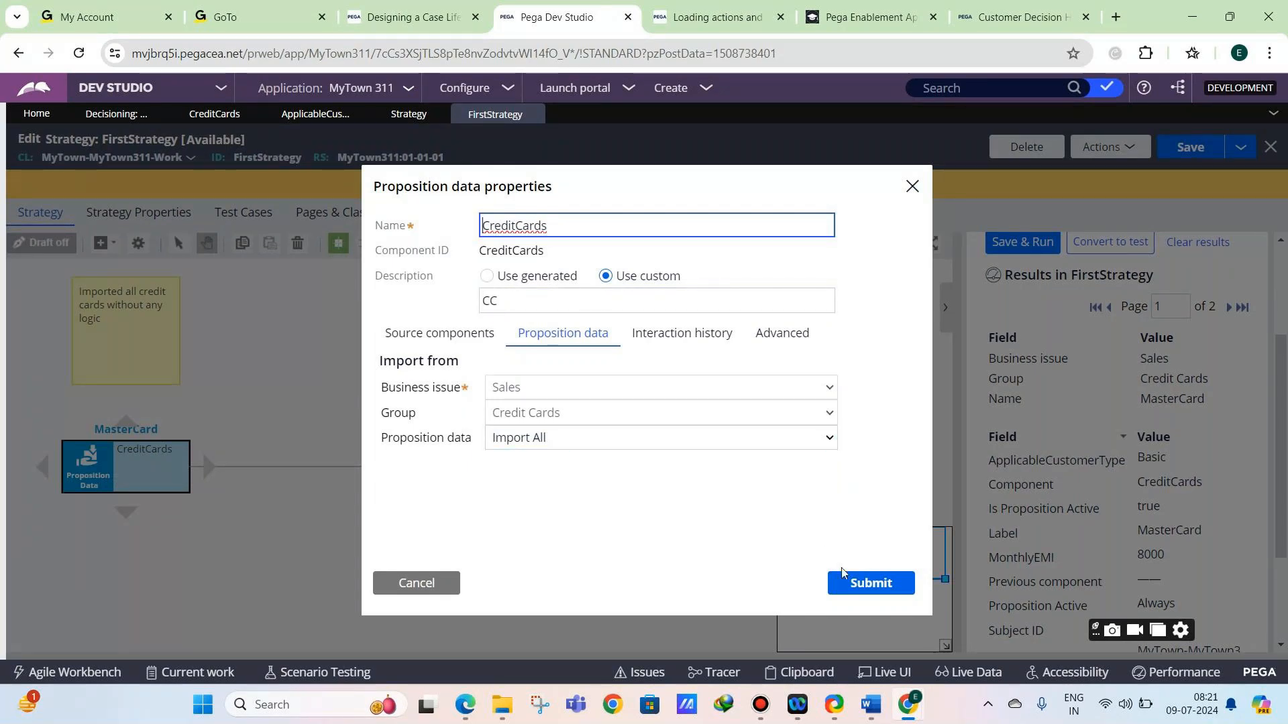
left_click(488, 276)
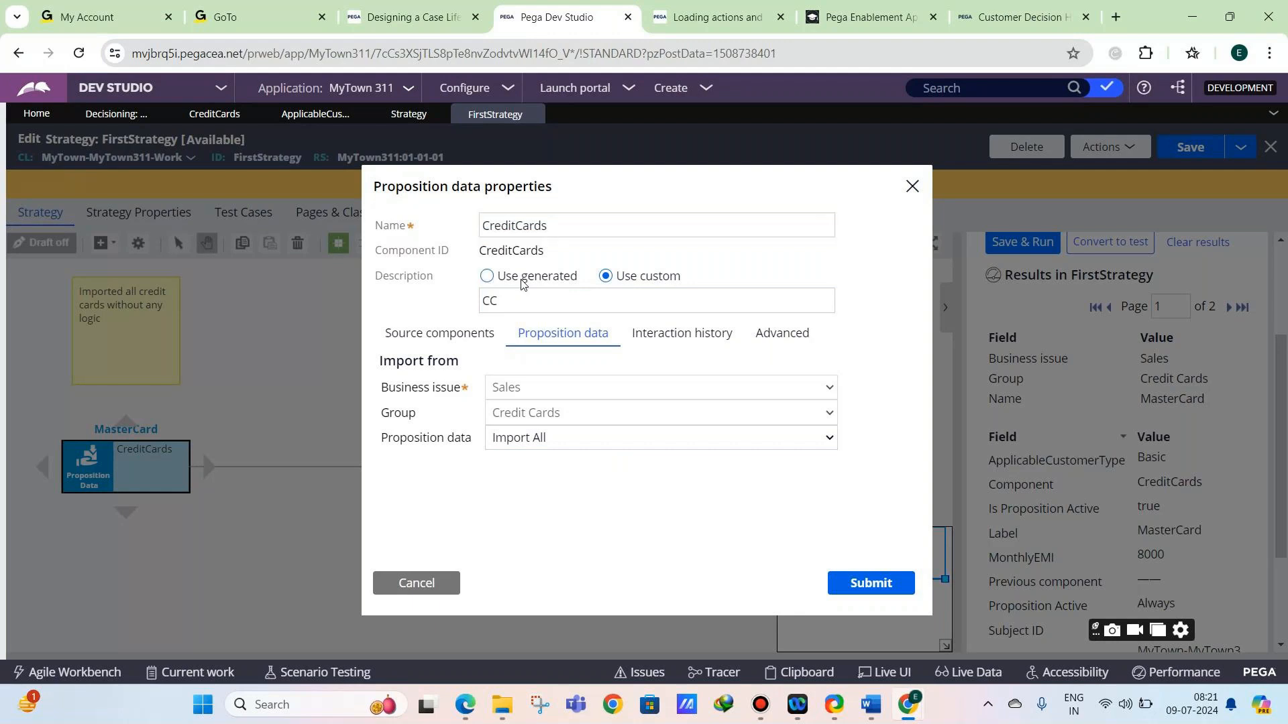
left_click(835, 583)
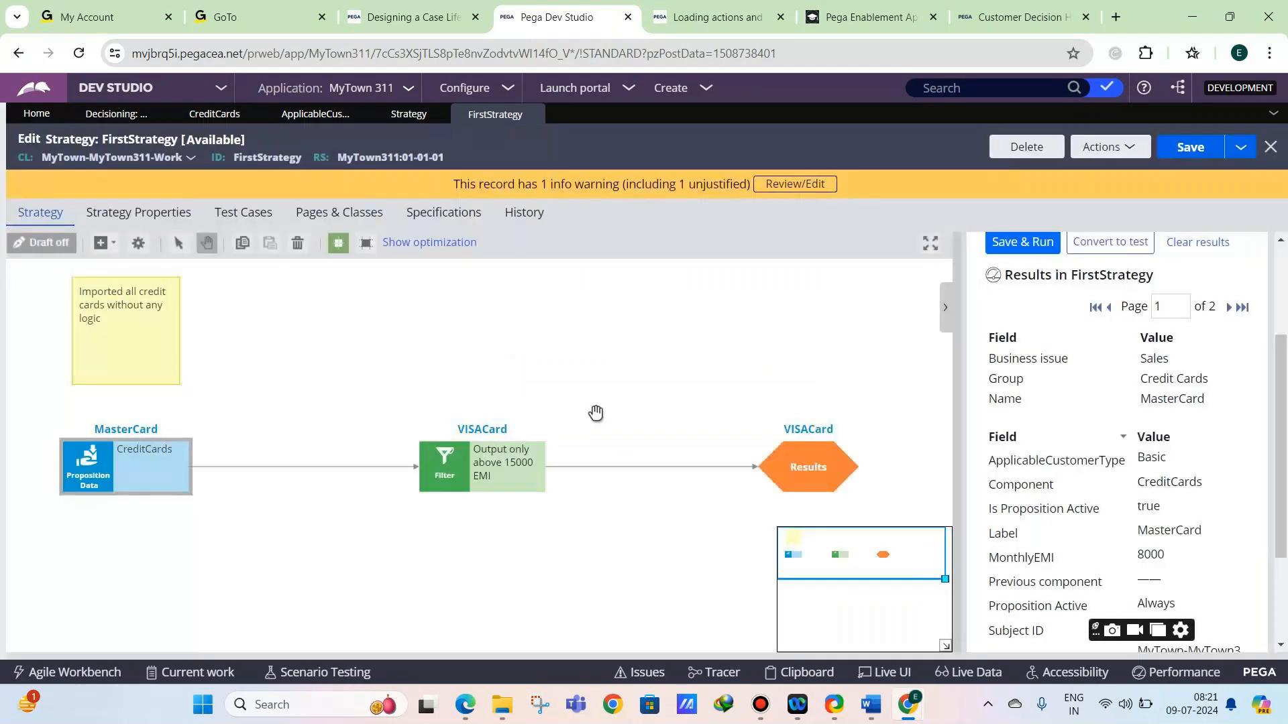
Open the Filter component's properties and examine its name, component ID and the generated and custom description options.
left_click(448, 457)
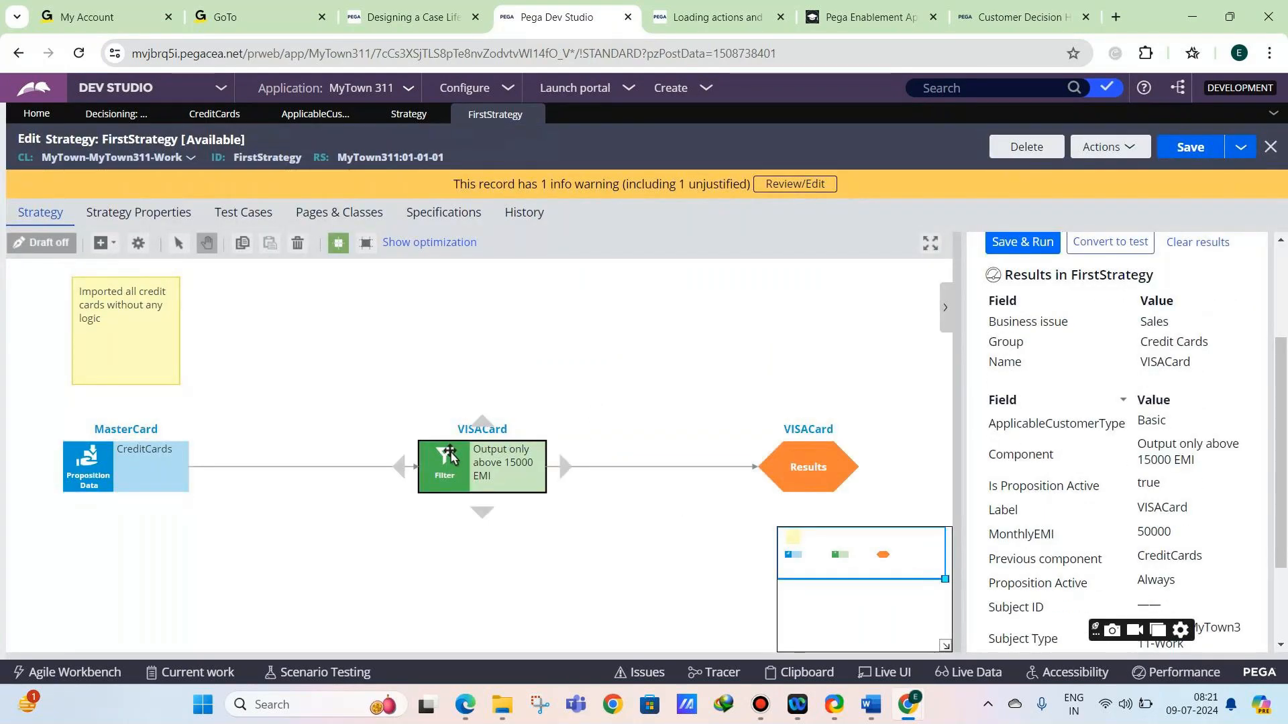
double_click(449, 456)
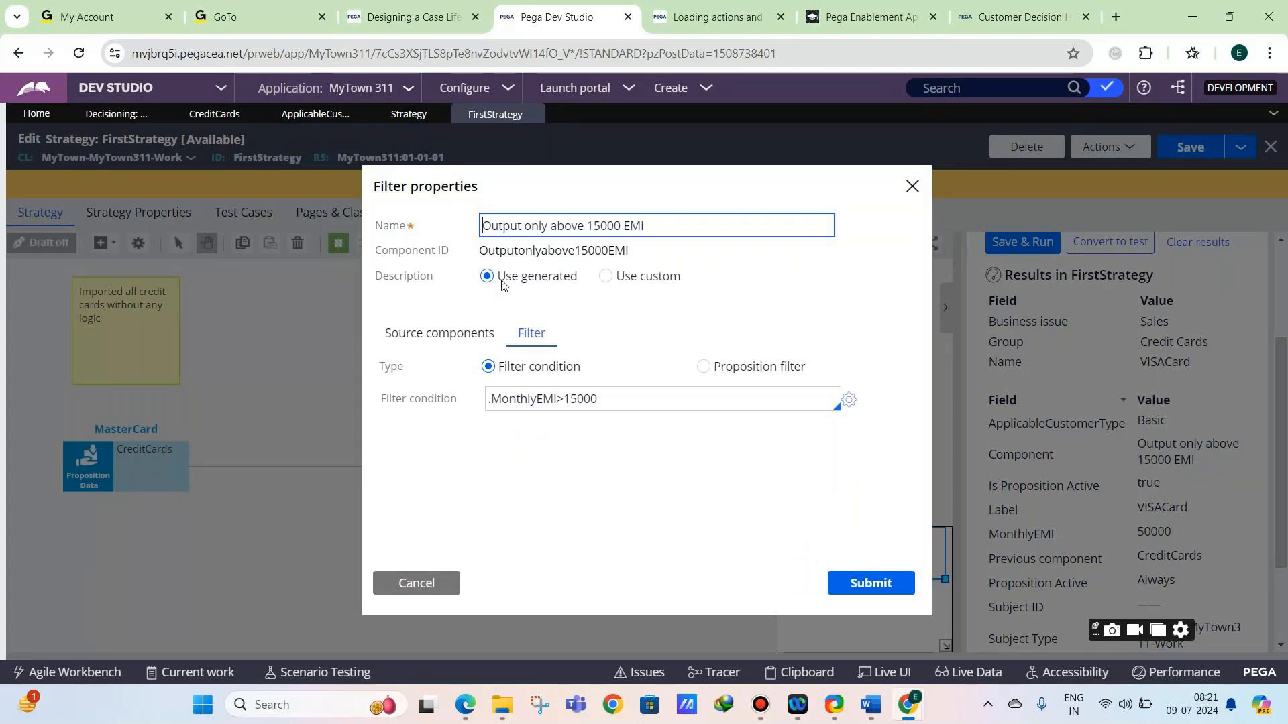
triple_click(510, 234)
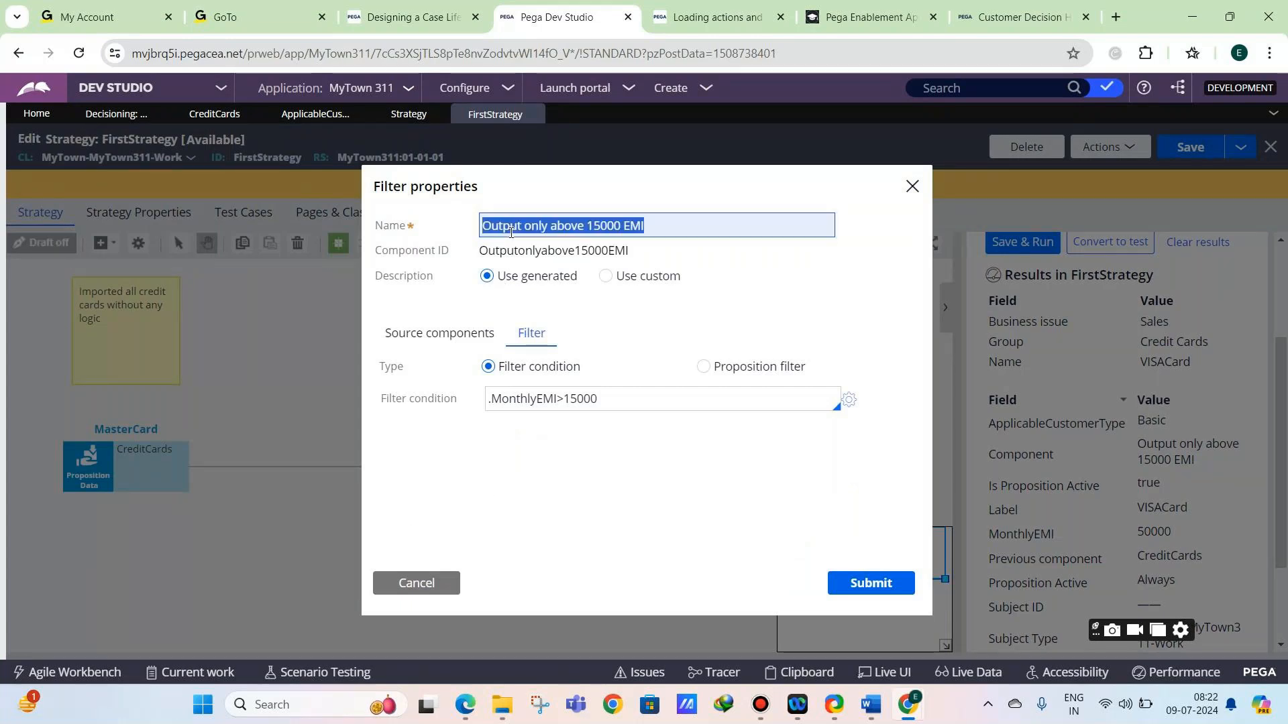
left_click_drag(479, 250, 628, 253)
left_click(605, 276)
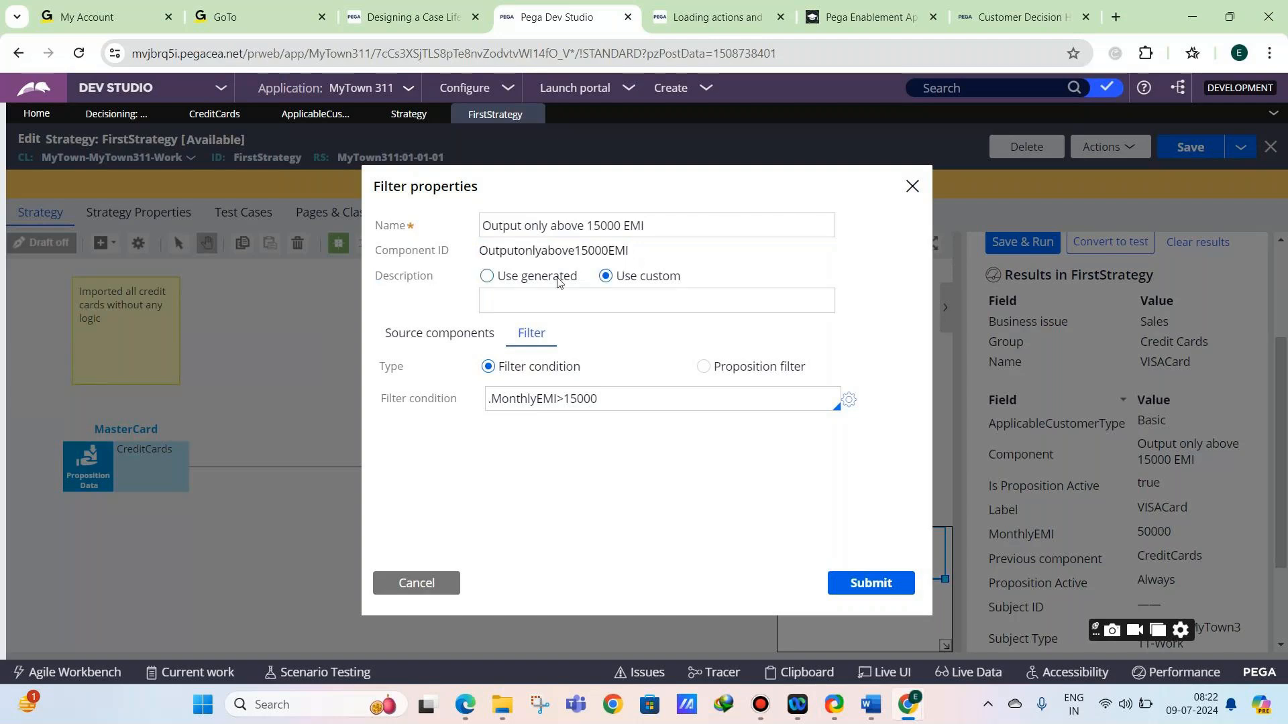
left_click(557, 277)
left_click_drag(480, 250, 649, 255)
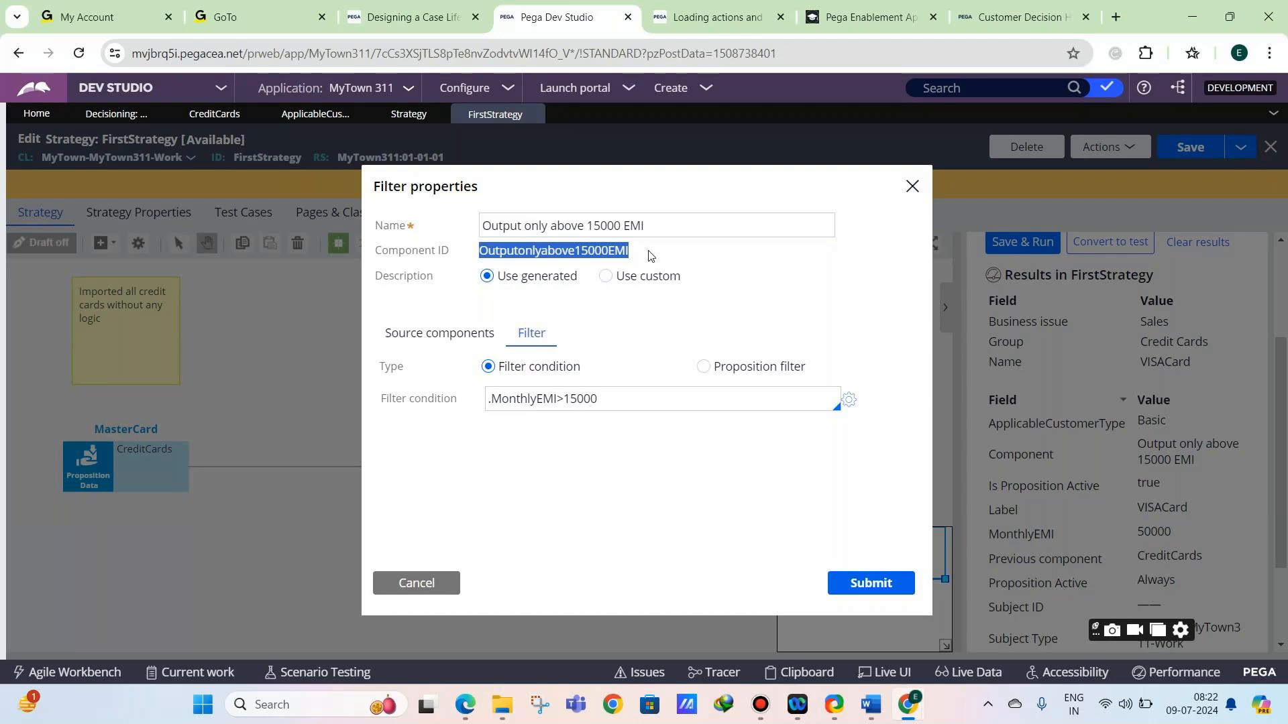
Give the Filter component the custom description "To filter all credit cards above 15000" and submit its properties.
left_click(604, 276)
left_click(555, 302)
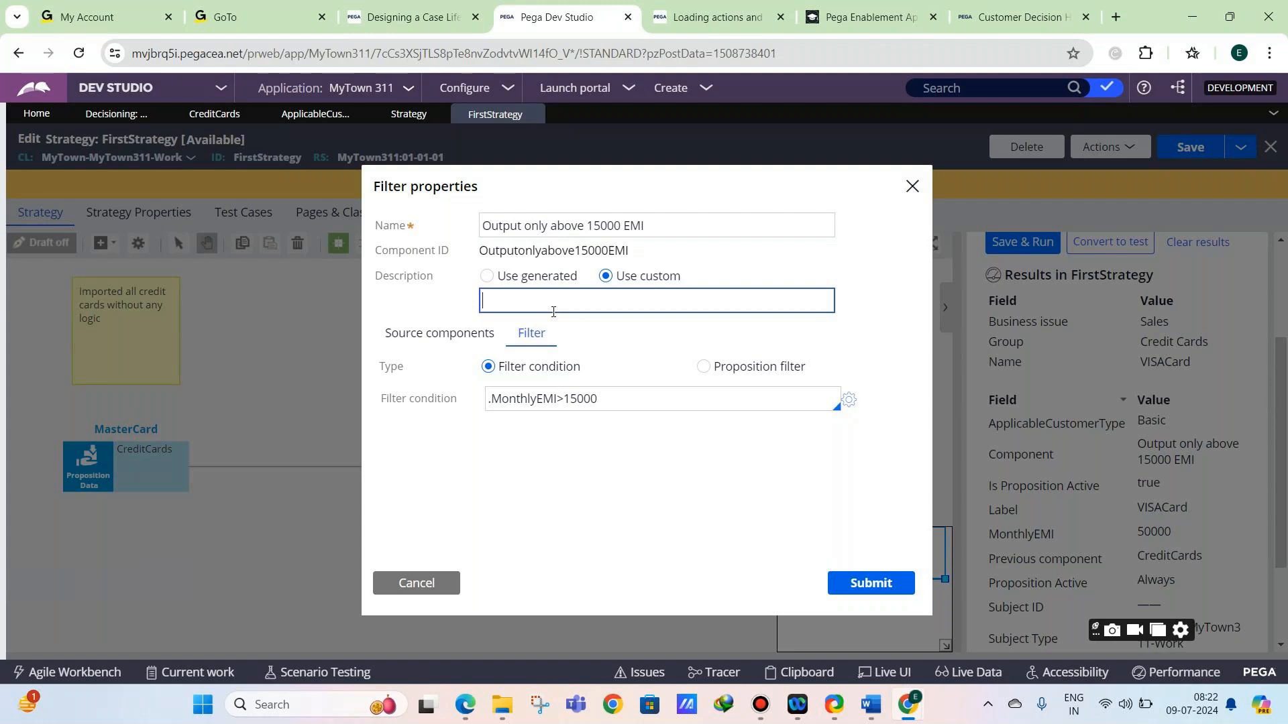
type("To filter all cred")
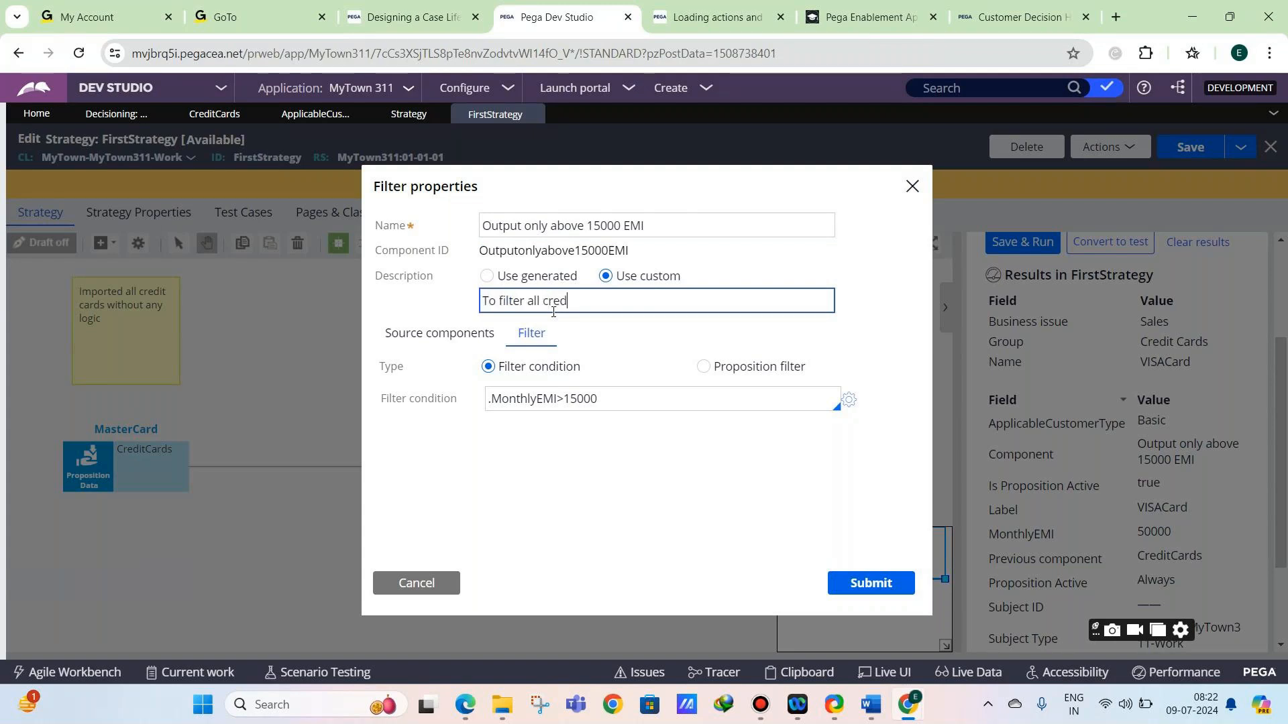
type("it cards above 15000")
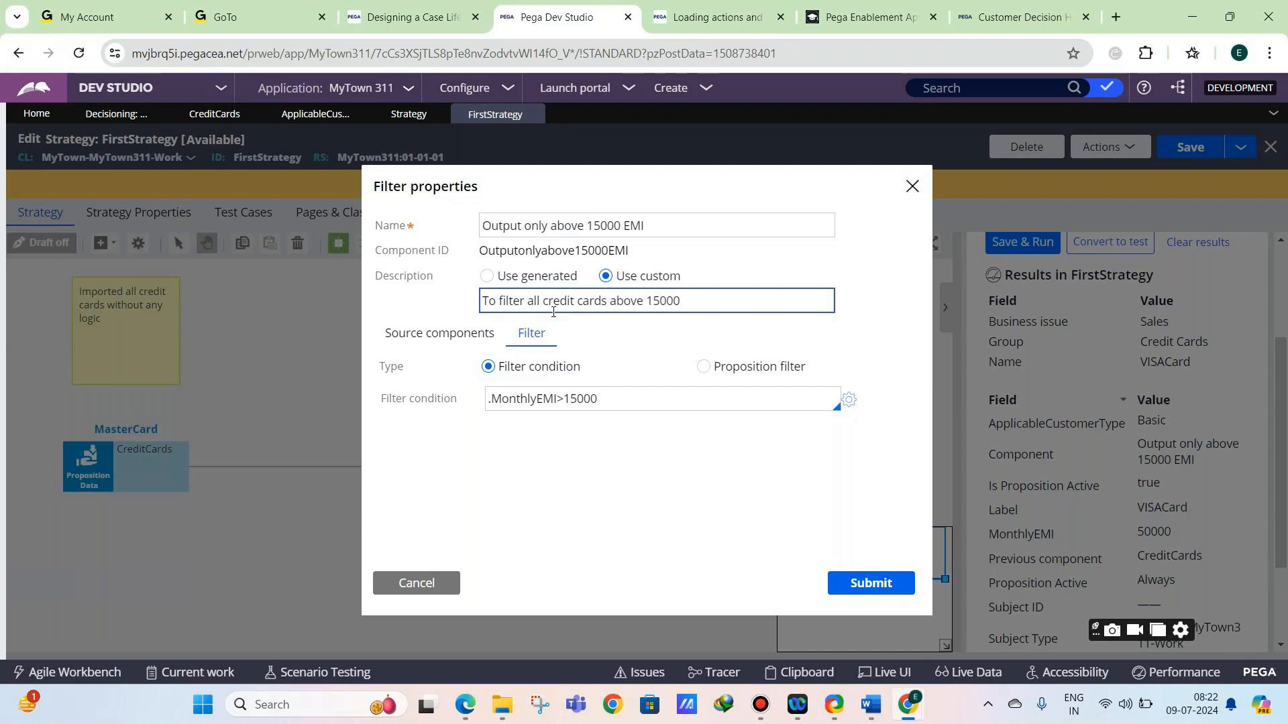
left_click(837, 577)
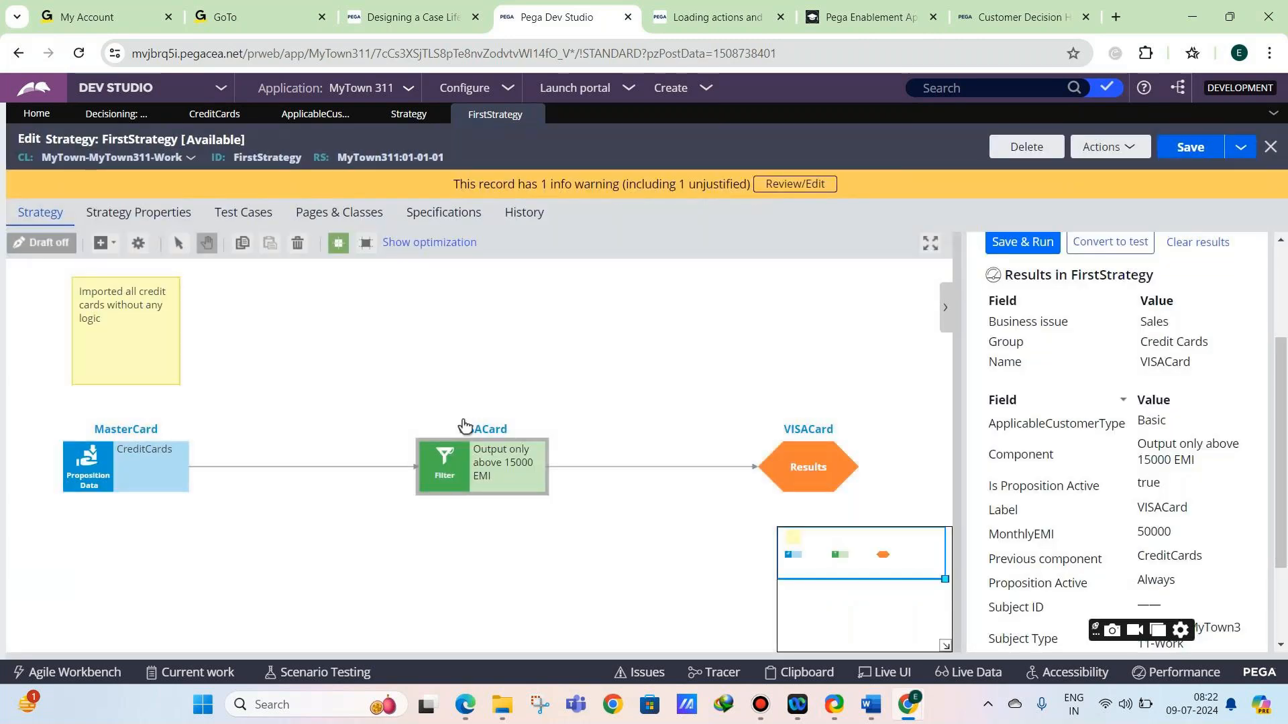
Extend the Filter component's custom description to "To filter all credit cards above 15000 monthly emi", submit it and recheck the properties.
double_click(445, 457)
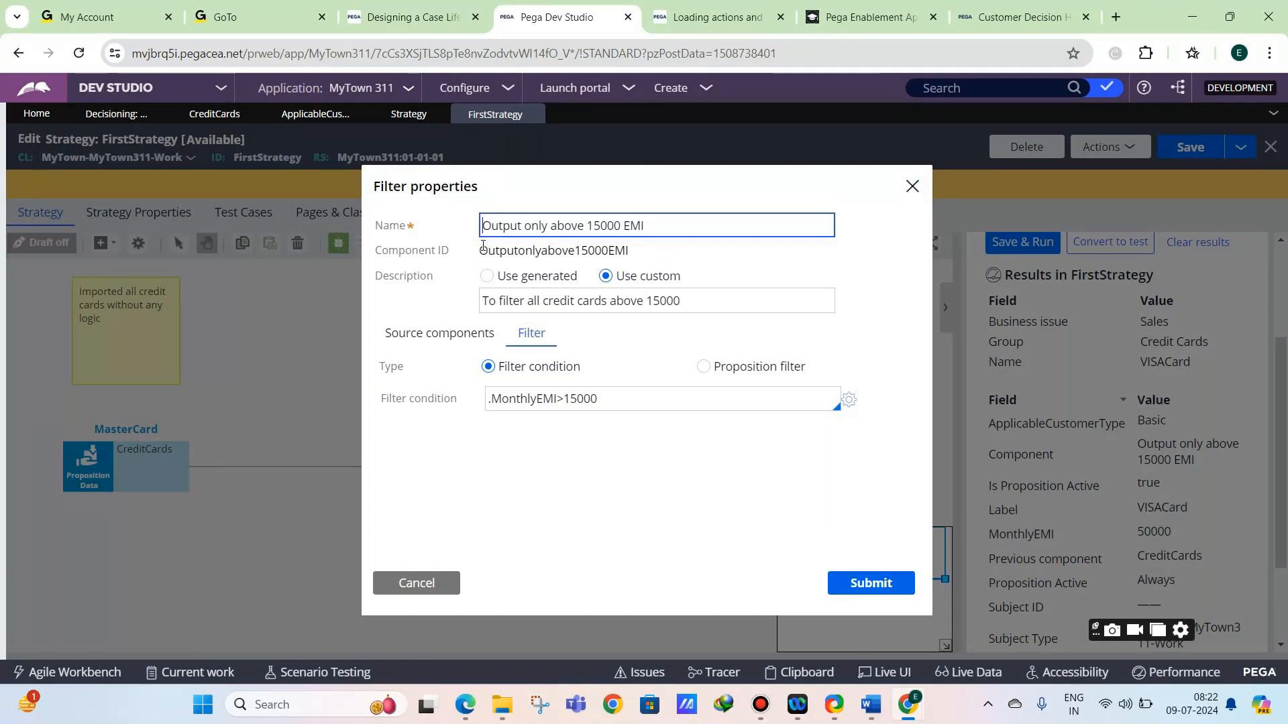
left_click_drag(481, 250, 607, 252)
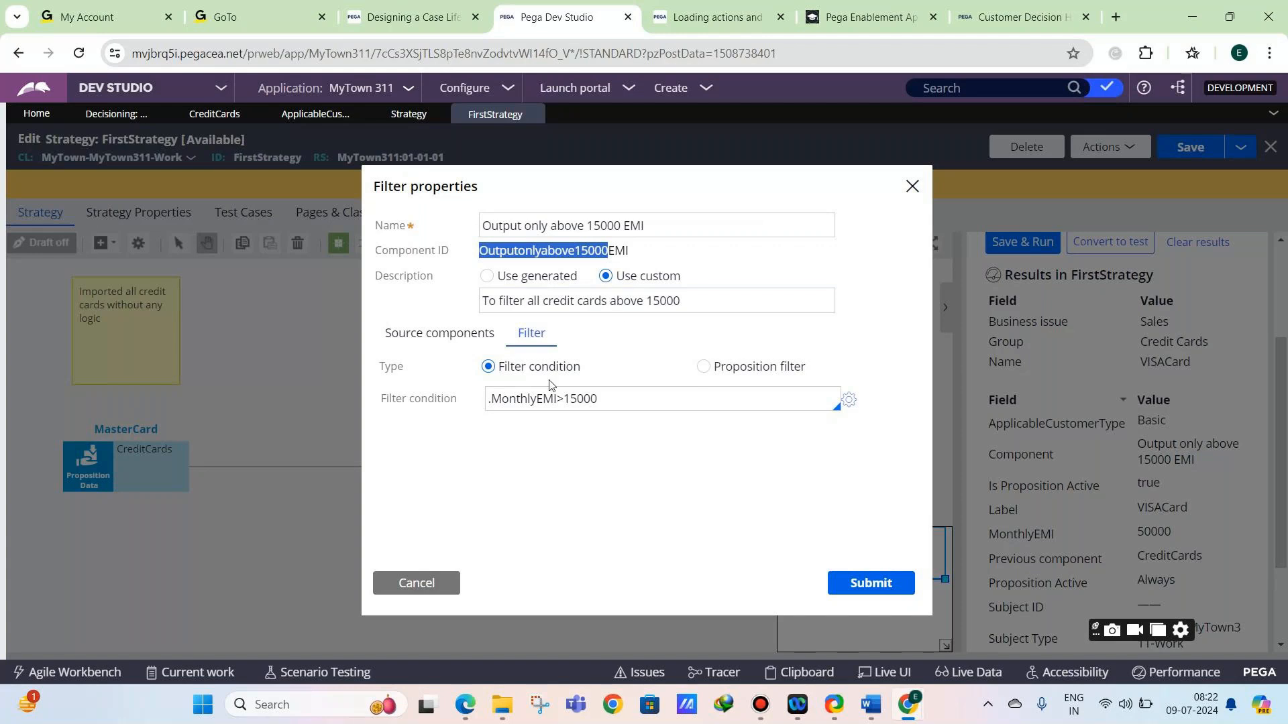
left_click(510, 295)
triple_click(508, 295)
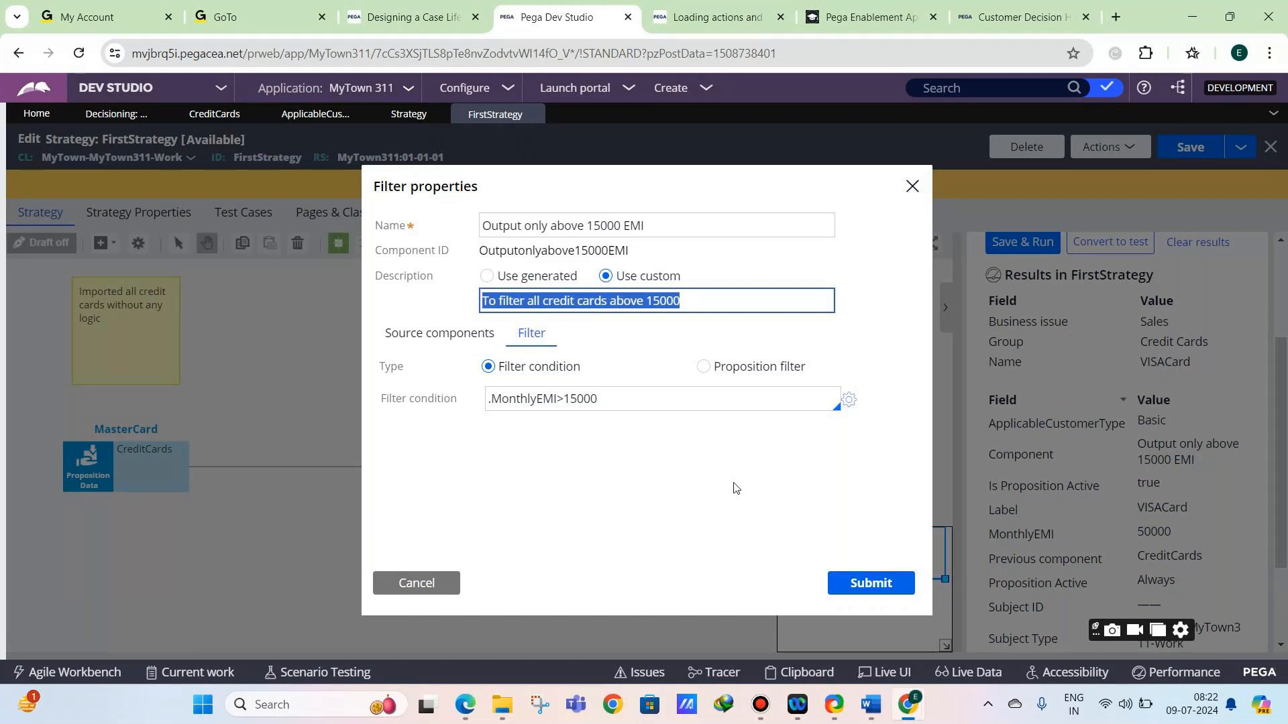
left_click(698, 303)
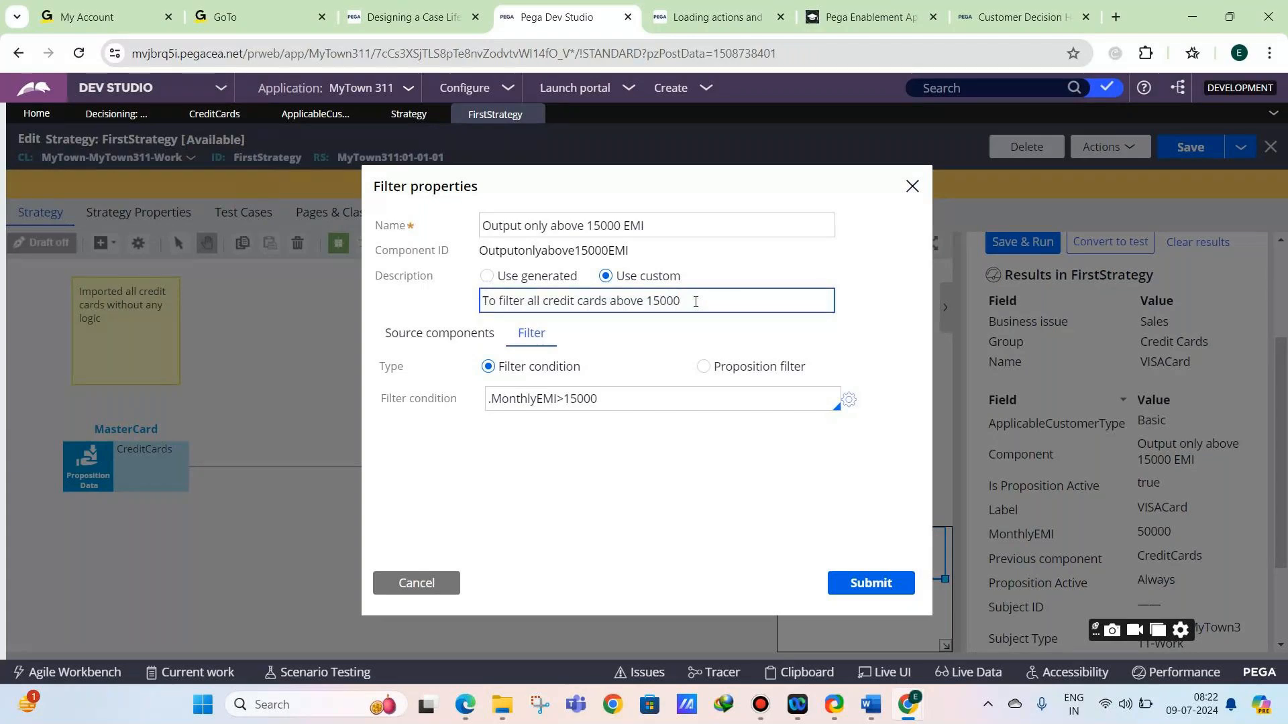
type("monthly emi")
left_click(851, 581)
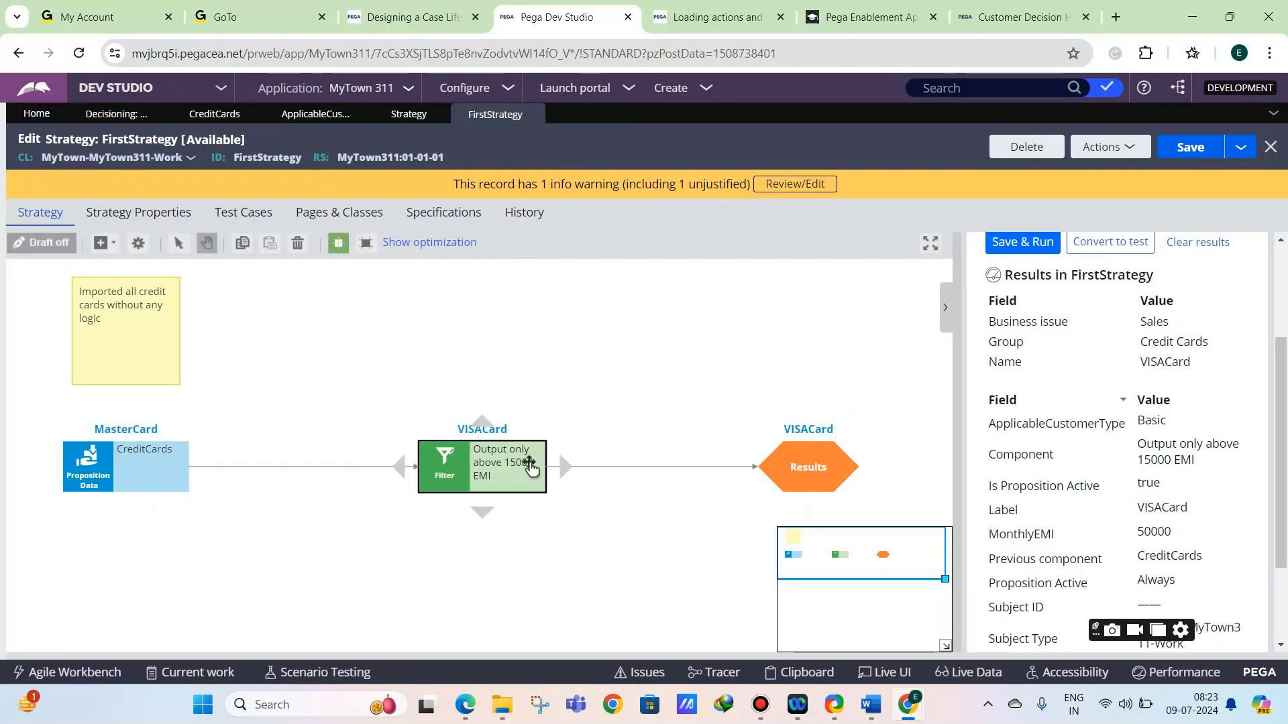
double_click(466, 469)
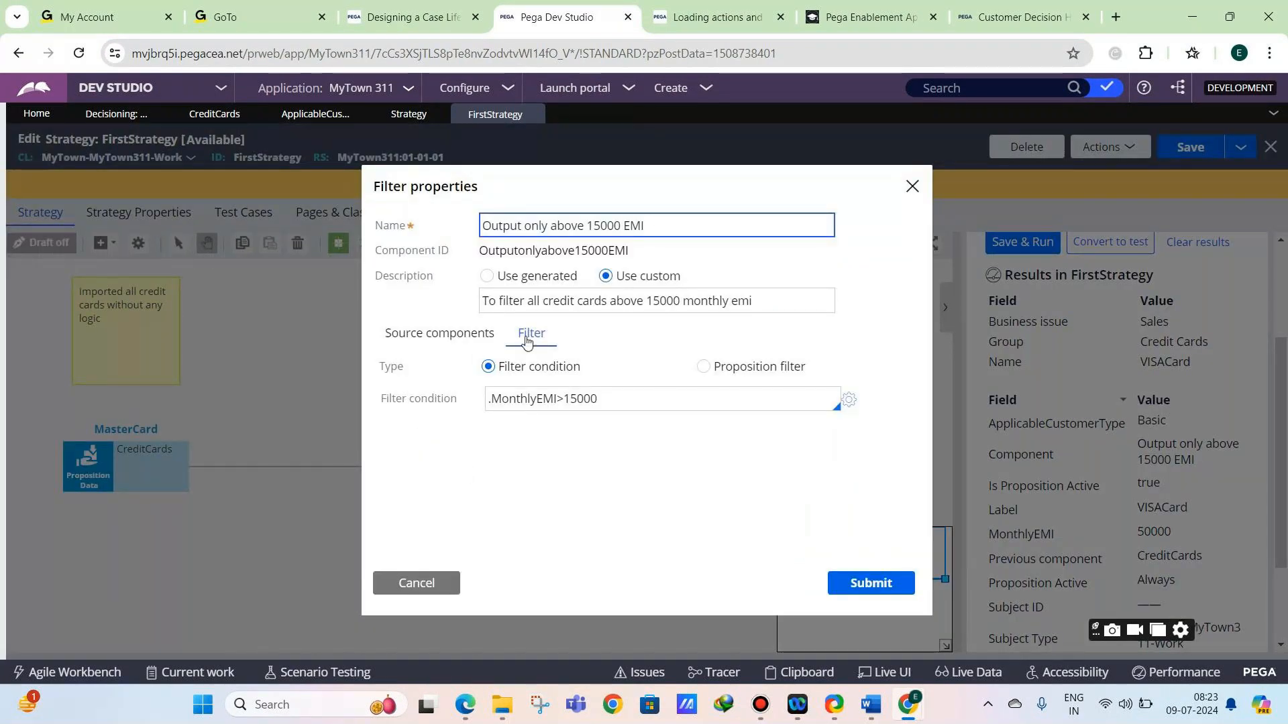
left_click(856, 589)
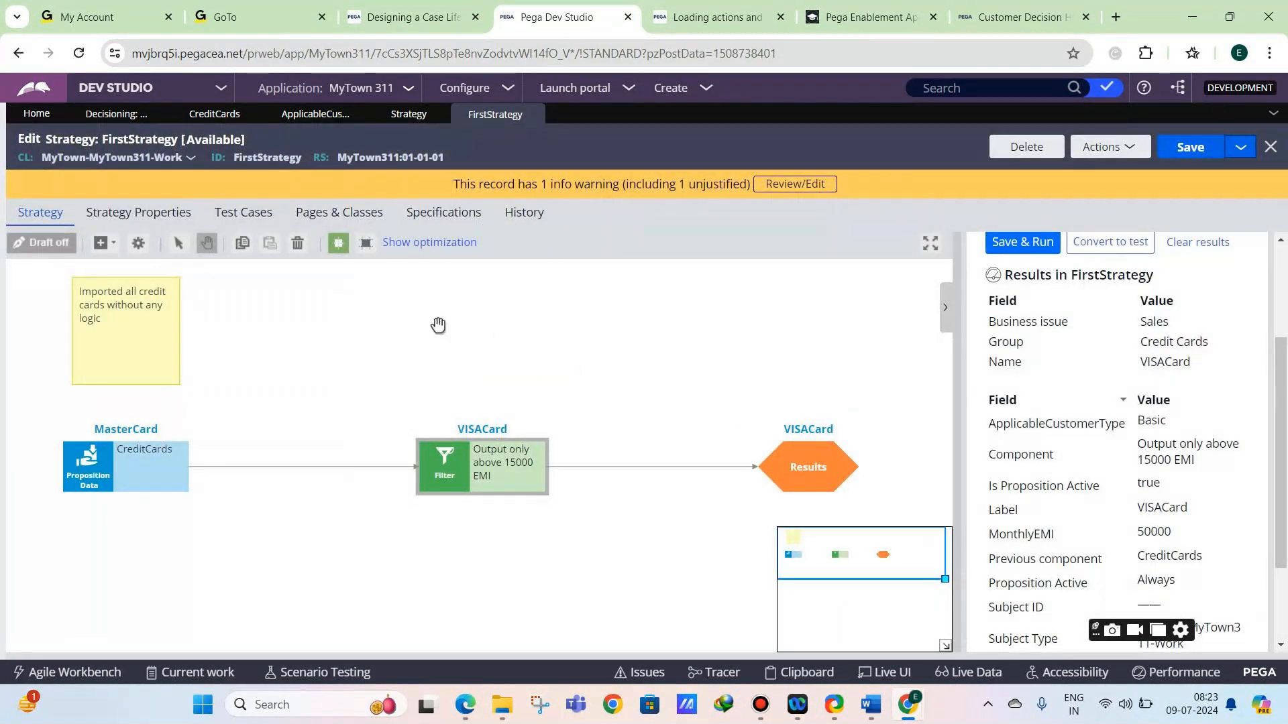
Save the FirstStrategy rule and do a single-case test run with the Results component selected.
left_click(103, 242)
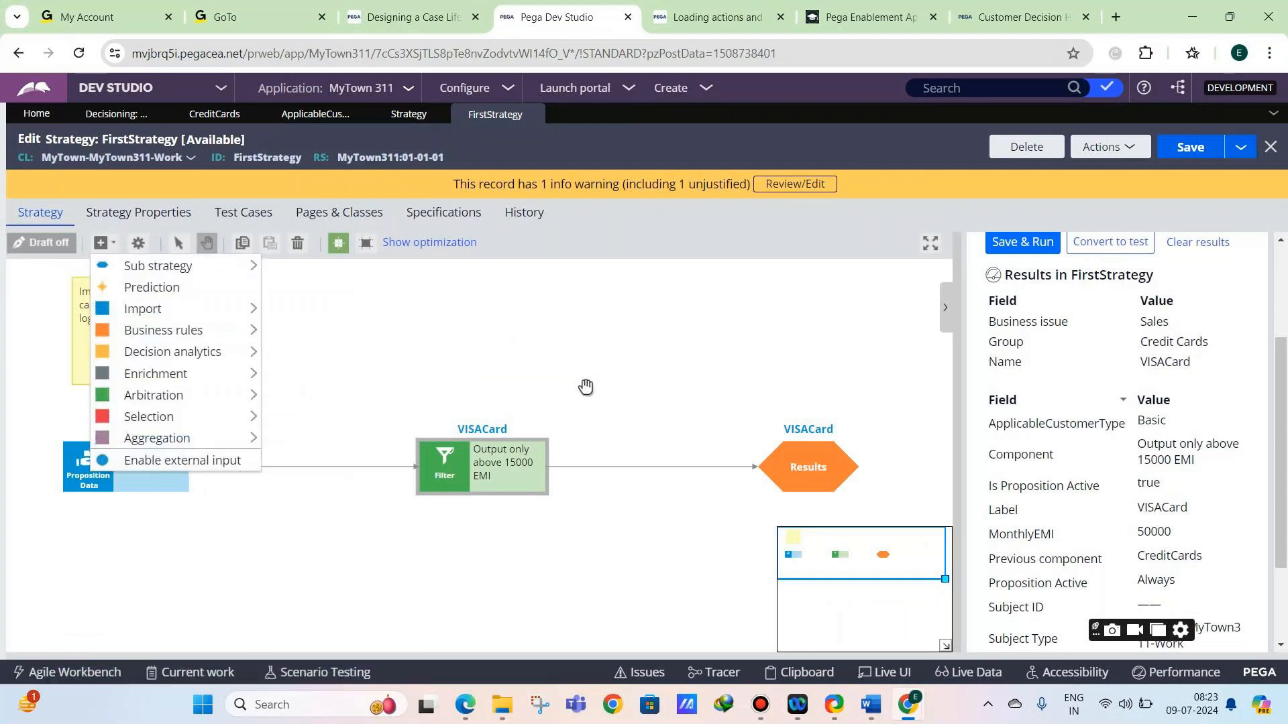
left_click(462, 376)
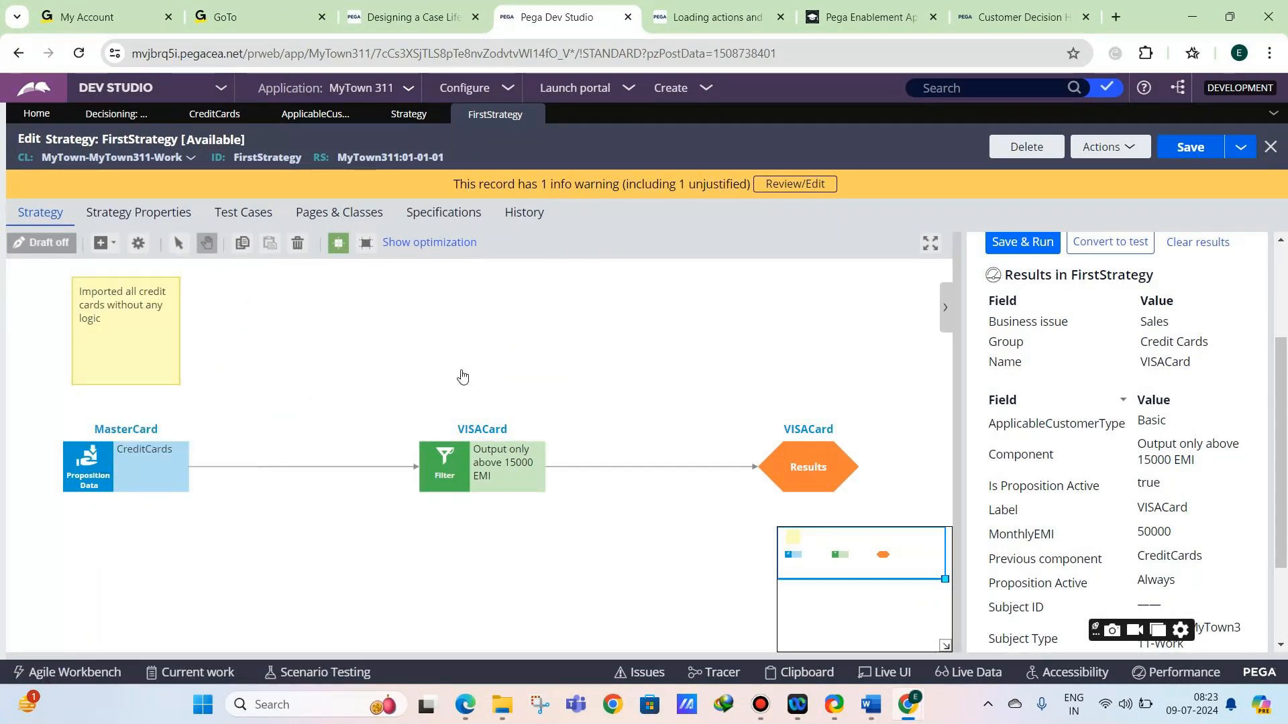
left_click(452, 473)
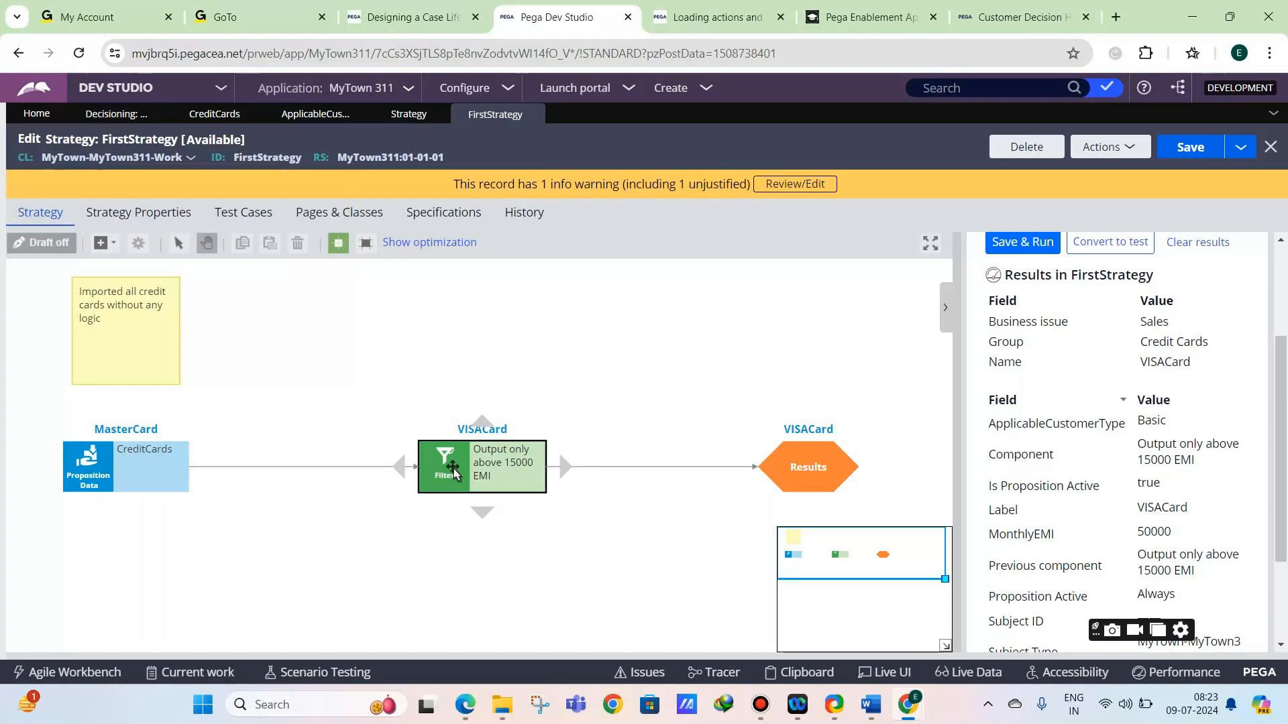
left_click(1164, 153)
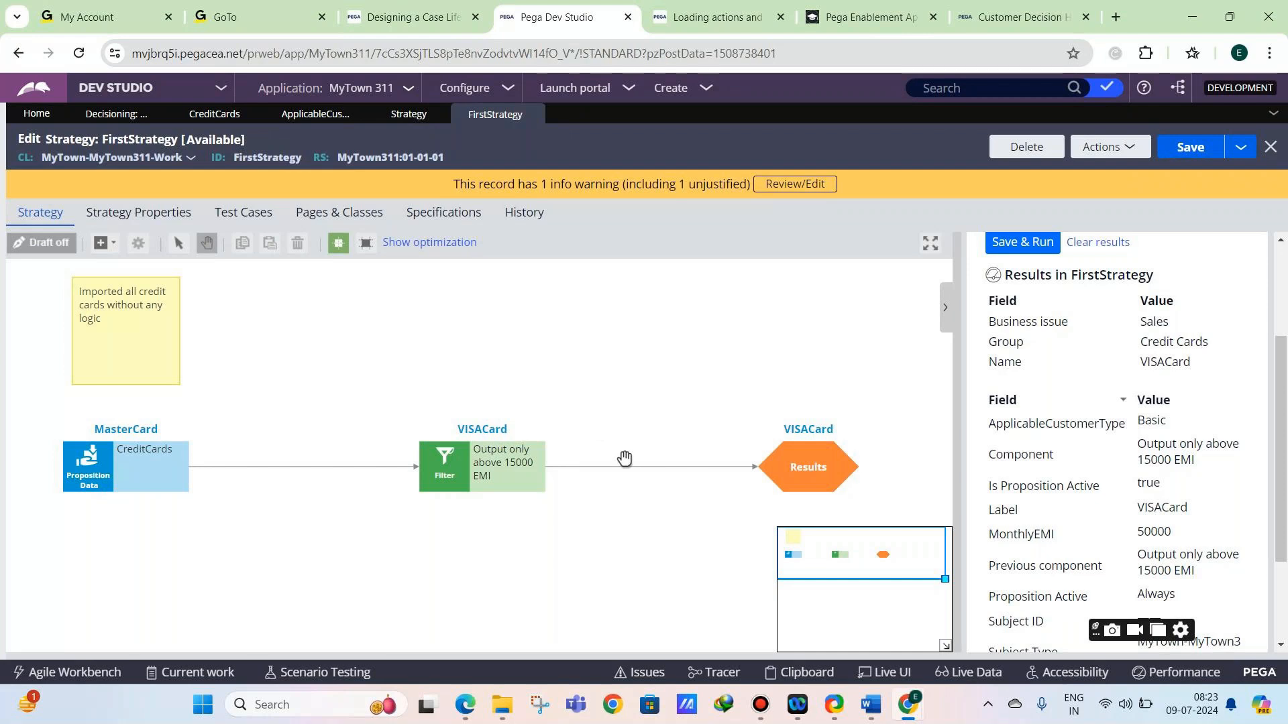
left_click(812, 456)
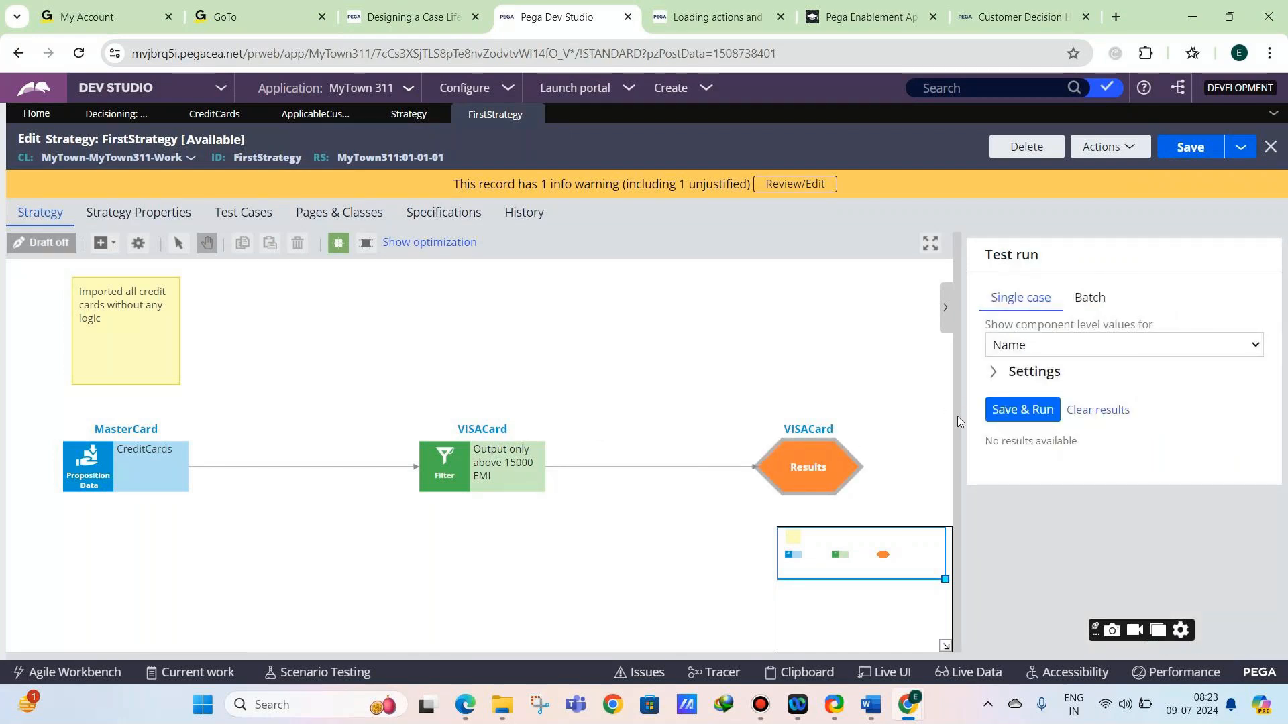
left_click(1023, 410)
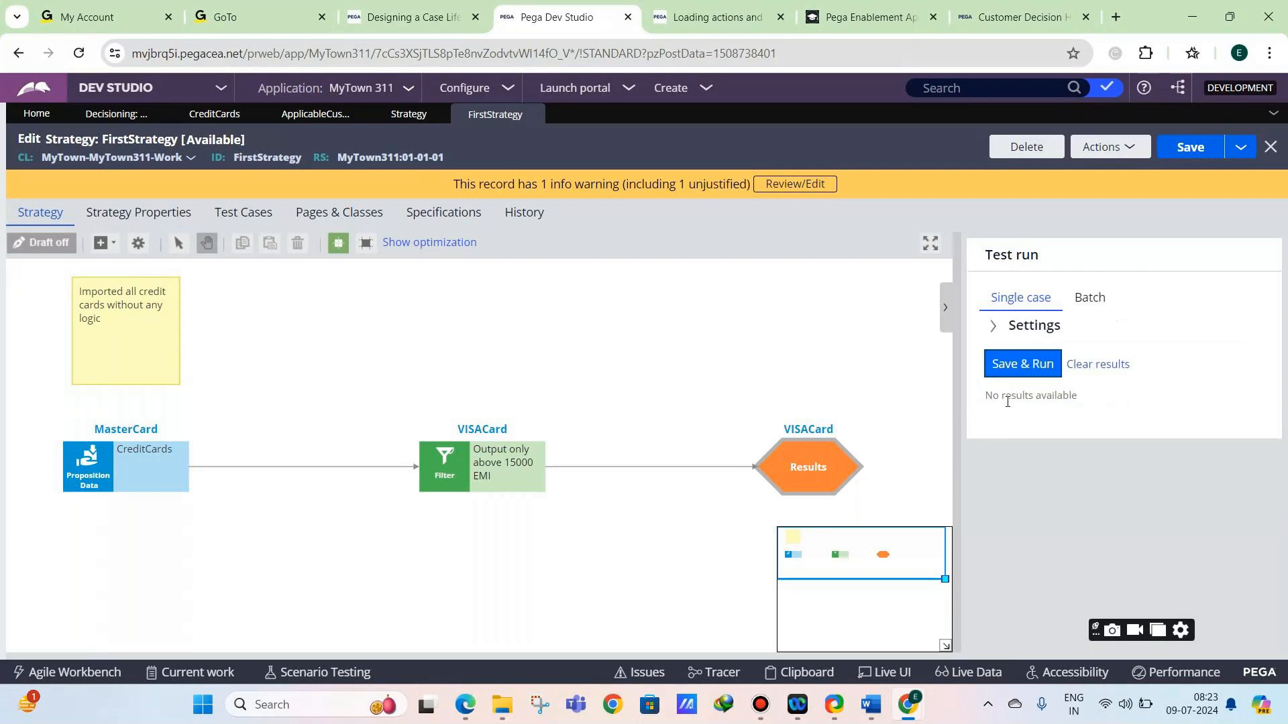
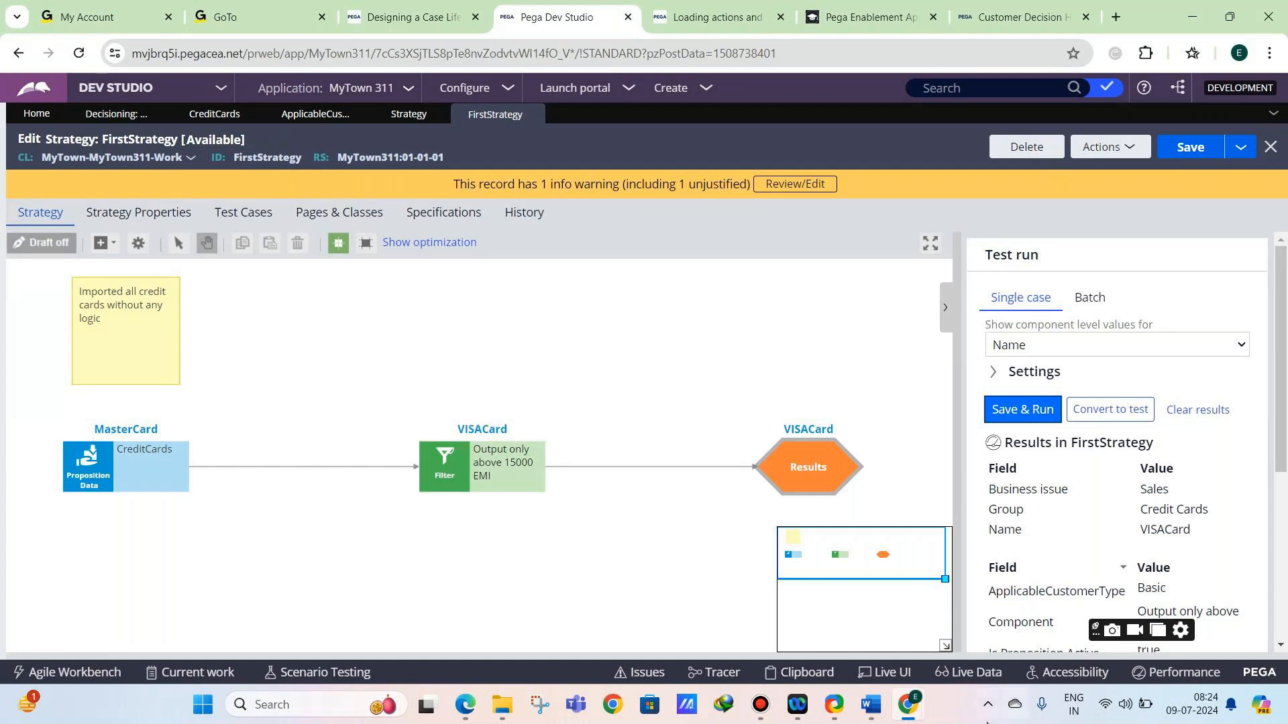
Switch to the GoTo Meeting window, read the chat question about the Proposition Filter option, and return to the strategy.
mouse_move(908, 704)
left_click(880, 653)
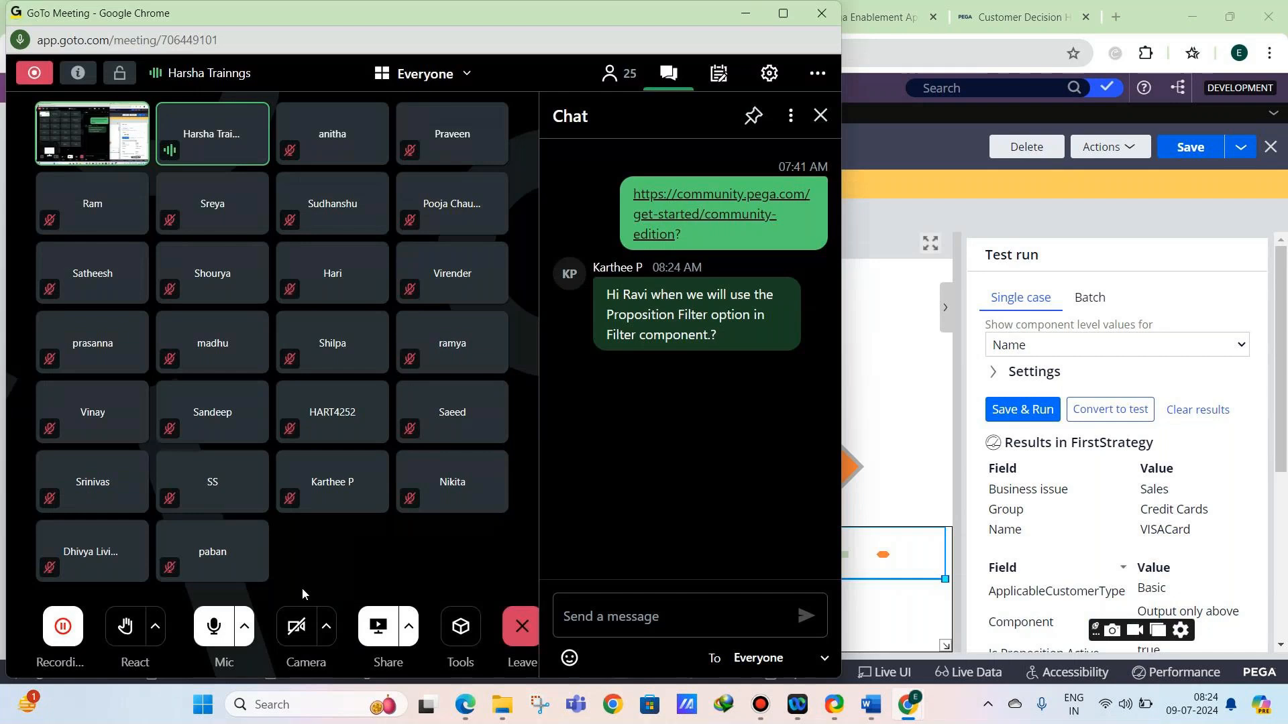
left_click(214, 626)
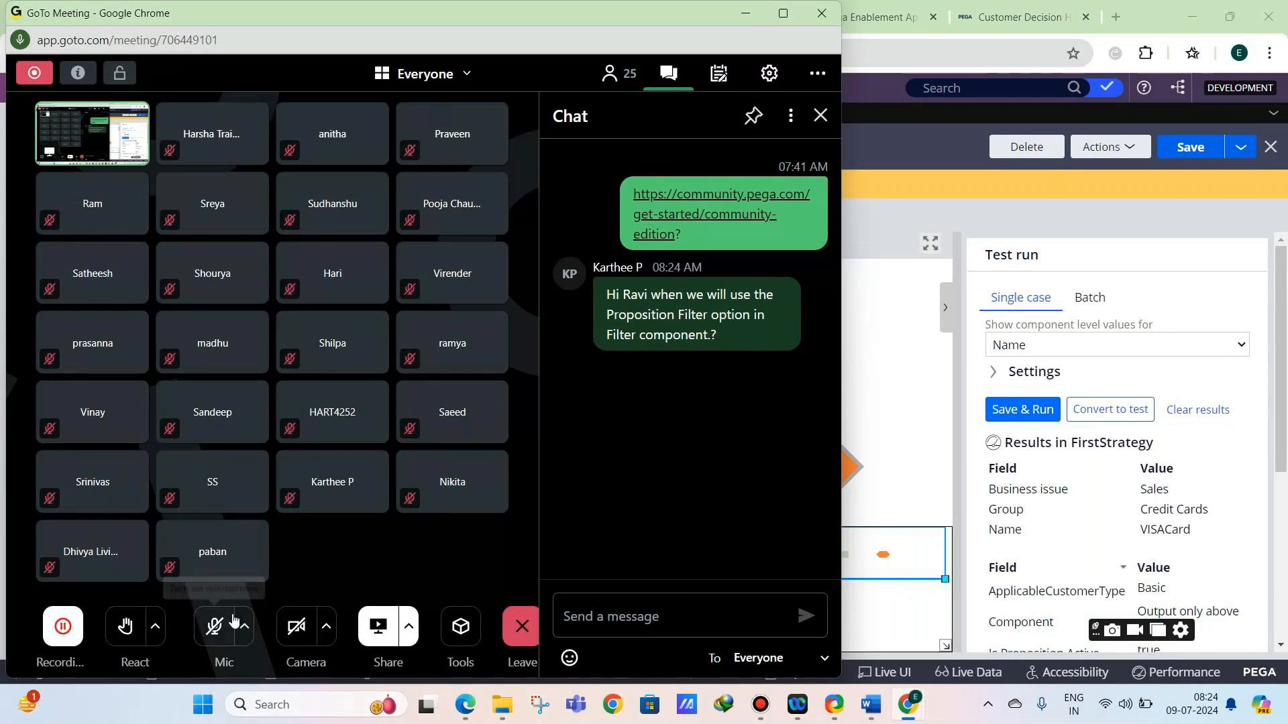
left_click(214, 626)
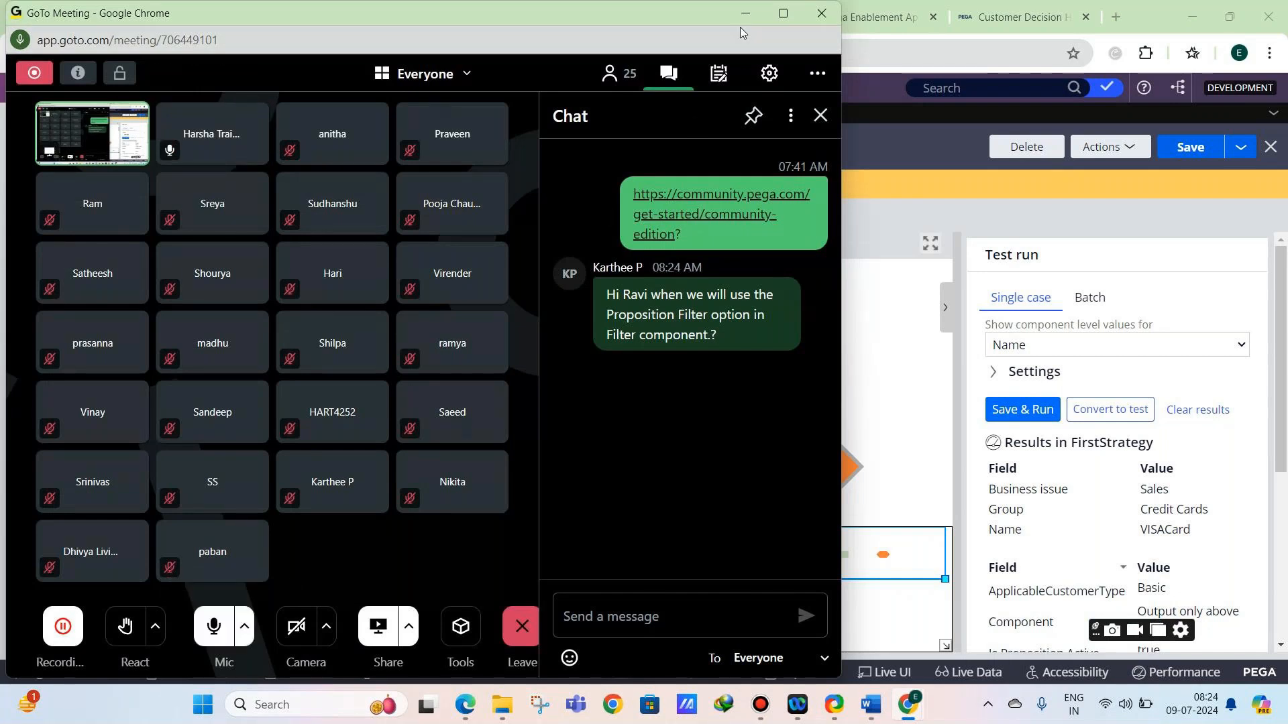
left_click(745, 12)
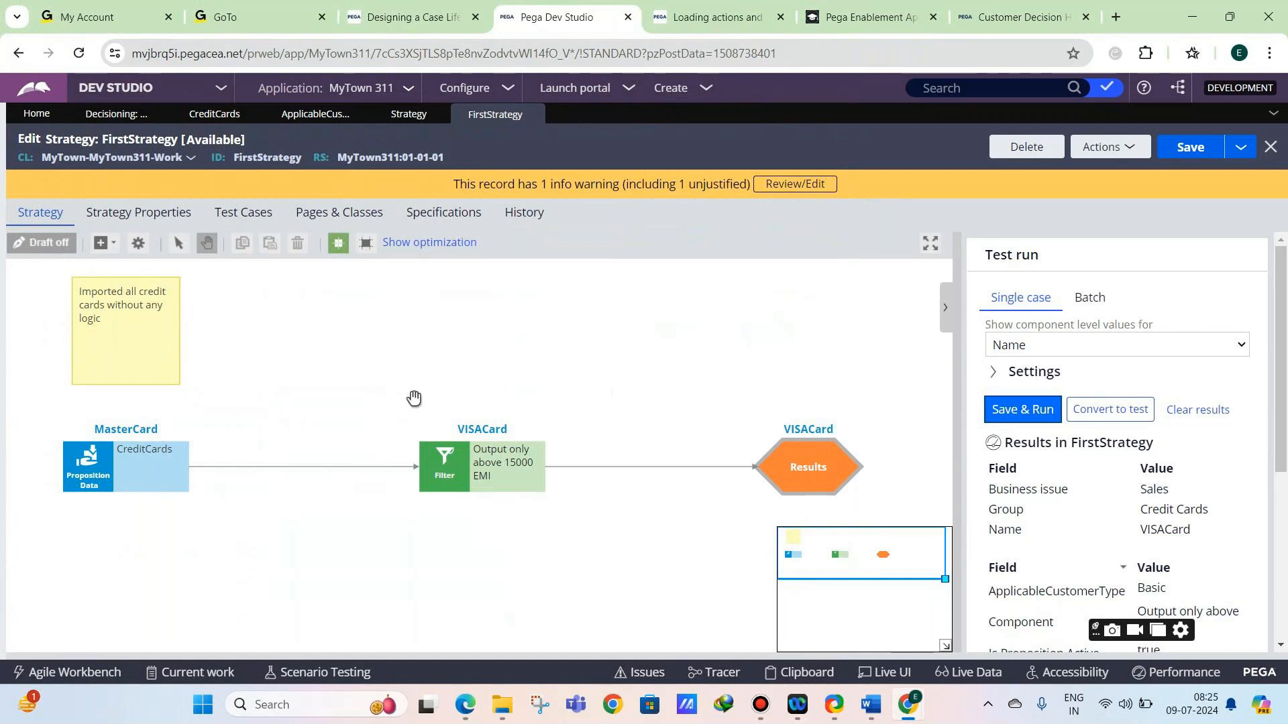
Page through the CreditCards component's test results and examine the proposition name that the Filter component outputs.
left_click(121, 469)
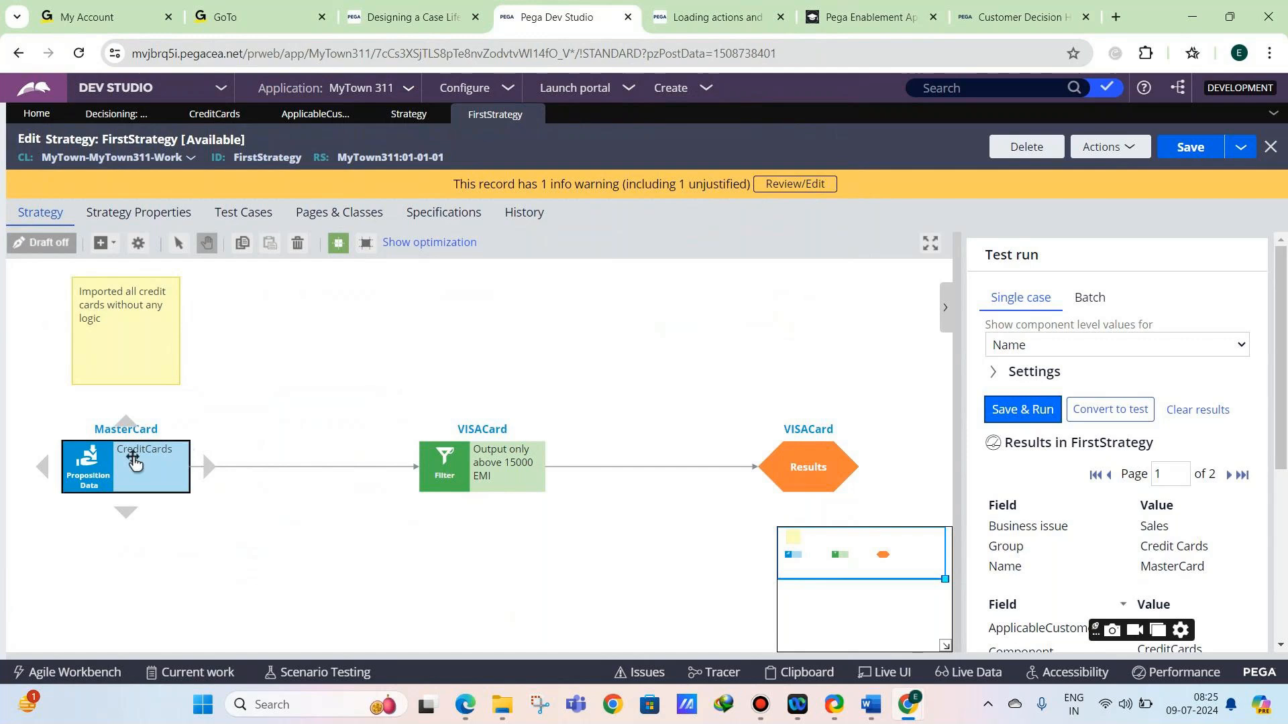
scroll(1049, 493, "down", 2)
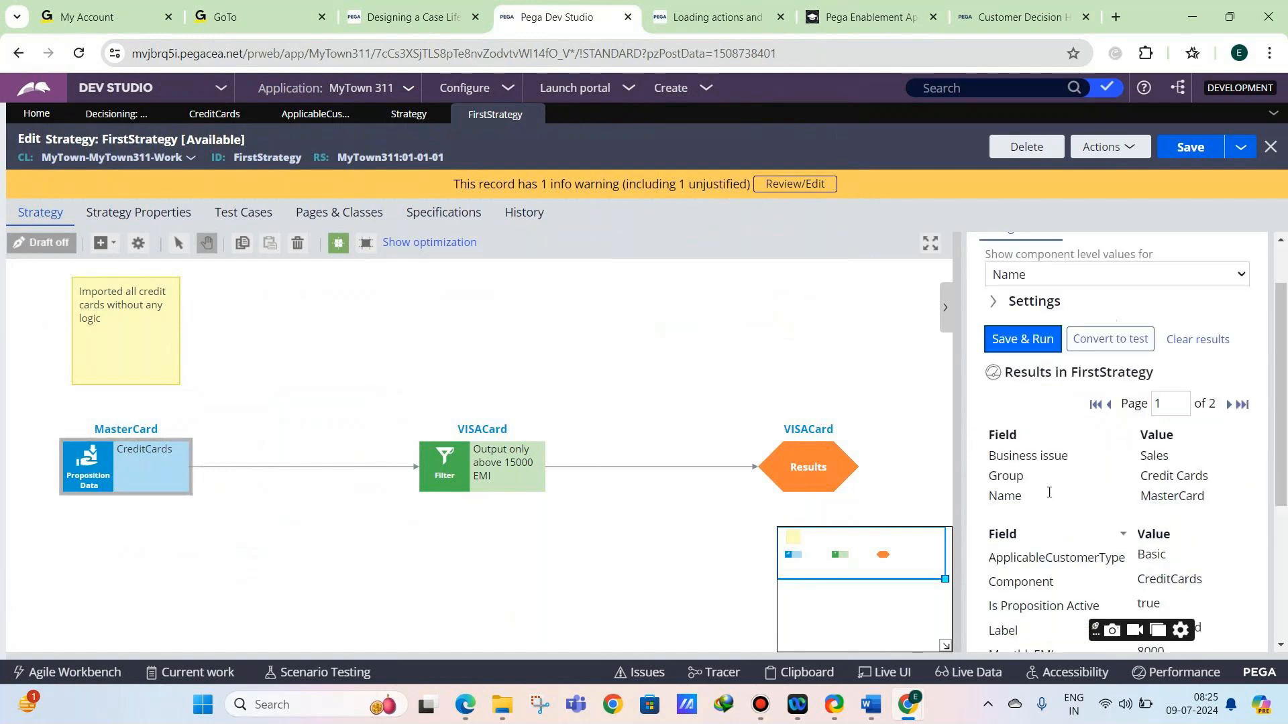
scroll(1049, 493, "up", 1)
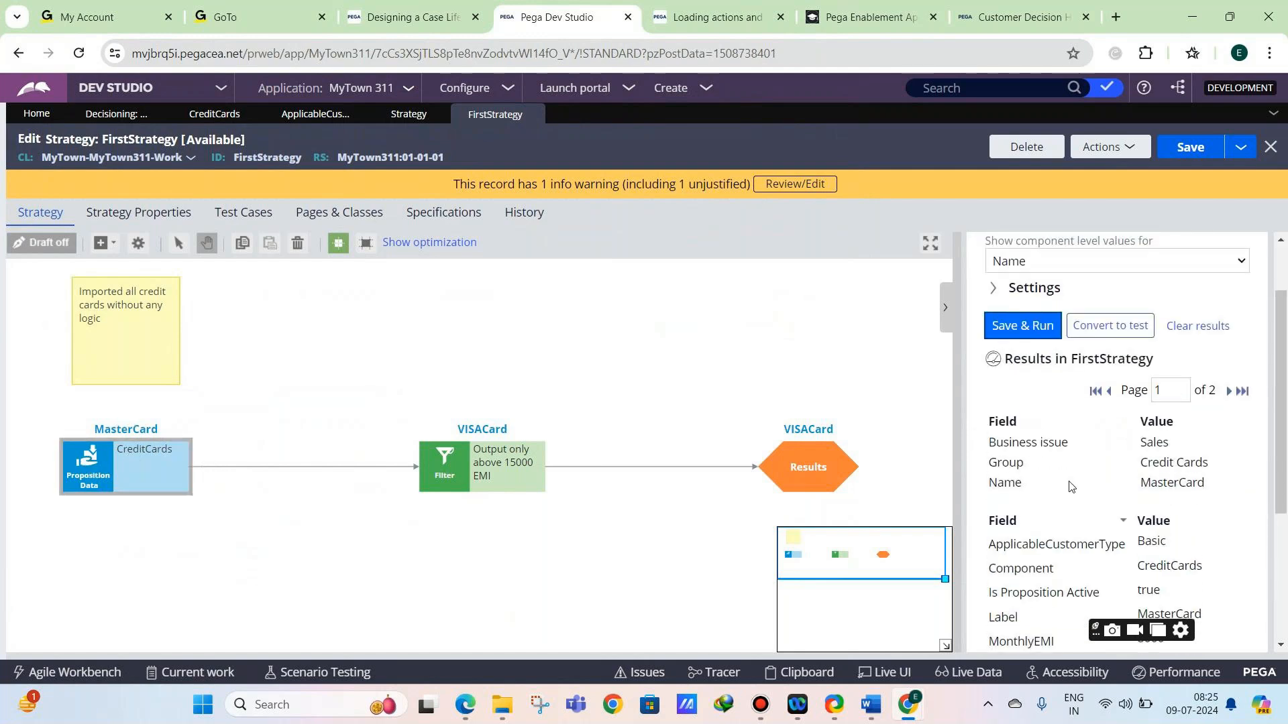
left_click(107, 470)
left_click(1230, 392)
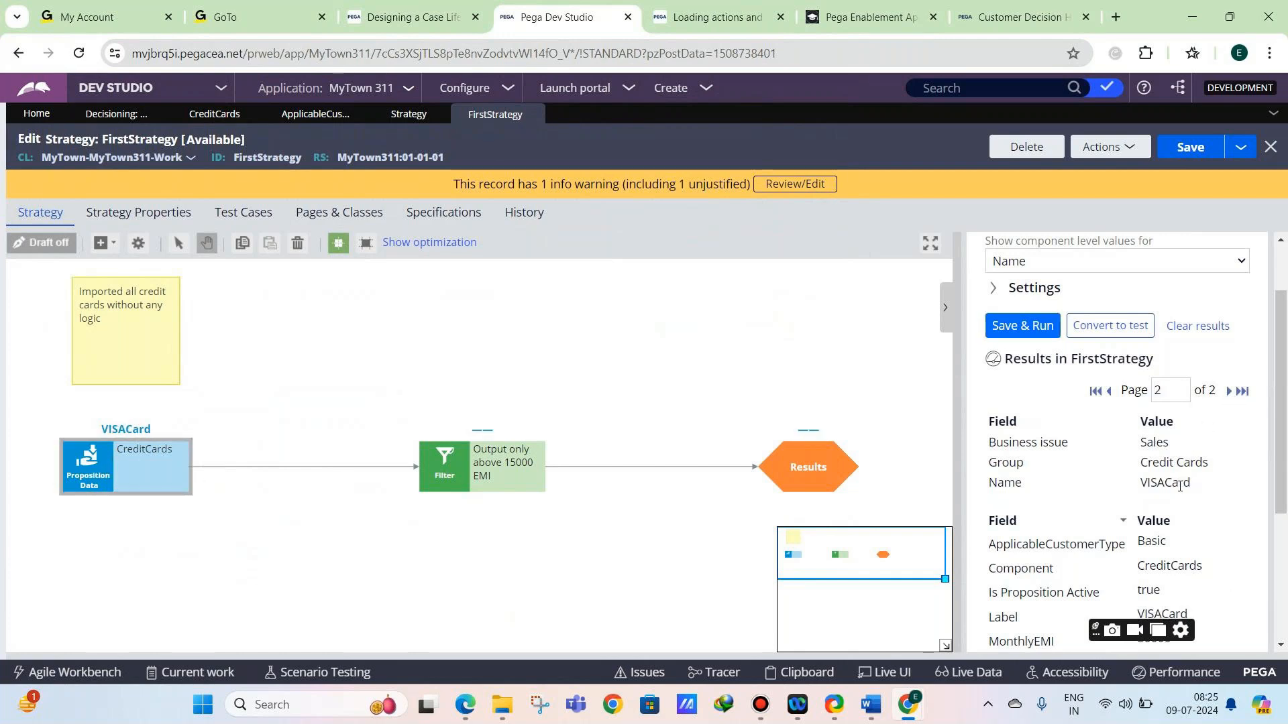
left_click(431, 465)
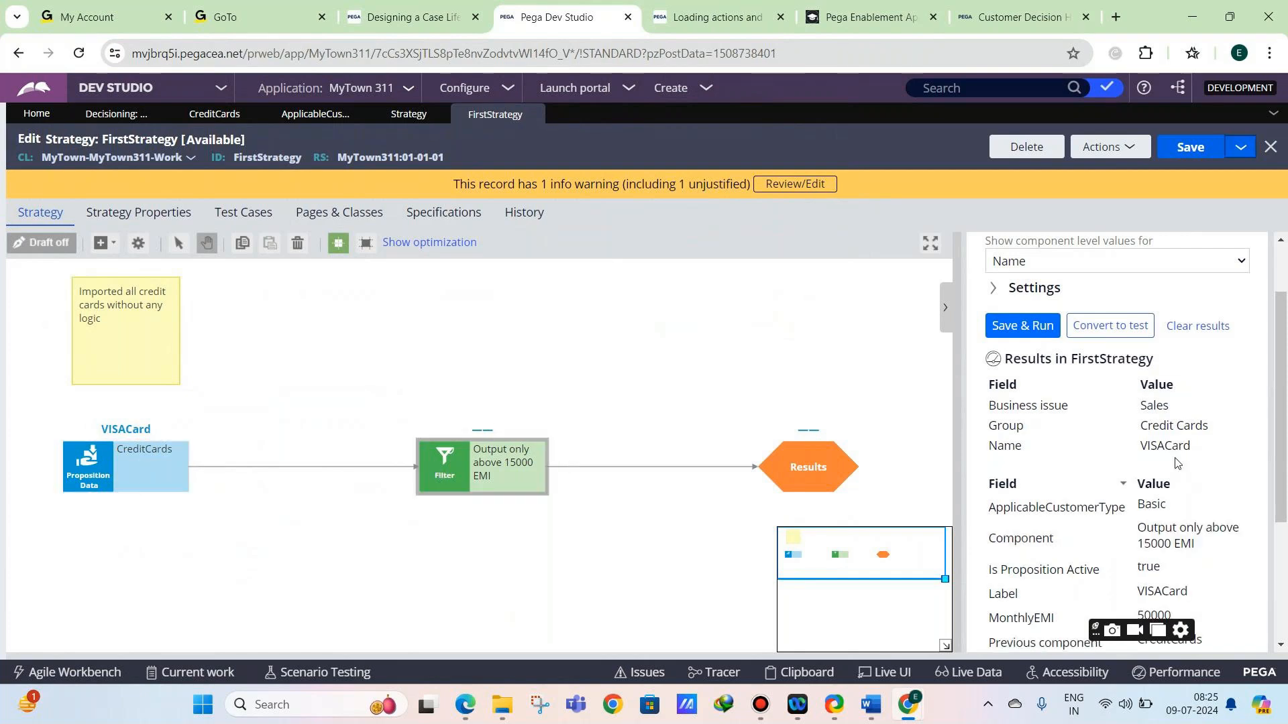
left_click_drag(1141, 443, 1191, 451)
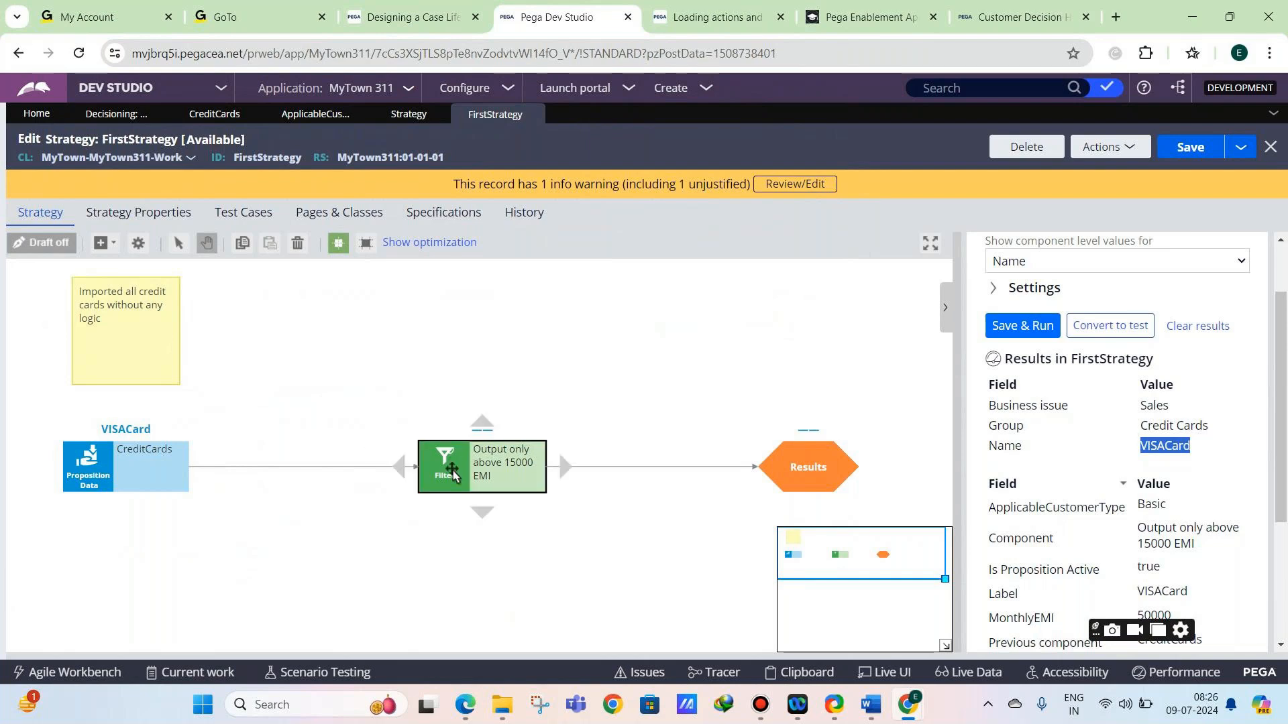
Compare the test results of the CreditCards component with those of the Filter component.
left_click(105, 463)
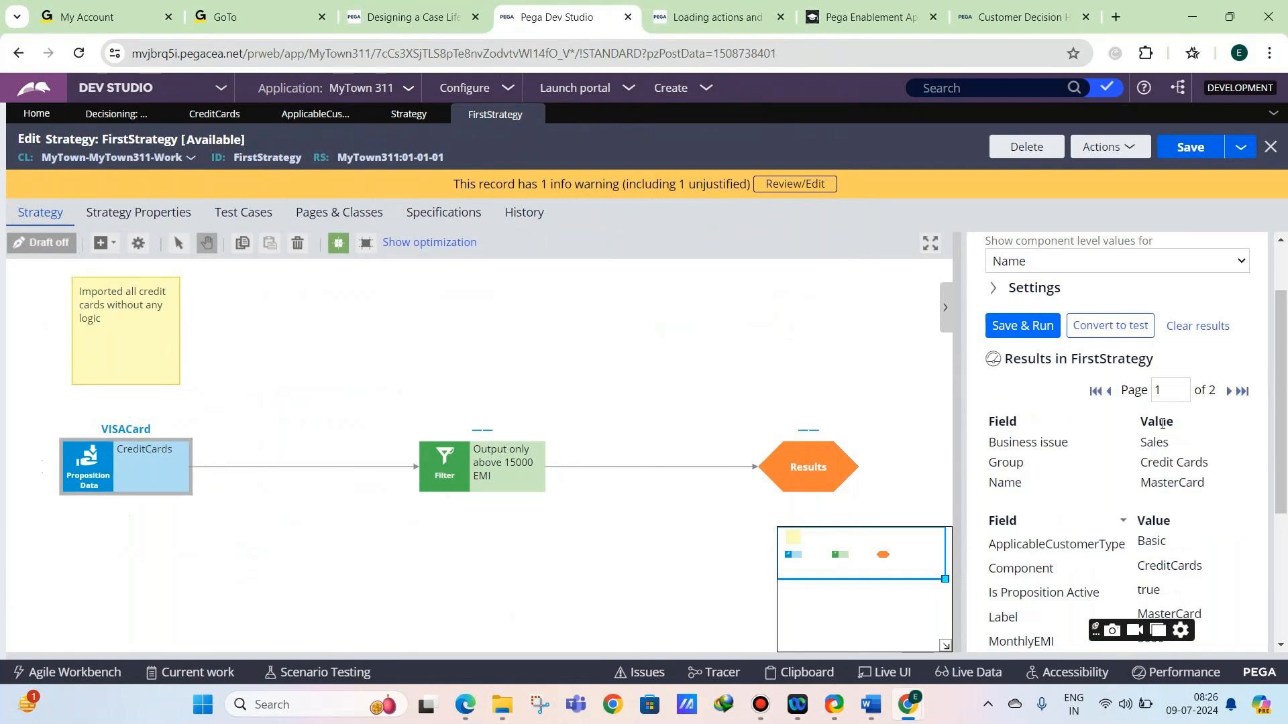
left_click(444, 472)
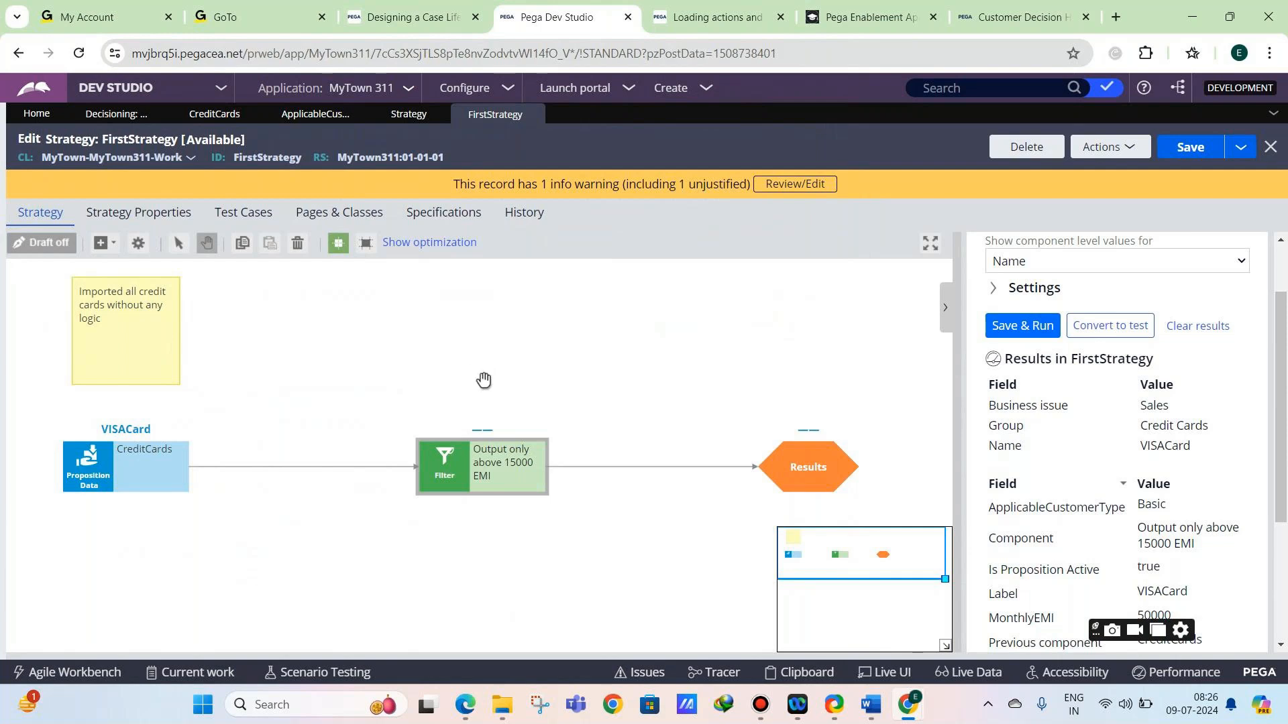
left_click(107, 465)
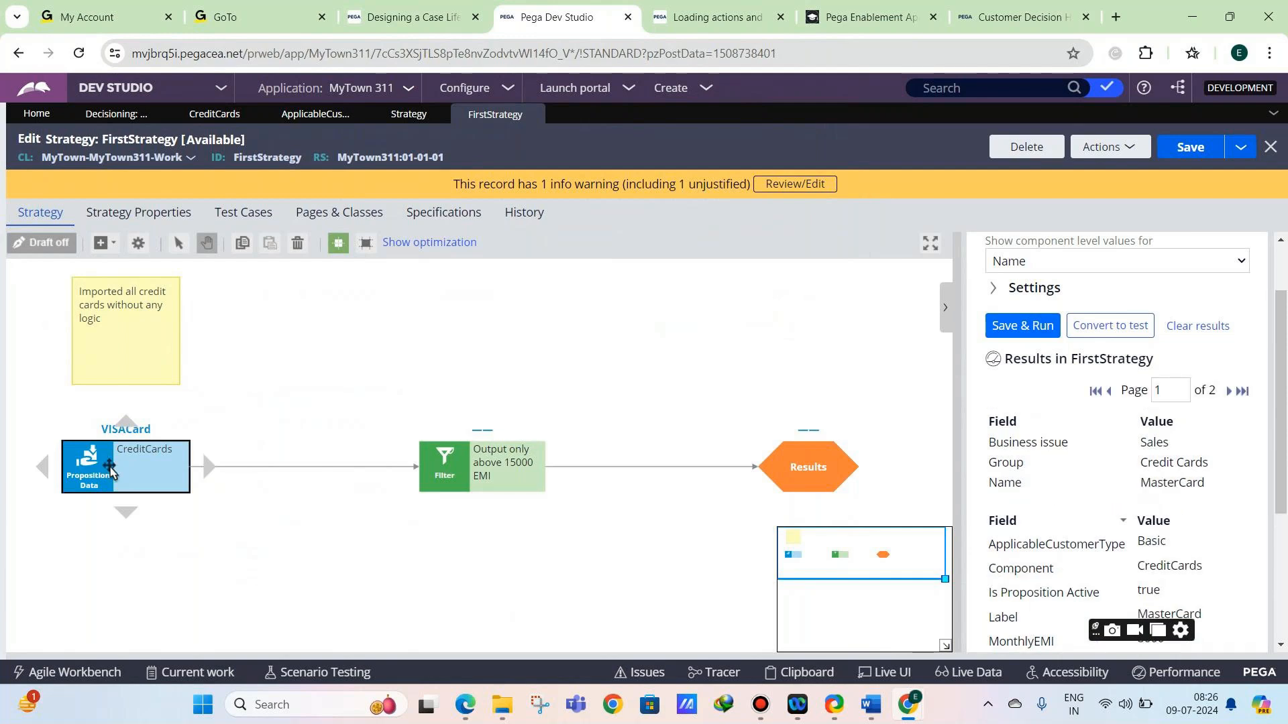
left_click(467, 502)
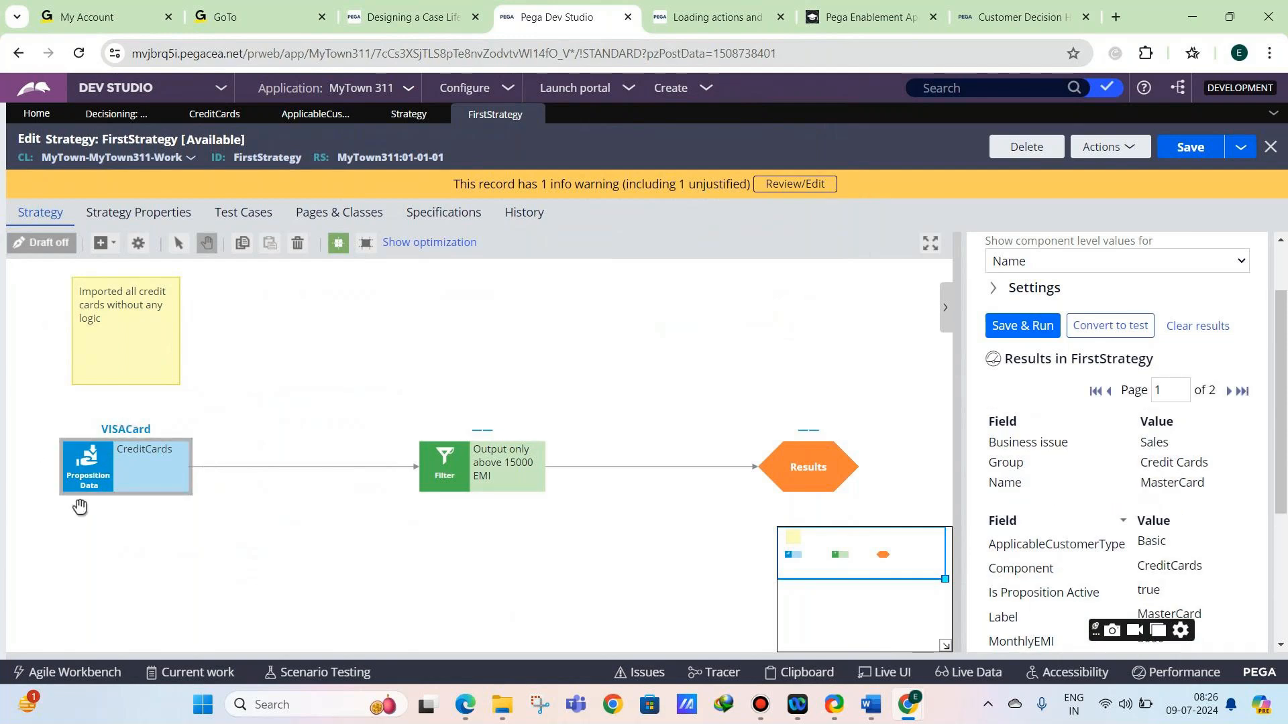
left_click(99, 470)
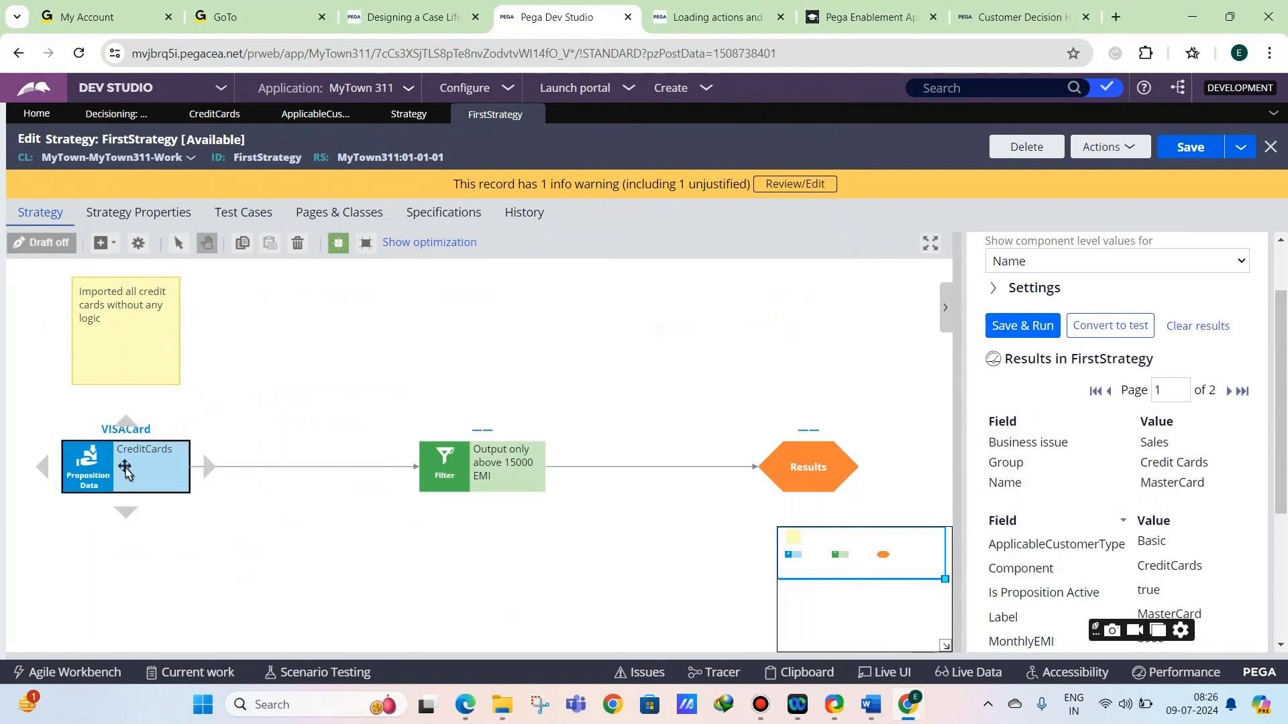
Examine the MonthlyEMI, Component and Previous component values in the test results of the CreditCards, Filter and Results components.
left_click(873, 446)
scroll(966, 371, "down", 3)
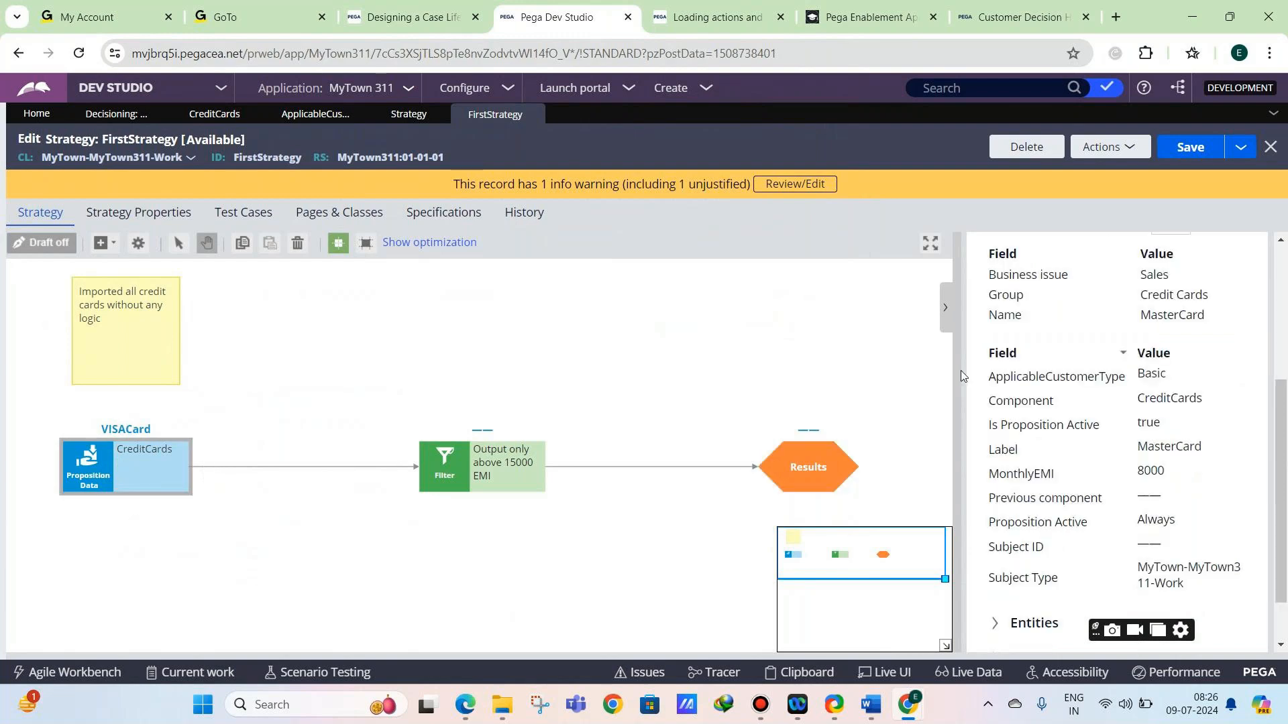
left_click(465, 468)
left_click(817, 474)
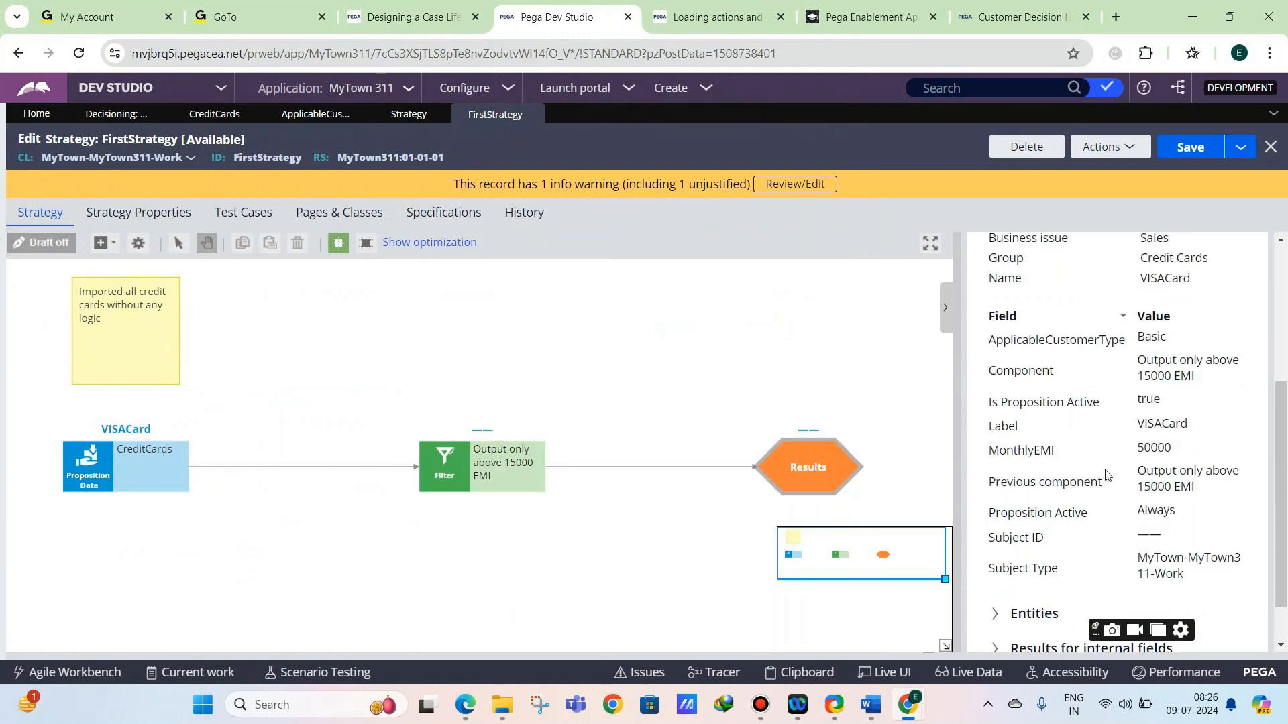
left_click_drag(1138, 450, 1173, 453)
left_click(455, 486)
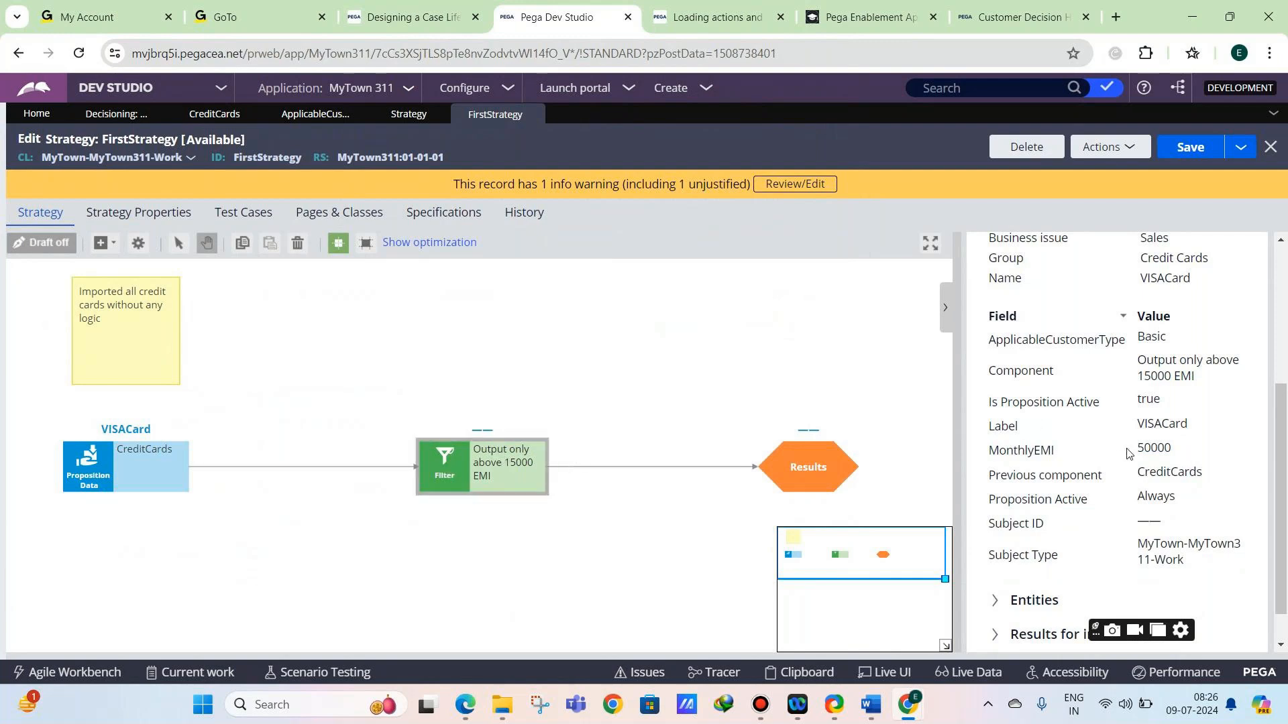
left_click(519, 446)
left_click(632, 391)
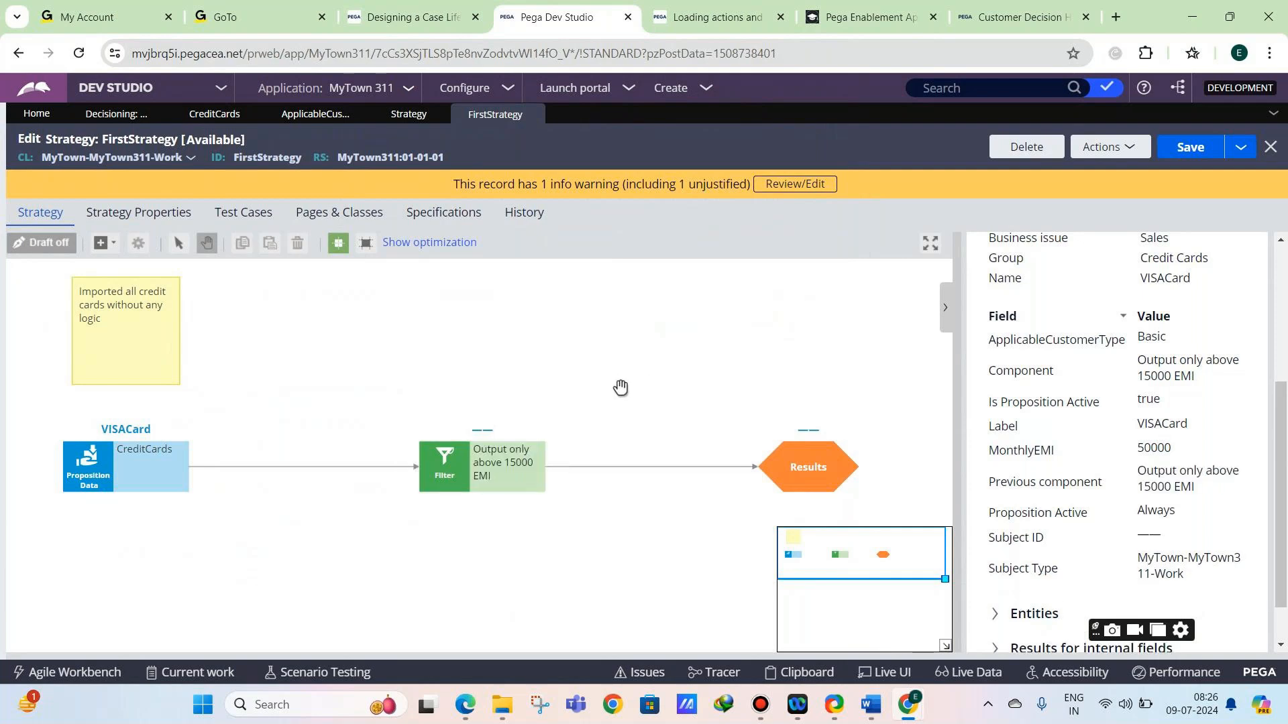
double_click(1134, 452)
left_click(187, 456)
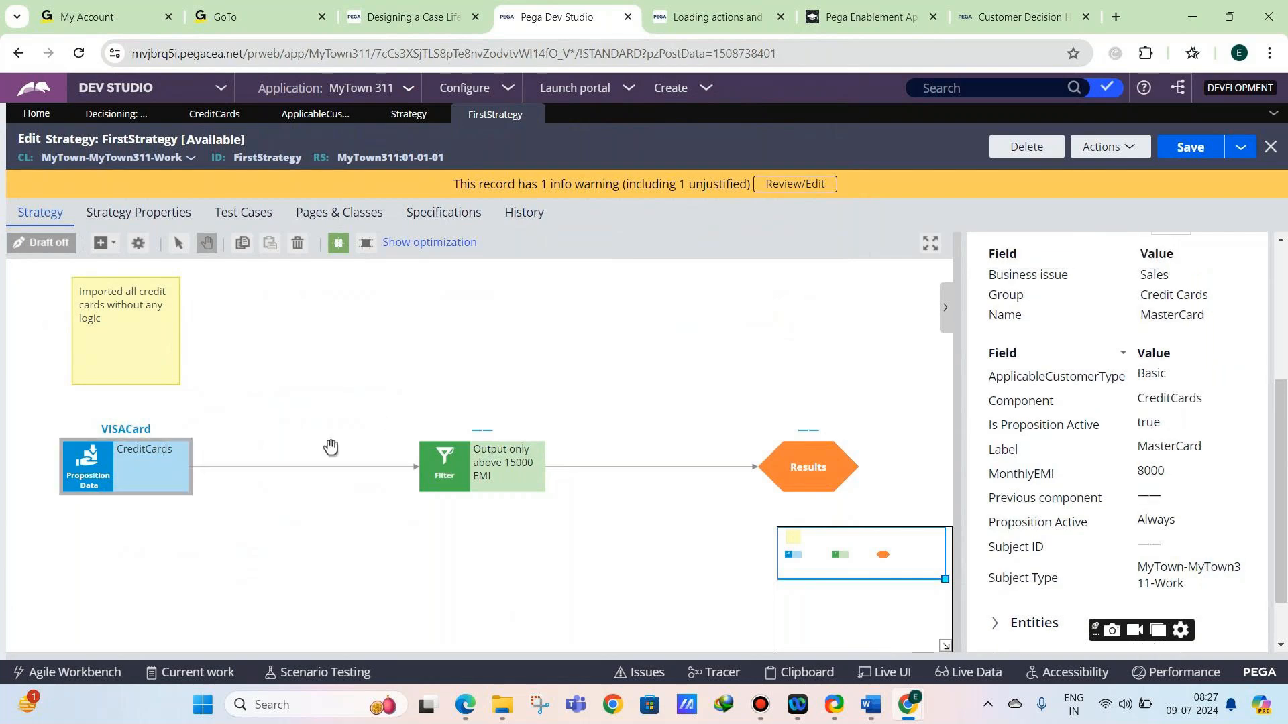
left_click(421, 460)
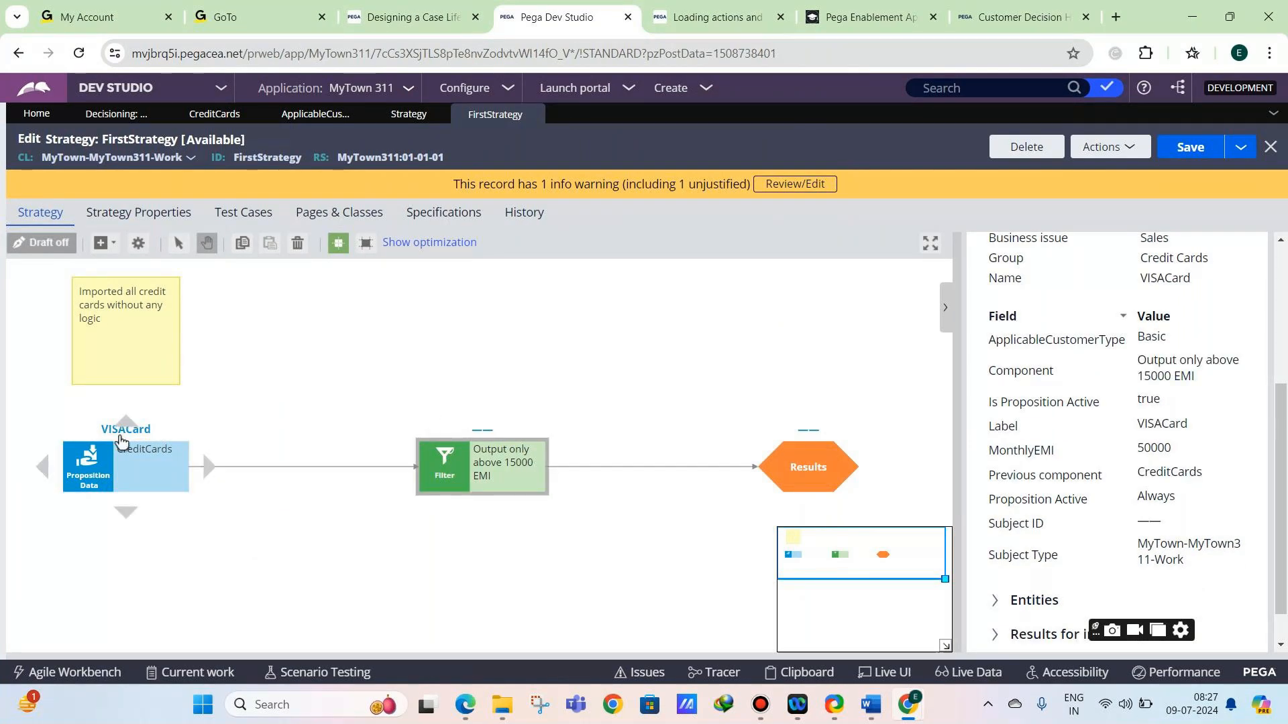
Check the proposition flow from CreditCards through the Filter component to Results and the previous component recorded for each.
left_click(117, 447)
left_click(443, 463)
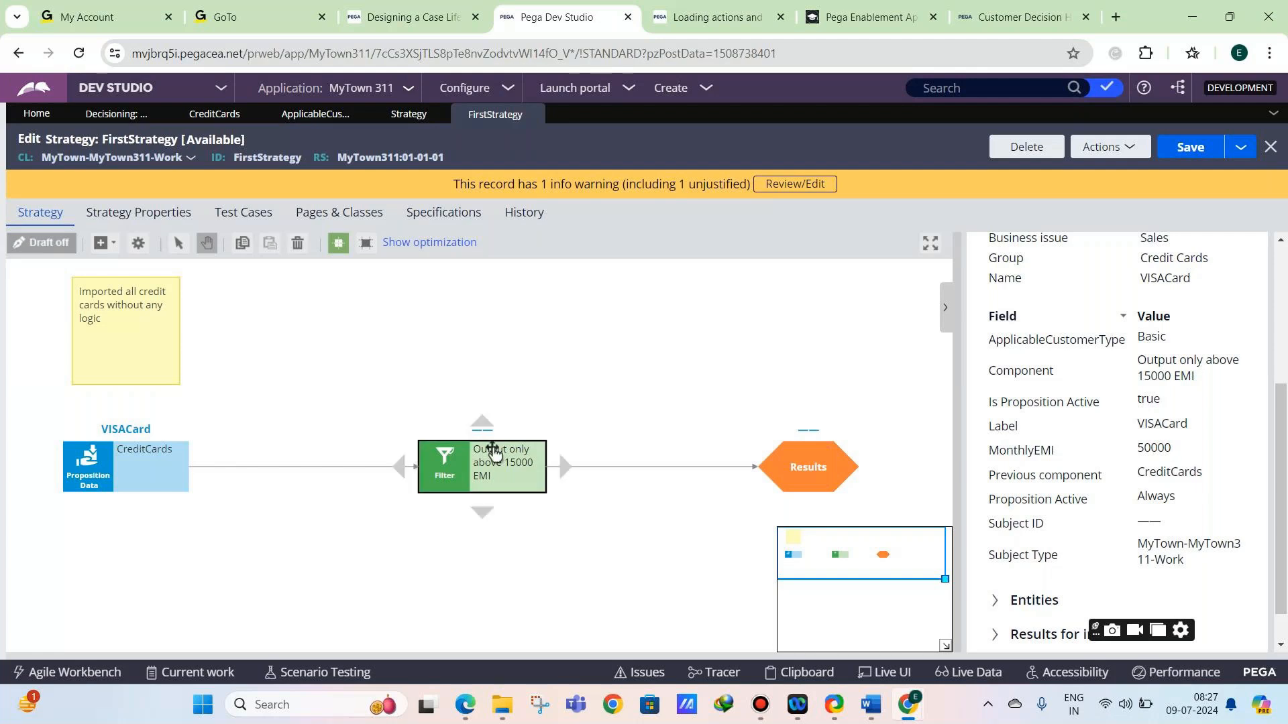
double_click(485, 458)
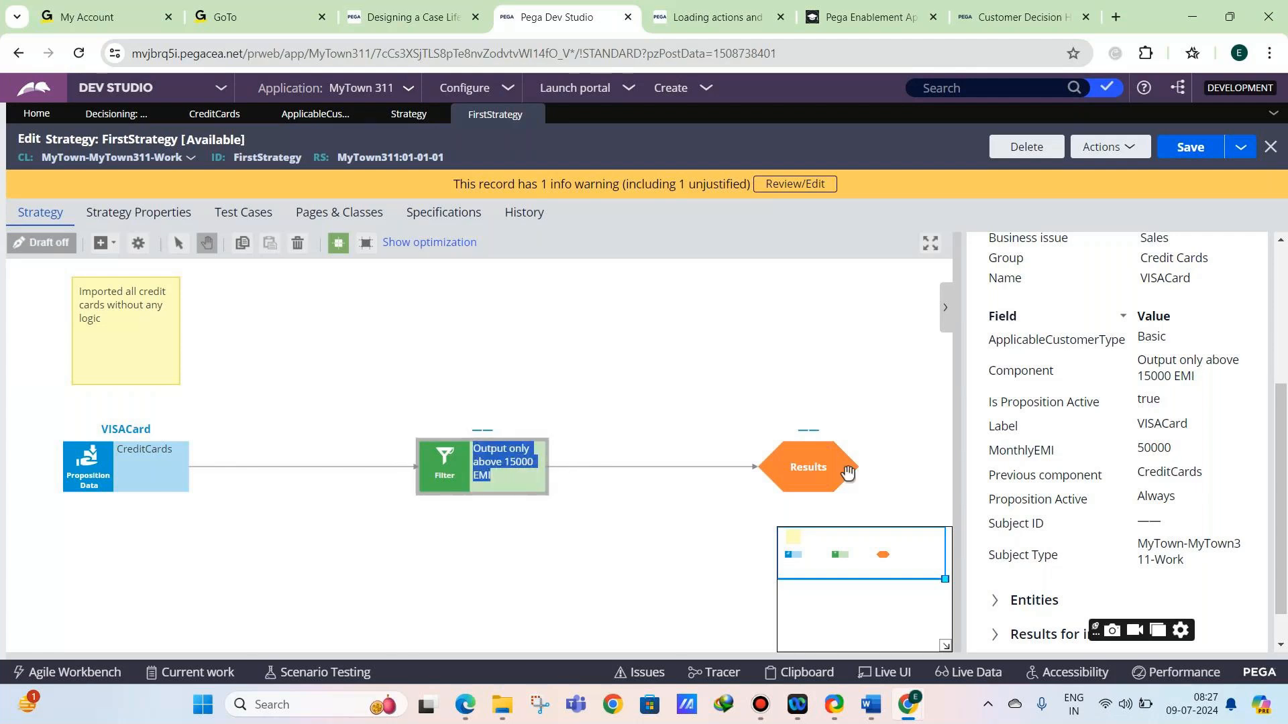
left_click(344, 488)
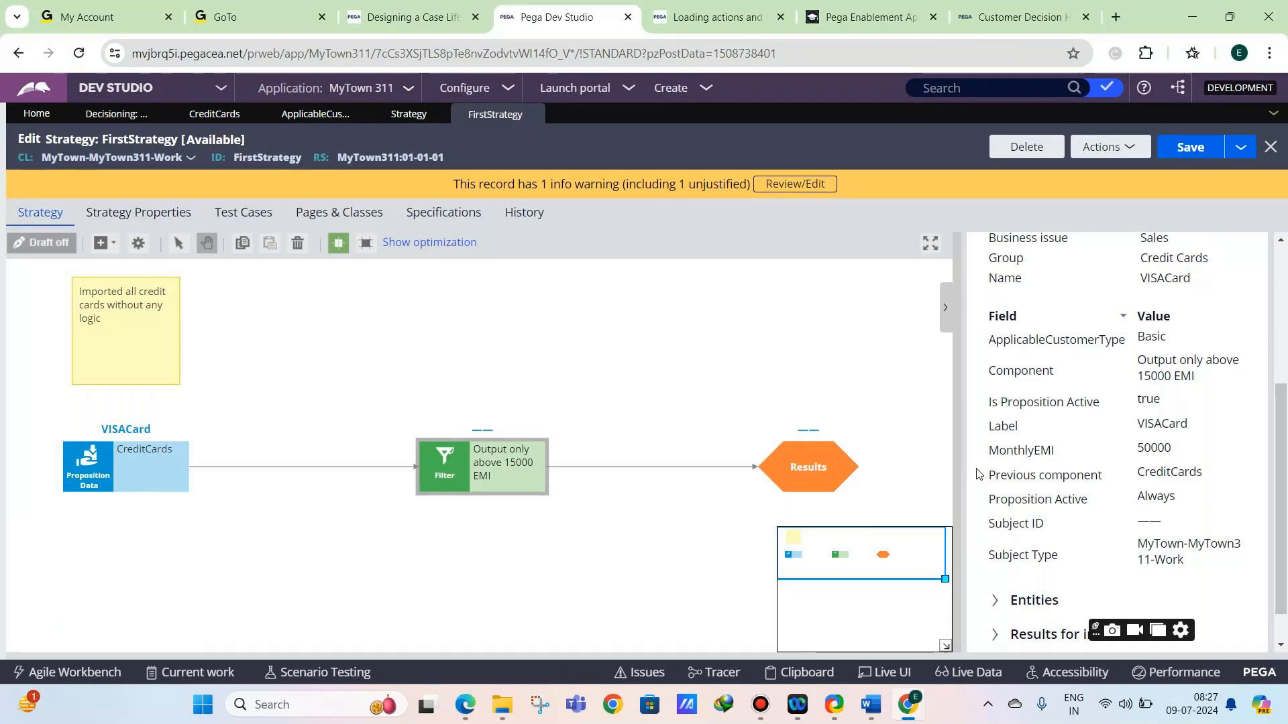
left_click_drag(833, 549, 828, 544)
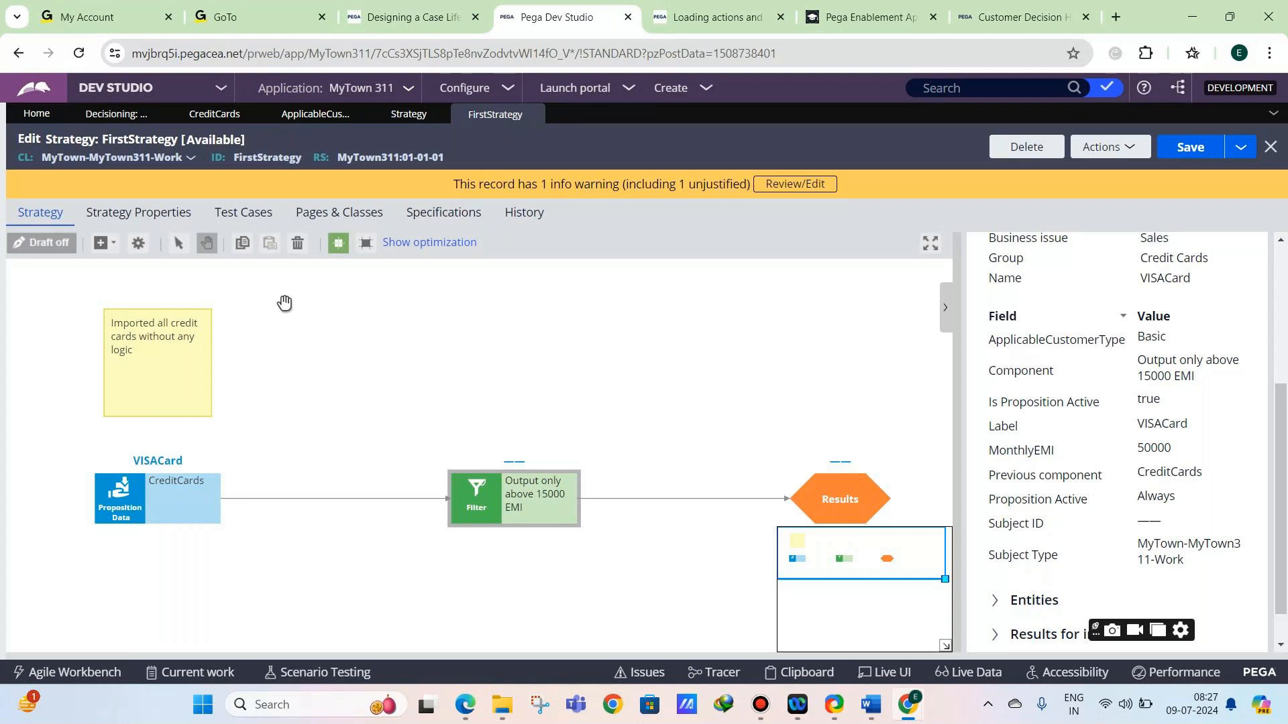
Add a Data Import component to the strategy canvas beside the note.
left_click(110, 250)
mouse_move(175, 308)
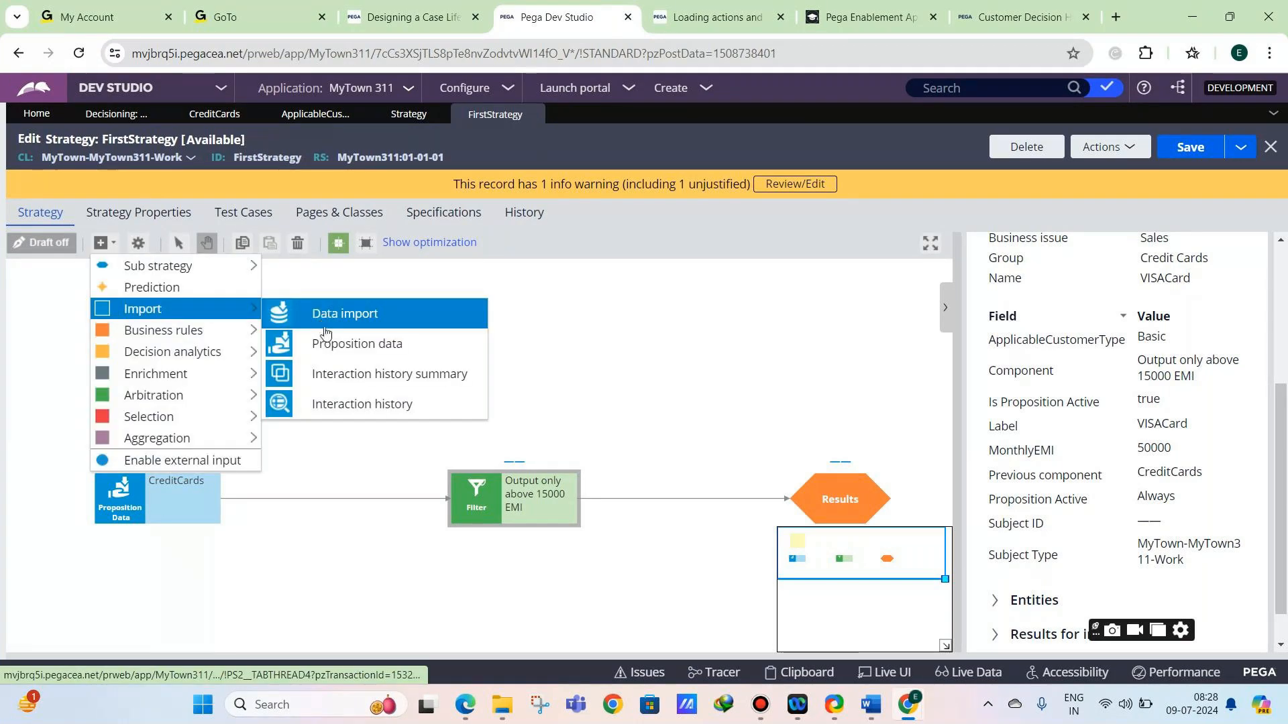
left_click(53, 356)
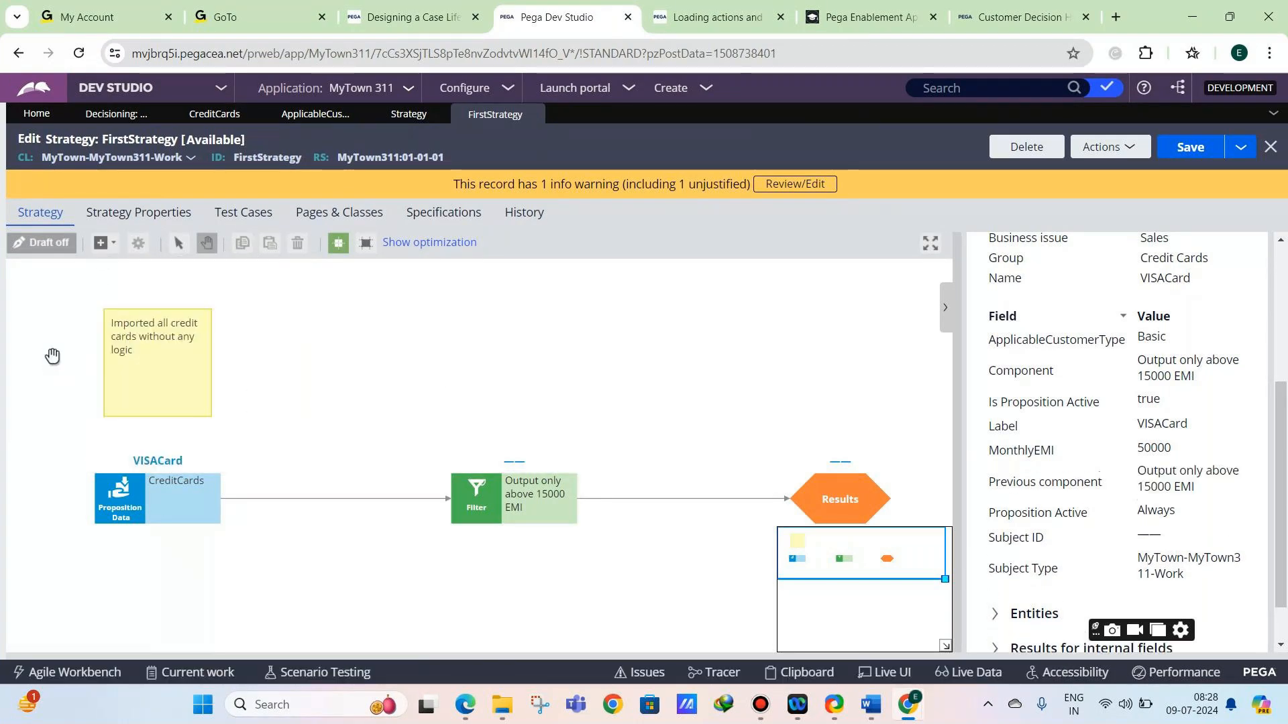
left_click(54, 359)
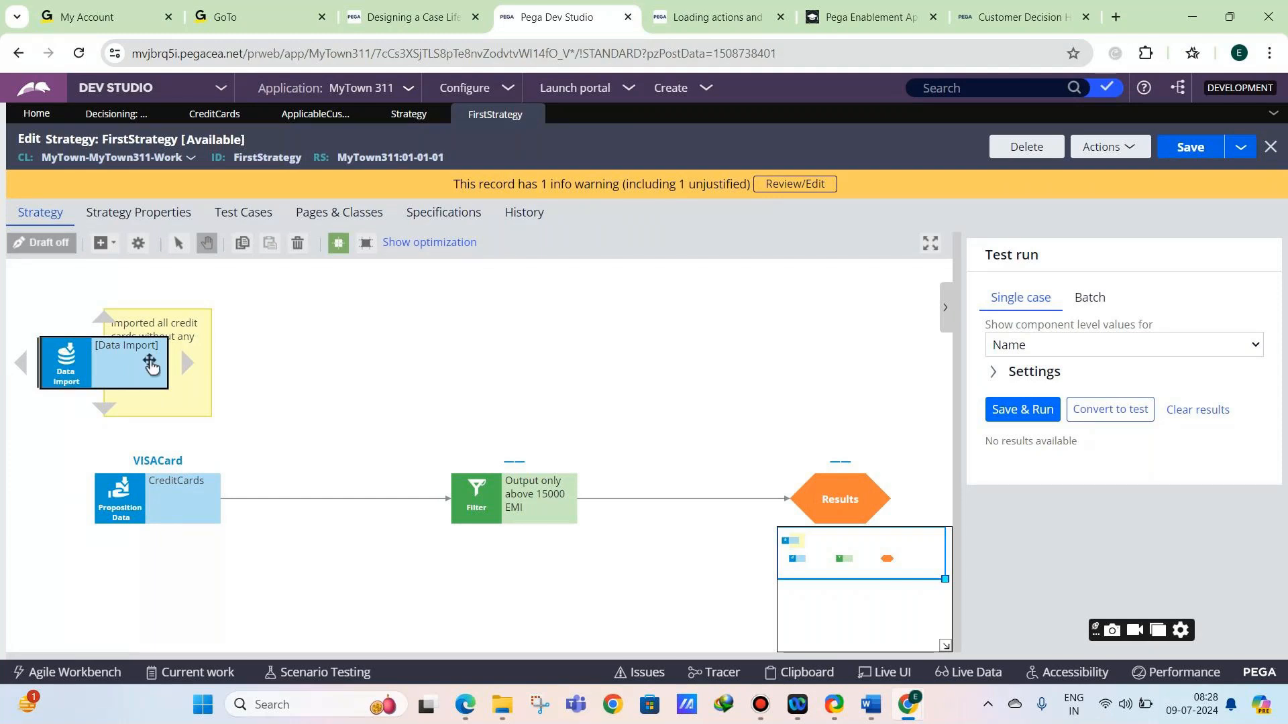
Review the CreditCards component's proposition data properties and close them without changes.
left_click(127, 497)
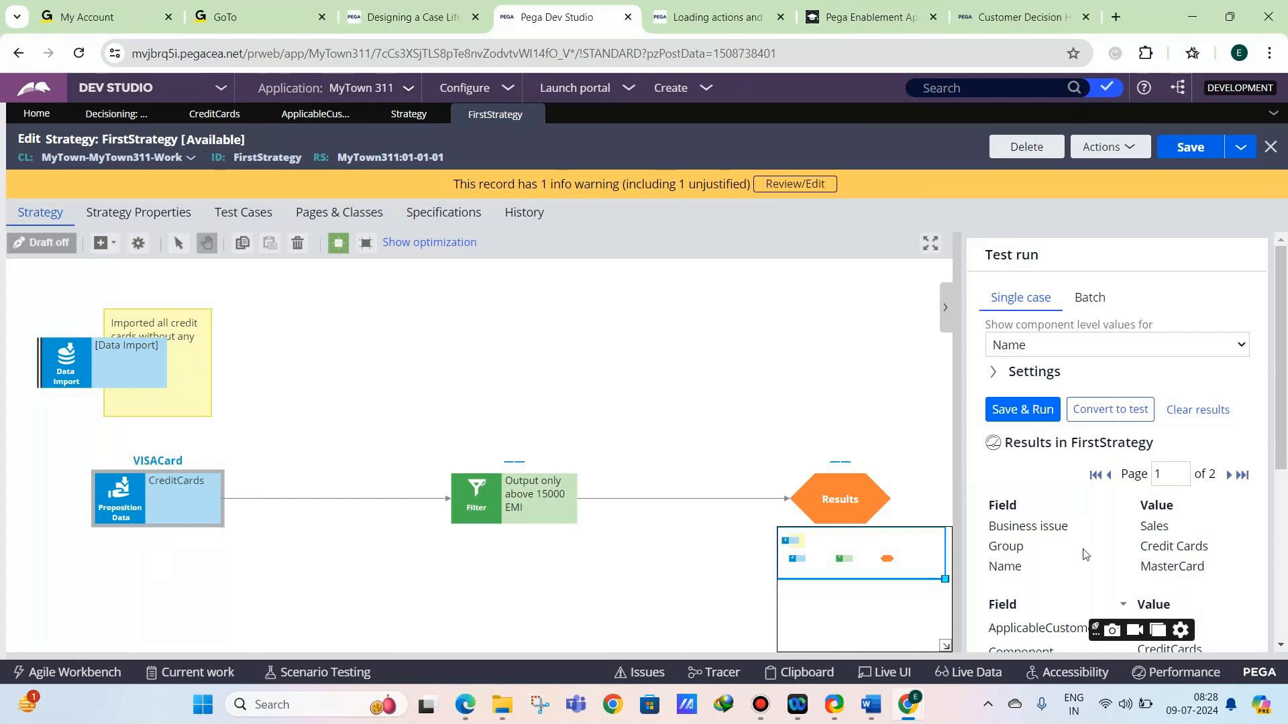
double_click(143, 487)
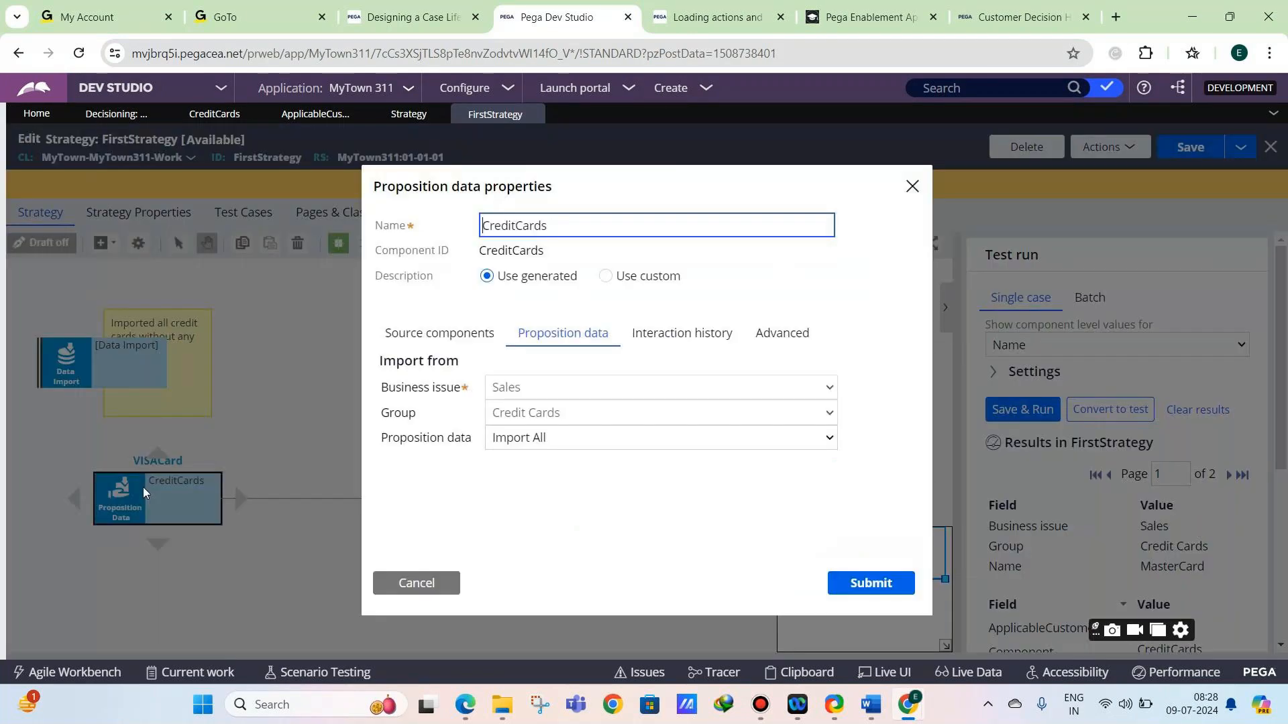
left_click(433, 589)
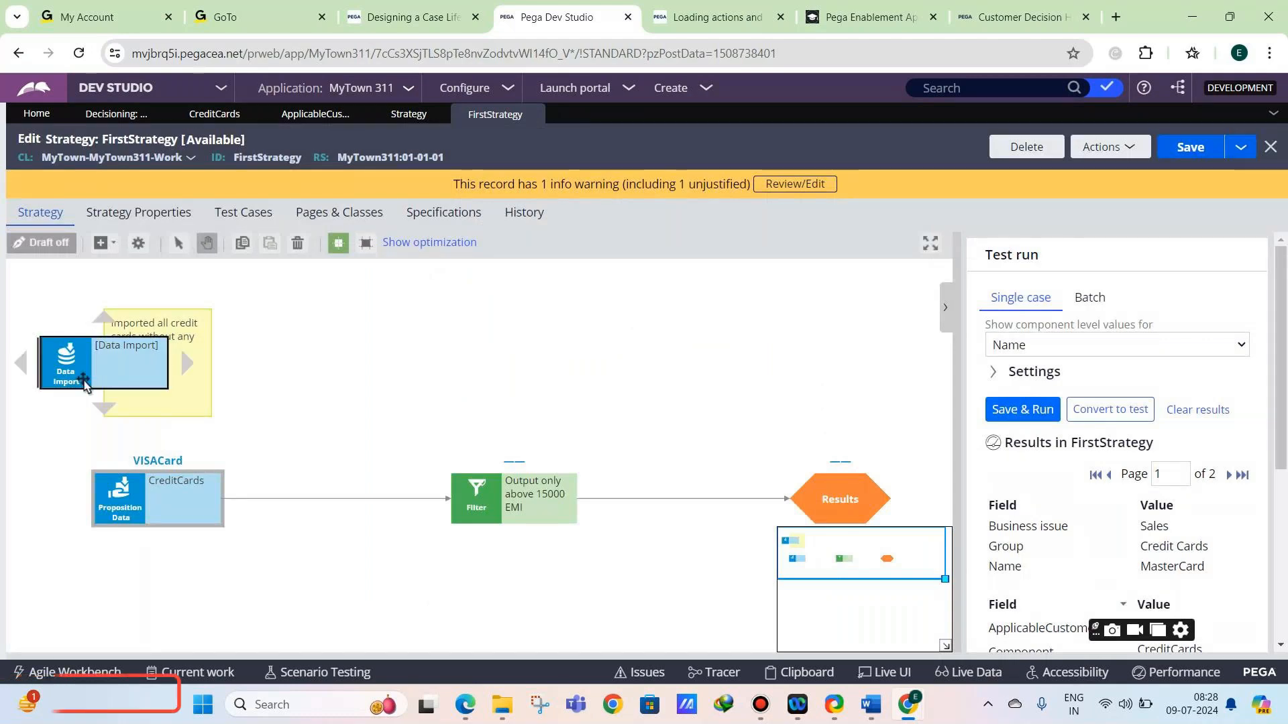
Delete the Data Import component from the strategy canvas.
right_click(75, 379)
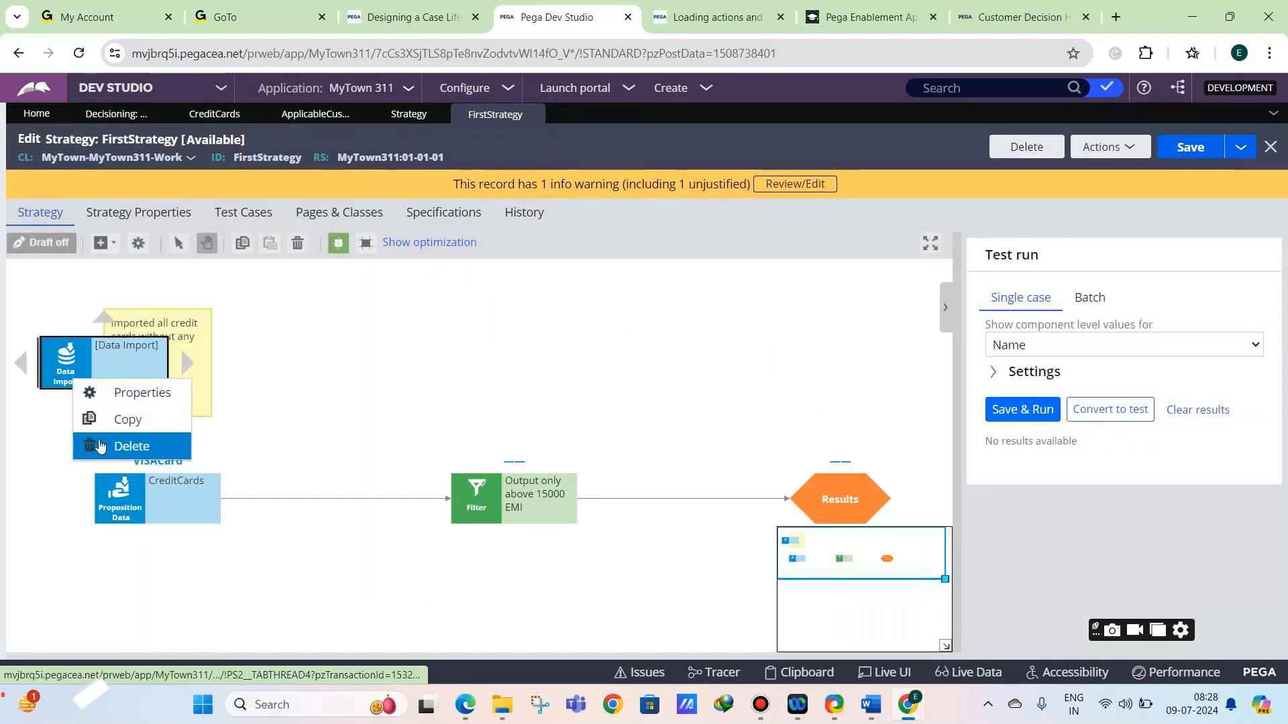
left_click(100, 446)
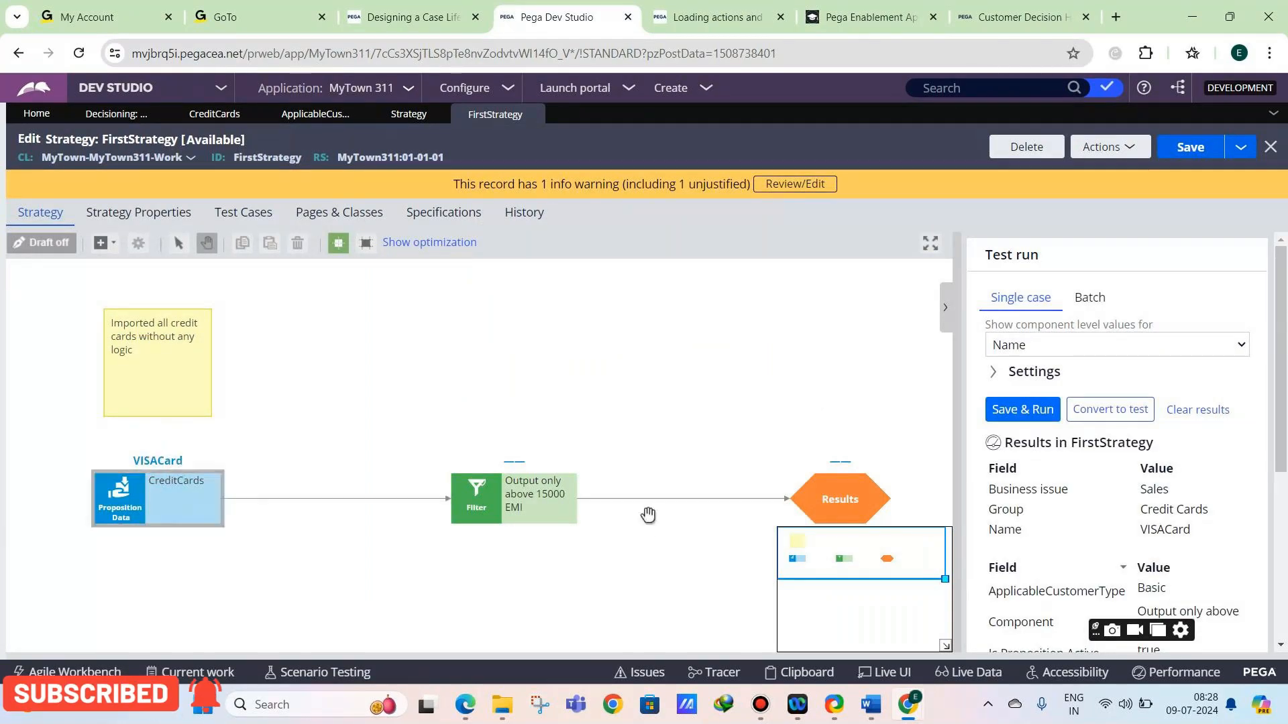
Examine the available strategy actions and the full test results of the CreditCards component.
left_click(138, 491)
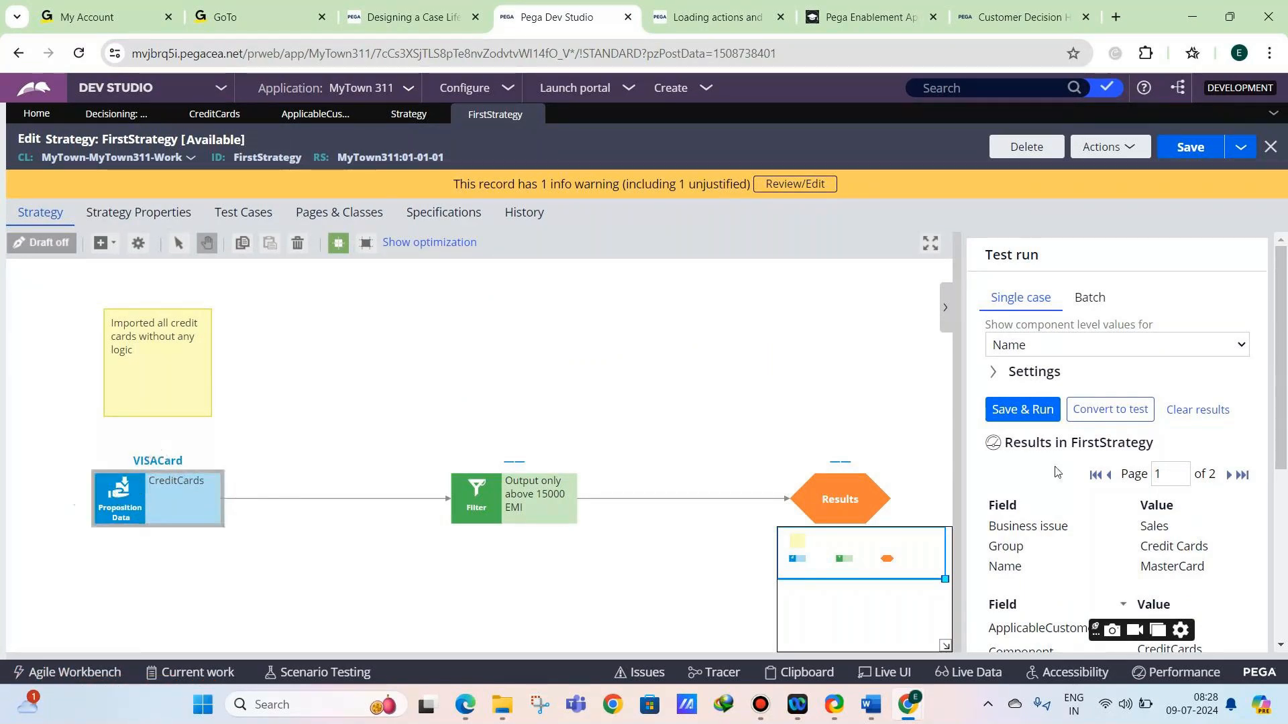
left_click(1104, 147)
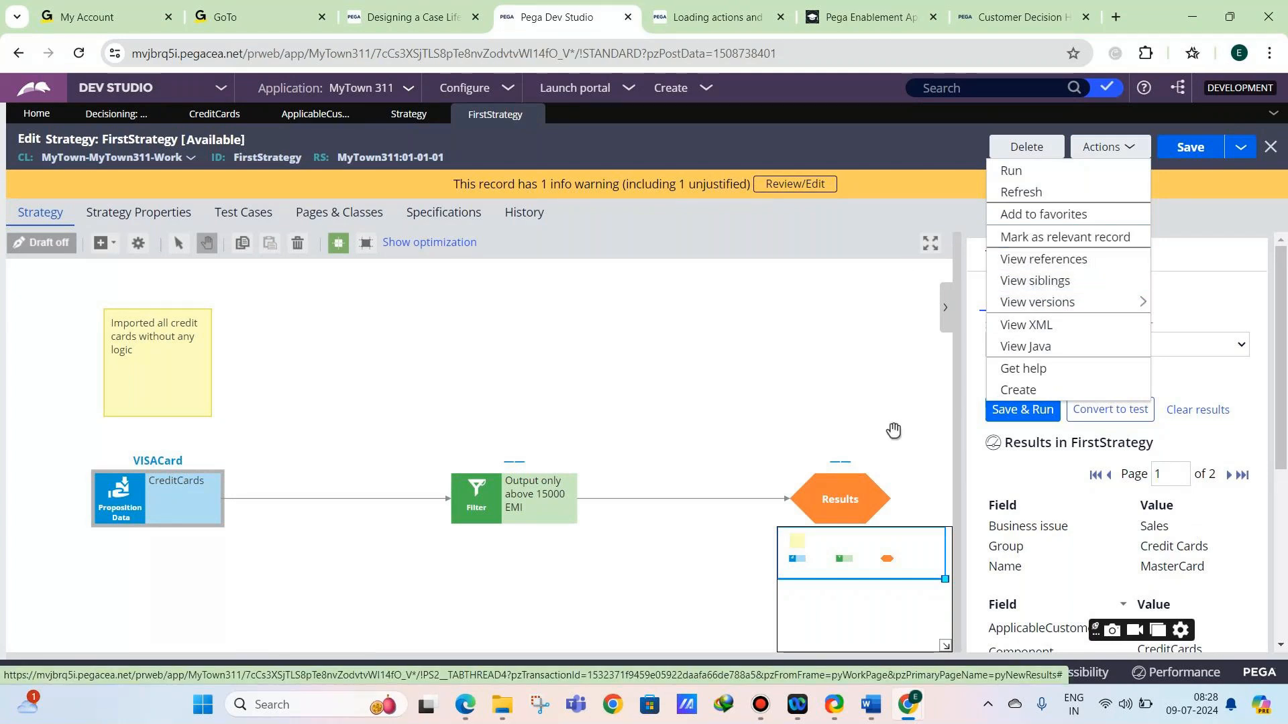
left_click(686, 348)
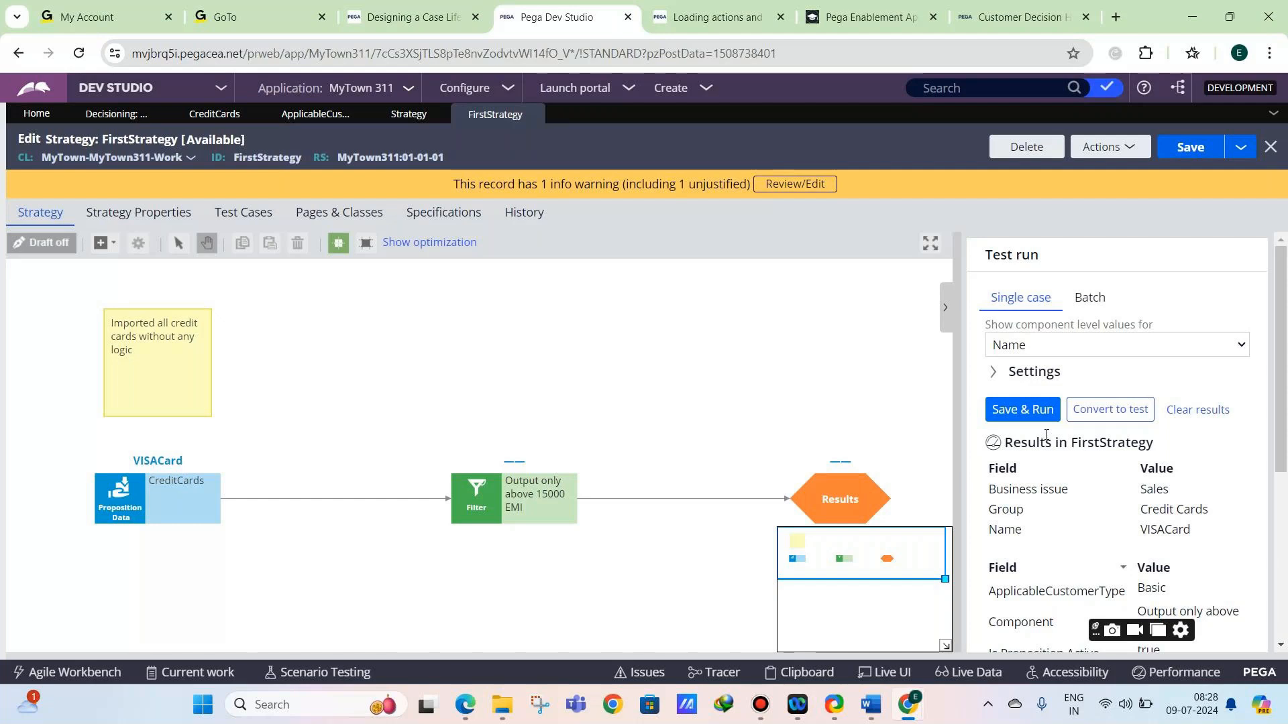
left_click(112, 513)
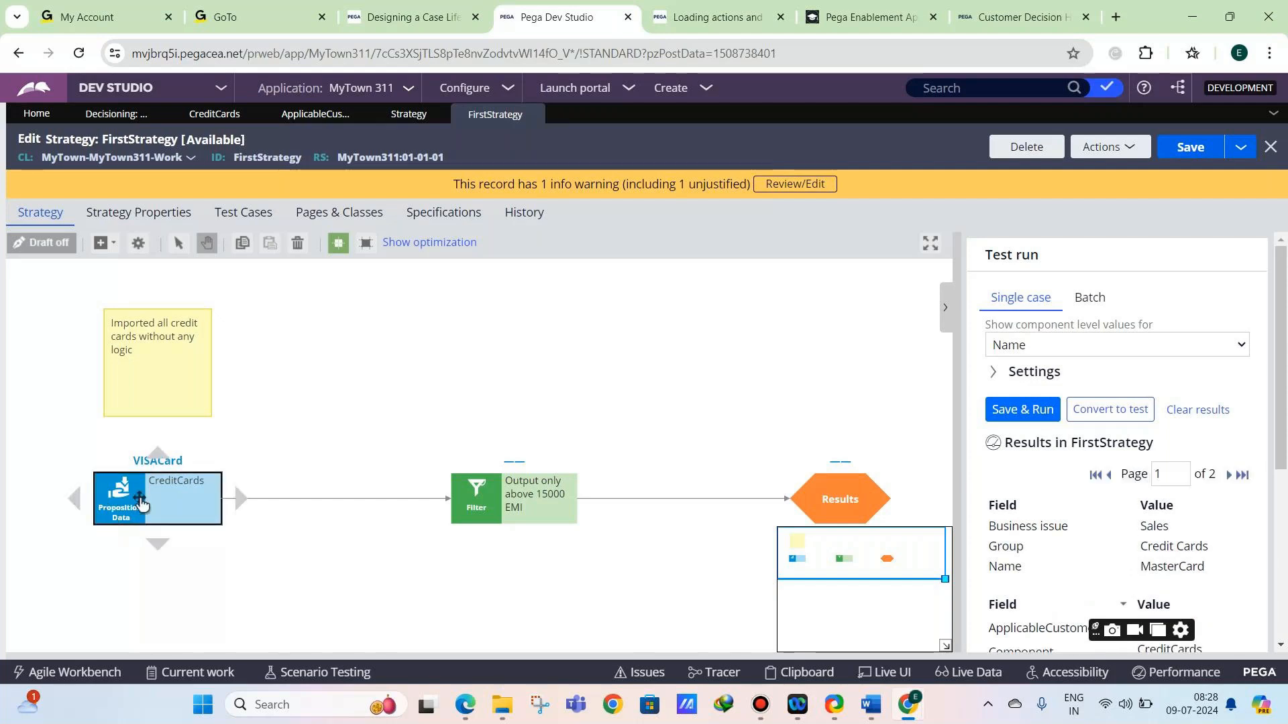
scroll(1123, 436, "down", 3)
scroll(1123, 436, "down", 2)
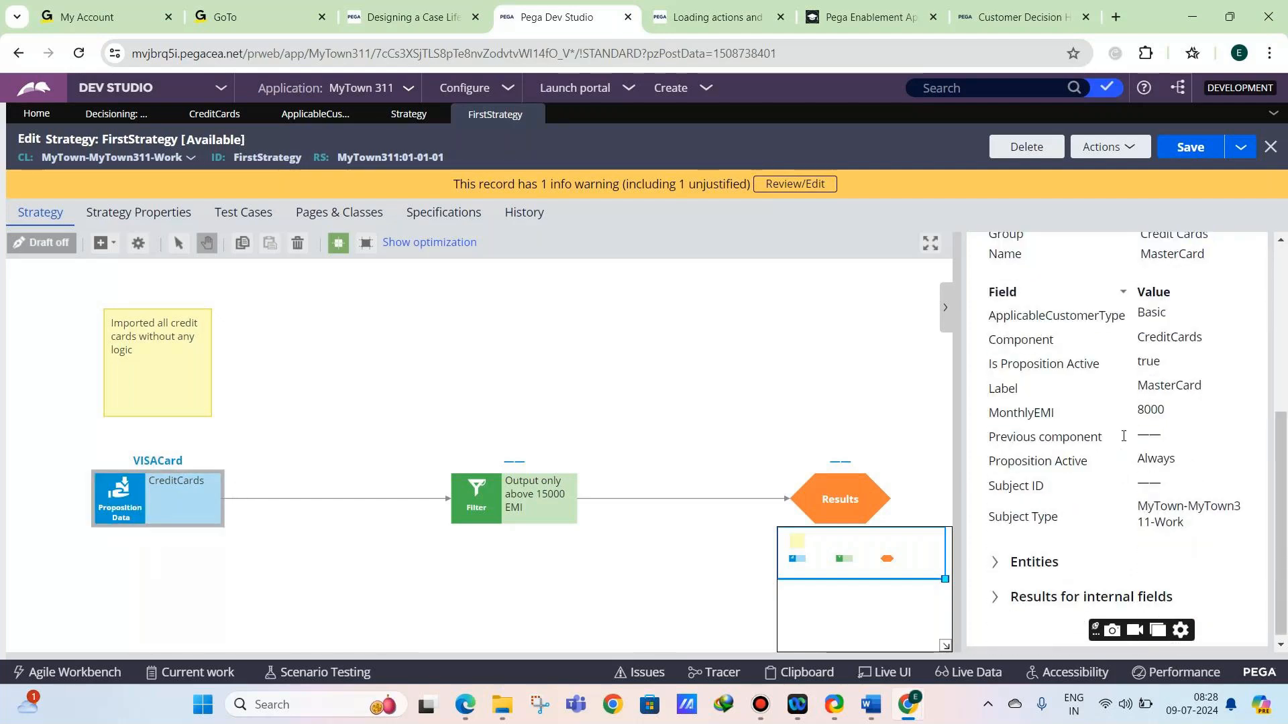
View the references of FirstStrategy, including its referencing rules, and close the references view.
left_click(1104, 146)
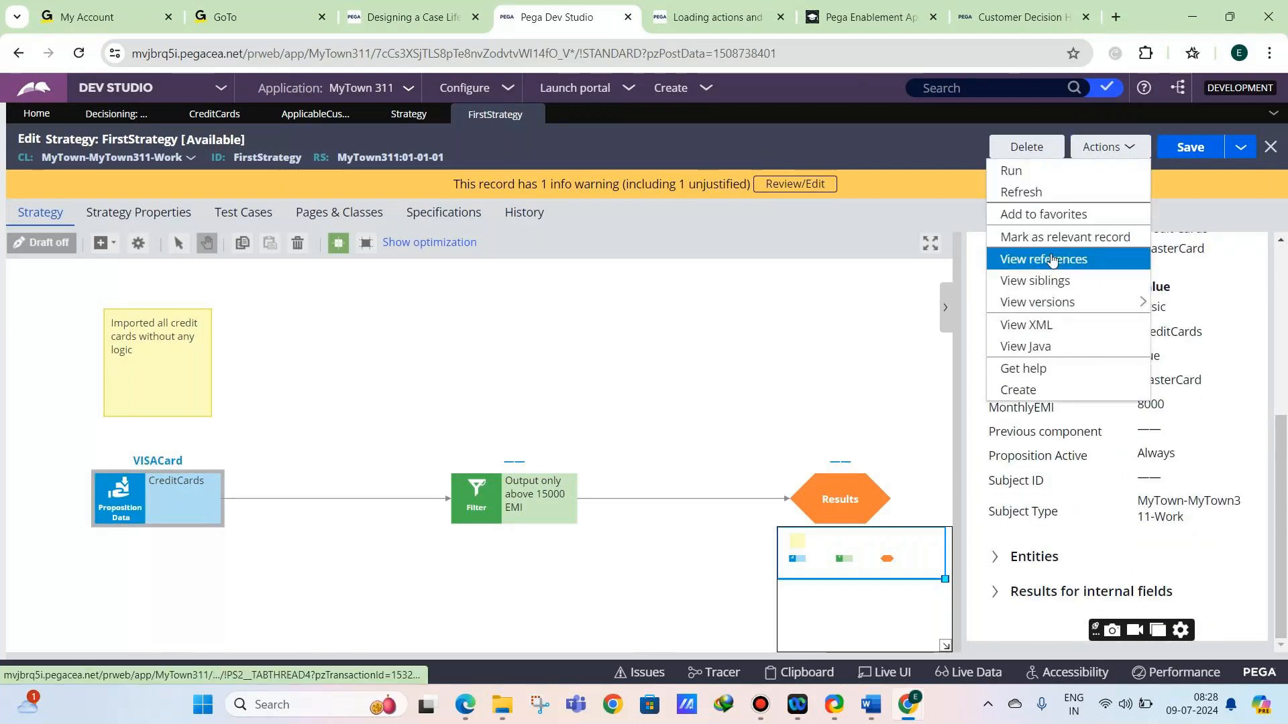
left_click(1046, 259)
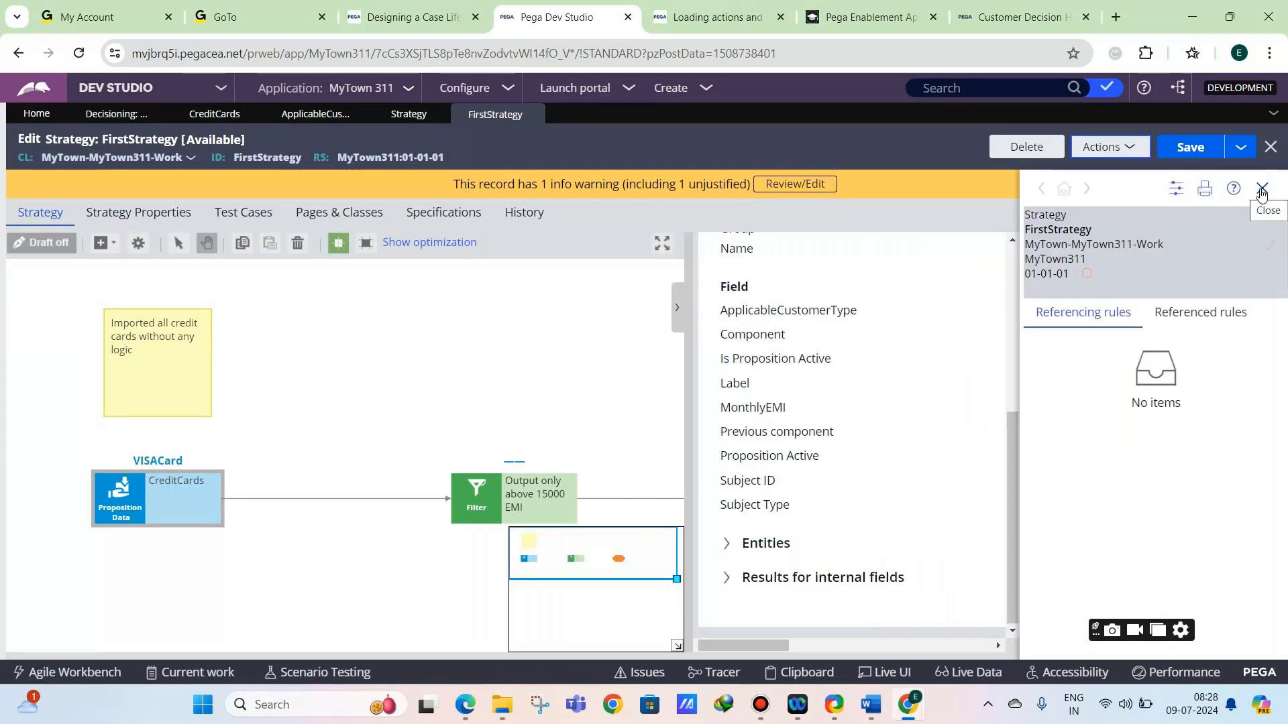
left_click(1261, 194)
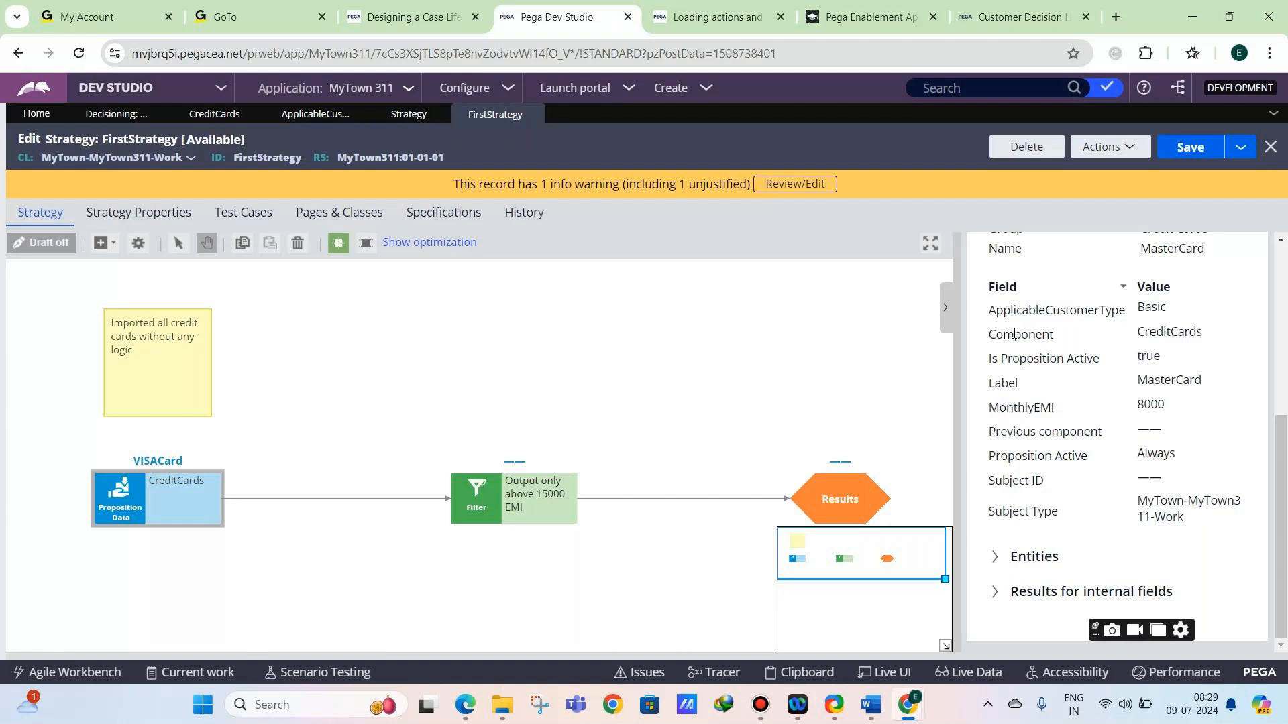
Review the Filter component's name, description and filter condition in its properties, and close them without changes.
left_click(489, 492)
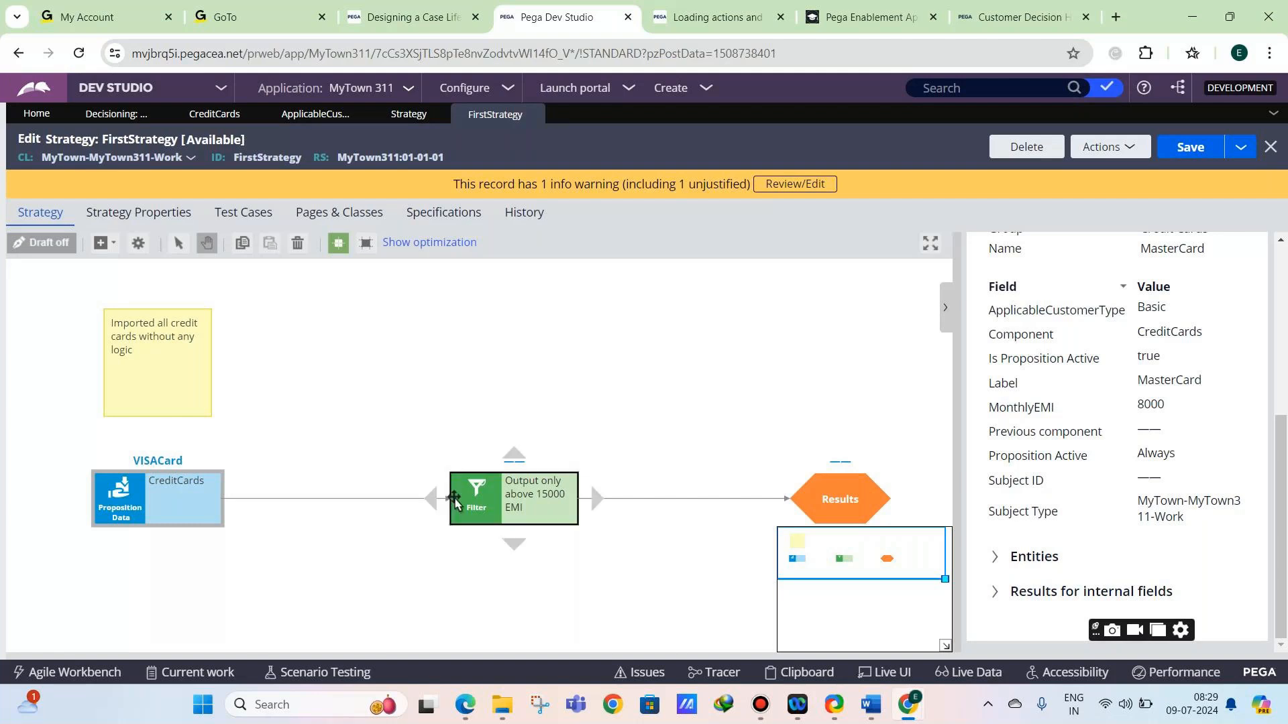
double_click(489, 492)
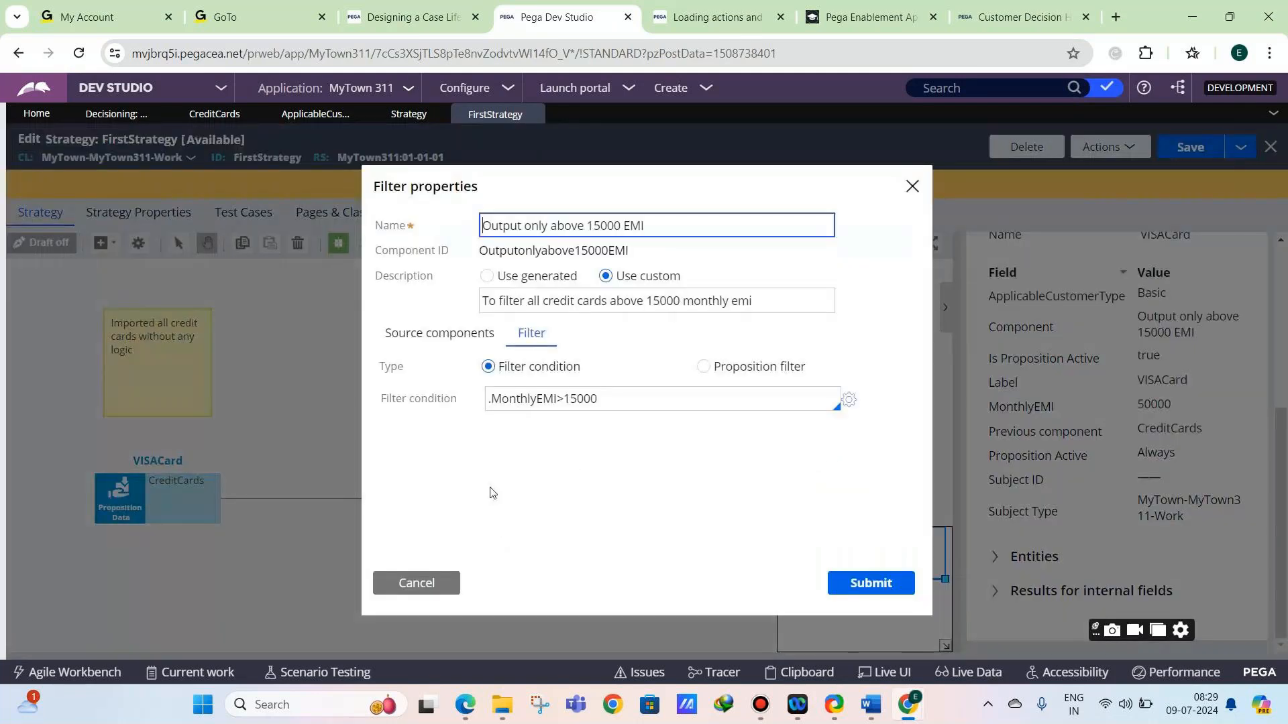
key("Escape")
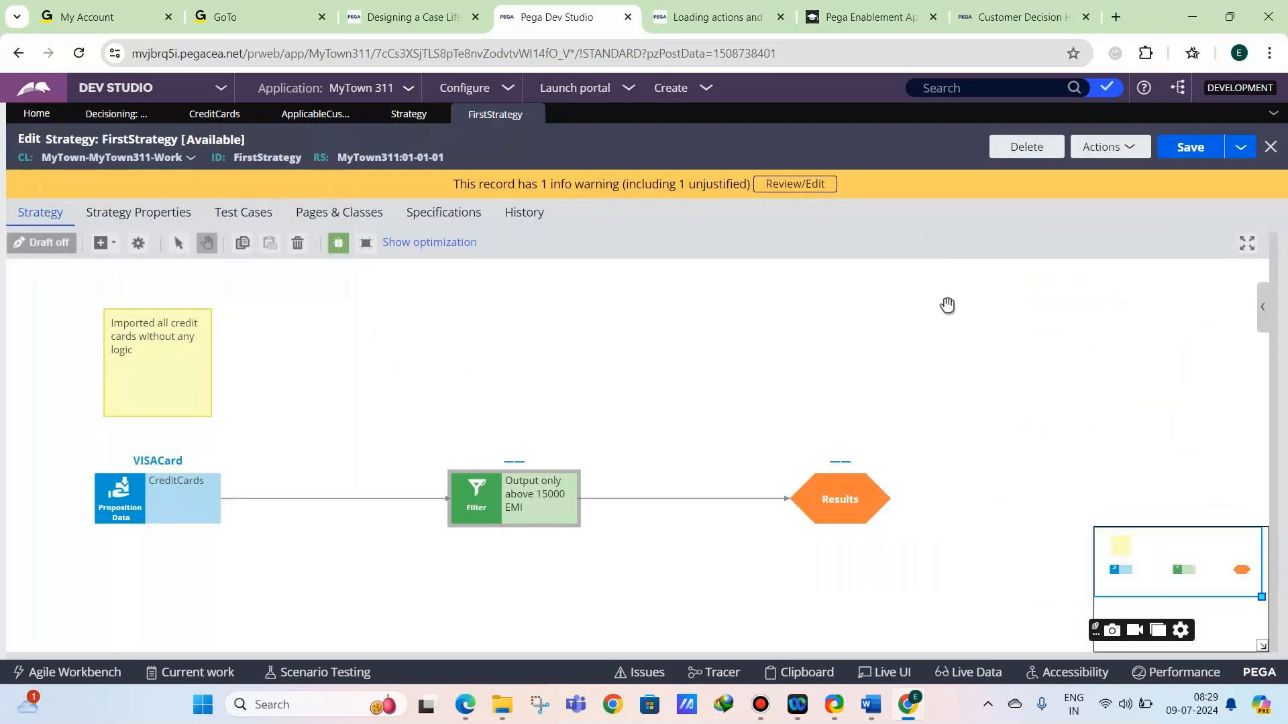
left_click_drag(496, 388, 532, 384)
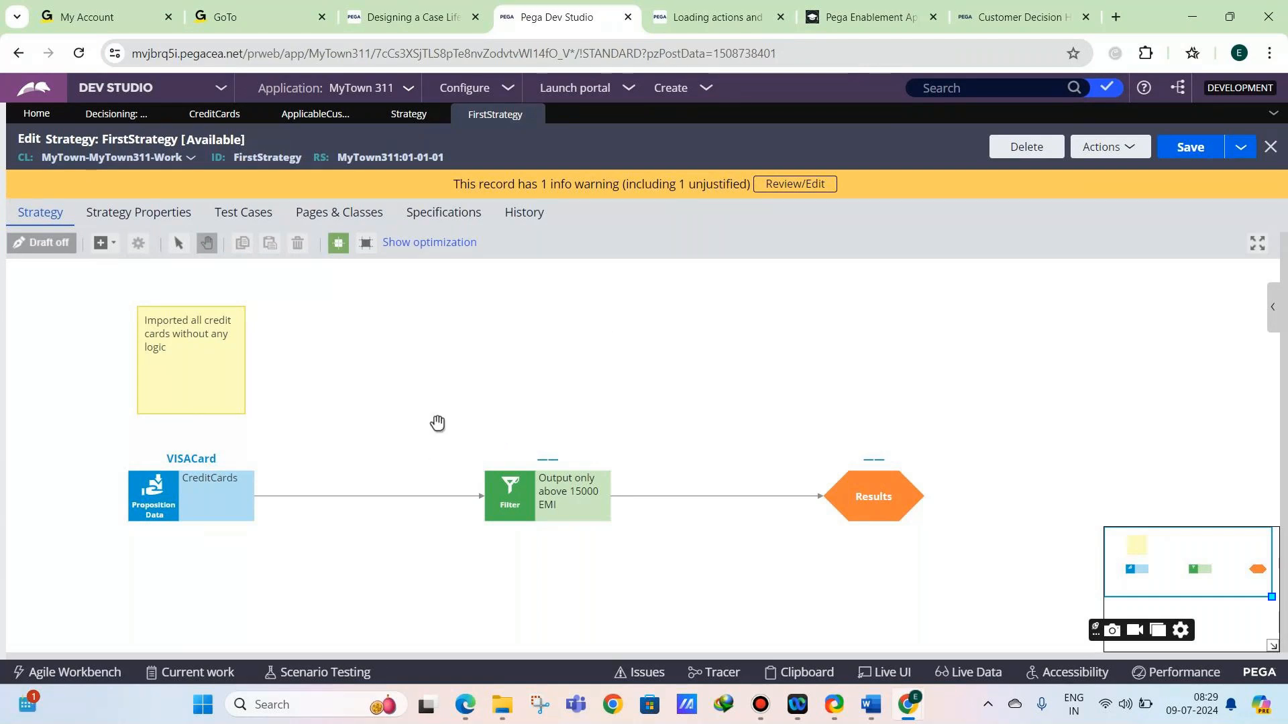
double_click(523, 496)
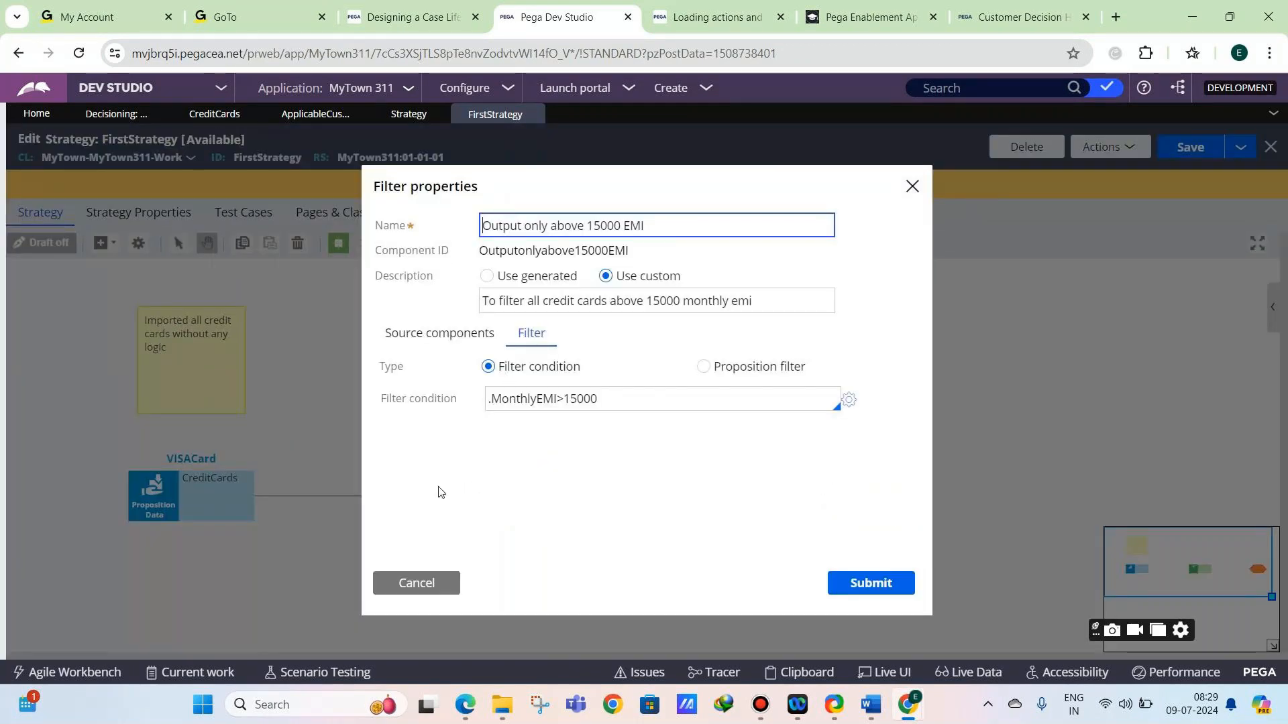
left_click(411, 584)
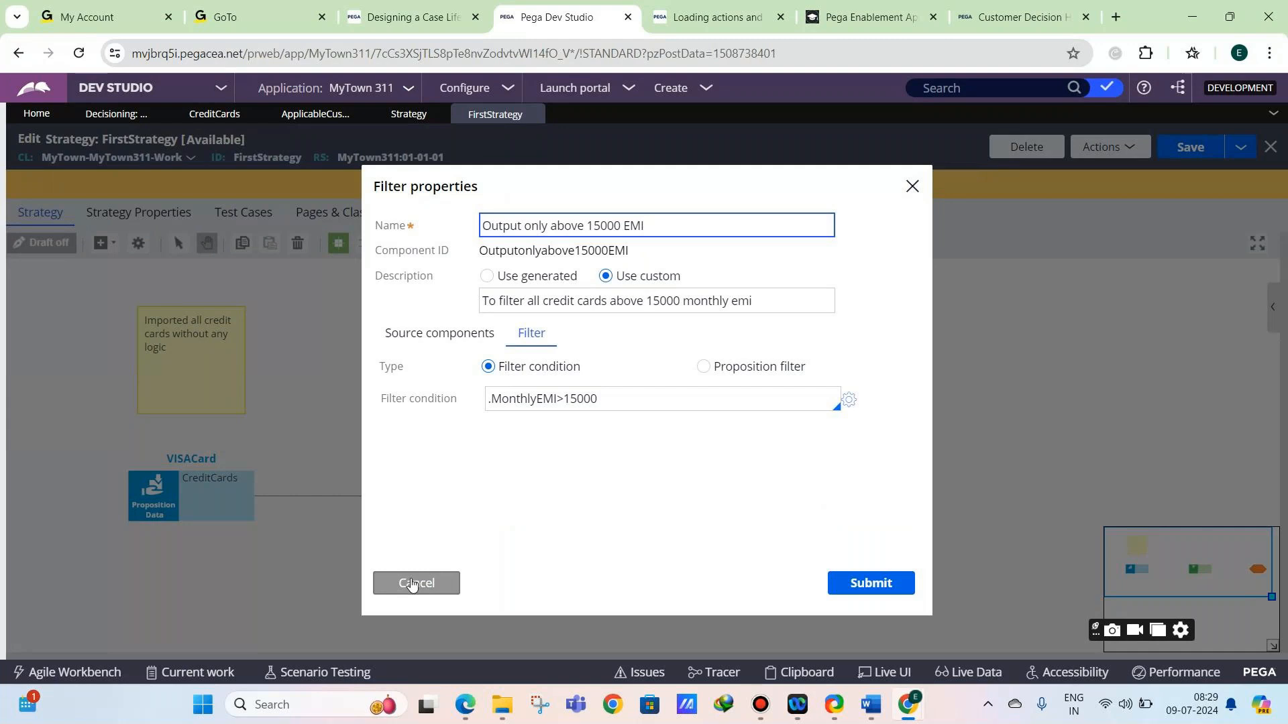
left_click(412, 584)
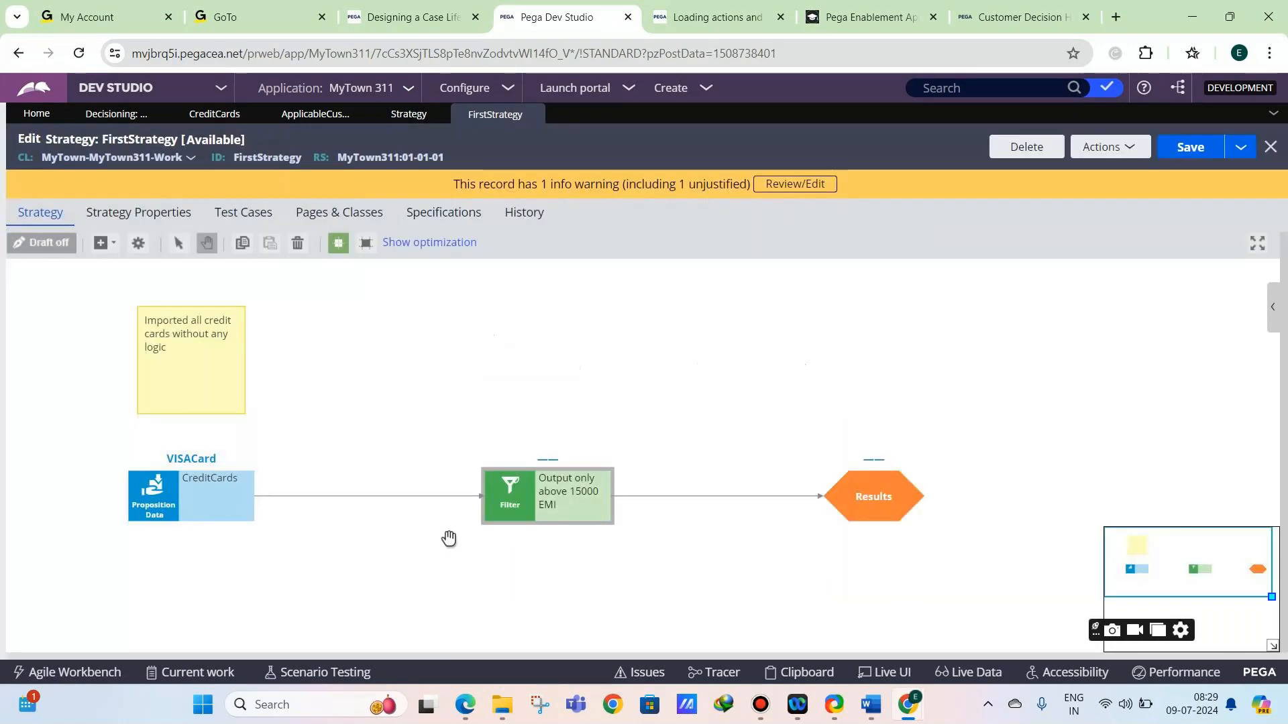
Review the business issue, group and proposition data import settings of the CreditCards component.
left_click(245, 478)
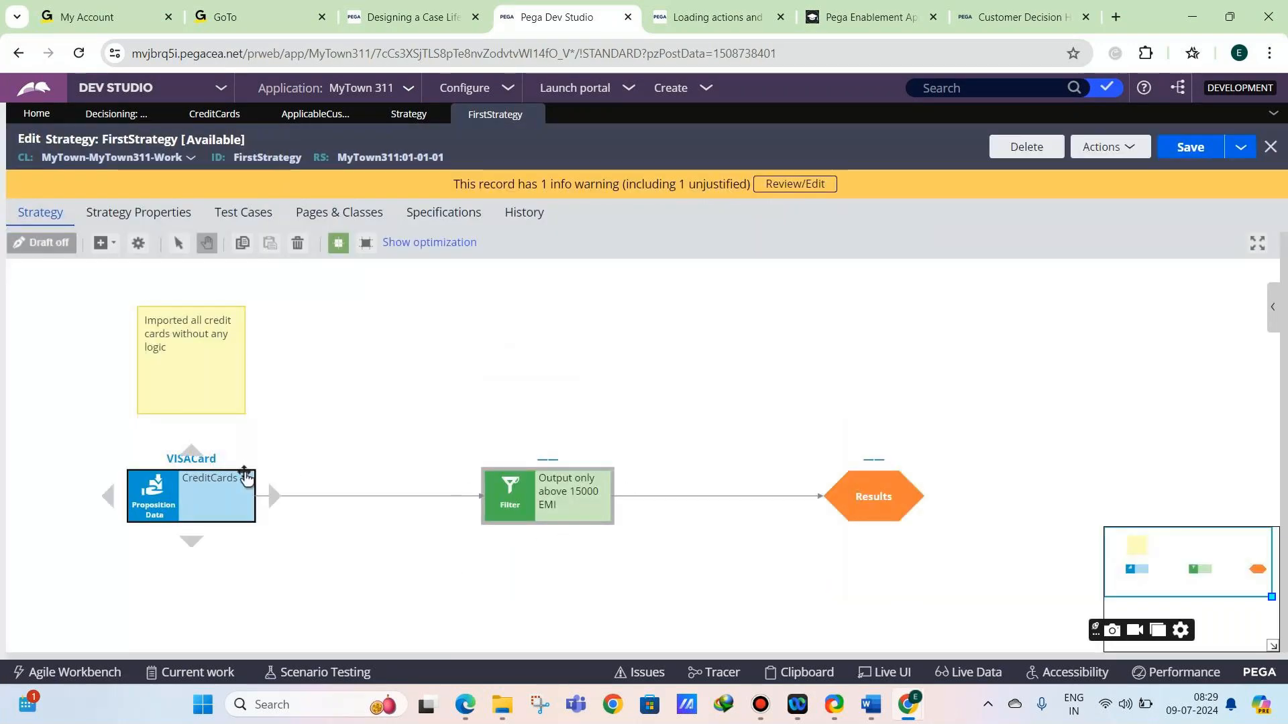
double_click(175, 495)
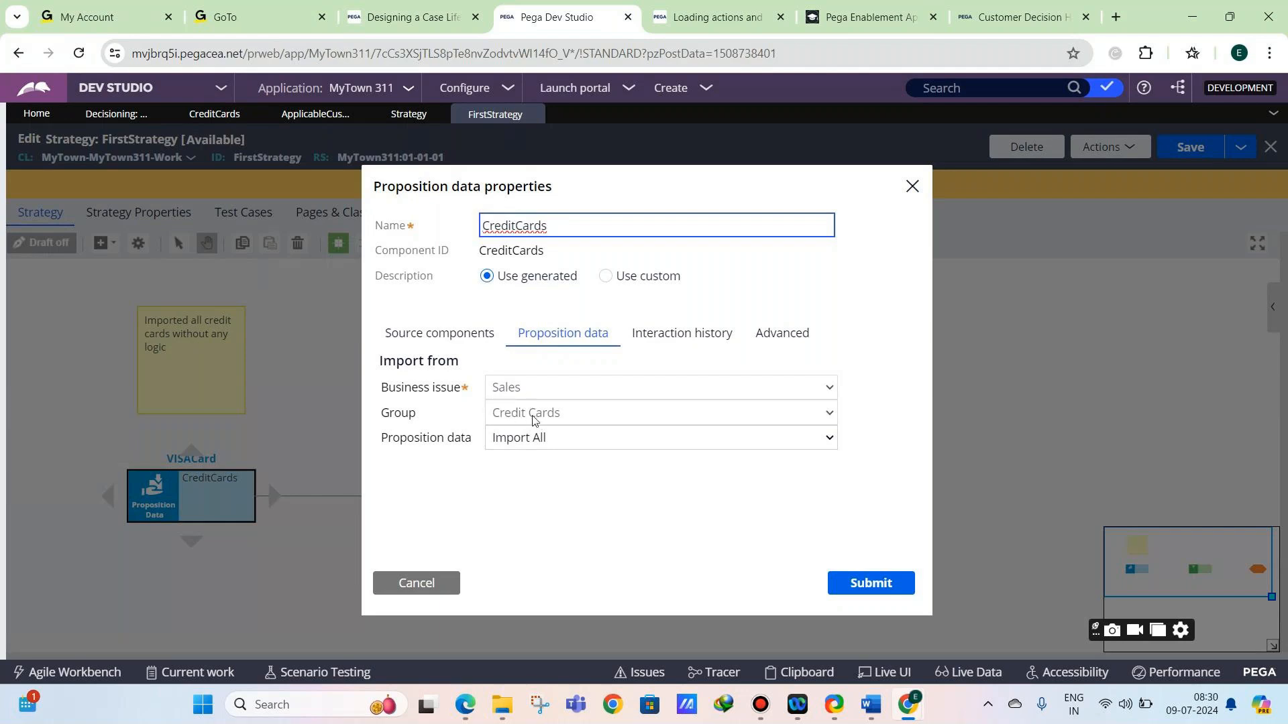
left_click(416, 583)
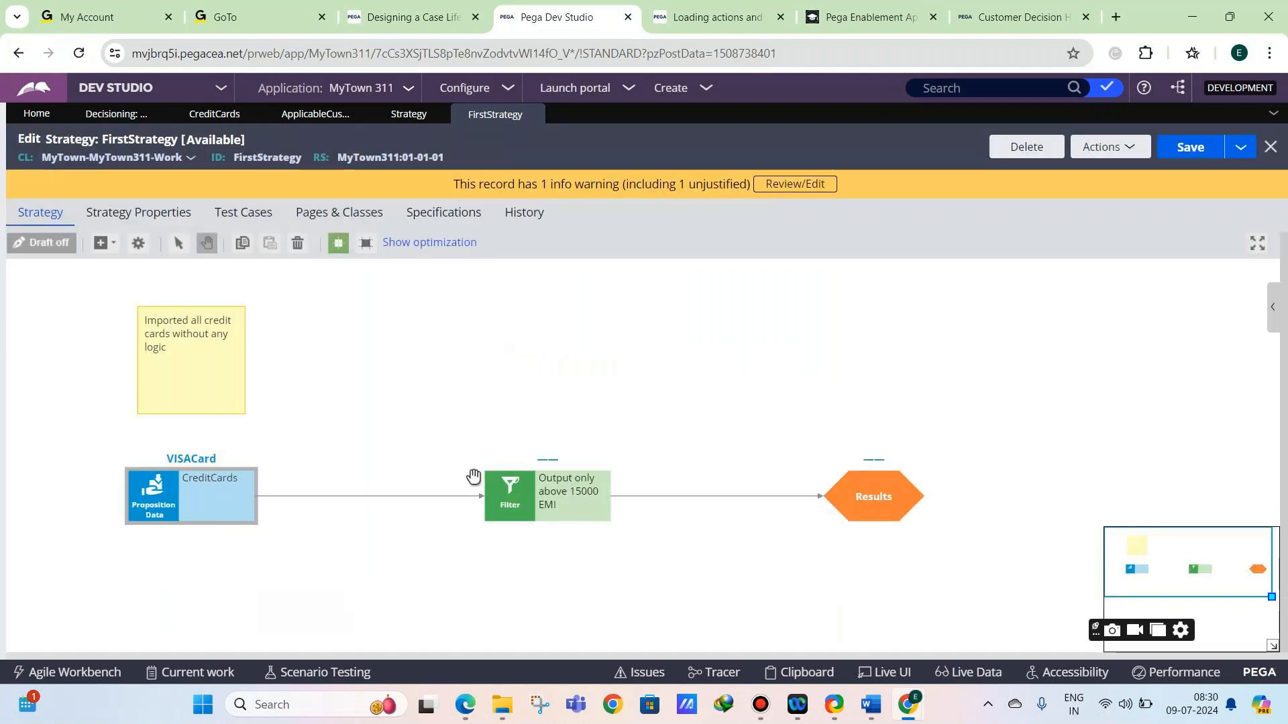
Clear the Filter component's condition, enter "." to list the available strategy result properties, and cancel the edit.
double_click(519, 502)
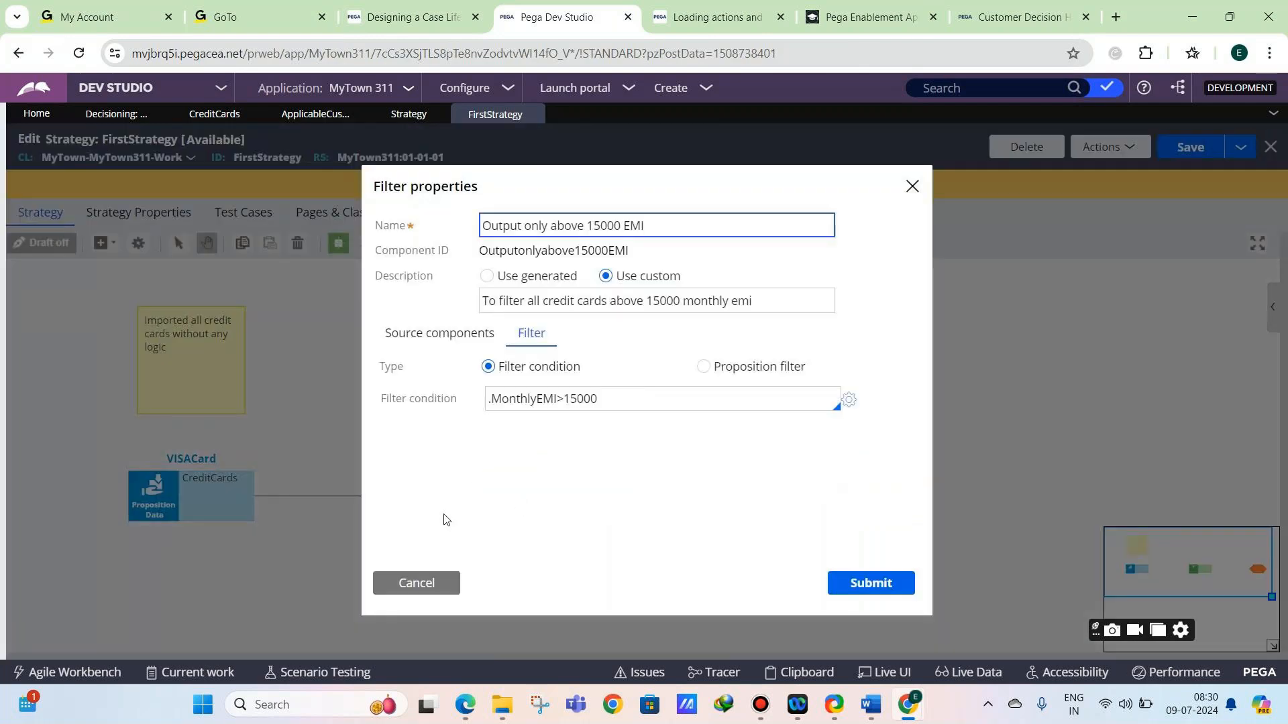
triple_click(519, 401)
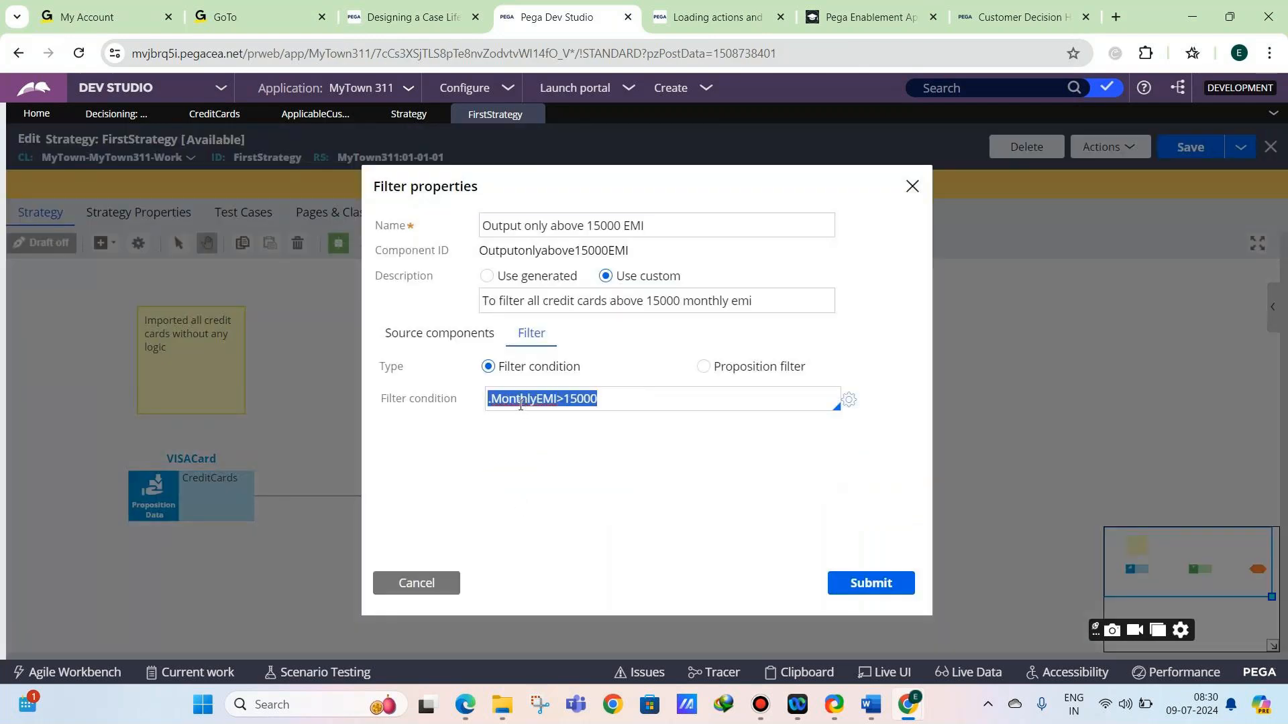
key("BackSpace")
type(".")
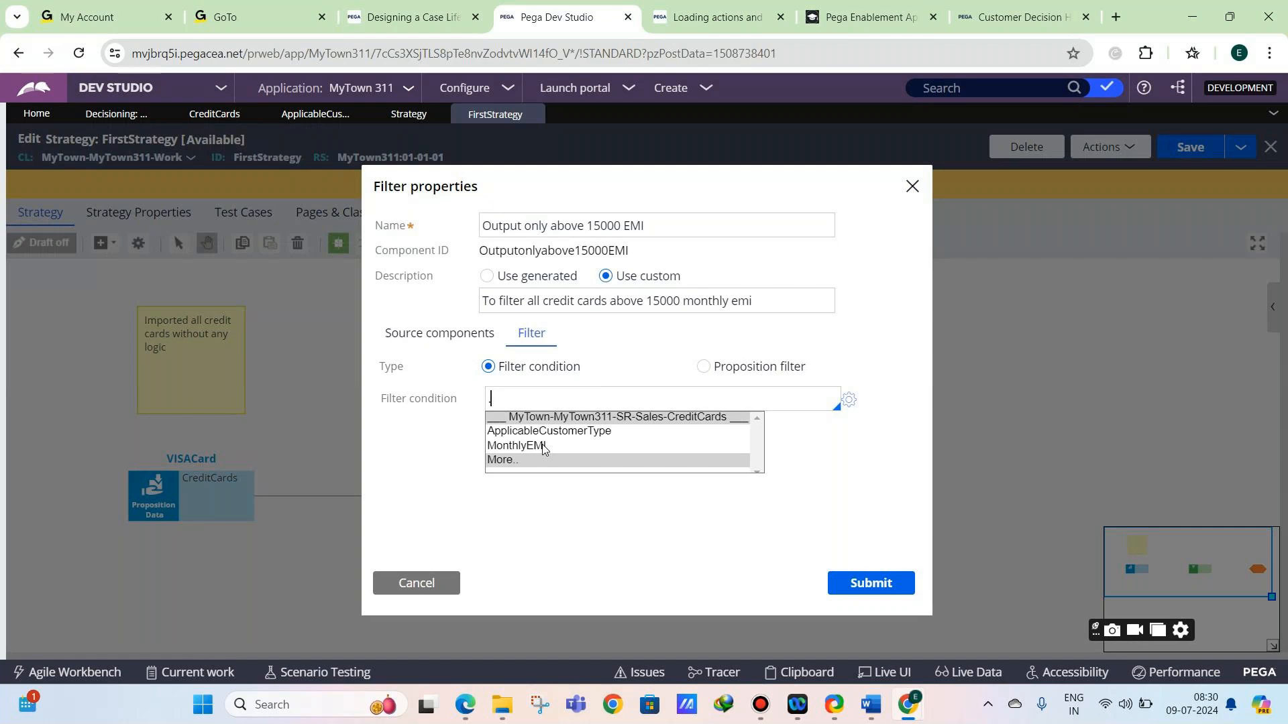
left_click(437, 582)
Switch to Customer Decision Hub and add a Filter component to the DemoStrategy canvas between Proposition Data and Results.
mouse_move(514, 498)
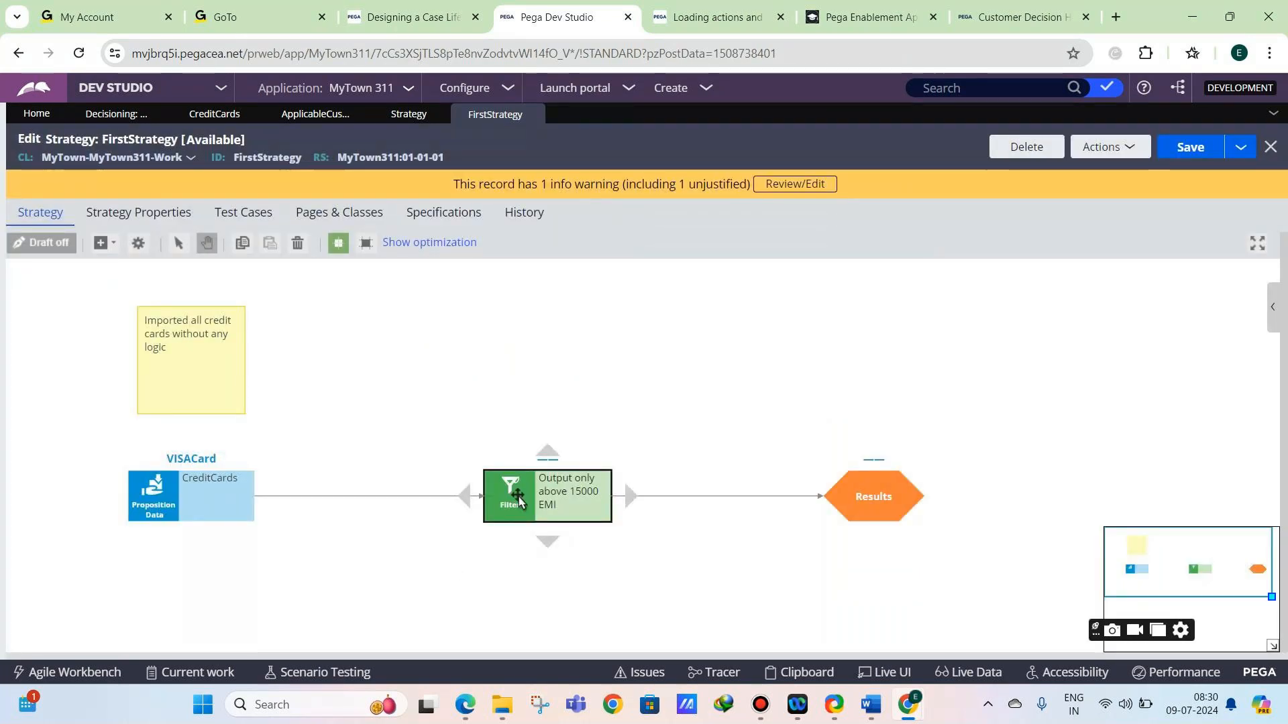
double_click(518, 500)
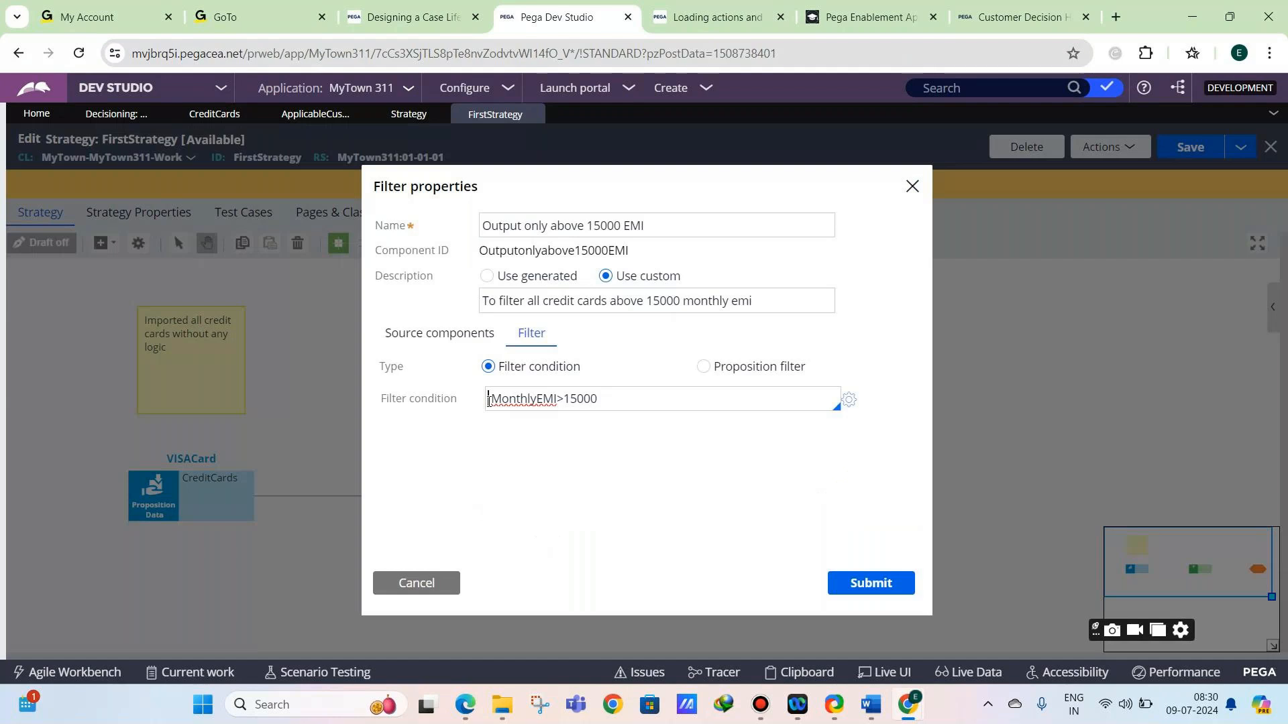
left_click(993, 19)
left_click(145, 245)
mouse_move(160, 329)
mouse_move(173, 430)
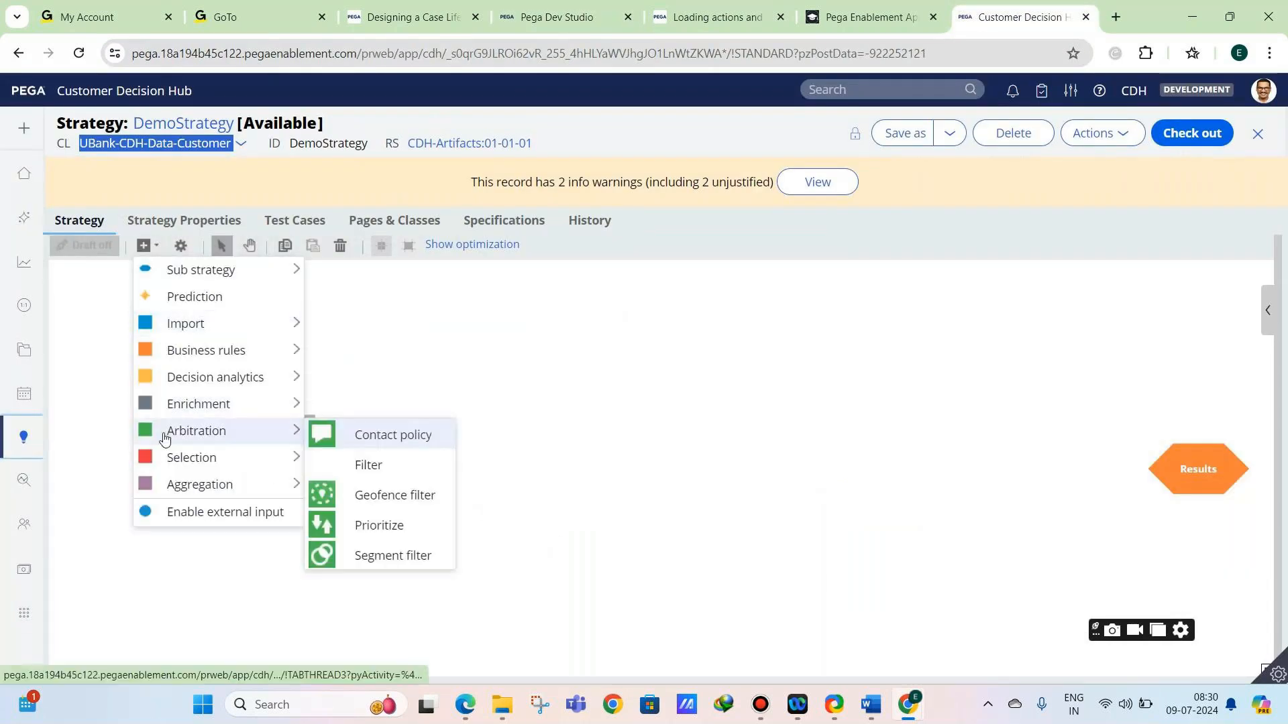
left_click(342, 463)
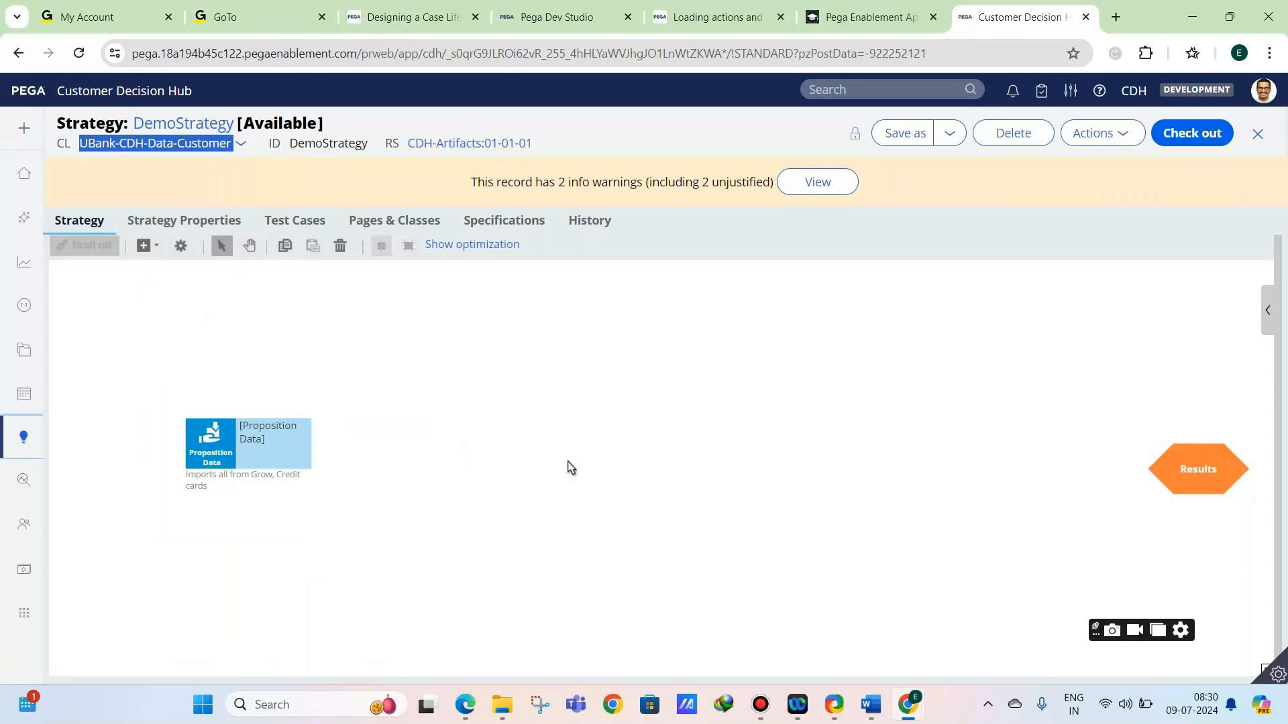
left_click(570, 465)
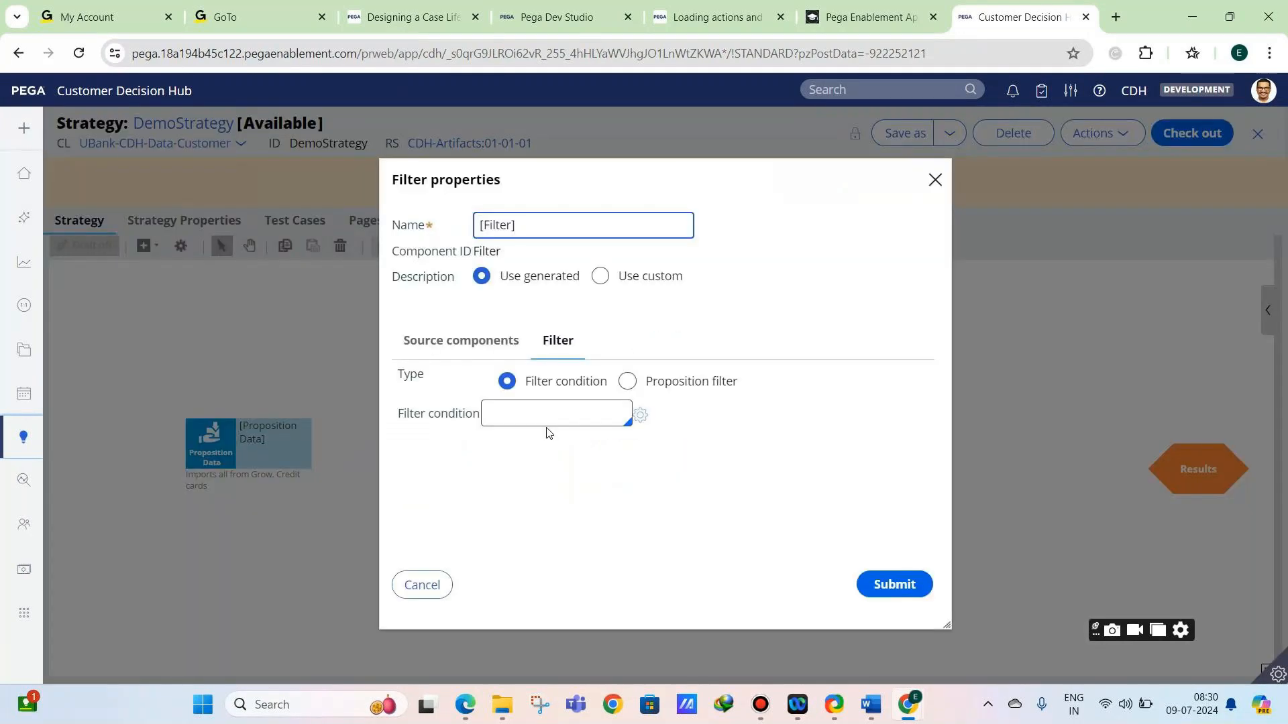
Enter the filter condition Primary.AnnualIncome>5000 in DemoStrategy's new Filter component and cancel the edit.
left_click(547, 426)
type("Primary.")
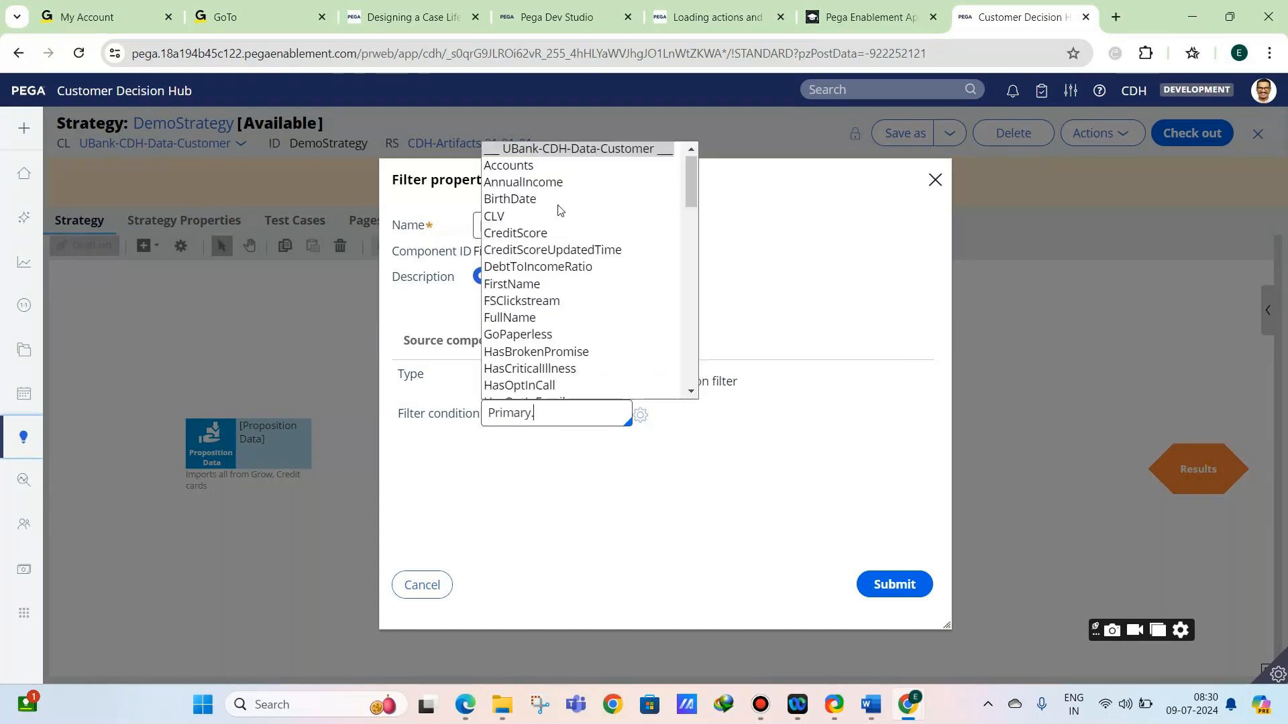
left_click(530, 183)
type(">")
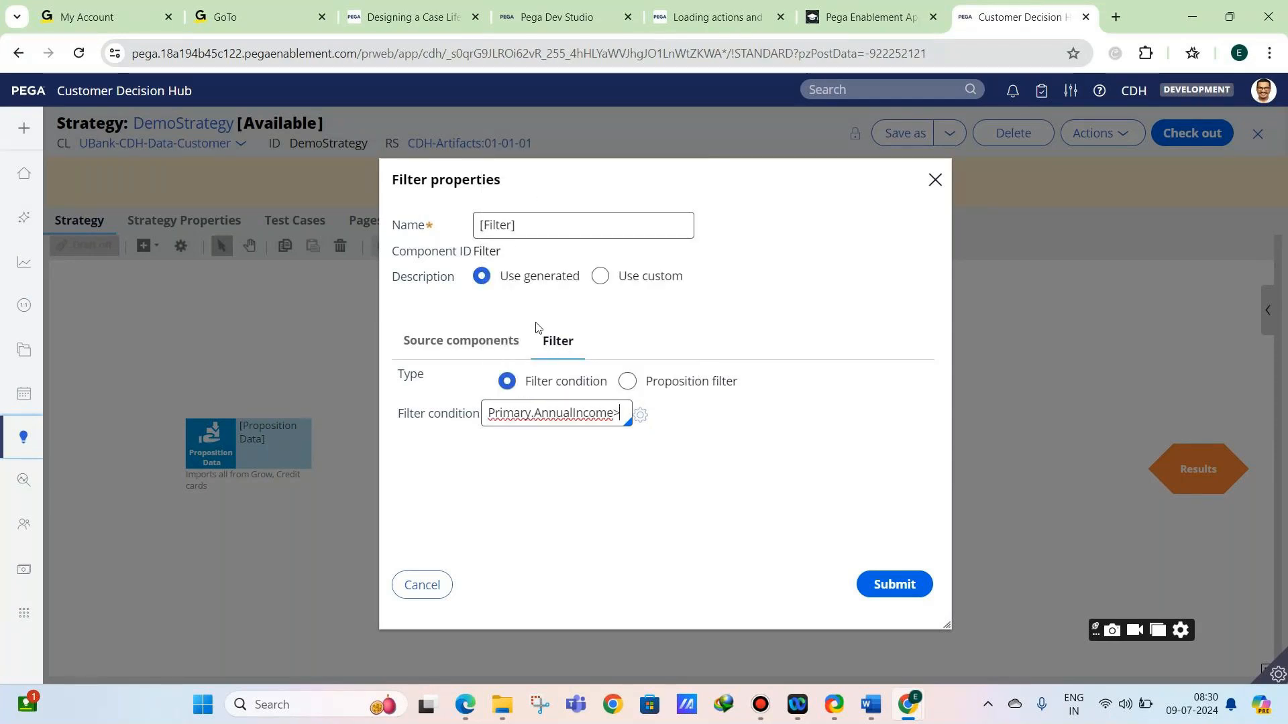
type("5000")
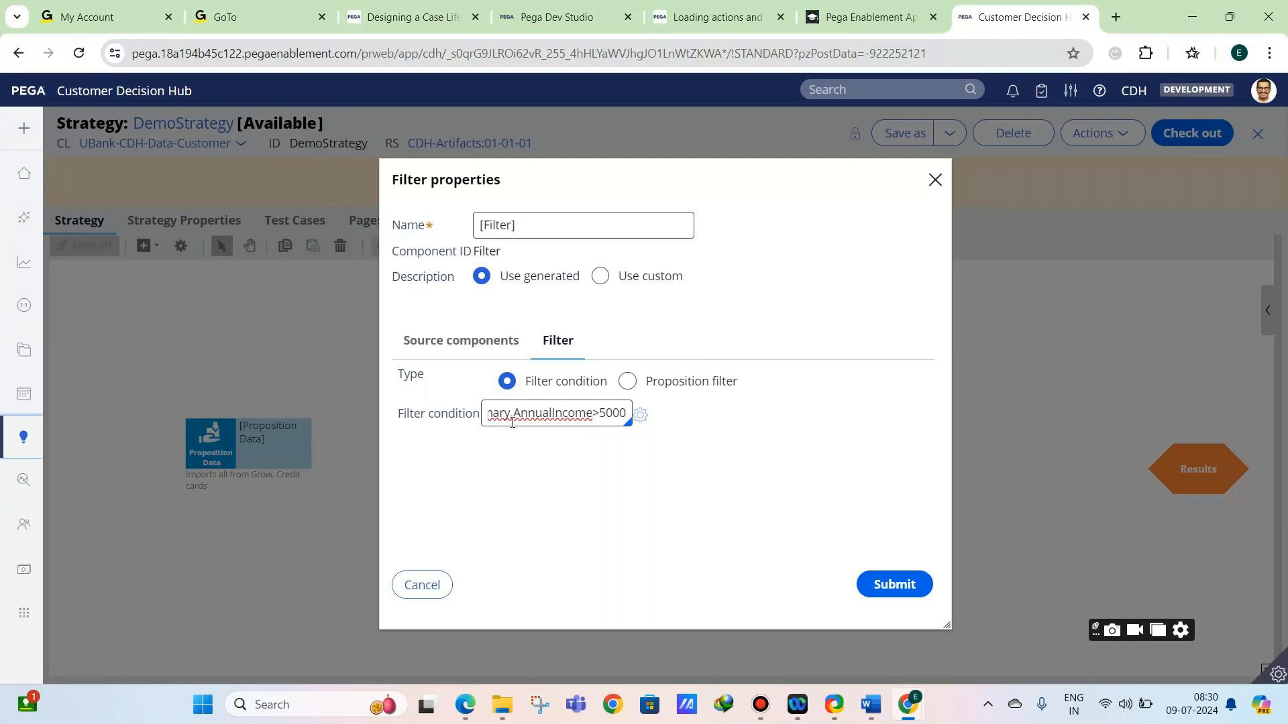
left_click(437, 588)
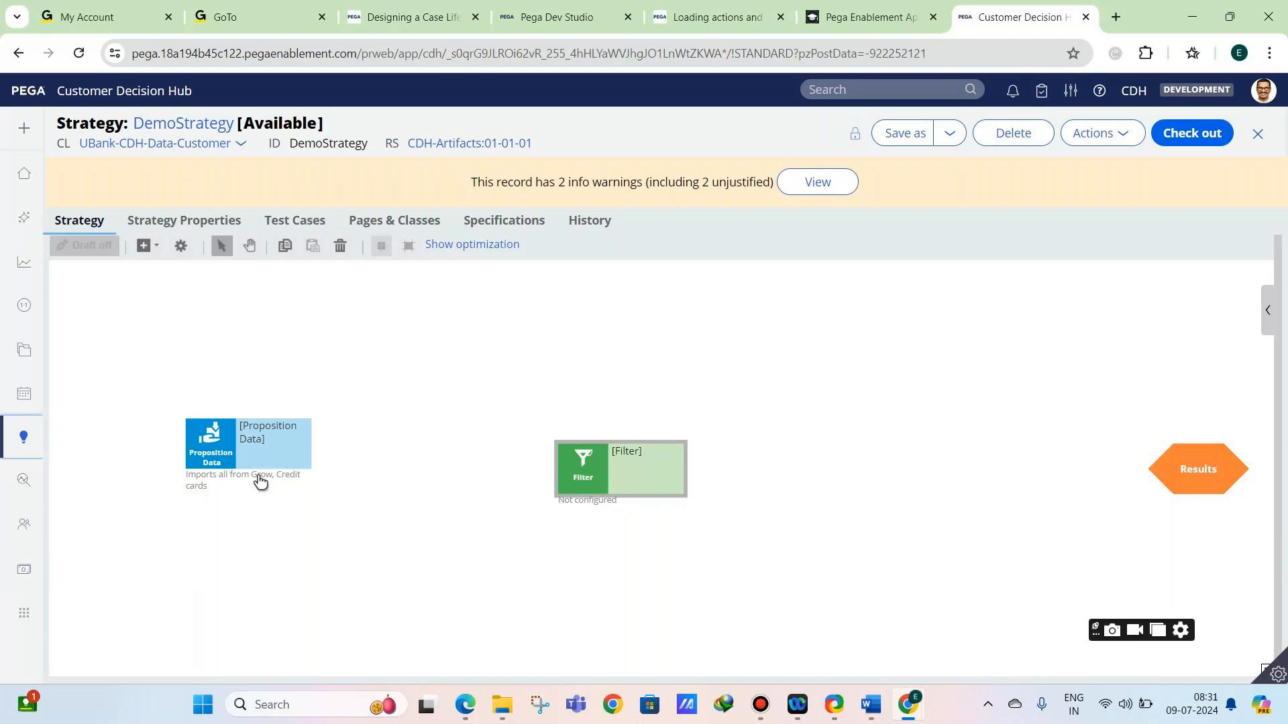
Compare the Filter condition of FirstStrategy in Pega Dev Studio with the Filter properties of DemoStrategy in Customer Decision Hub.
left_click(589, 12)
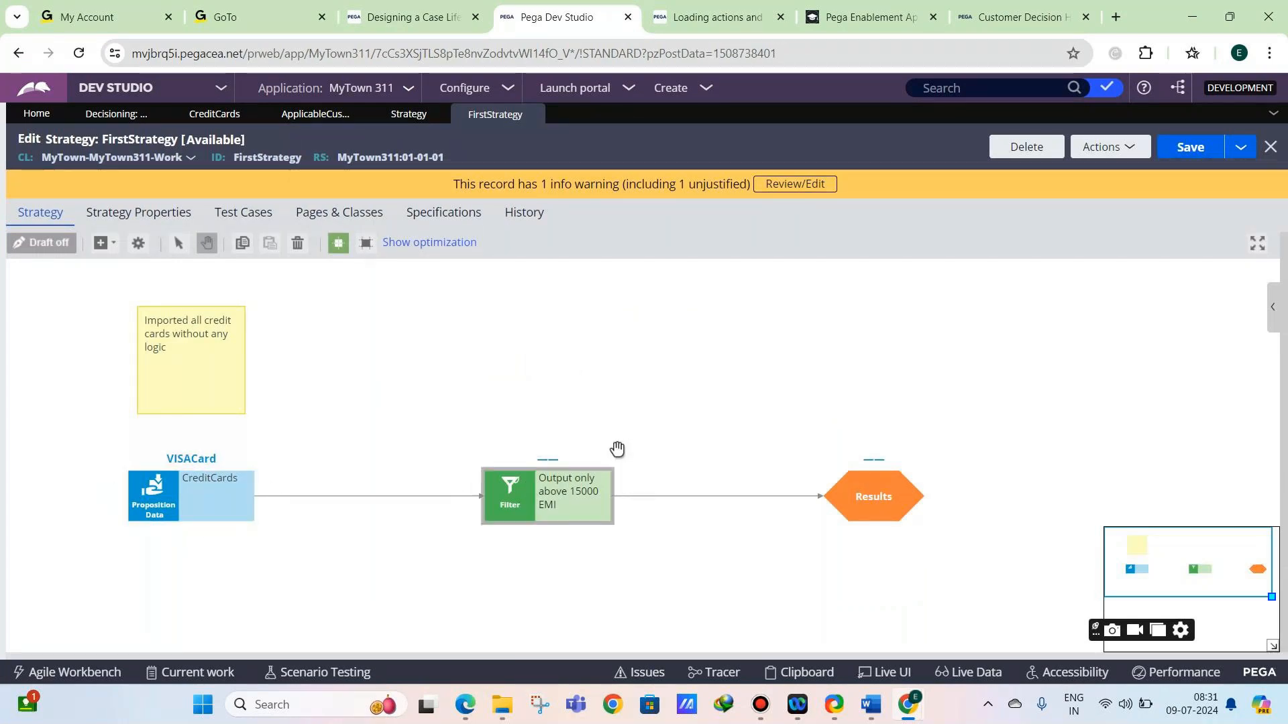
double_click(495, 487)
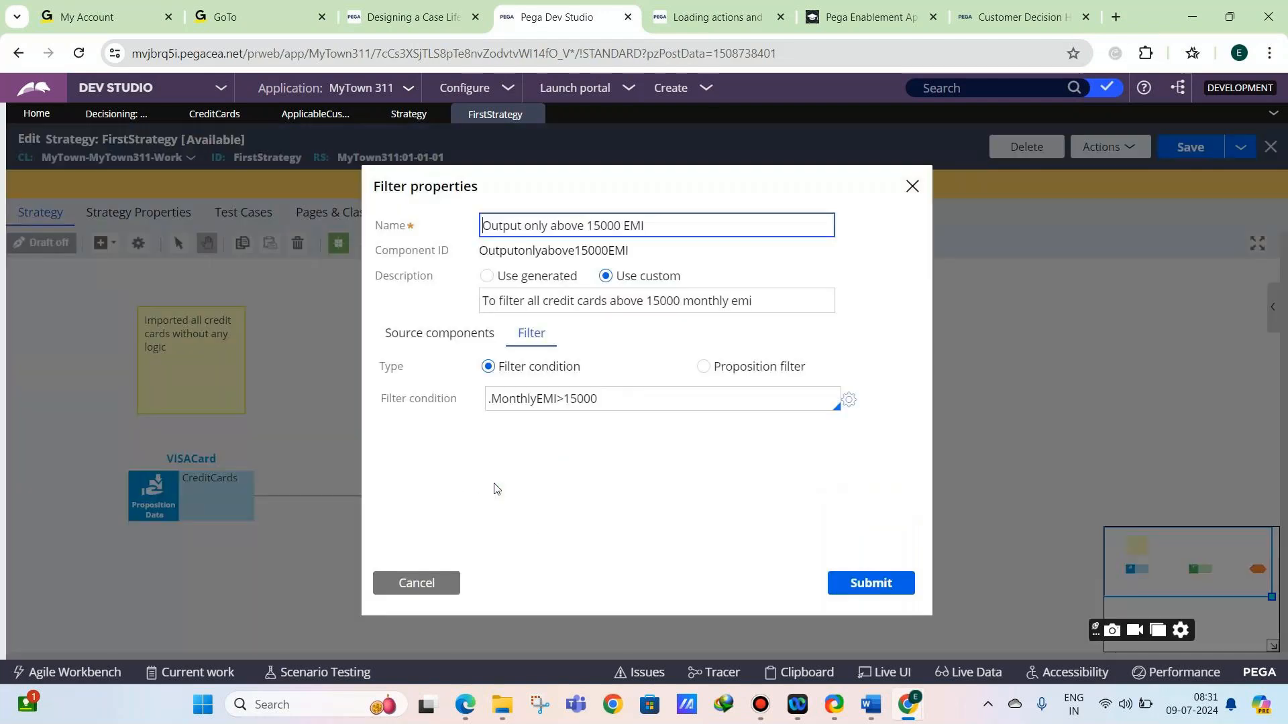
triple_click(510, 395)
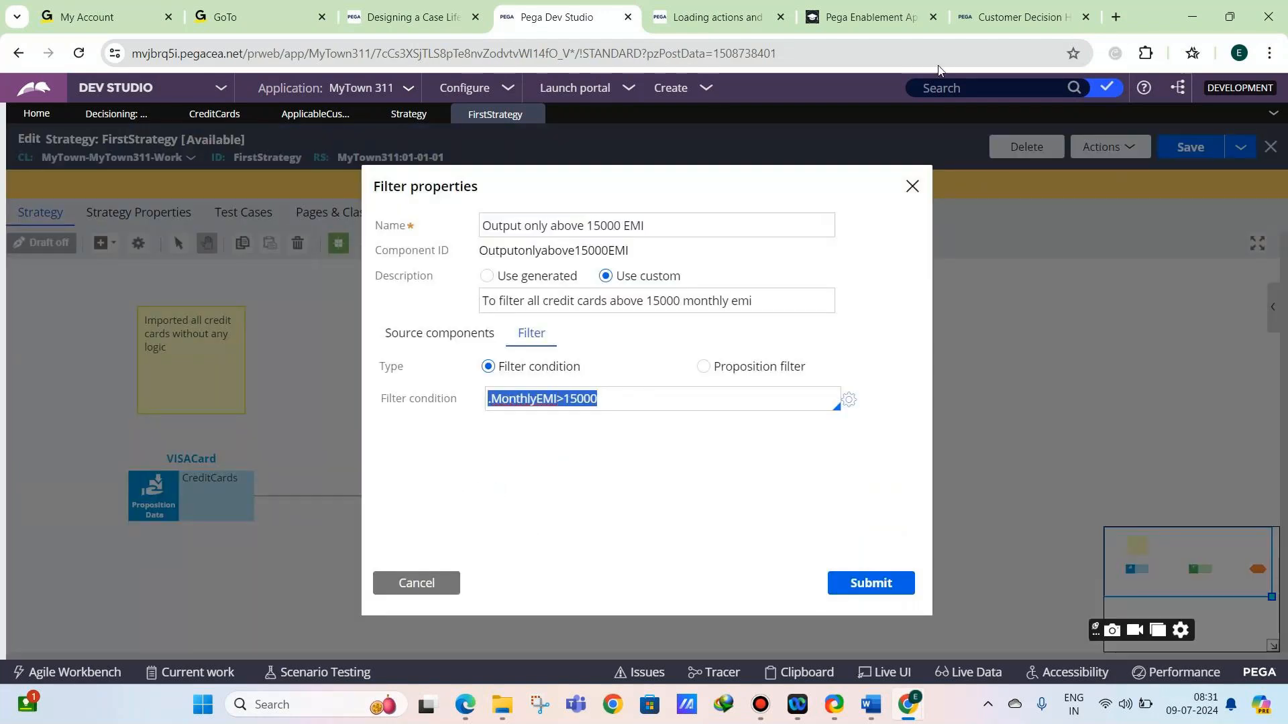
left_click(1019, 17)
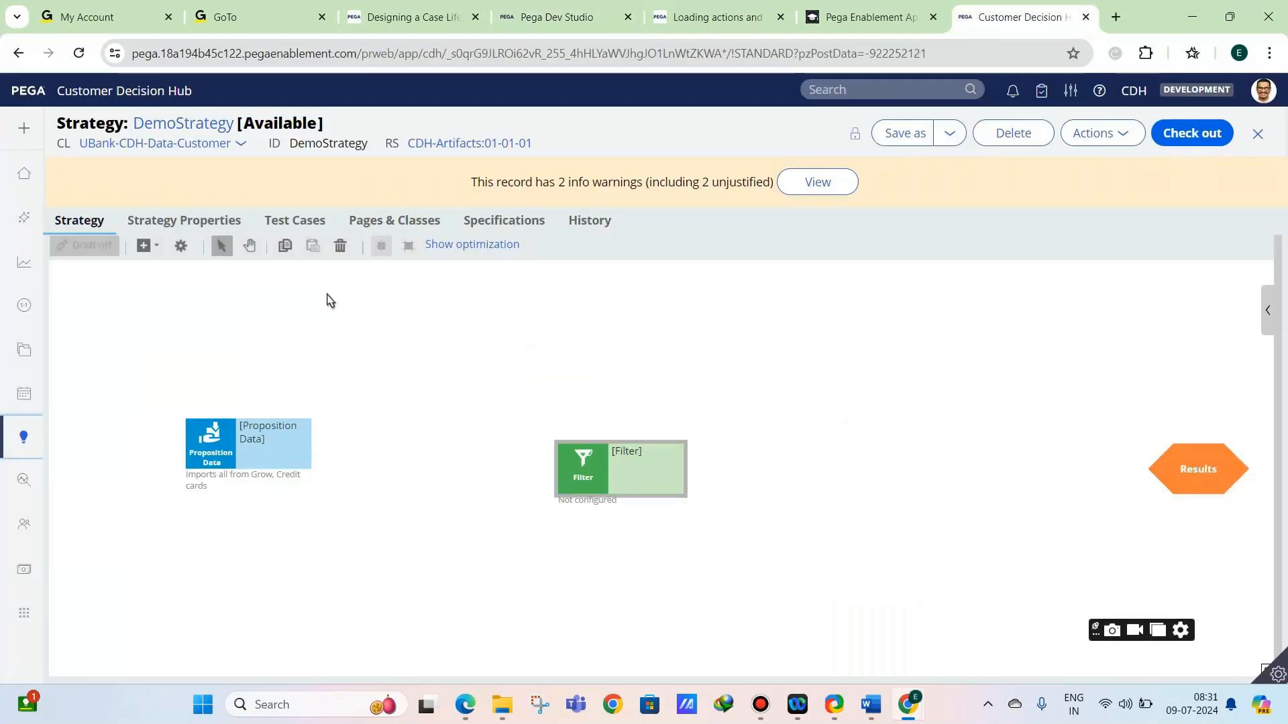
double_click(679, 457)
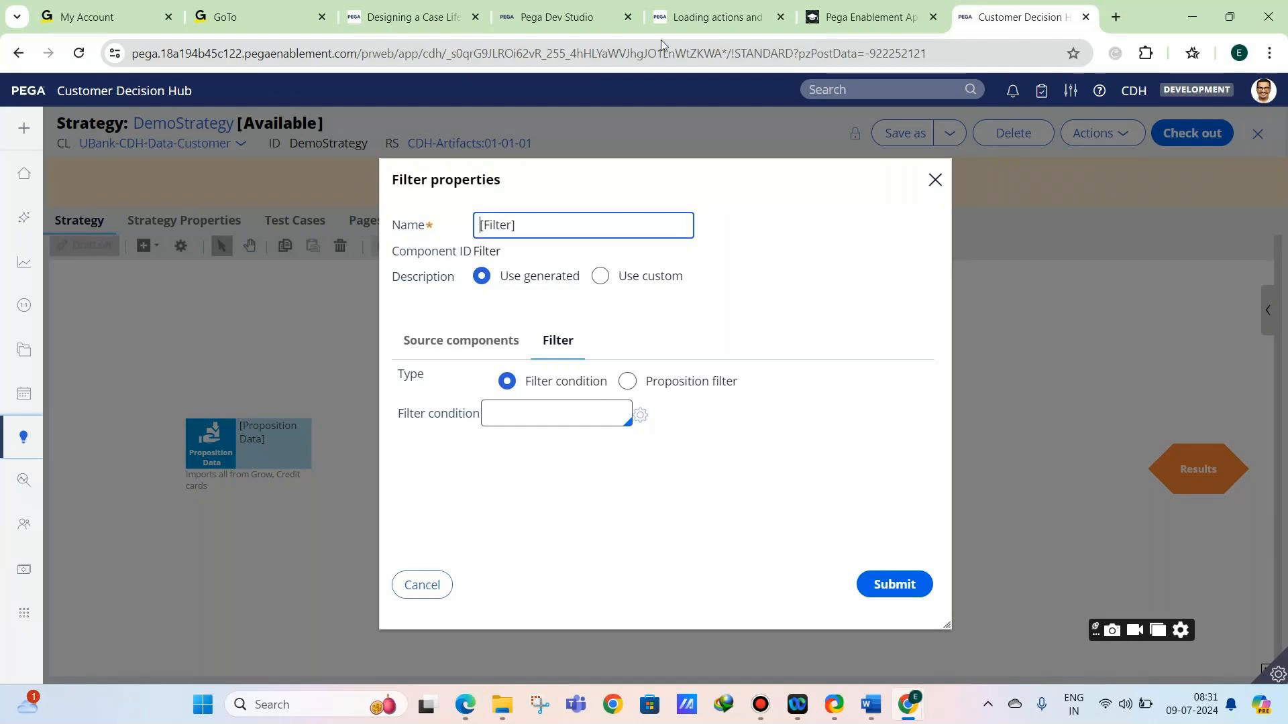
Return to Pega Dev Studio, replace the filter condition of FirstStrategy's Filter with Primary, and cancel the edit.
left_click(557, 14)
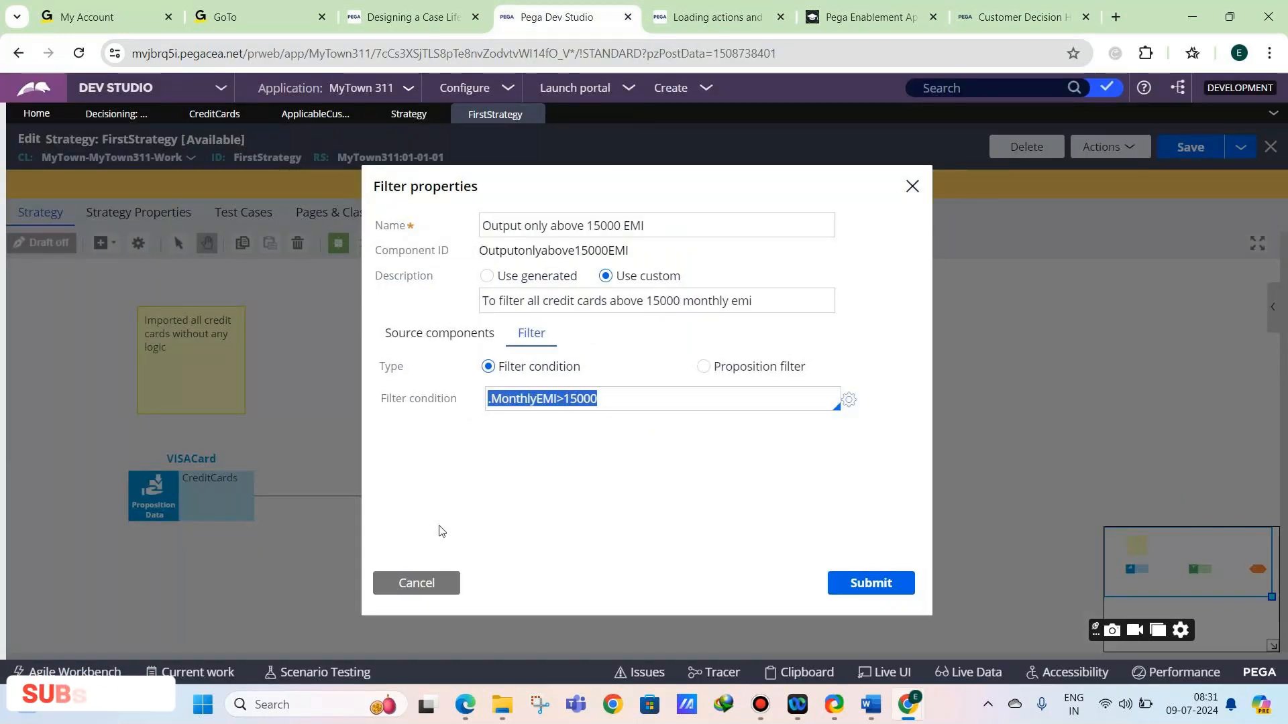
type("Priam")
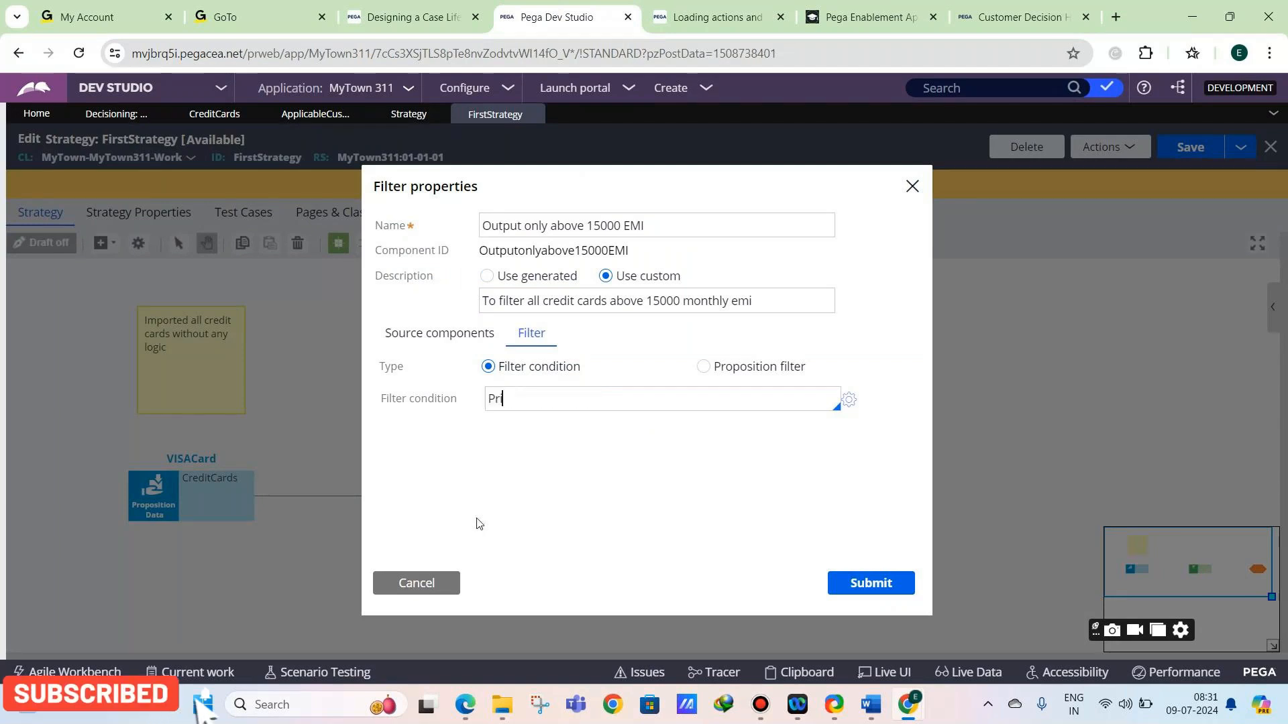
key("BackSpace")
key("BackSpace")
type("mary")
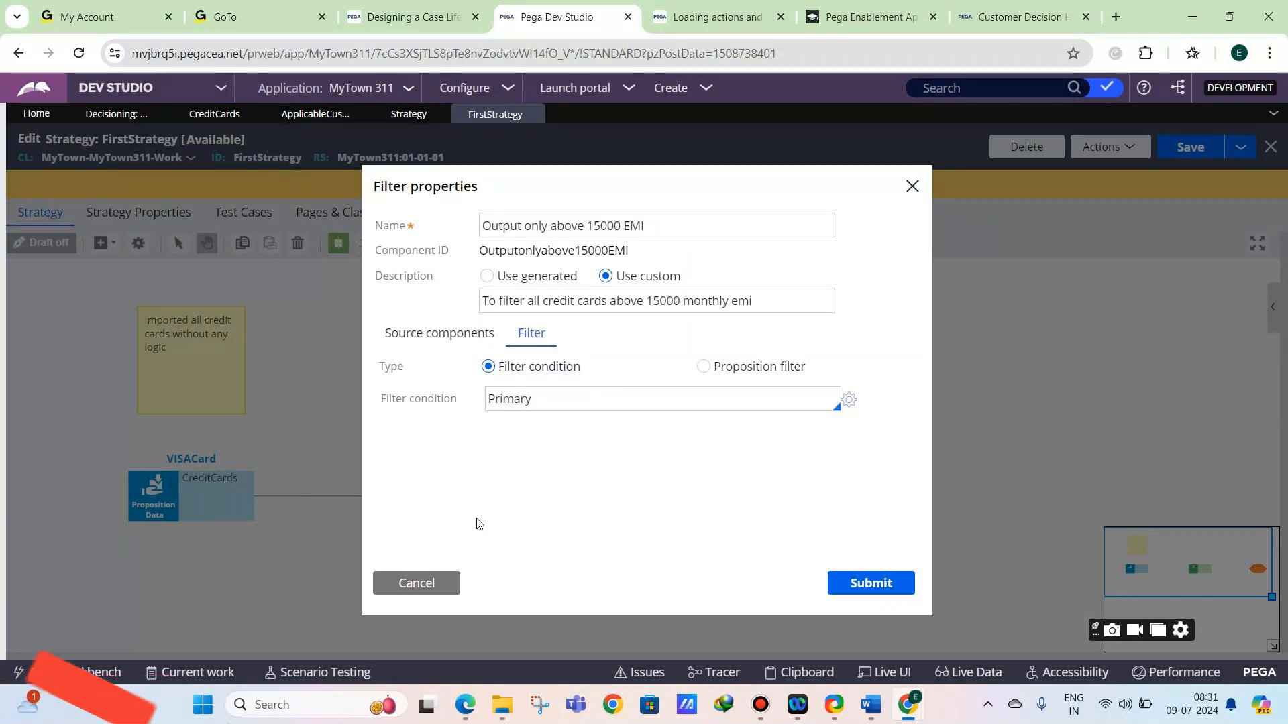
left_click(450, 587)
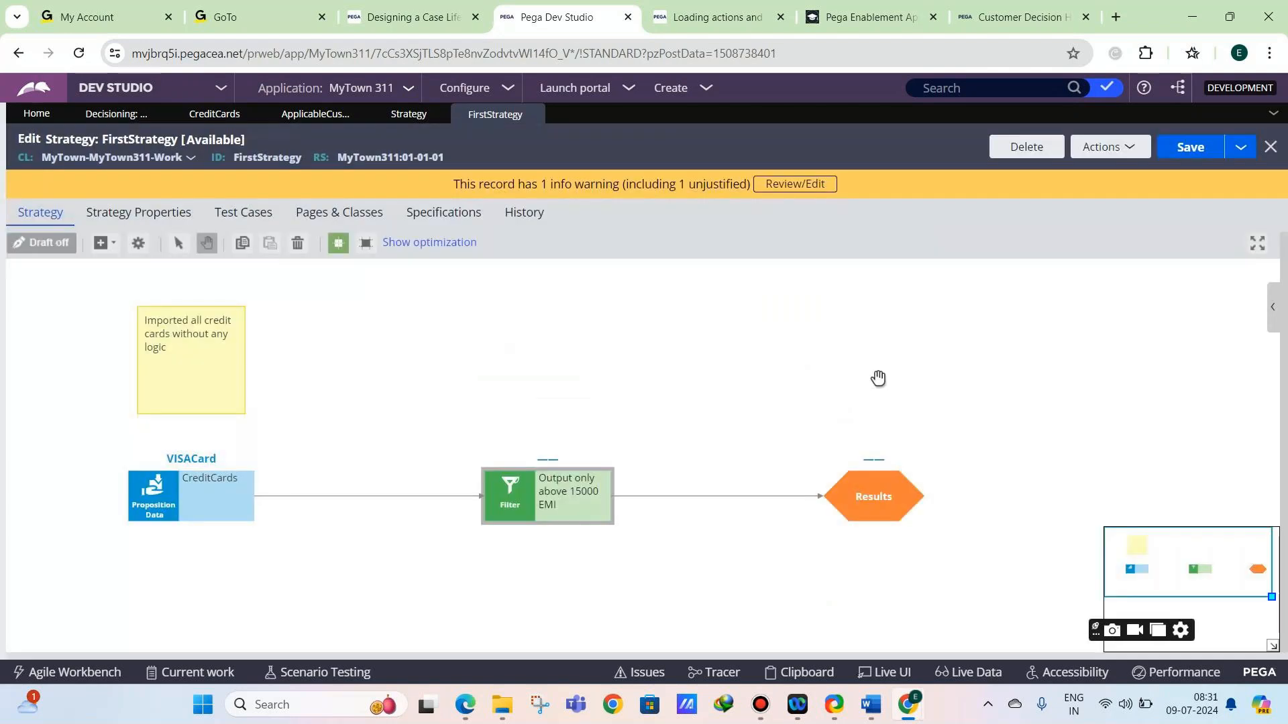
Check DemoStrategy's Filter properties in Customer Decision Hub, and review FirstStrategy's Filter condition in Pega Dev Studio without changing it.
left_click(979, 25)
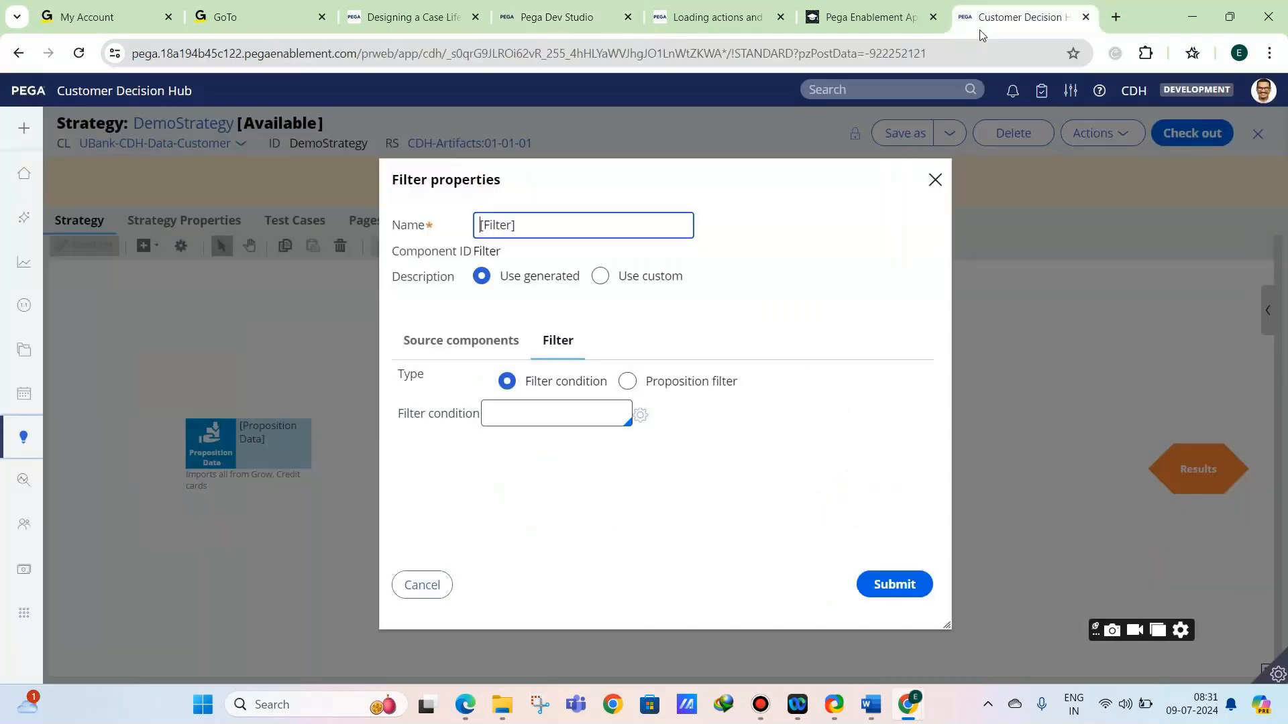
left_click(567, 17)
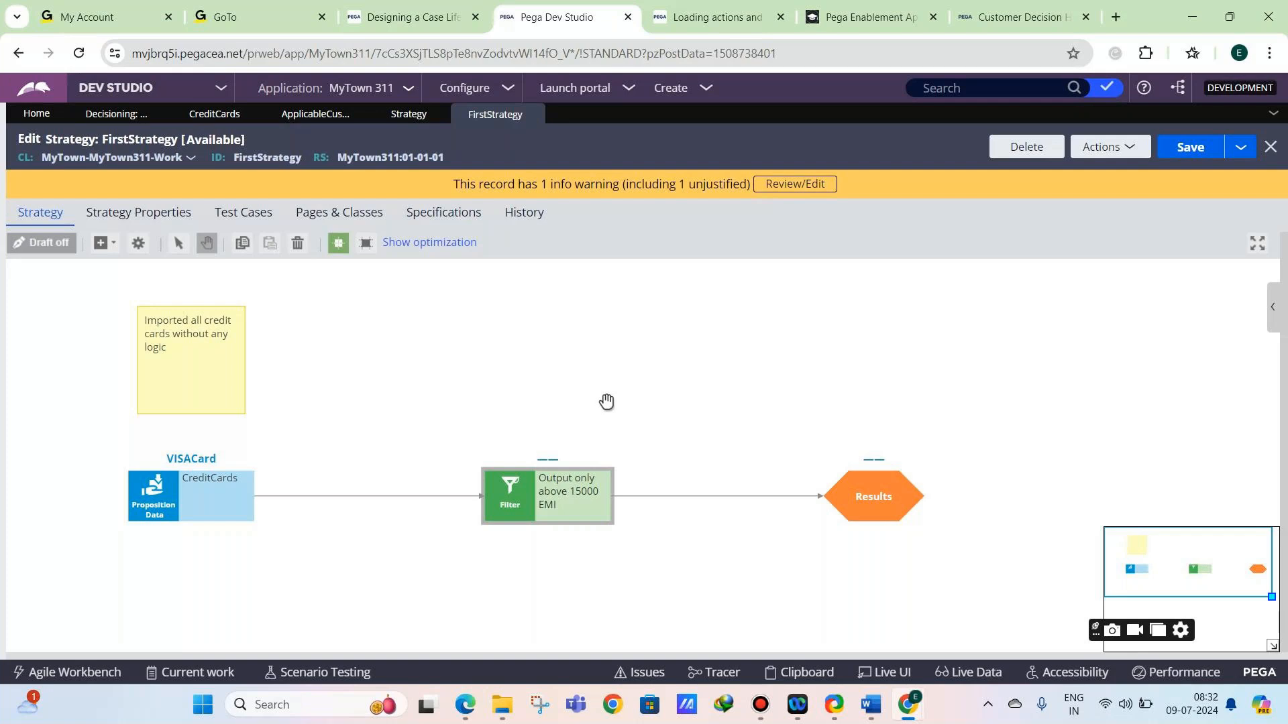
double_click(498, 507)
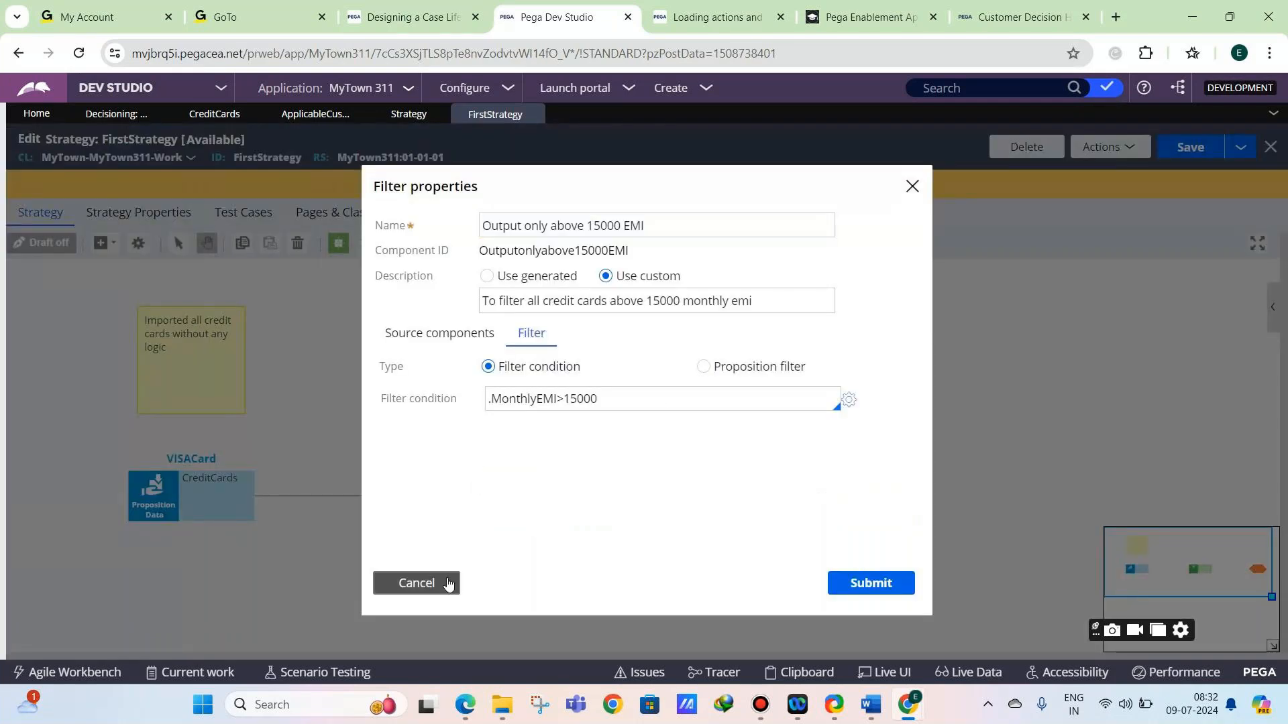
left_click(449, 582)
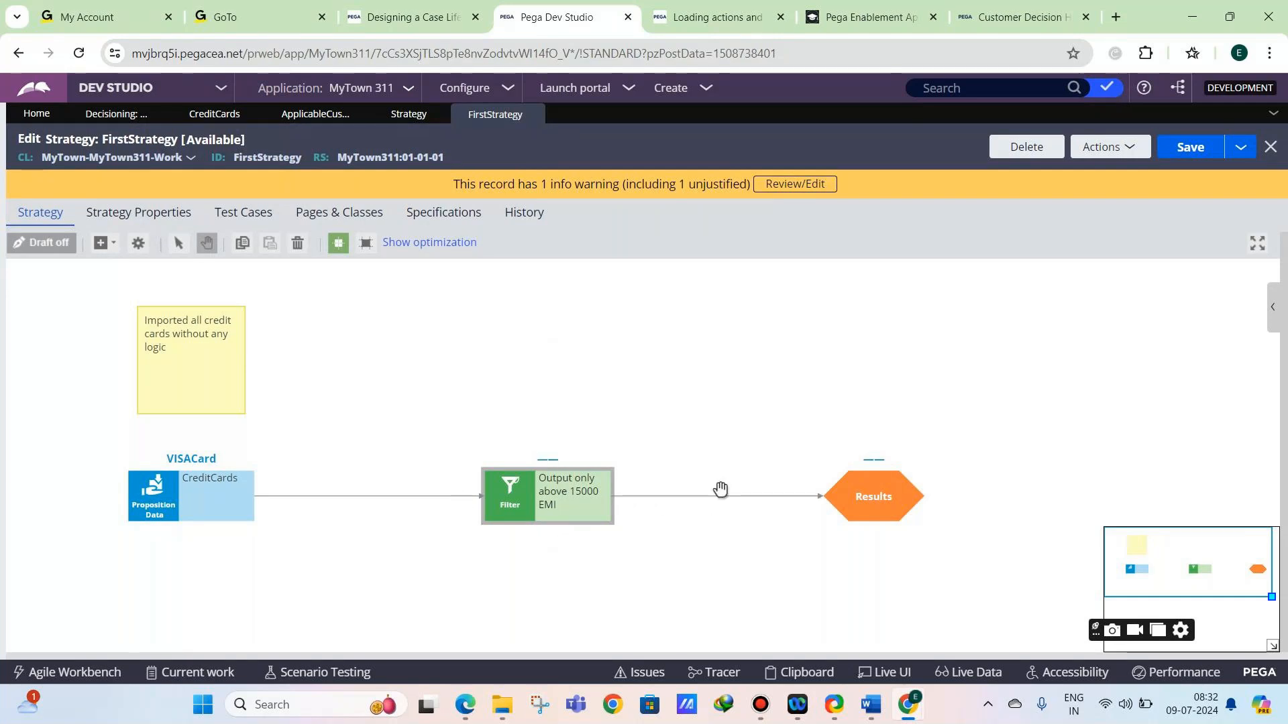
left_click_drag(861, 478, 860, 478)
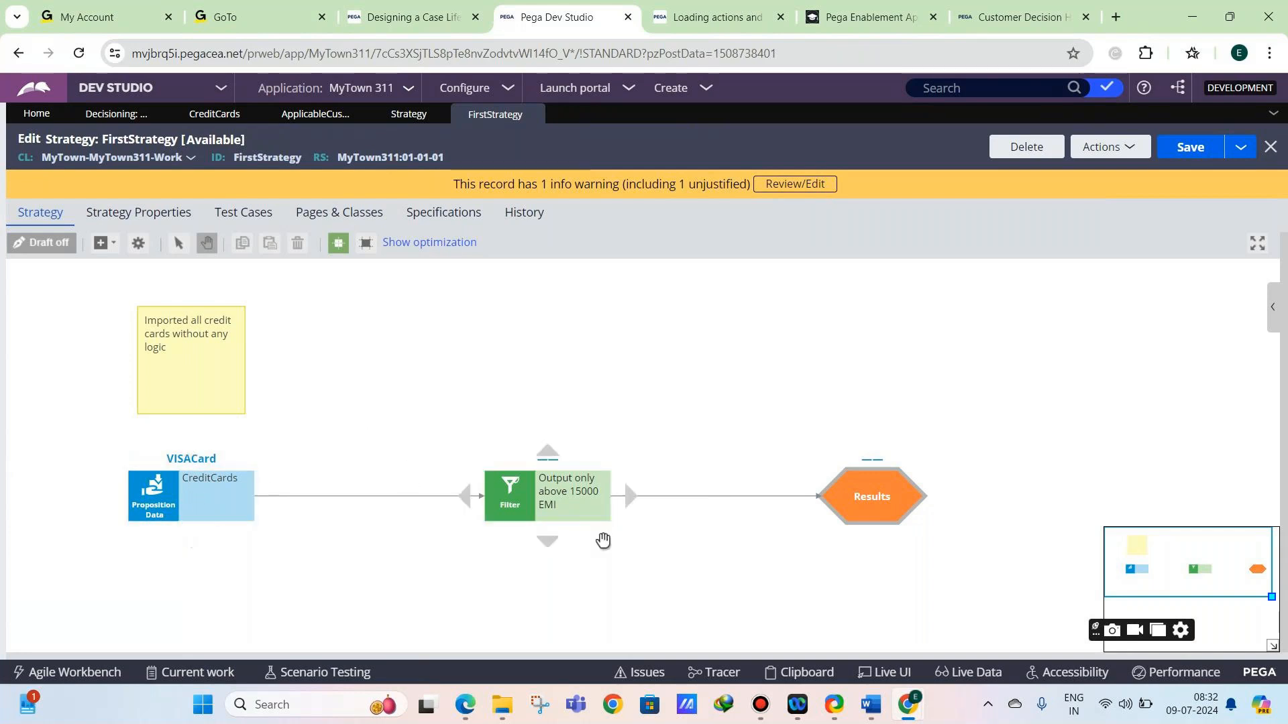
Read the GoTo Meeting chat, view the Pega Academy challenge on loading actions and treatments, and return to FirstStrategy in Dev Studio.
mouse_move(921, 715)
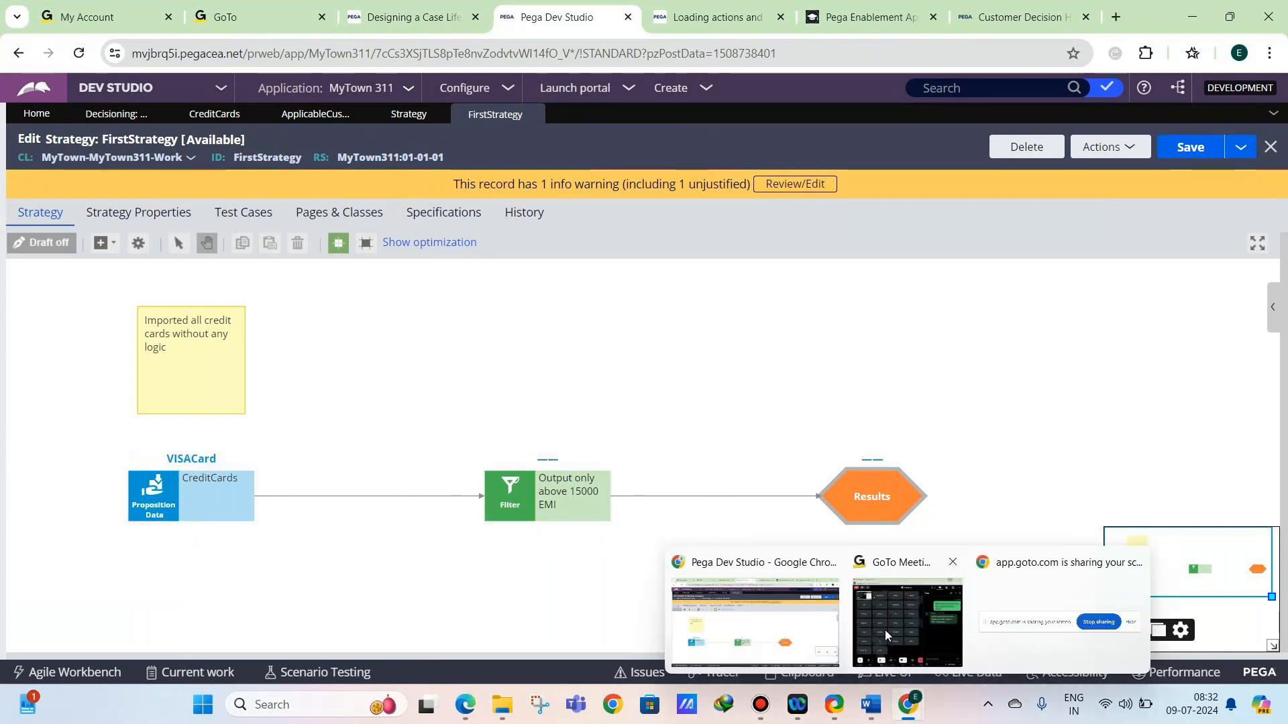
left_click(880, 653)
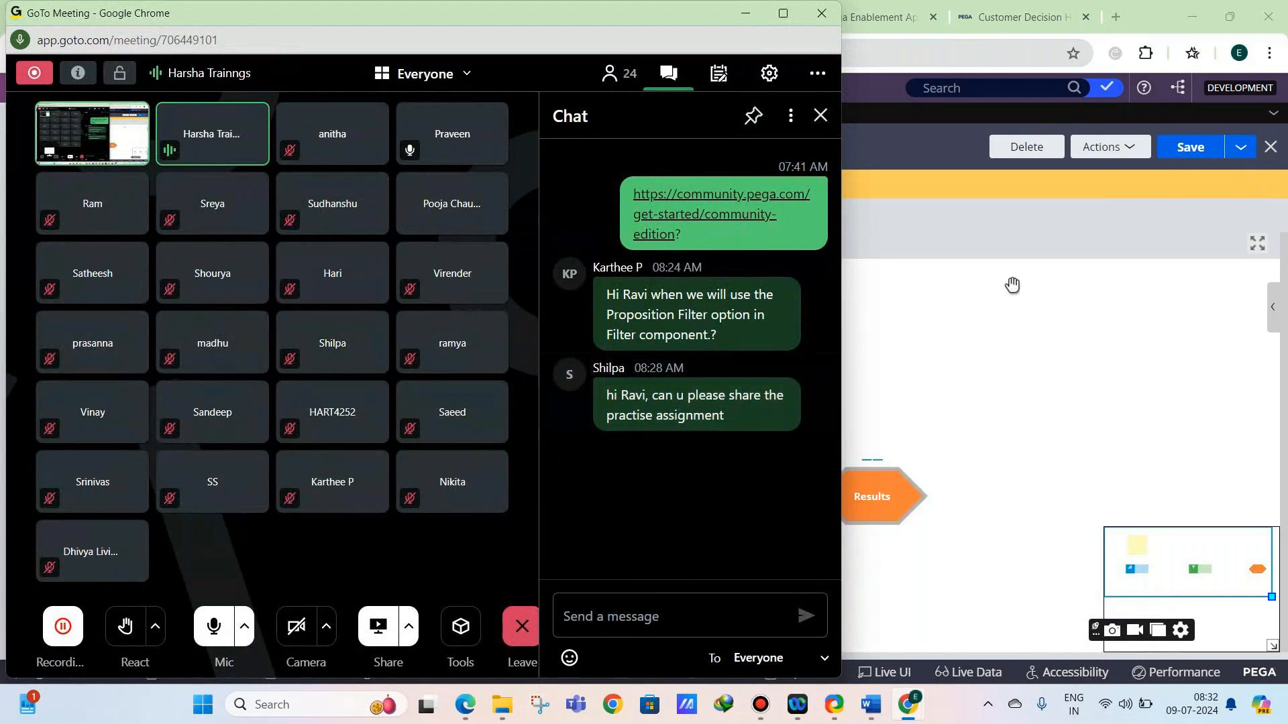
key("alt+Tab")
left_click(721, 17)
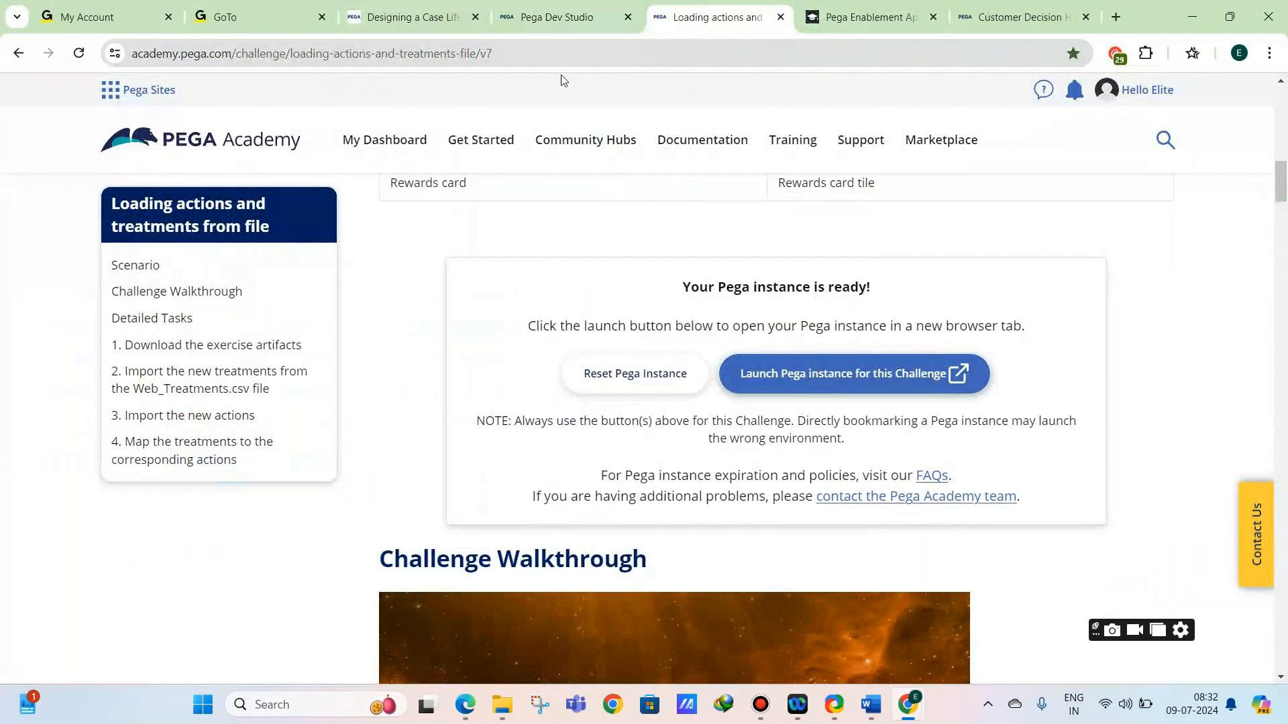
left_click(549, 31)
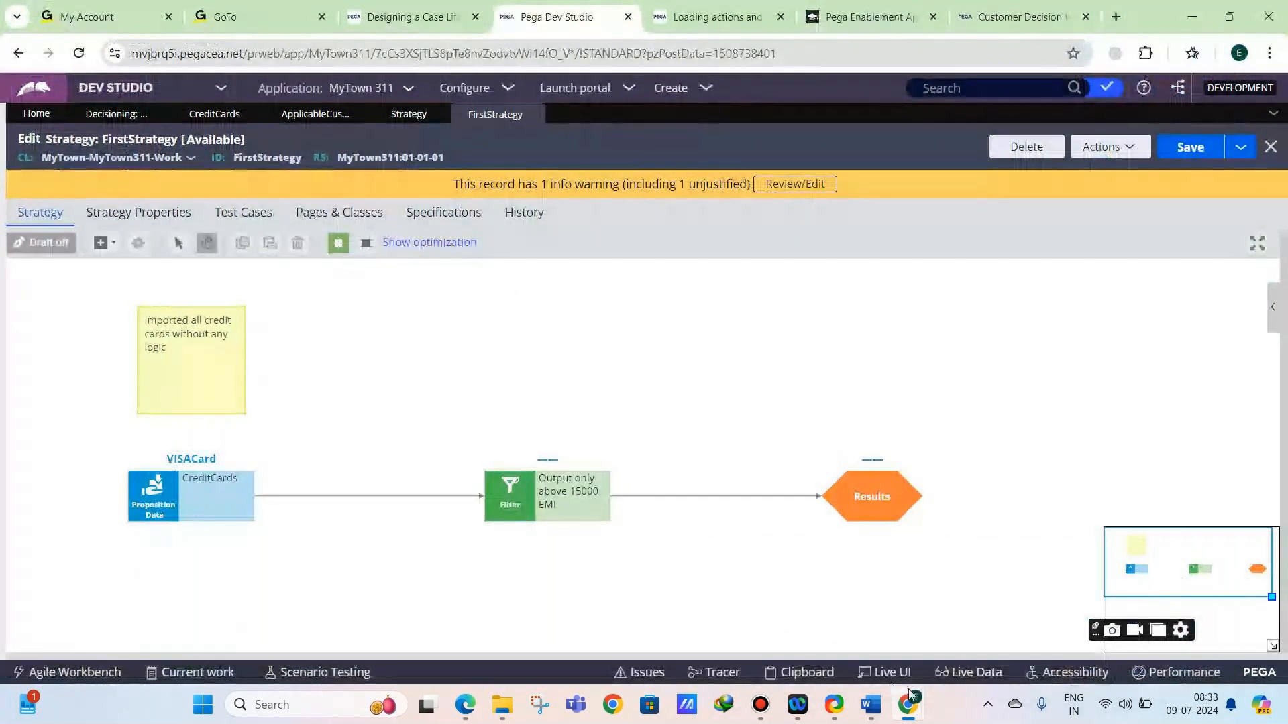
Switch to the GoTo Meeting window and unmute the microphone.
mouse_move(910, 693)
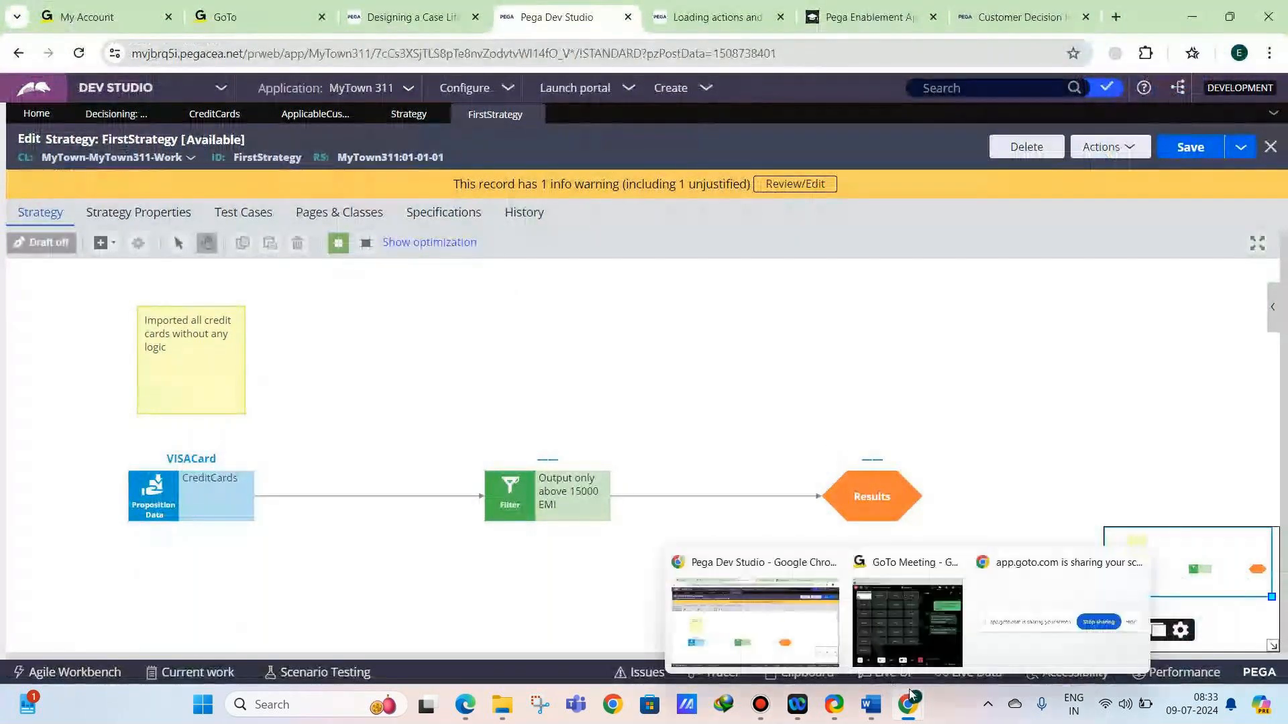
left_click(893, 653)
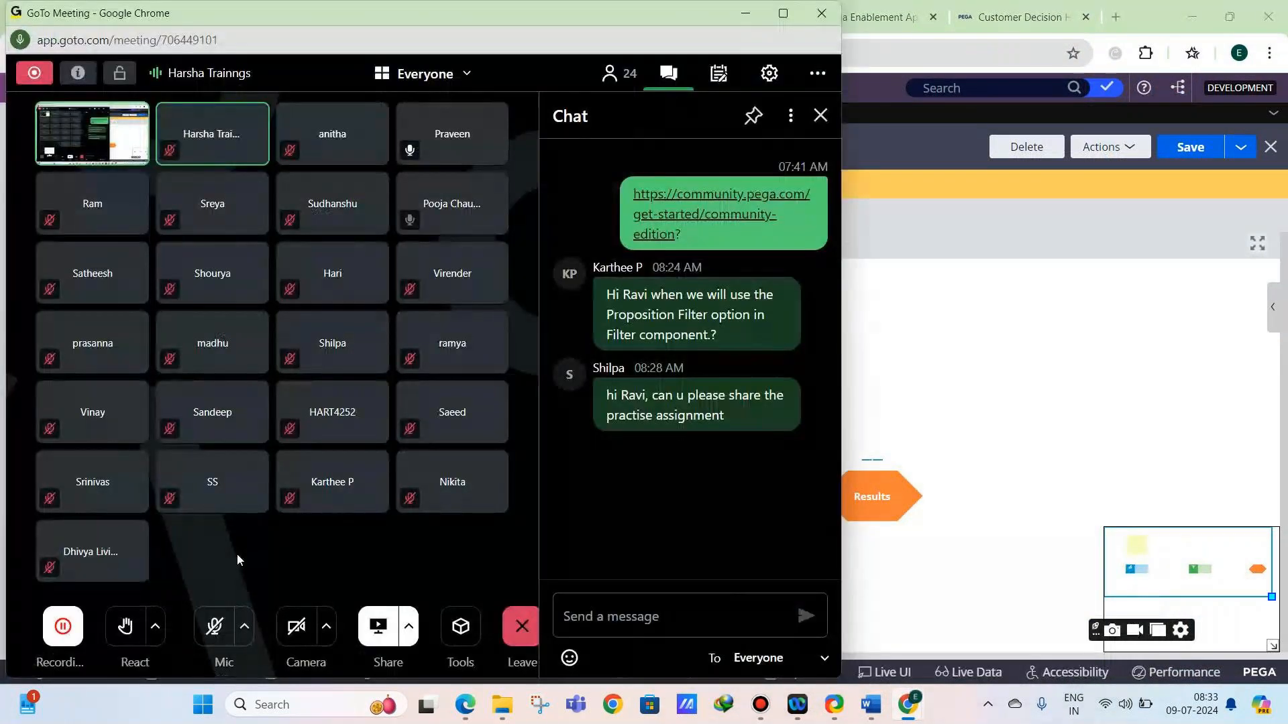
left_click(233, 624)
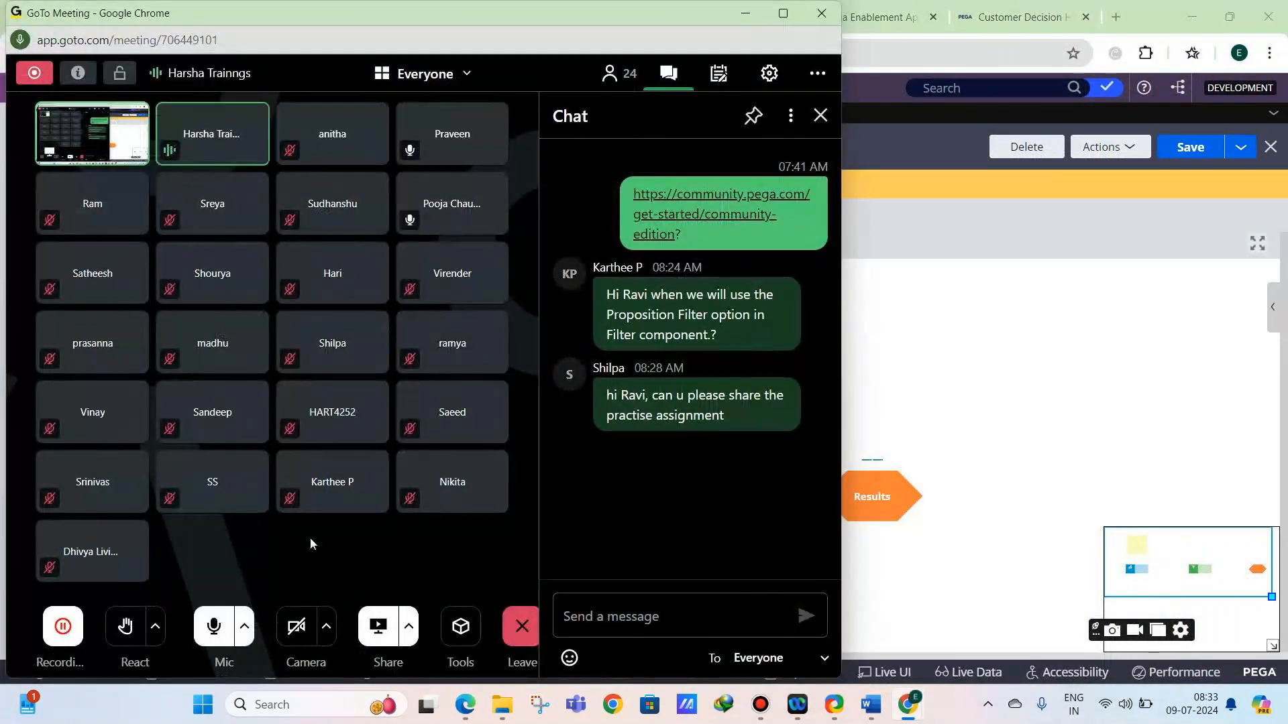